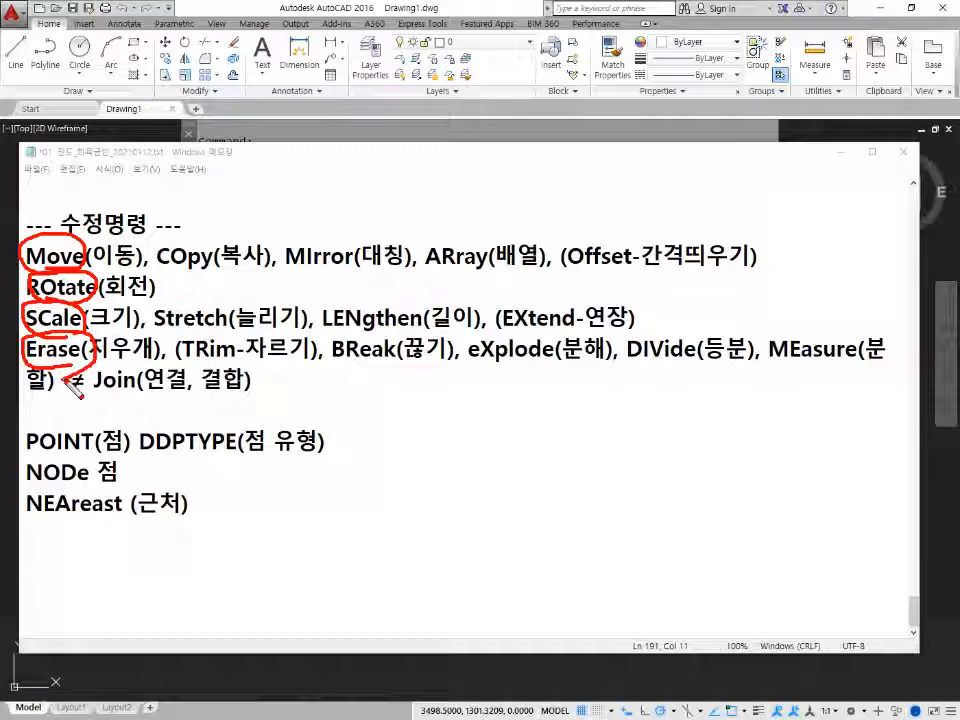
key("e")
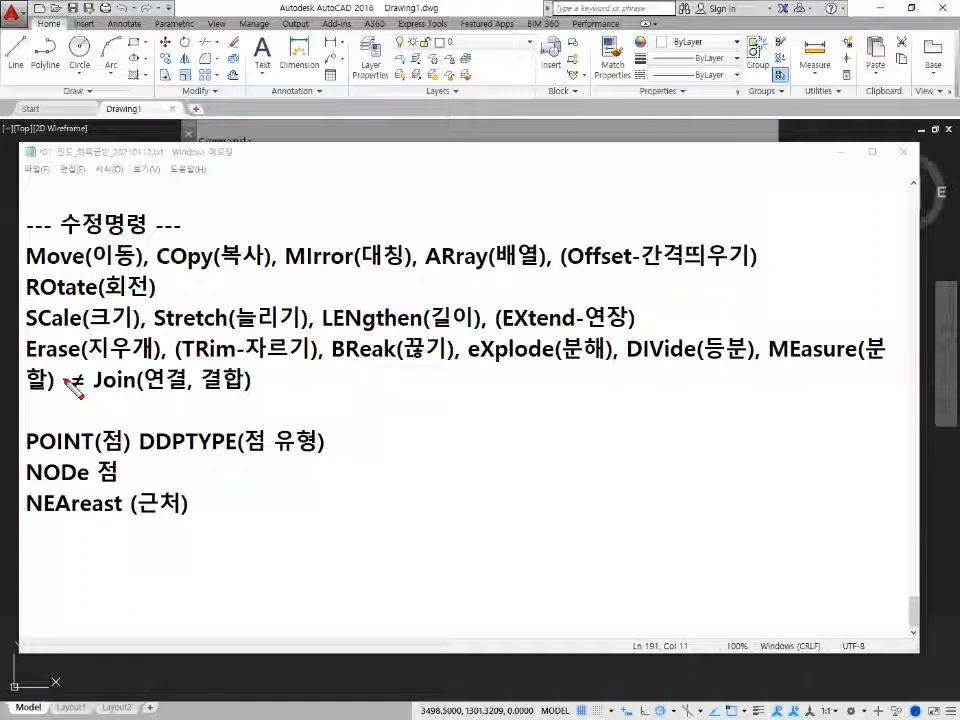
mouse_move(105, 262)
left_mouse_down()
mouse_move(138, 240)
mouse_move(171, 313)
mouse_move(160, 280)
left_mouse_up()
mouse_move(98, 324)
left_mouse_down()
mouse_move(109, 301)
mouse_move(121, 332)
mouse_move(98, 330)
mouse_move(127, 355)
mouse_move(110, 336)
mouse_move(118, 343)
left_mouse_up()
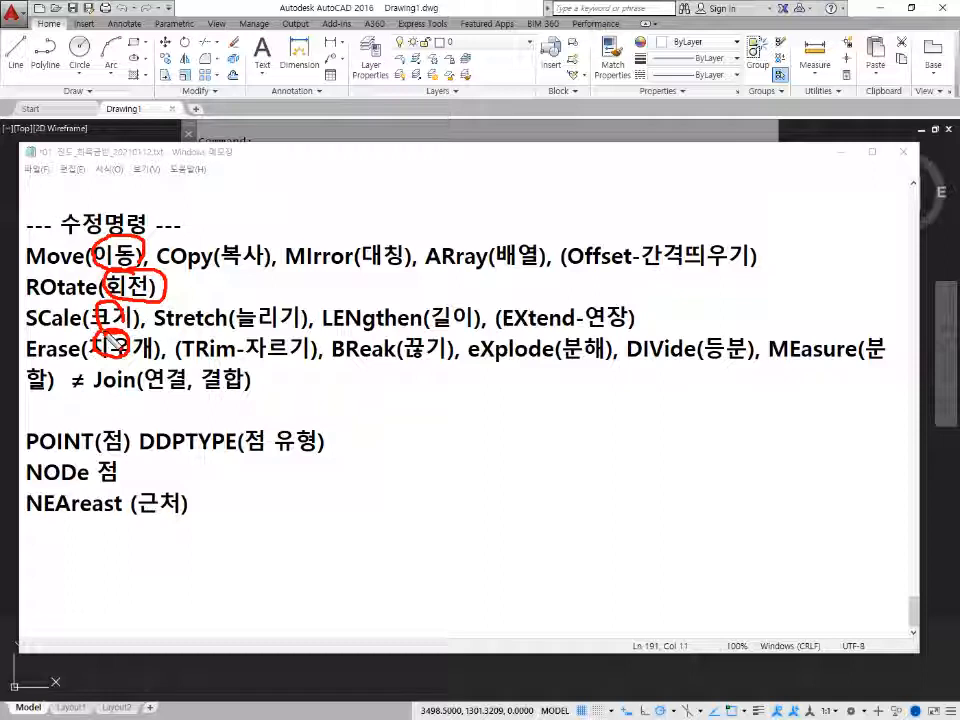
mouse_move(47, 366)
left_mouse_down()
mouse_move(28, 366)
mouse_move(25, 265)
mouse_move(73, 234)
mouse_move(97, 297)
mouse_move(80, 362)
mouse_move(40, 362)
left_mouse_up()
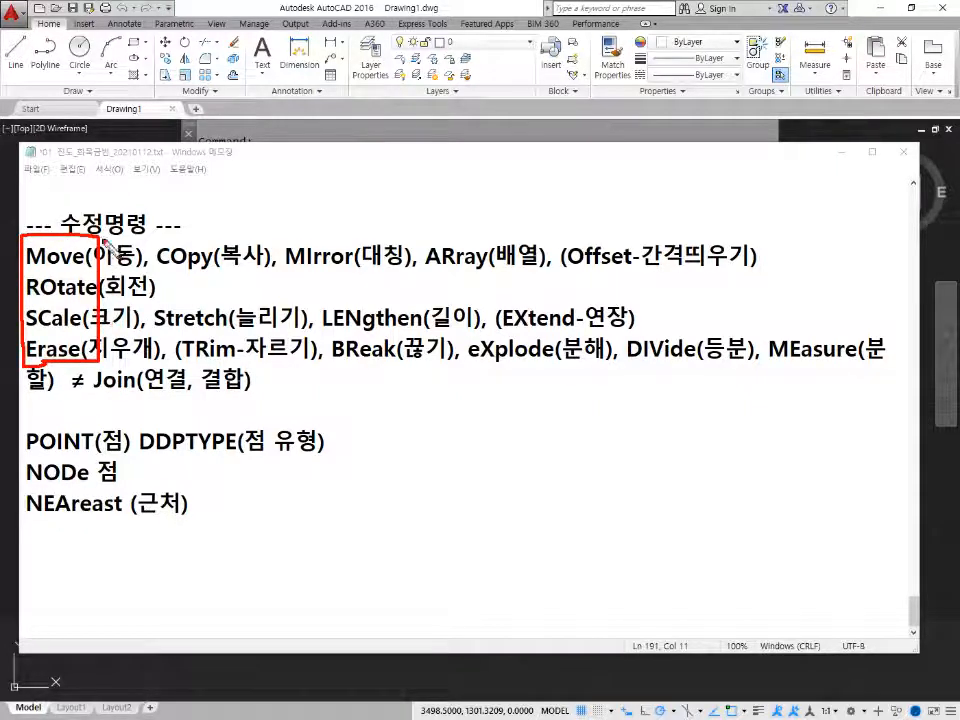
key("e")
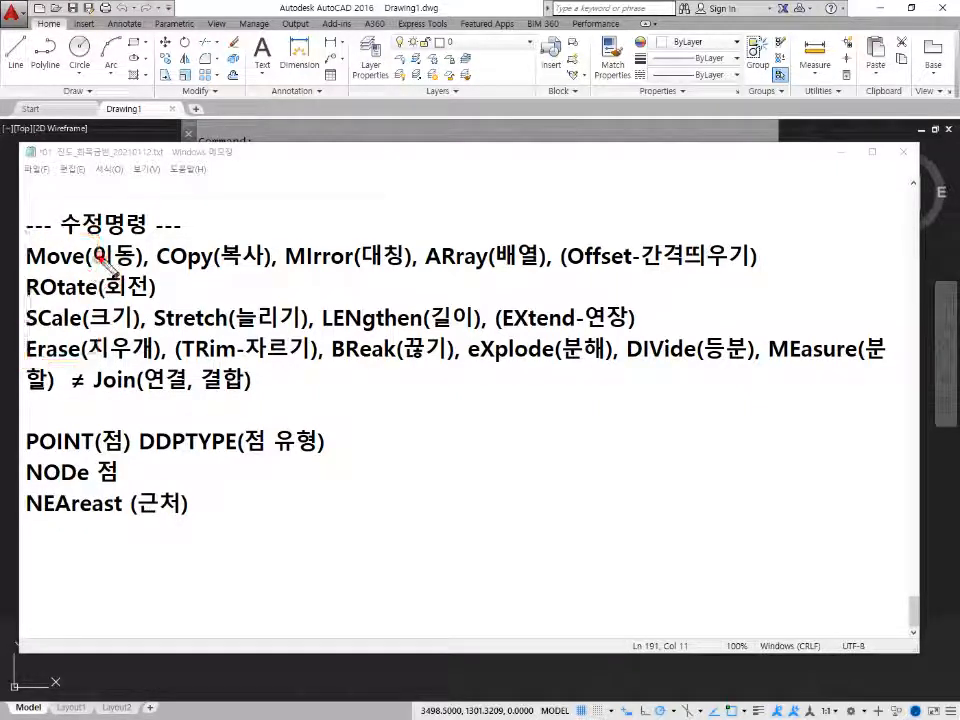
mouse_move(97, 260)
left_mouse_down()
mouse_move(672, 252)
mouse_move(663, 268)
left_mouse_up()
left_click_drag(87, 320, 523, 312)
left_click_drag(100, 352, 772, 358)
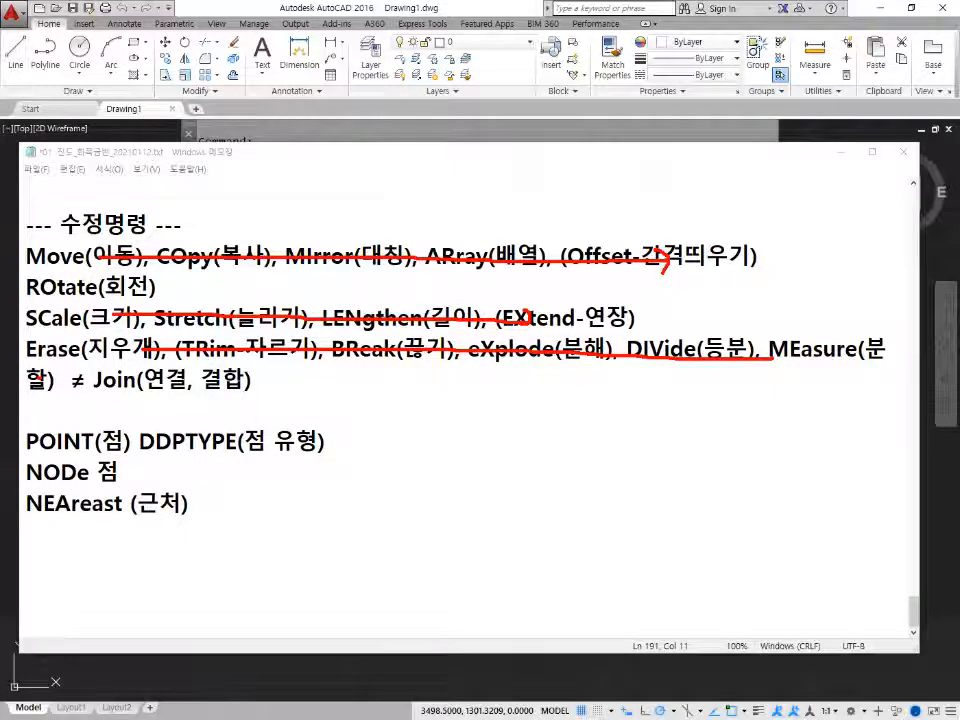
key("Delete")
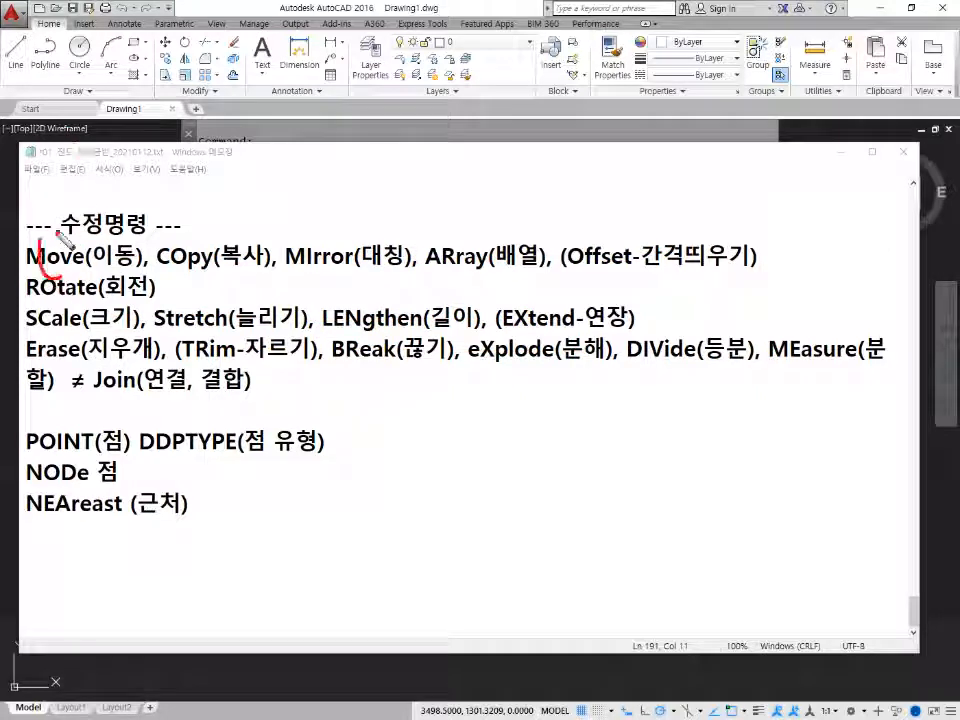
mouse_move(62, 236)
left_mouse_down()
mouse_move(90, 268)
mouse_move(157, 240)
mouse_move(514, 233)
left_mouse_up()
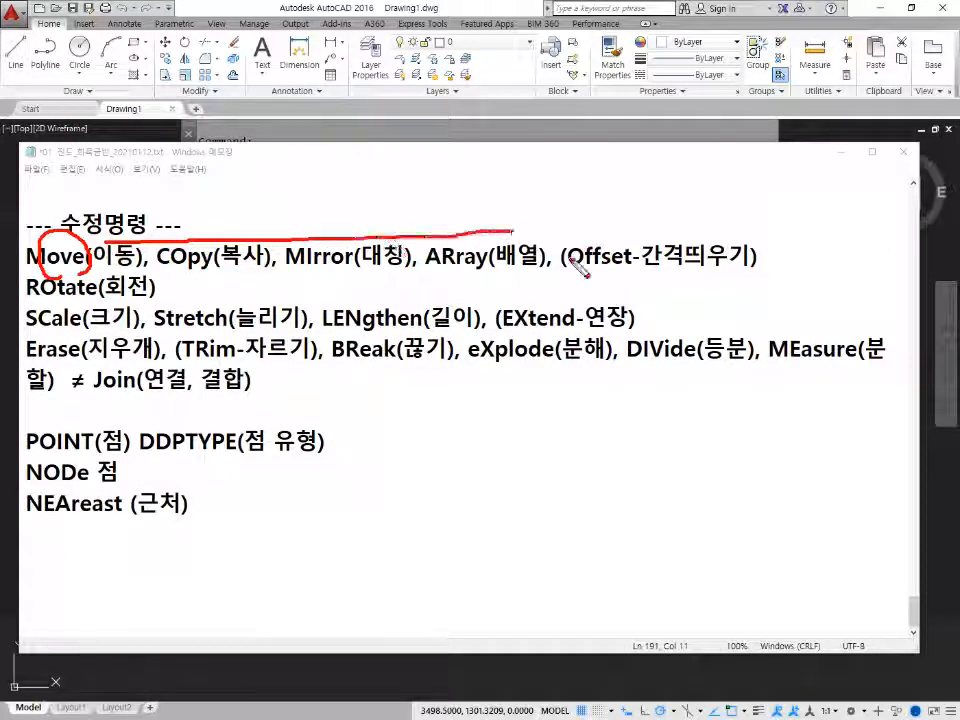
mouse_move(588, 268)
left_mouse_down()
mouse_move(600, 226)
mouse_move(632, 262)
left_mouse_up()
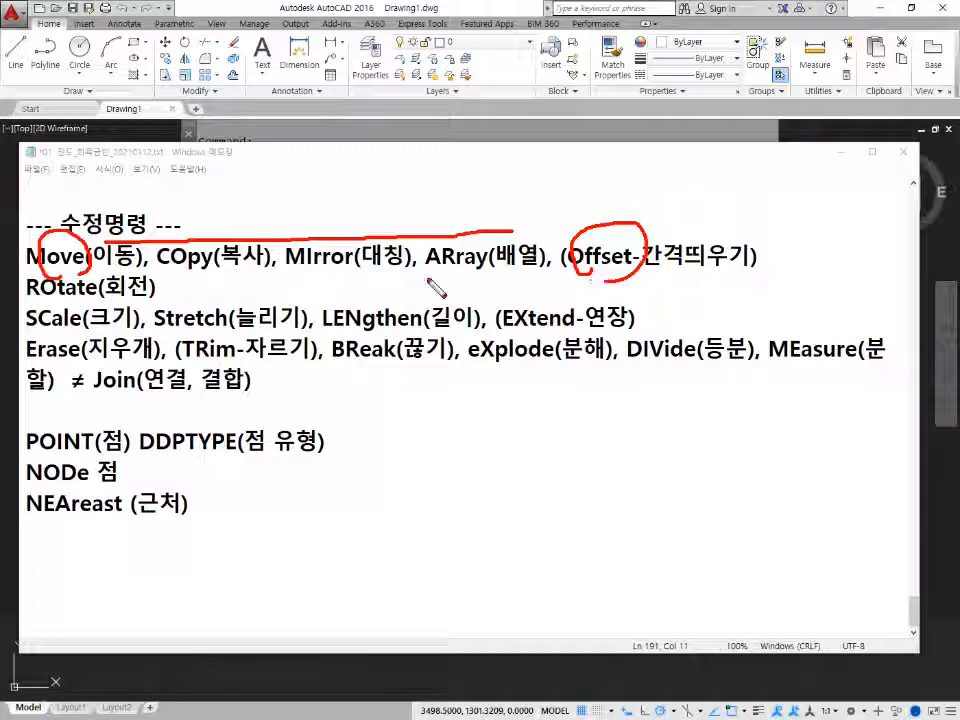
key("e")
left_click_drag(33, 270, 278, 276)
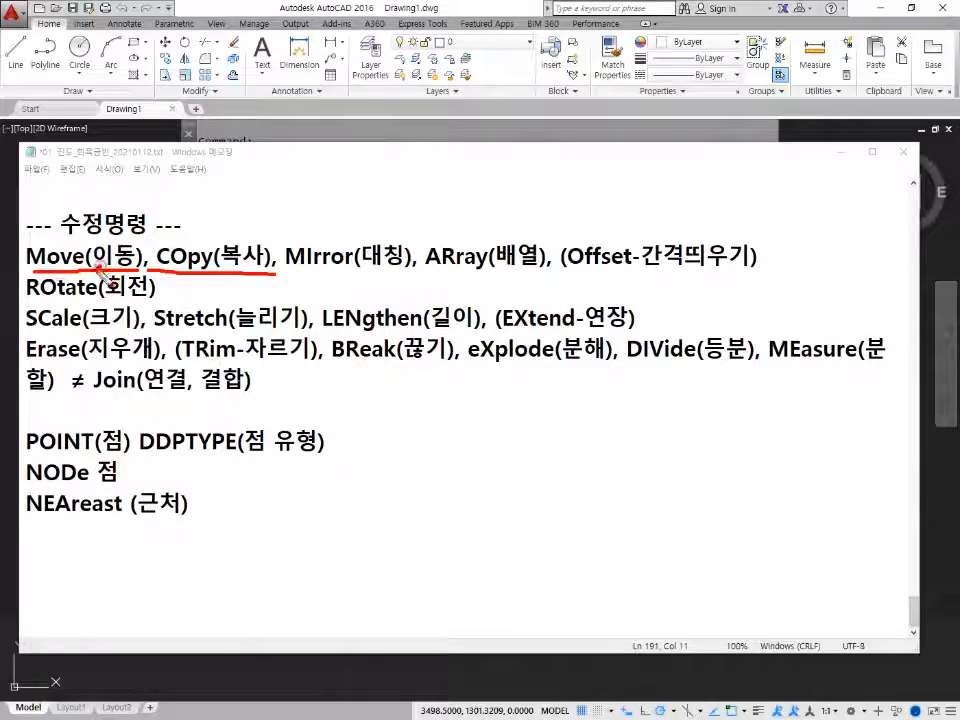
mouse_move(88, 266)
left_mouse_down()
mouse_move(140, 243)
mouse_move(137, 268)
left_mouse_up()
left_click_drag(252, 250, 259, 279)
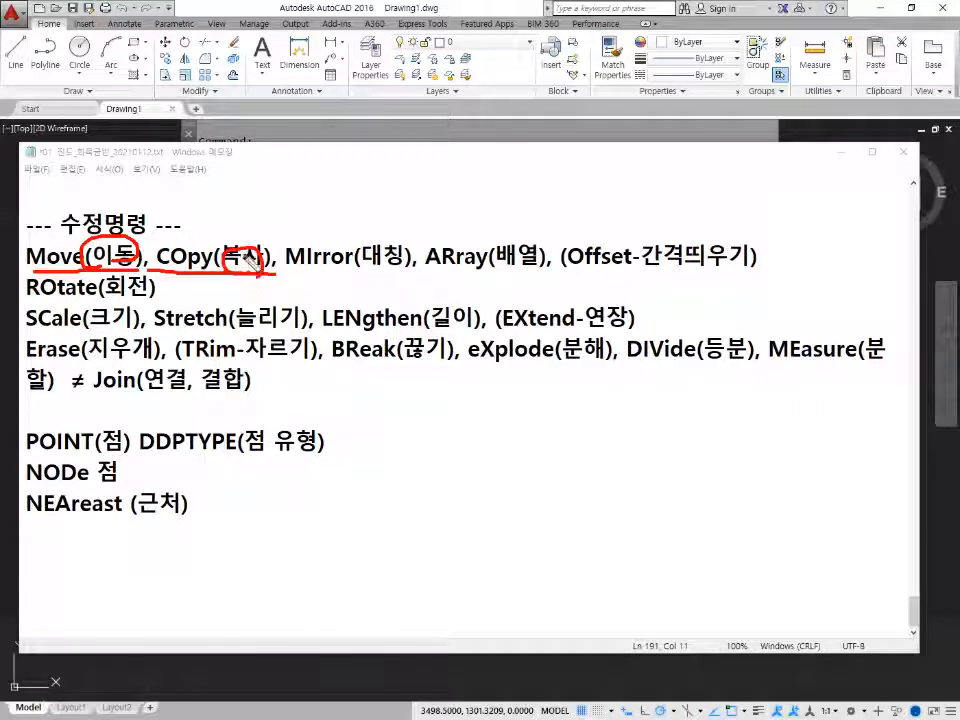
key("Escape")
Switch to the AutoCAD drawing, draw a circle of radius 20, and turn on lineweight display.
left_click(446, 160)
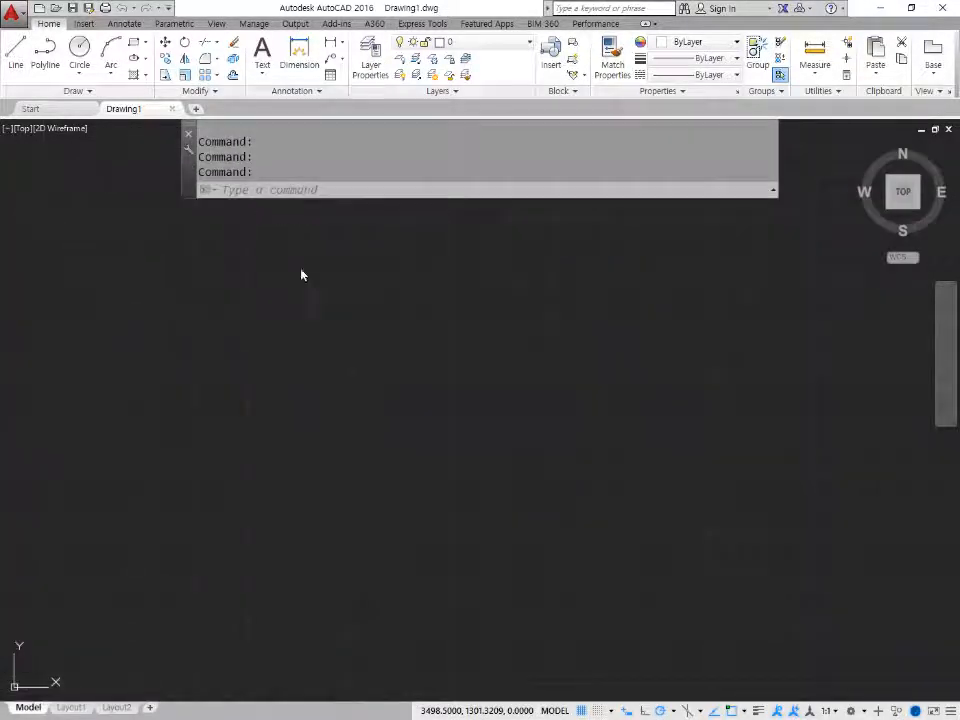
left_click(305, 300)
type("c")
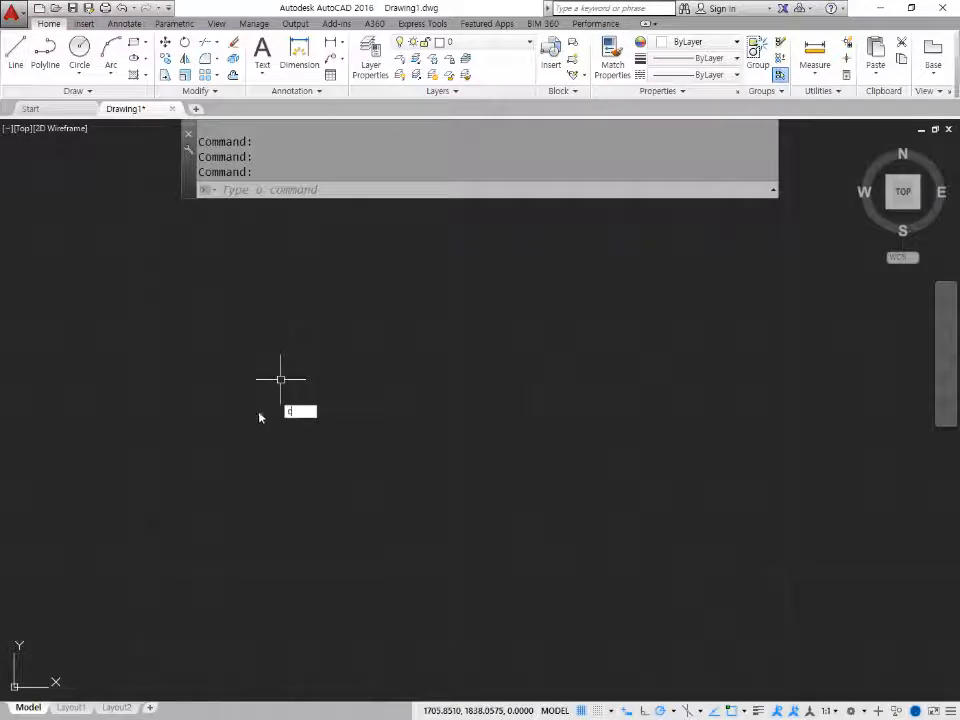
key("Return")
left_click(232, 374)
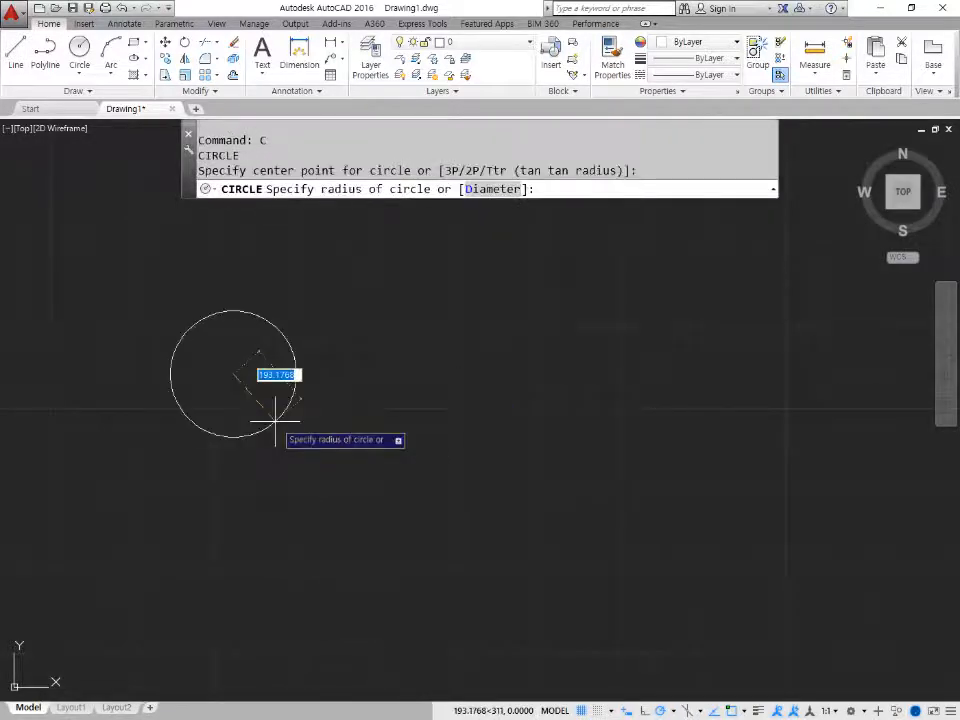
type("20")
key("Return")
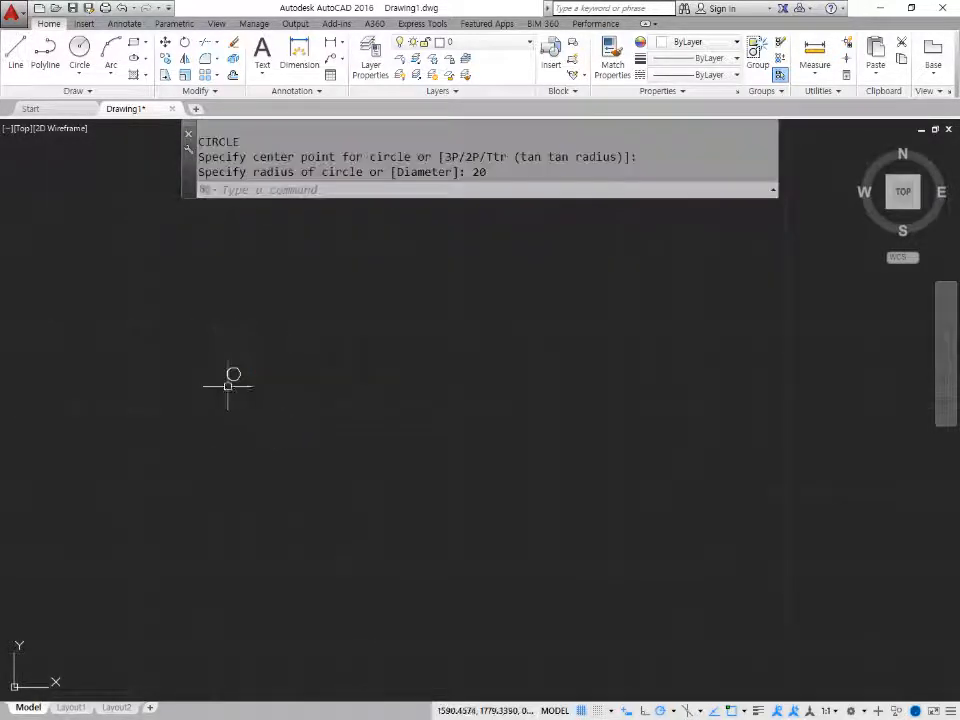
scroll(231, 377, "up", 8)
middle_click_drag(247, 330, 259, 377)
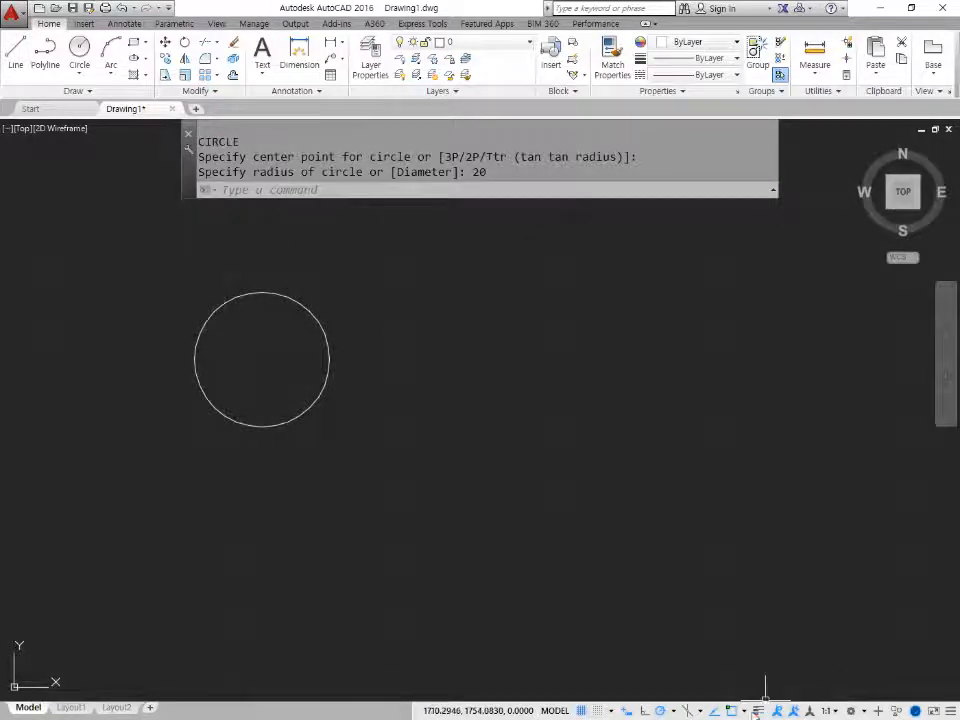
left_click(757, 711)
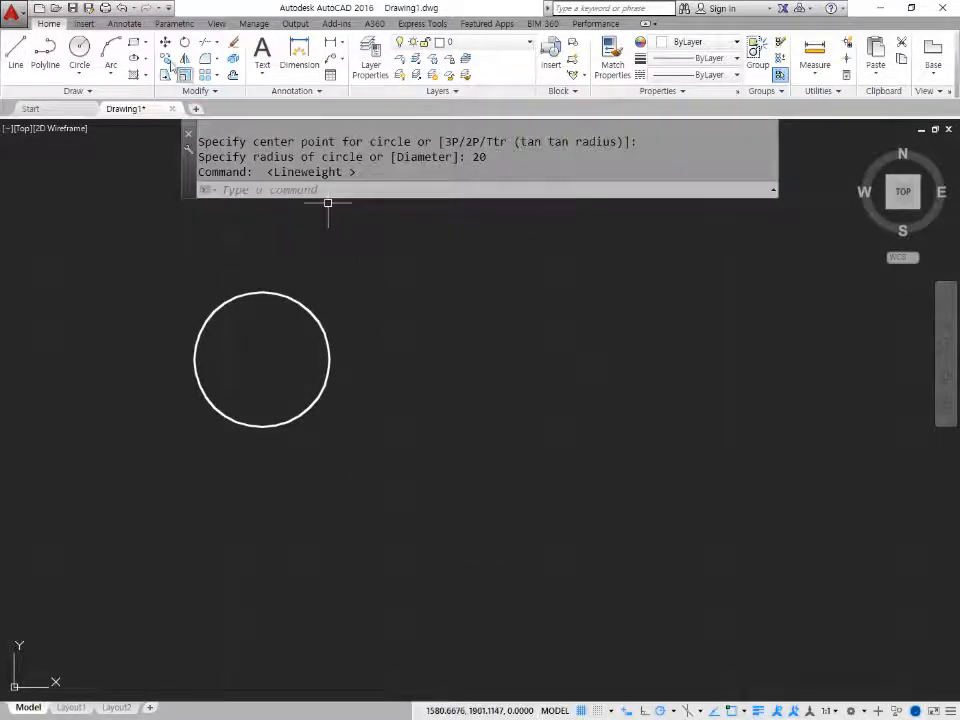
mouse_move(169, 70)
left_mouse_down()
mouse_move(156, 66)
mouse_move(160, 32)
mouse_move(171, 72)
left_mouse_up()
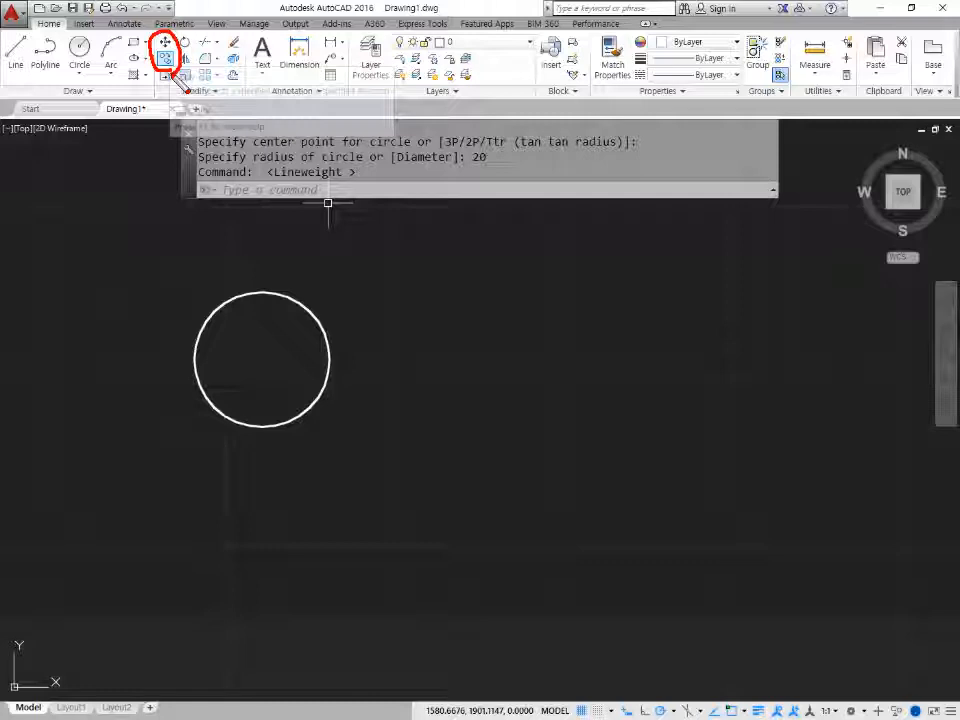
key("Escape")
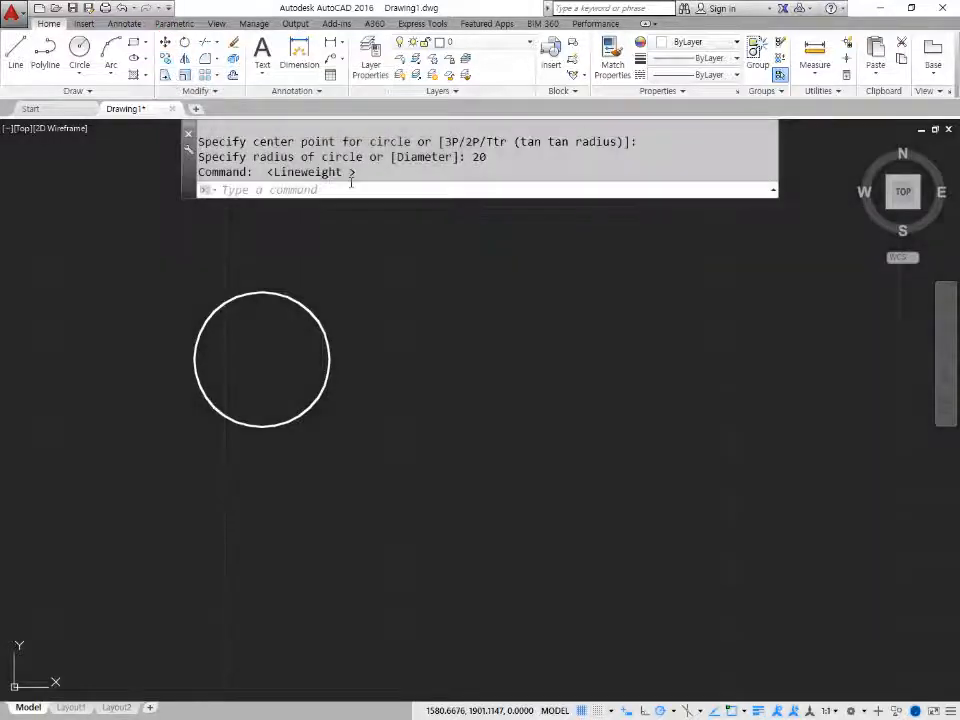
Move the circle about 112 units horizontally to the right, using its center as the base point.
left_click(351, 184)
type("m")
key("Return")
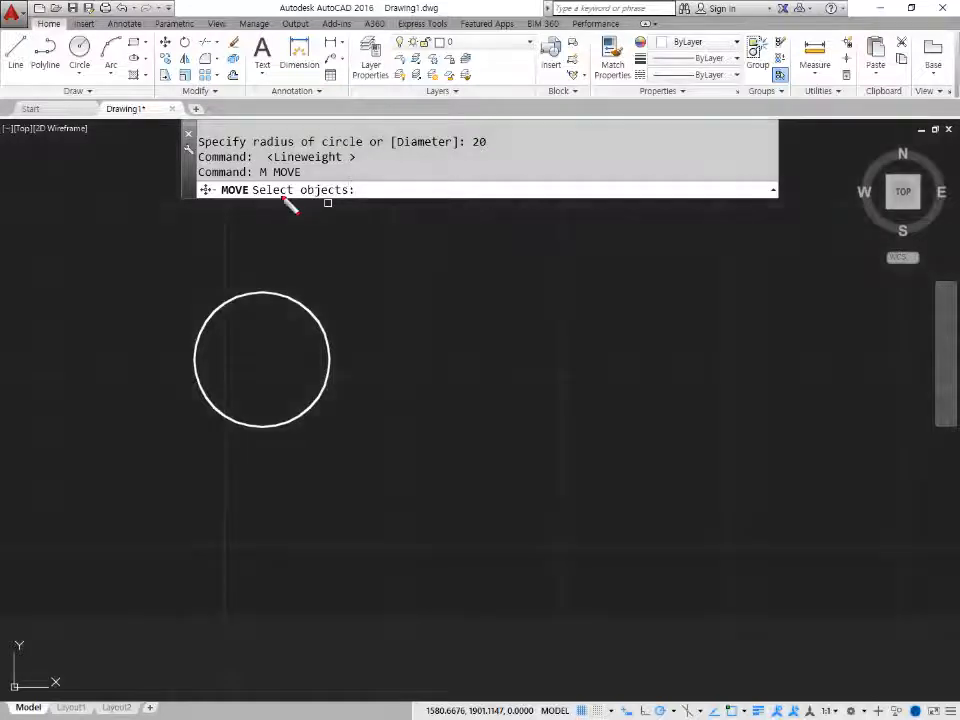
left_click_drag(257, 203, 363, 206)
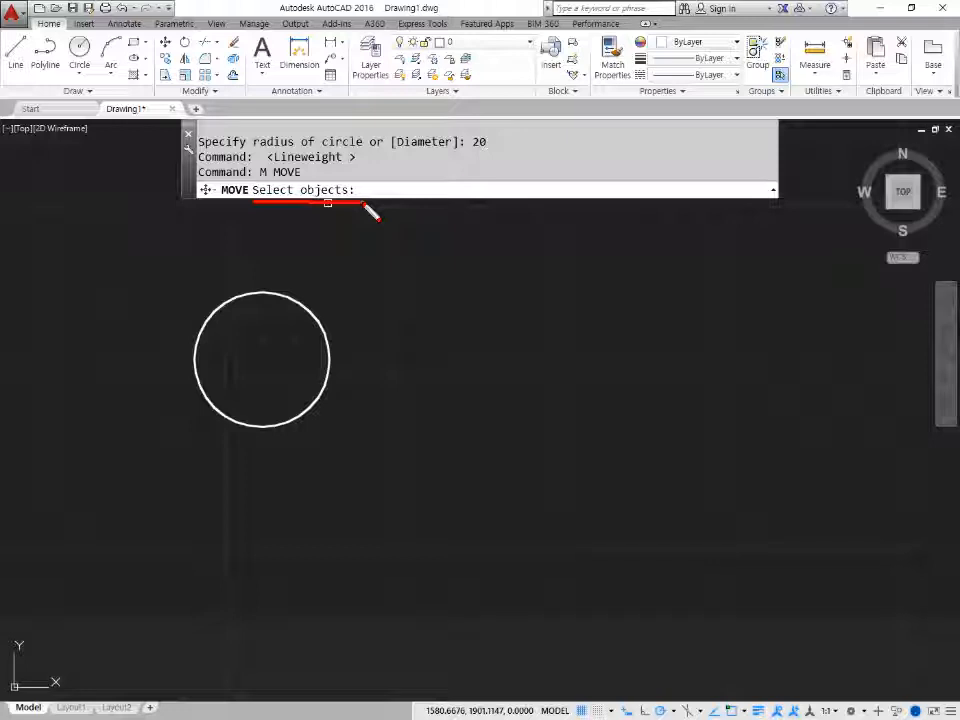
key("Escape")
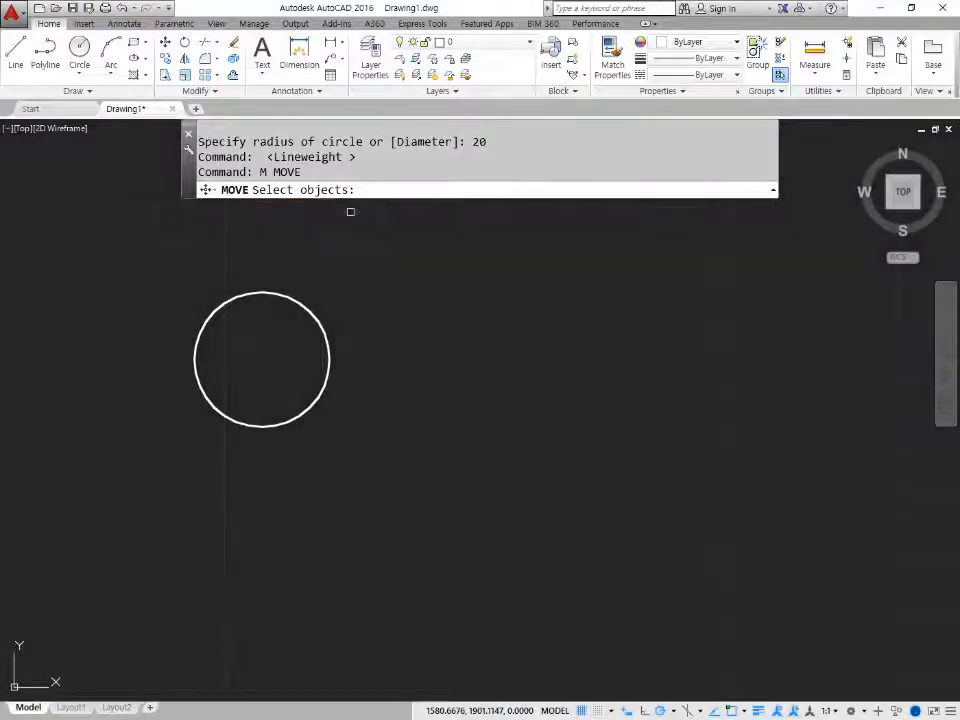
left_click(291, 300)
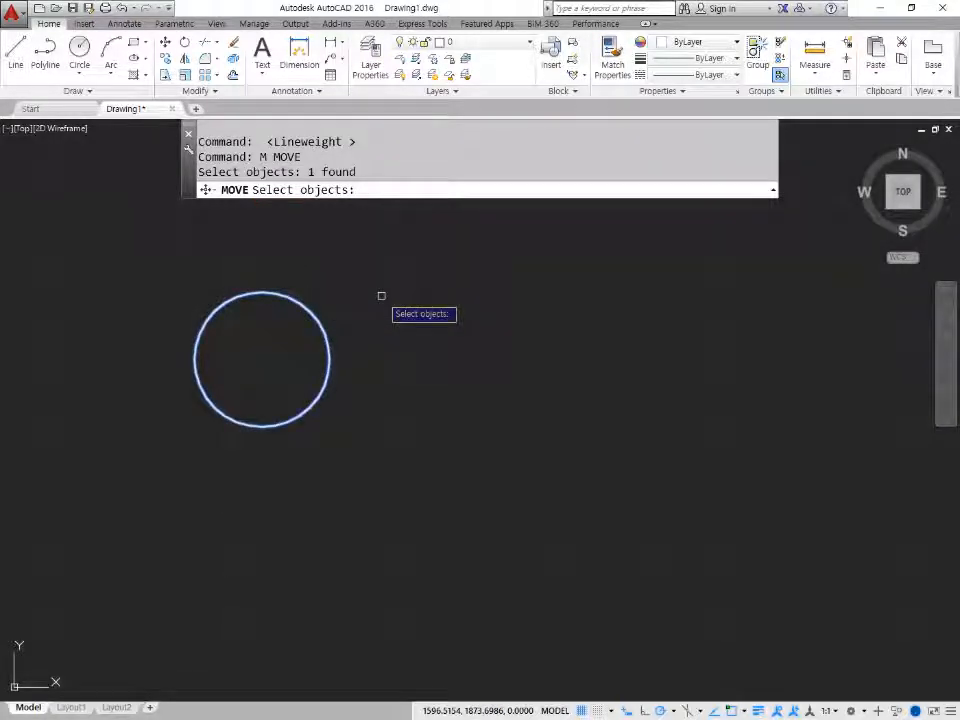
key("Return")
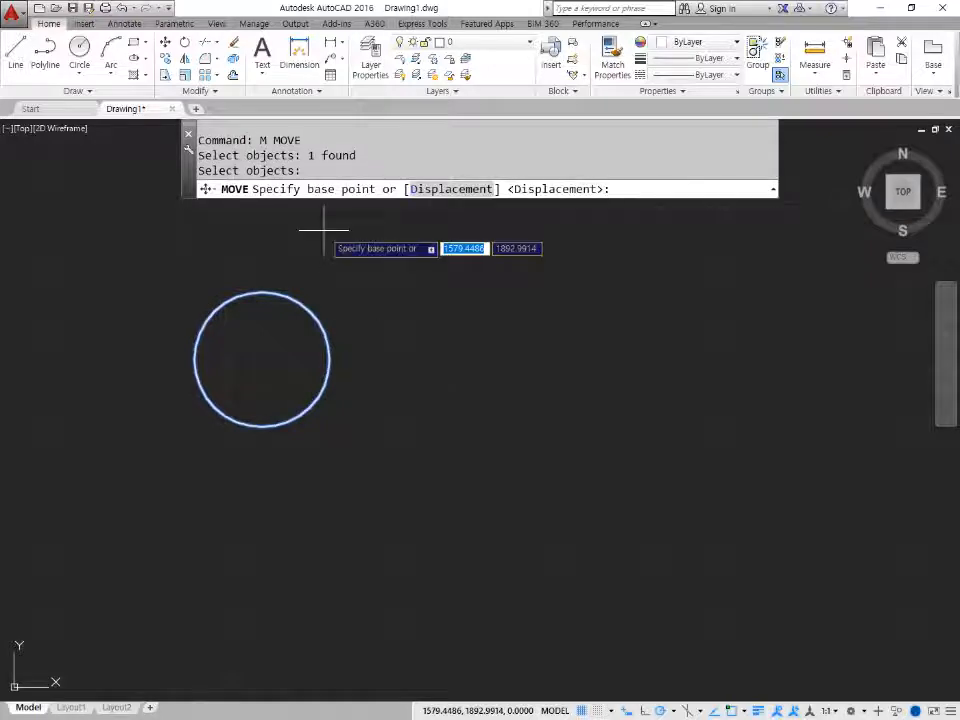
key("ctrl+shift+3")
mouse_move(349, 217)
left_mouse_down()
mouse_move(315, 220)
mouse_move(343, 165)
mouse_move(386, 200)
mouse_move(321, 226)
left_mouse_up()
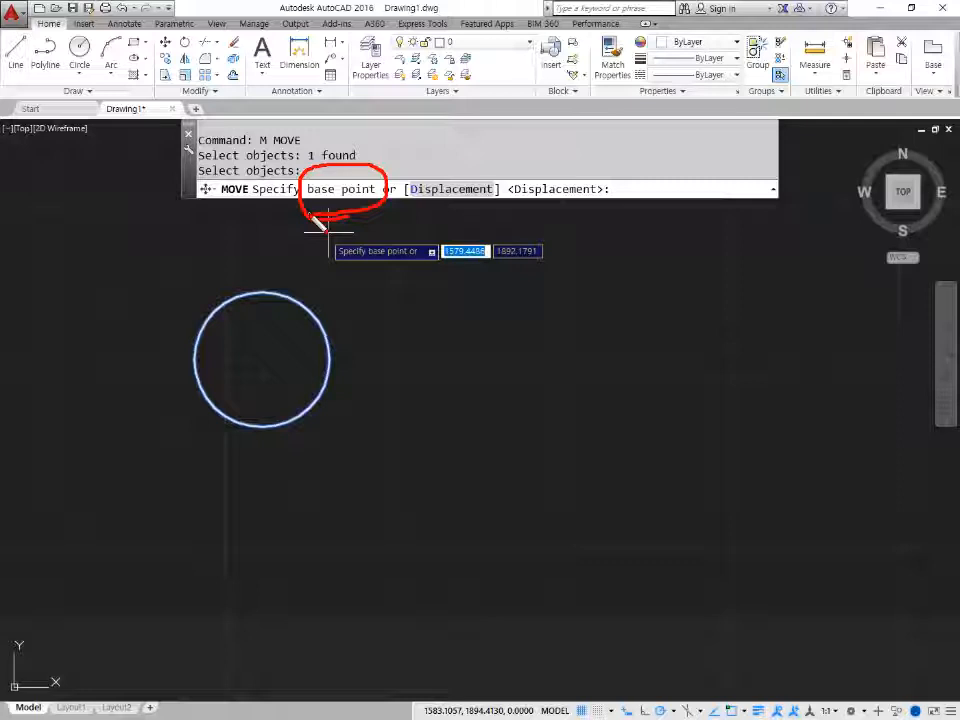
key("Escape")
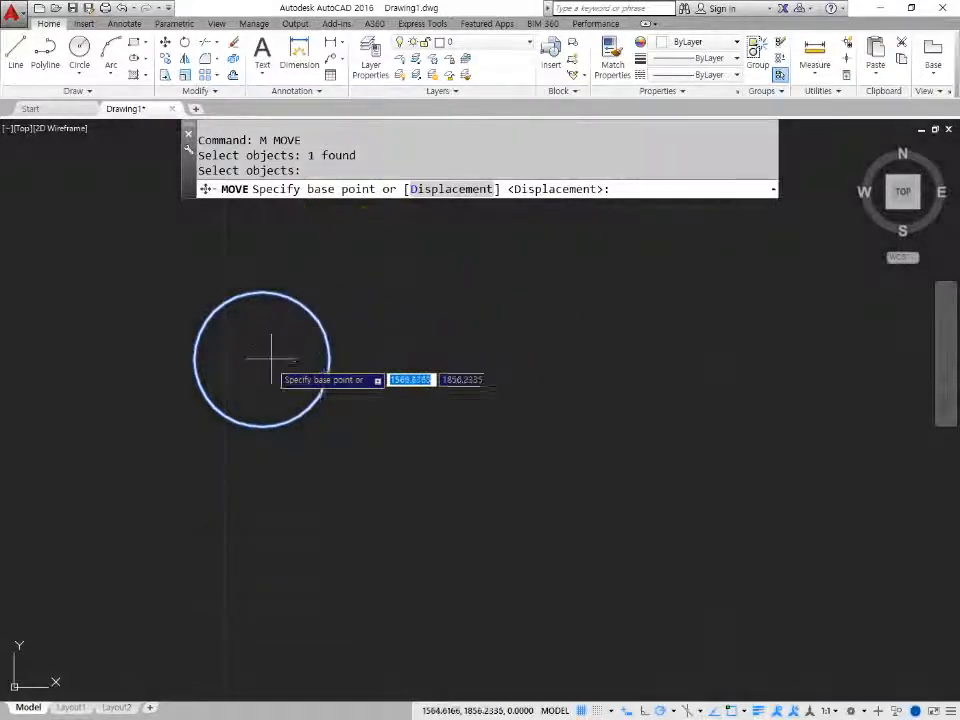
type("cen")
key("Return")
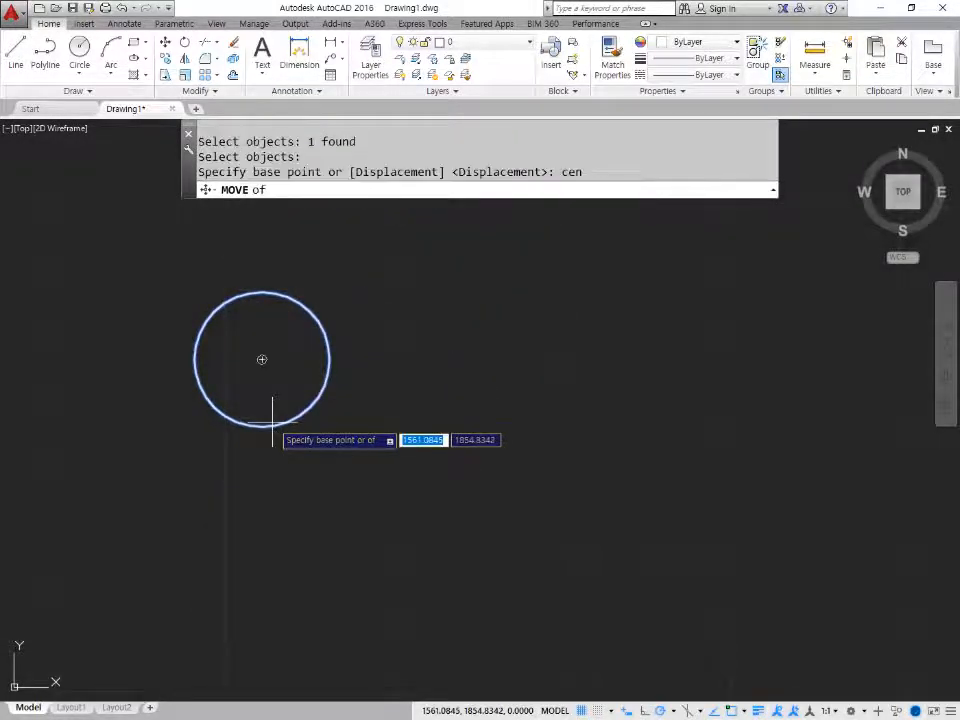
left_click(272, 418)
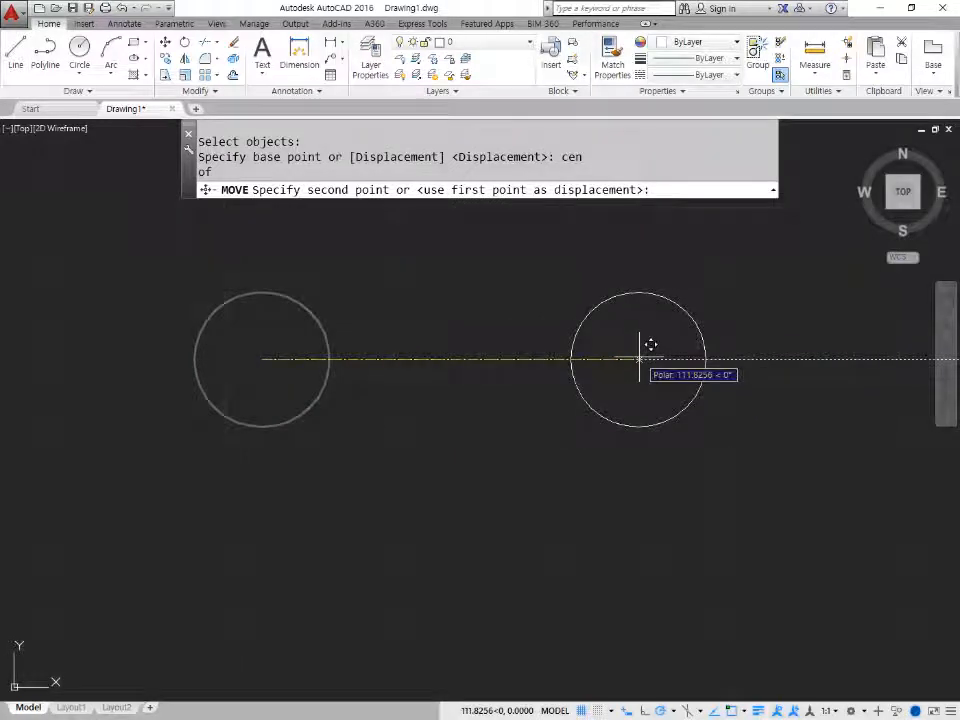
left_click(639, 357)
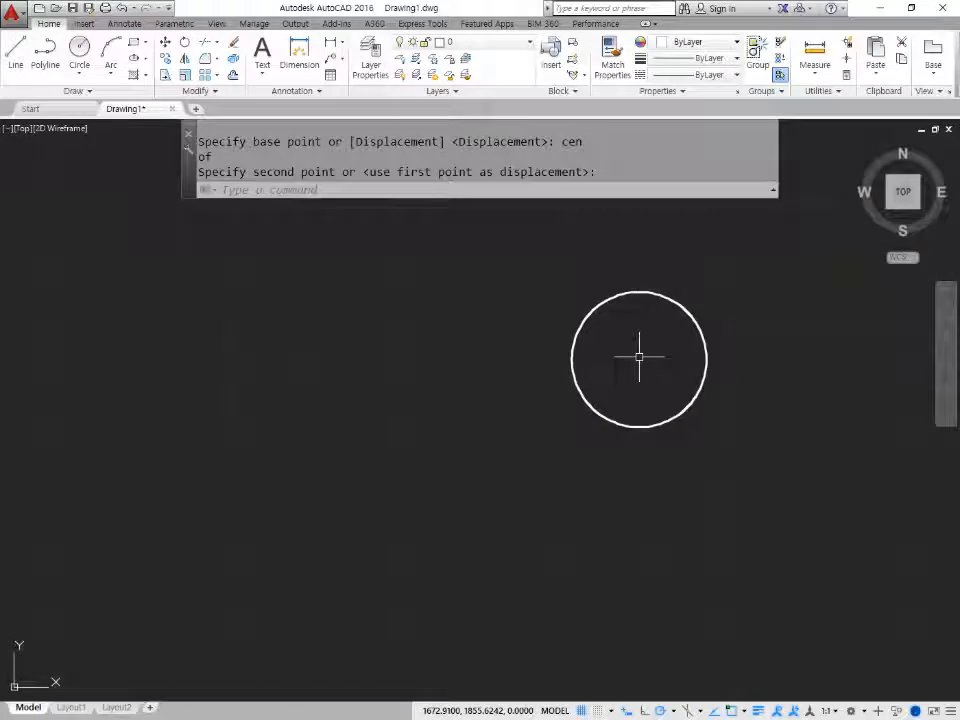
Move the circle back toward the left of the drawing, using a free base point outside its upper right edge.
type("m")
key("Return")
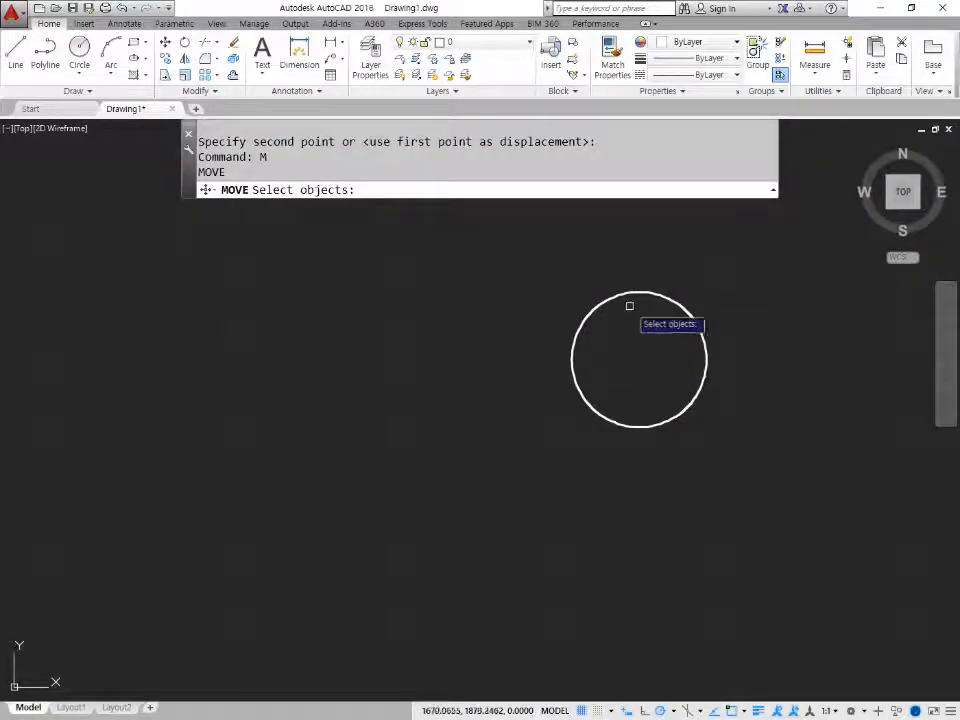
left_click(628, 272)
left_click(618, 309)
key("Return")
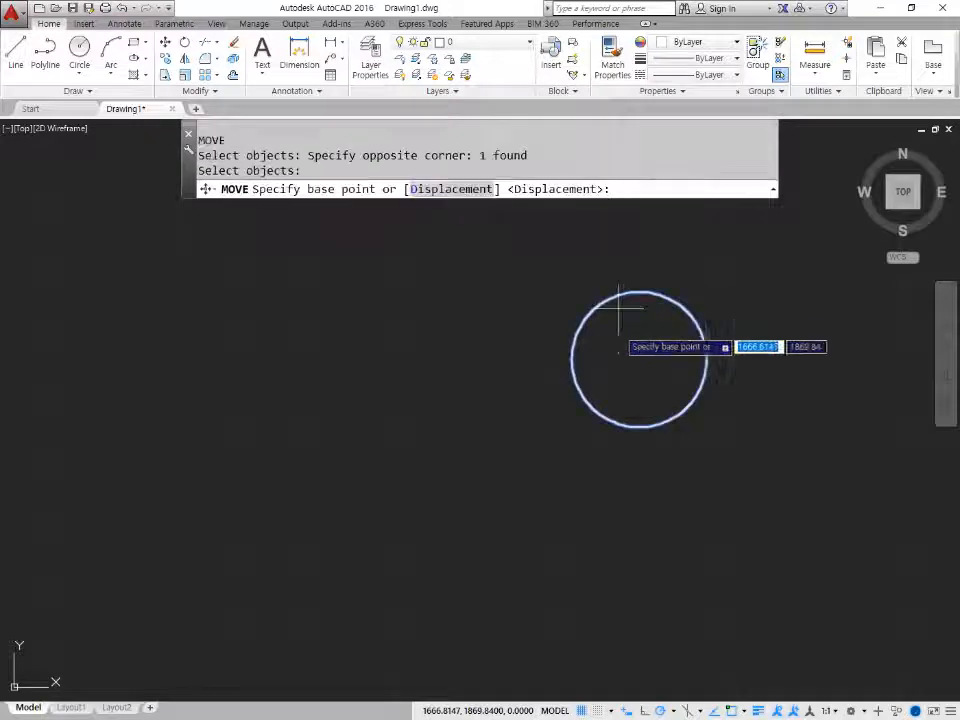
left_click(710, 268)
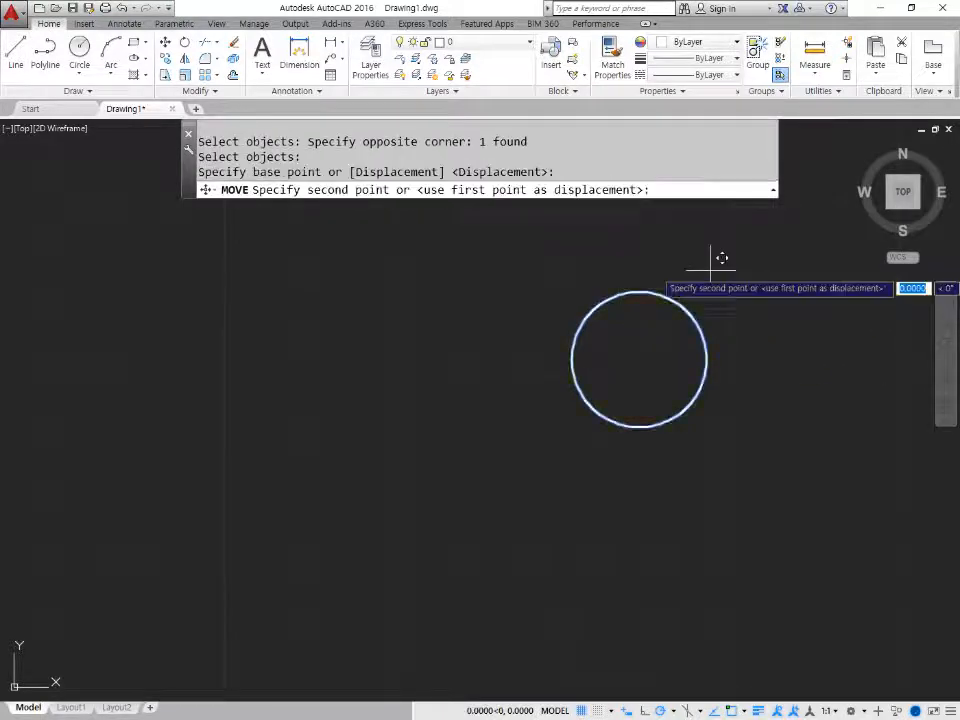
left_click(347, 261)
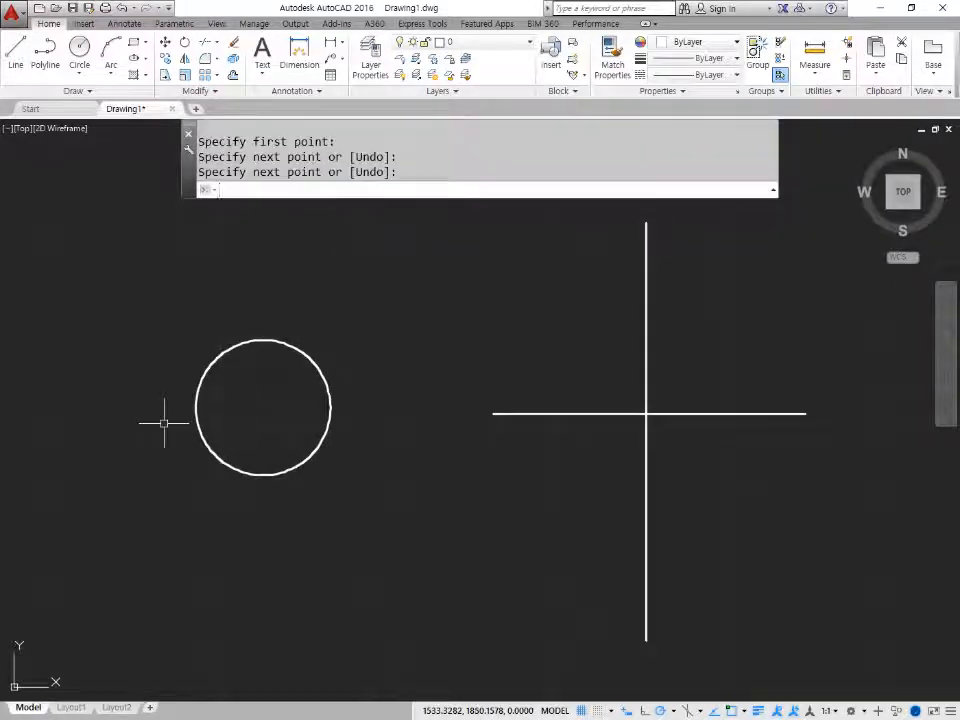
key("Return")
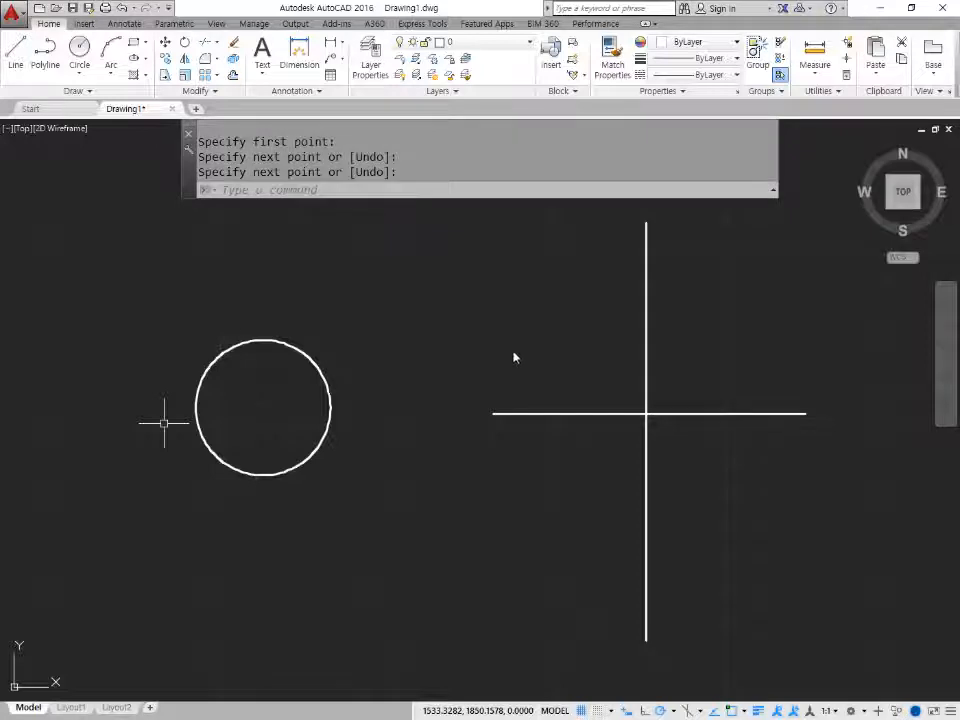
mouse_move(252, 478)
left_mouse_down()
mouse_move(199, 386)
mouse_move(337, 425)
mouse_move(275, 487)
left_mouse_up()
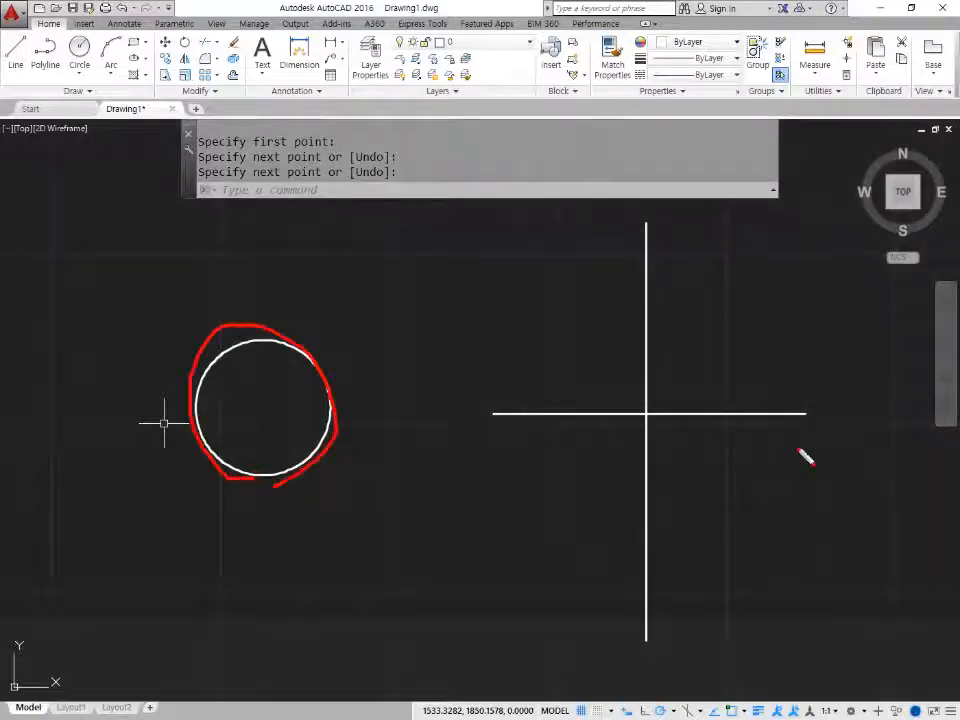
mouse_move(645, 503)
left_mouse_down()
mouse_move(581, 452)
mouse_move(729, 401)
mouse_move(641, 504)
left_mouse_up()
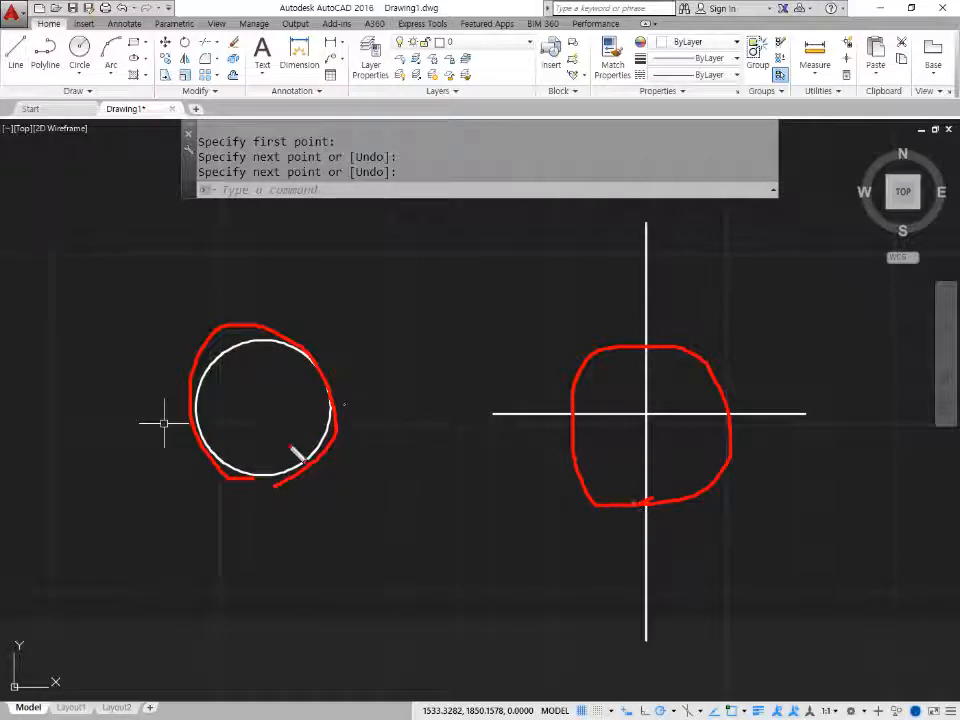
left_click_drag(262, 508, 218, 482)
mouse_move(203, 430)
left_mouse_down()
mouse_move(317, 435)
mouse_move(232, 478)
left_mouse_up()
mouse_move(641, 495)
left_mouse_down()
mouse_move(579, 471)
mouse_move(660, 360)
mouse_move(707, 423)
left_mouse_up()
left_click_drag(541, 428, 761, 419)
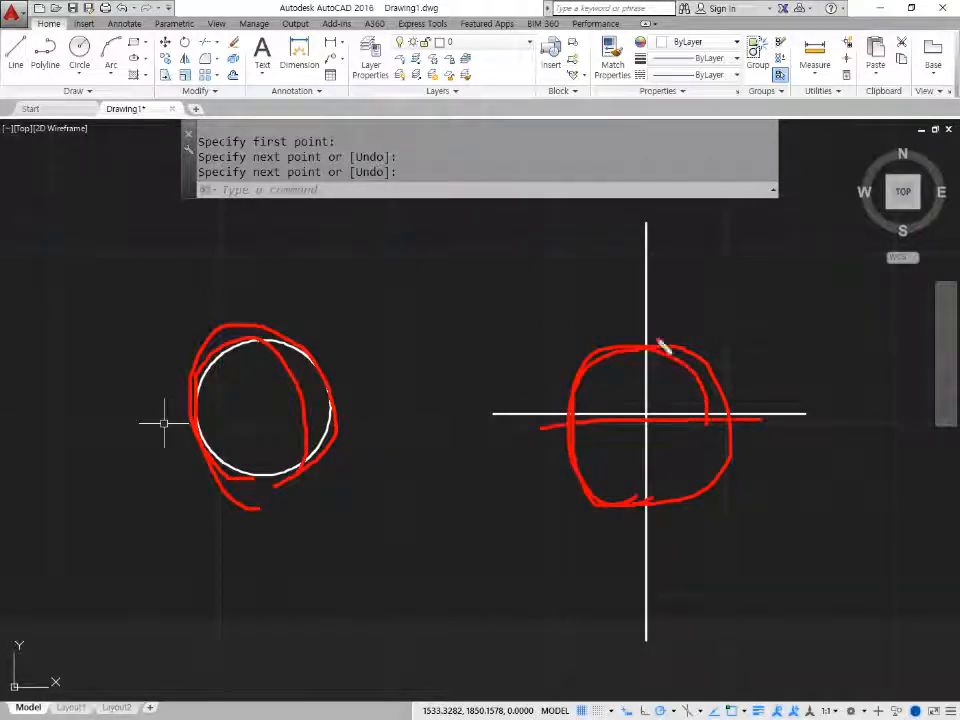
left_click_drag(645, 265, 654, 553)
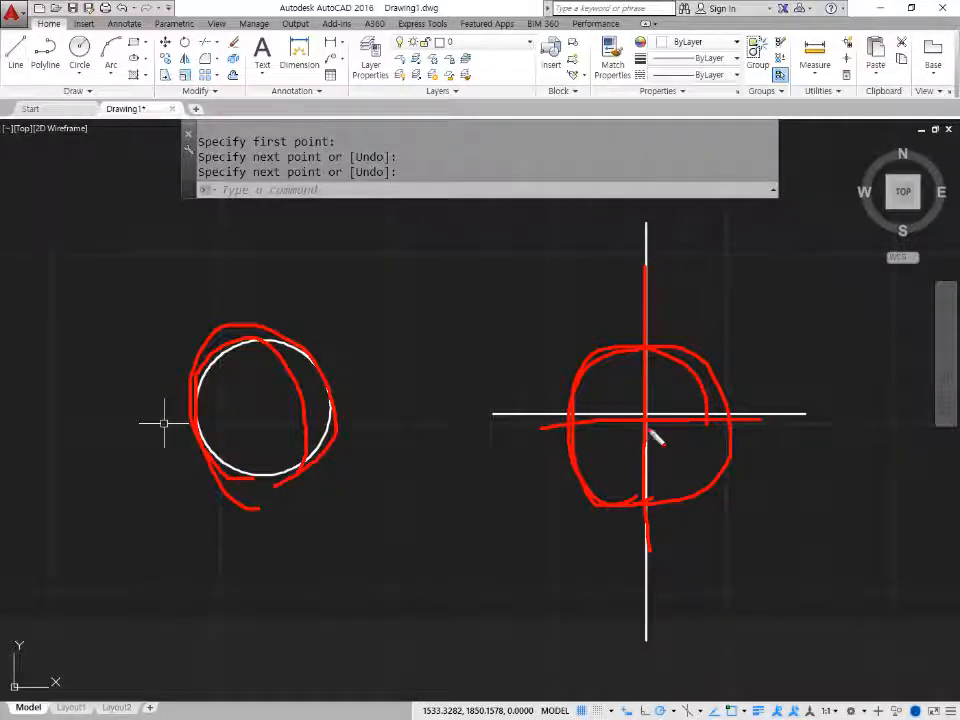
left_click_drag(647, 427, 652, 428)
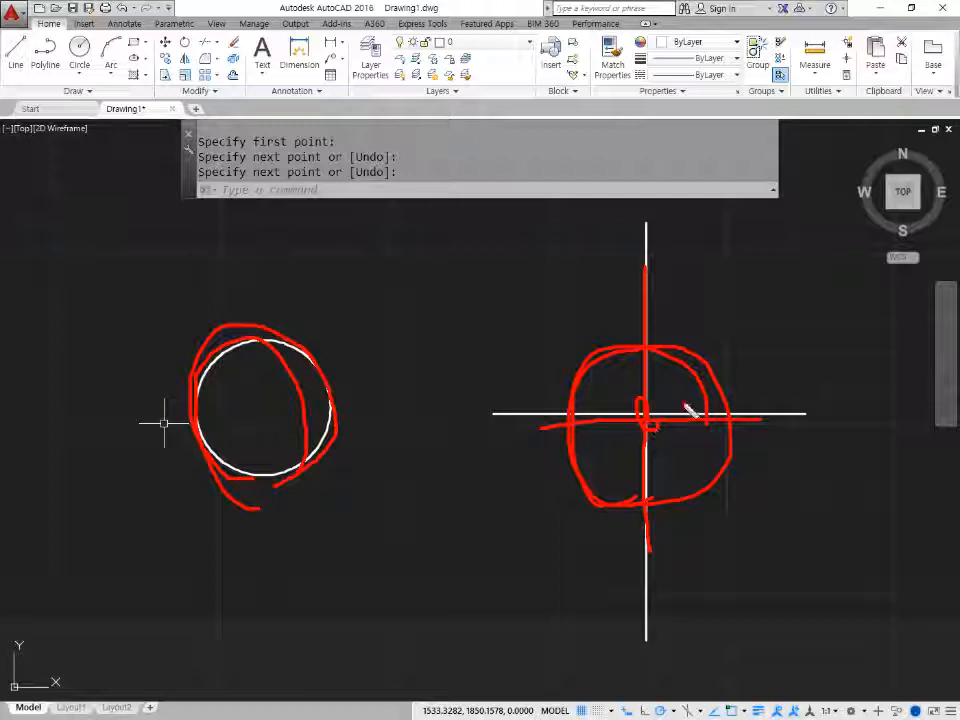
key("e")
left_click_drag(636, 404, 661, 424)
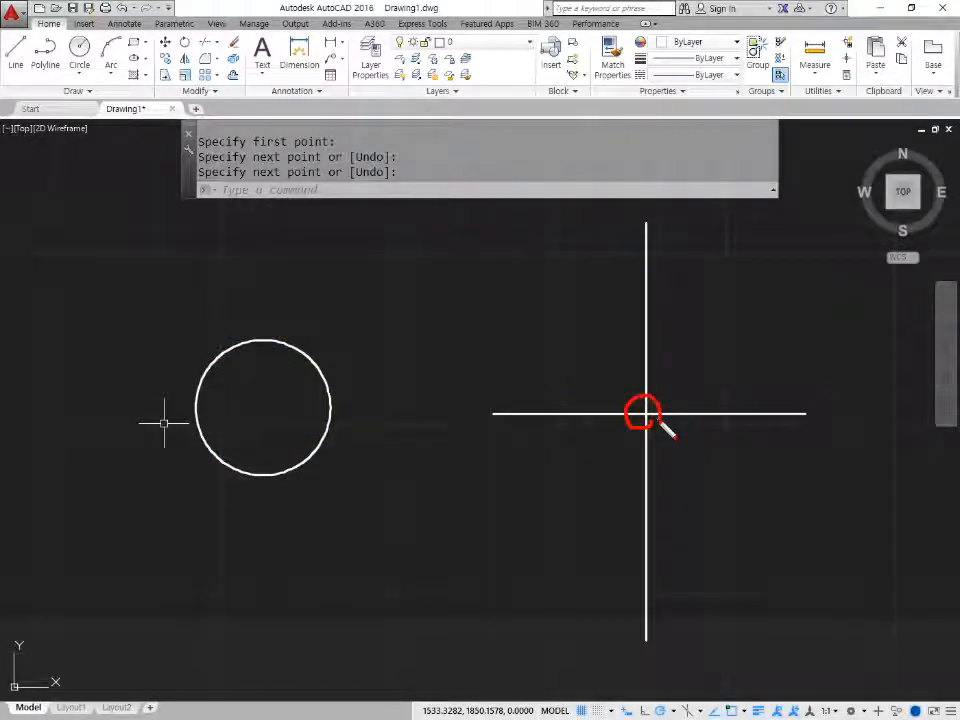
key("e")
left_click_drag(568, 415, 730, 417)
left_click(643, 280)
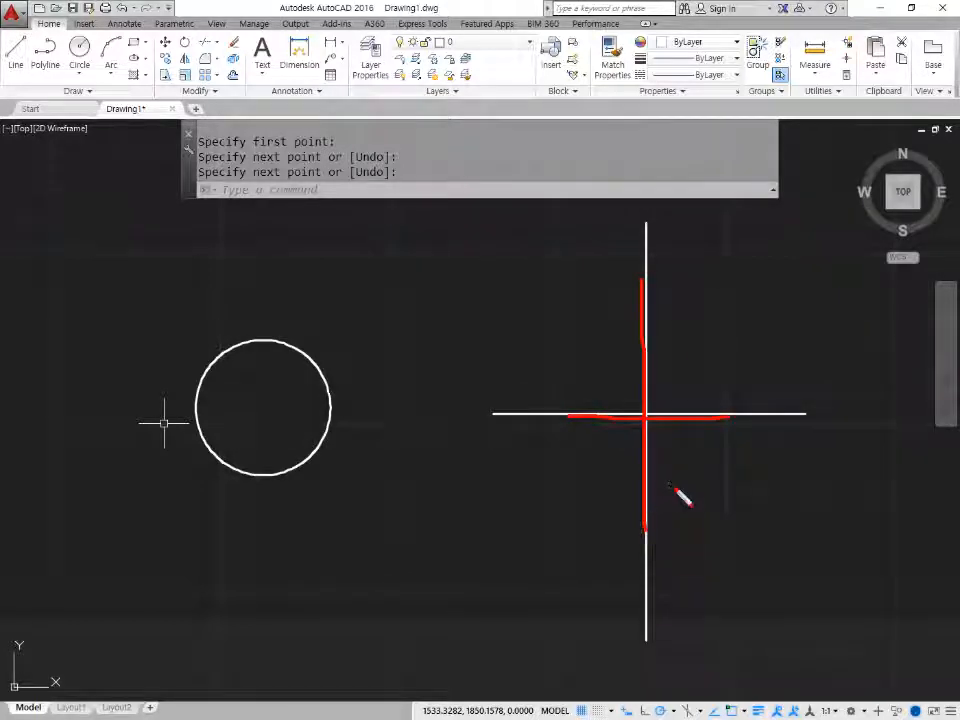
mouse_move(678, 490)
left_mouse_down()
mouse_move(611, 371)
mouse_move(703, 450)
mouse_move(640, 508)
left_mouse_up()
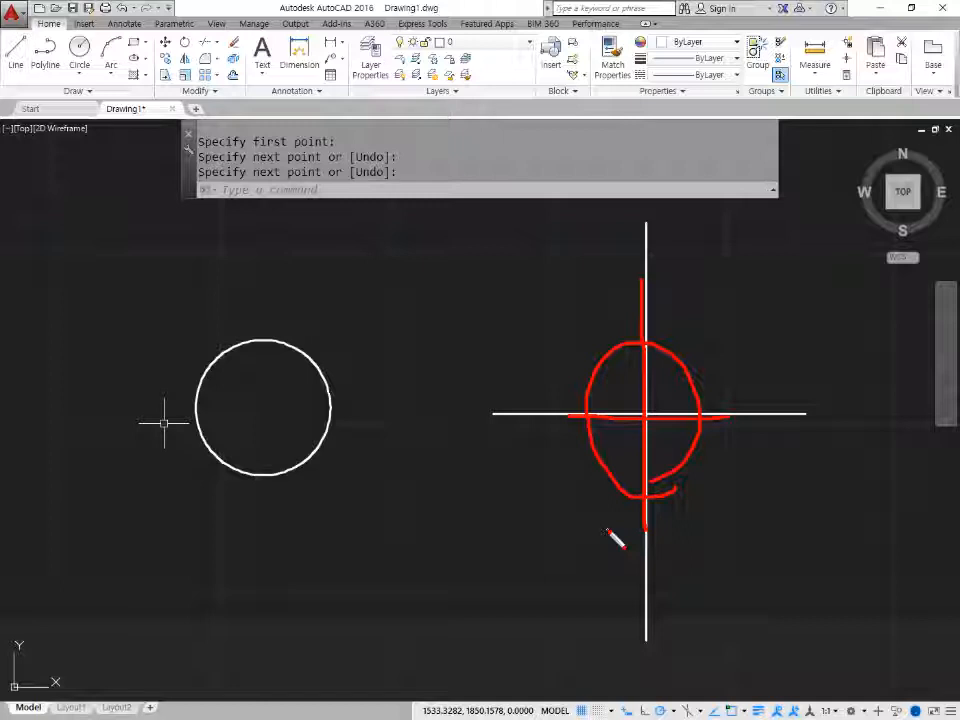
key("Escape")
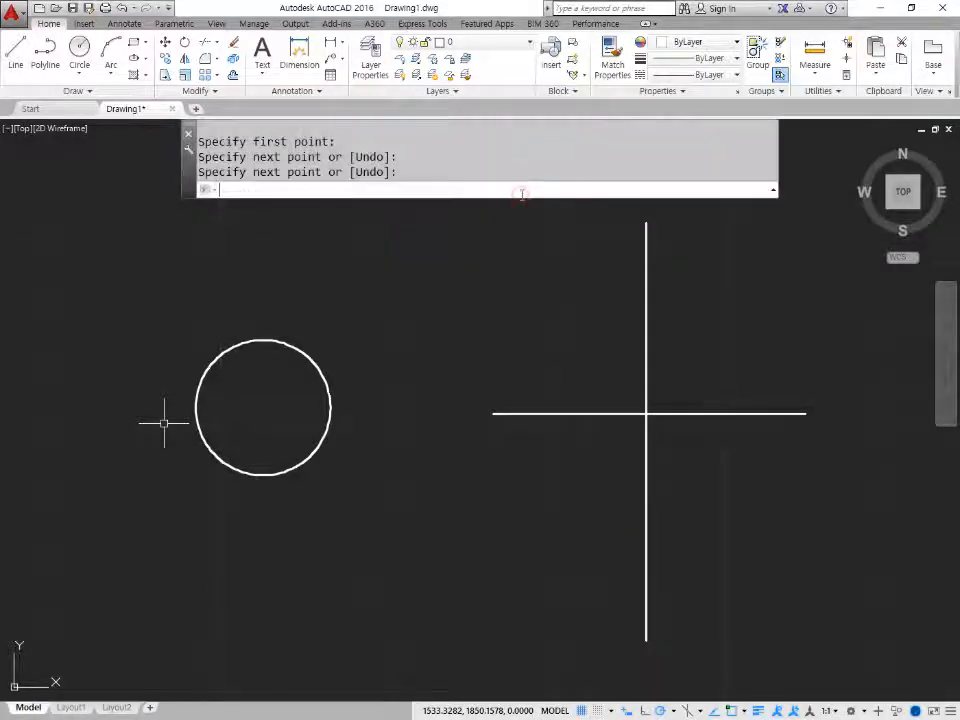
Start the Move command and select the circle beside the crossing lines as the object to move.
type("m")
key("Return")
left_click(317, 294)
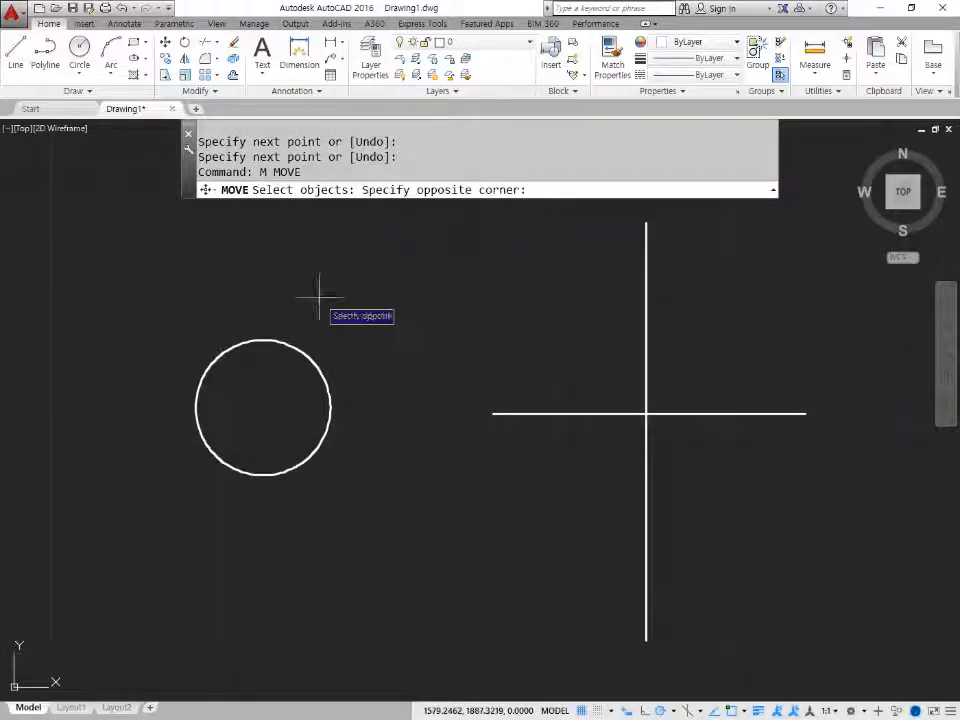
left_click(285, 392)
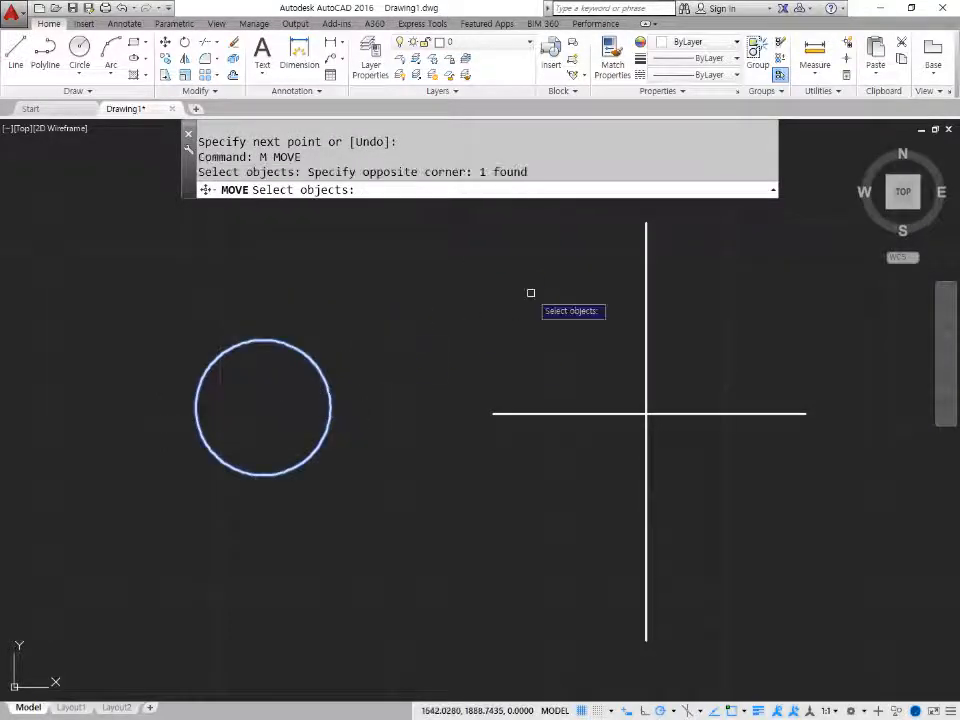
key("Return")
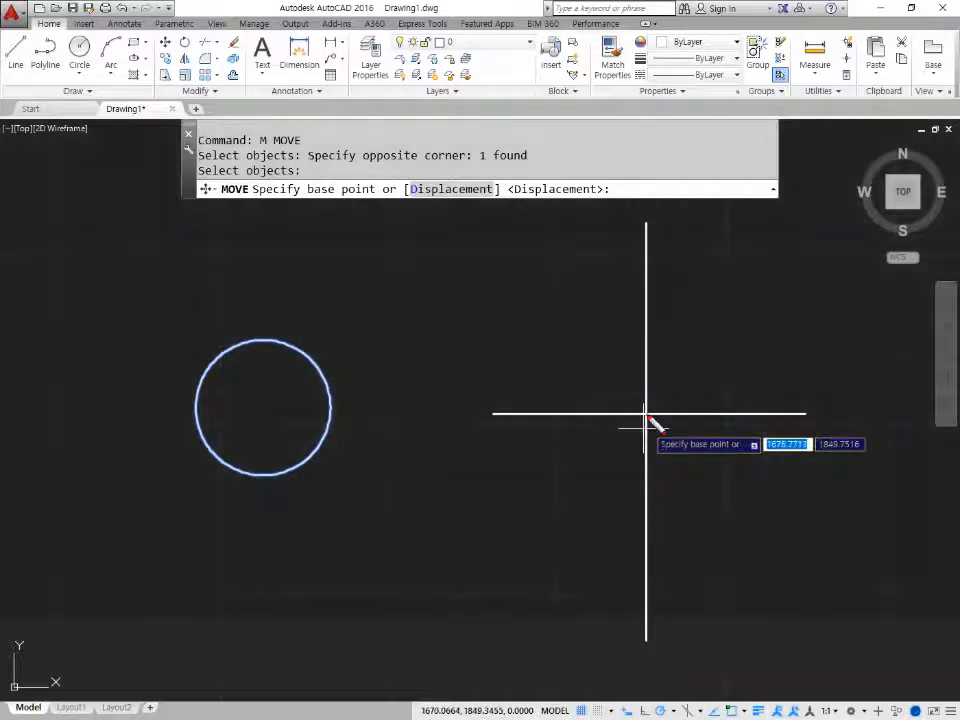
left_click_drag(646, 396, 648, 448)
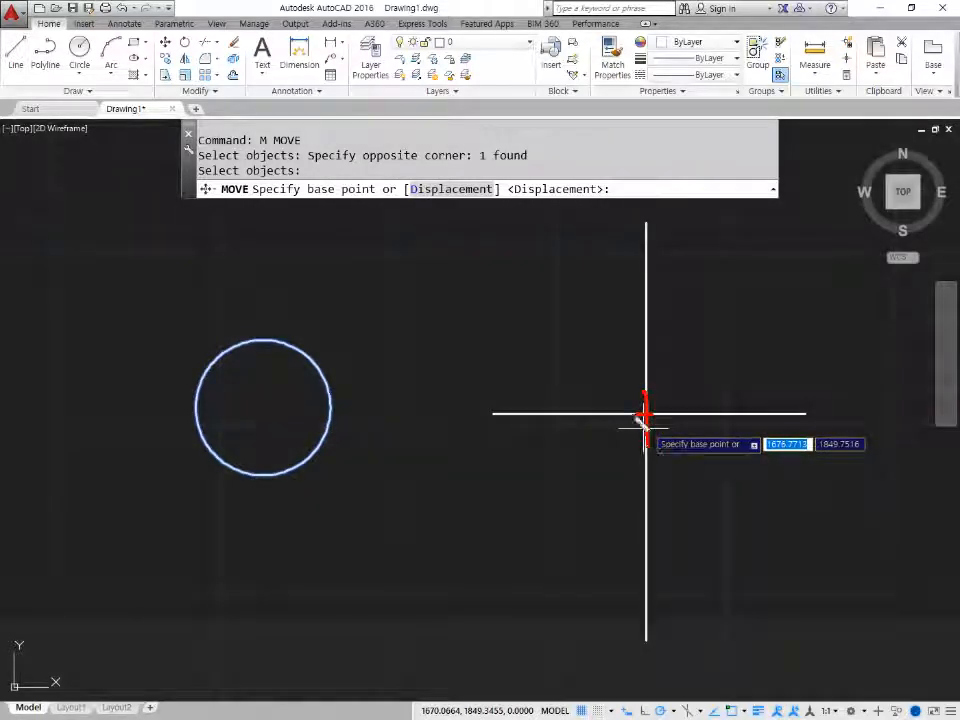
left_click_drag(592, 413, 713, 410)
left_click_drag(646, 355, 647, 478)
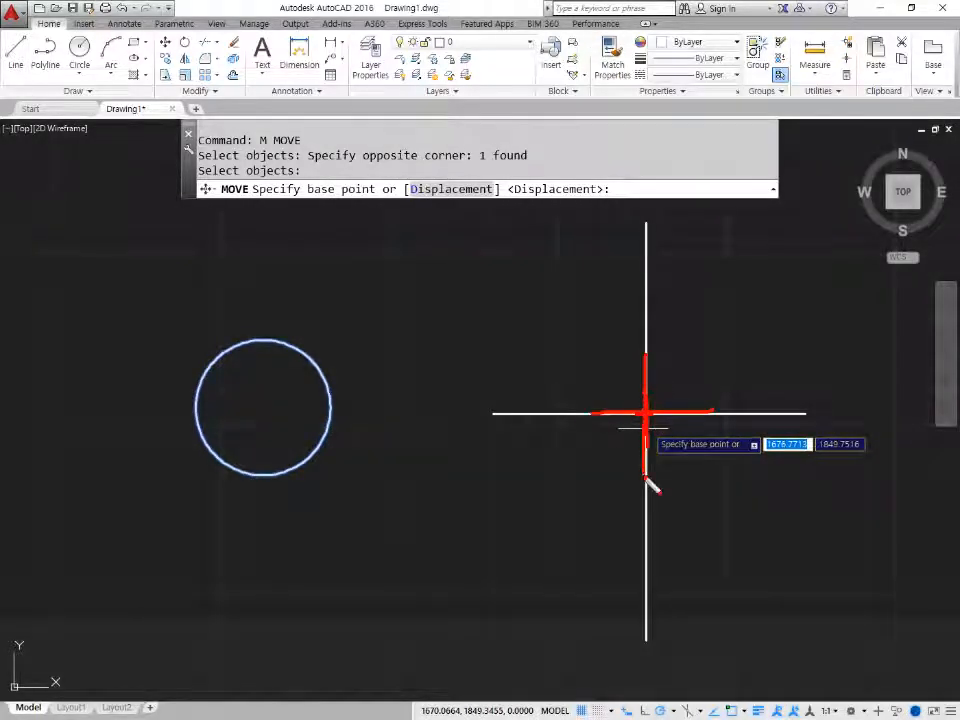
mouse_move(264, 406)
left_mouse_down()
mouse_move(514, 388)
mouse_move(624, 412)
mouse_move(597, 394)
mouse_move(563, 418)
left_mouse_up()
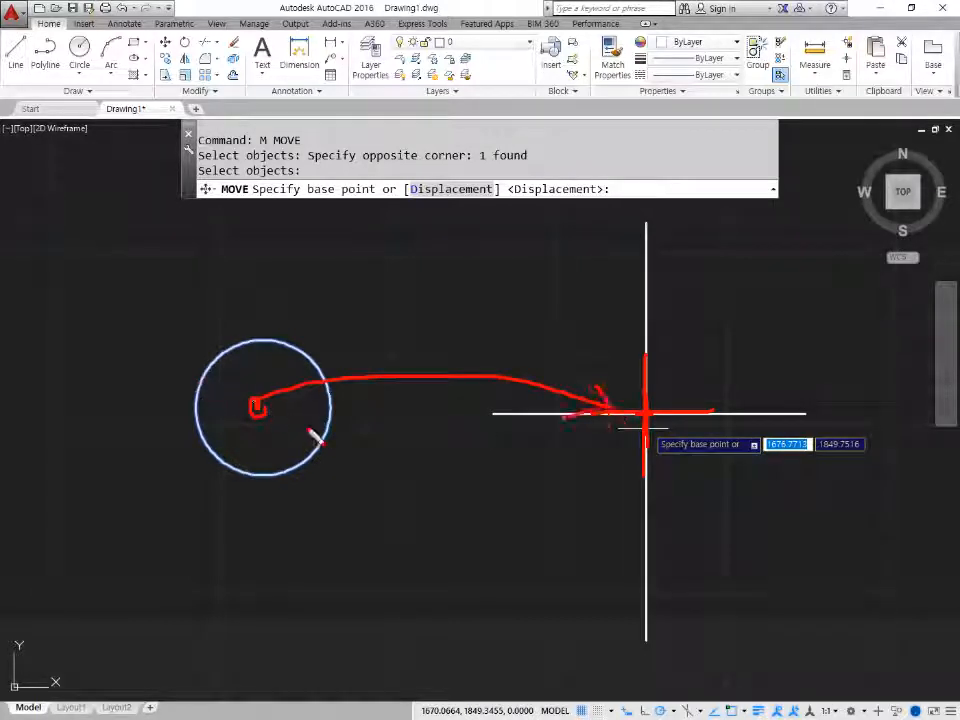
mouse_move(390, 178)
left_mouse_down()
mouse_move(343, 214)
mouse_move(373, 224)
left_mouse_up()
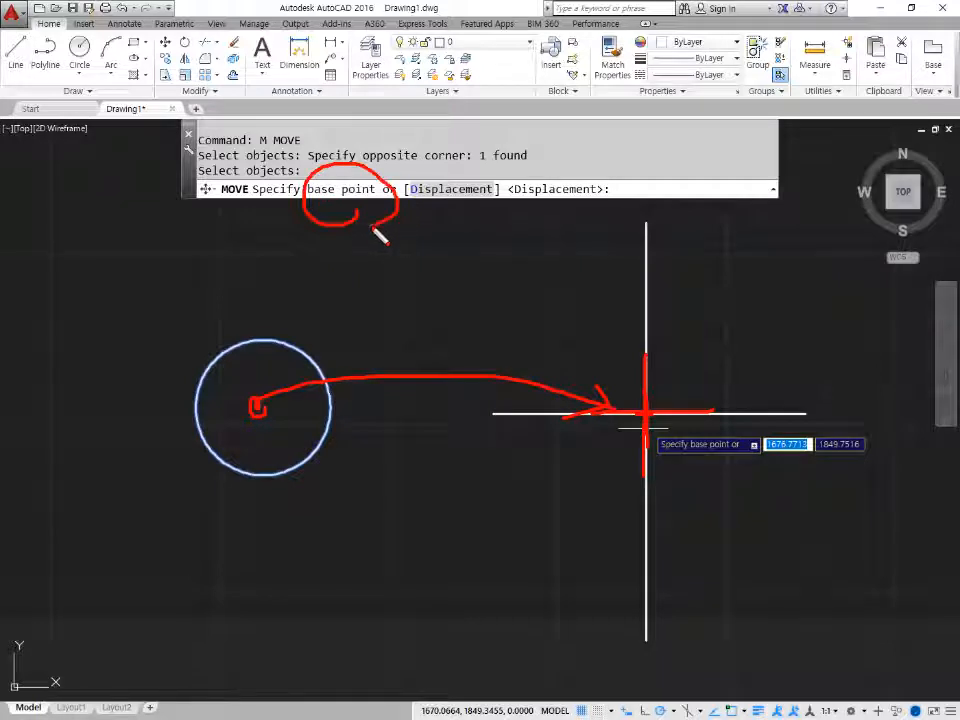
left_click_drag(257, 467, 249, 332)
left_click_drag(140, 408, 358, 408)
left_click_drag(261, 290, 257, 510)
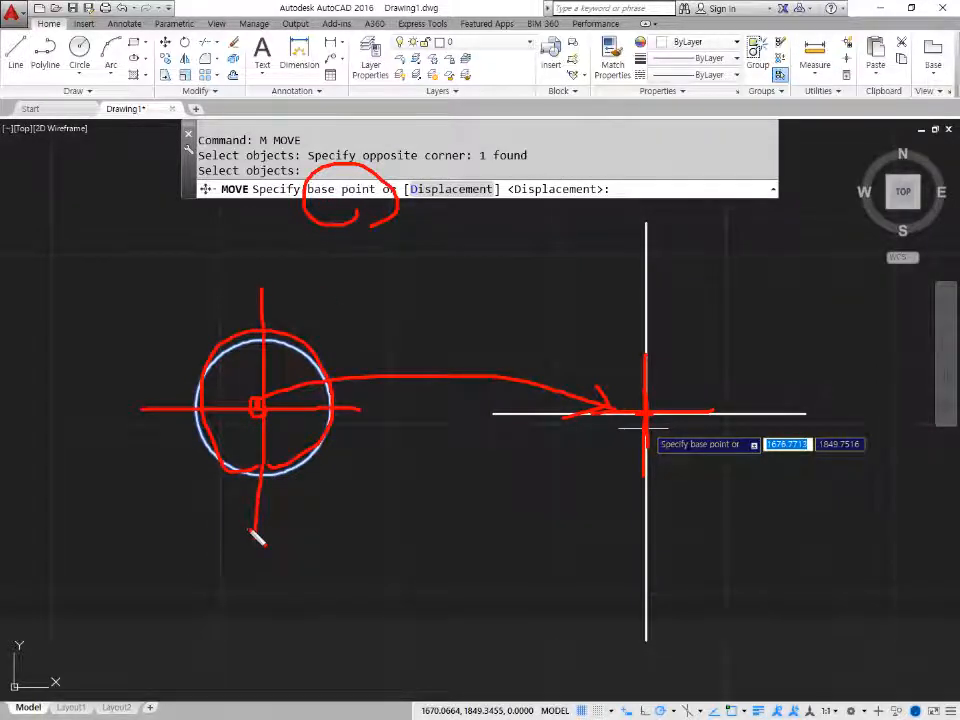
key("Escape")
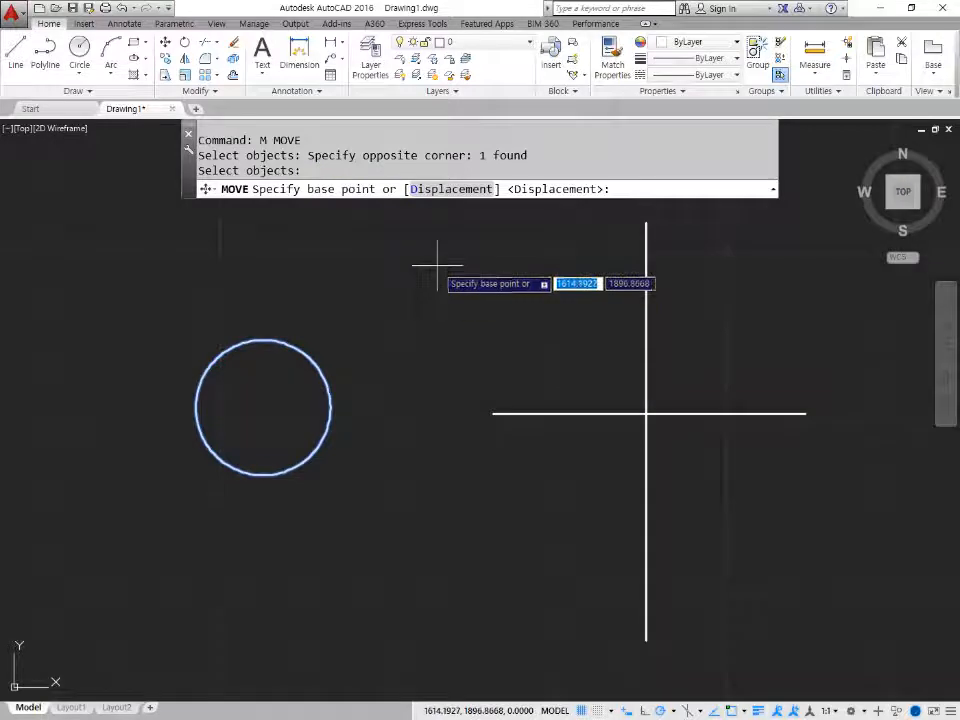
Enable the Center object snap and move the selected circle from its center to the intersection of the crossing lines.
left_click(743, 711)
left_click(777, 507)
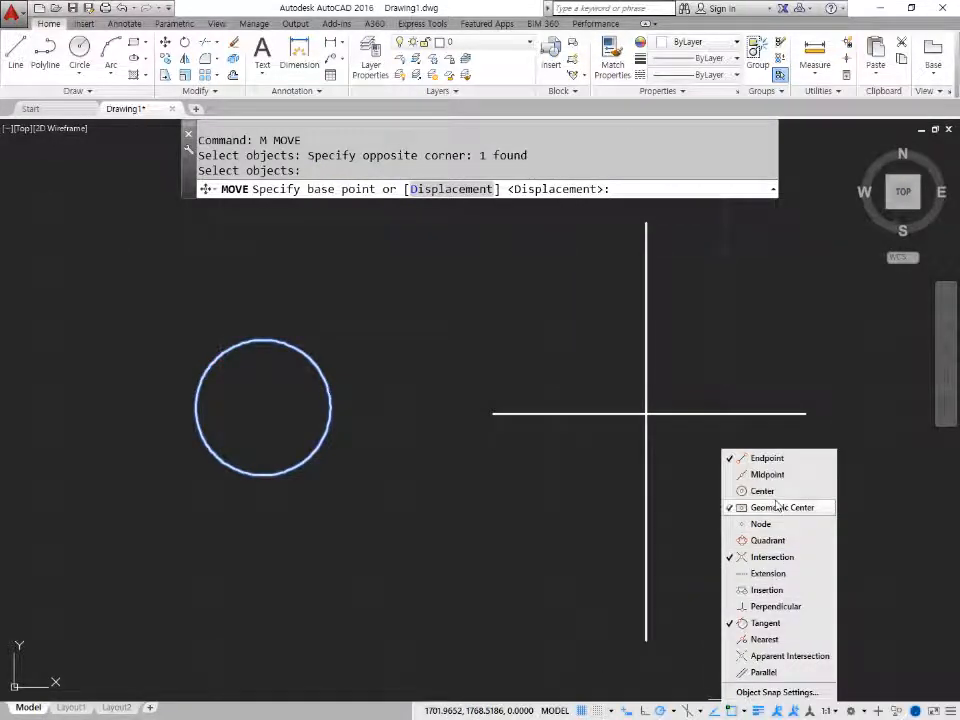
left_click(762, 491)
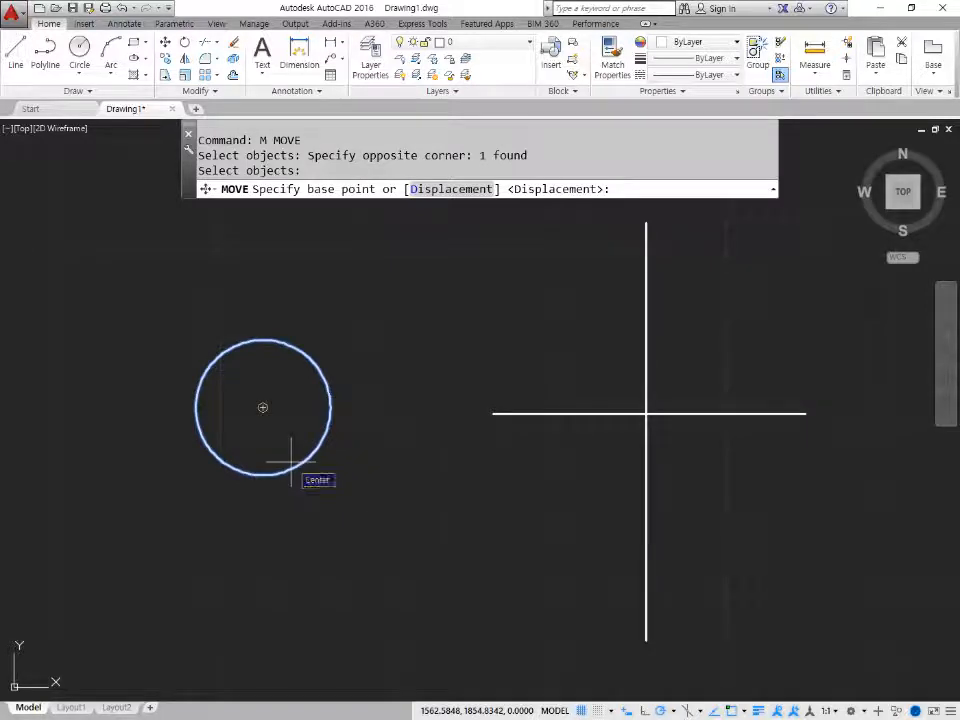
left_click(300, 464)
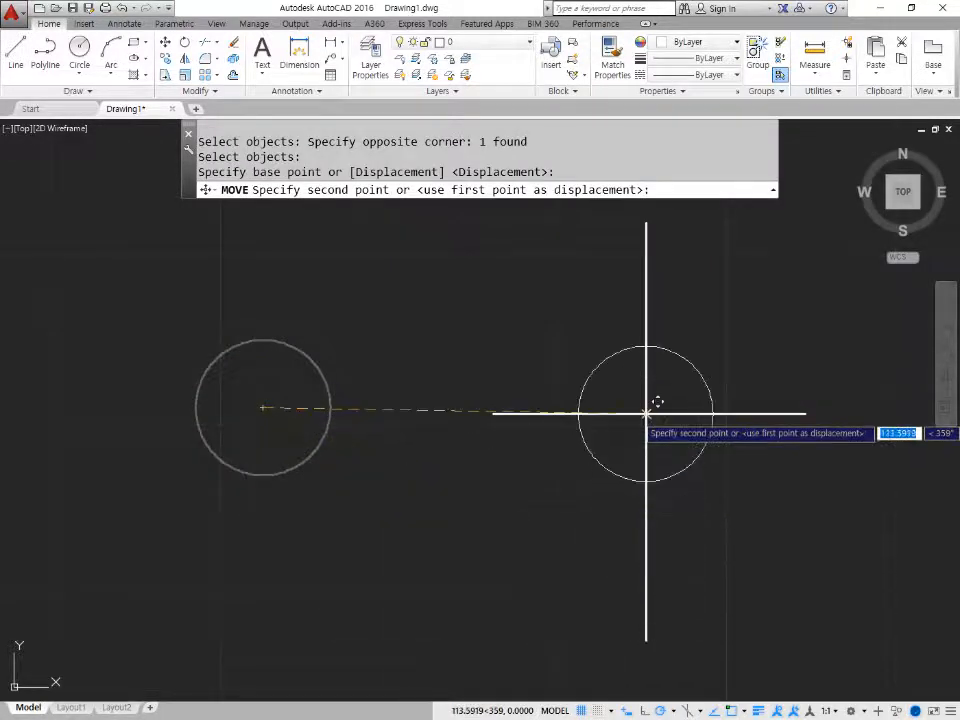
left_click(646, 412)
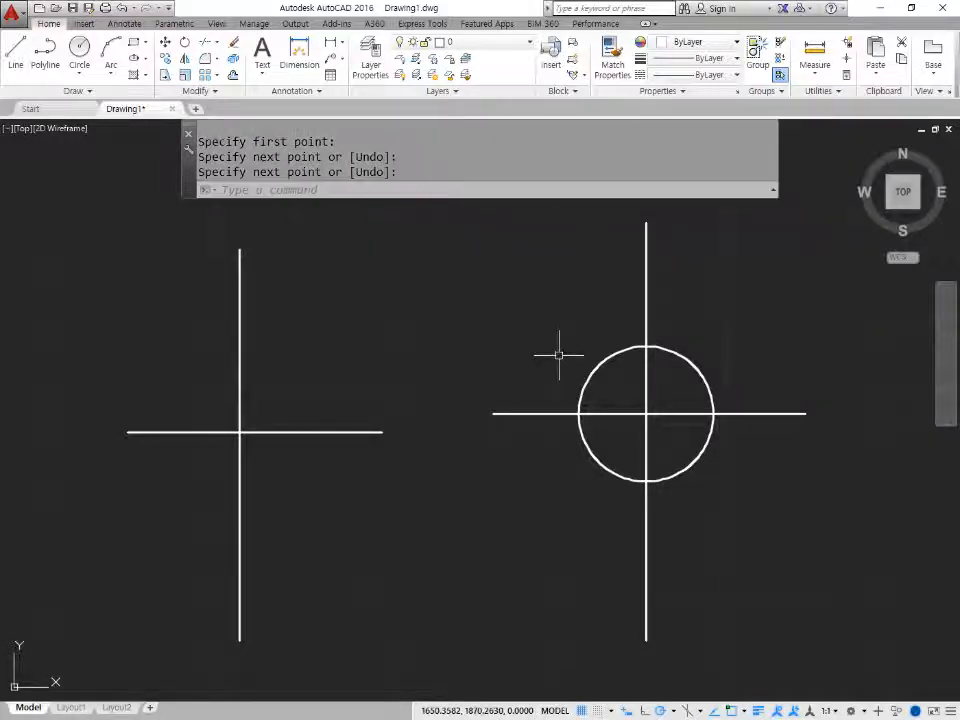
Move the circle 50 units at a 45° angle, using its center as the base point.
type("m")
key("Return")
left_click(598, 378)
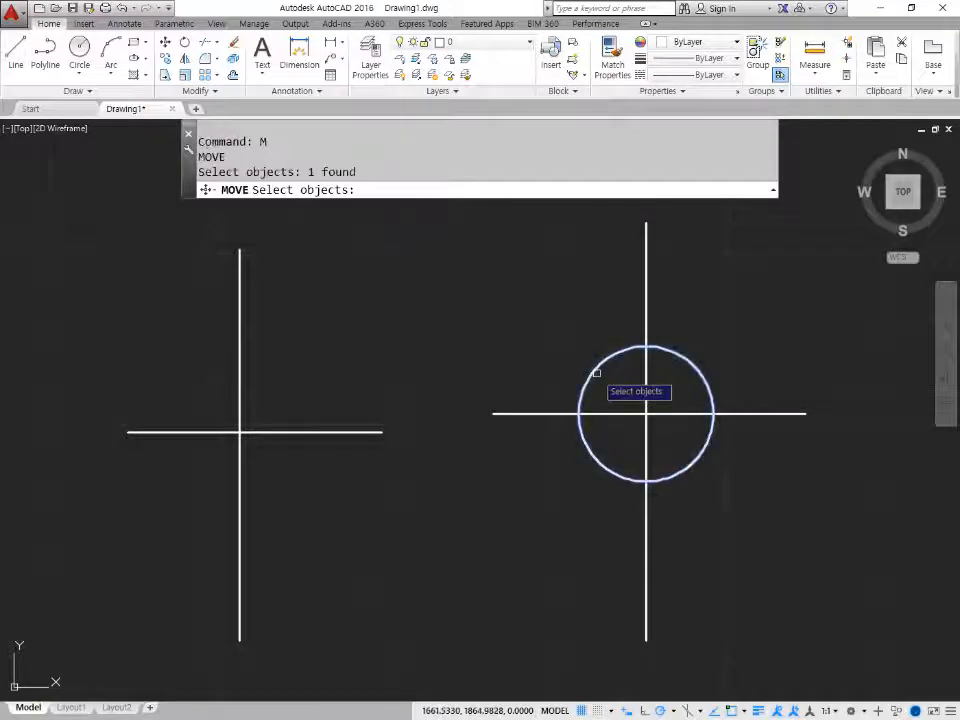
key("Return")
left_click(646, 413)
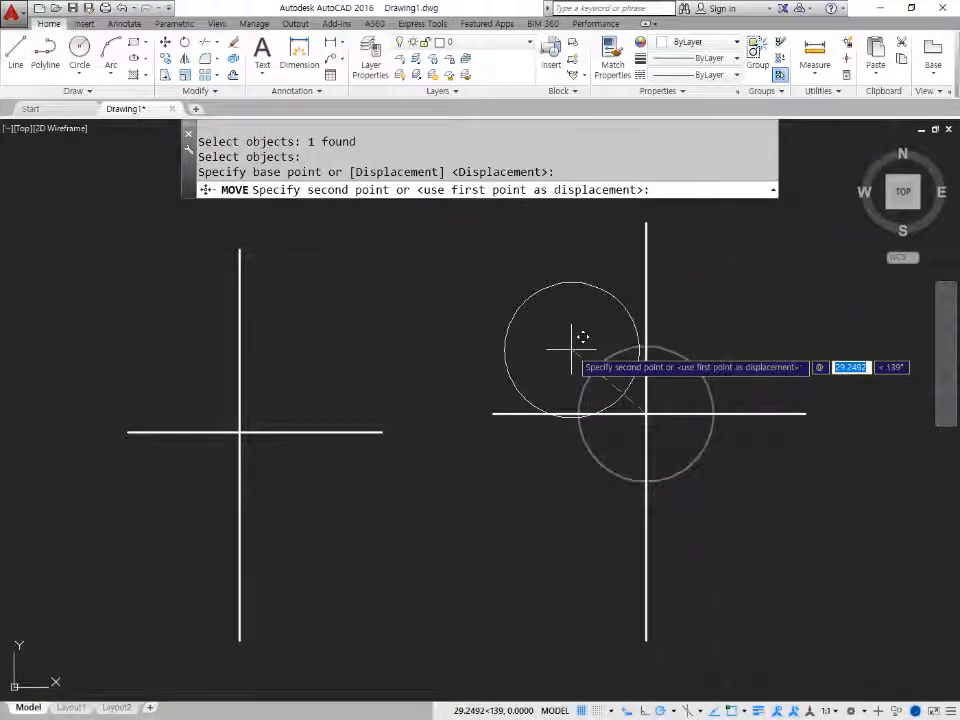
type("50")
key("Tab")
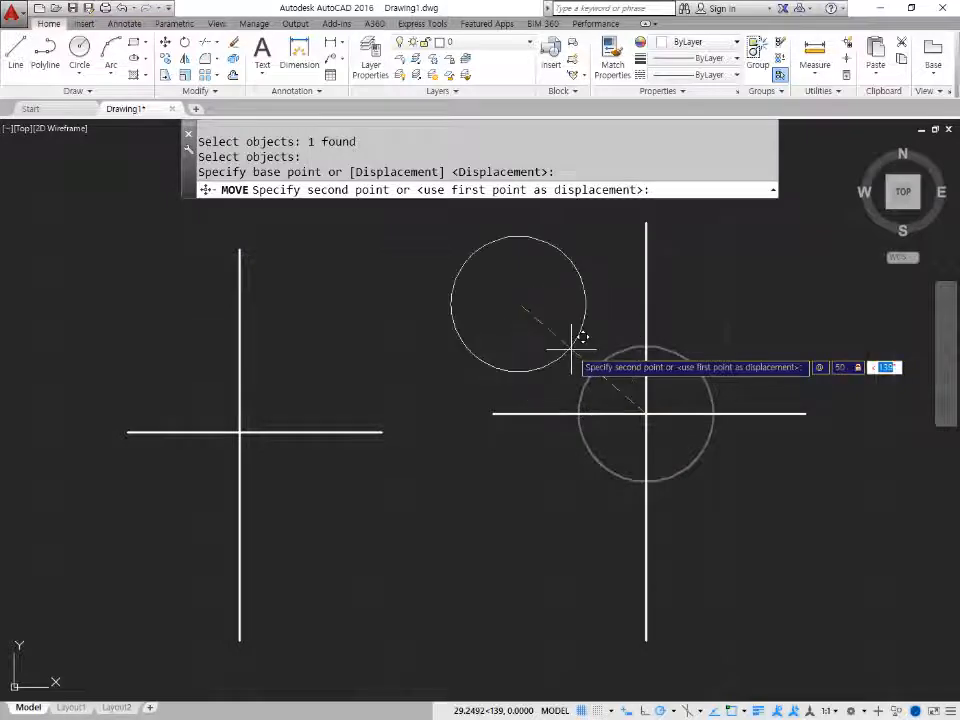
type("45")
key("Return")
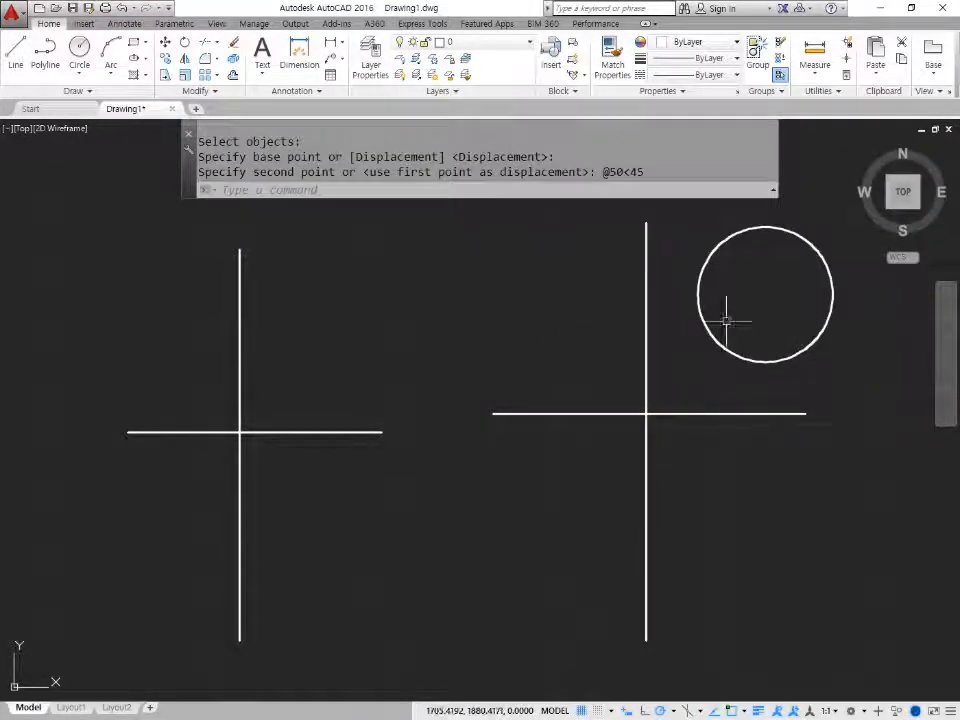
key("ctrl+shift+d")
mouse_move(646, 413)
left_mouse_down()
mouse_move(730, 334)
mouse_move(761, 289)
mouse_move(770, 305)
left_mouse_up()
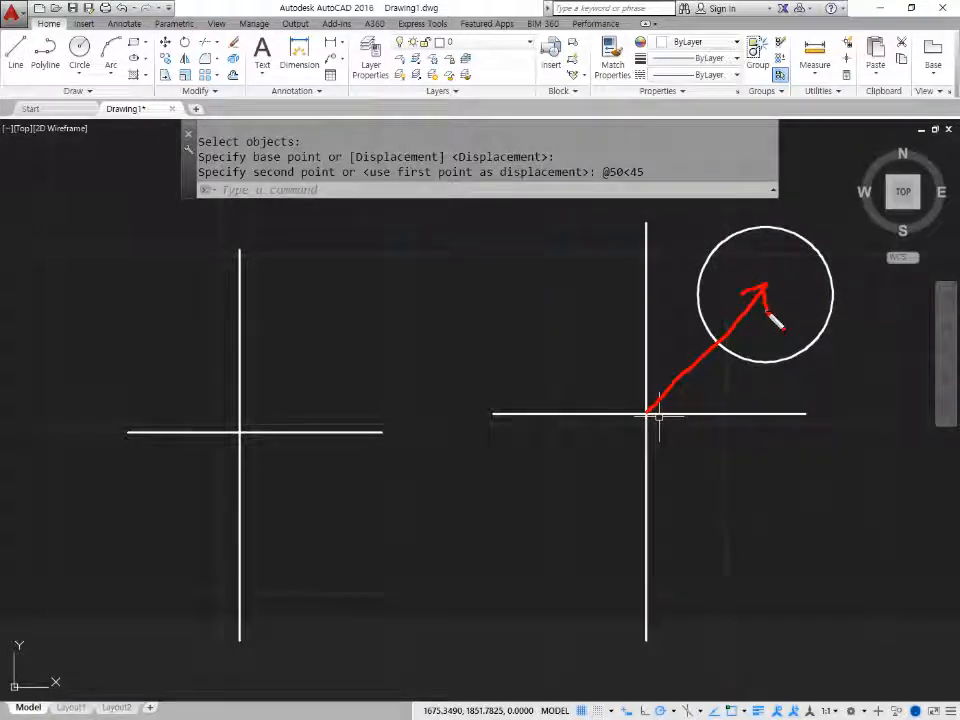
key("Escape")
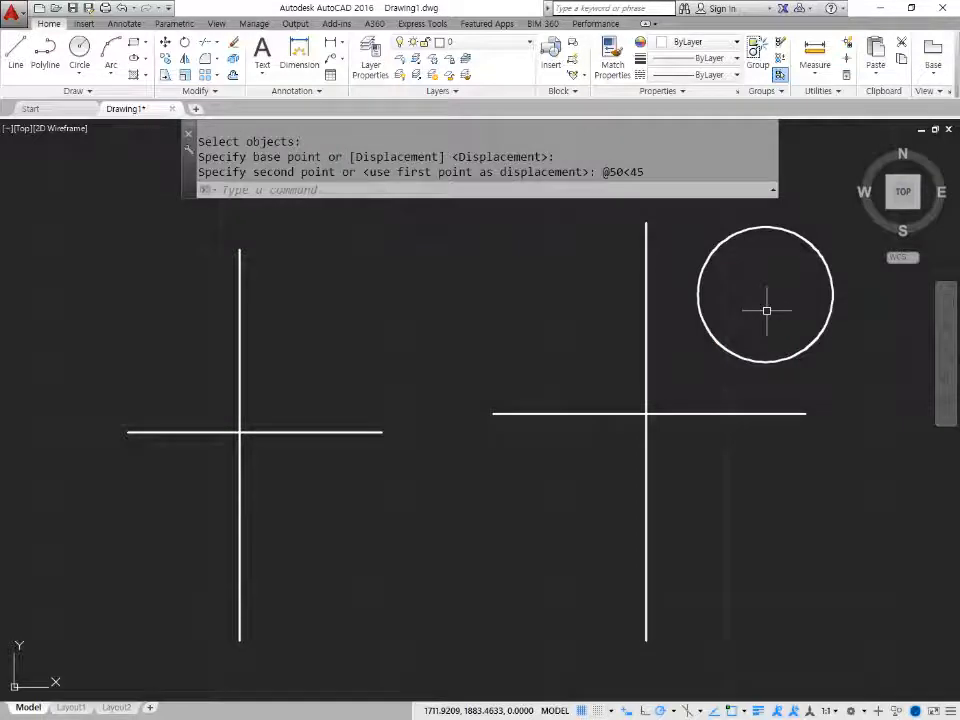
Move the circle from its center by the relative offset @-50,-50, and undo the last two moves.
type("m")
key("Return")
left_click(797, 358)
key("Return")
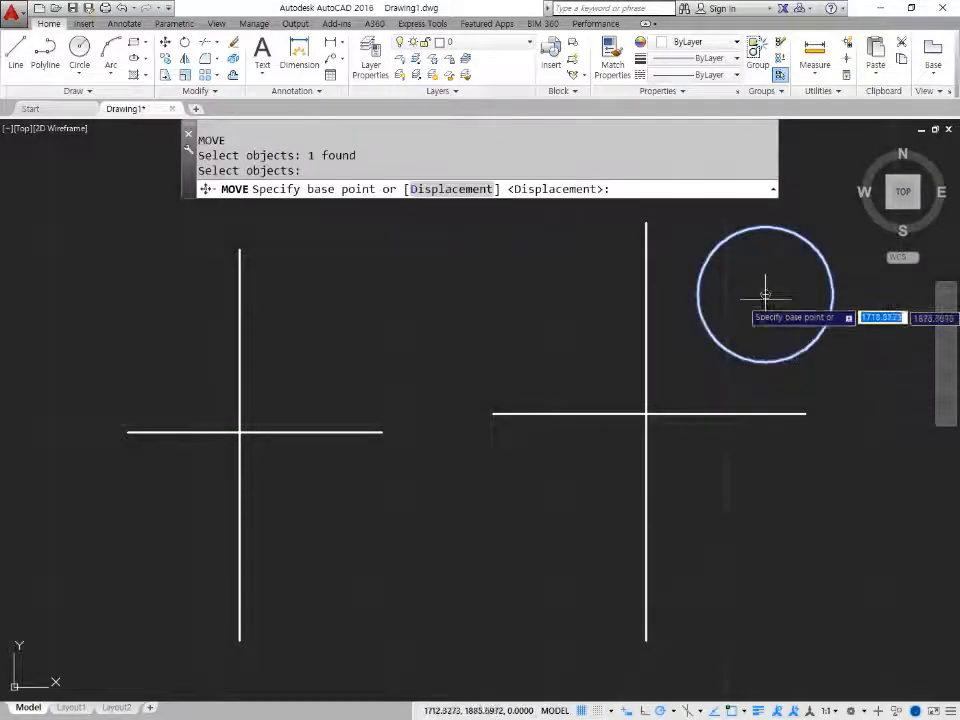
left_click(765, 293)
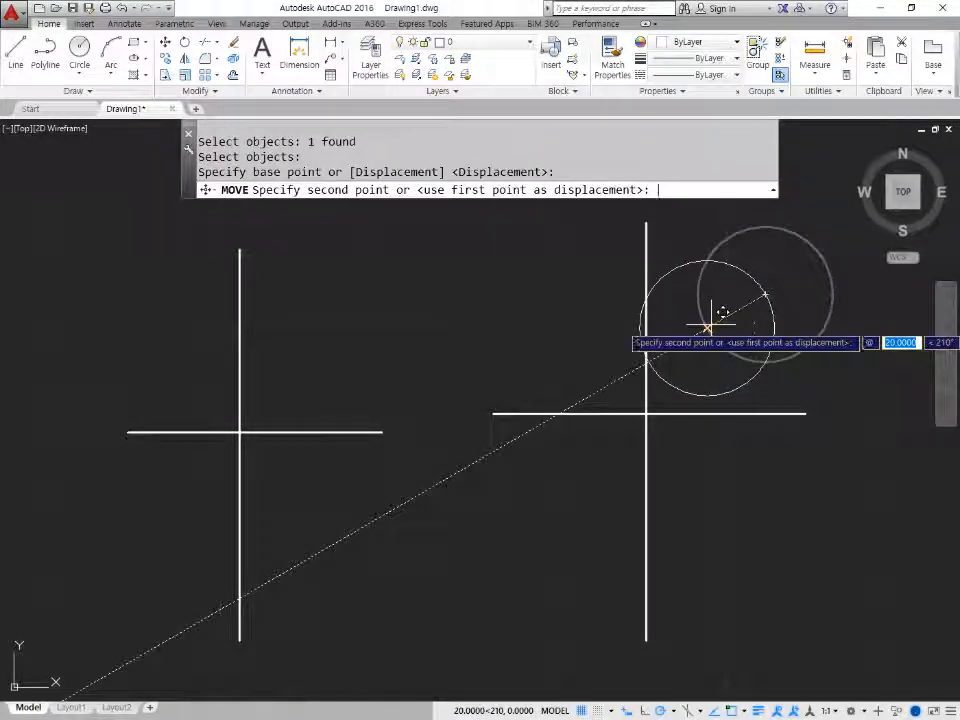
type("@-50,-10")
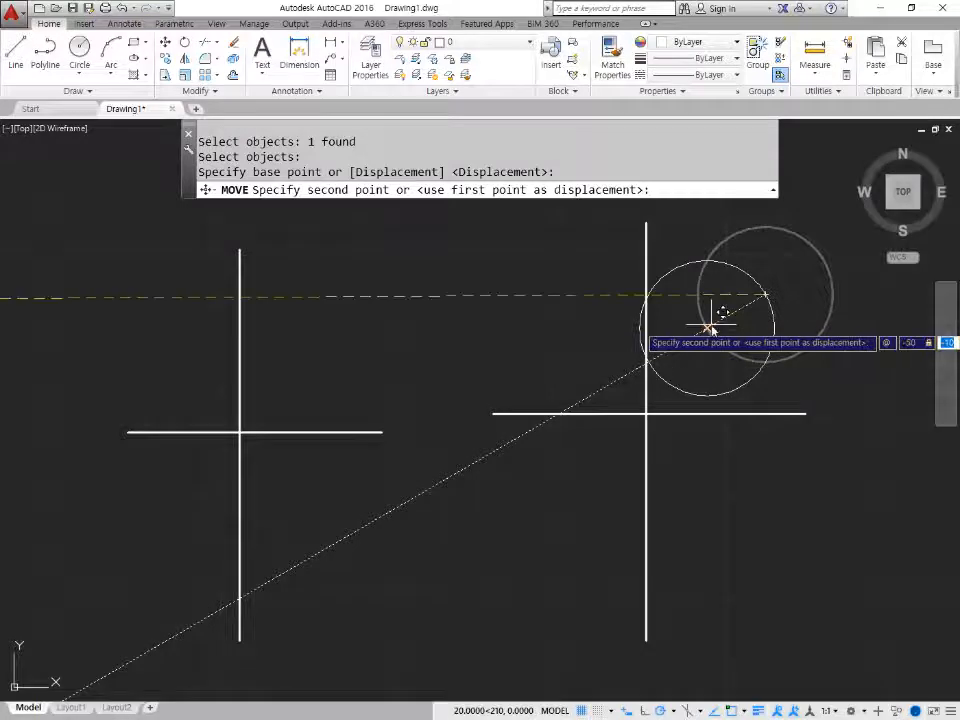
type("-50")
key("Return")
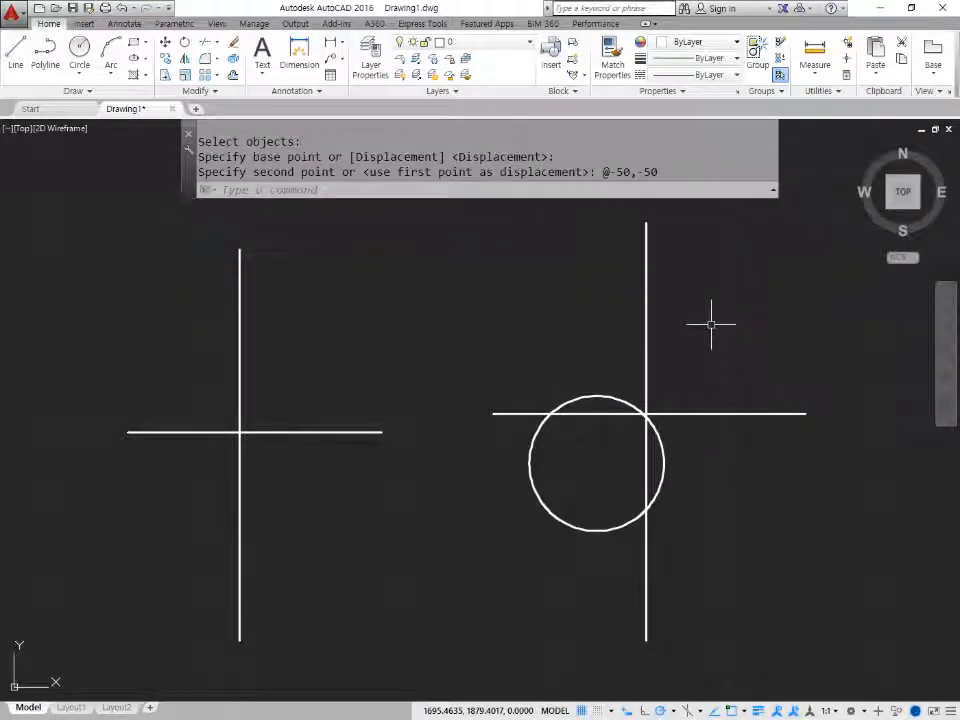
key("ctrl+z")
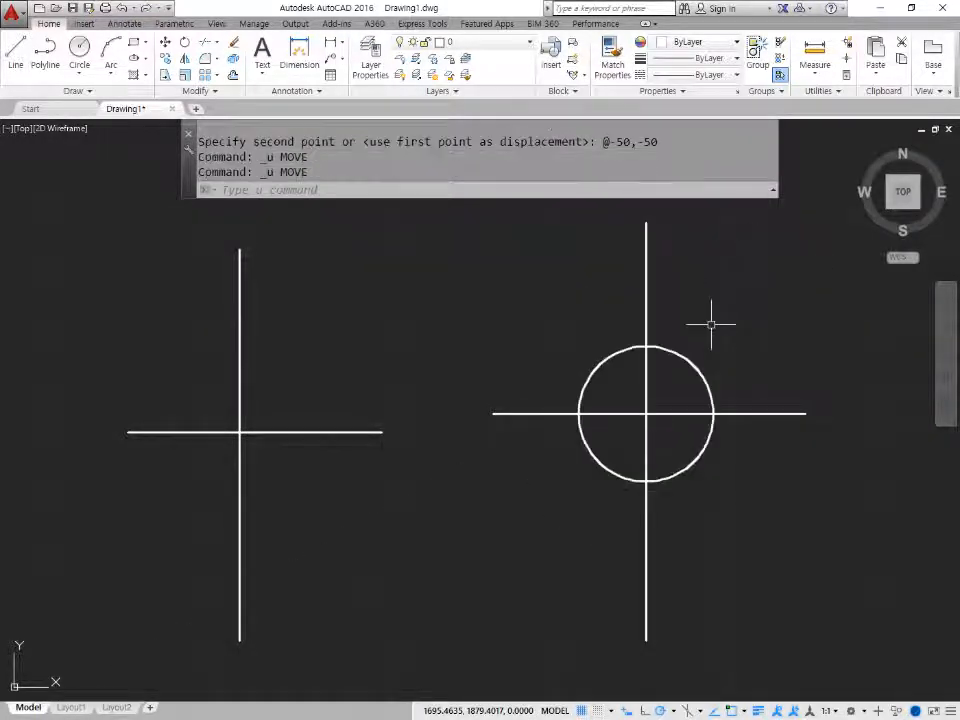
Move the circle from its center to the intersection of the left pair of crossing lines.
type("M")
key("Return")
left_click(697, 458)
key("Return")
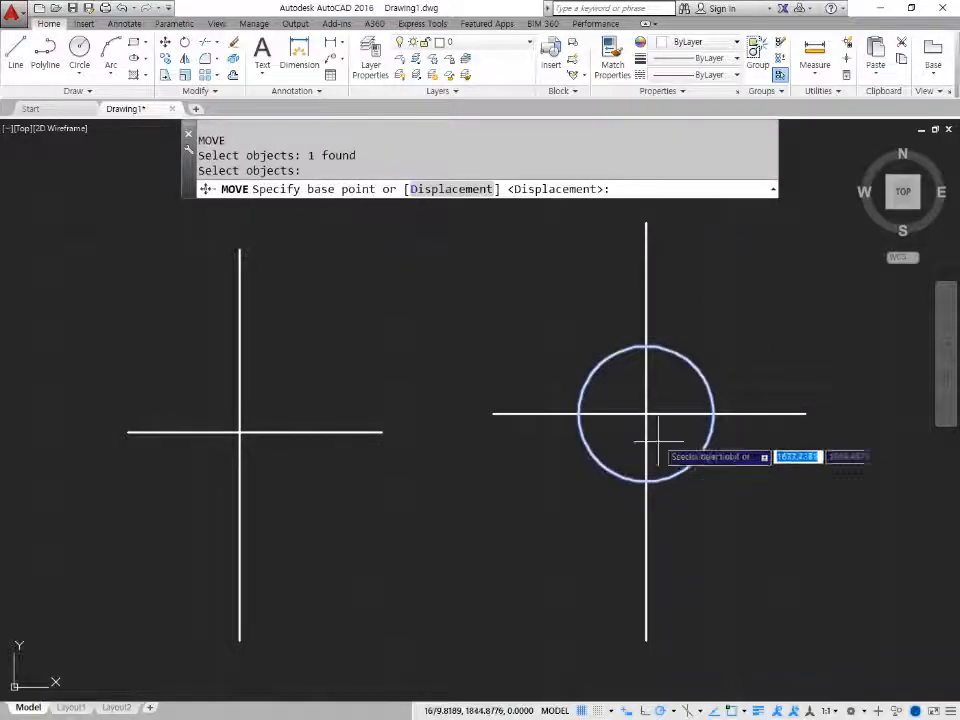
left_click(646, 413)
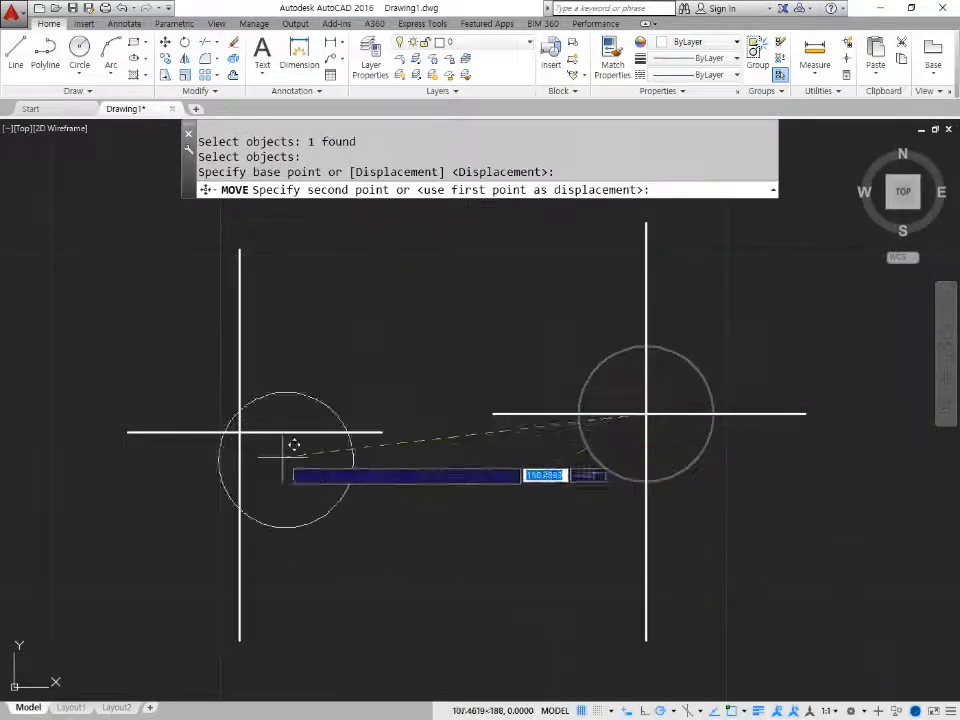
left_click(240, 430)
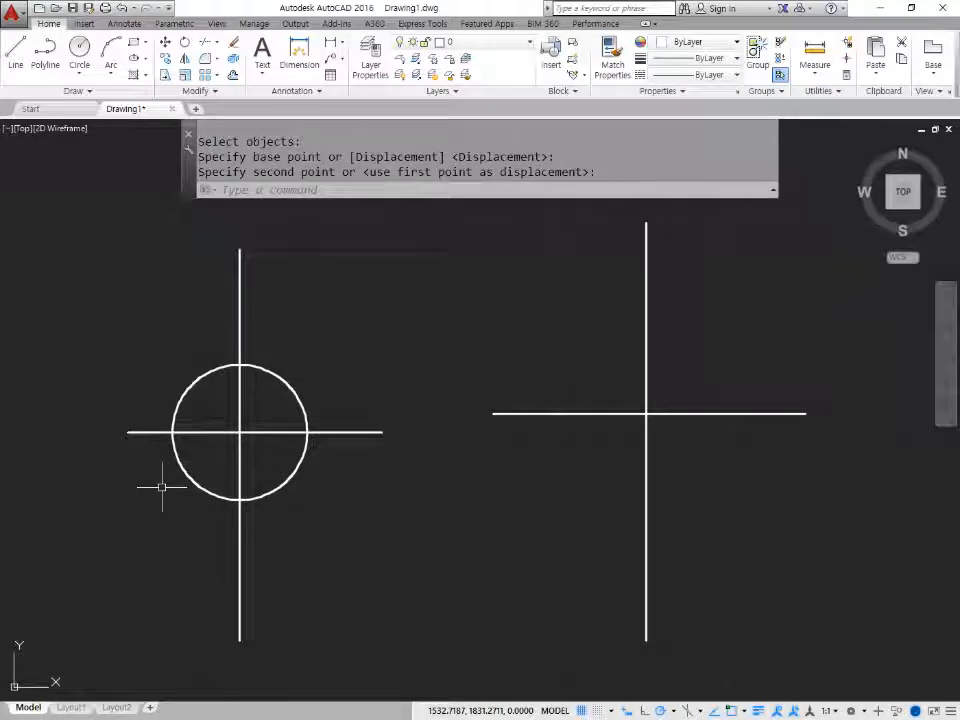
Copy the circle from its center to the intersection of the right pair of crossing lines.
type("cp")
key("Return")
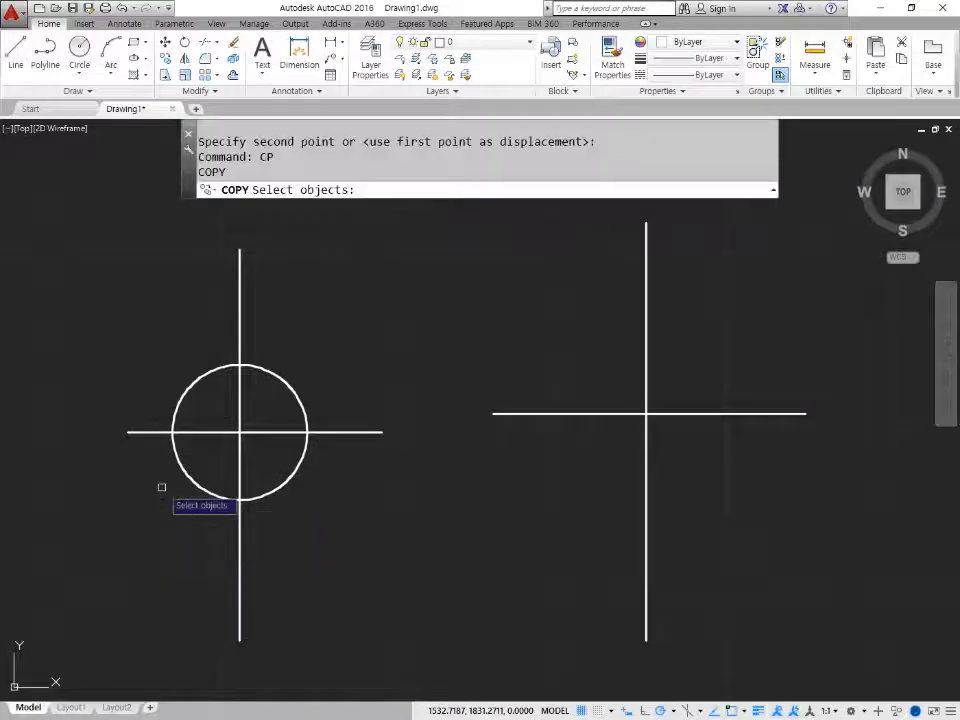
left_click(284, 373)
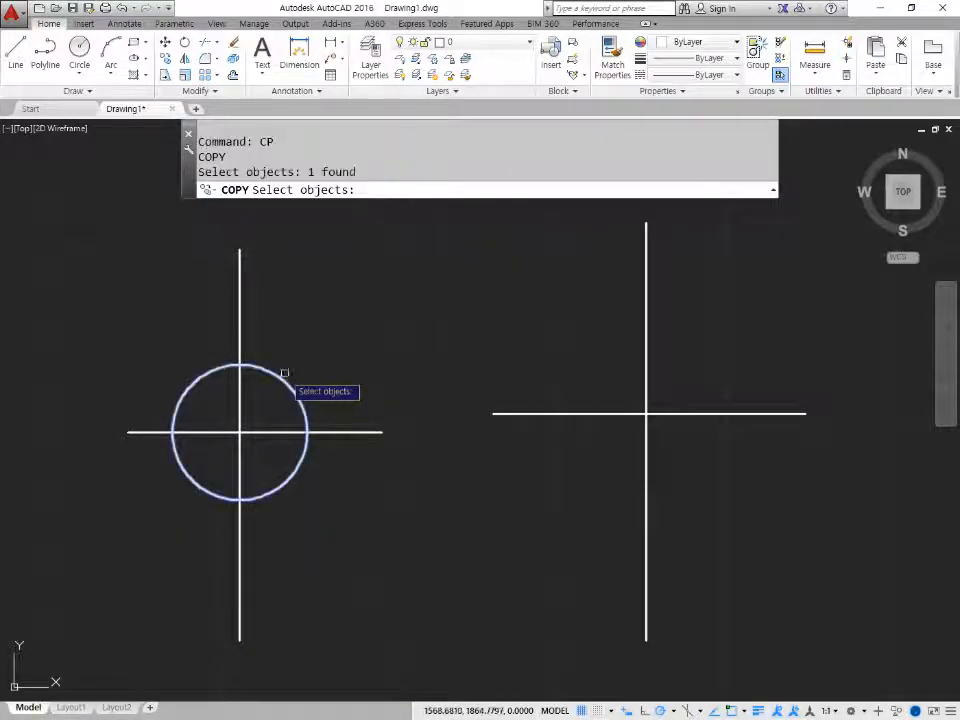
key("Return")
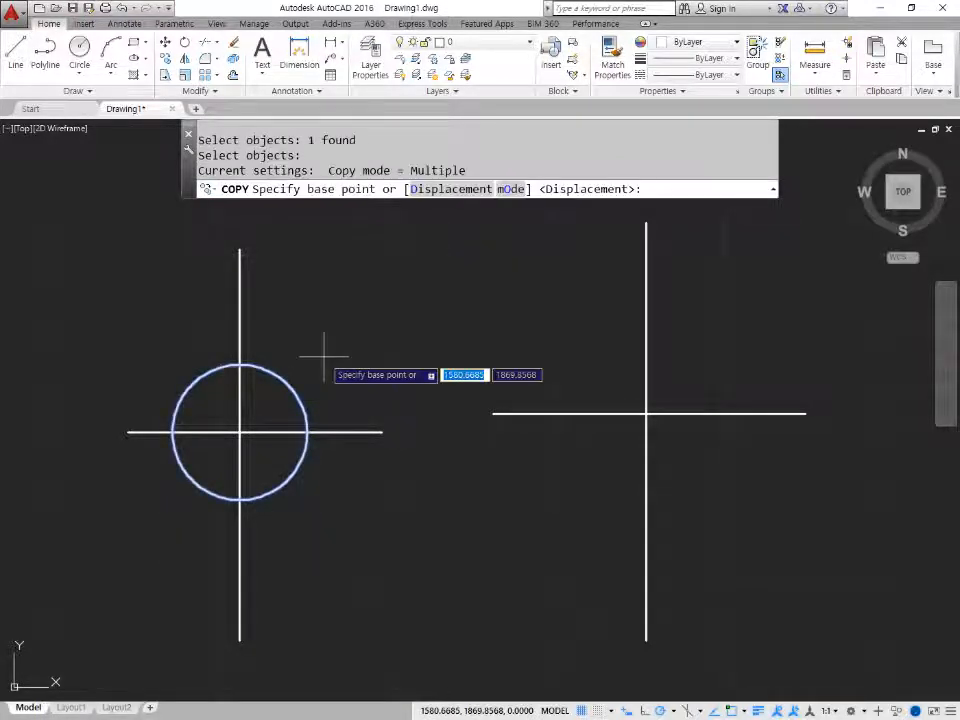
left_click(239, 432)
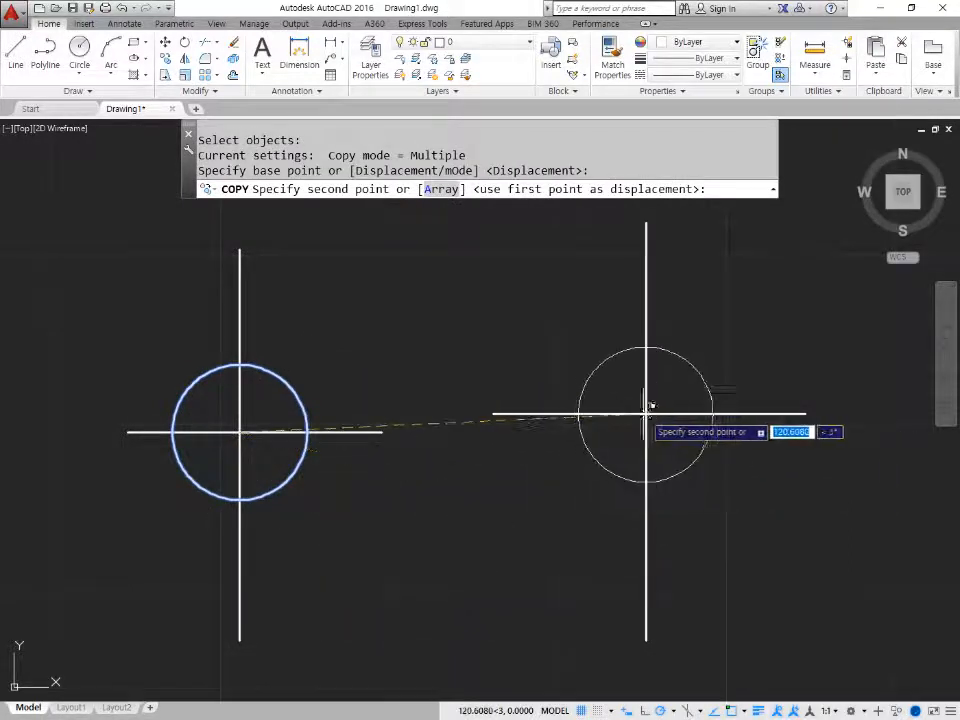
left_click(646, 413)
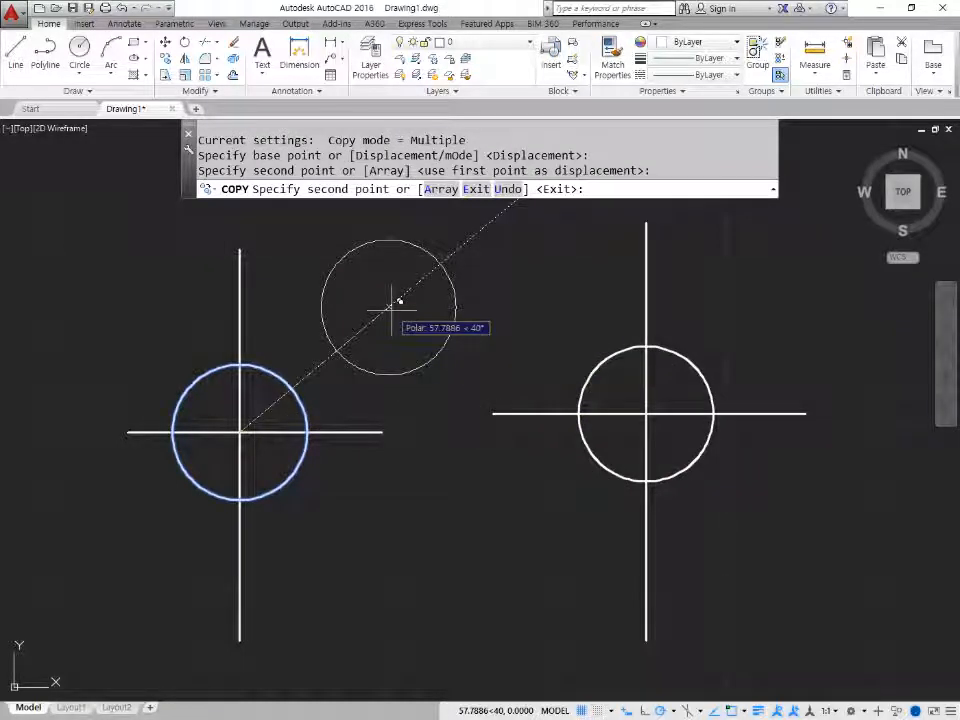
Place further copies of the circle on the remaining line endpoints, except the left end of the left horizontal line, and finish the copy.
left_click(383, 432)
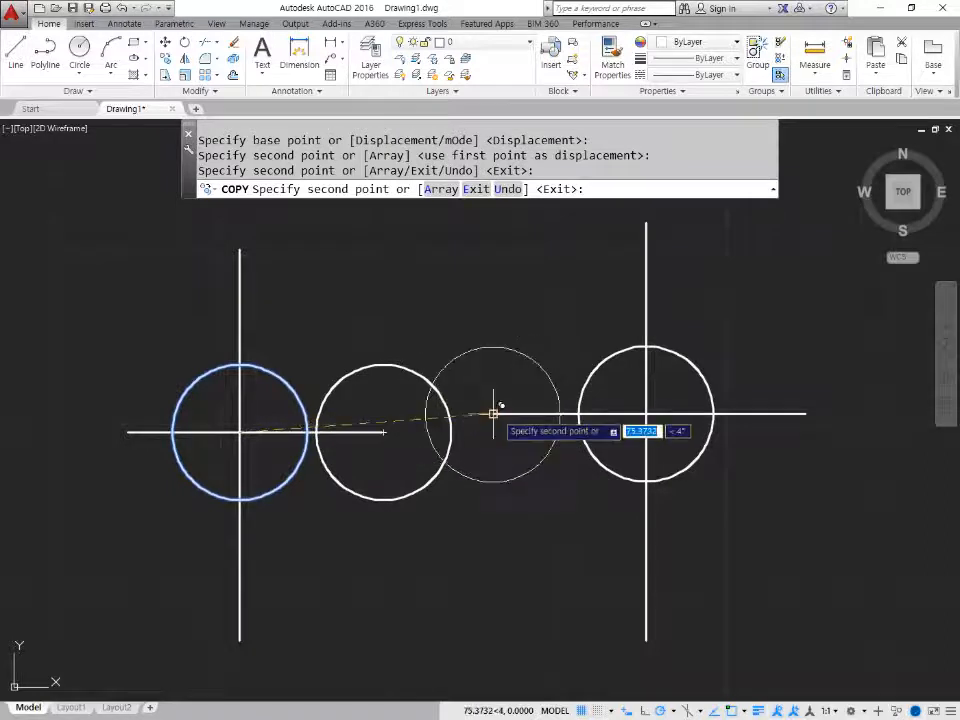
left_click(493, 413)
left_click(646, 222)
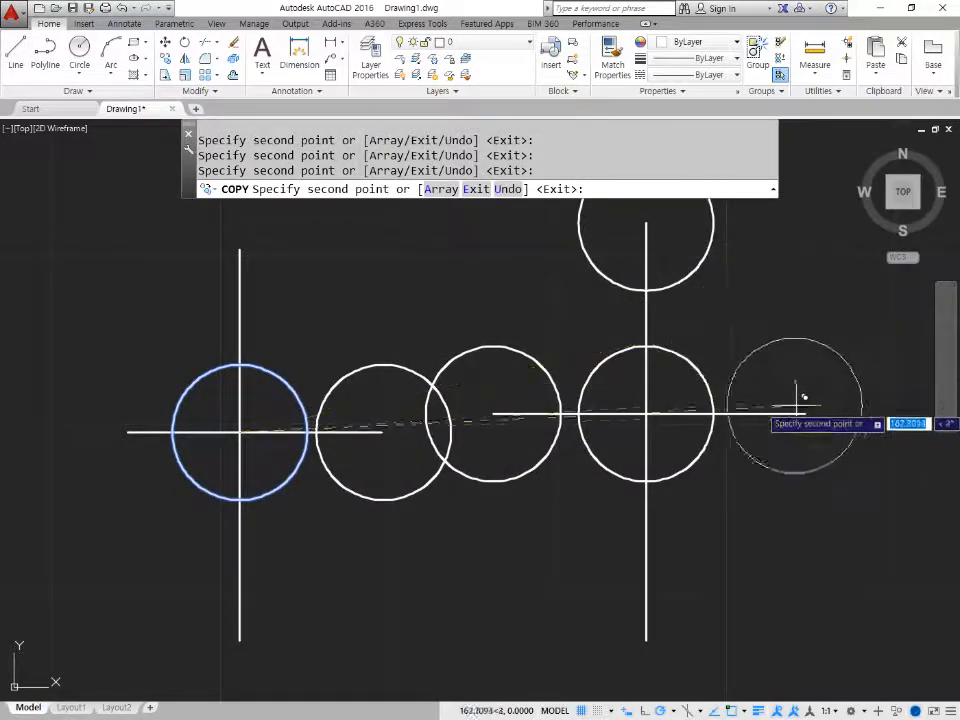
left_click(805, 413)
left_click(646, 640)
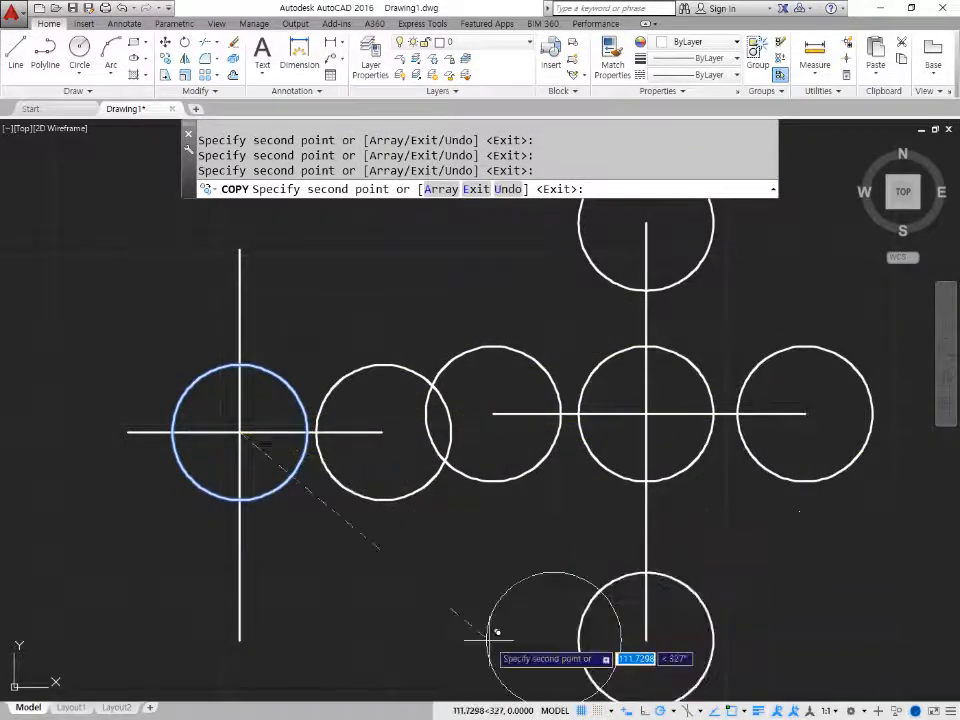
left_click(240, 640)
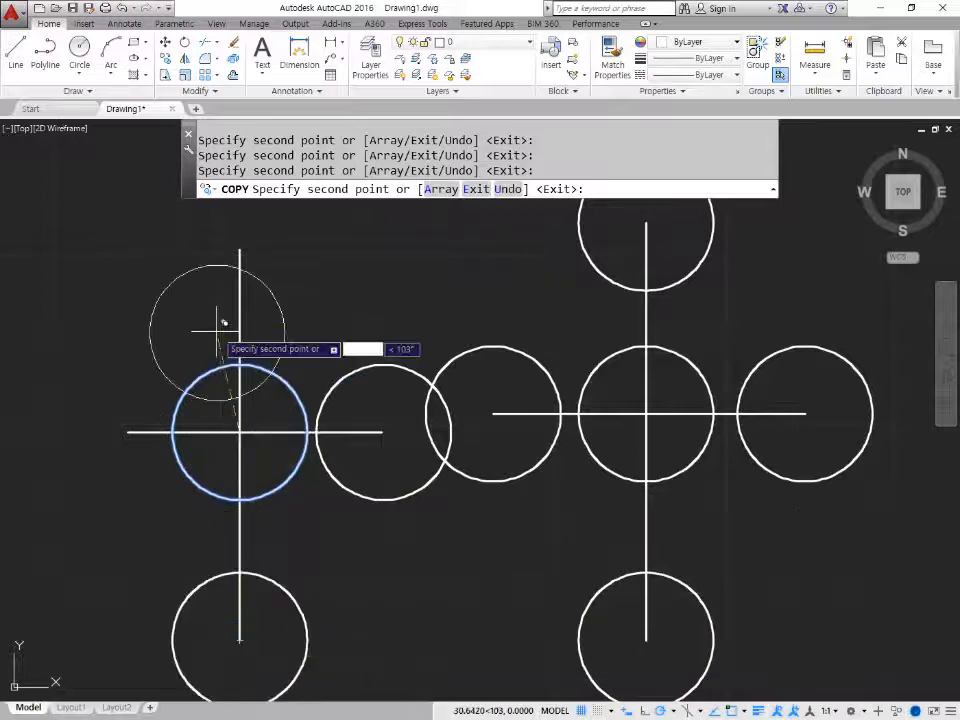
left_click(240, 250)
key("Return")
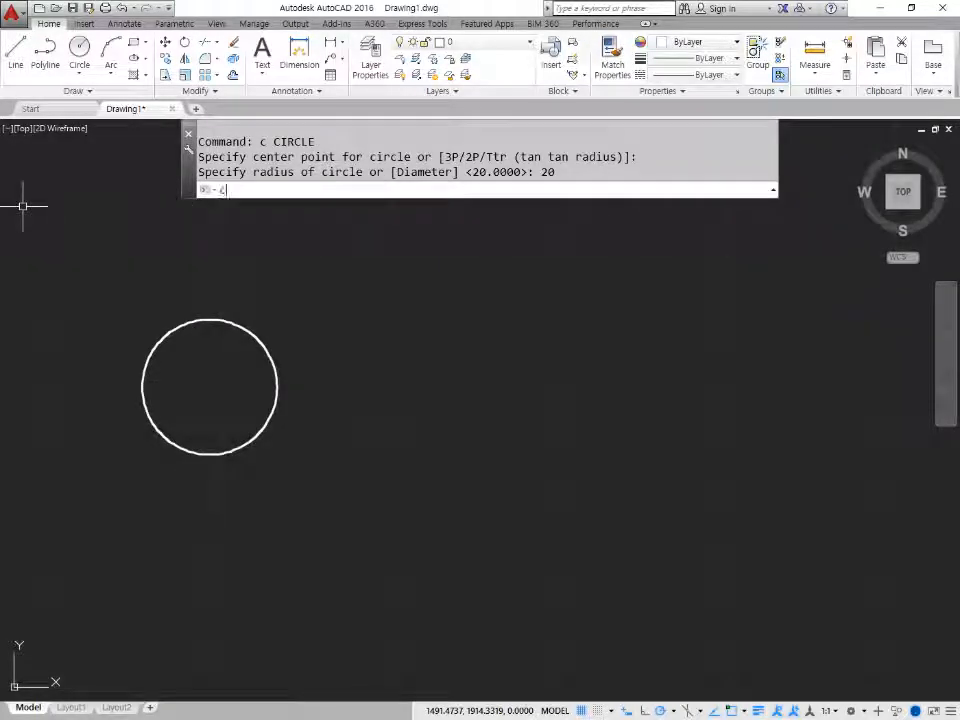
key("Return")
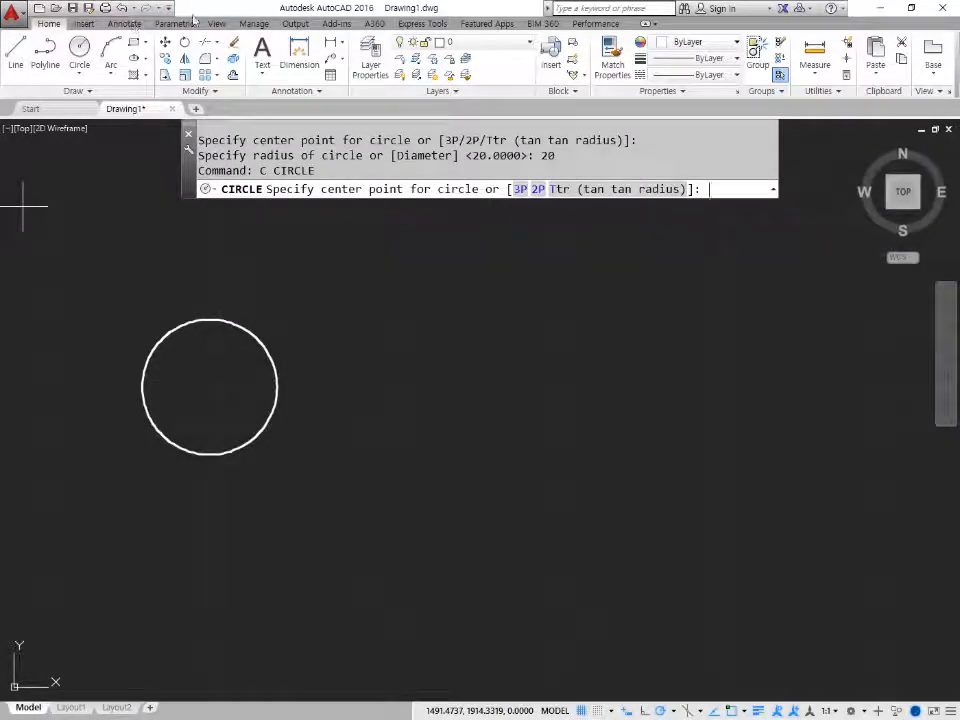
key("Escape")
key("Escape")
Copy the single circle 50 units at 0°, using its center as the base point.
type("co")
key("Return")
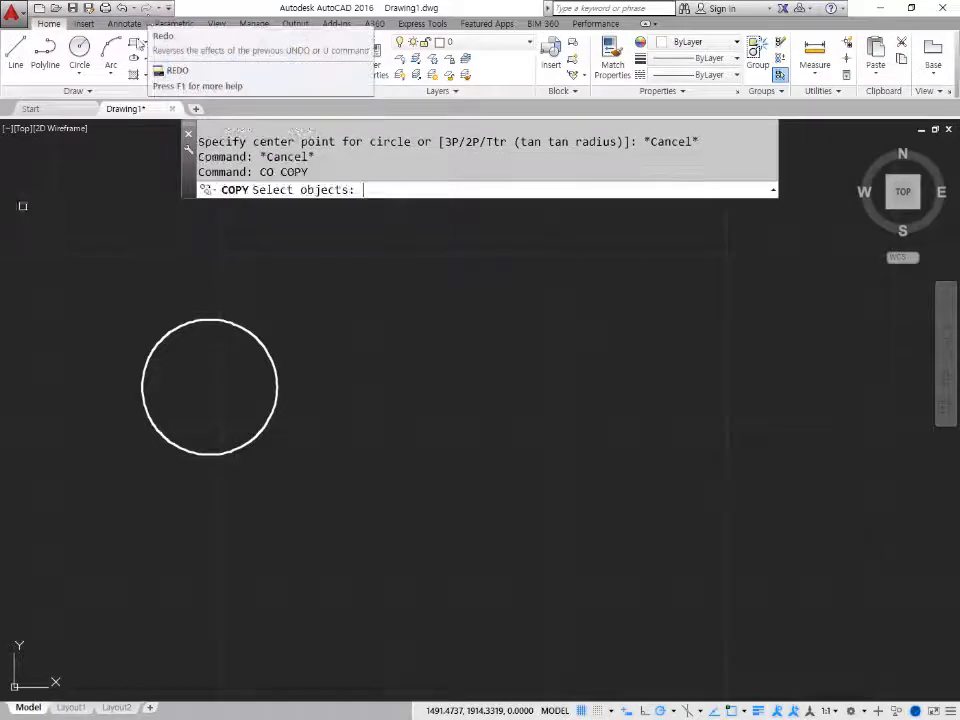
left_click(238, 323)
key("Return")
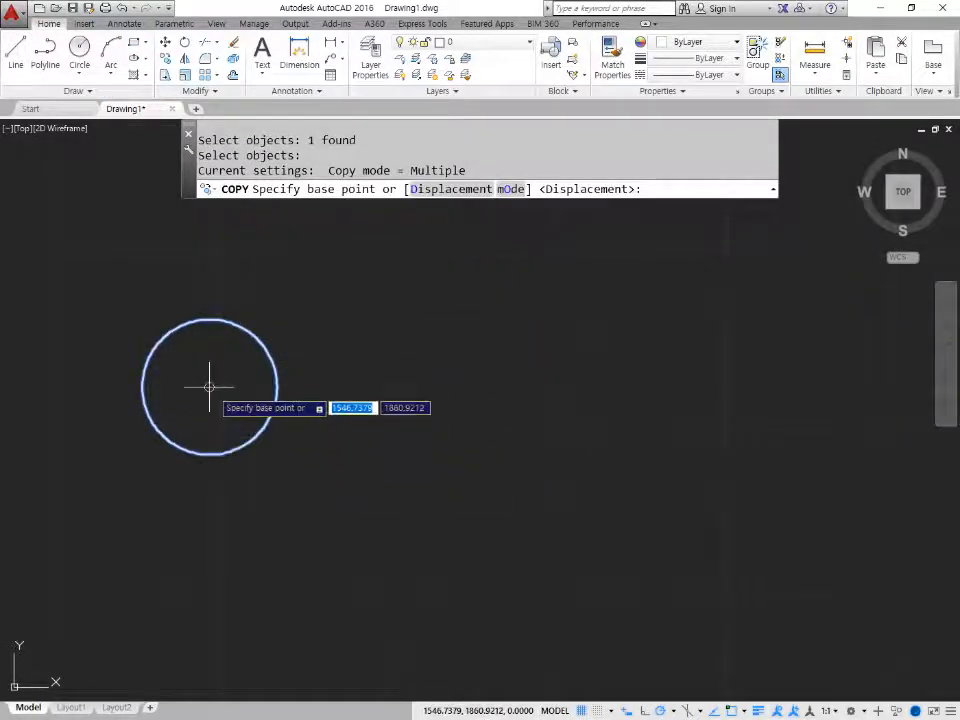
left_click(210, 387)
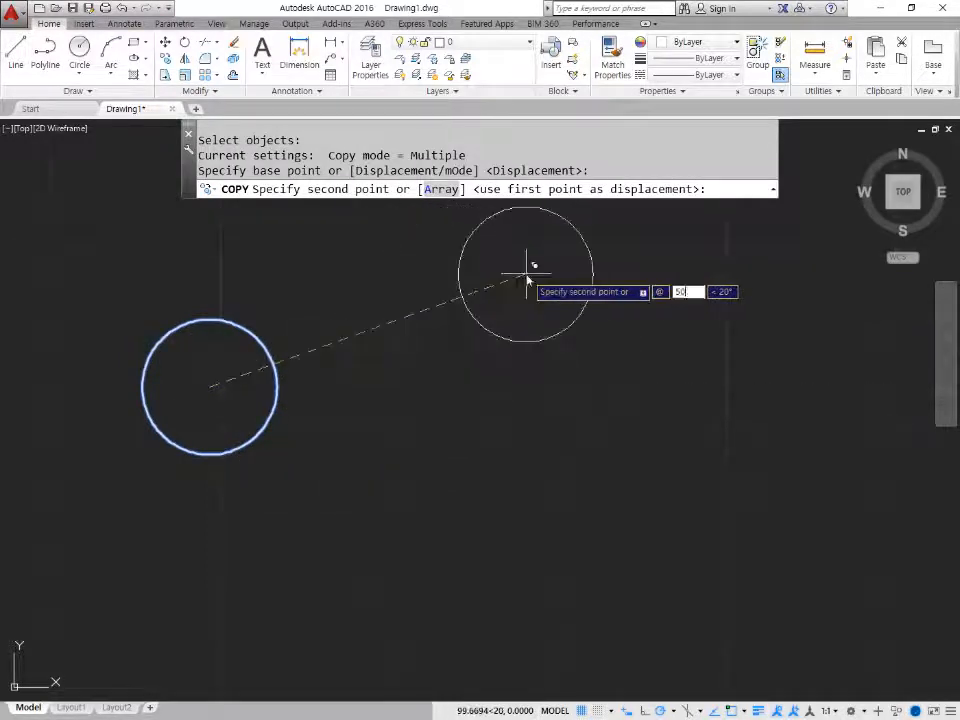
type("50")
key("Tab")
type("0")
key("Return")
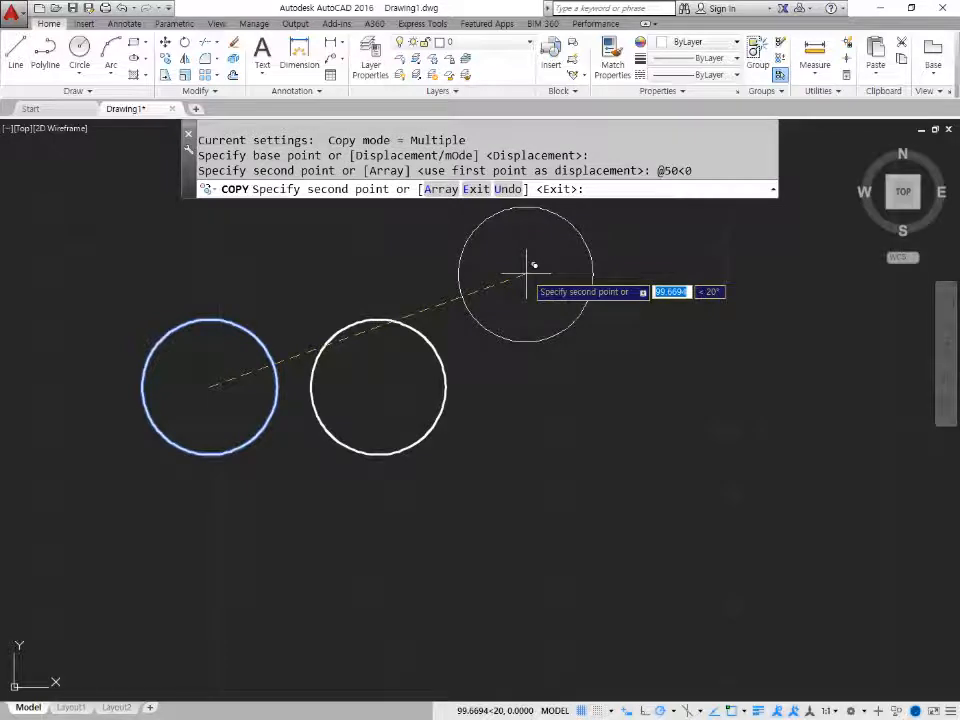
Place three more copies of the circle at 100, 150 and 200 units at 0° from the same base point.
key("F8")
type("100")
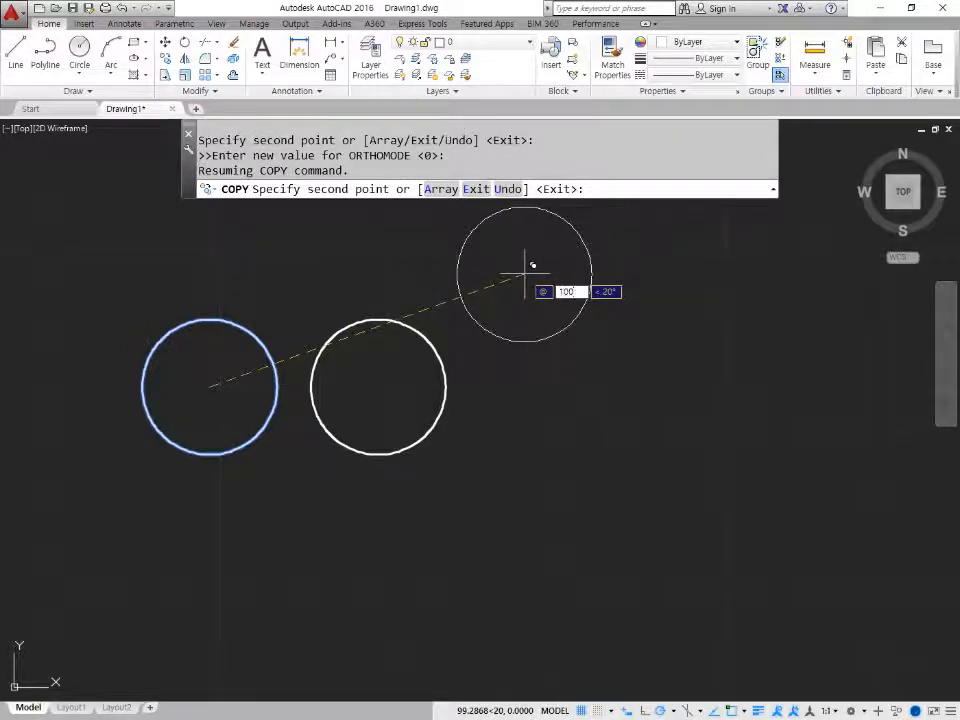
key("Tab")
type("0")
key("Return")
type("150")
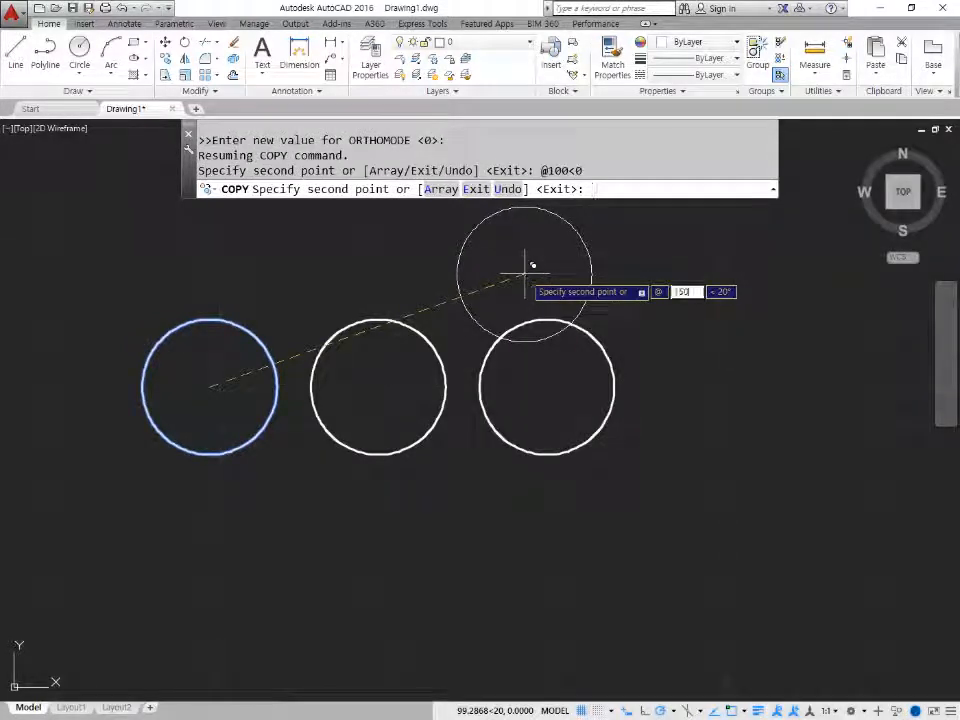
key("Tab")
type("0")
key("Return")
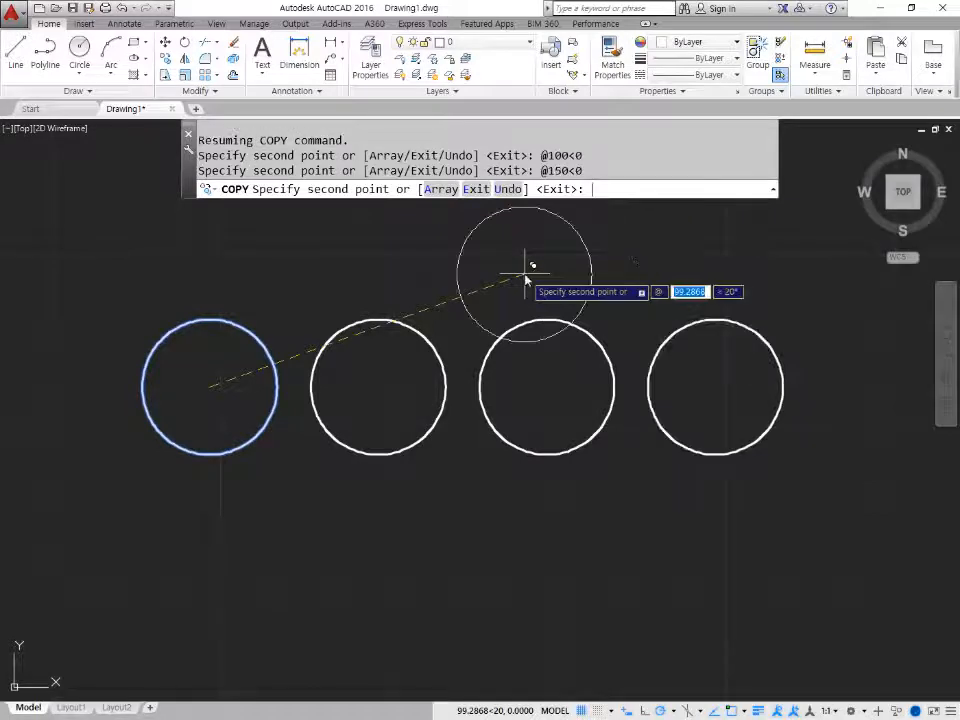
type("200")
key("Tab")
type("0")
key("Return")
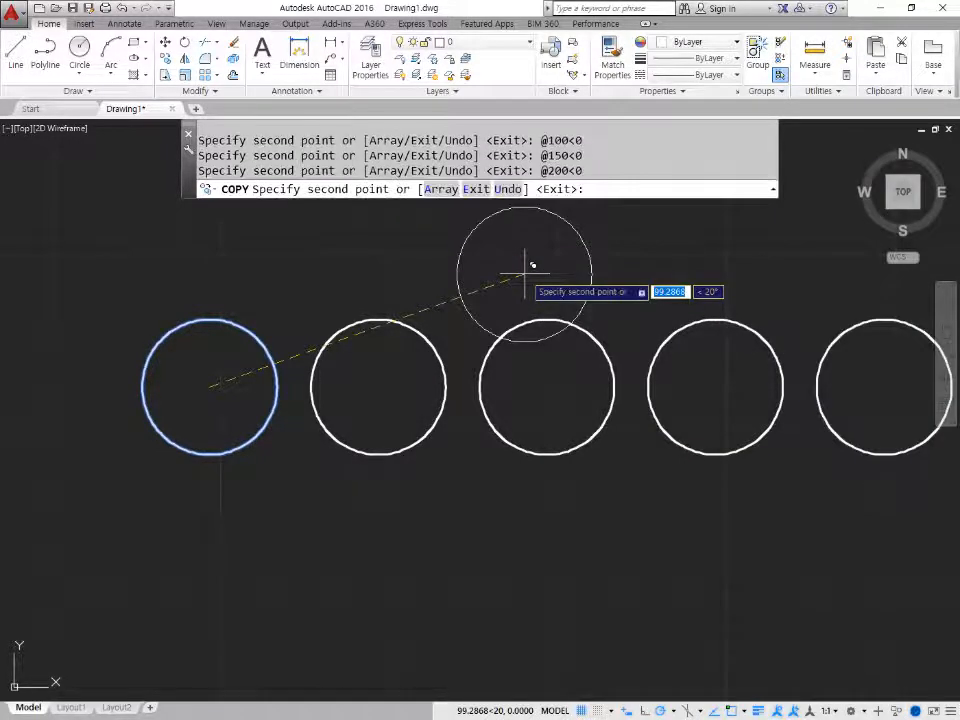
Array the original circle within the copy command as 5 items spaced 50 units apart at 180°.
scroll(549, 276, "down", 2)
middle_click_drag(549, 274, 471, 326)
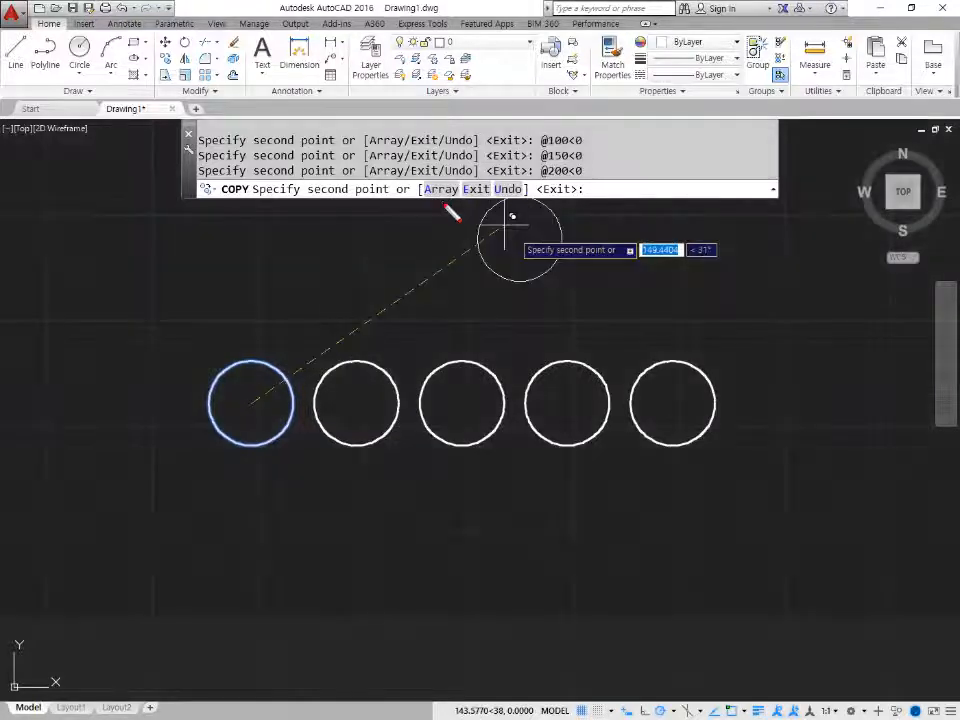
mouse_move(442, 207)
left_mouse_down()
mouse_move(453, 176)
mouse_move(459, 205)
mouse_move(438, 213)
left_mouse_up()
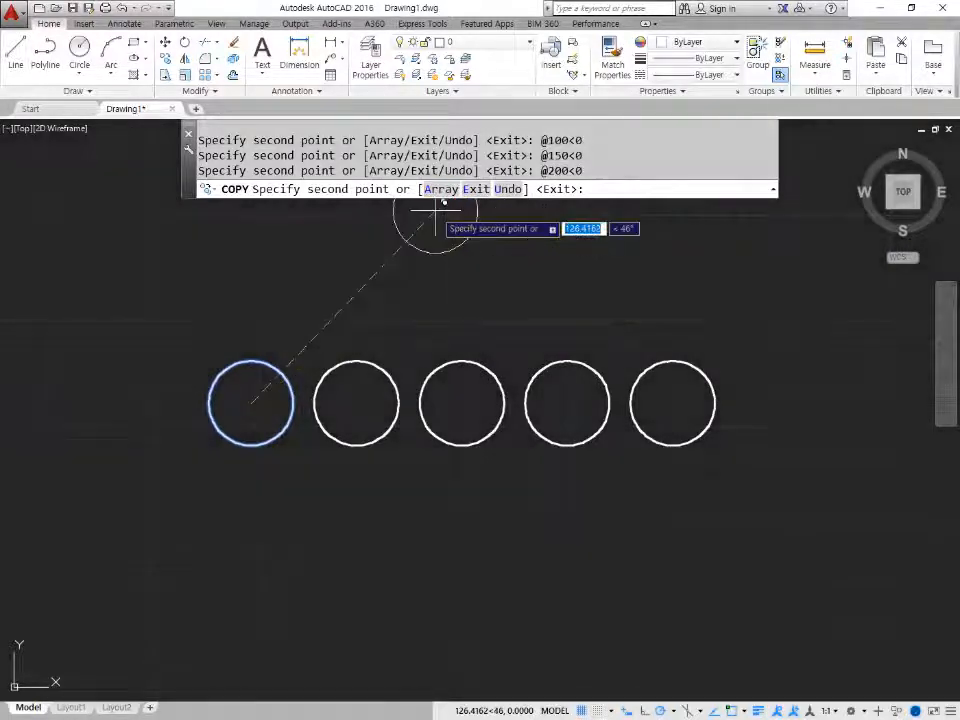
type("a")
key("Return")
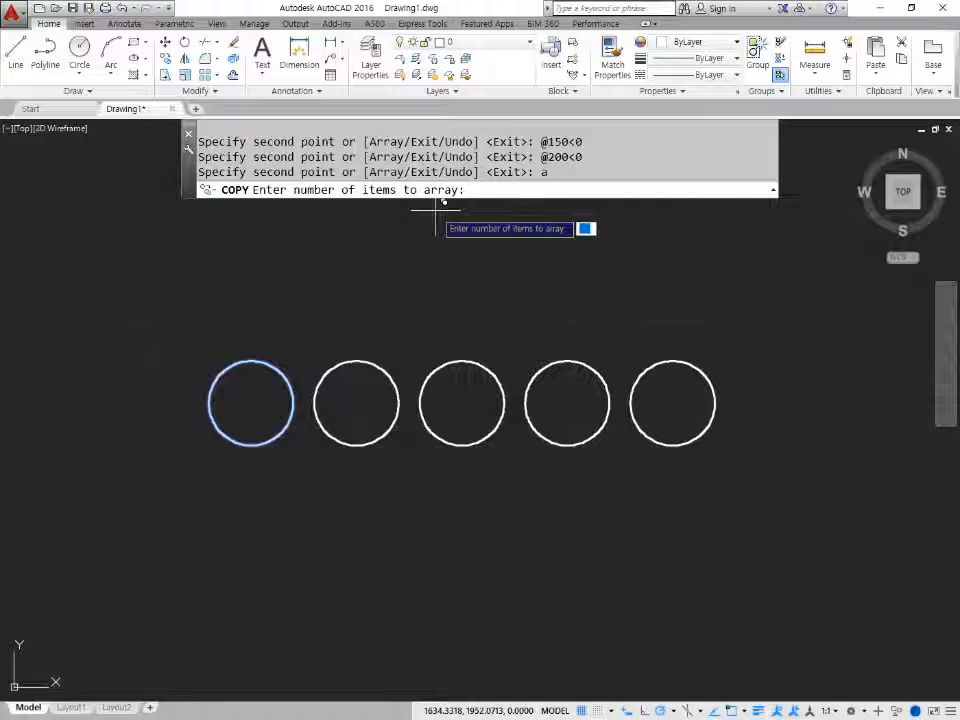
type("5")
key("Return")
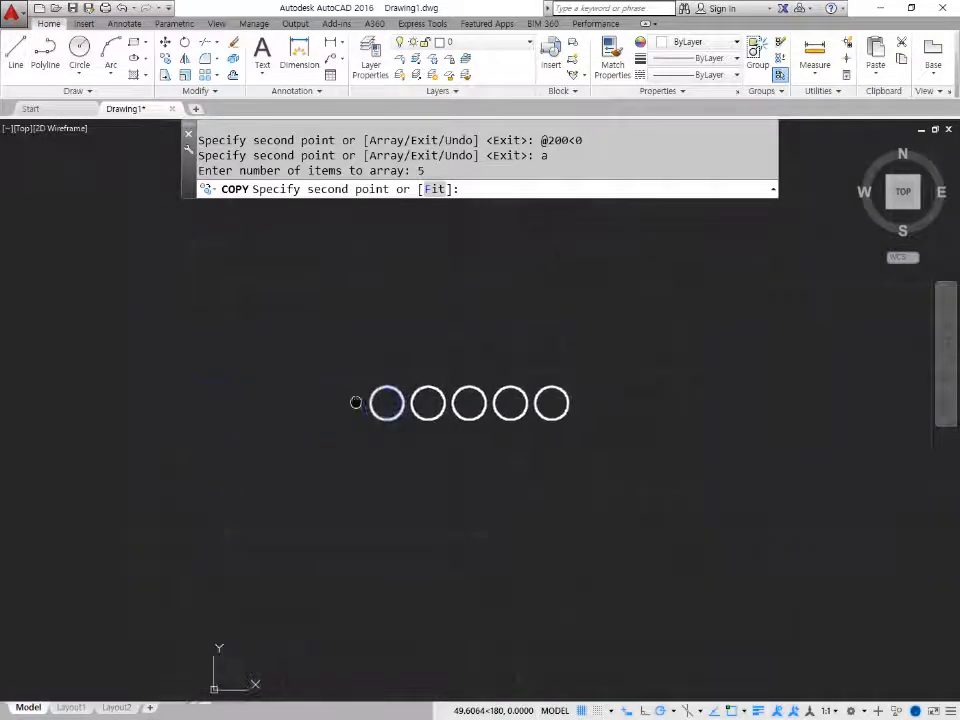
scroll(386, 403, "up", 2)
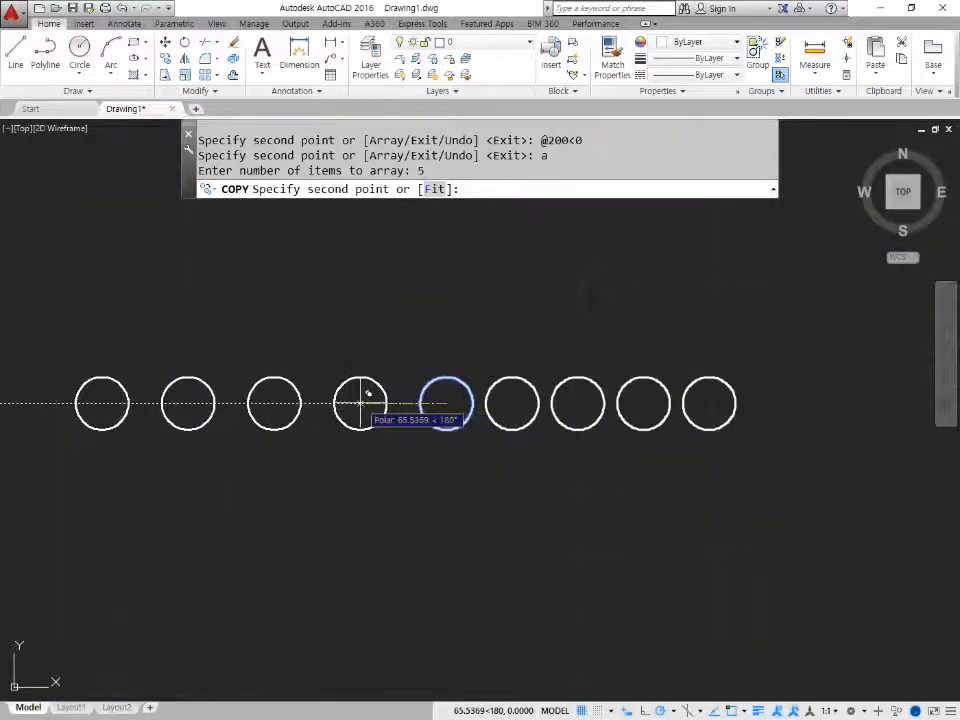
type("50")
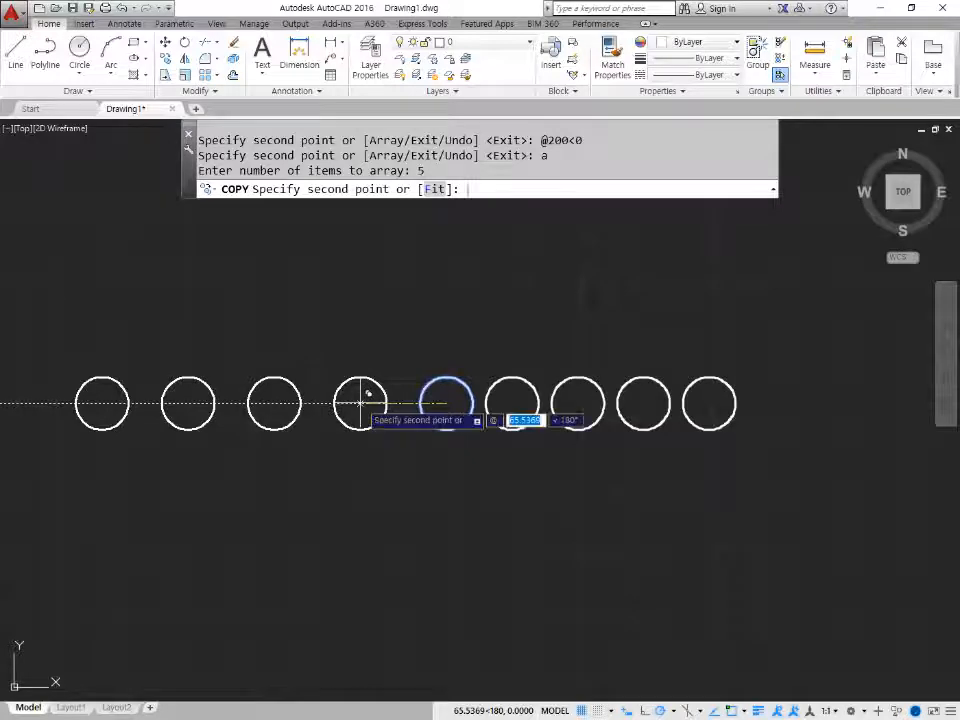
key("Tab")
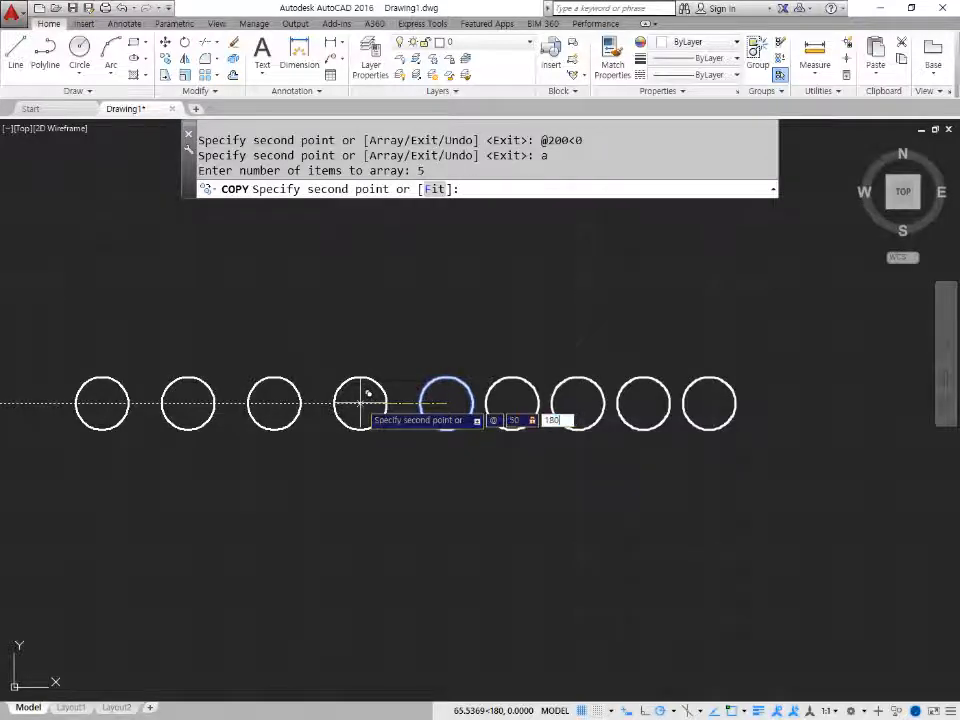
key("Return")
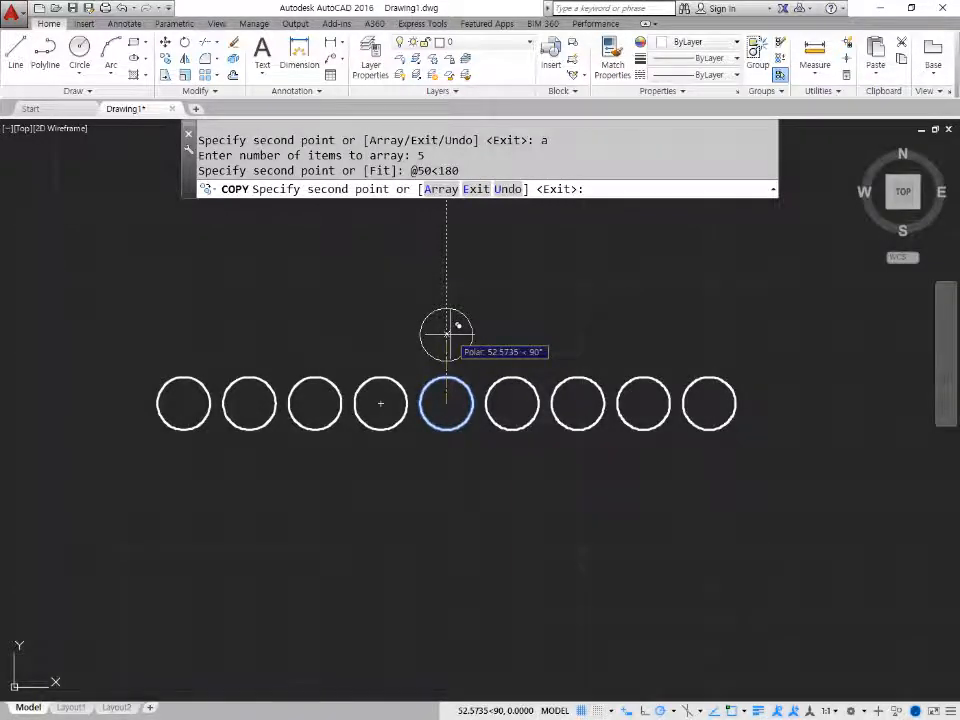
mouse_move(445, 445)
left_mouse_down()
mouse_move(321, 459)
mouse_move(176, 356)
mouse_move(450, 345)
left_mouse_up()
left_click_drag(490, 380, 397, 444)
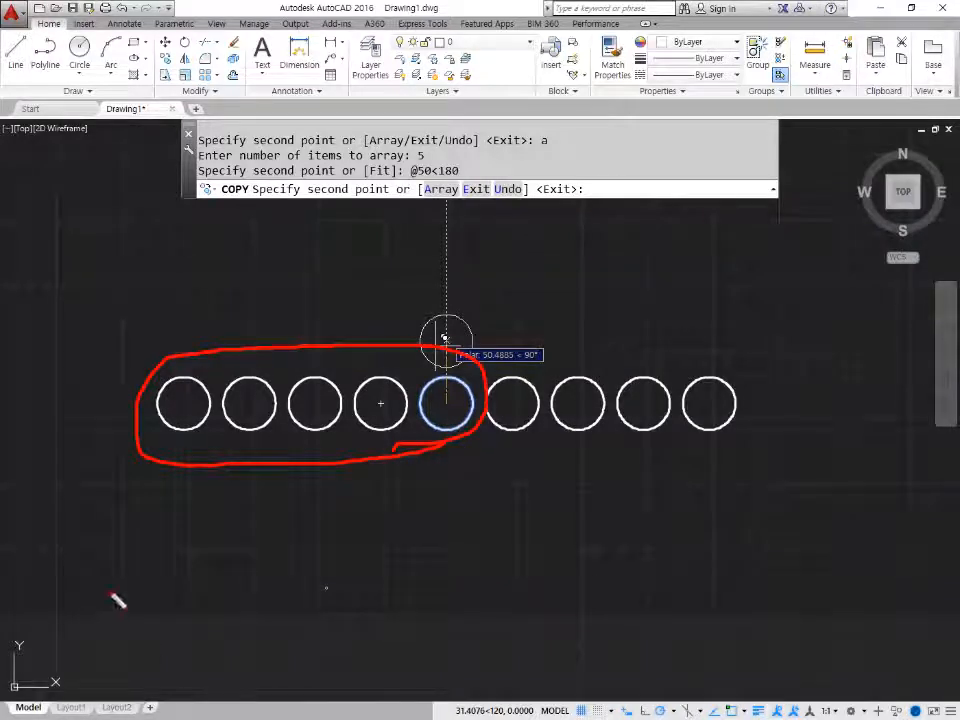
key("Escape")
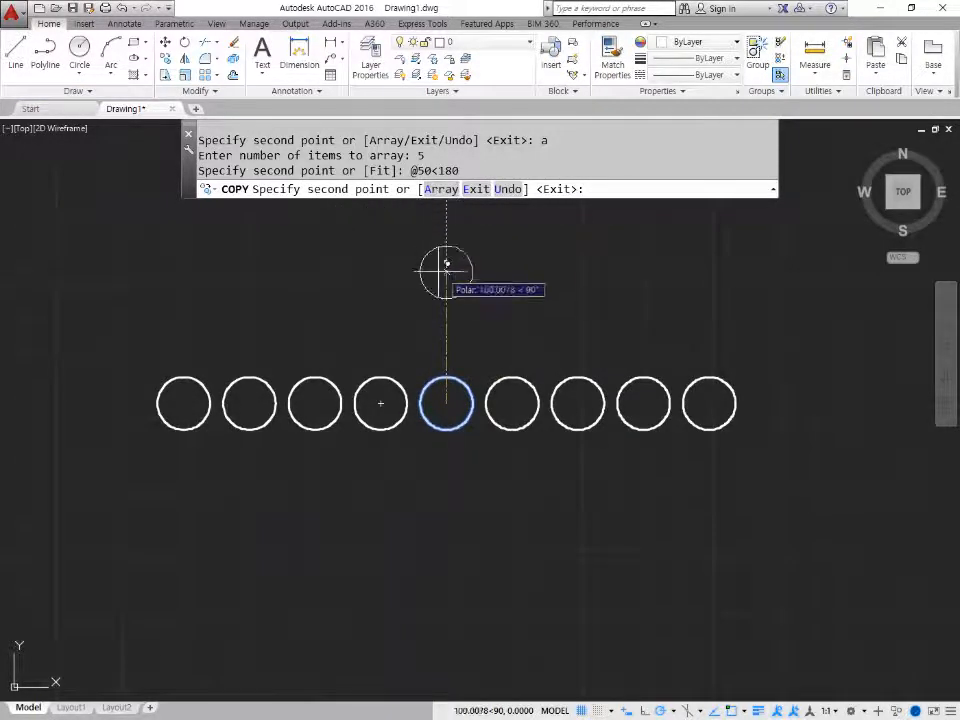
Array the original circle as 10 items spaced 250 units apart vertically upward at 90°.
left_click(440, 189)
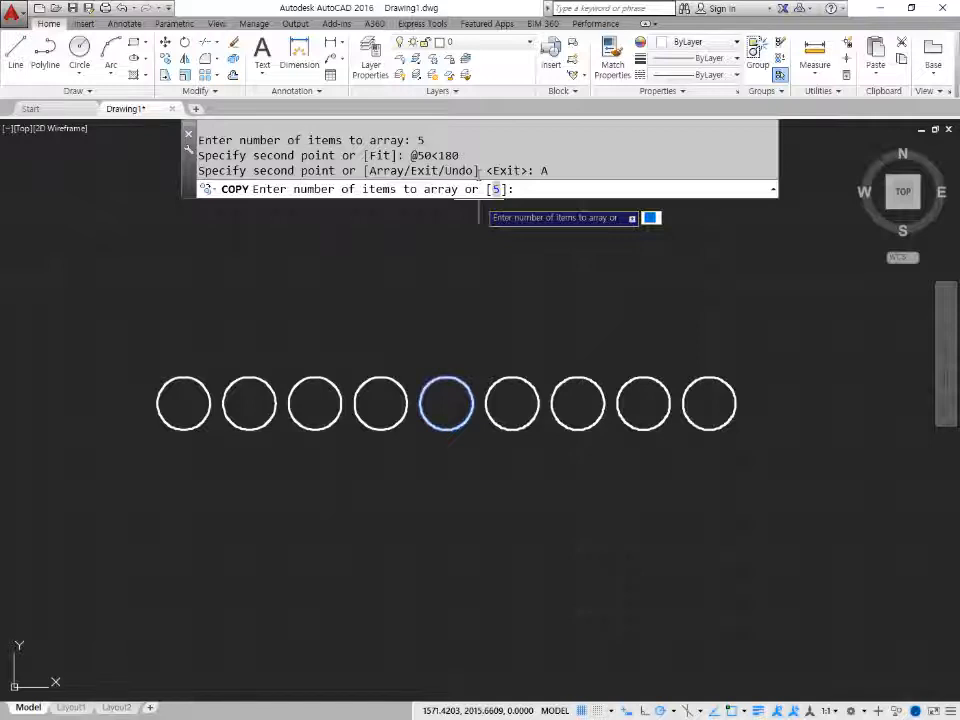
type("10")
key("Return")
scroll(480, 205, "down", 2)
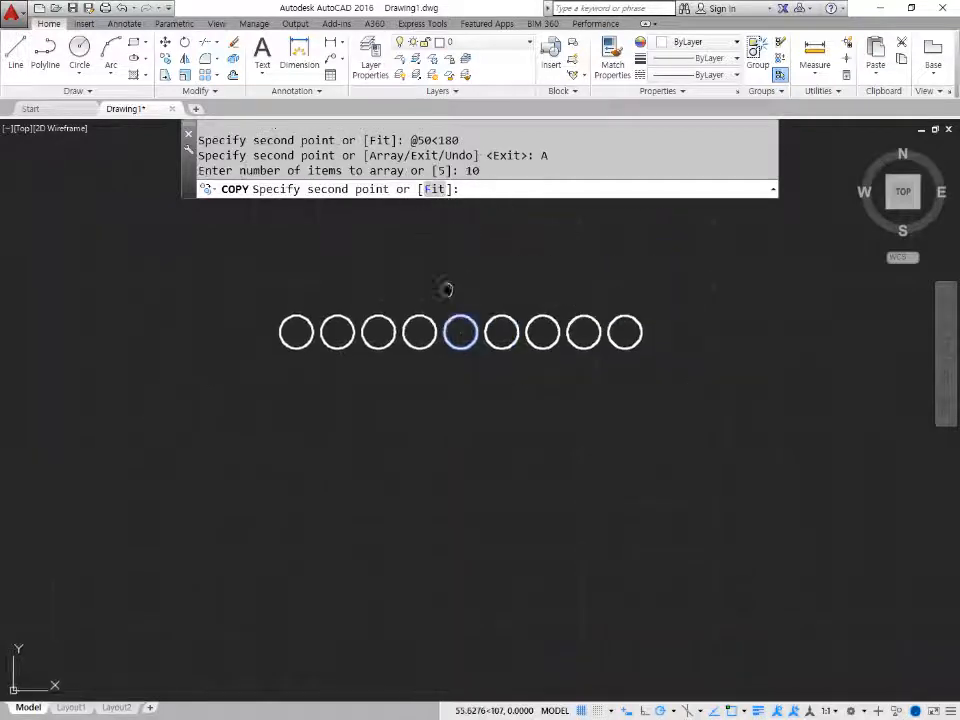
middle_click_drag(446, 289, 444, 544)
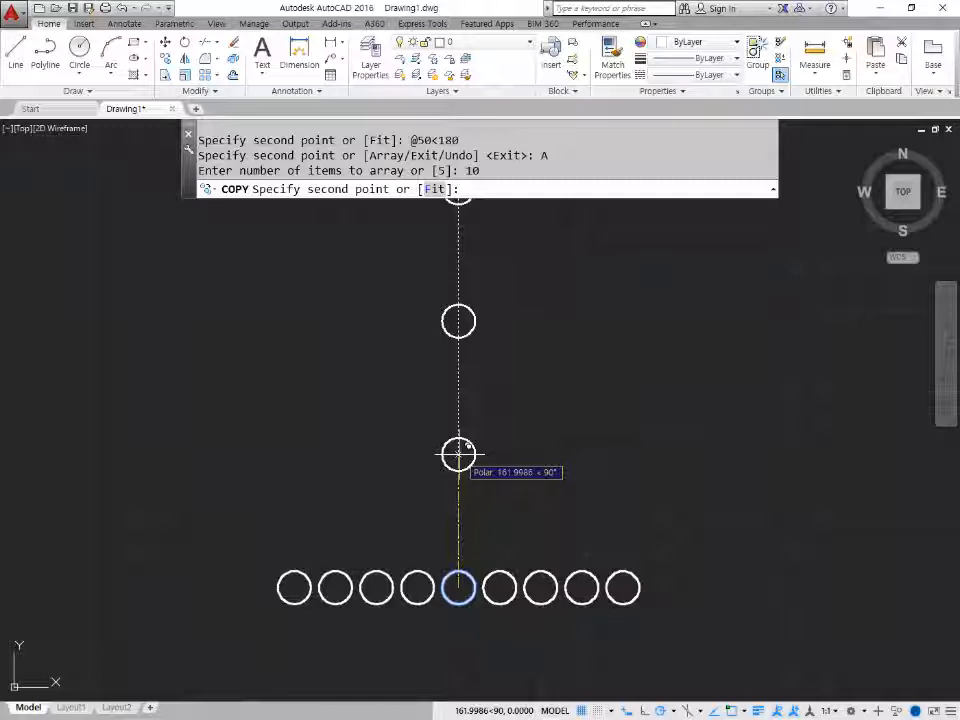
type("250")
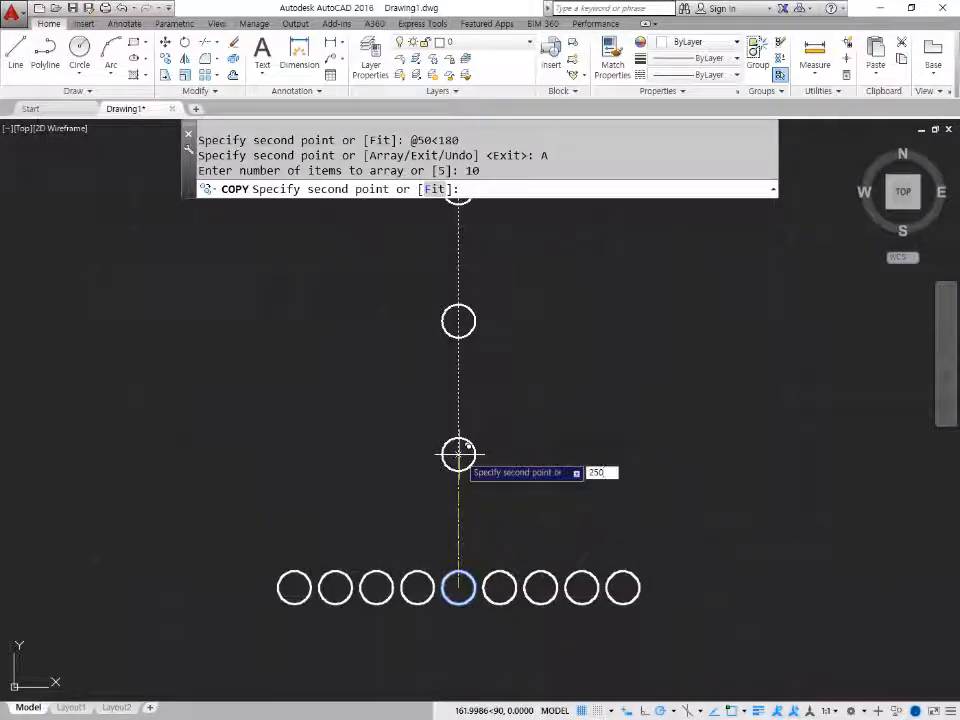
key("Return")
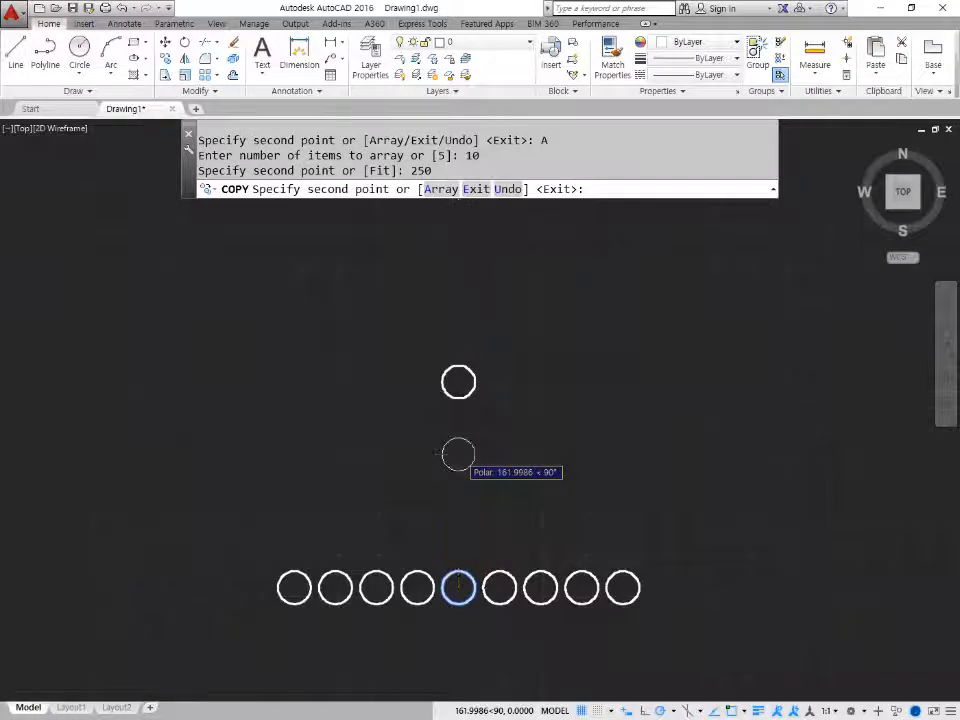
scroll(458, 452, "down", 3)
middle_click_drag(500, 407, 506, 639)
scroll(506, 611, "down", 2)
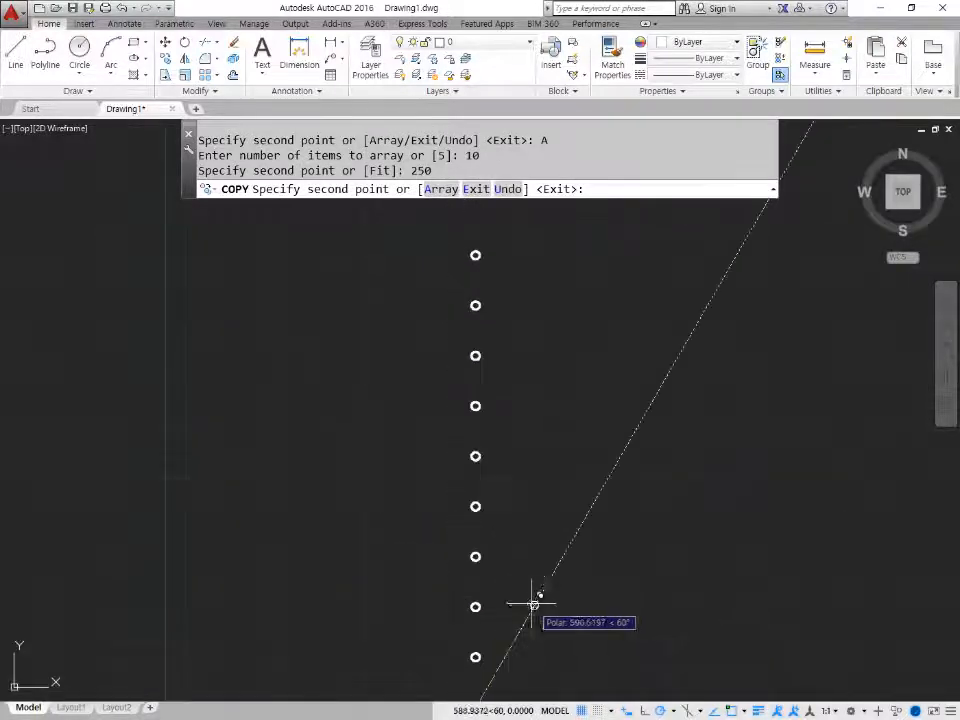
End the Copy command after placing the vertical array of circles.
middle_click_drag(525, 576, 516, 455)
scroll(500, 543, "up", 2)
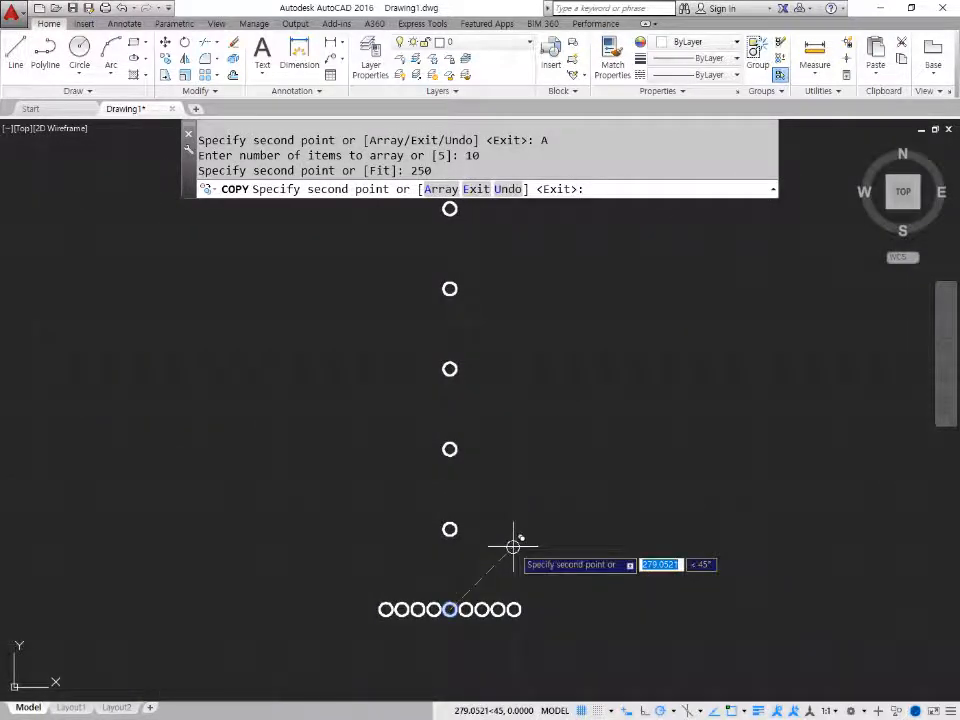
key("Return")
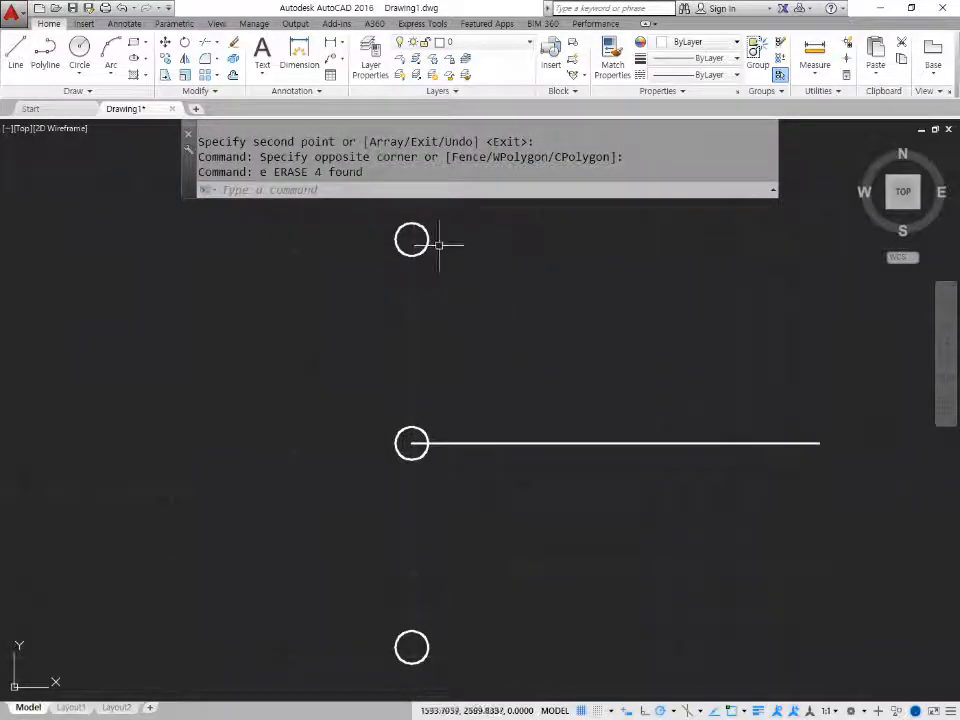
Copy the circle at the line's start from its center as a 5-item array, fitted to the line's far endpoint.
type("CP")
key("Return")
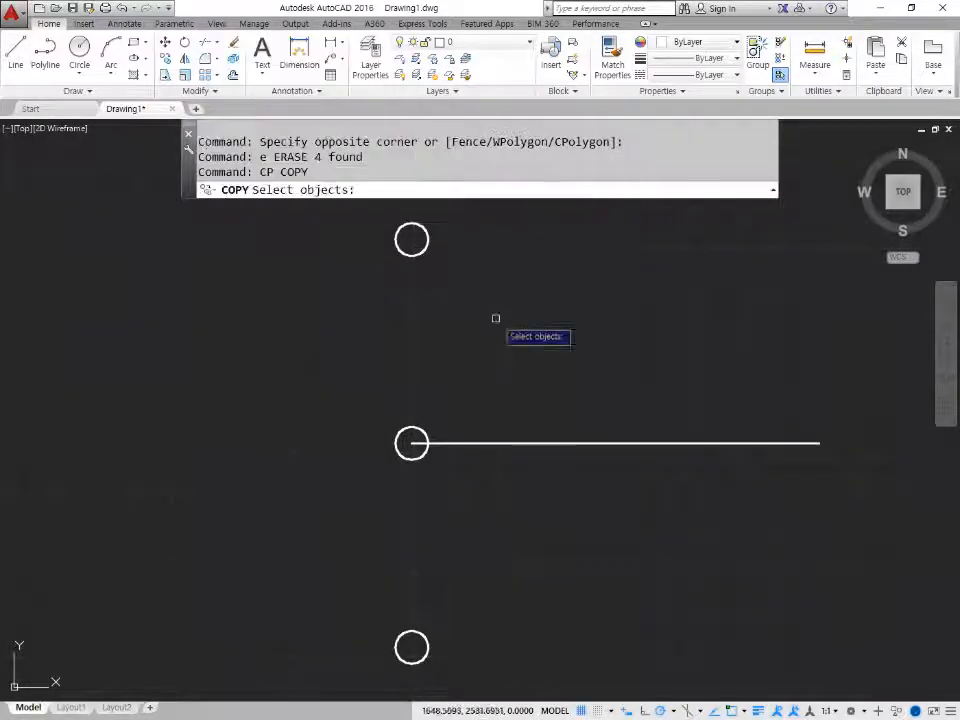
left_click(413, 428)
key("Return")
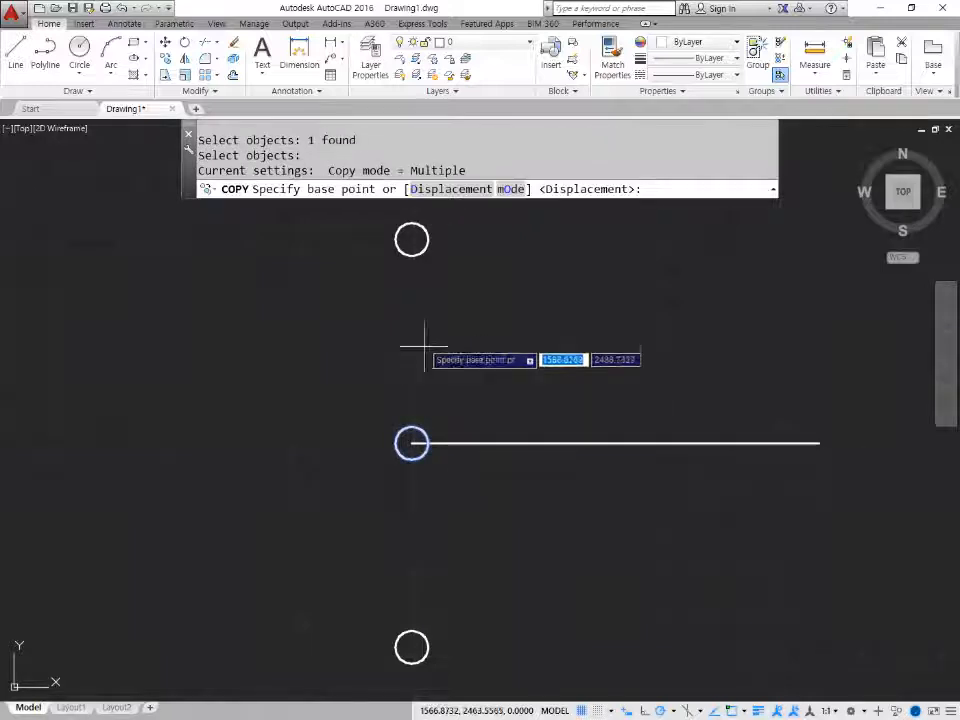
left_click(411, 443)
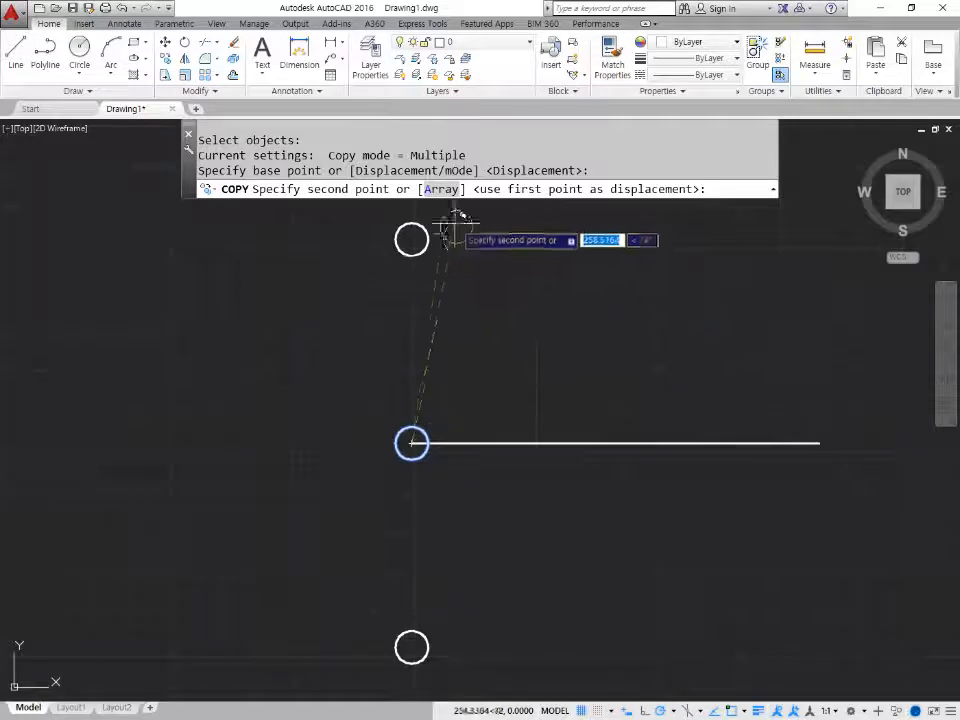
left_click(442, 189)
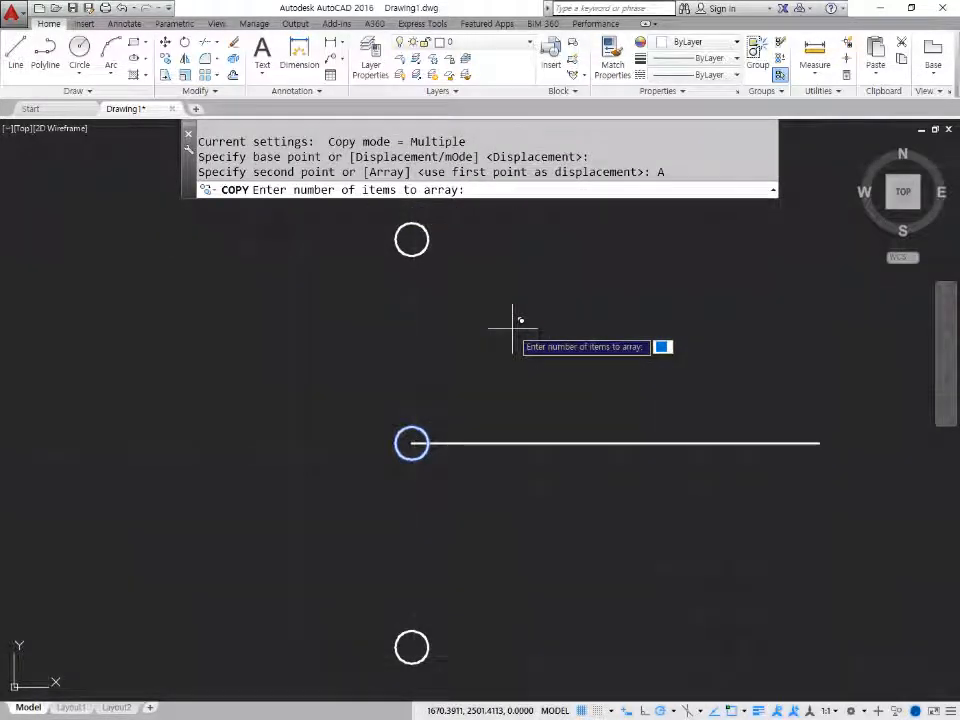
type("5")
key("Return")
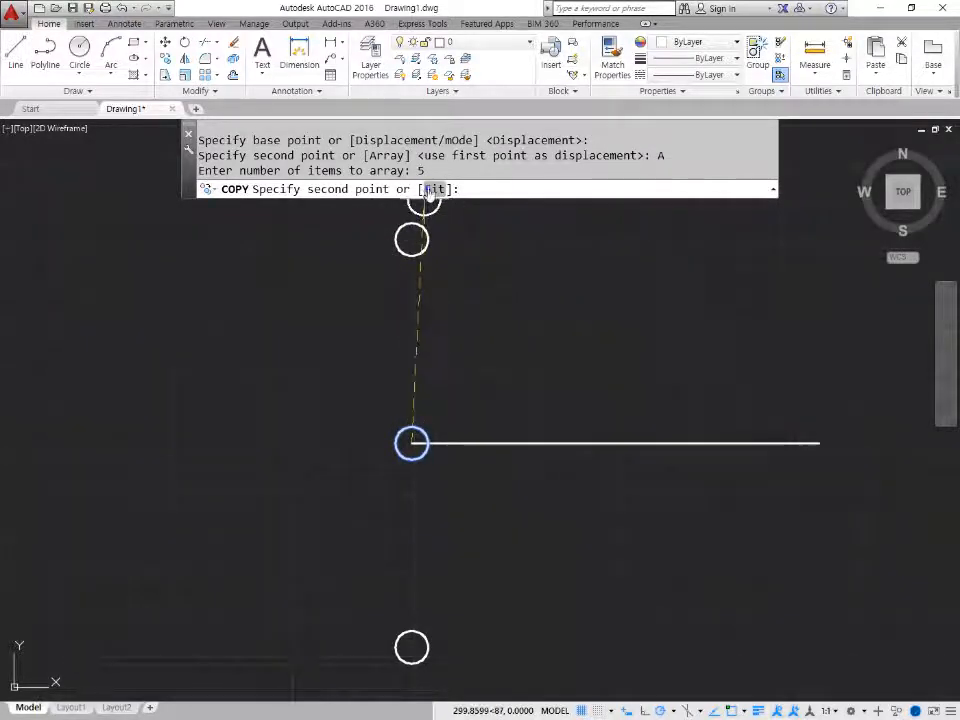
left_click(431, 189)
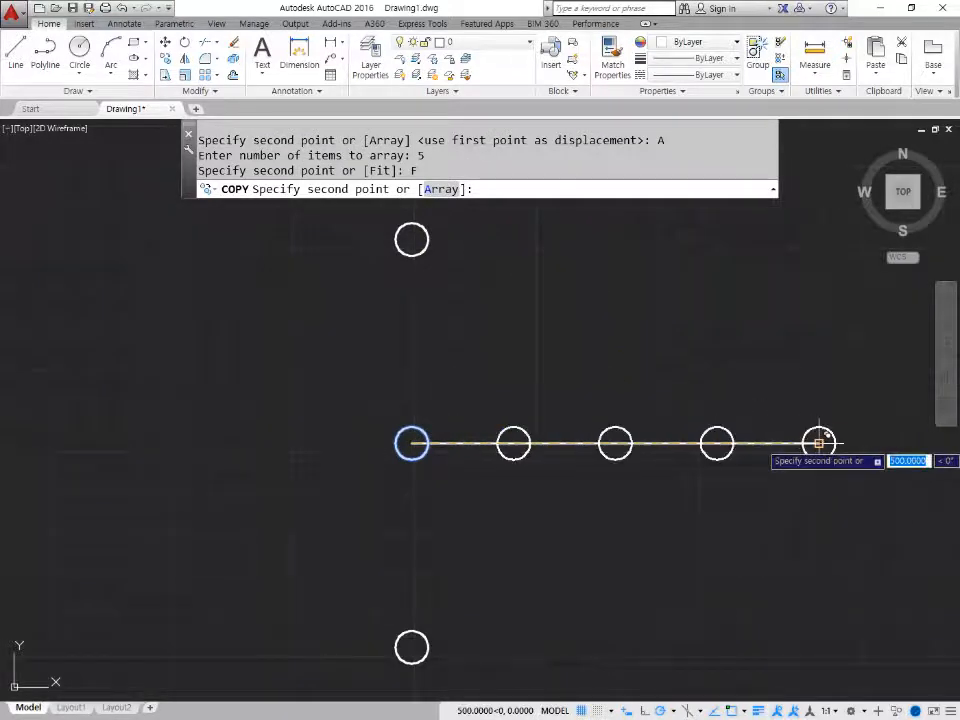
left_click(819, 442)
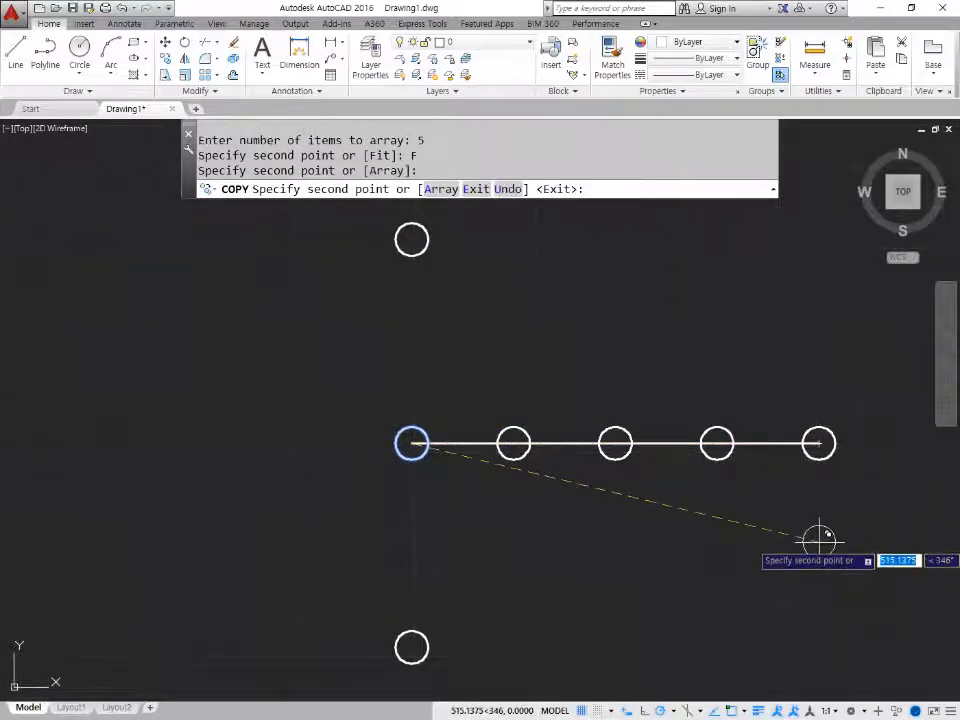
key("Return")
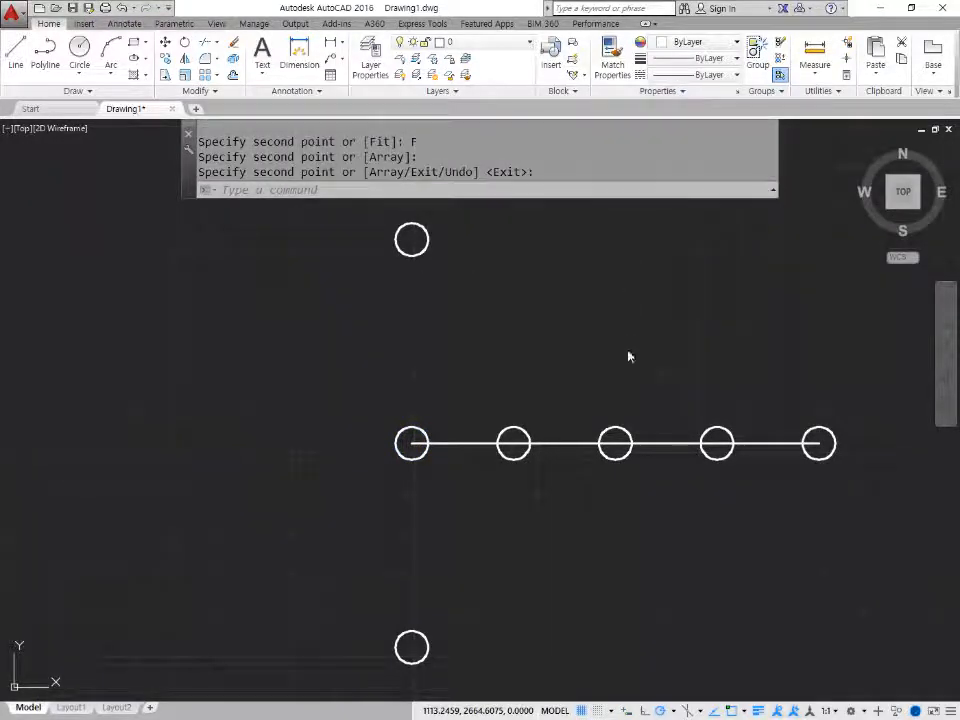
Erase the horizontal line, the circles along it and the circles above and below its start.
left_click(356, 352)
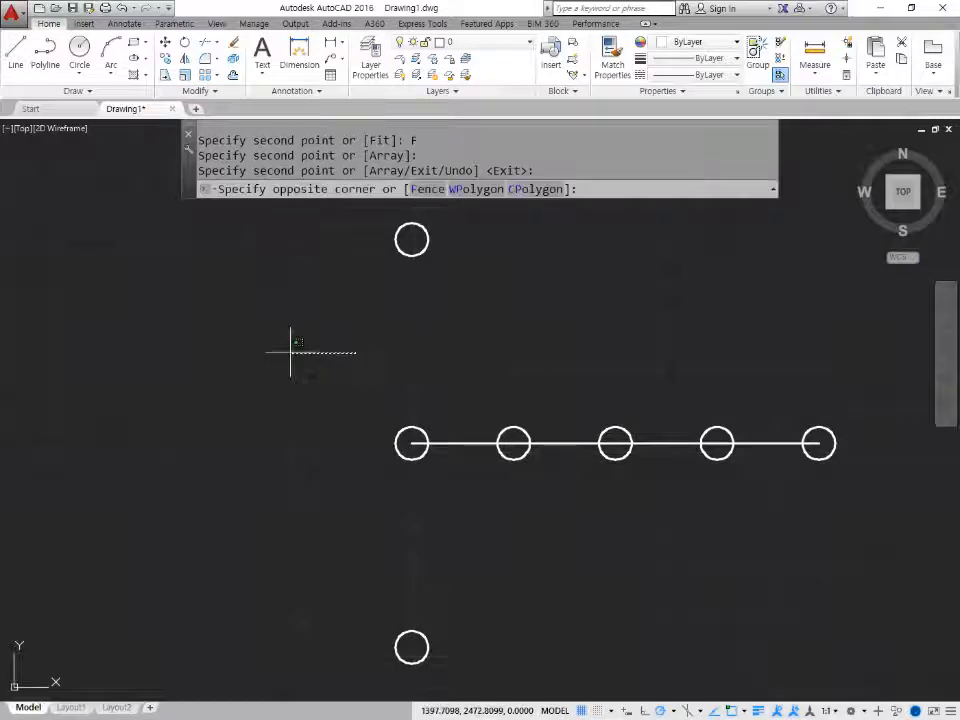
left_click(291, 352)
left_click(879, 686)
left_click(207, 235)
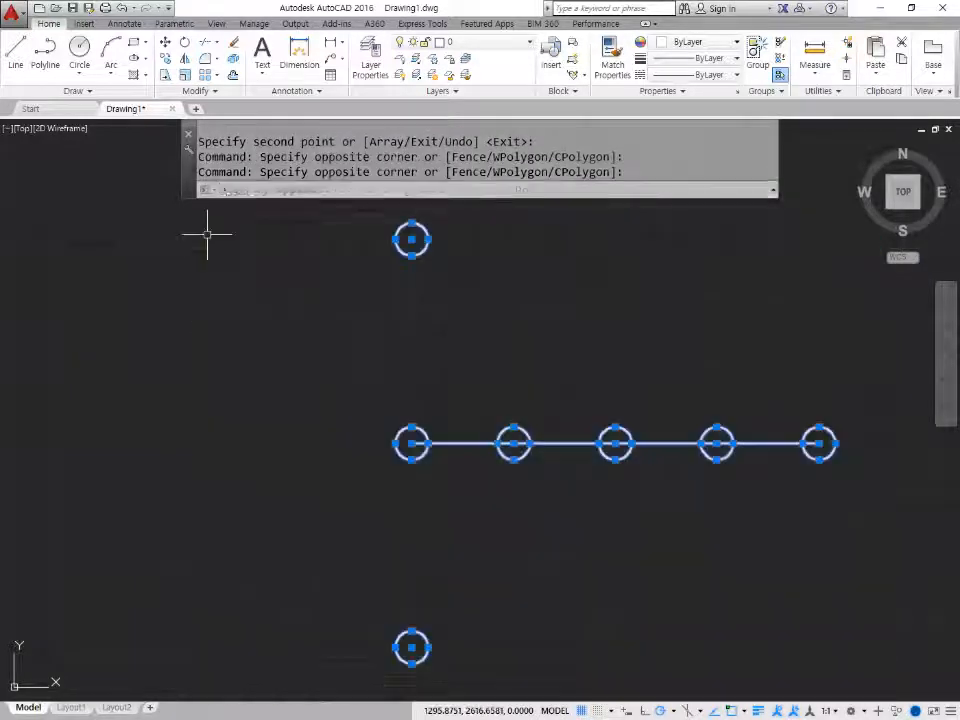
type("e")
key("Return")
Erase the tight row of circles together with the three lowest circles in the column above it.
type("z")
key("Return")
type("a")
key("Return")
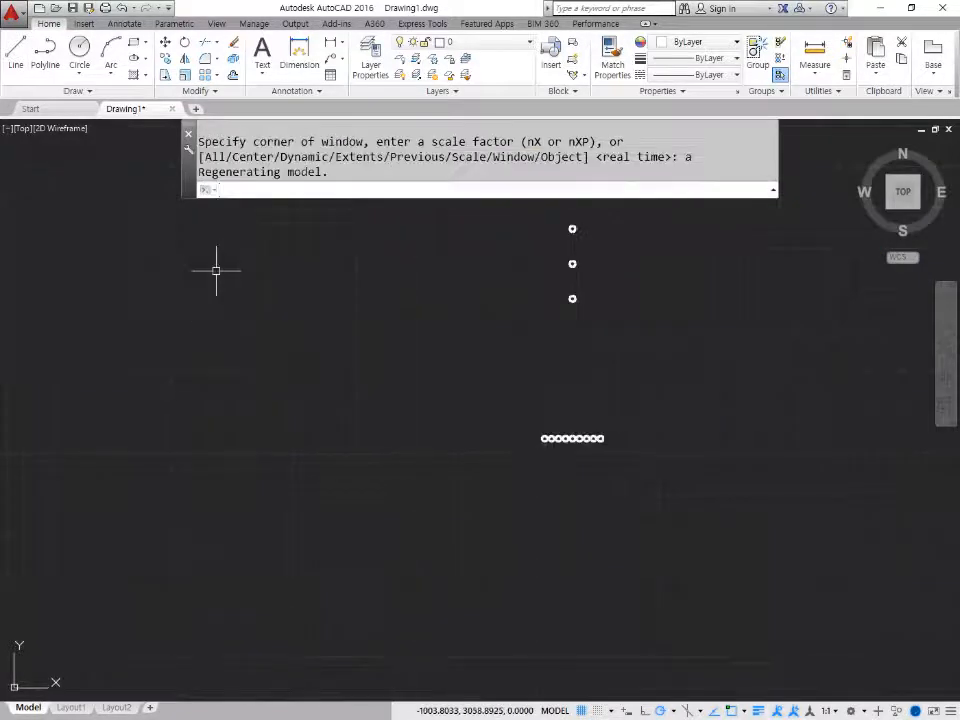
left_click(671, 621)
left_click(471, 216)
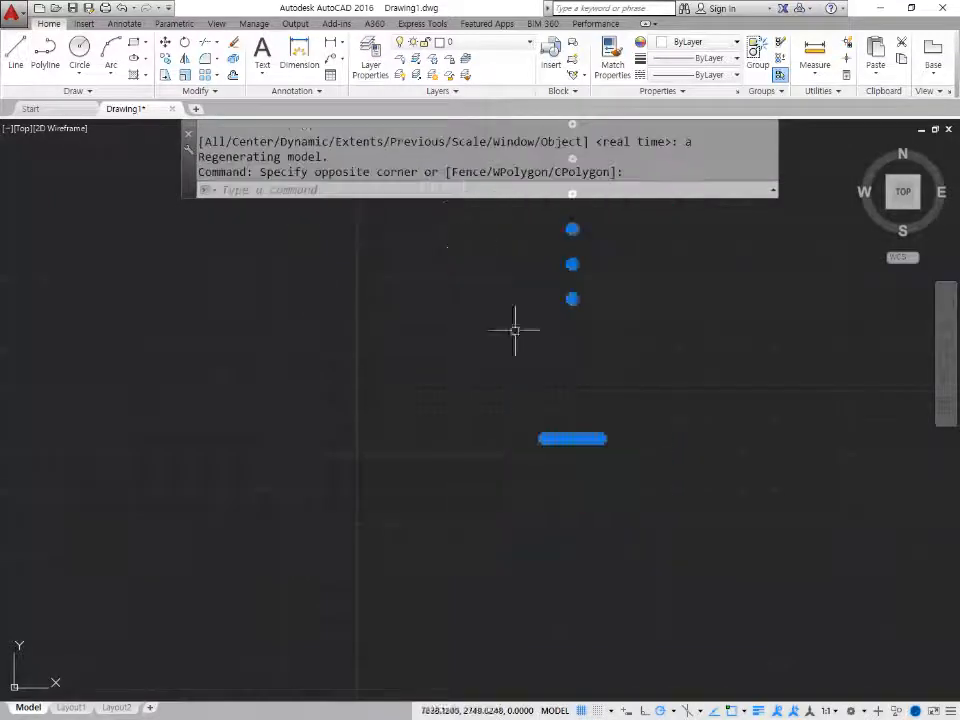
type("e")
key("Return")
Erase all remaining objects in the drawing.
type("e")
key("Return")
type("all")
key("Return")
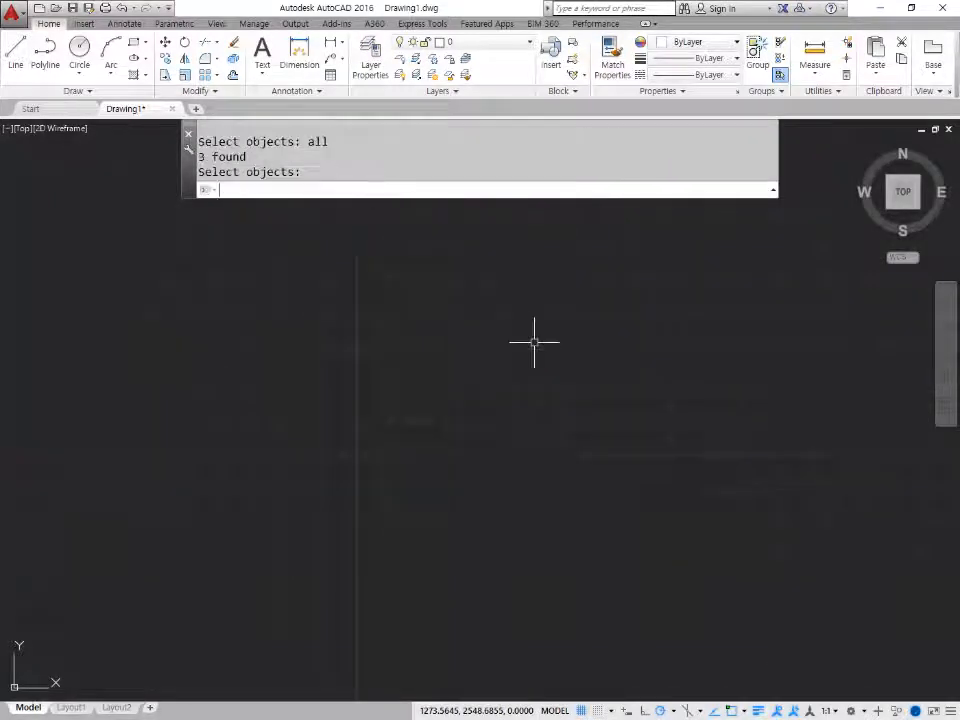
key("Return")
type("z")
key("Return")
type("a")
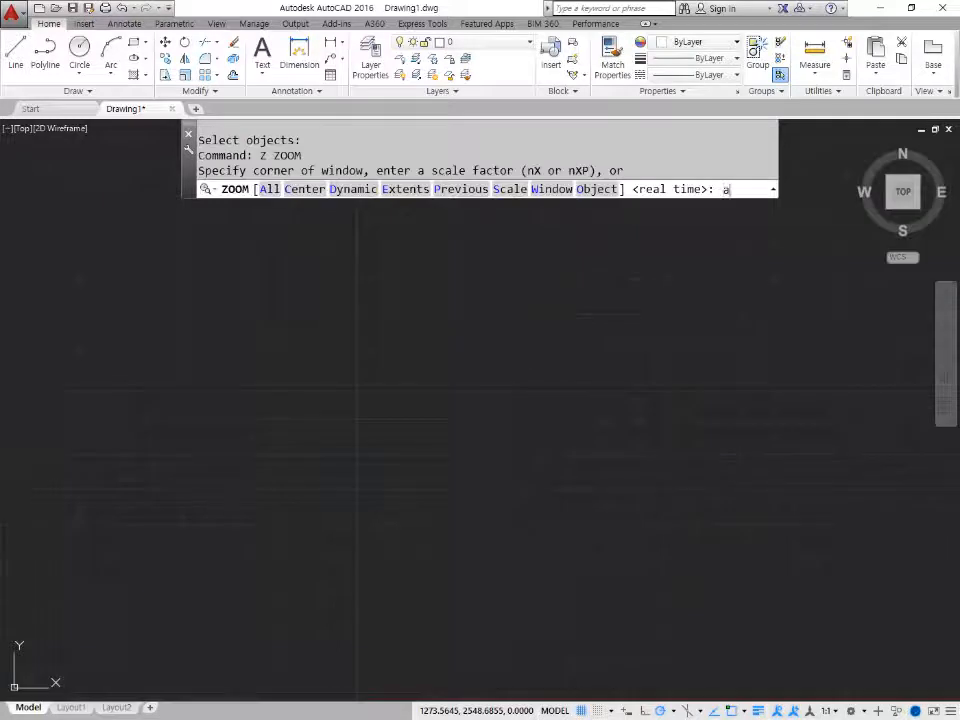
key("Return")
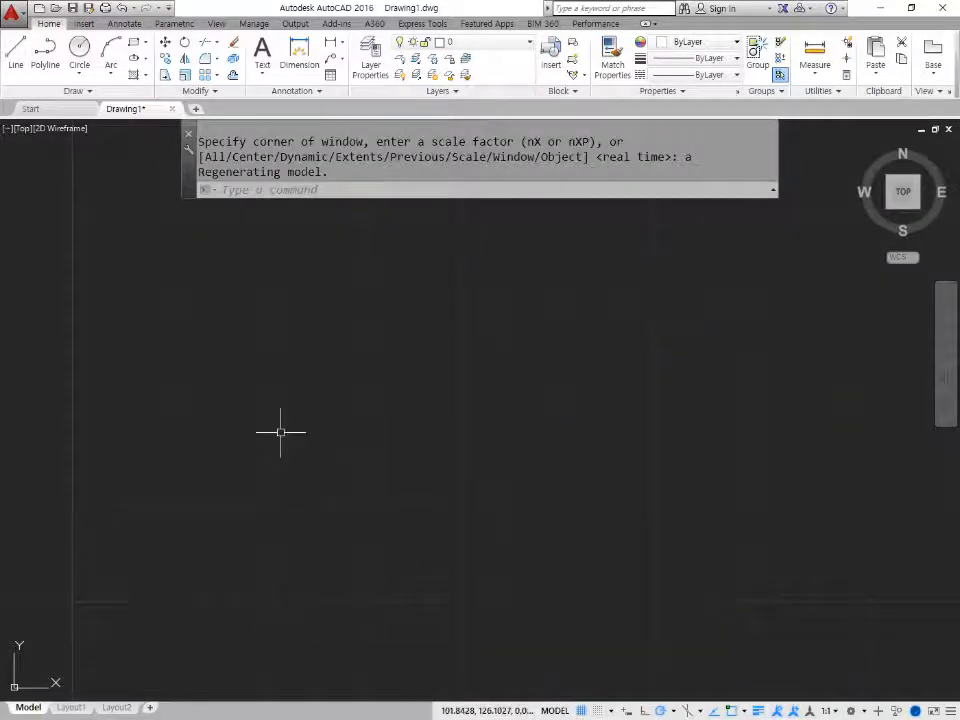
type("l")
key("Return")
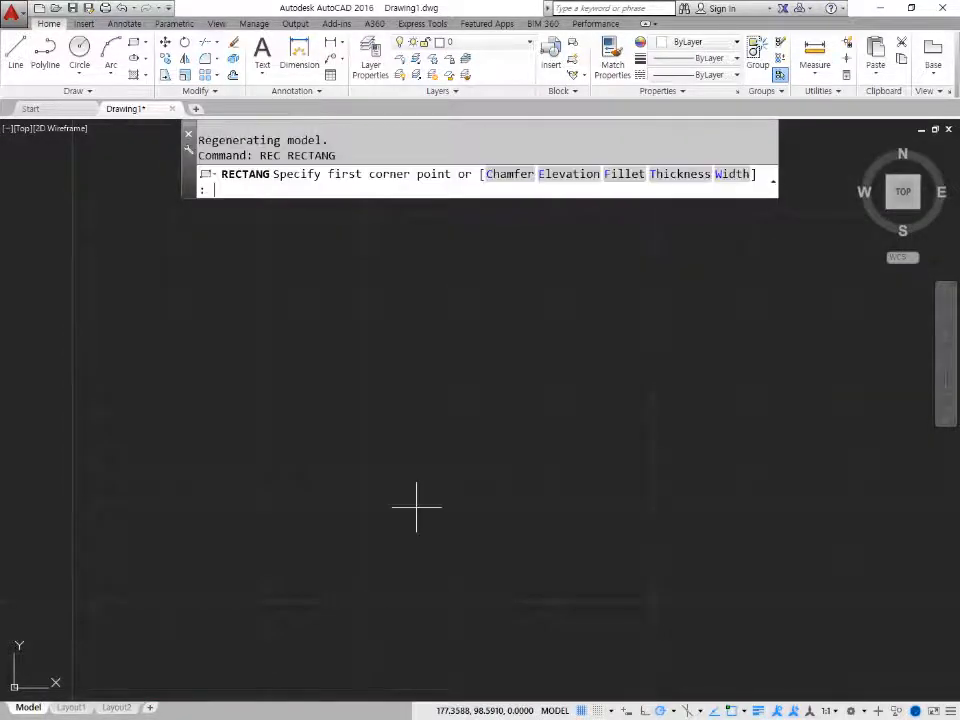
left_click(244, 492)
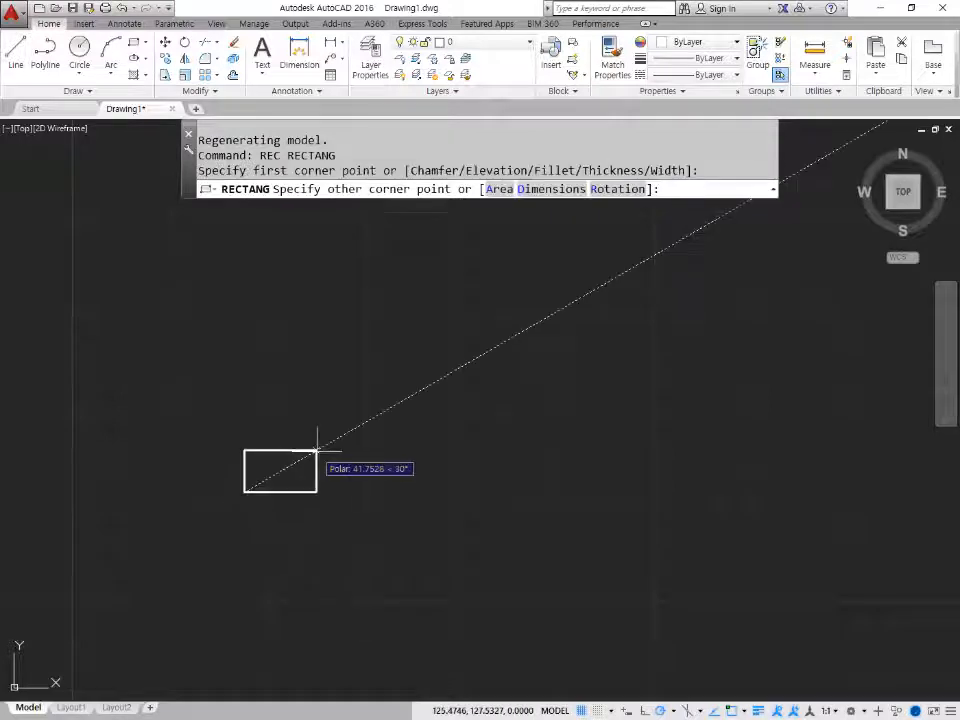
type("@")
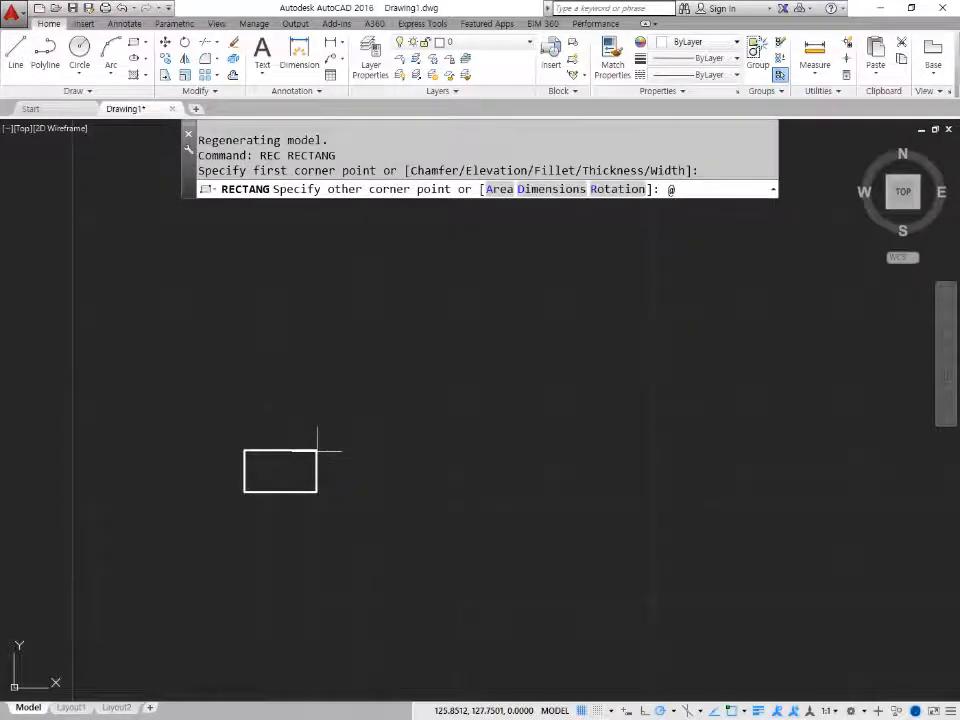
type("50,30")
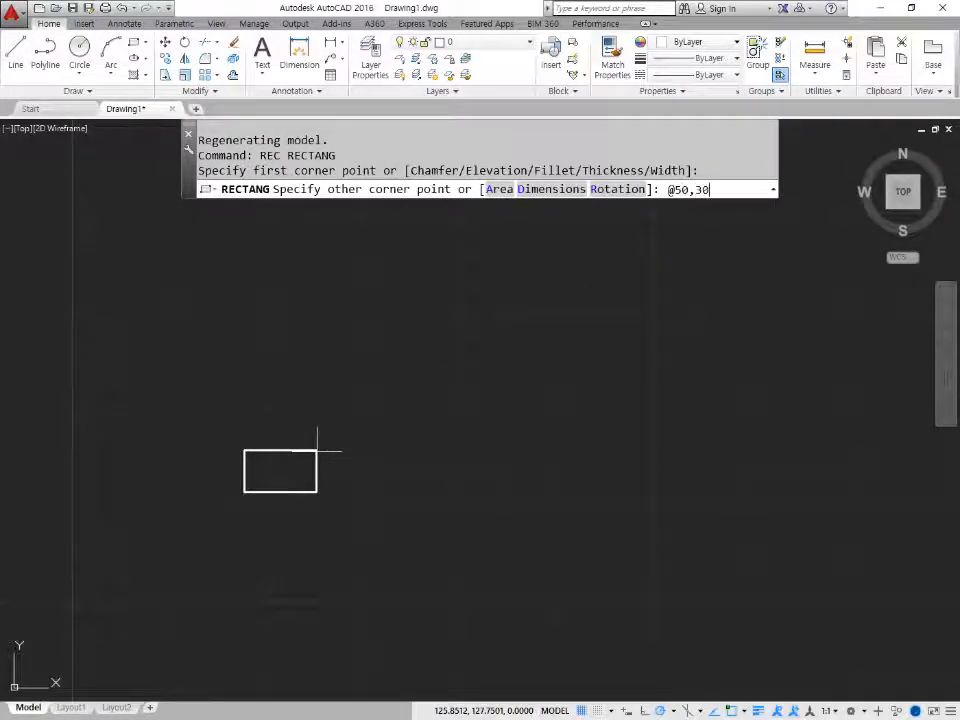
key("Return")
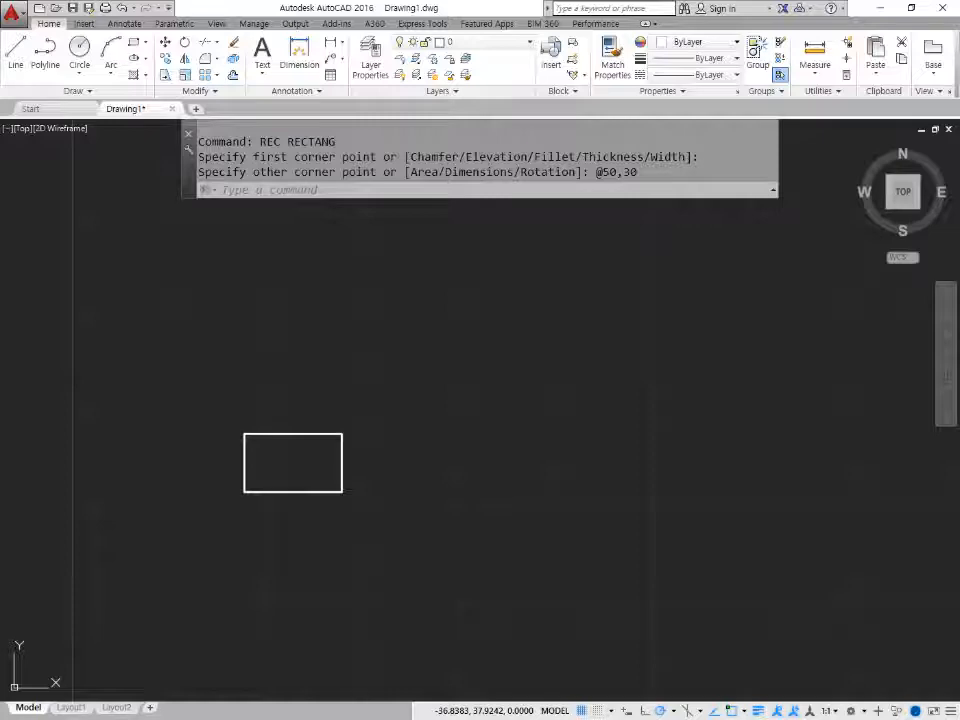
Switch to the Notepad notes and insert a line starting "ARray - " below the Move, COpy, MIrror line.
left_click_drag(0, 147, 421, 109)
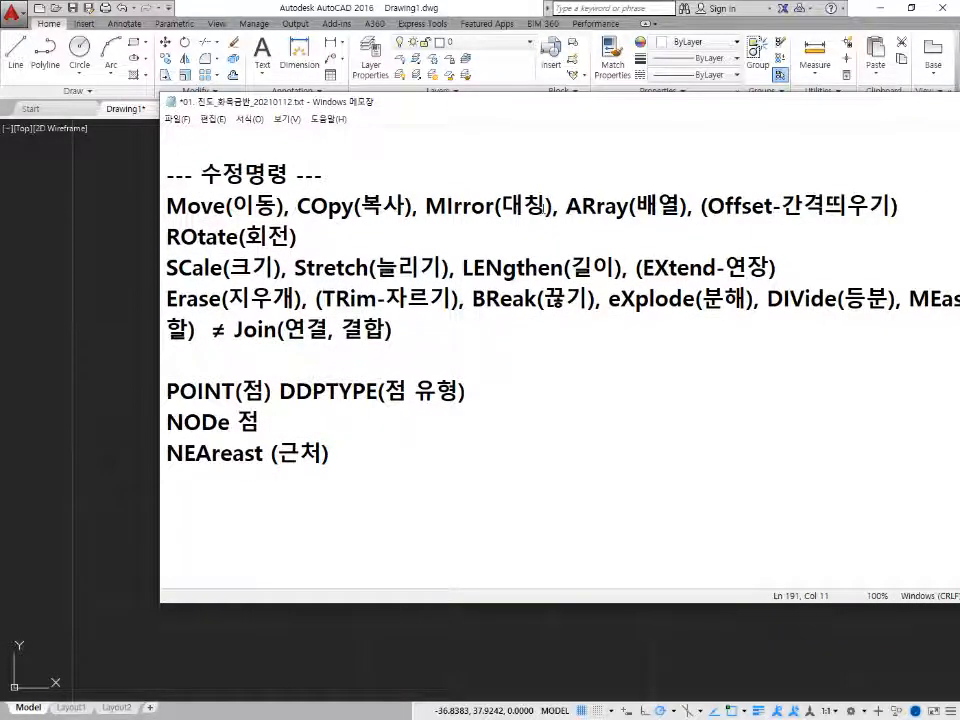
left_click(694, 207)
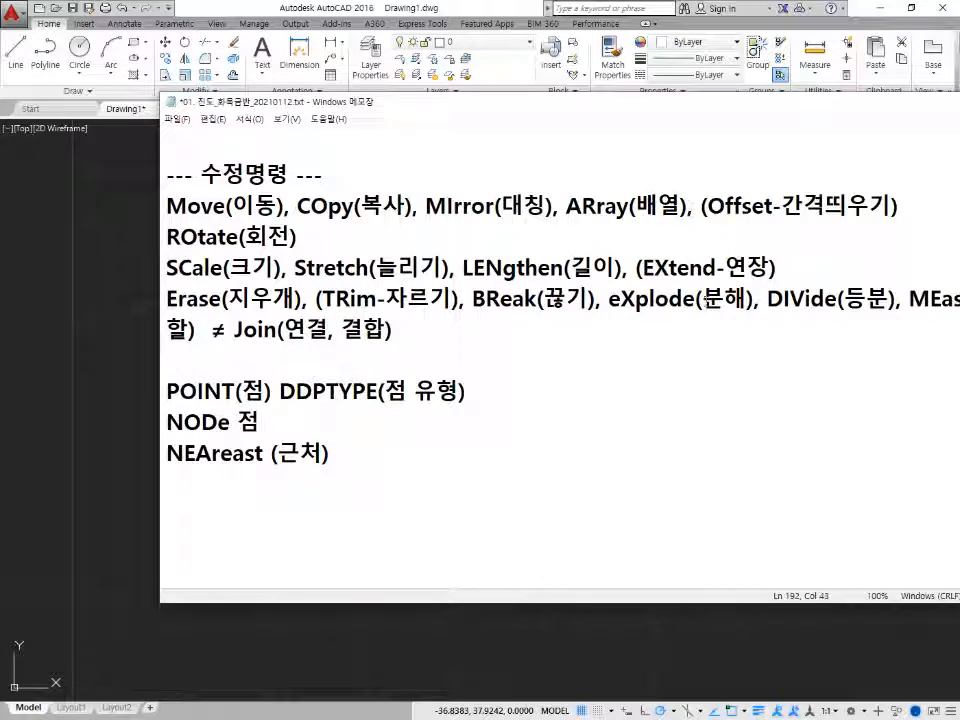
key("End")
key("Return")
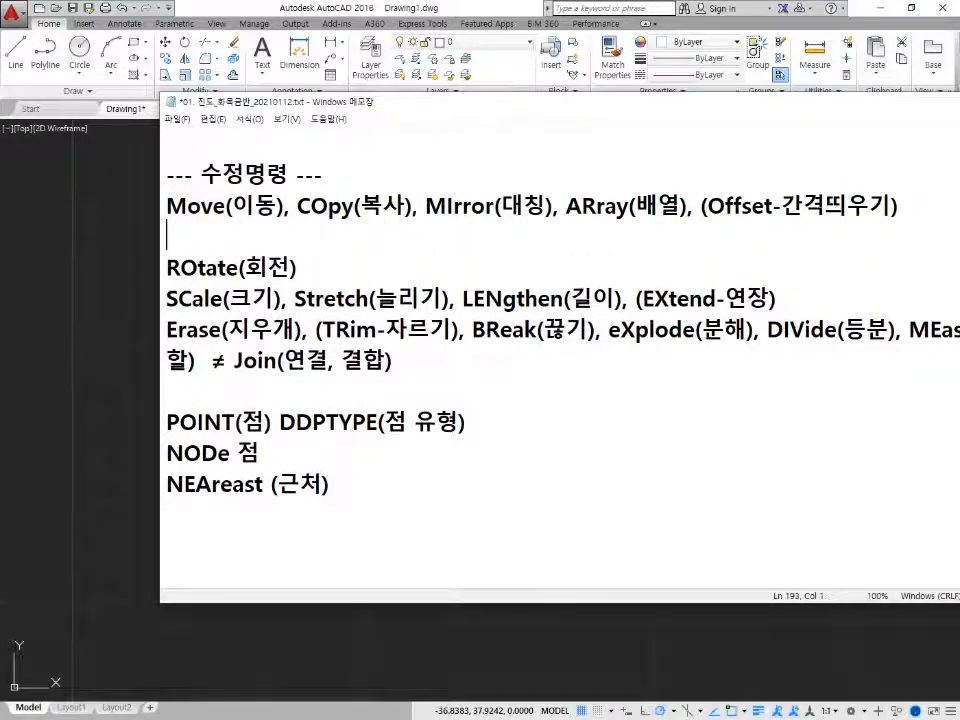
type("Arr")
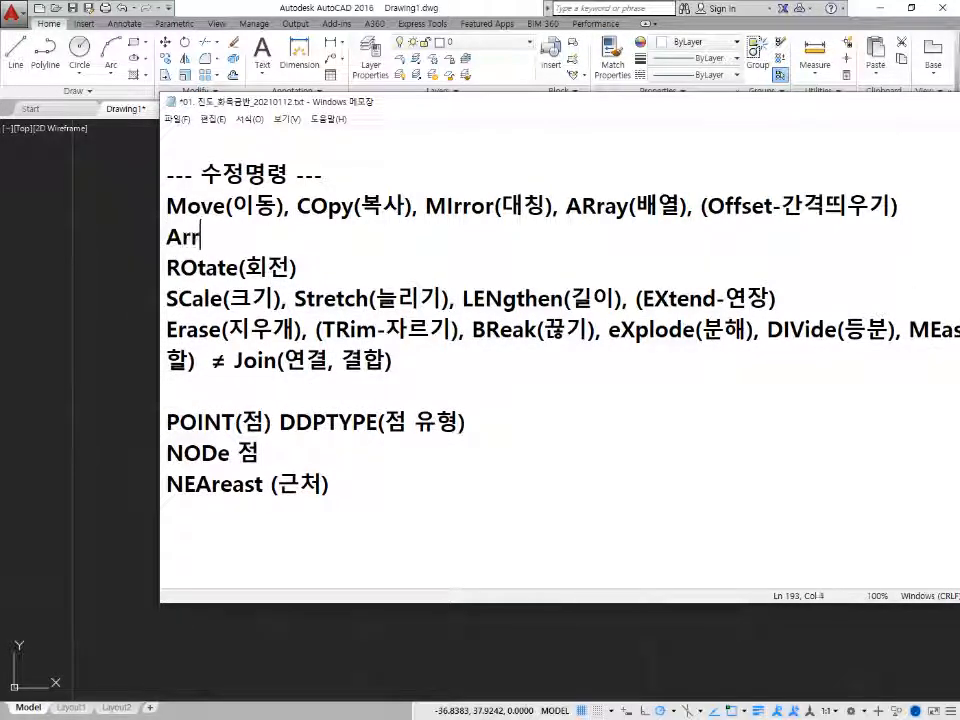
key("BackSpace")
key("BackSpace")
type("Rr")
key("BackSpace")
type("ray - ")
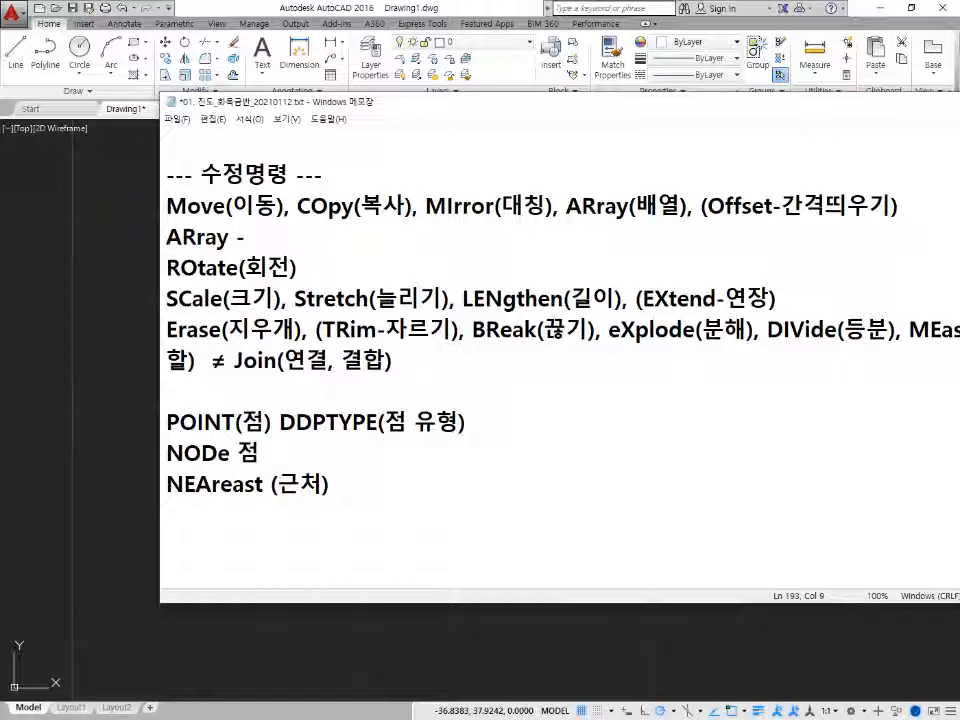
type("Rectang")
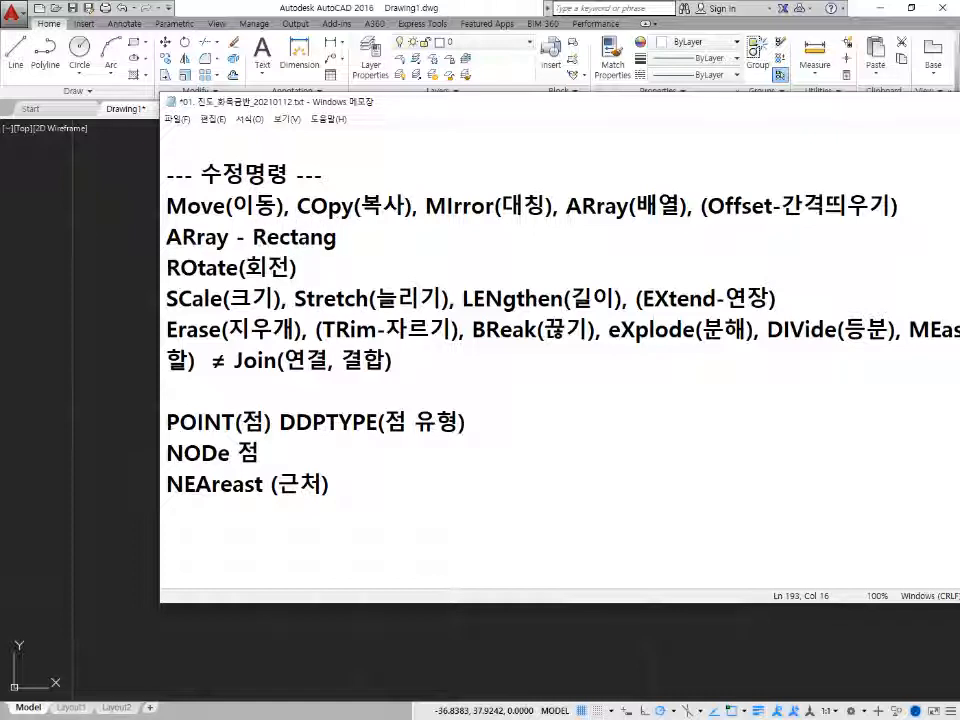
key("BackSpace")
key("BackSpace")
key("BackSpace")
key("BackSpace")
key("BackSpace")
key("BackSpace")
key("BackSpace")
Continue the ARray note with "사각형배열, 원형배열(Pola), ".
type("사각형배열,")
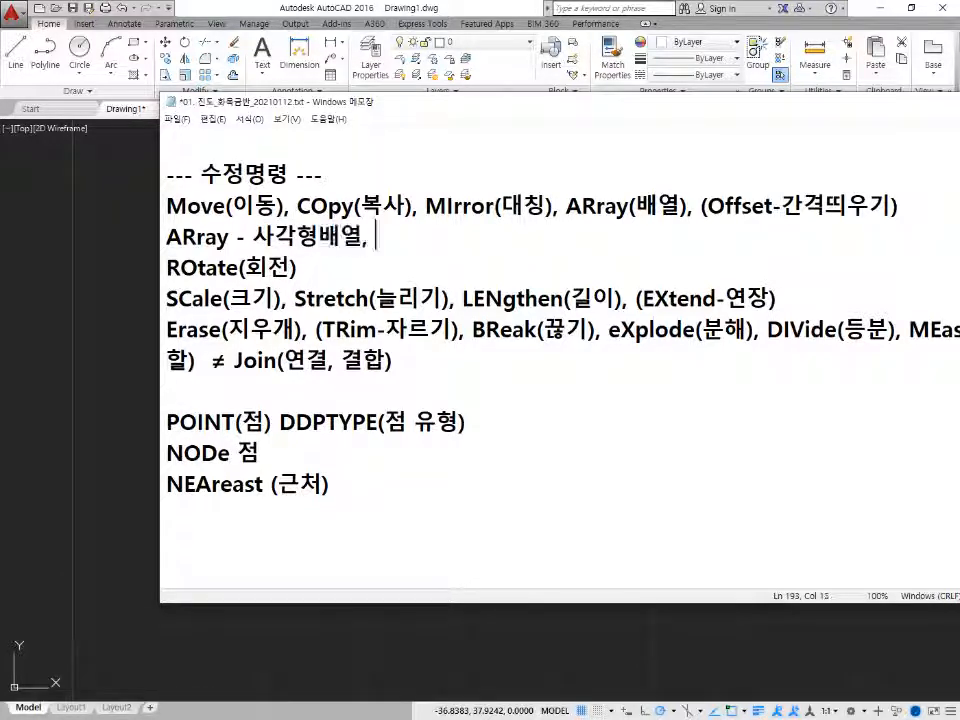
type(" 원형")
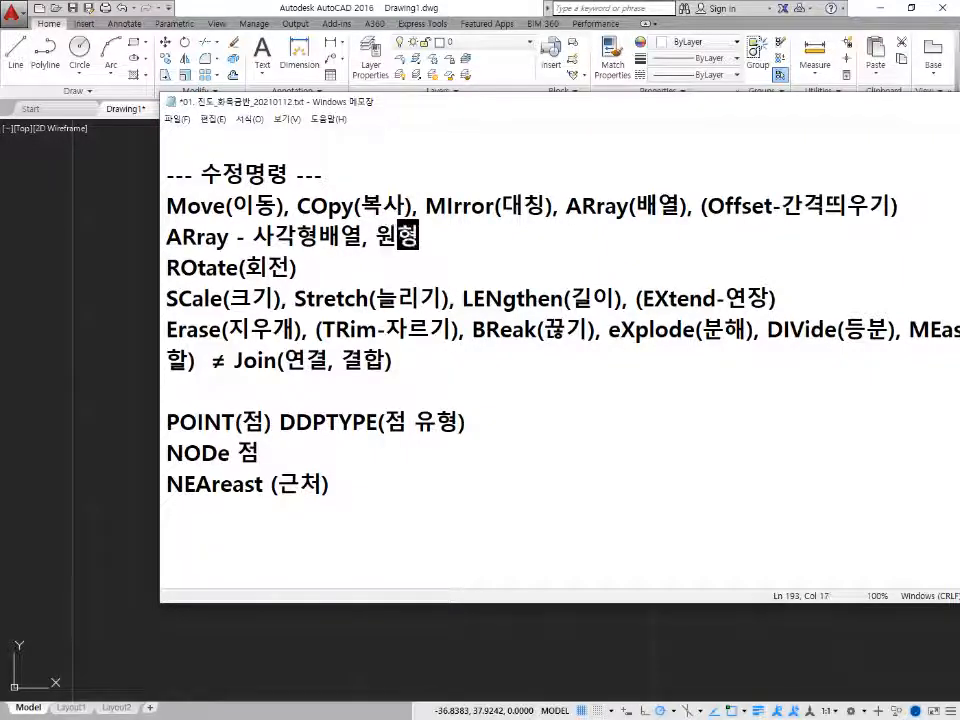
type("배열(")
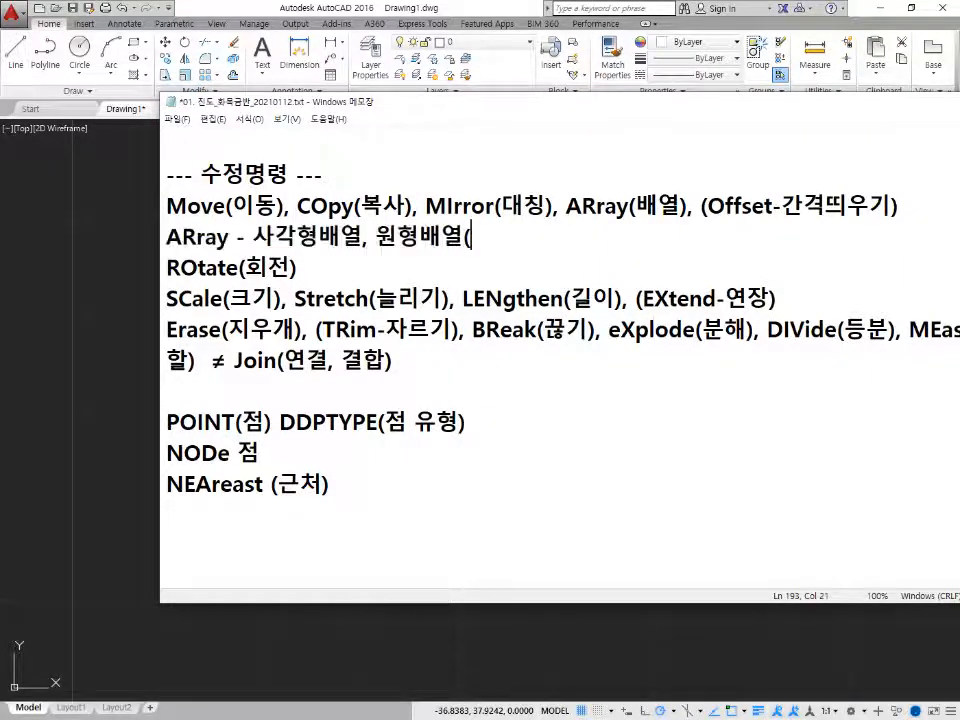
type("Pola), ")
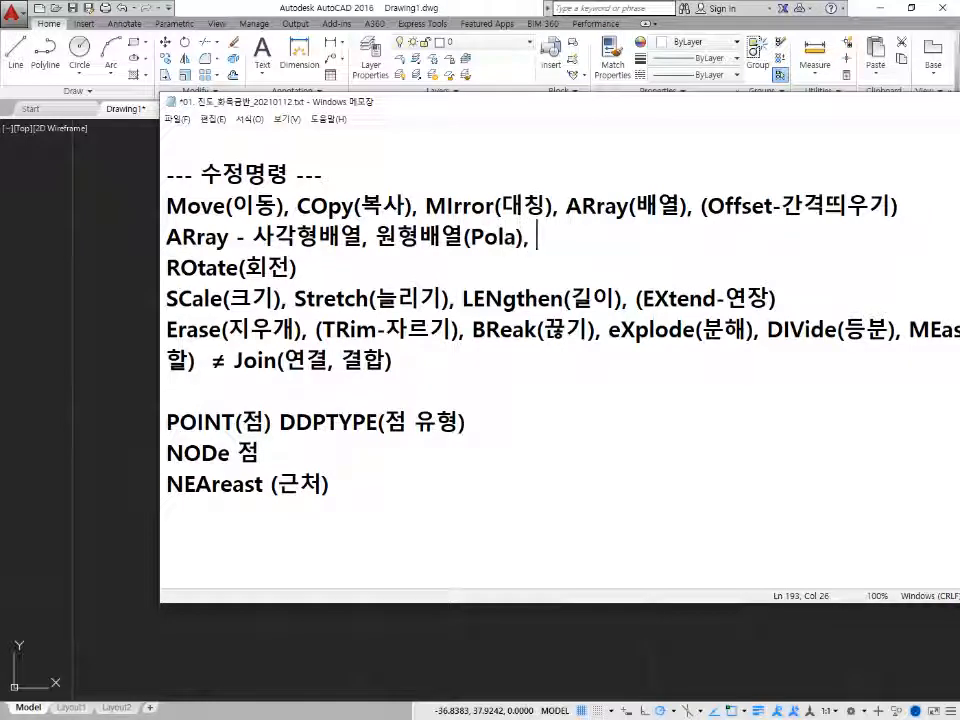
Complete the ARray note with the entry "경로배열(Path Array)".
type("경로배열(")
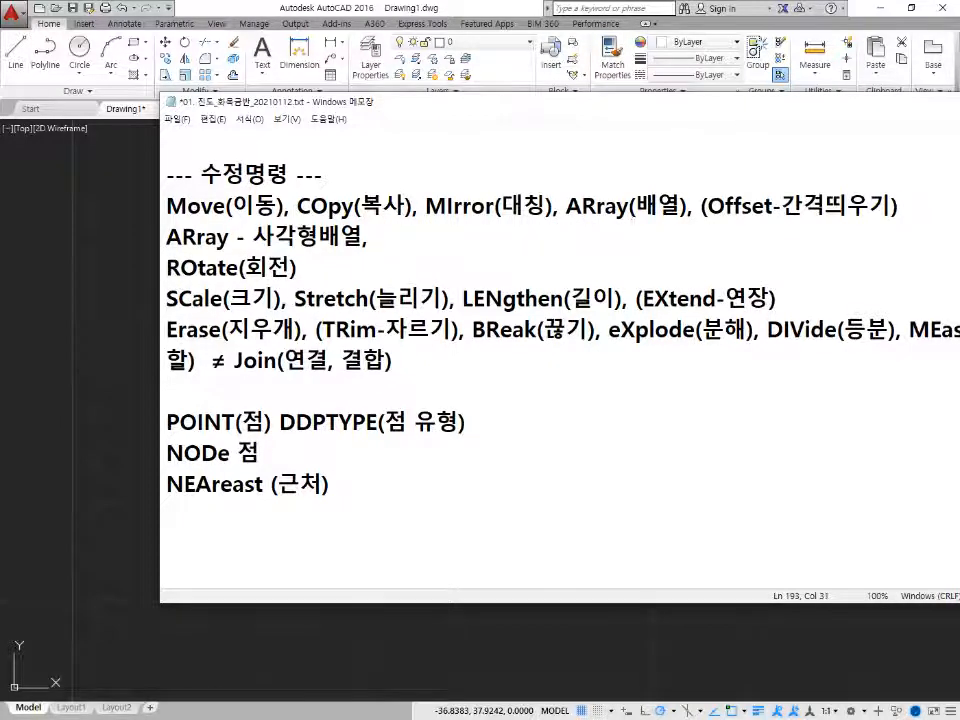
type("Path Array")
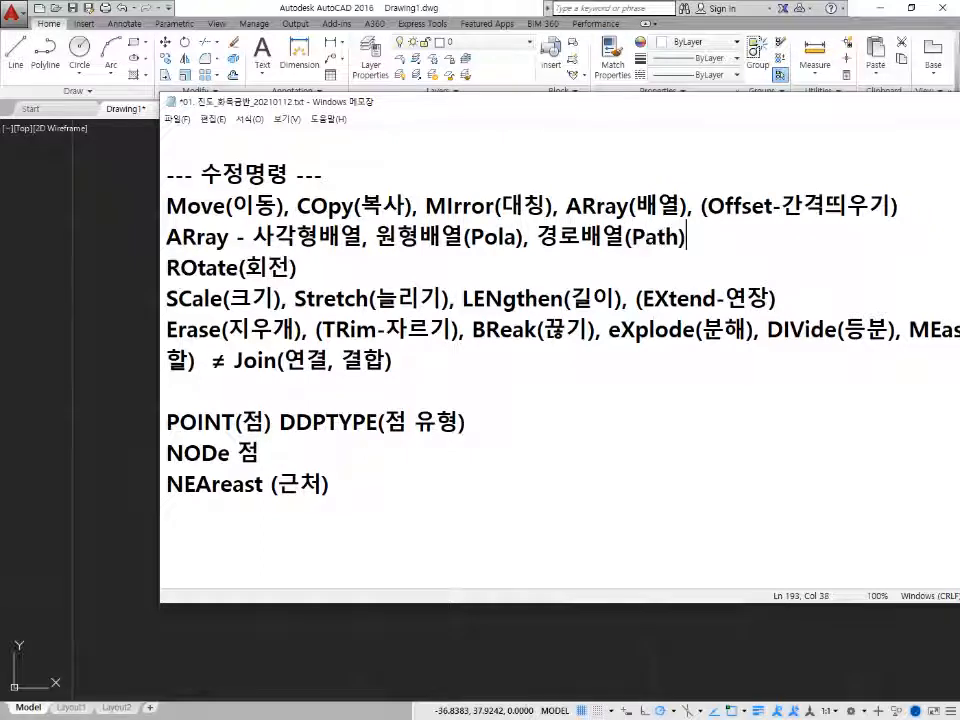
type(")")
key("Left")
type("Array")
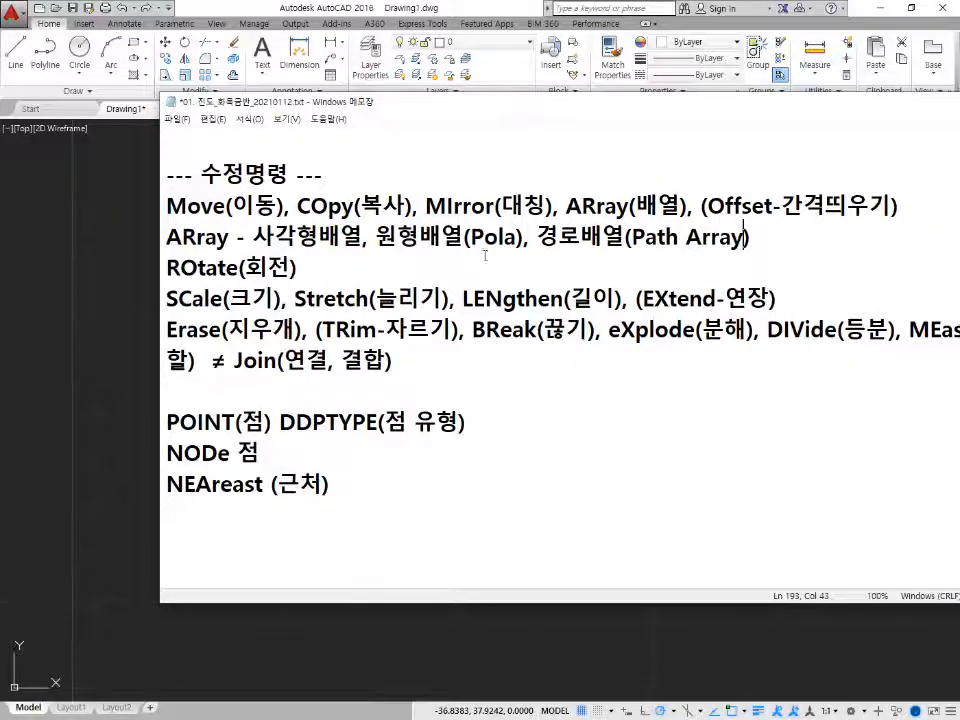
Expand the ARray note with "Array" after Pola and "(Rectangle Array)" after 사각형배열.
left_click(521, 238)
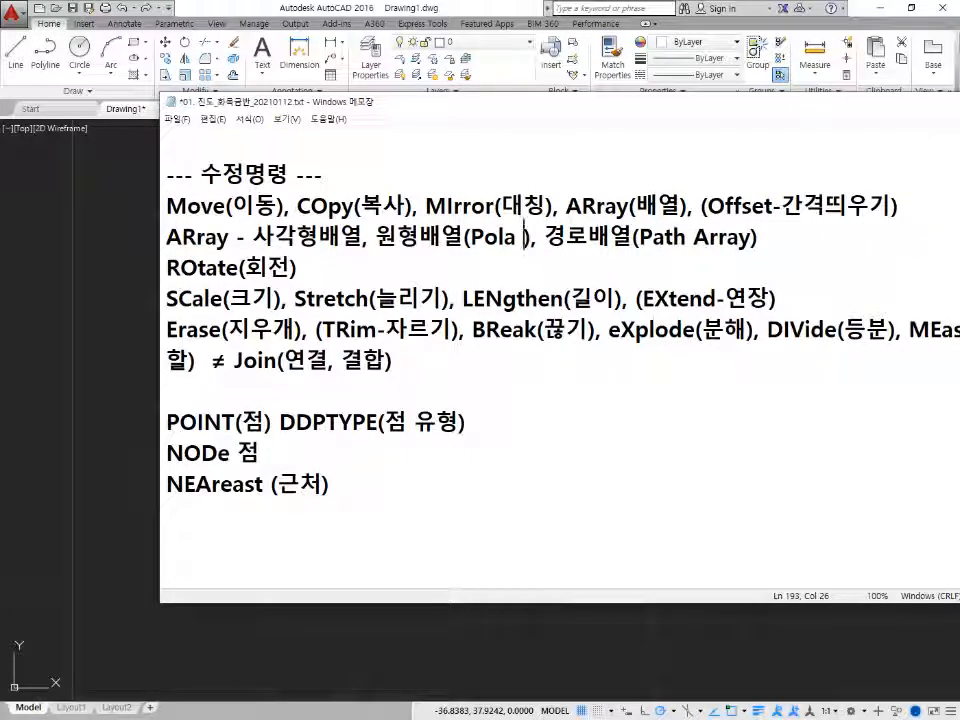
type("Array")
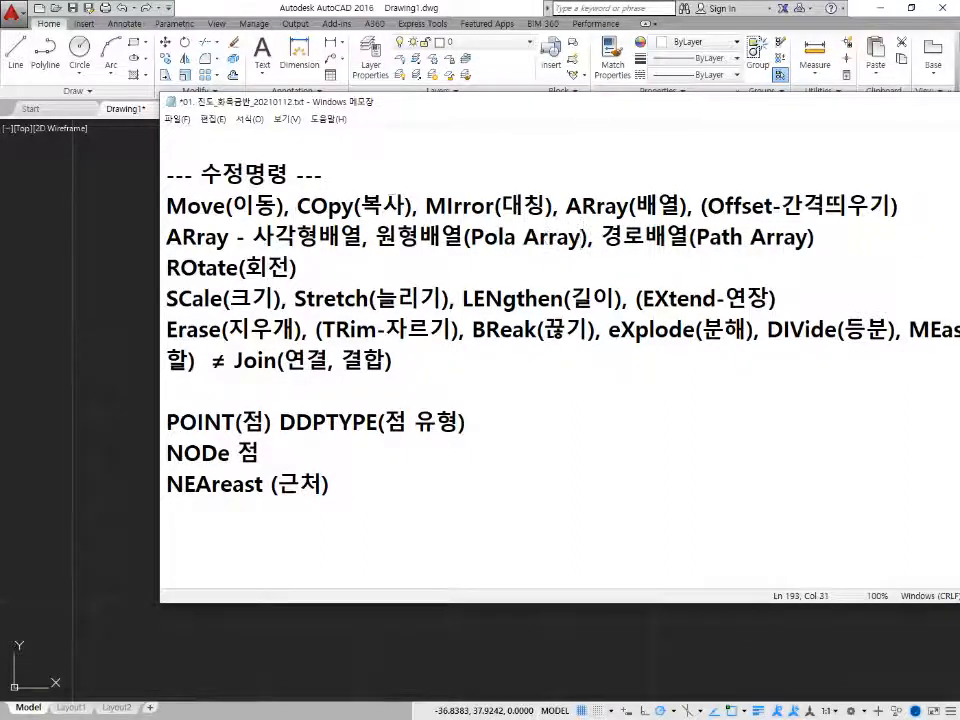
left_click(363, 238)
type("(Rectan")
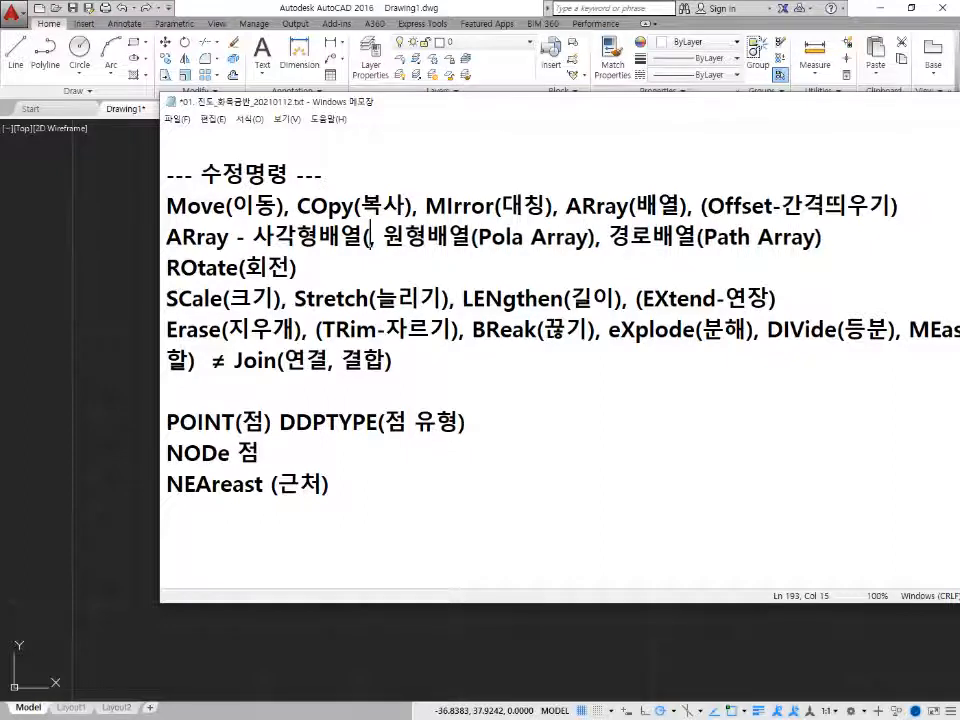
type("gle")
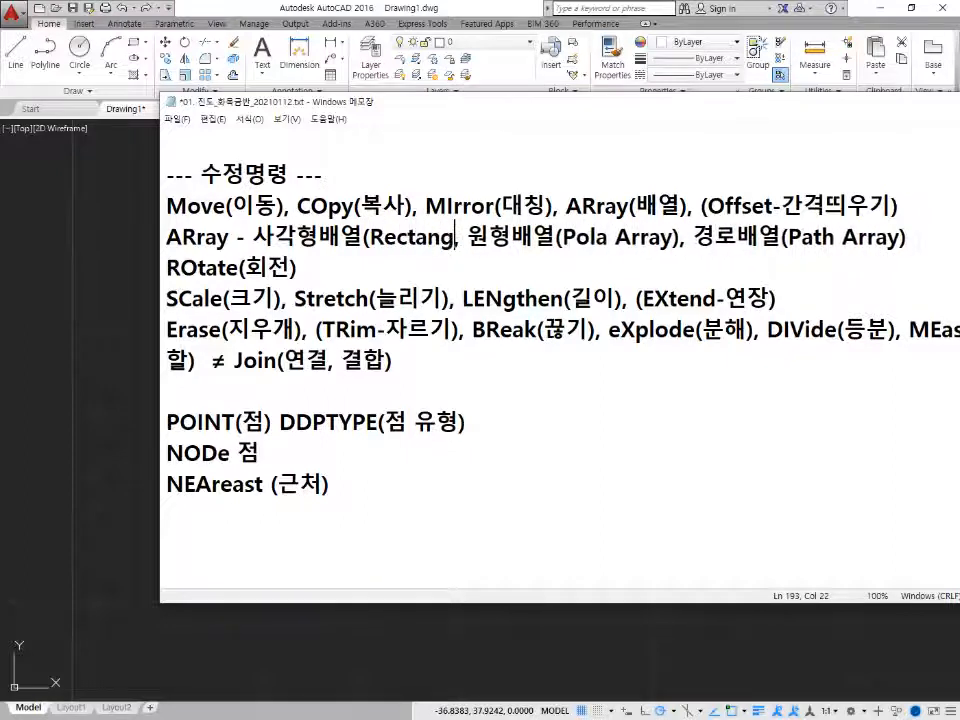
type(" Array)")
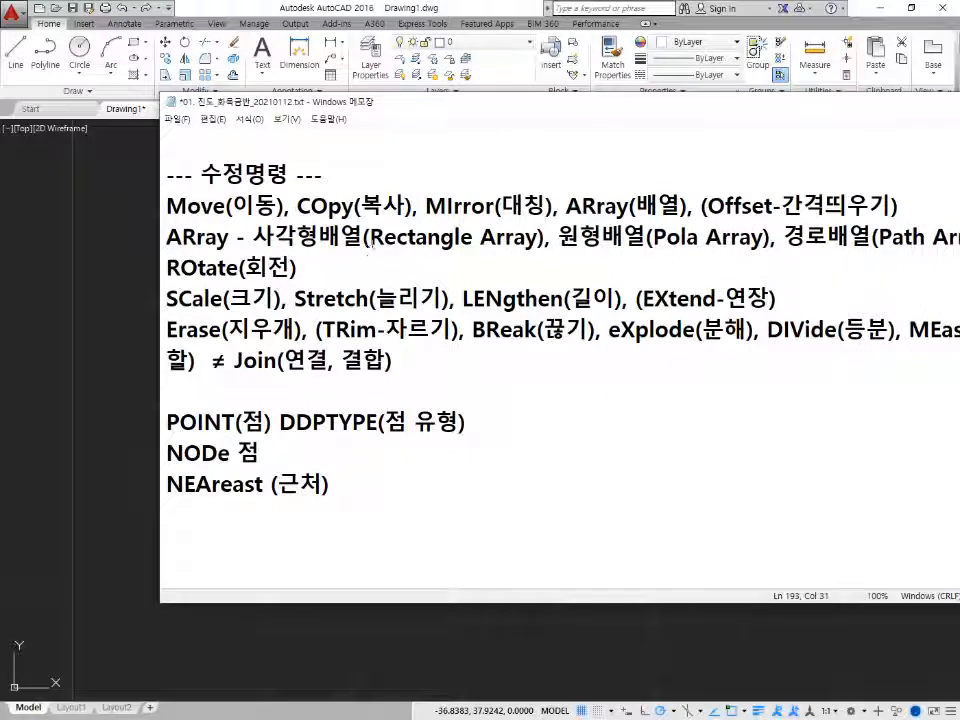
Highlight the three array types in the ARray note and switch back to the AutoCAD drawing.
left_click_drag(253, 237, 497, 238)
left_click_drag(955, 240, 959, 240)
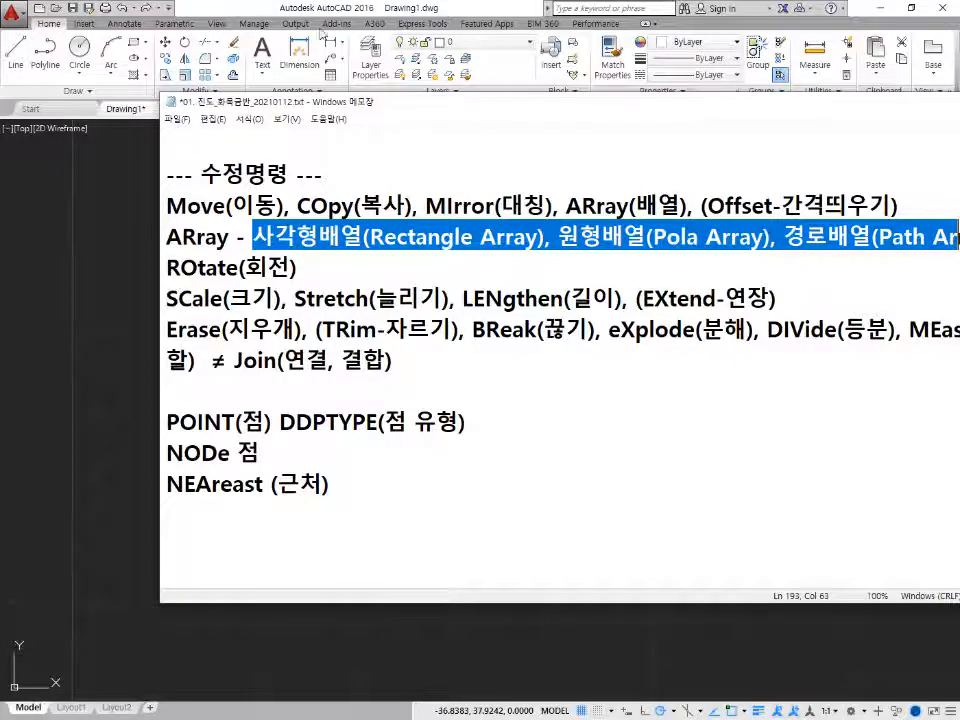
left_click(358, 5)
left_click(339, 190)
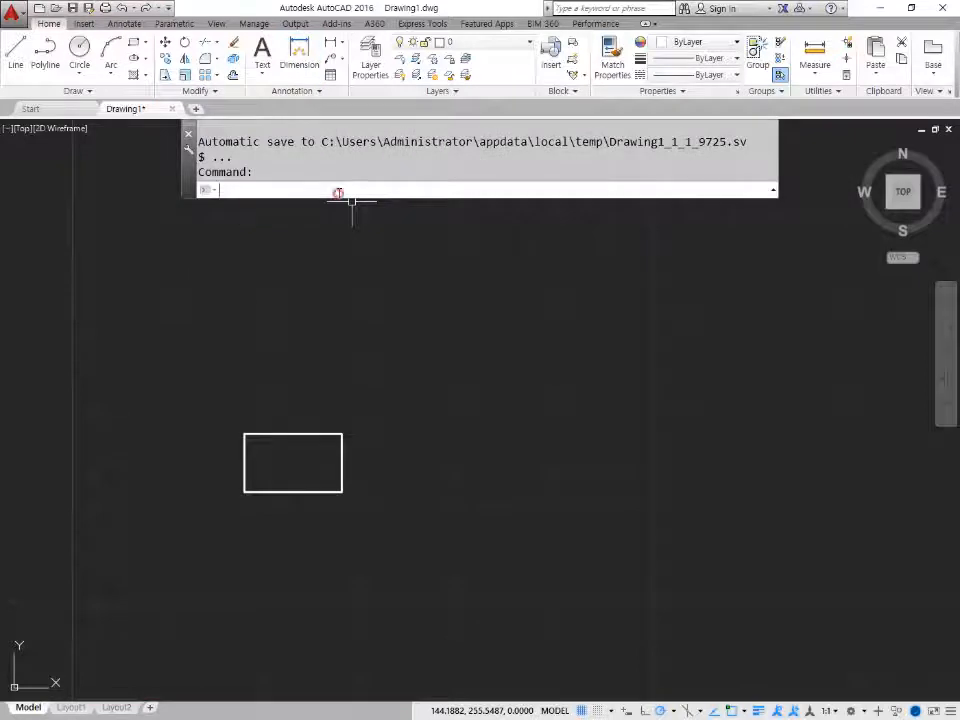
type("ar")
key("Return")
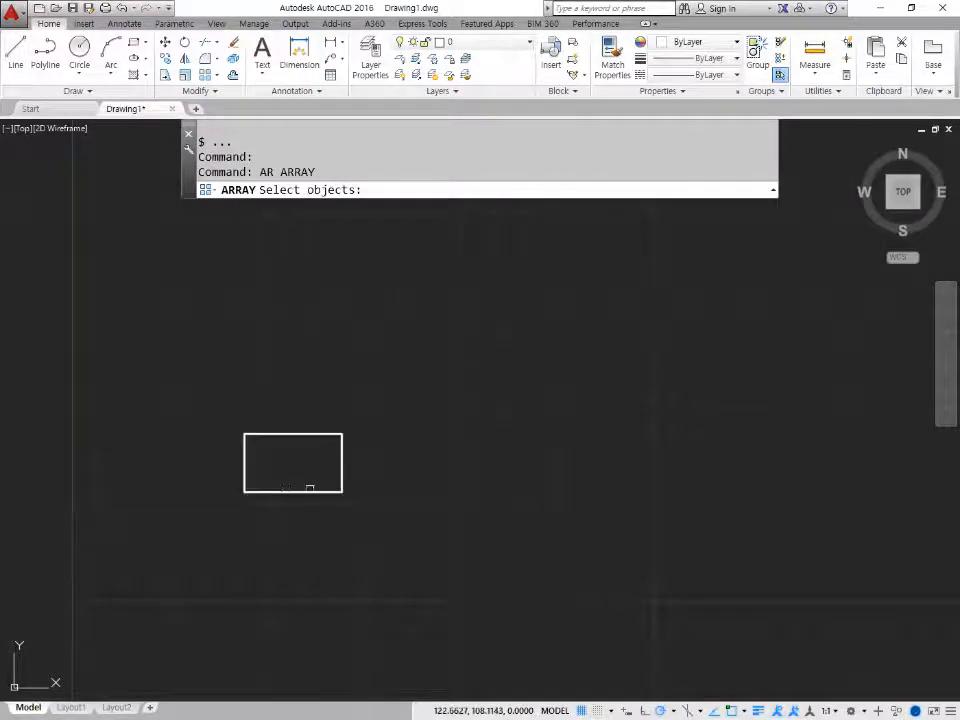
left_click(291, 440)
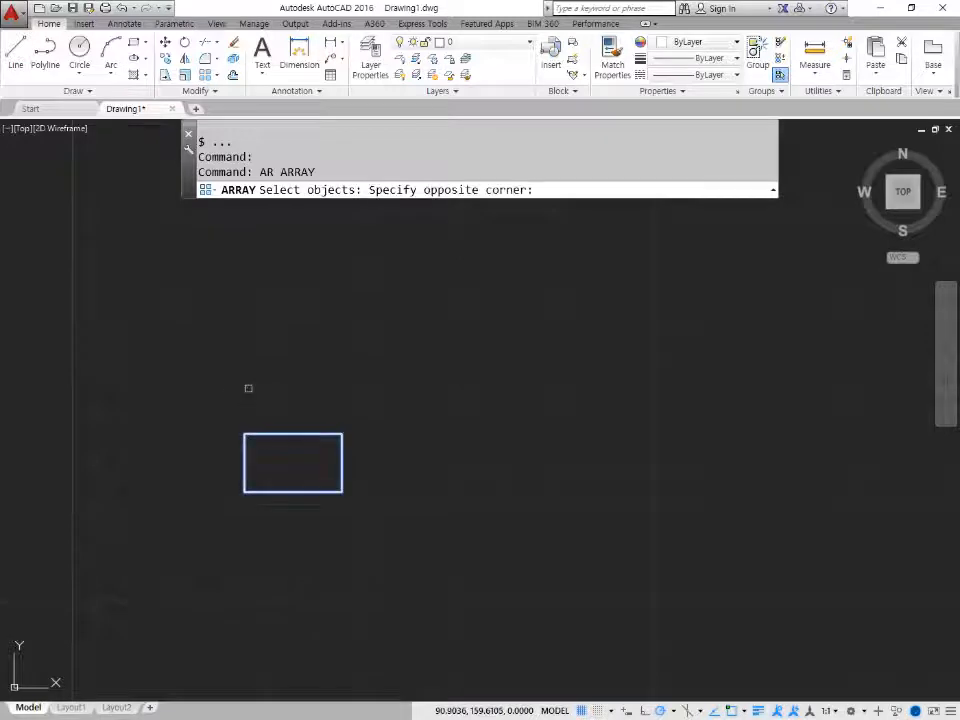
left_click(248, 388)
key("Return")
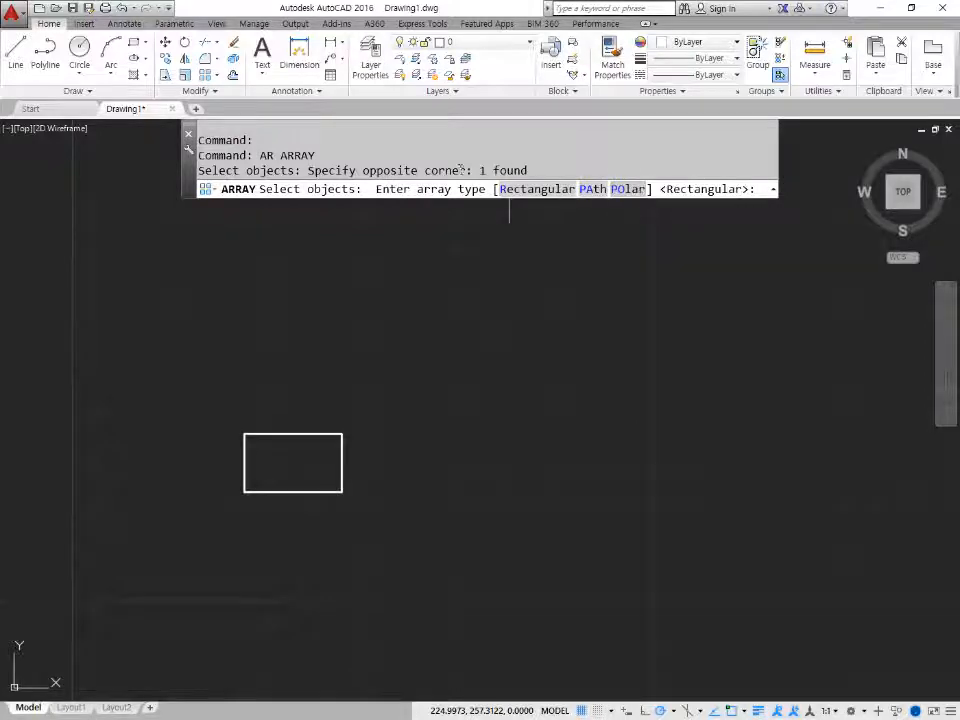
key("Escape")
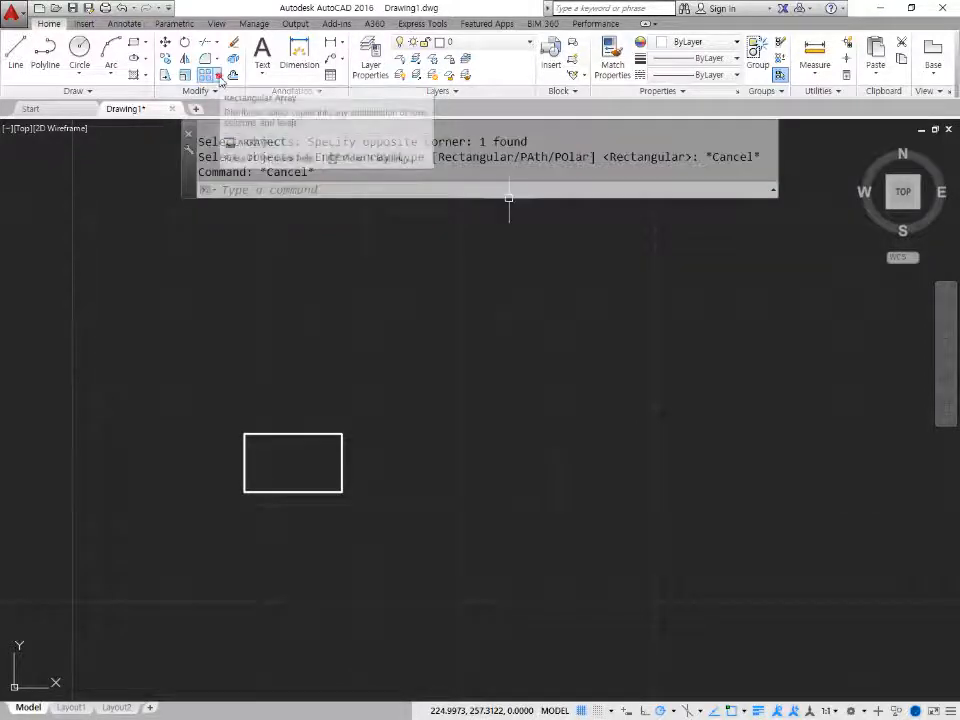
Apply Rectangular Array to the single rectangle in the drawing.
left_click(218, 77)
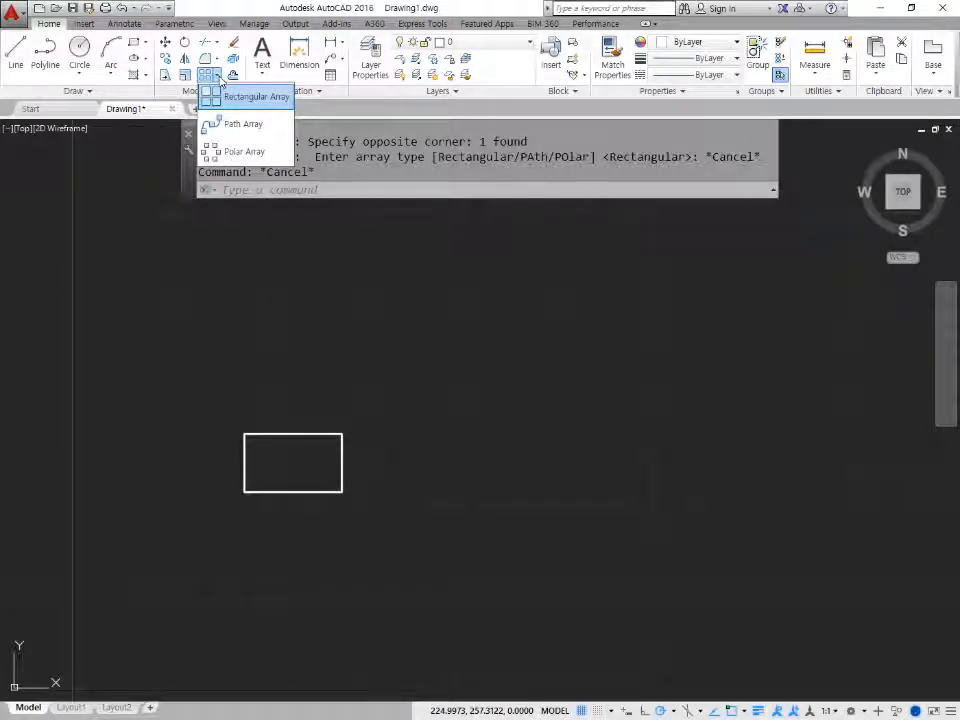
left_click(240, 96)
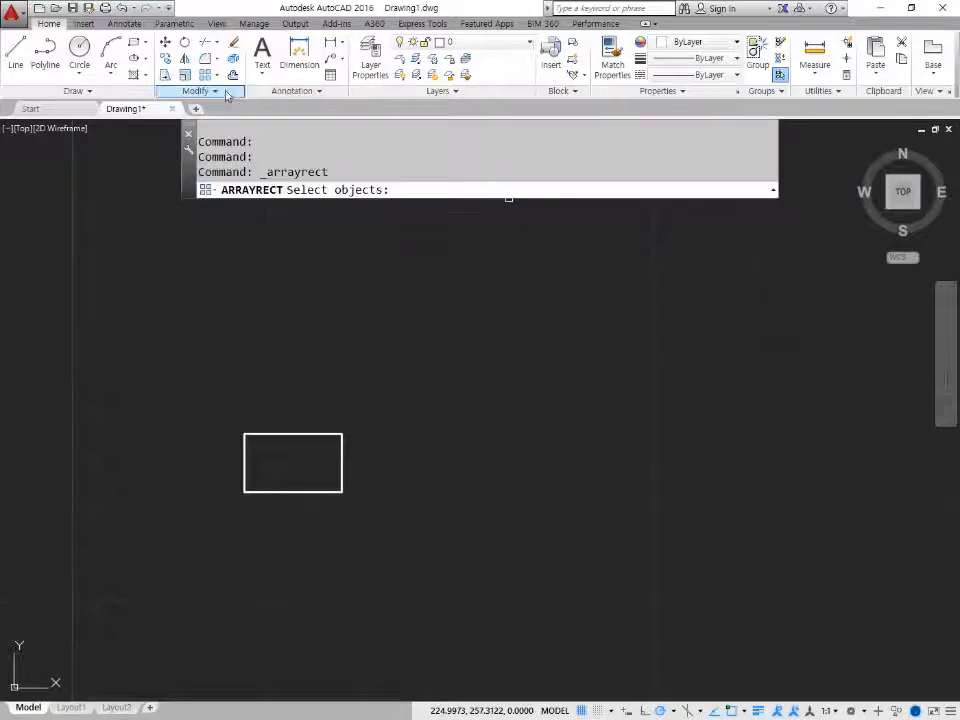
left_click(304, 434)
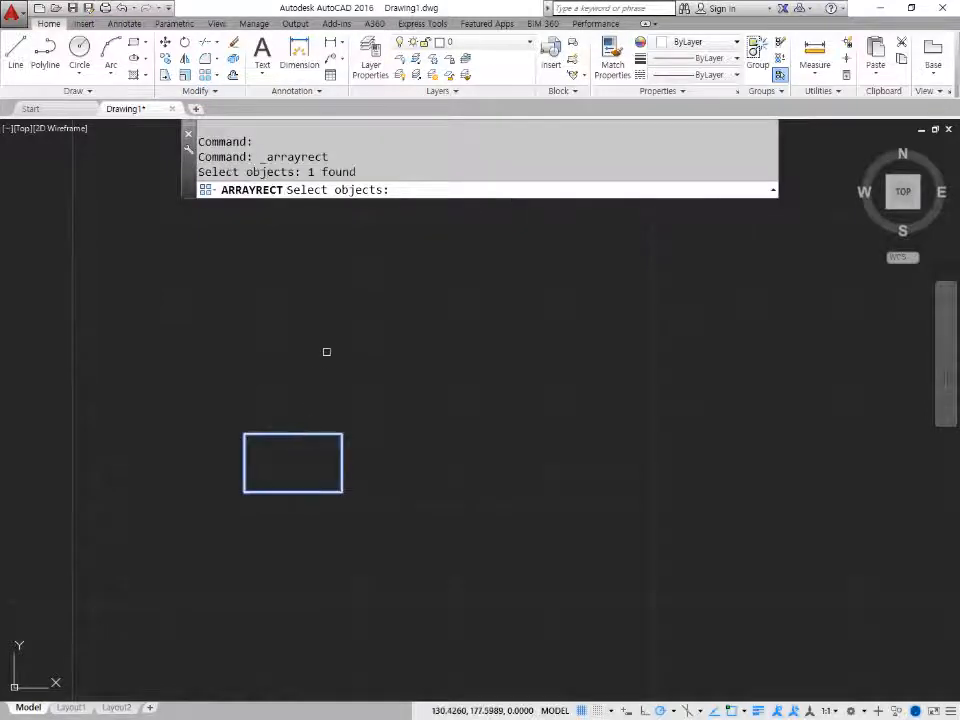
key("Return")
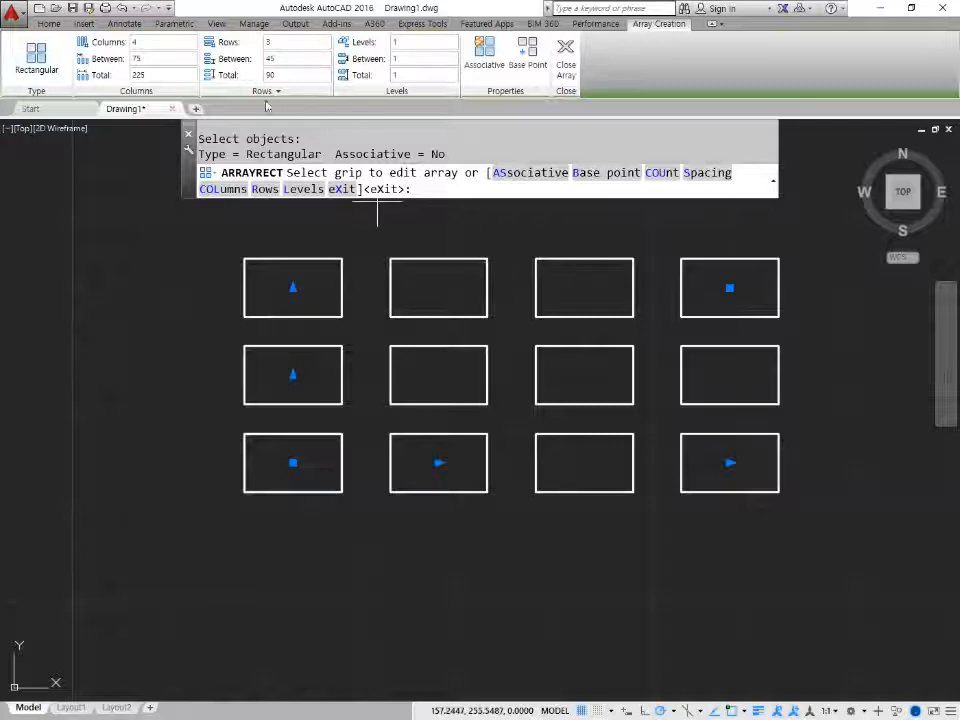
mouse_move(92, 112)
left_mouse_down()
mouse_move(20, 88)
mouse_move(227, 39)
mouse_move(585, 30)
mouse_move(617, 100)
mouse_move(332, 118)
mouse_move(146, 108)
mouse_move(117, 117)
left_mouse_up()
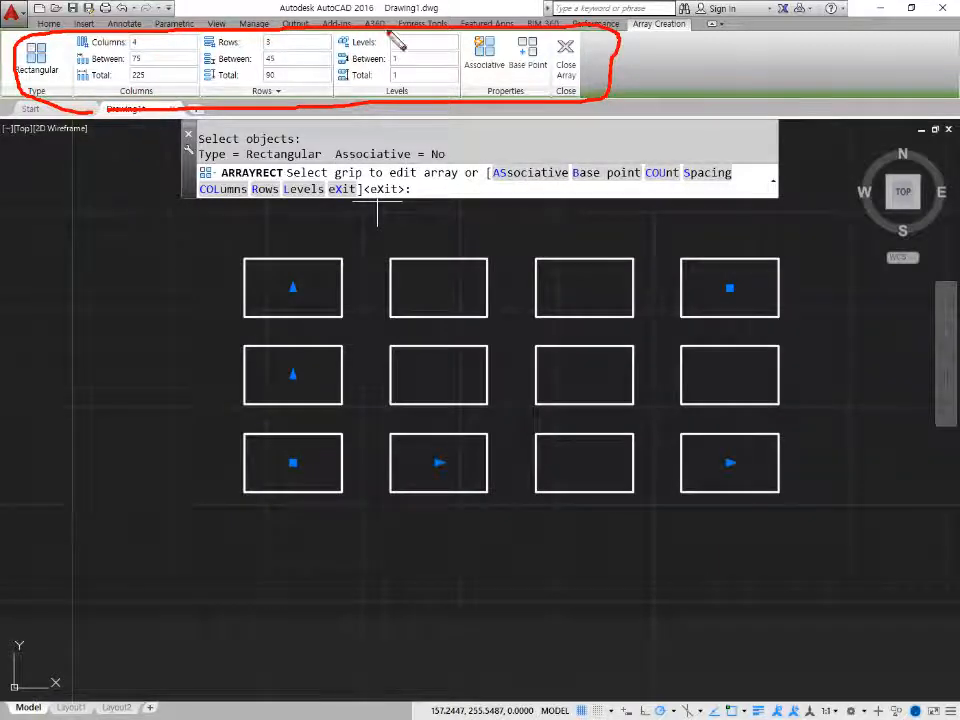
mouse_move(660, 39)
left_mouse_down()
mouse_move(690, 10)
mouse_move(645, 48)
mouse_move(613, 96)
left_mouse_up()
mouse_move(598, 7)
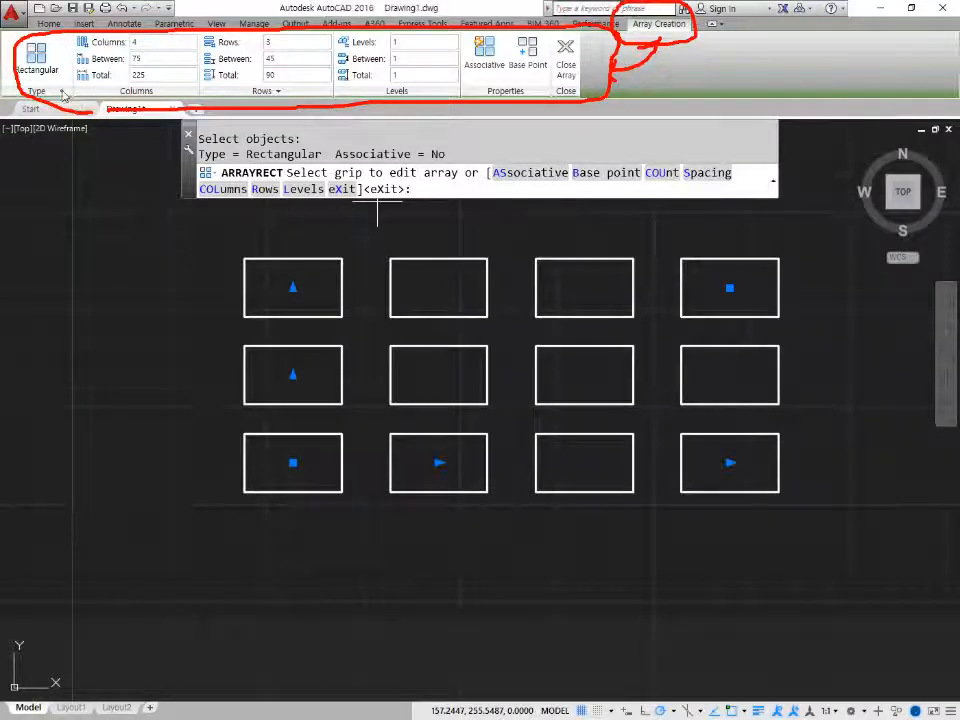
key("Escape")
left_click(140, 43)
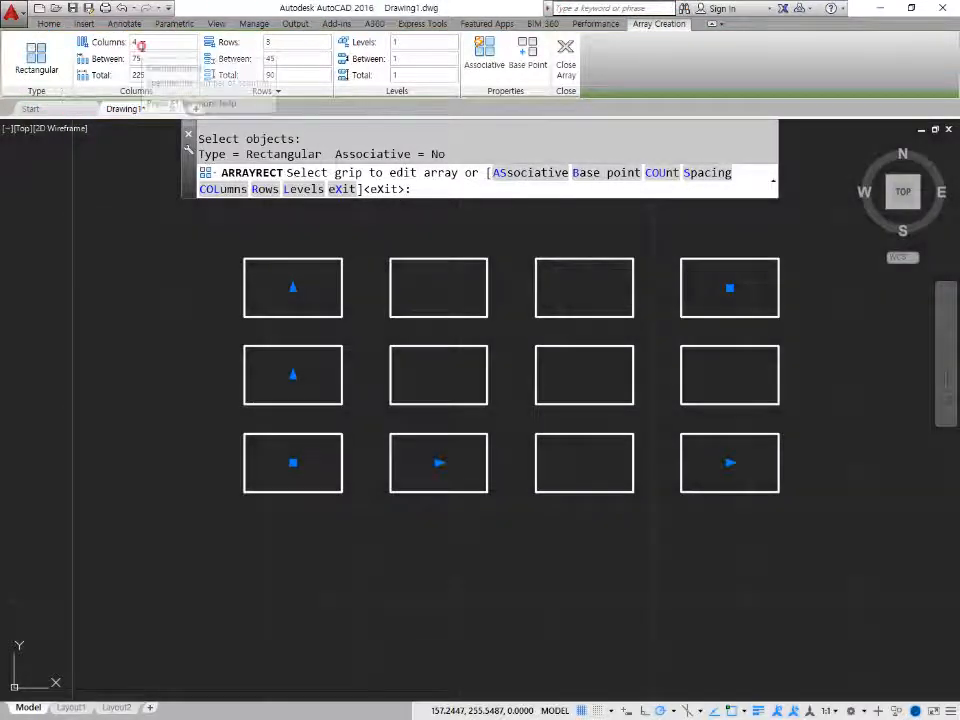
left_click(277, 41)
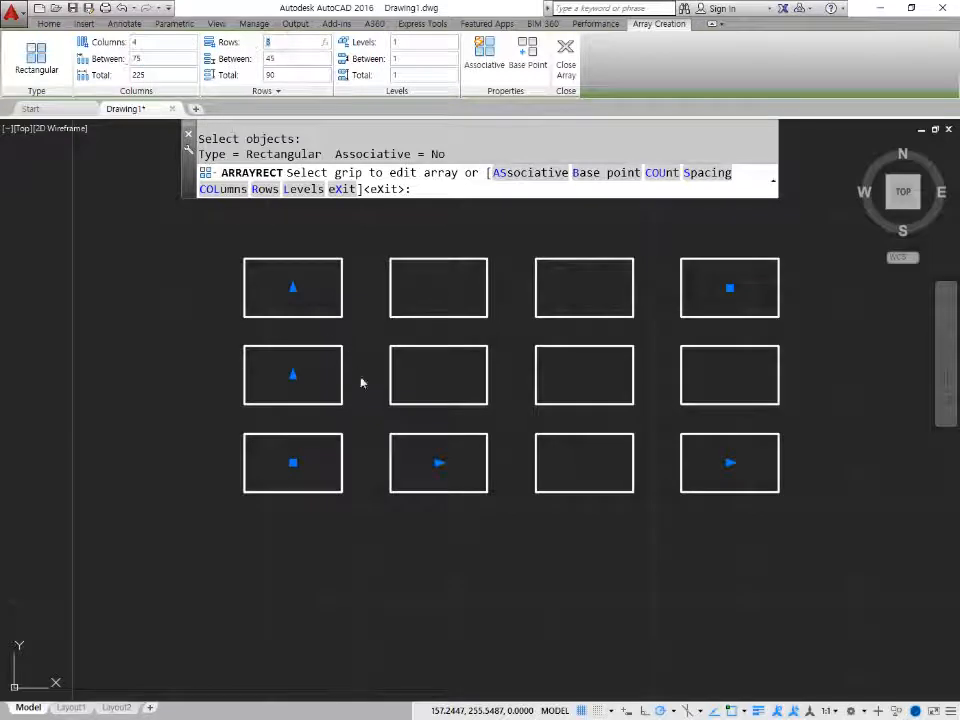
mouse_move(295, 237)
left_mouse_down()
mouse_move(302, 446)
mouse_move(293, 492)
left_mouse_up()
mouse_move(435, 248)
left_mouse_down()
mouse_move(448, 440)
mouse_move(439, 481)
left_mouse_up()
left_click_drag(583, 255, 593, 455)
left_click_drag(712, 248, 731, 455)
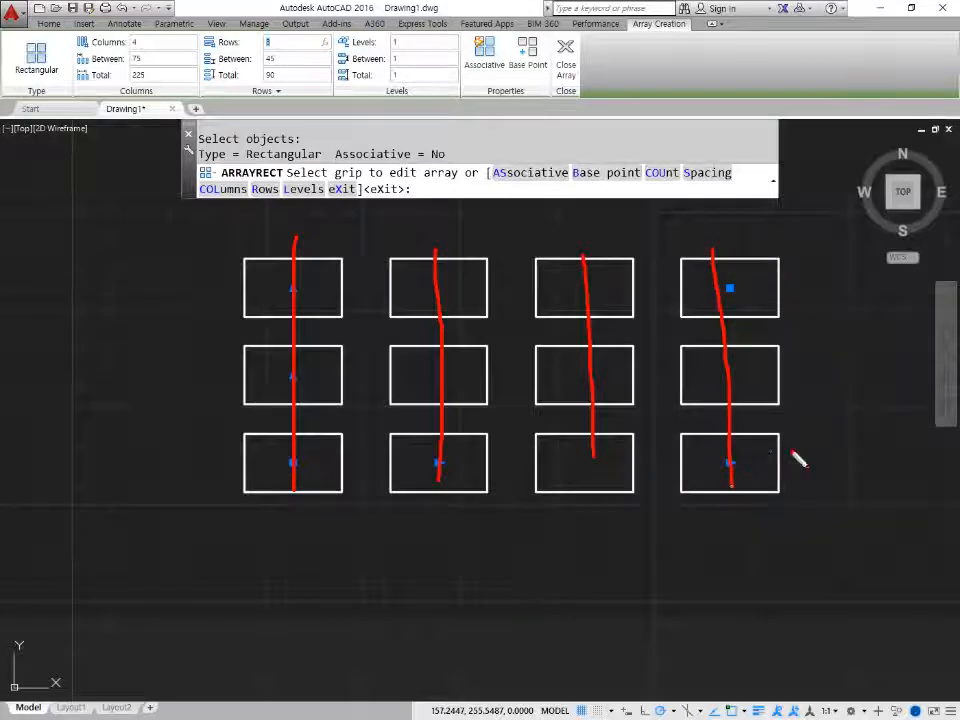
key("e")
left_click_drag(437, 477, 739, 465)
mouse_move(748, 354)
left_mouse_down()
mouse_move(396, 392)
mouse_move(186, 394)
left_mouse_up()
mouse_move(300, 300)
left_mouse_down()
mouse_move(606, 313)
mouse_move(712, 288)
left_mouse_up()
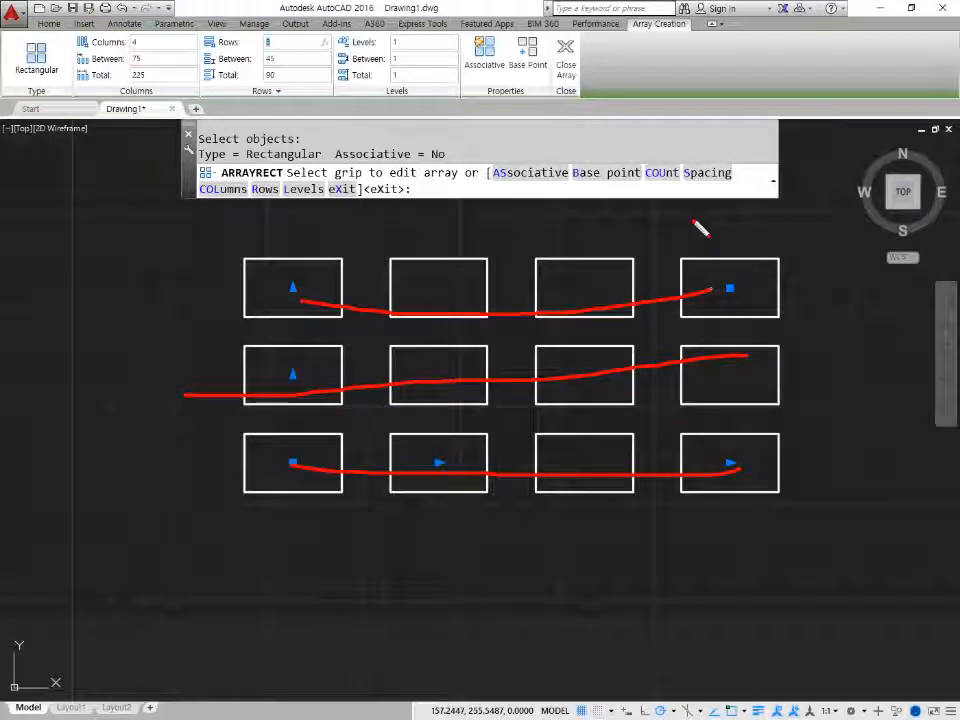
key("e")
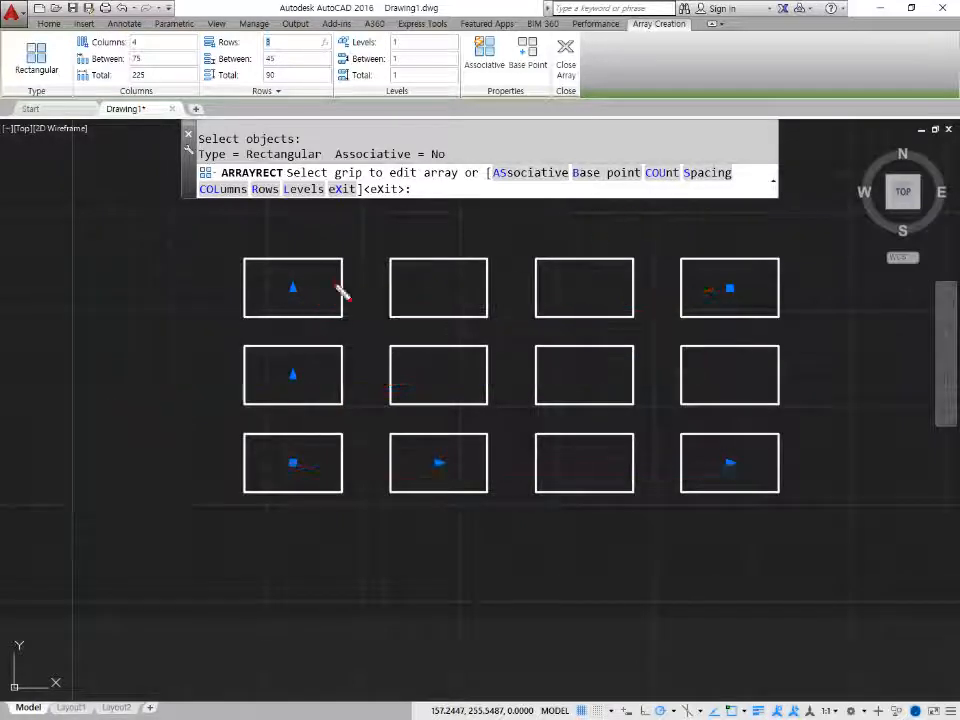
left_click_drag(285, 258, 290, 452)
left_click_drag(436, 266, 450, 458)
mouse_move(573, 272)
left_mouse_down()
mouse_move(590, 345)
mouse_move(593, 432)
left_mouse_up()
left_click_drag(754, 268, 778, 452)
key("e")
left_click_drag(289, 461, 690, 461)
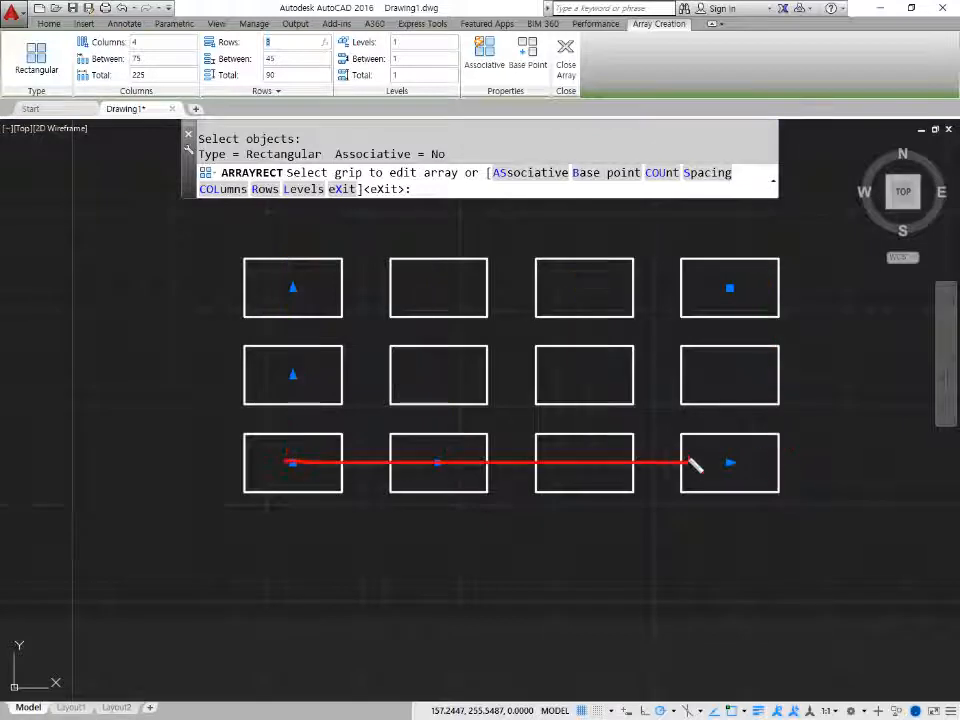
left_click_drag(291, 404, 690, 380)
left_click_drag(266, 294, 731, 289)
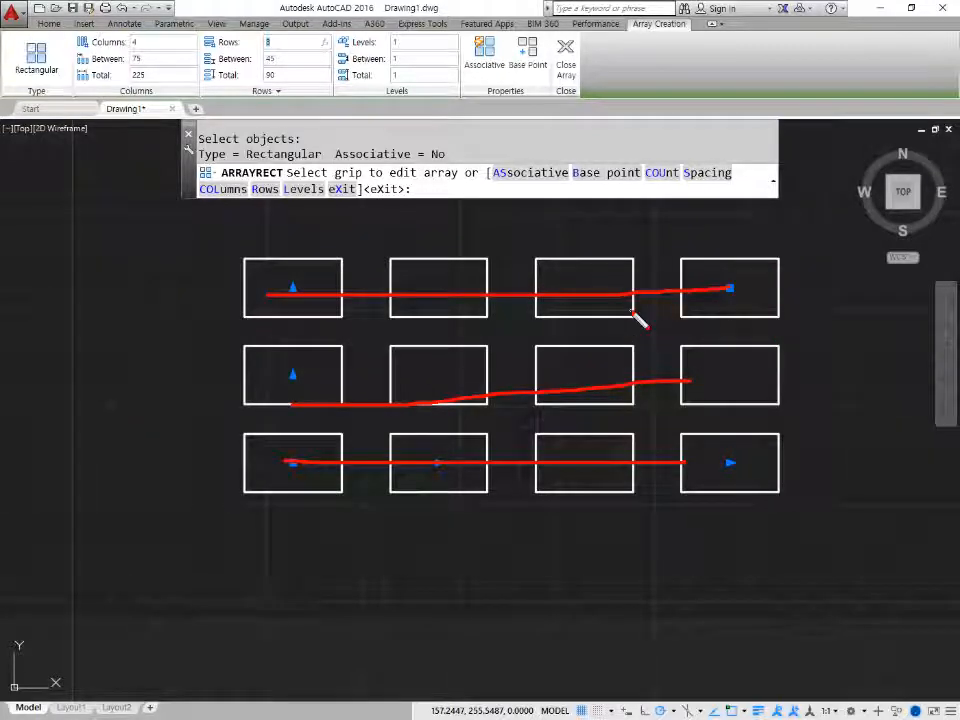
key("e")
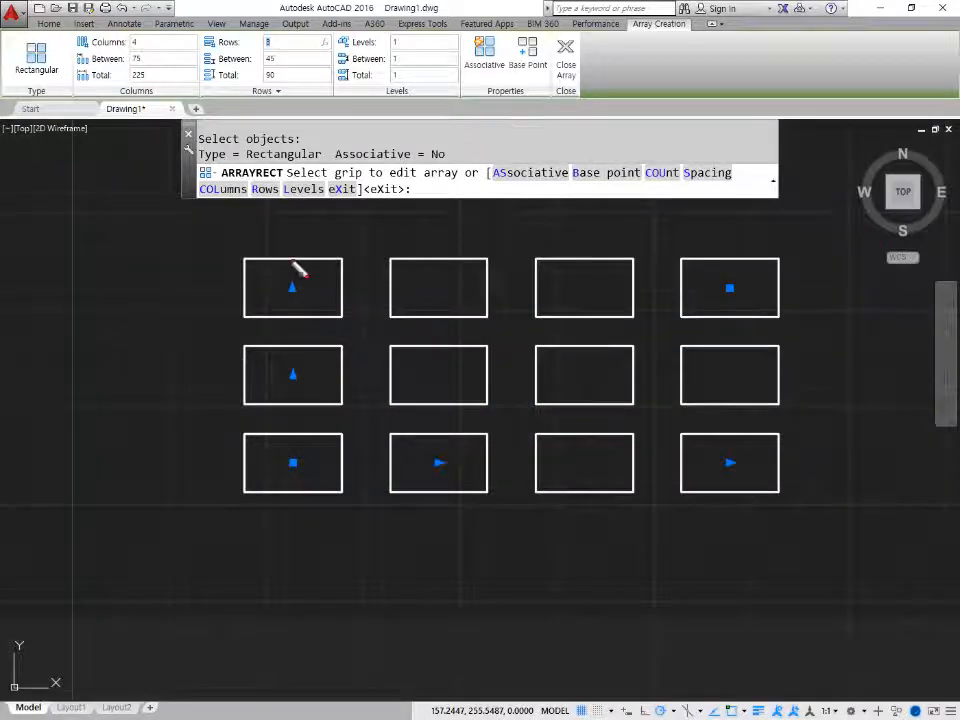
left_click_drag(290, 243, 321, 505)
left_click_drag(428, 306, 428, 461)
left_click_drag(567, 321, 592, 423)
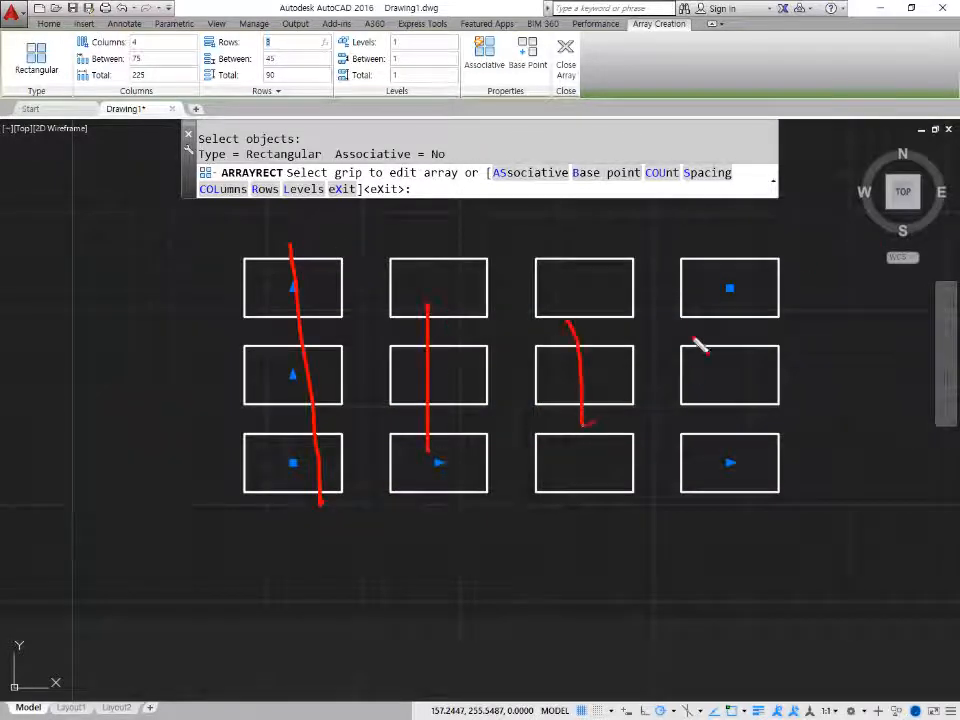
mouse_move(686, 300)
left_mouse_down()
mouse_move(705, 447)
mouse_move(358, 448)
left_mouse_up()
left_click_drag(675, 363, 338, 358)
left_click_drag(638, 277, 285, 290)
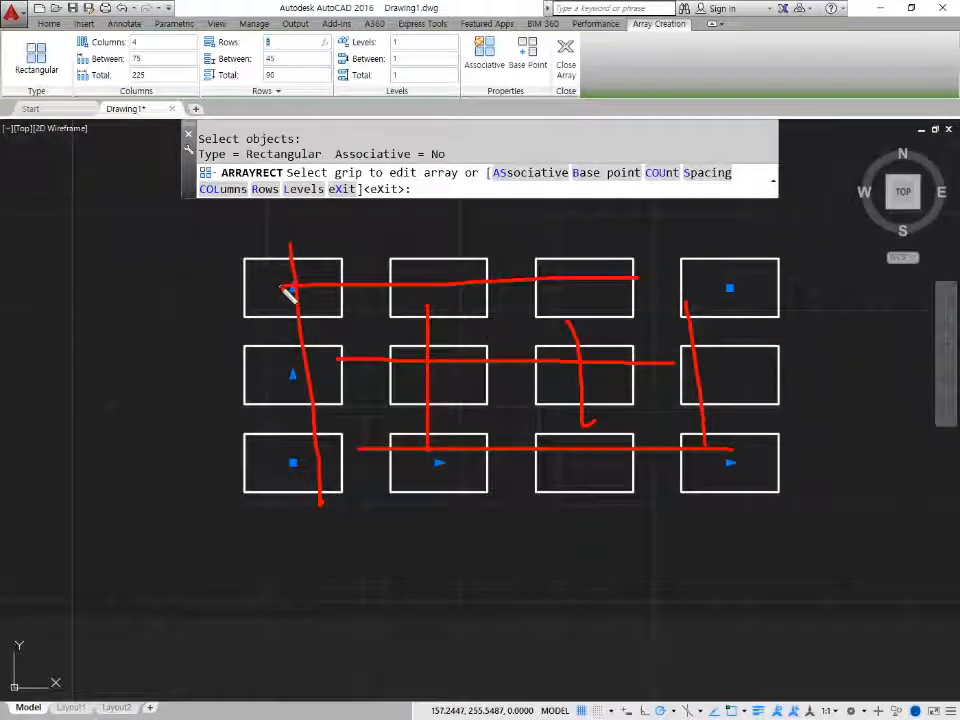
key("Escape")
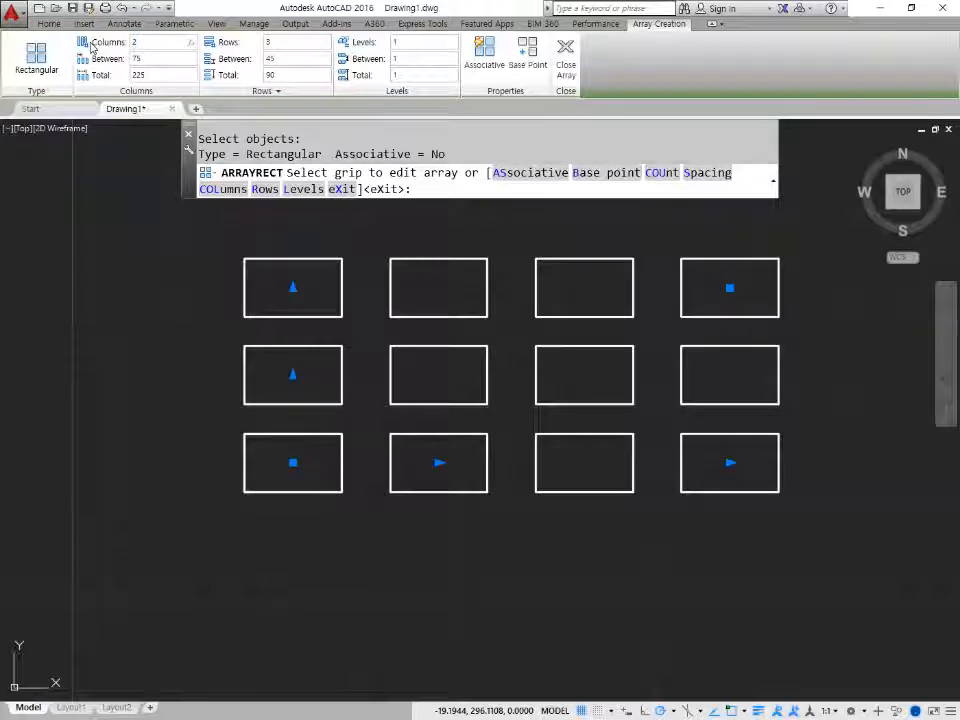
Try 2 columns for the rectangular array and settle on a column count of 5.
key("Return")
left_click(166, 75)
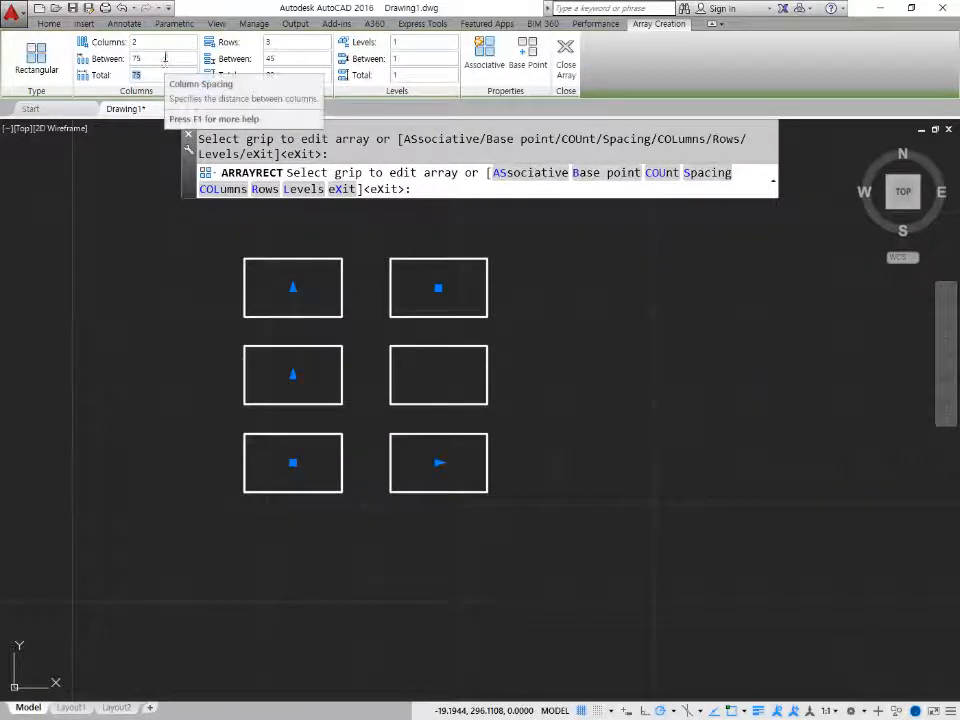
type("5")
key("Return")
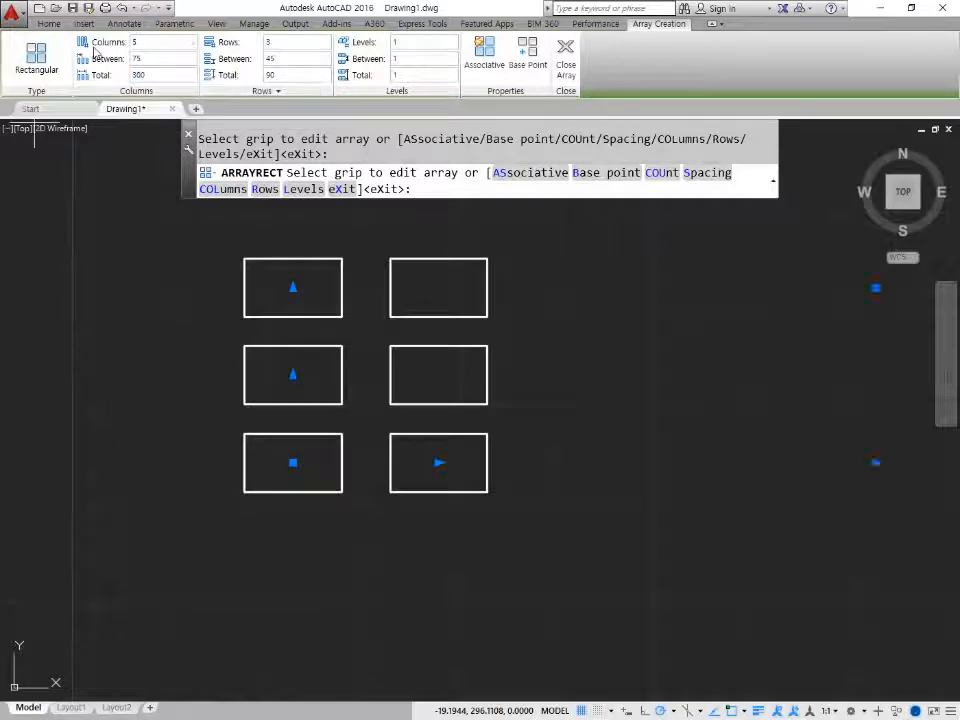
Set the rectangular array's row count to 10.
scroll(484, 383, "down", 2)
middle_click_drag(484, 383, 401, 478)
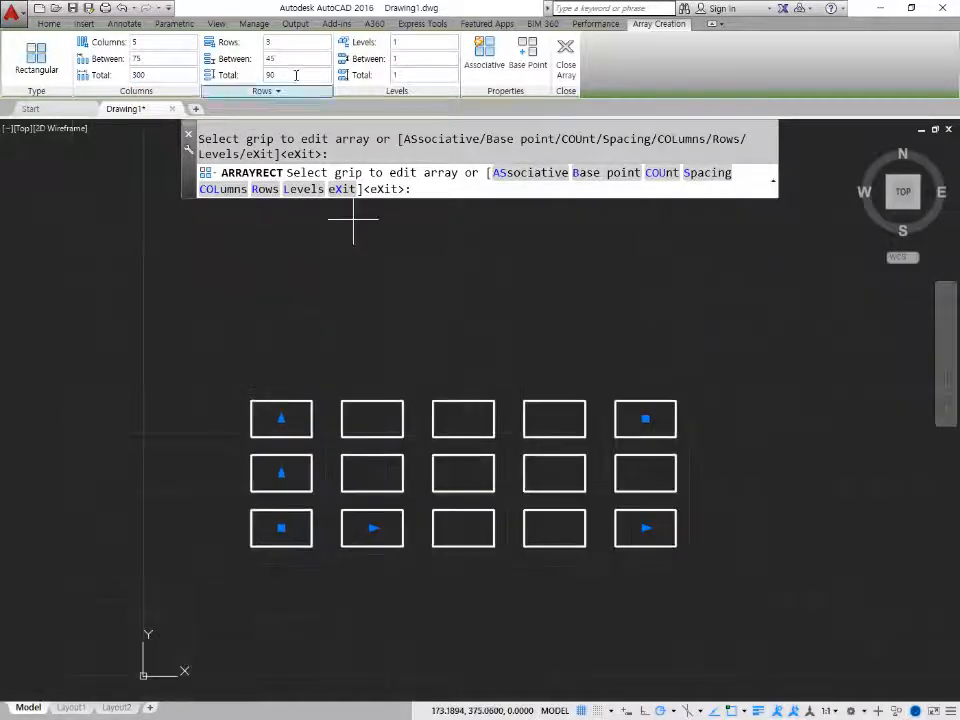
type("10")
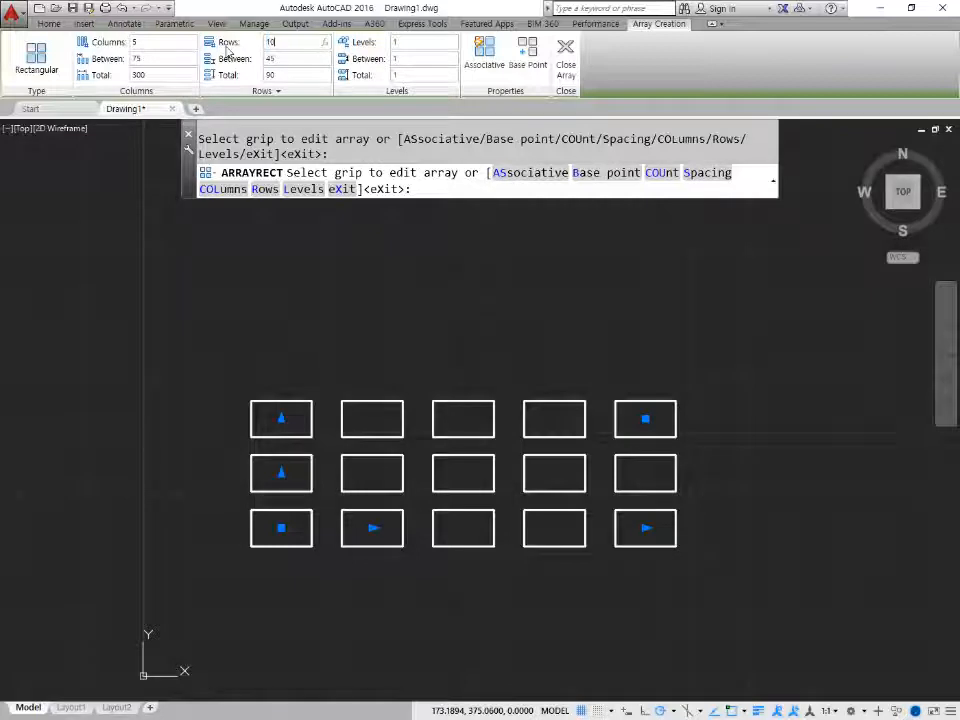
key("Return")
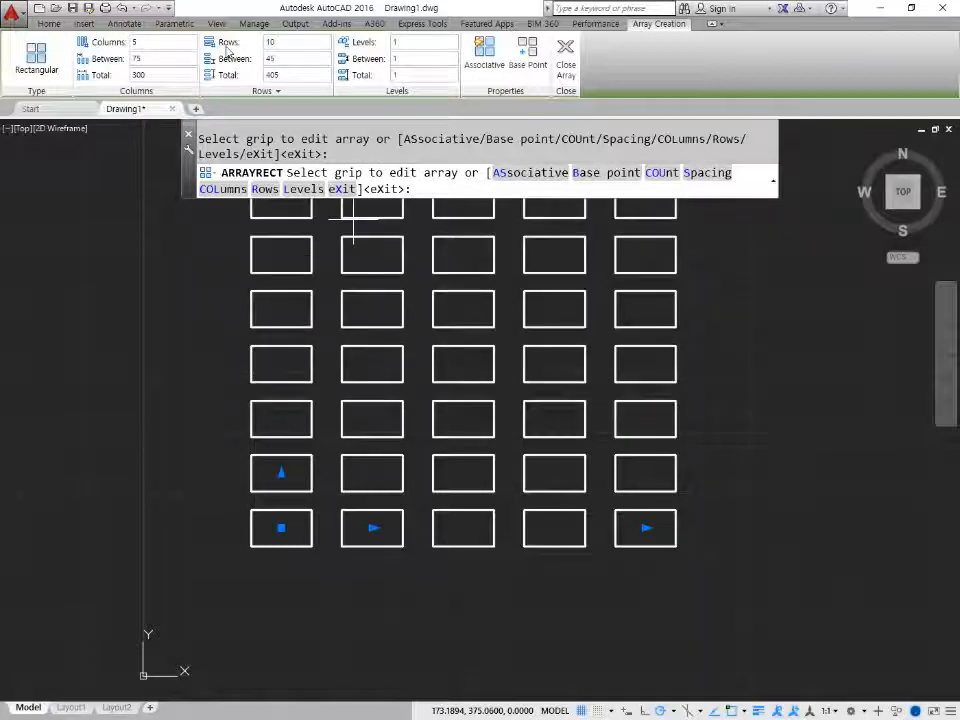
Mark the horizontal gap between the first two bottom-row rectangles with red annotations, then clear the markup.
left_click(158, 59)
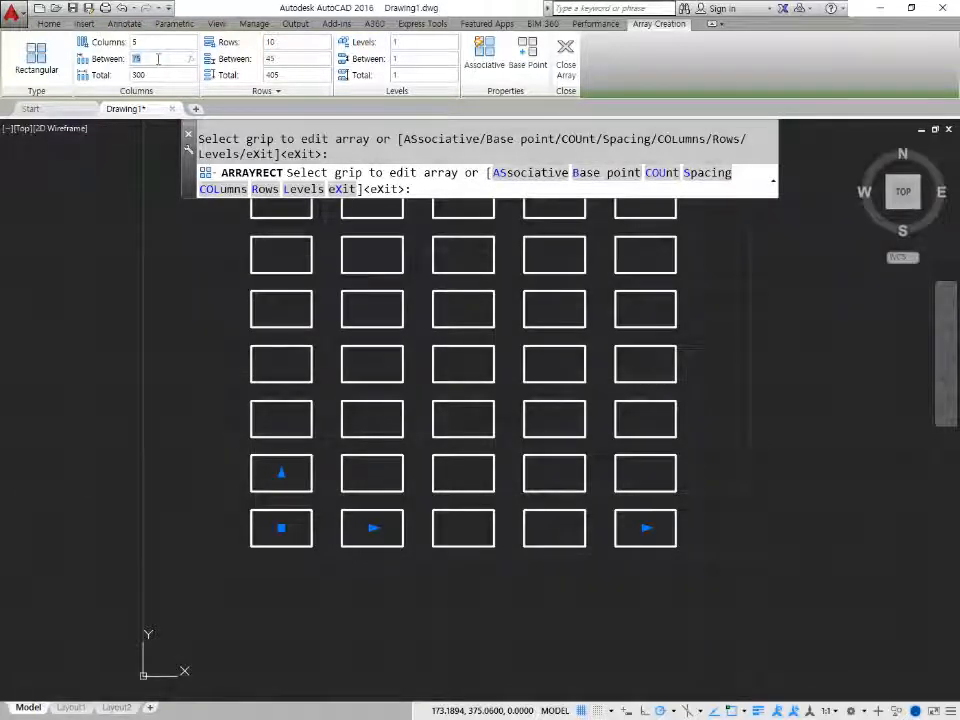
left_click(290, 59)
scroll(315, 565, "up", 8)
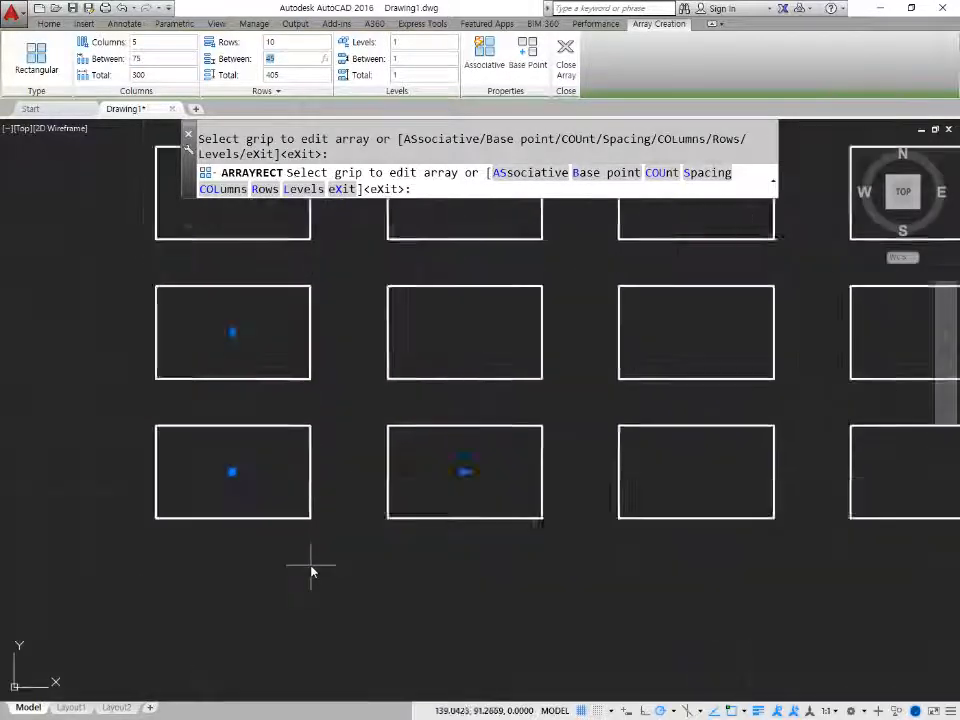
middle_click_drag(313, 564, 425, 593)
scroll(439, 581, "down", 2)
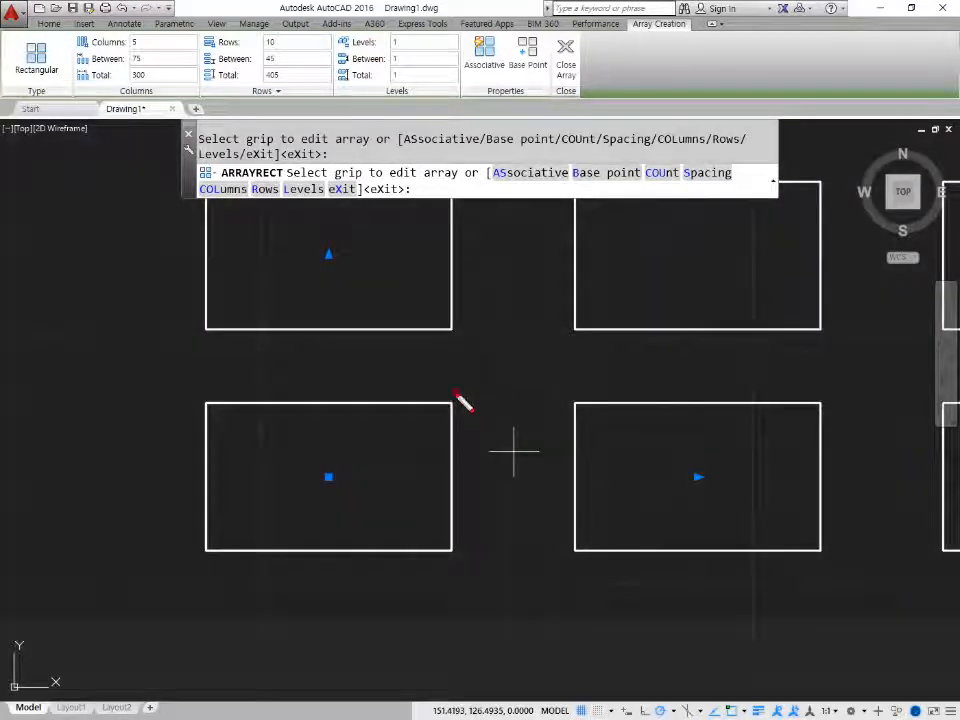
mouse_move(456, 393)
left_mouse_down()
mouse_move(456, 430)
mouse_move(568, 427)
left_mouse_up()
left_click_drag(570, 395, 571, 447)
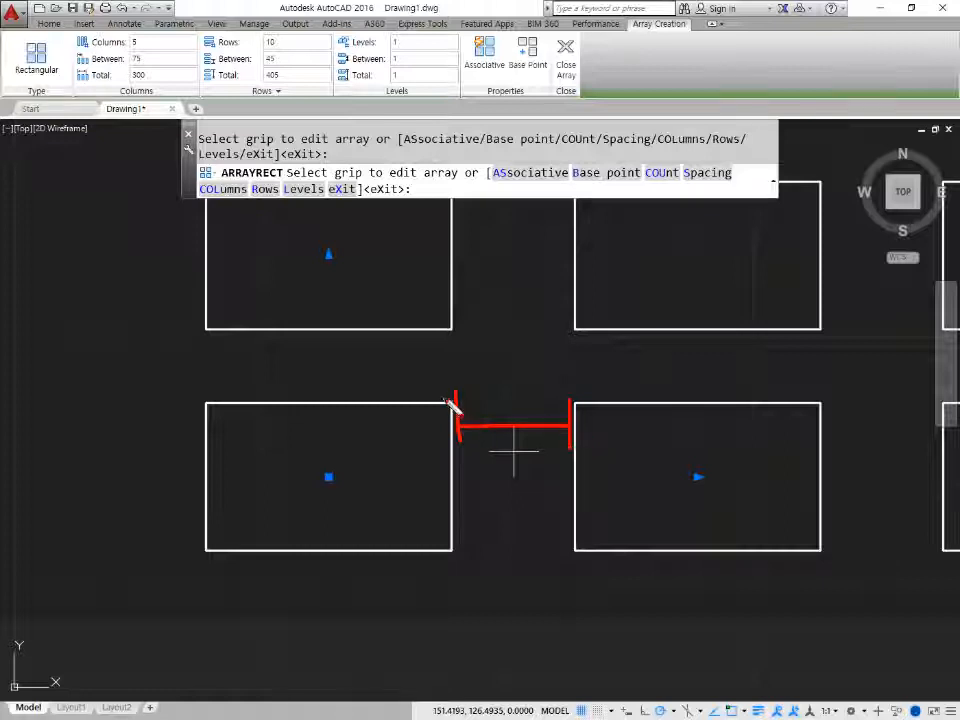
mouse_move(452, 395)
left_mouse_down()
mouse_move(455, 453)
mouse_move(569, 418)
mouse_move(573, 452)
left_mouse_up()
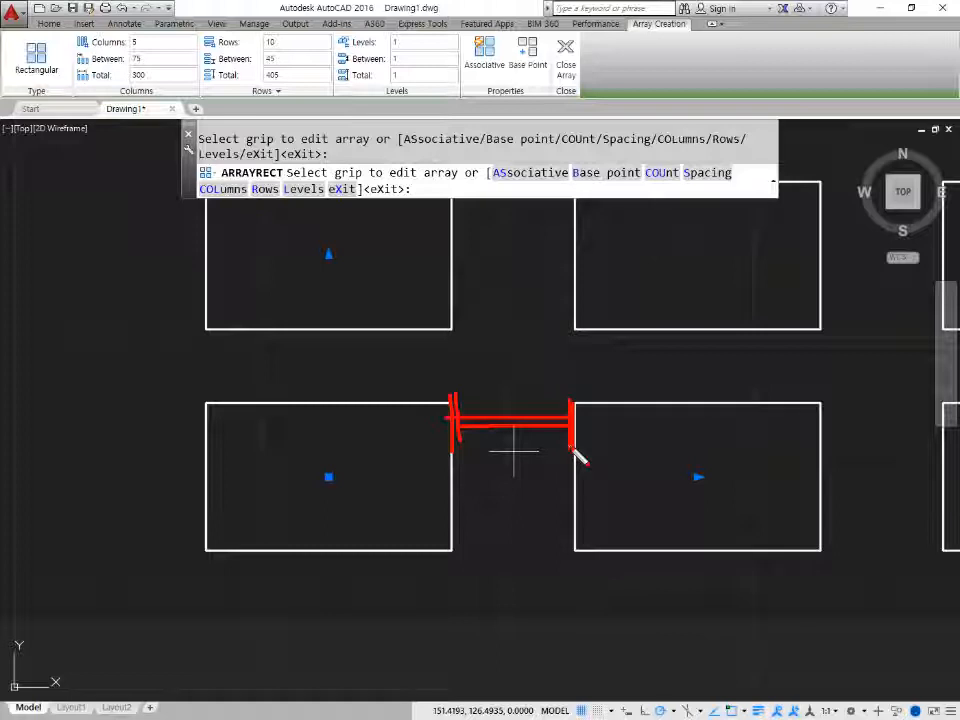
key("e")
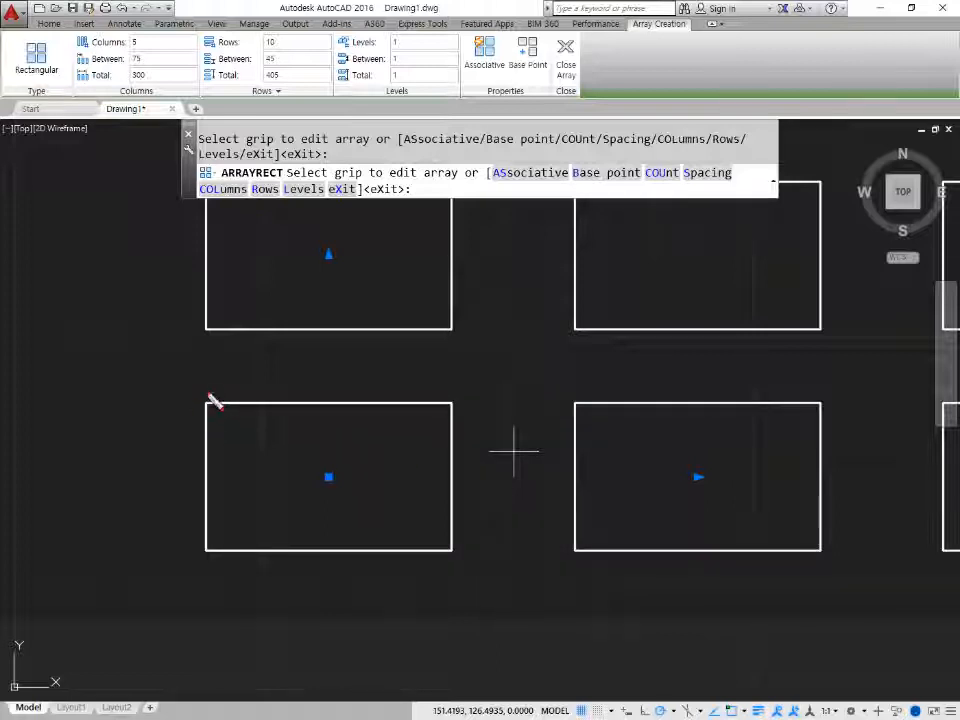
Mark the left edges and the gap of the first two bottom-row rectangles in red, then clear the markup.
left_click_drag(199, 470, 296, 517)
mouse_move(383, 450)
left_mouse_down()
mouse_move(270, 482)
mouse_move(280, 497)
left_mouse_up()
left_click_drag(207, 393, 209, 432)
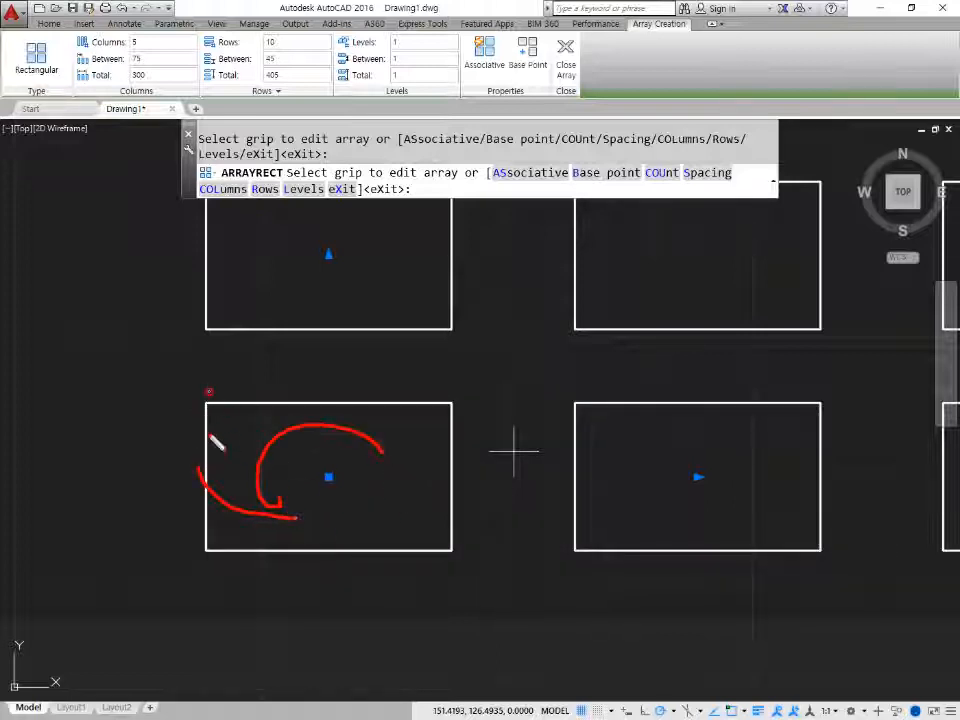
mouse_move(200, 481)
left_mouse_down()
mouse_move(214, 424)
mouse_move(221, 510)
left_mouse_up()
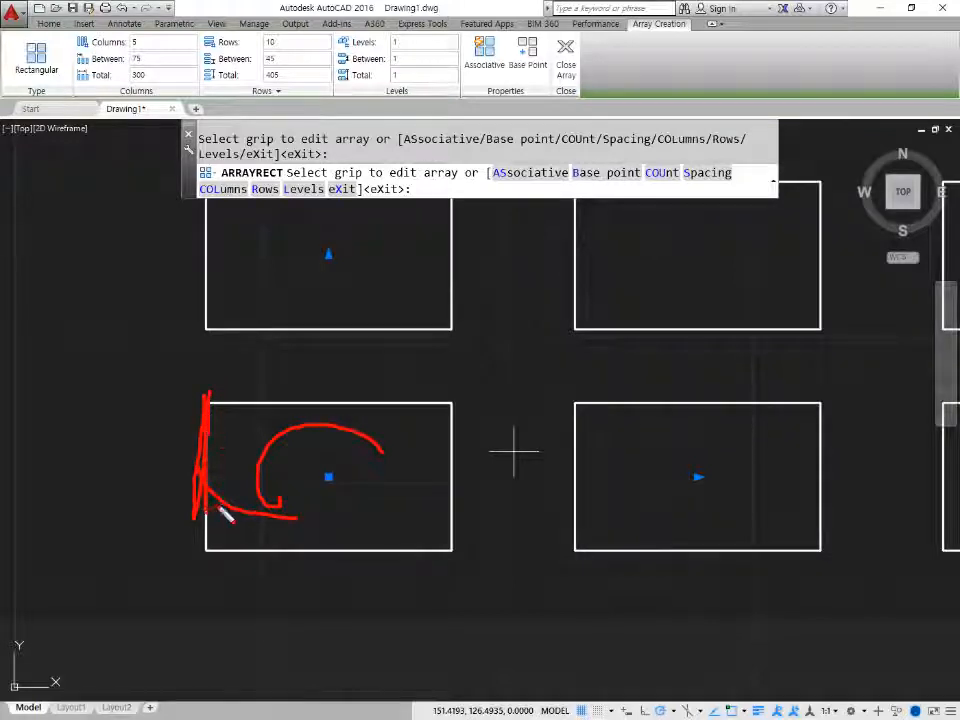
left_click_drag(576, 409, 576, 532)
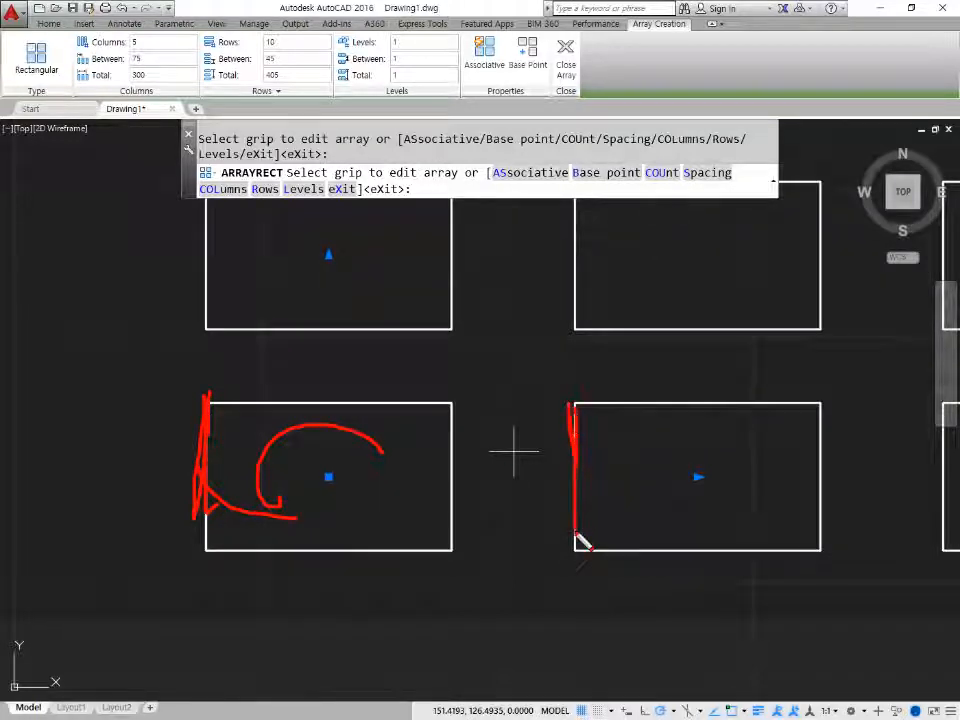
left_click_drag(580, 434, 571, 540)
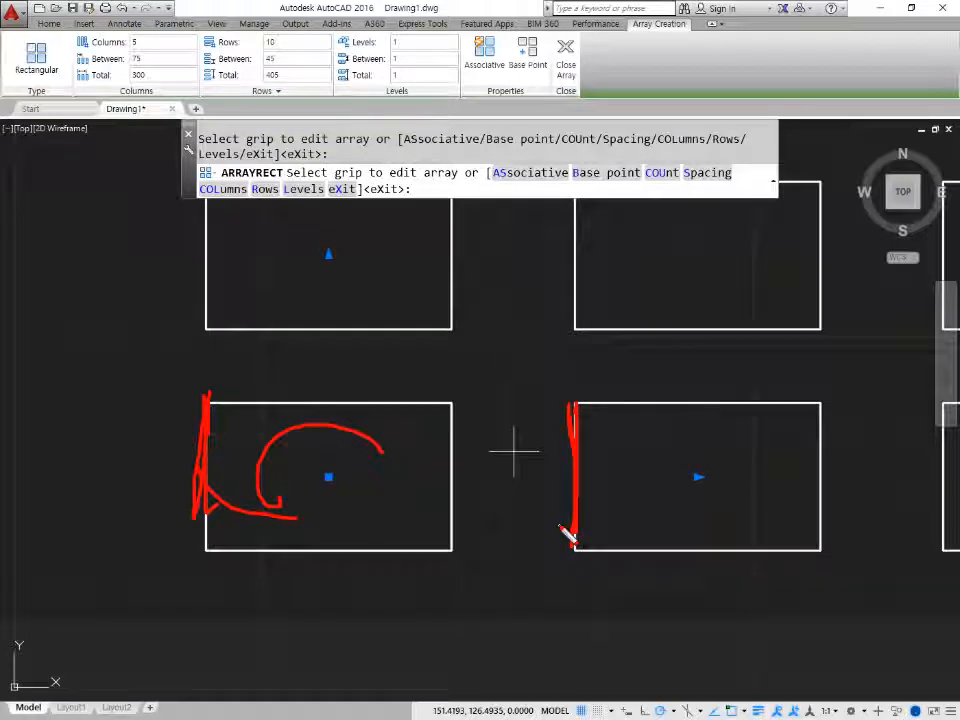
left_click_drag(454, 405, 457, 470)
mouse_move(564, 458)
left_mouse_down()
mouse_move(465, 449)
mouse_move(557, 468)
left_mouse_up()
key("e")
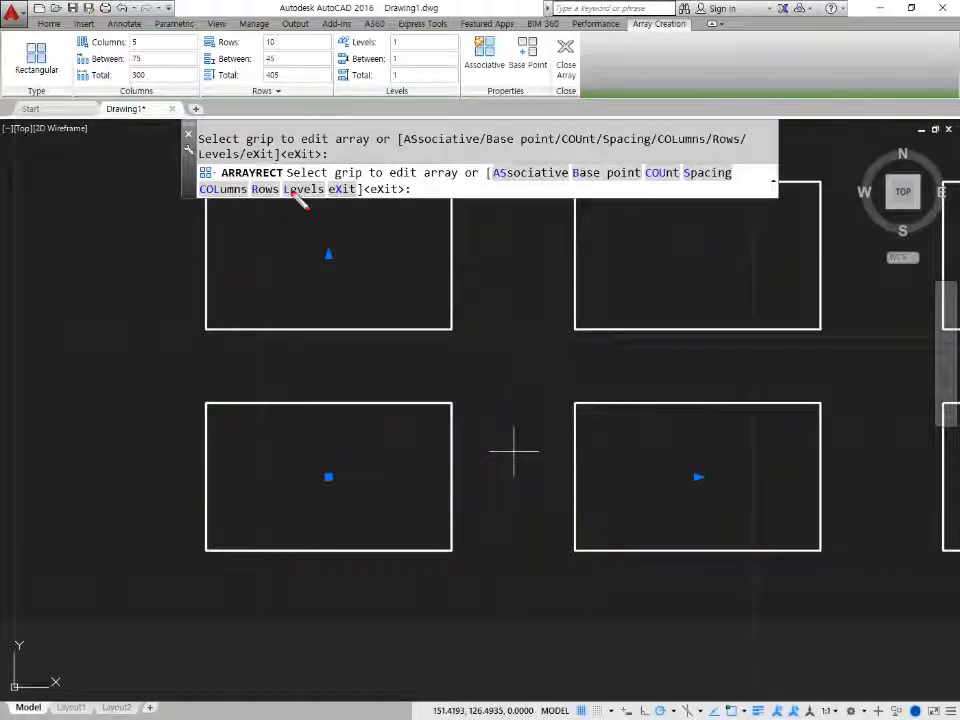
Annotate the rectangle width and column gap as 50 each, circle the column spacing value, and exit the markup.
left_click_drag(208, 397, 208, 520)
mouse_move(574, 403)
left_mouse_down()
mouse_move(575, 520)
mouse_move(570, 510)
left_mouse_up()
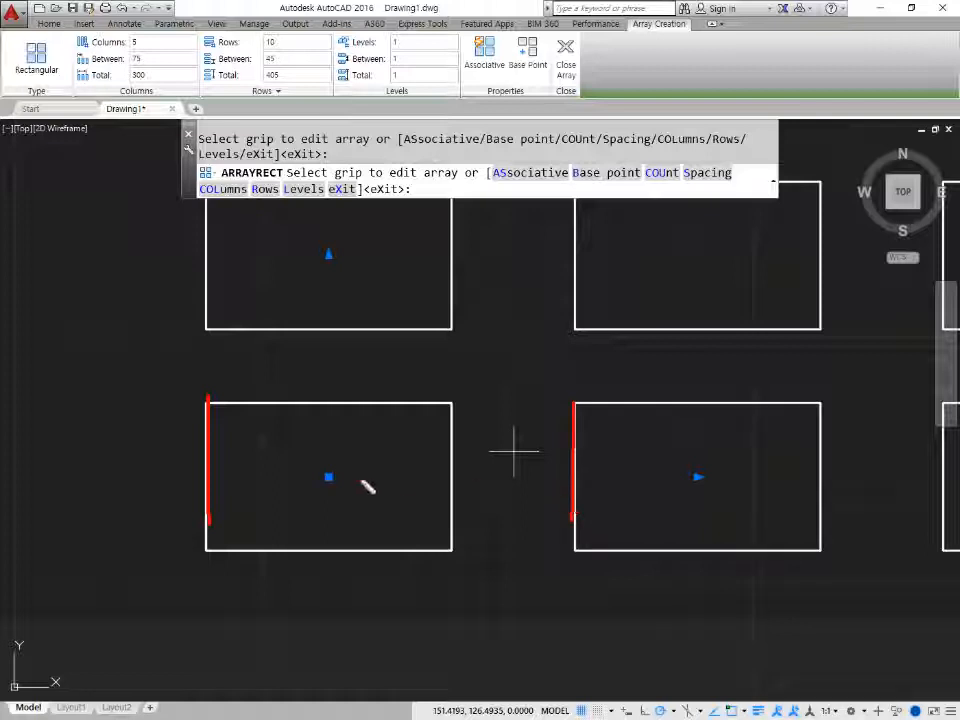
mouse_move(210, 438)
left_mouse_down()
mouse_move(428, 460)
mouse_move(443, 449)
mouse_move(411, 462)
mouse_move(215, 462)
left_mouse_up()
mouse_move(321, 377)
left_mouse_down()
mouse_move(318, 409)
mouse_move(298, 422)
mouse_move(332, 403)
left_mouse_up()
mouse_move(338, 401)
left_mouse_down()
mouse_move(338, 425)
mouse_move(338, 399)
left_mouse_up()
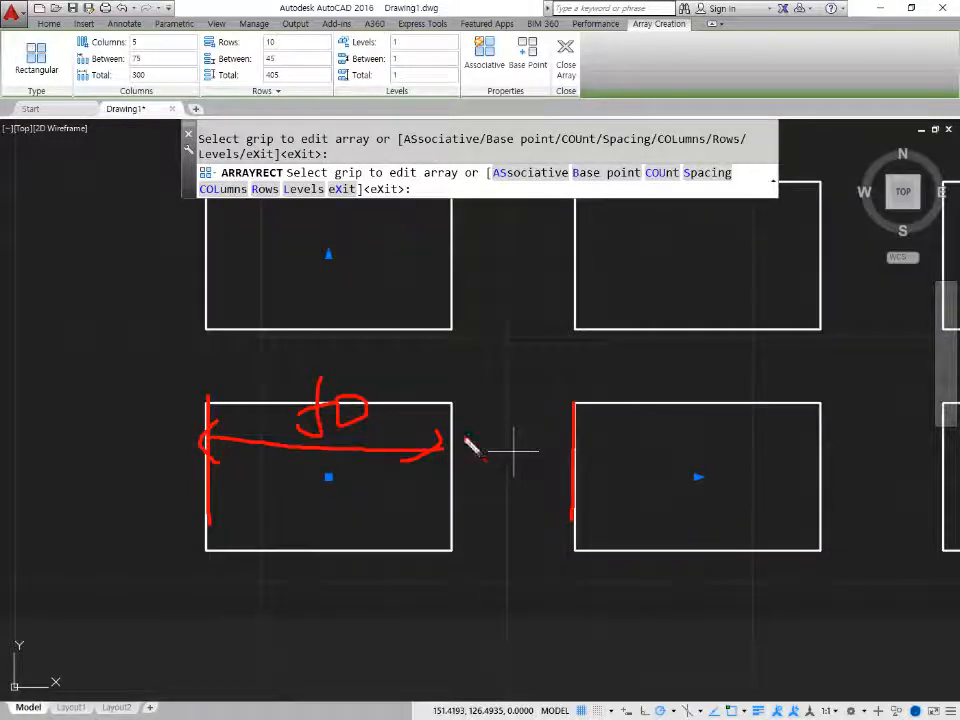
left_click_drag(469, 447, 576, 450)
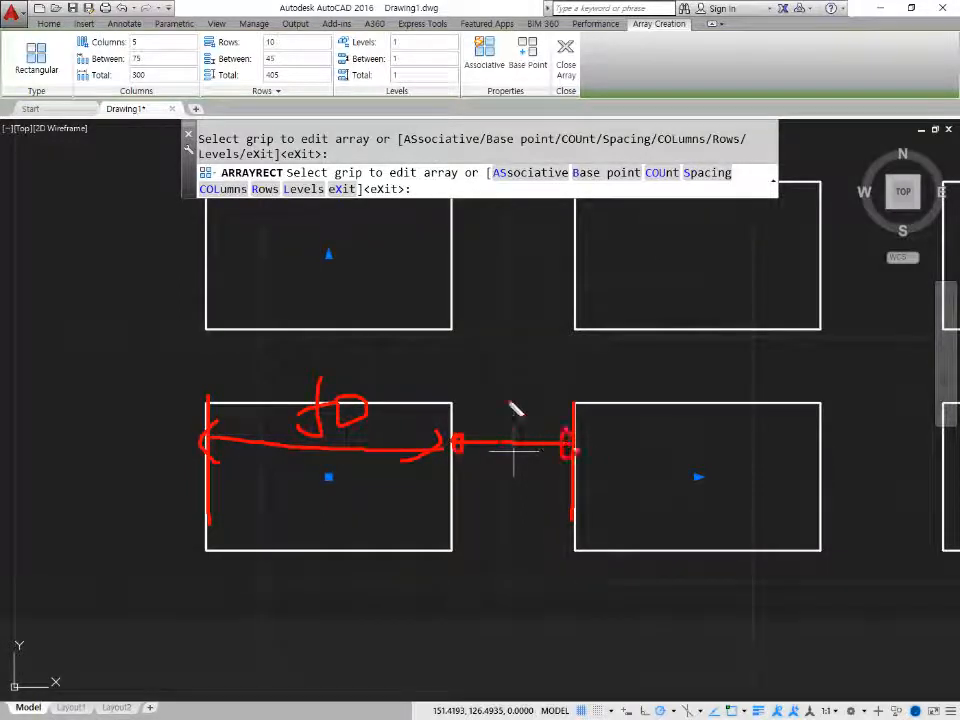
mouse_move(507, 382)
left_mouse_down()
mouse_move(506, 427)
mouse_move(489, 418)
left_mouse_up()
mouse_move(505, 396)
left_mouse_down()
mouse_move(527, 387)
mouse_move(541, 407)
left_mouse_up()
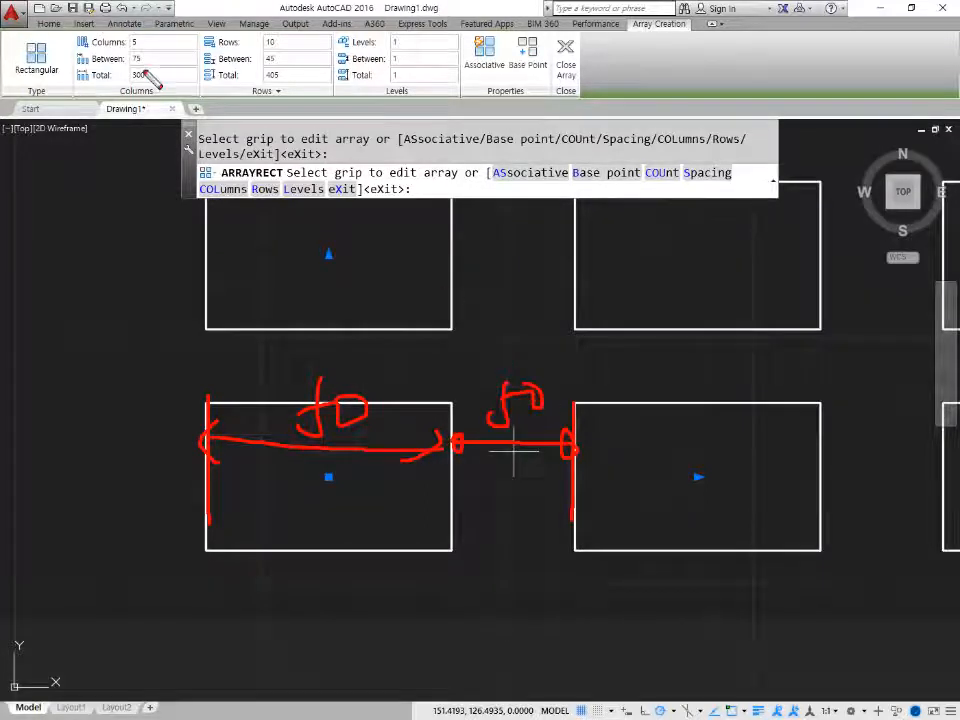
mouse_move(148, 46)
left_mouse_down()
mouse_move(130, 76)
mouse_move(160, 52)
left_mouse_up()
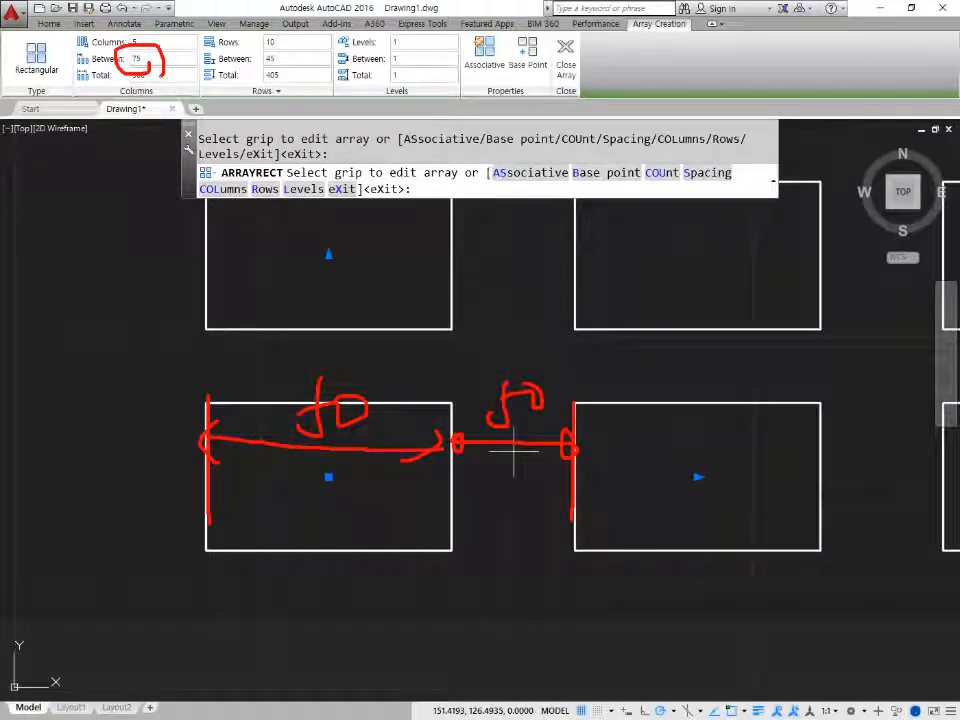
key("Escape")
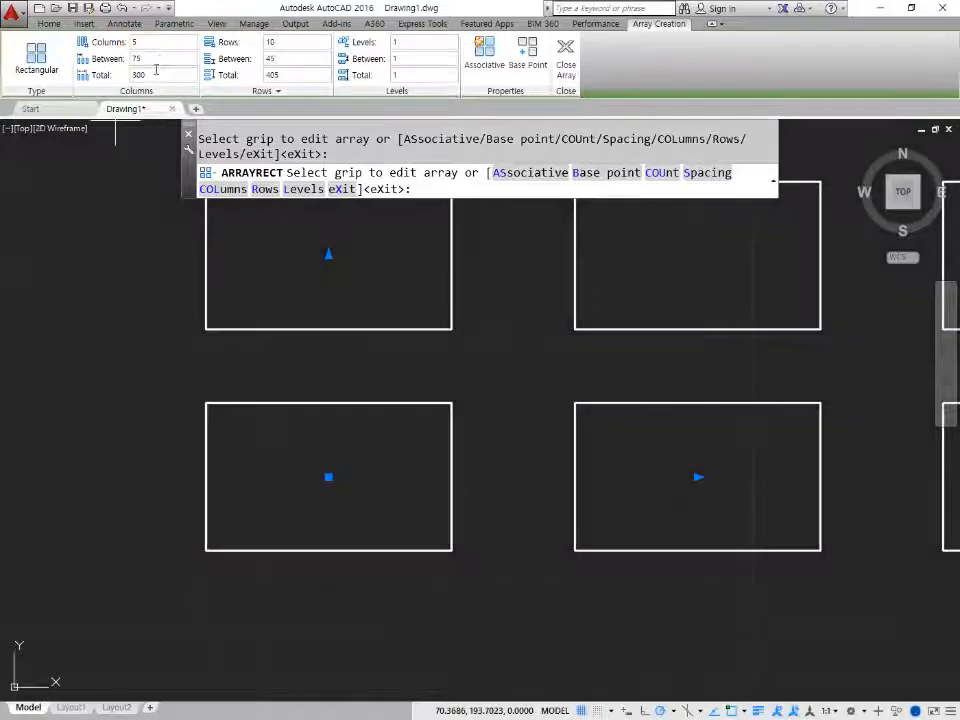
Set the spacing between the rectangular array's columns to 100.
left_click_drag(153, 61, 95, 67)
type("100")
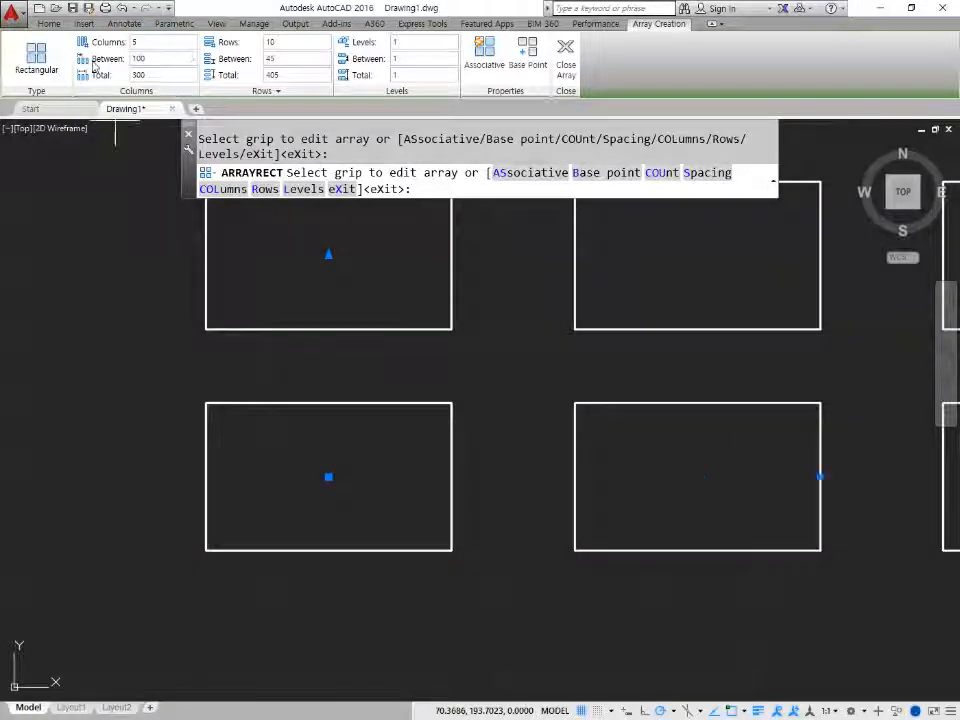
key("Return")
scroll(611, 369, "down", 2)
middle_click_drag(582, 376, 480, 394)
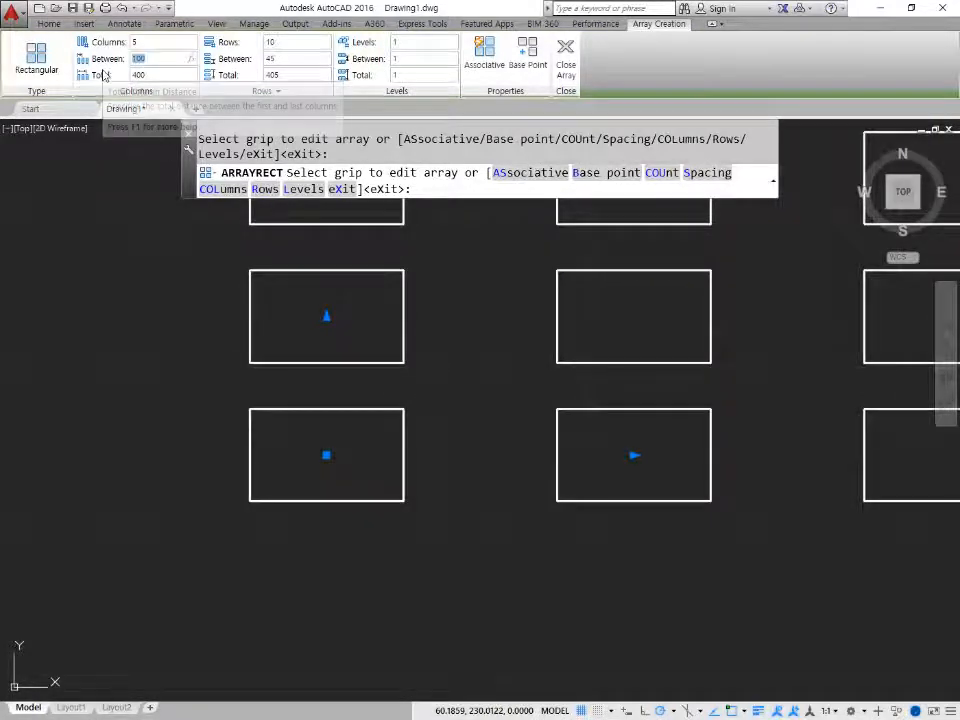
Try a column spacing of 50 for the array, then set it back to 100.
type("50")
key("Return")
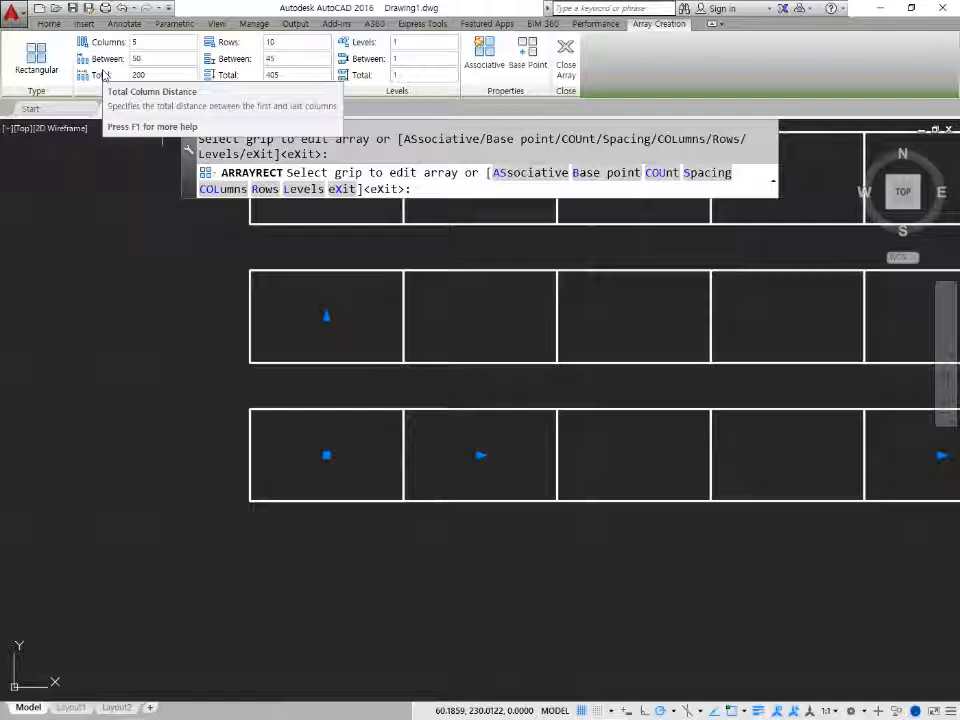
left_click(162, 58)
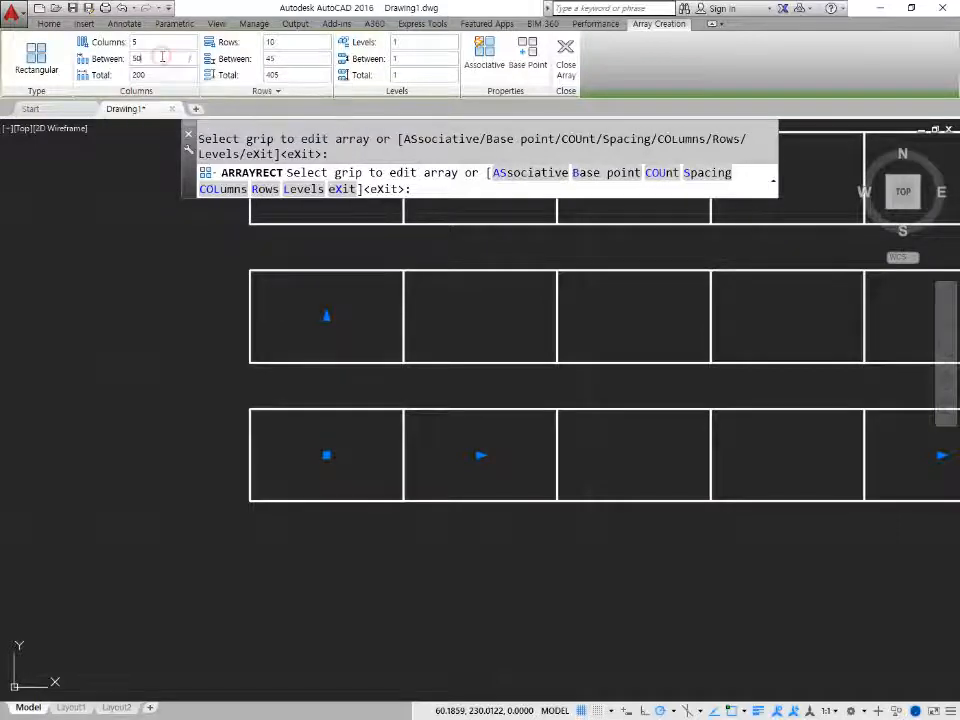
type("100")
key("Return")
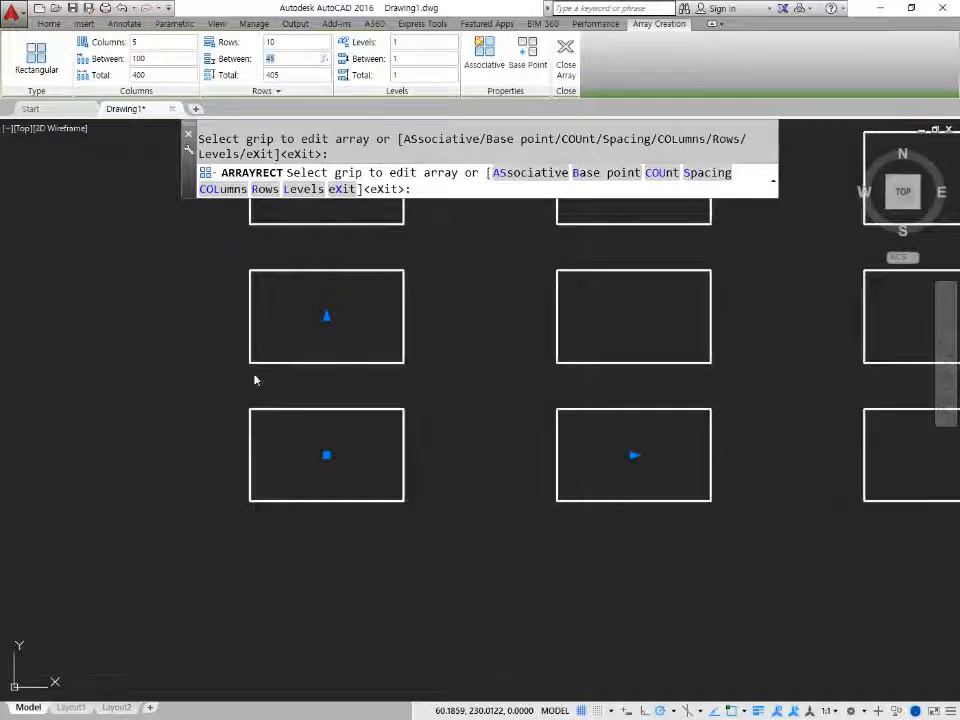
Set the spacing between the rectangular array's rows to 60.
middle_click_drag(255, 379, 274, 443)
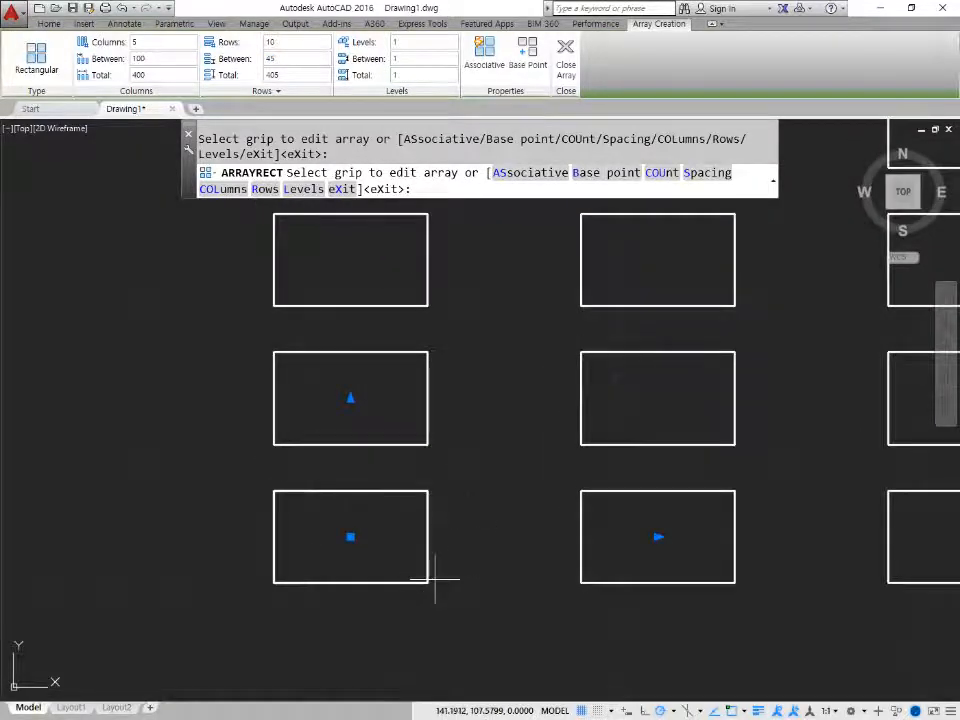
left_click(266, 58)
type("6")
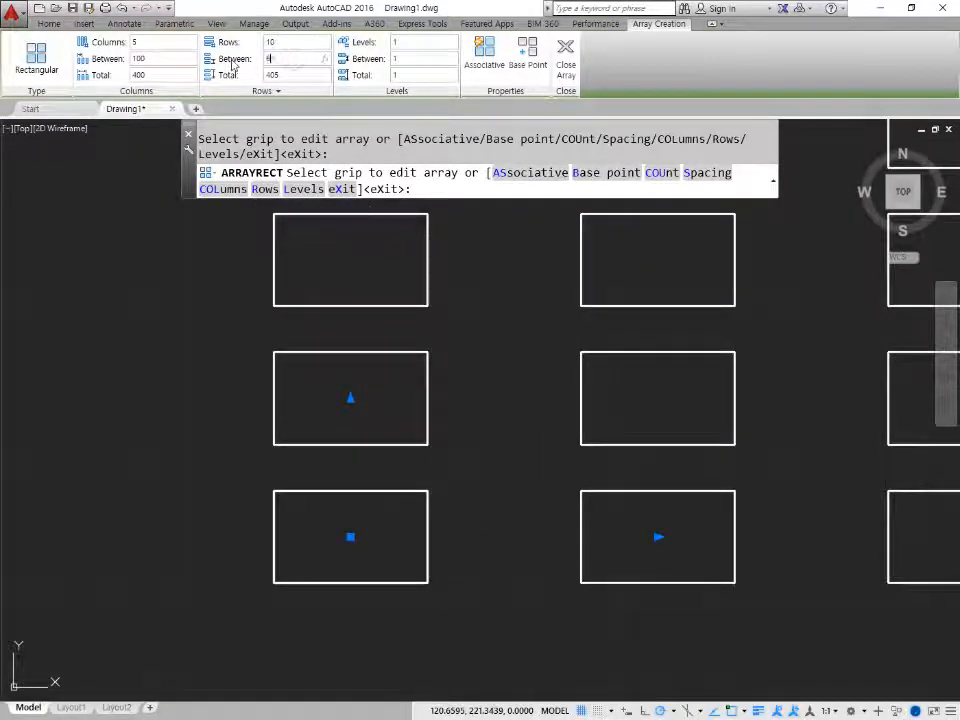
type("0")
key("Return")
scroll(343, 377, "down", 4)
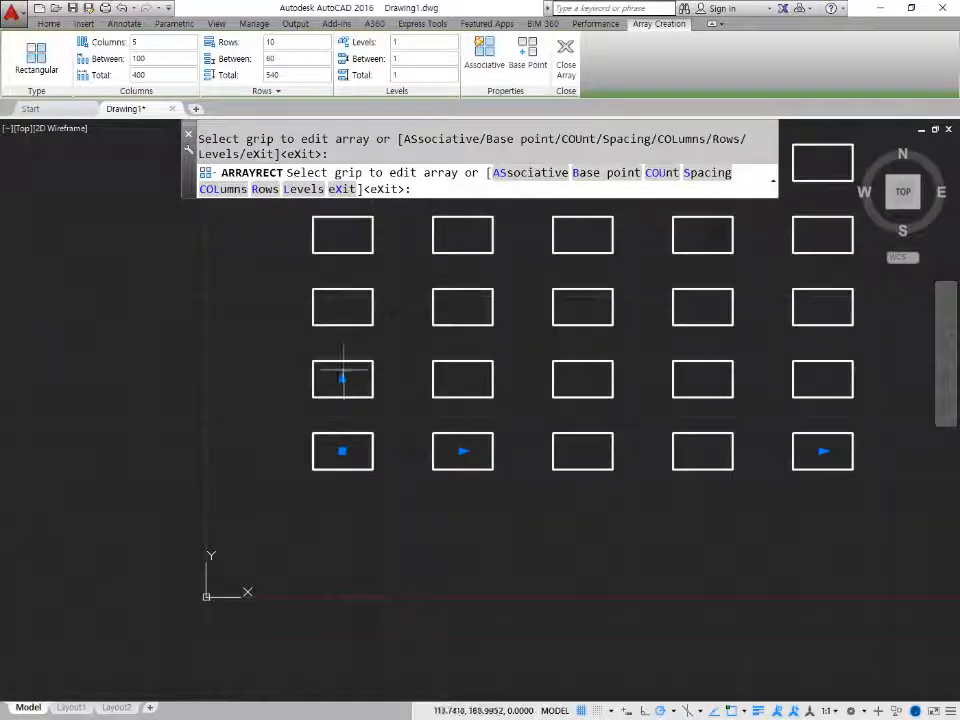
scroll(343, 377, "down", 4)
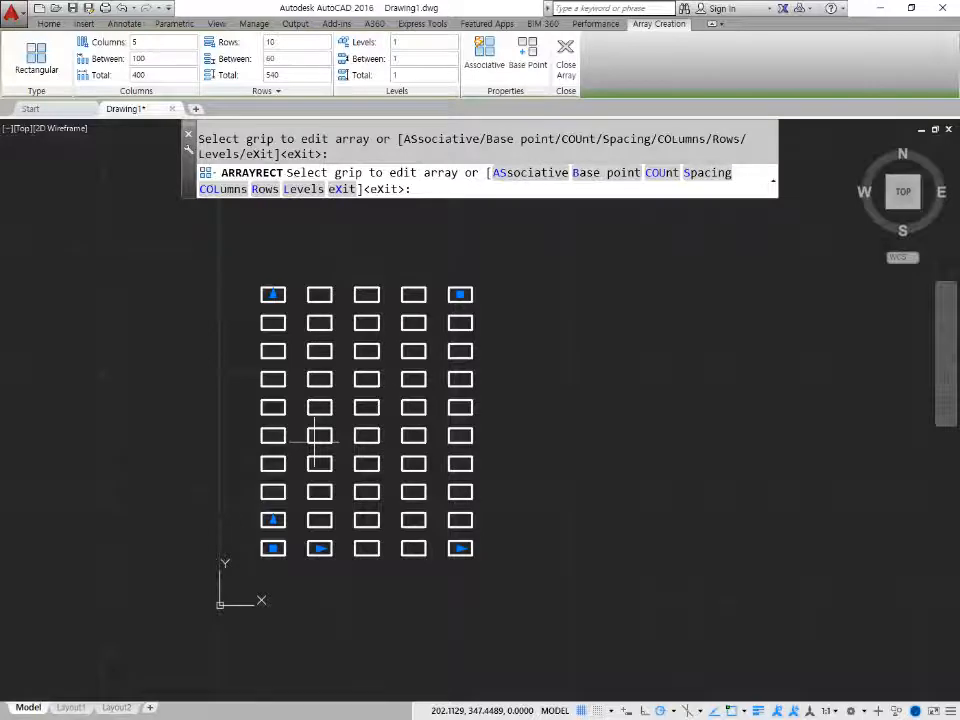
Use the array's count grips to try 4 columns by 11 rows, then return to 5 columns and 10 rows.
left_click(460, 294)
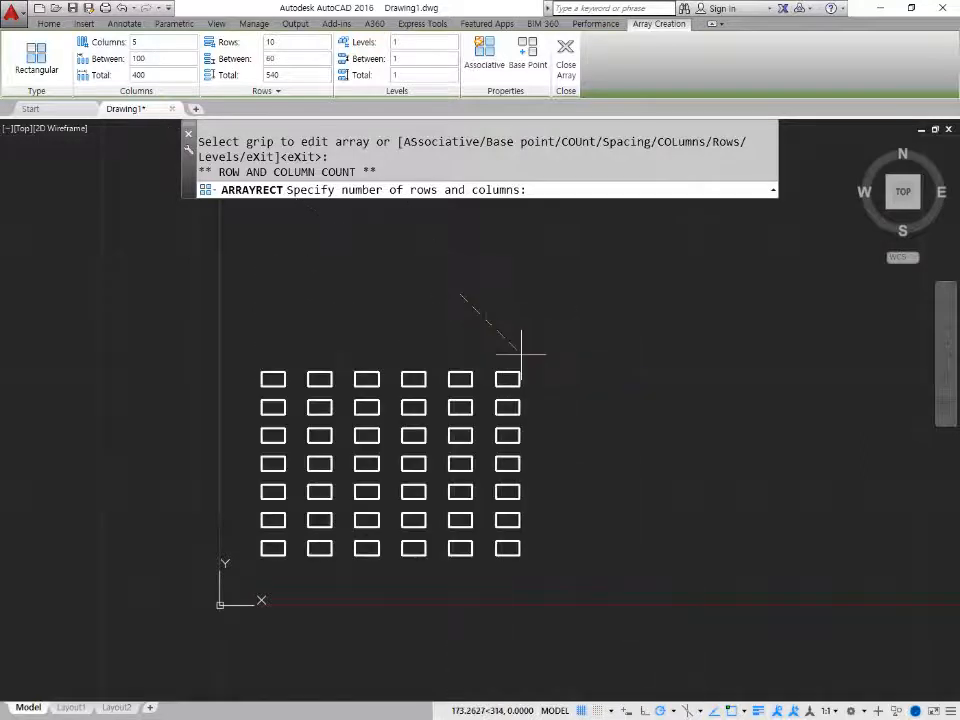
left_click(439, 253)
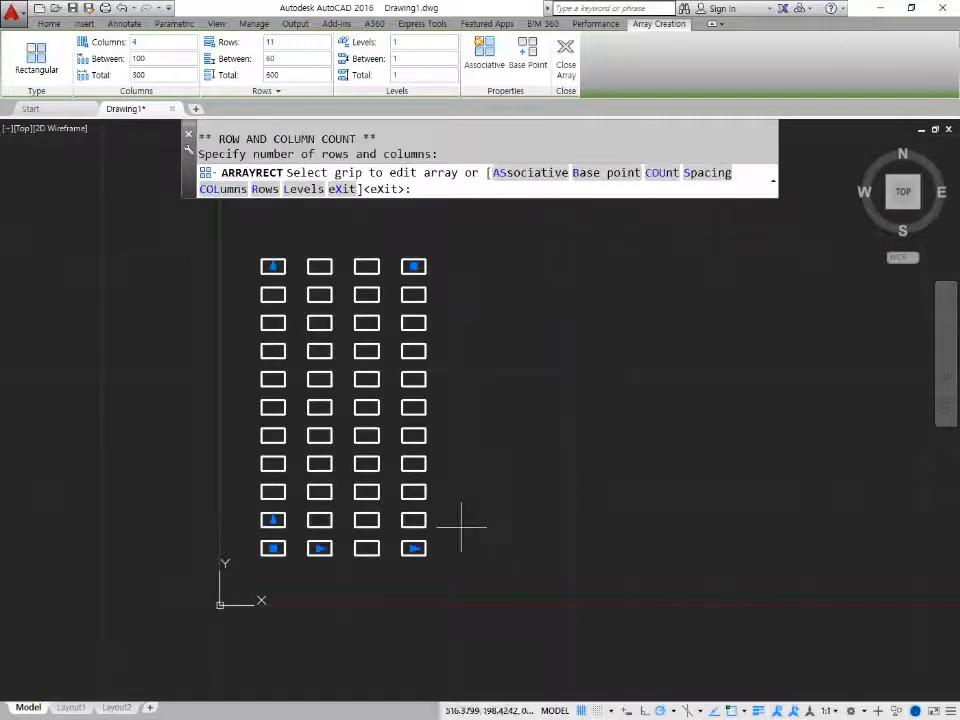
left_click(413, 548)
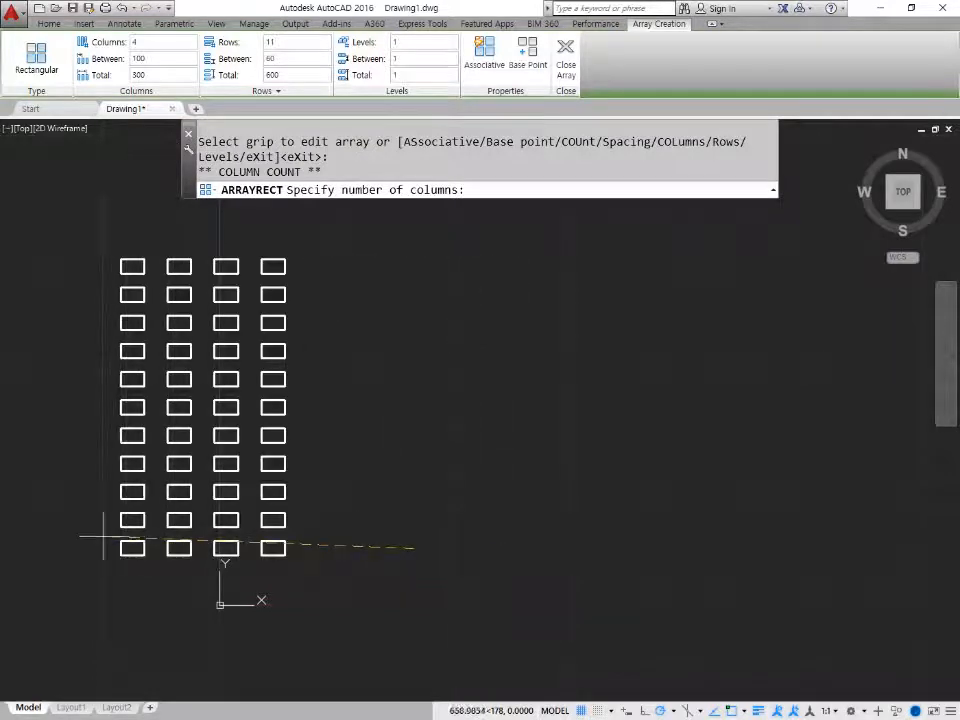
left_click(497, 550)
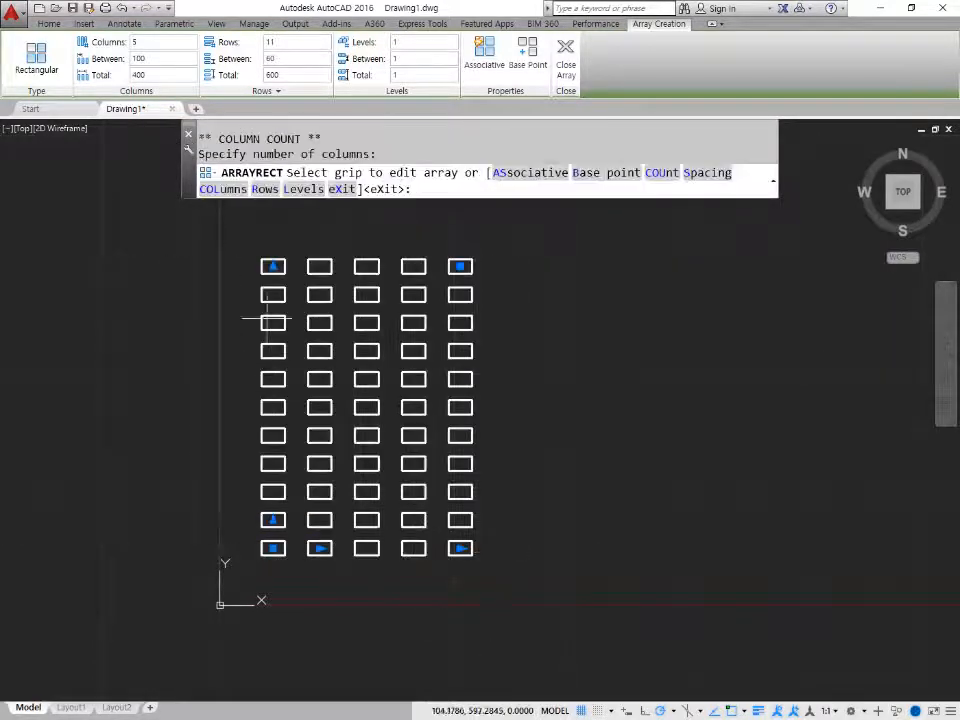
left_click(272, 266)
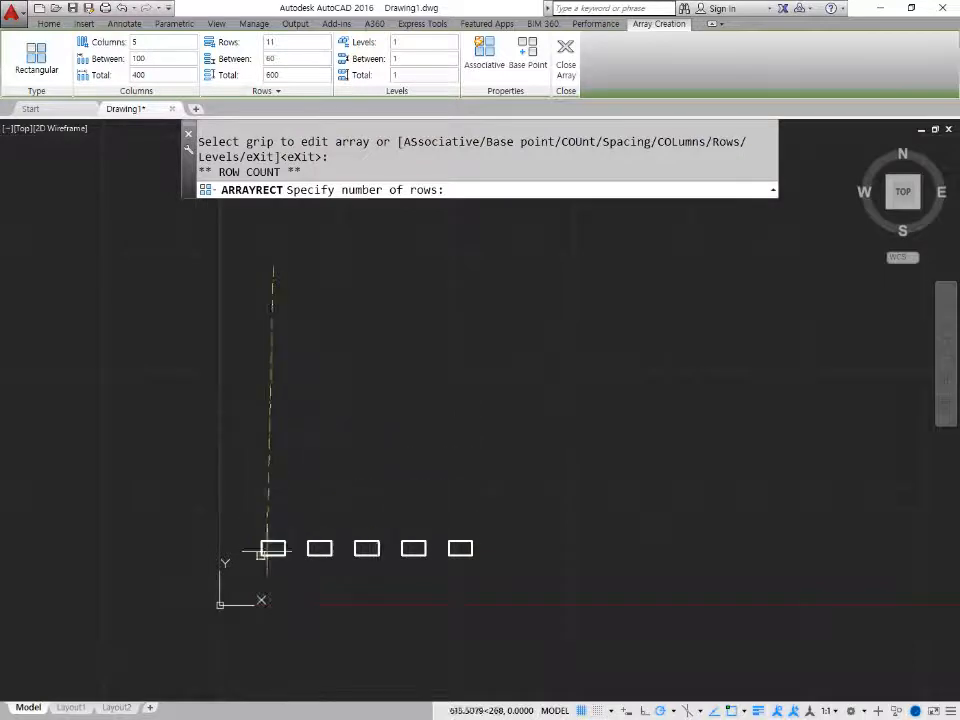
left_click(272, 300)
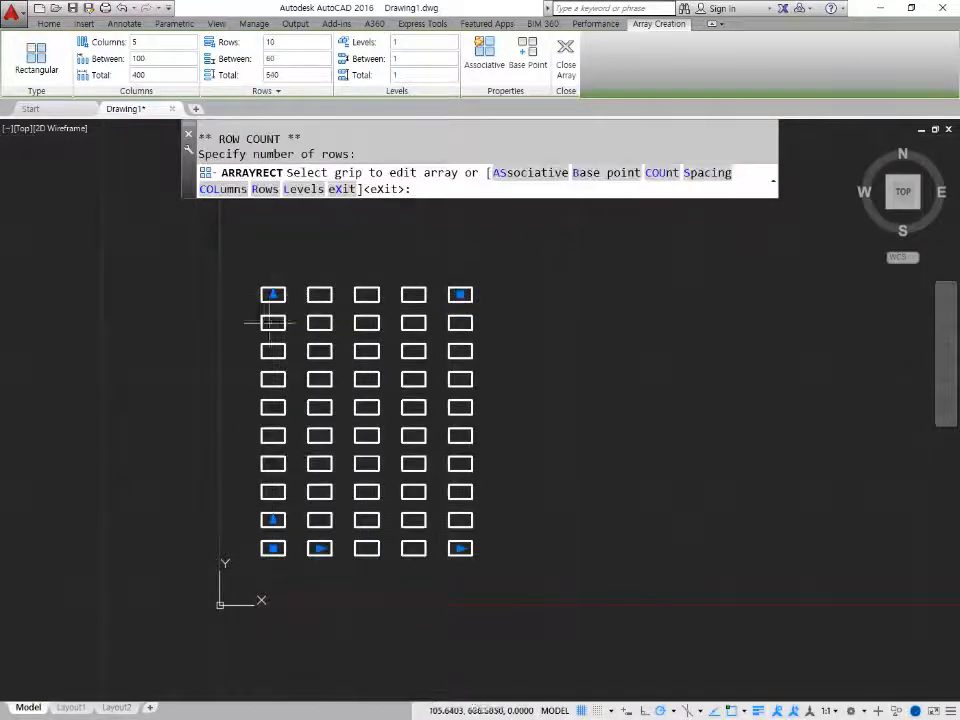
Widen the array with its spacing grips to about 131 between rows and about 202 between columns.
left_click(272, 522)
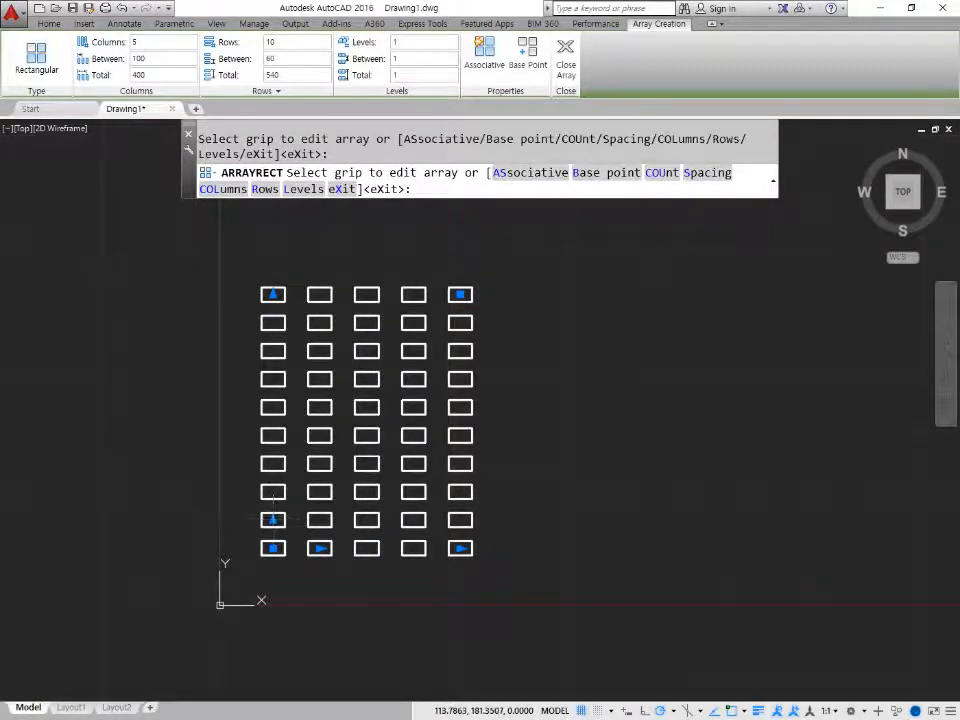
left_click(272, 520)
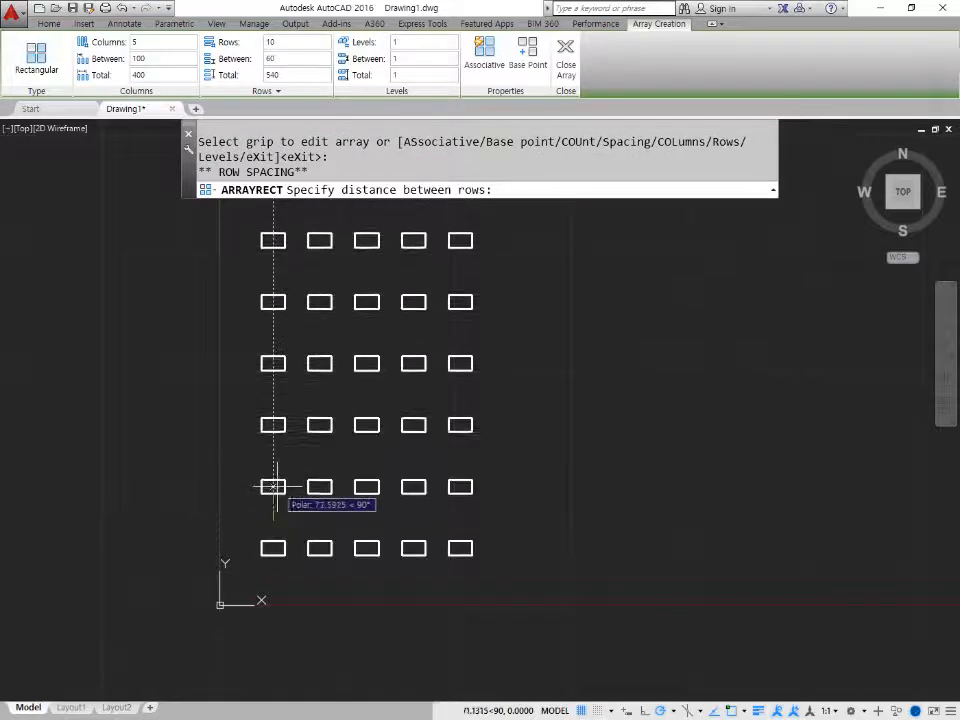
left_click(273, 487)
left_click(319, 548)
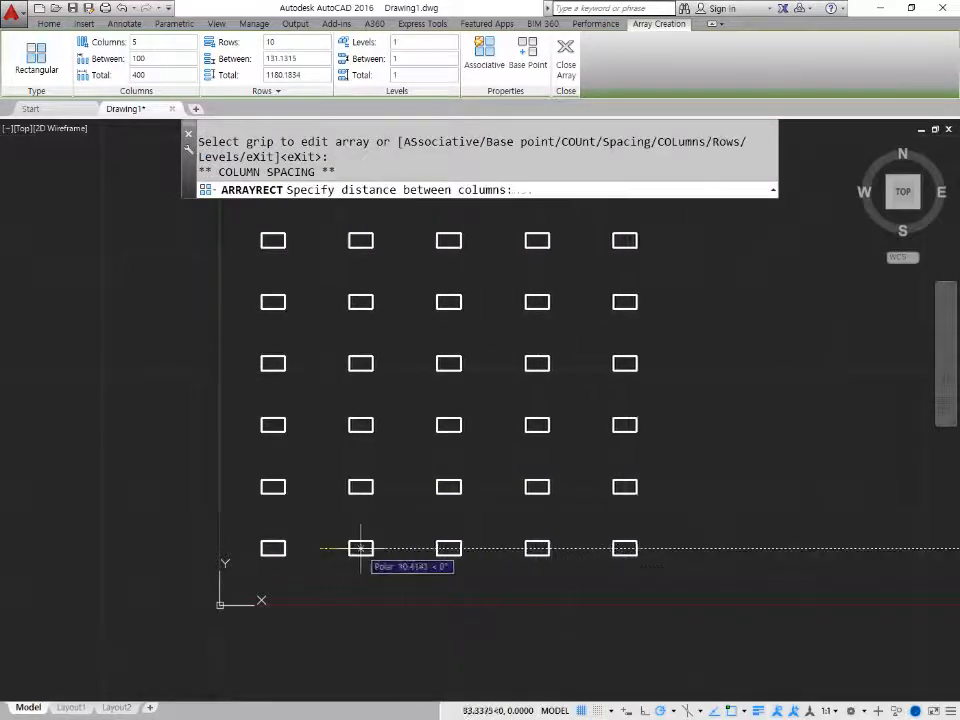
left_click(367, 548)
scroll(350, 434, "down", 2)
middle_click_drag(378, 400, 356, 522)
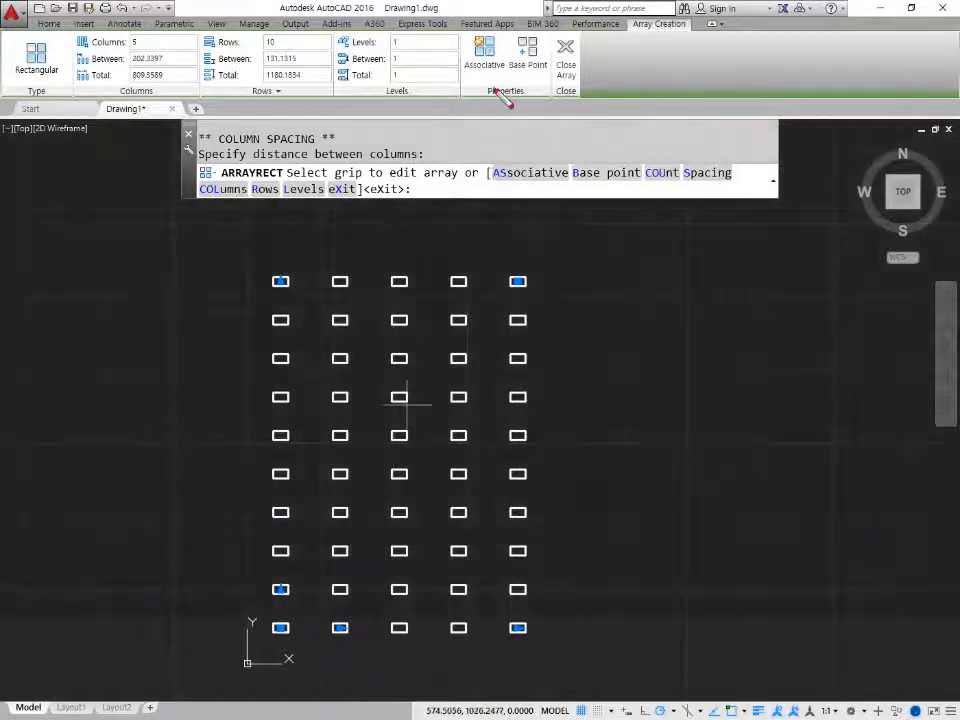
mouse_move(505, 100)
left_mouse_down()
mouse_move(463, 72)
mouse_move(520, 46)
mouse_move(504, 92)
mouse_move(481, 102)
left_mouse_up()
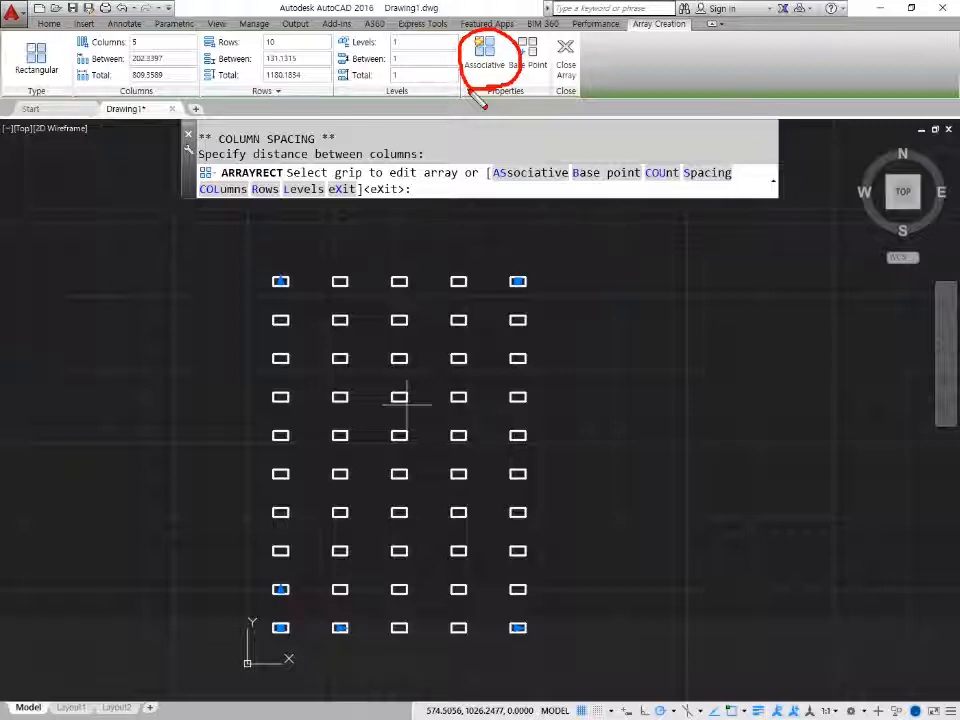
left_click_drag(472, 242, 458, 278)
left_click_drag(542, 244, 519, 275)
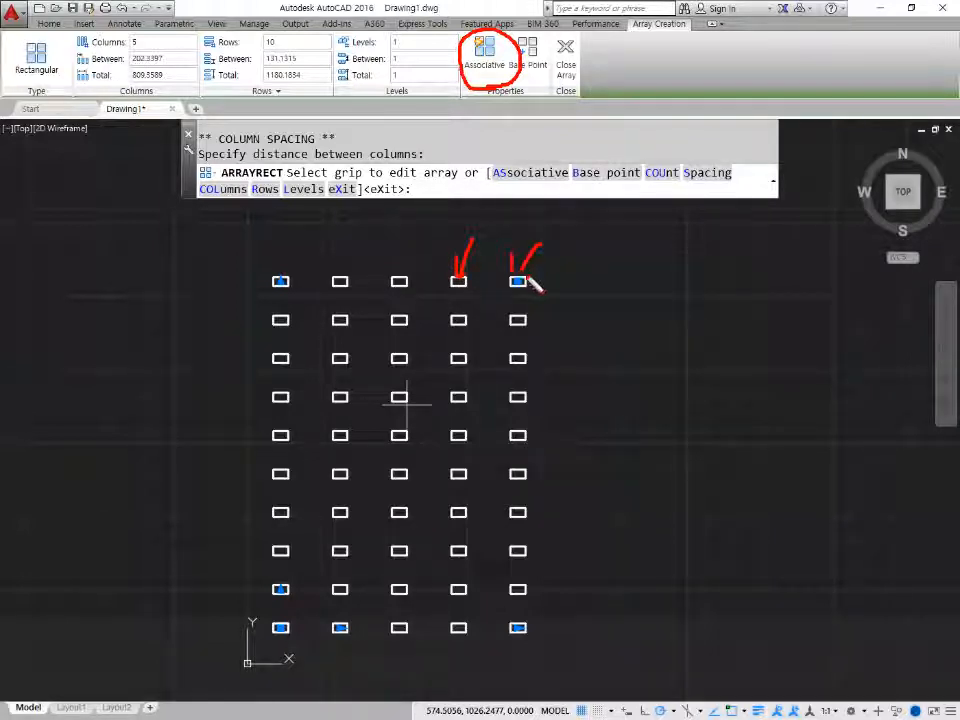
left_click_drag(569, 617, 586, 582)
mouse_move(218, 515)
left_mouse_down()
mouse_move(255, 618)
mouse_move(457, 262)
mouse_move(630, 505)
left_mouse_up()
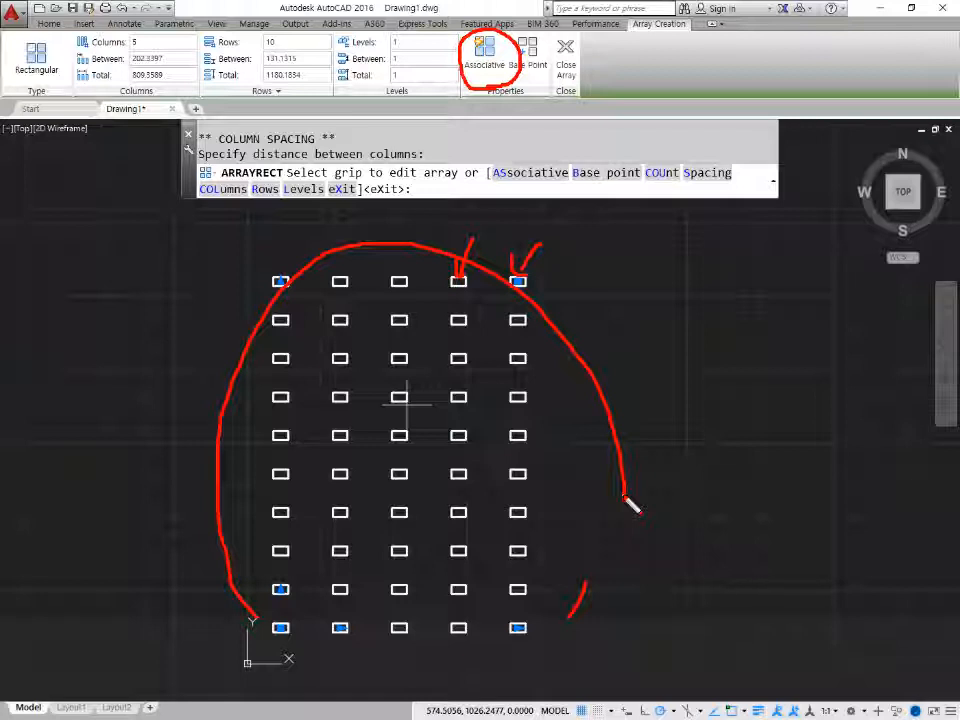
key("Escape")
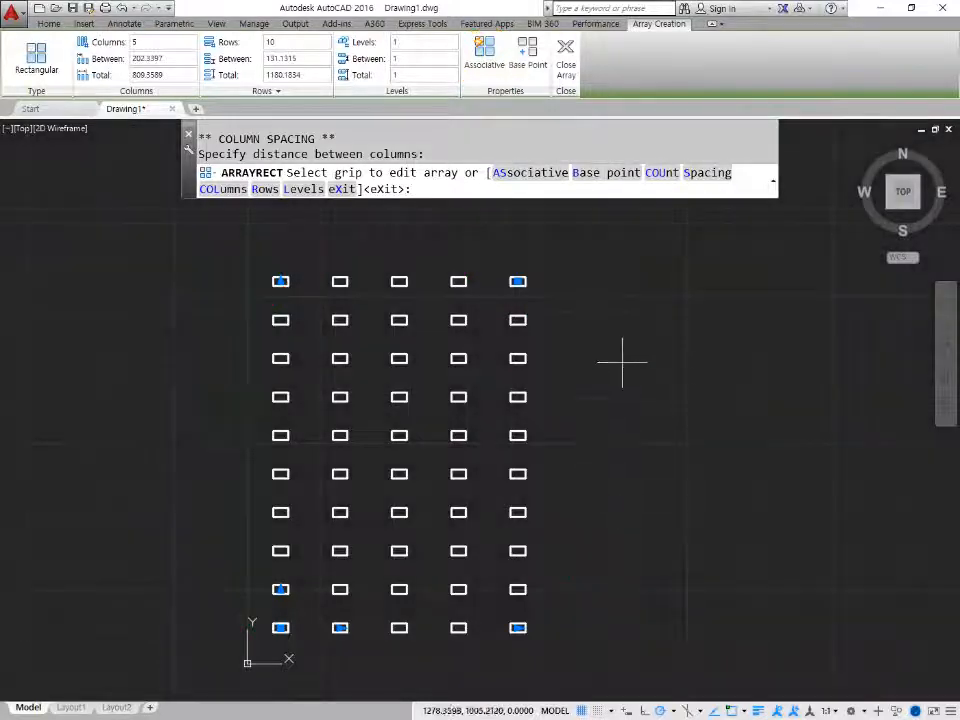
Finish the array and erase every rectangle except the original one nearest the origin.
left_click(567, 63)
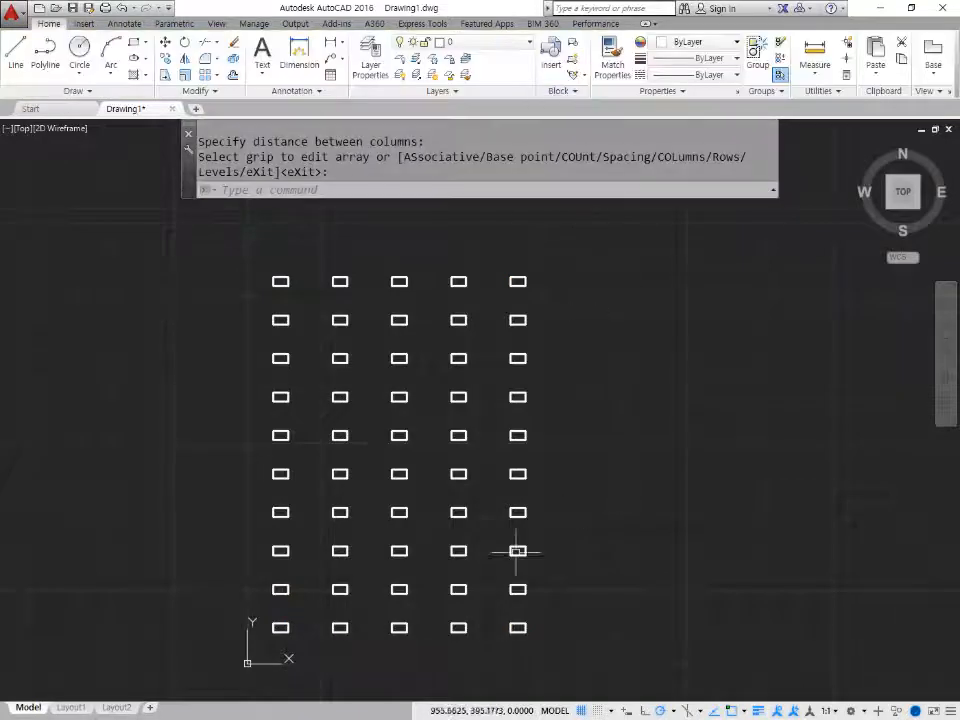
left_click(651, 229)
left_click(321, 643)
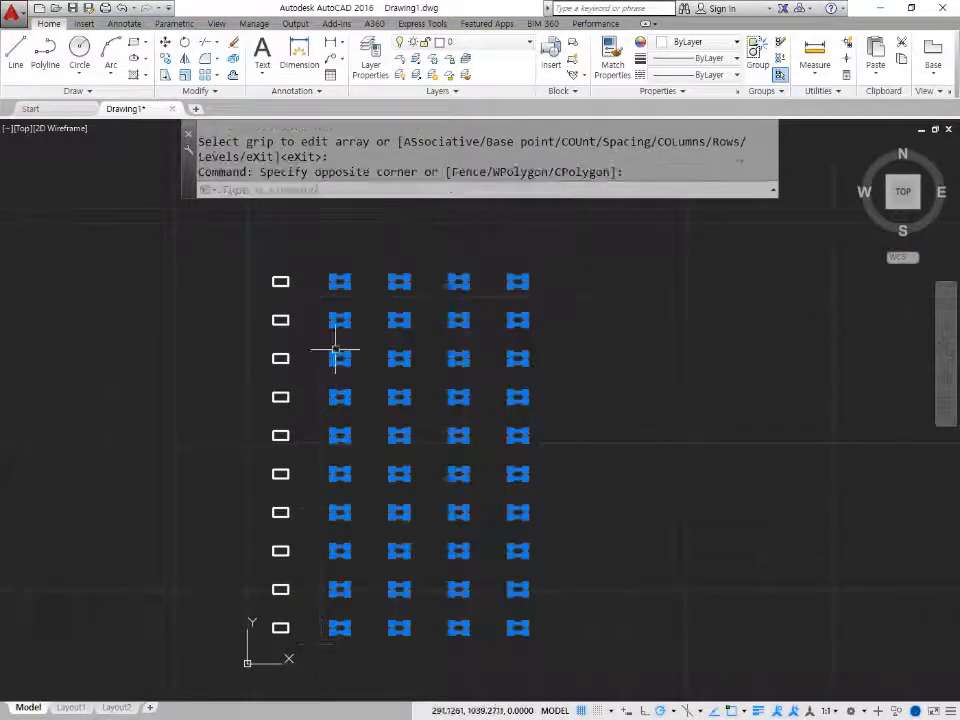
left_click(306, 251)
left_click(221, 592)
key("Delete")
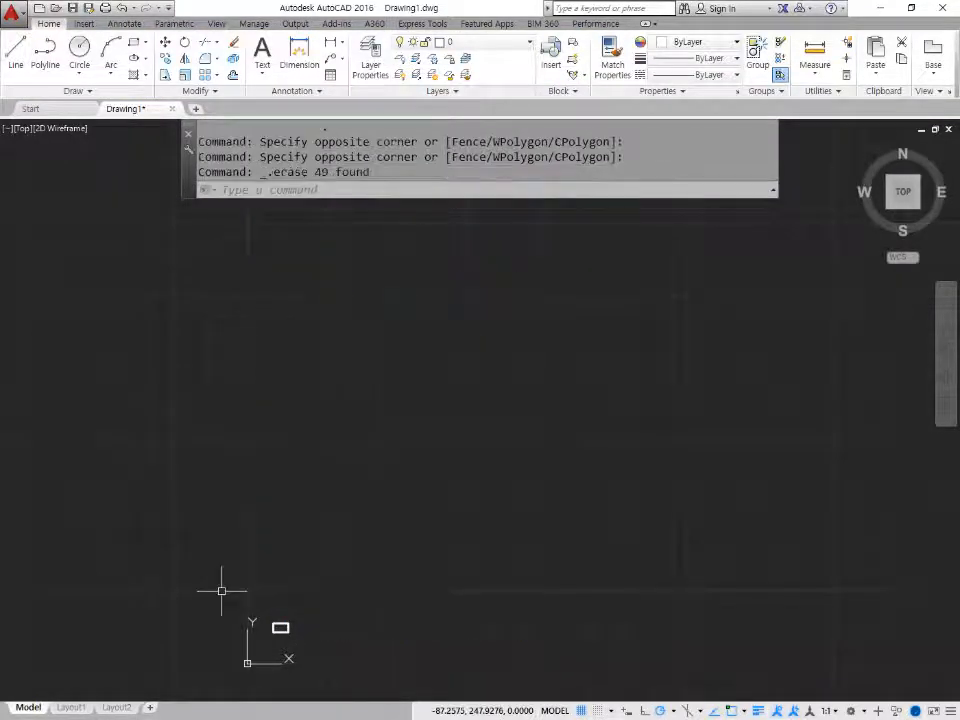
Create an associative rectangular array of the remaining rectangle, keeping the default 4 columns and 3 rows.
scroll(273, 639, "up", 5)
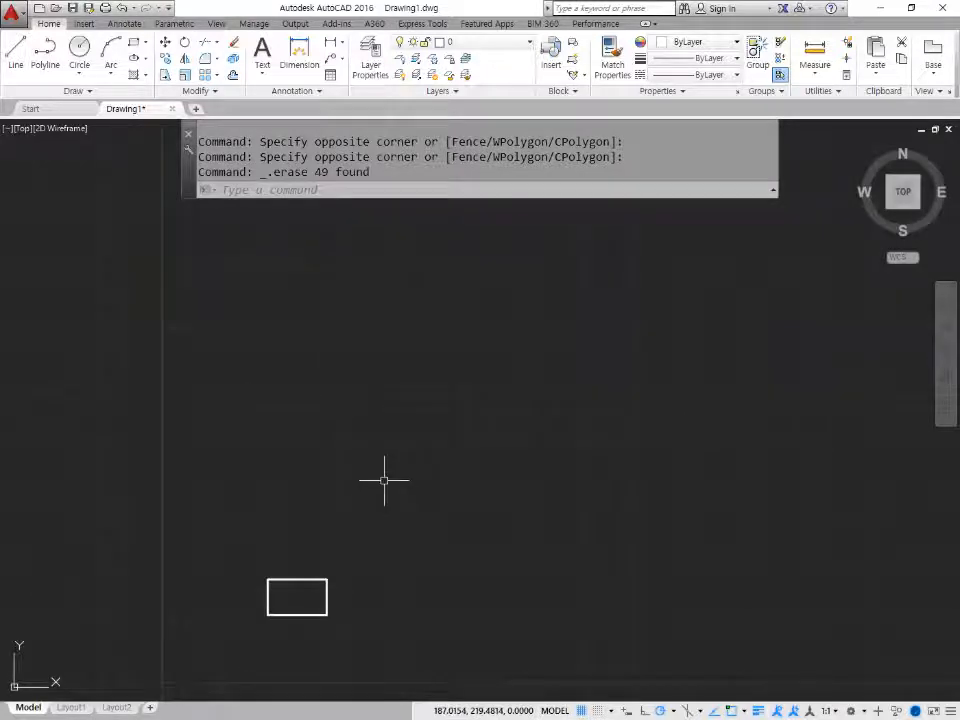
type("ar")
key("Return")
left_click(316, 579)
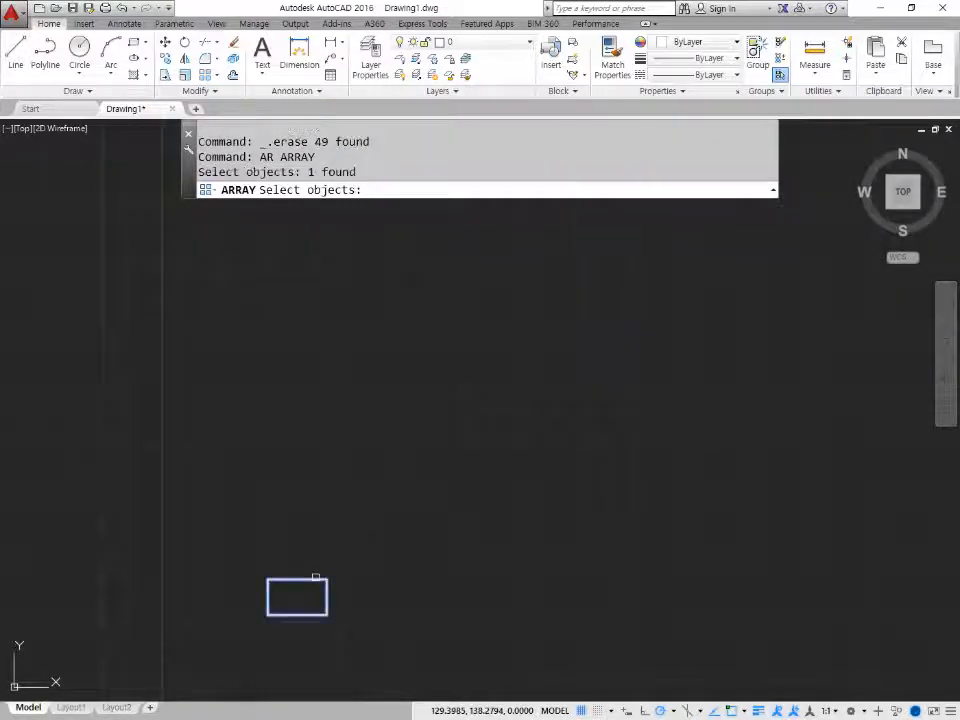
key("Return")
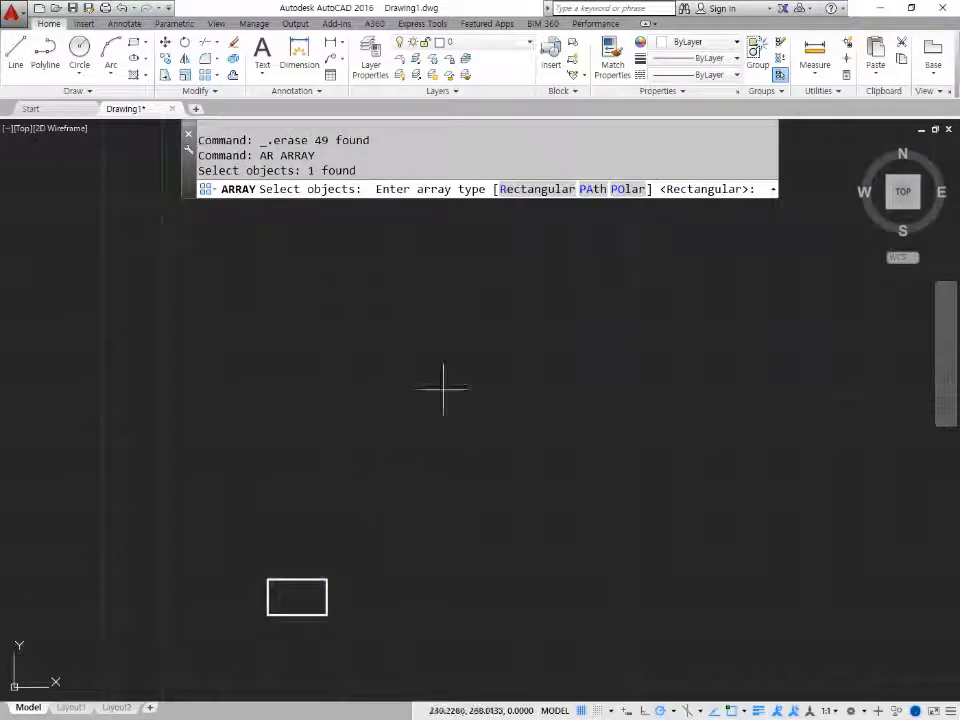
left_click(539, 189)
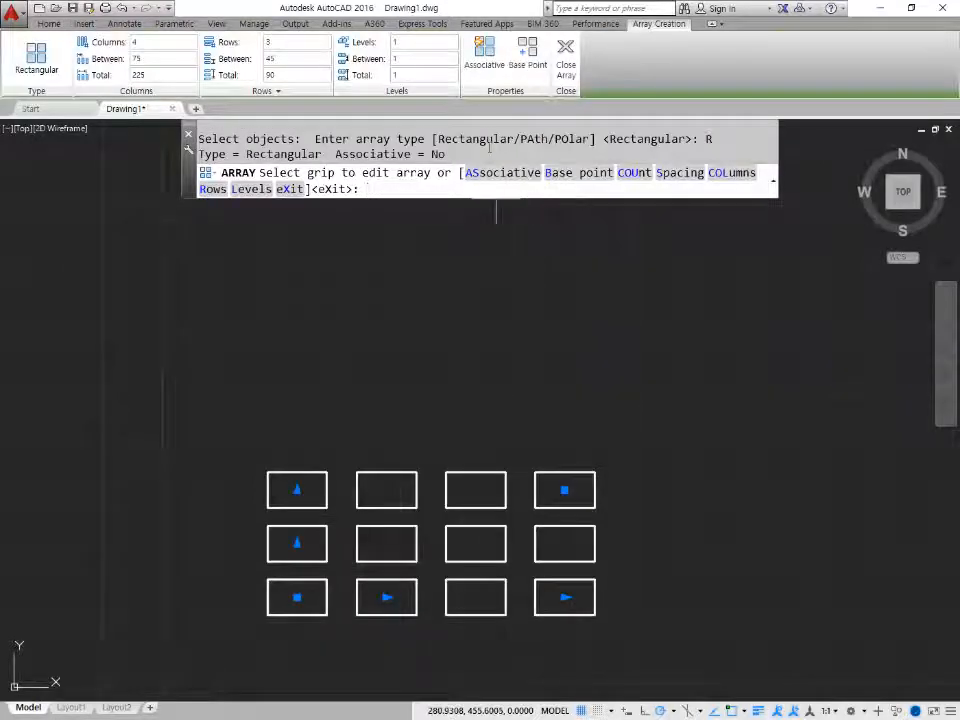
left_click(484, 50)
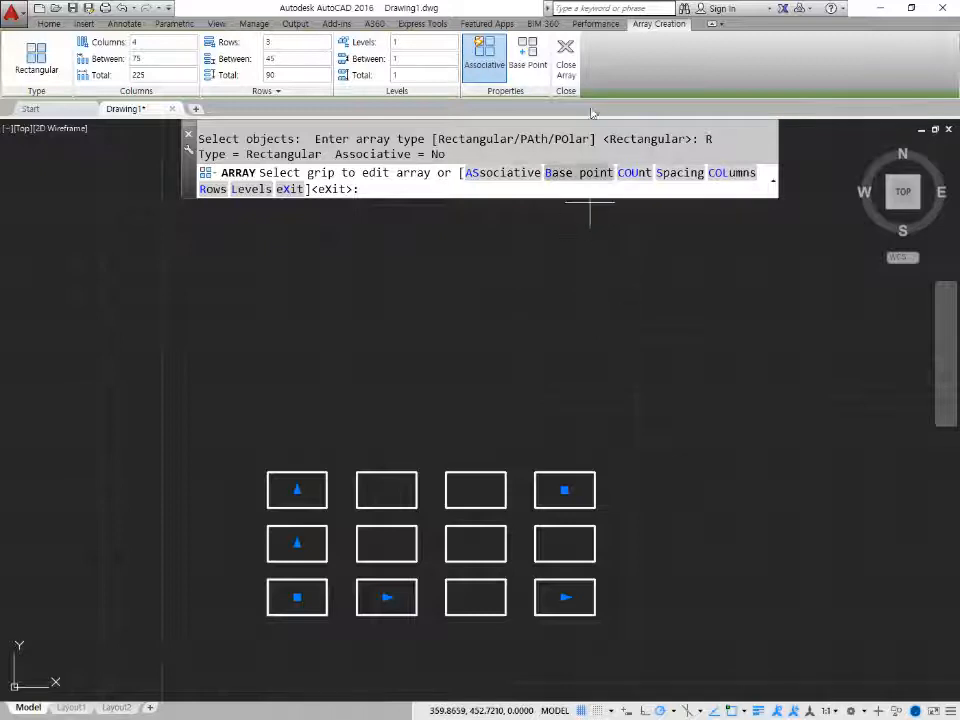
left_click(566, 55)
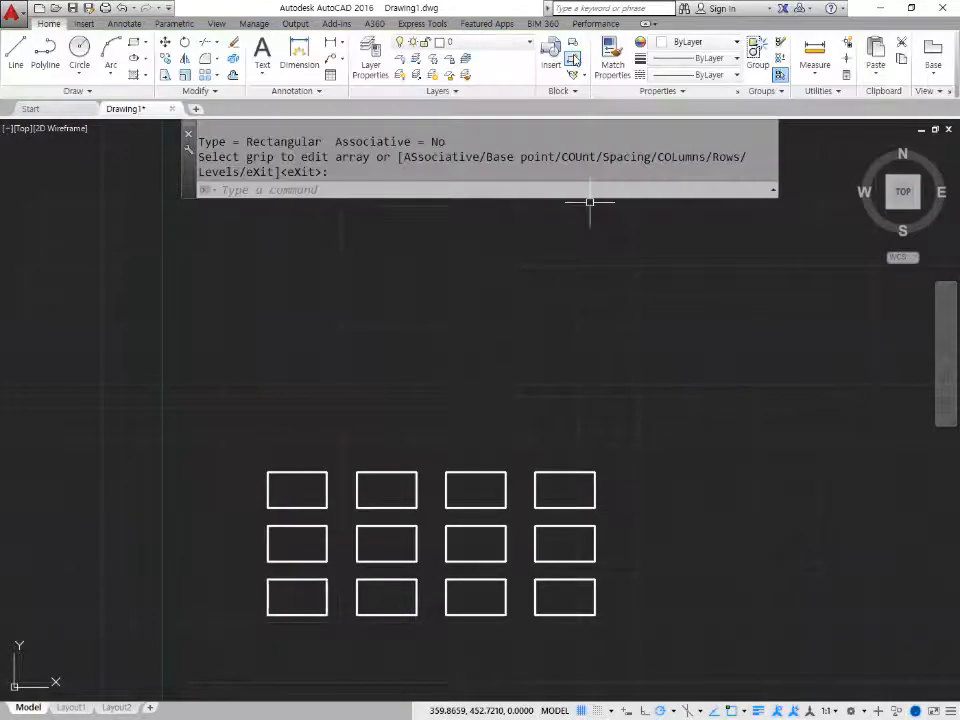
Extend the associative array to 5 columns and 6 rows with its corner grip and finish editing.
left_click(579, 467)
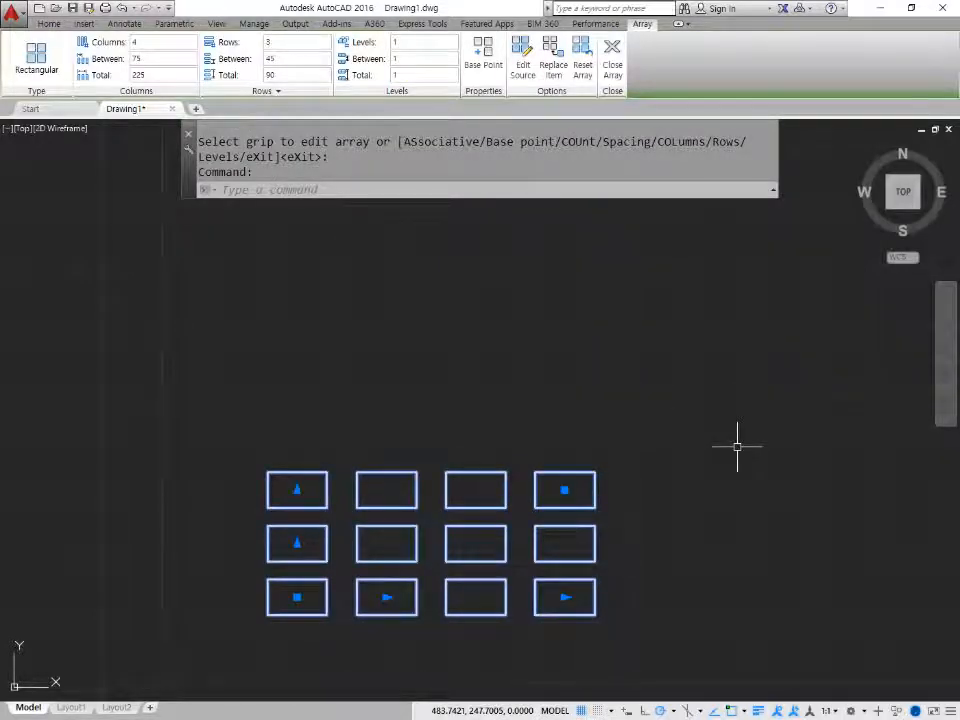
left_click(564, 489)
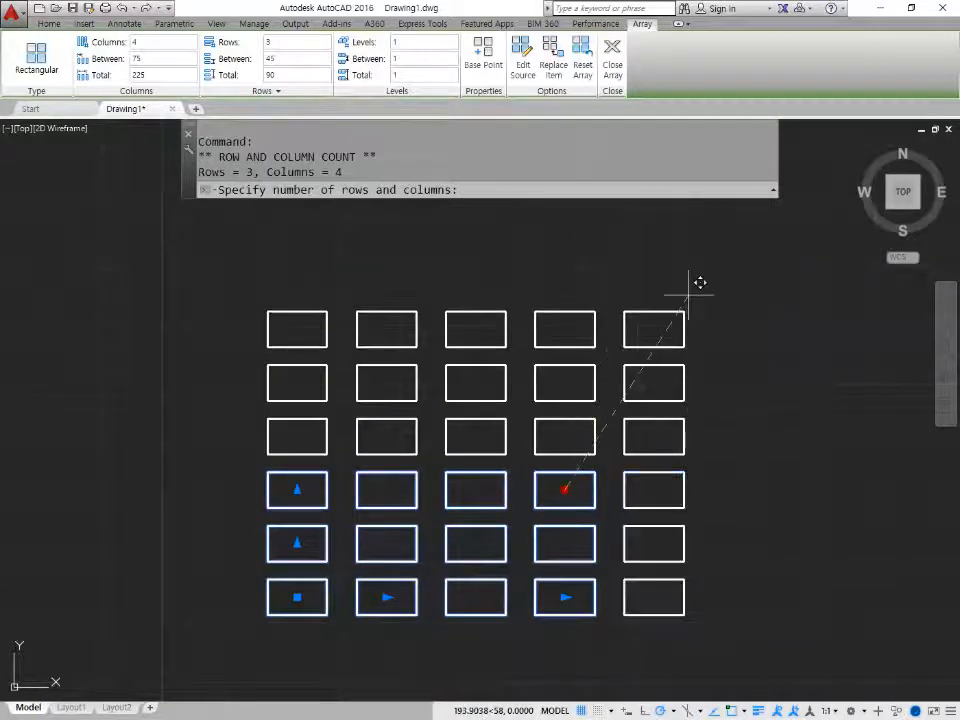
left_click(712, 295)
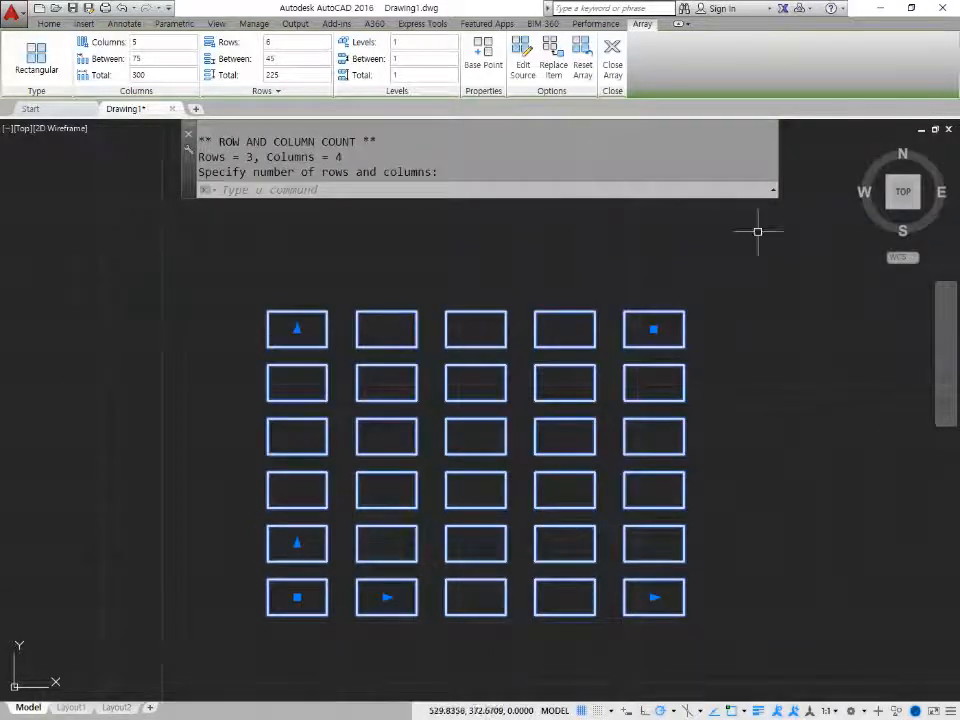
left_click(612, 62)
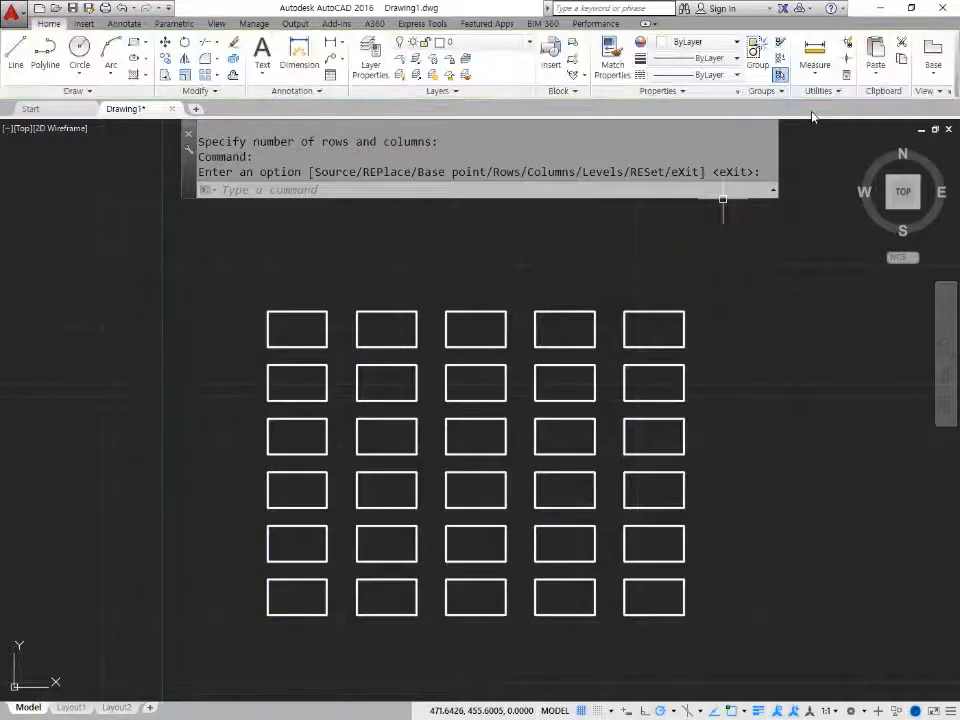
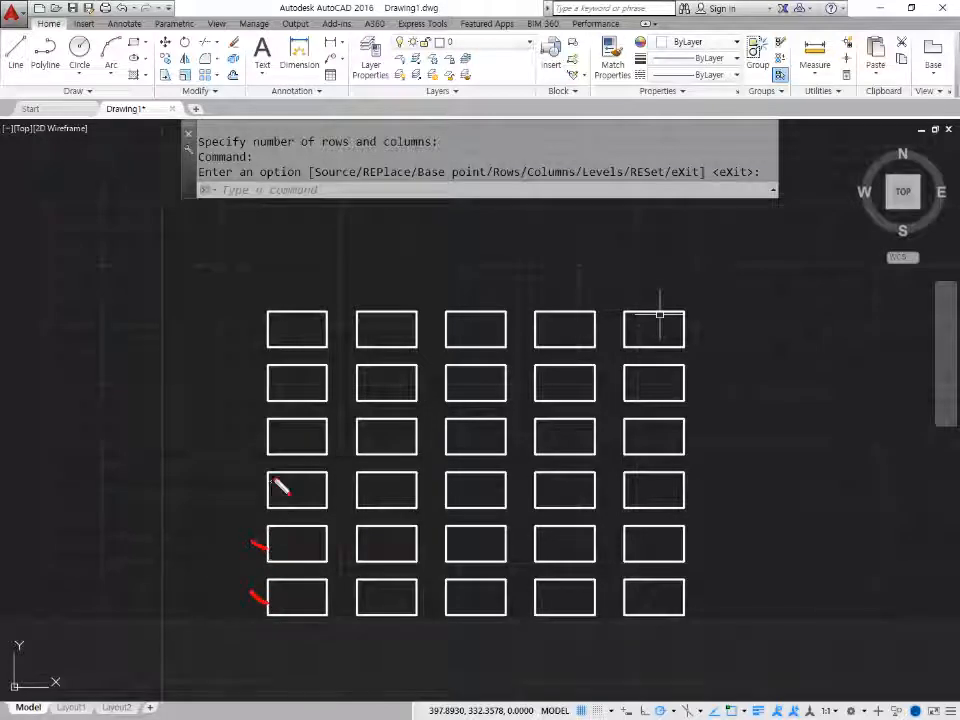
left_click_drag(221, 380, 266, 396)
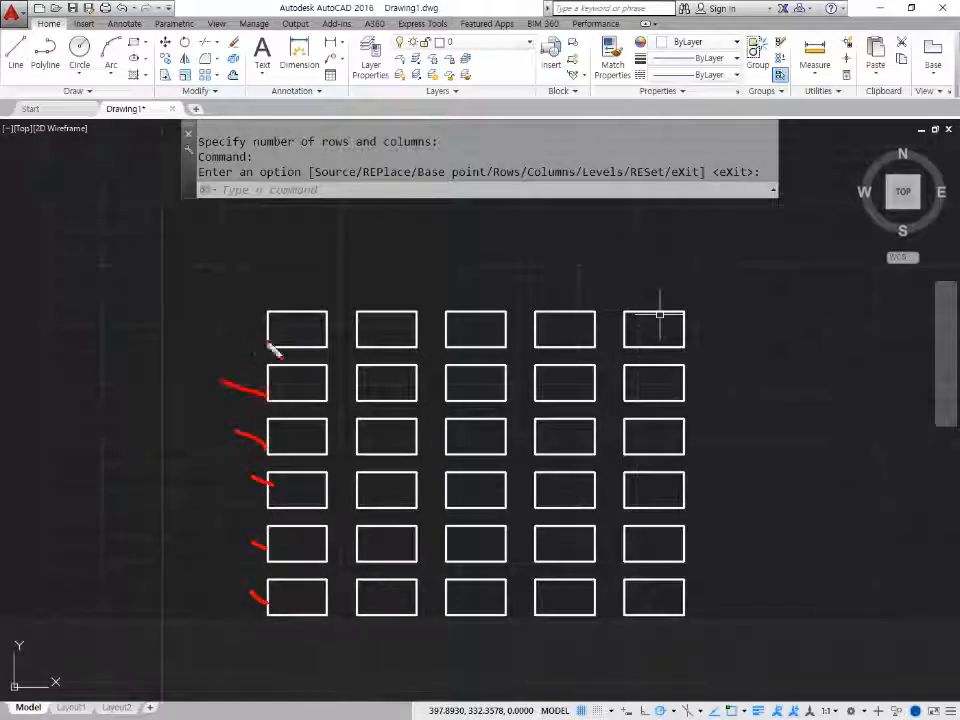
left_click_drag(220, 325, 265, 341)
mouse_move(350, 296)
left_mouse_down()
mouse_move(341, 435)
mouse_move(311, 600)
mouse_move(281, 264)
mouse_move(324, 282)
left_mouse_up()
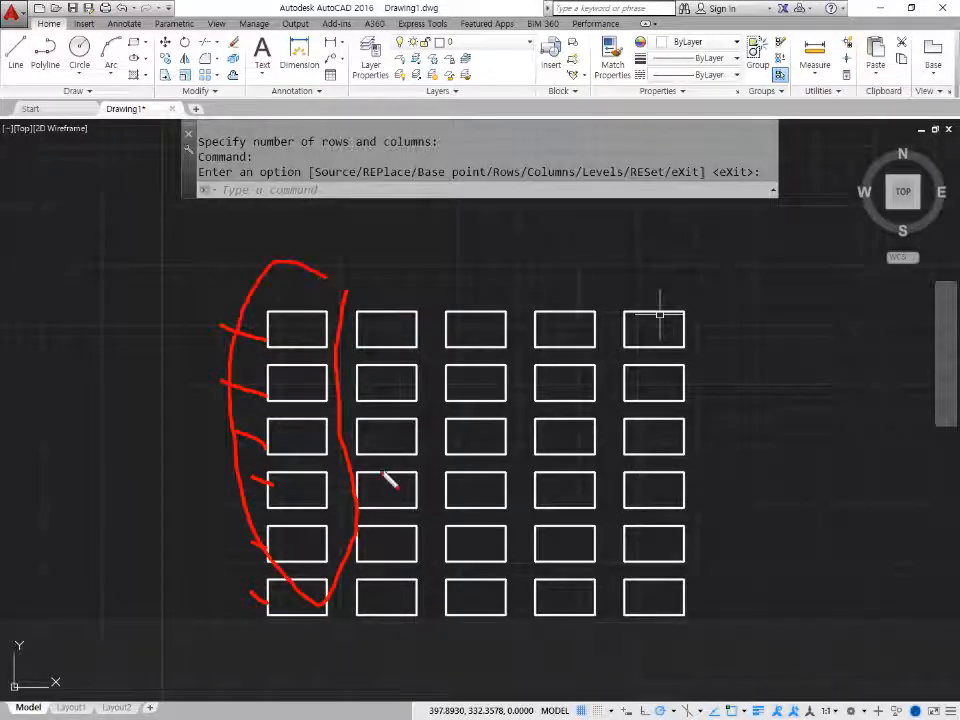
key("e")
mouse_move(392, 594)
left_mouse_down()
mouse_move(354, 383)
mouse_move(420, 396)
mouse_move(398, 562)
left_mouse_up()
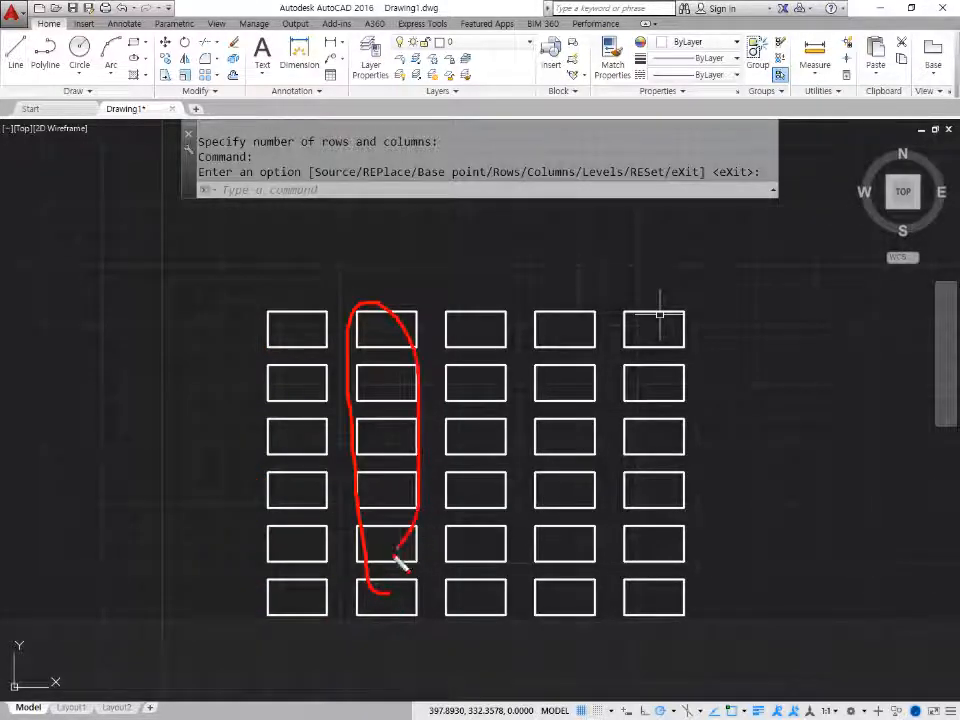
mouse_move(466, 594)
left_mouse_down()
mouse_move(478, 338)
mouse_move(497, 545)
left_mouse_up()
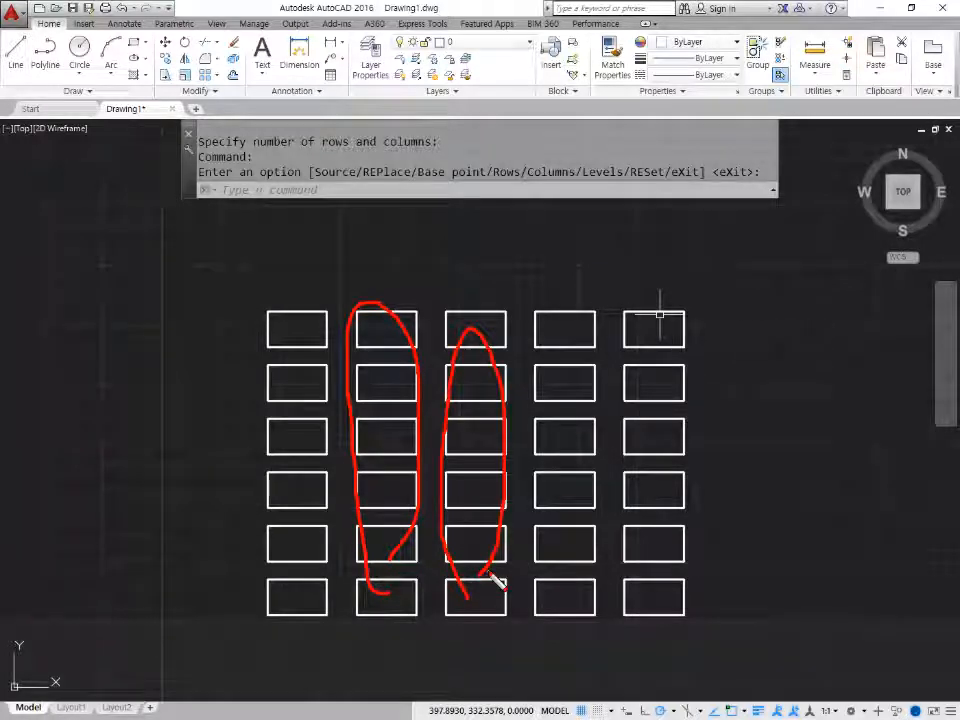
key("e")
mouse_move(291, 588)
left_mouse_down()
mouse_move(293, 373)
mouse_move(285, 366)
left_mouse_up()
mouse_move(402, 588)
left_mouse_down()
mouse_move(412, 360)
mouse_move(428, 380)
left_mouse_up()
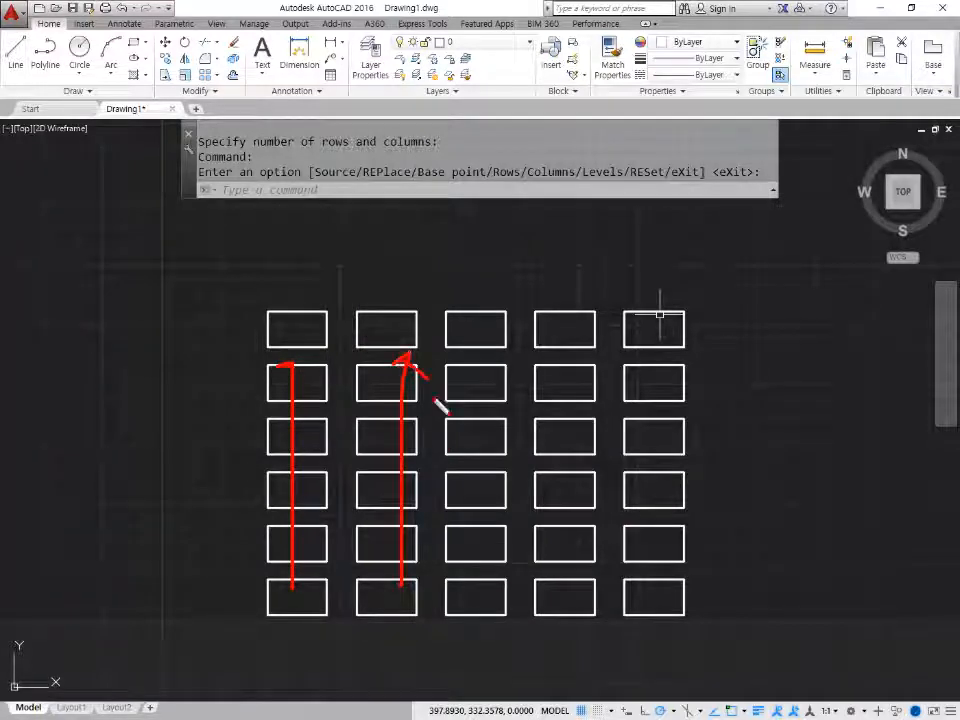
left_click_drag(487, 592, 468, 384)
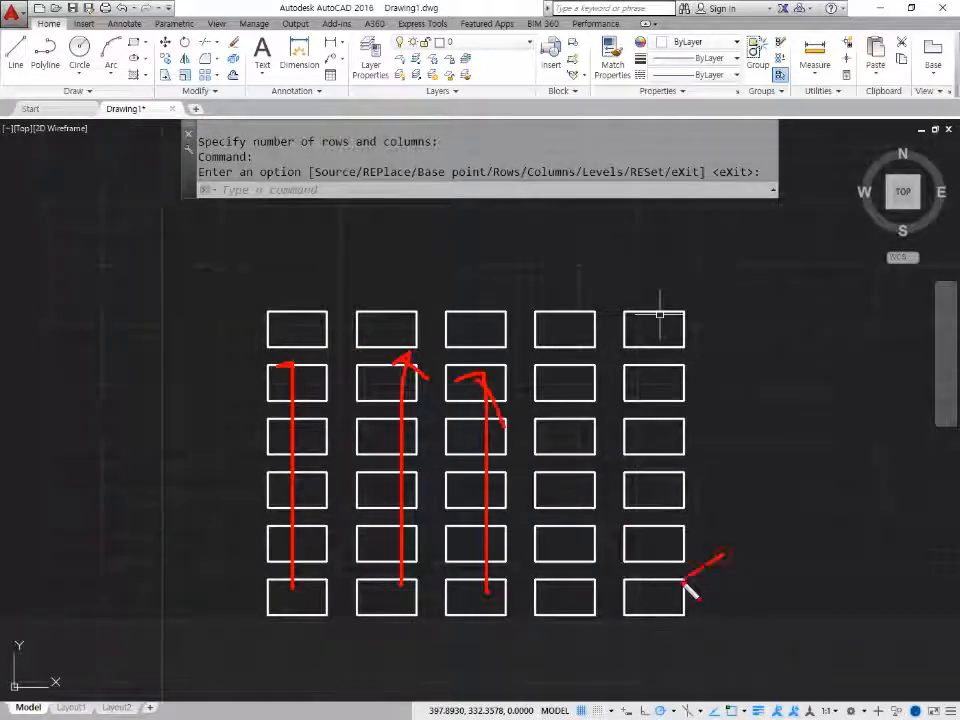
left_click_drag(686, 585, 679, 598)
mouse_move(621, 575)
left_mouse_down()
mouse_move(465, 328)
mouse_move(553, 510)
mouse_move(566, 499)
left_mouse_up()
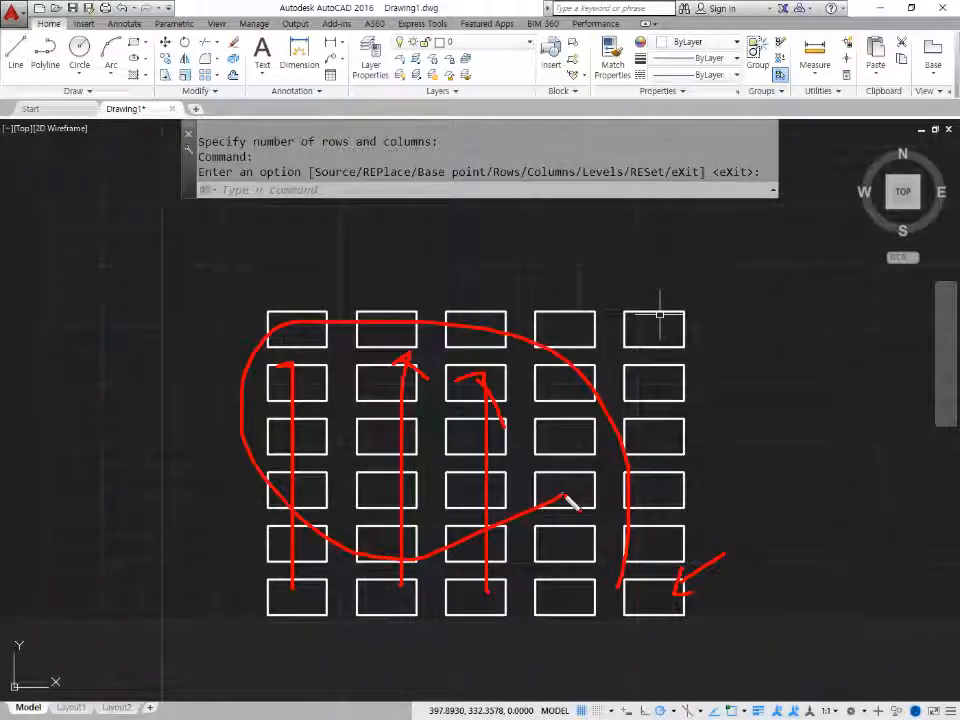
key("Escape")
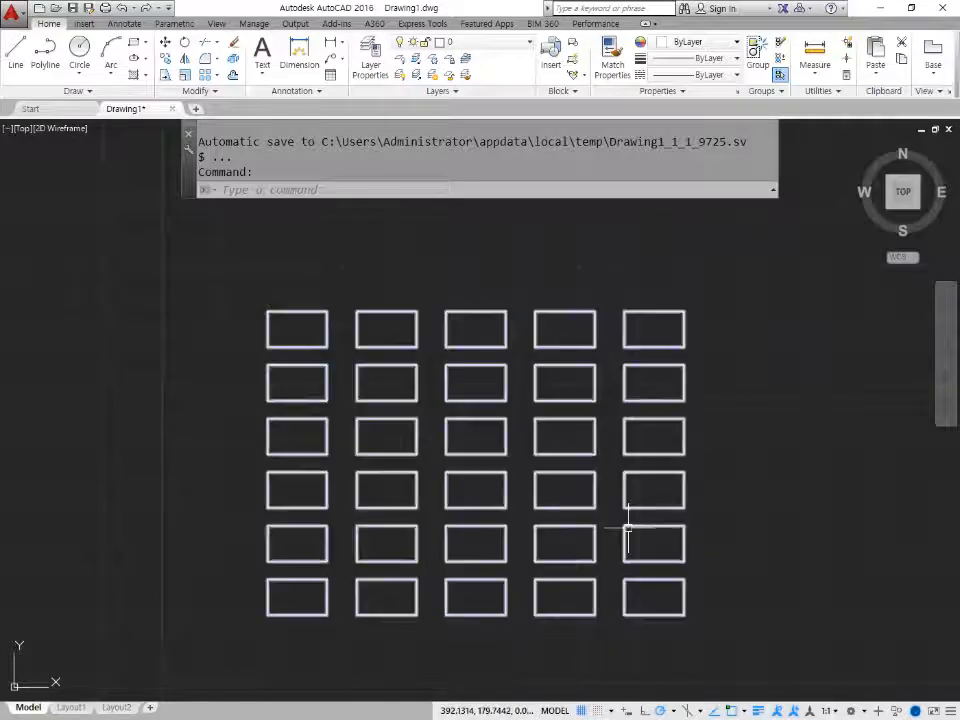
Undo the array's grip edit and its creation so that only the original rectangle is left.
key("ctrl+z")
key("ctrl+z")
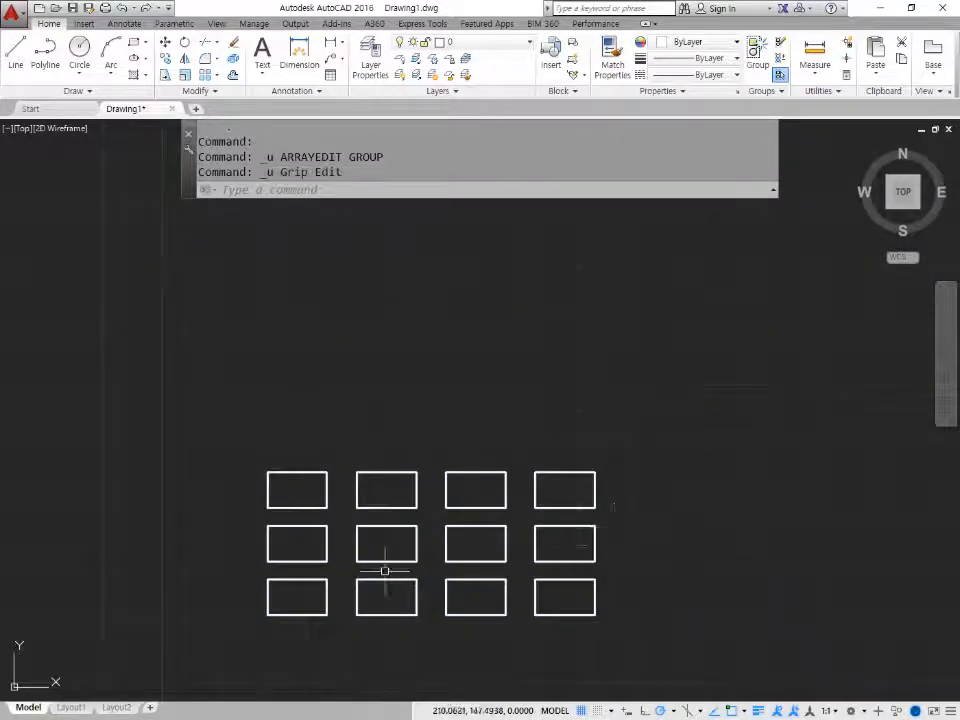
key("ctrl+z")
Create a non-associative rectangular array of the rectangle with 4 columns and 1 row.
type("a")
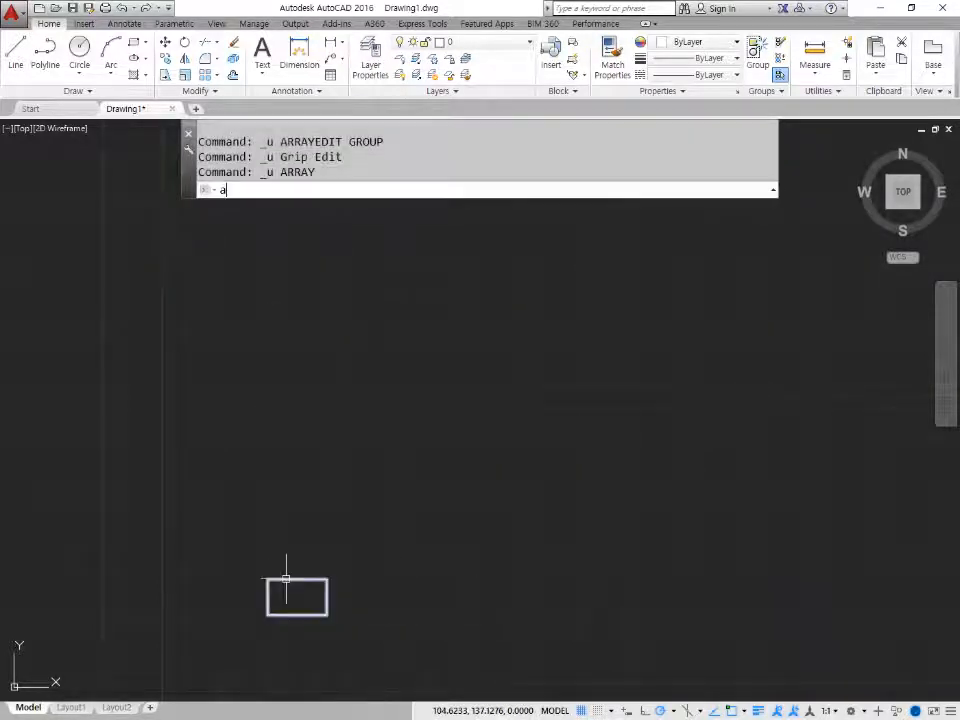
key("BackSpace")
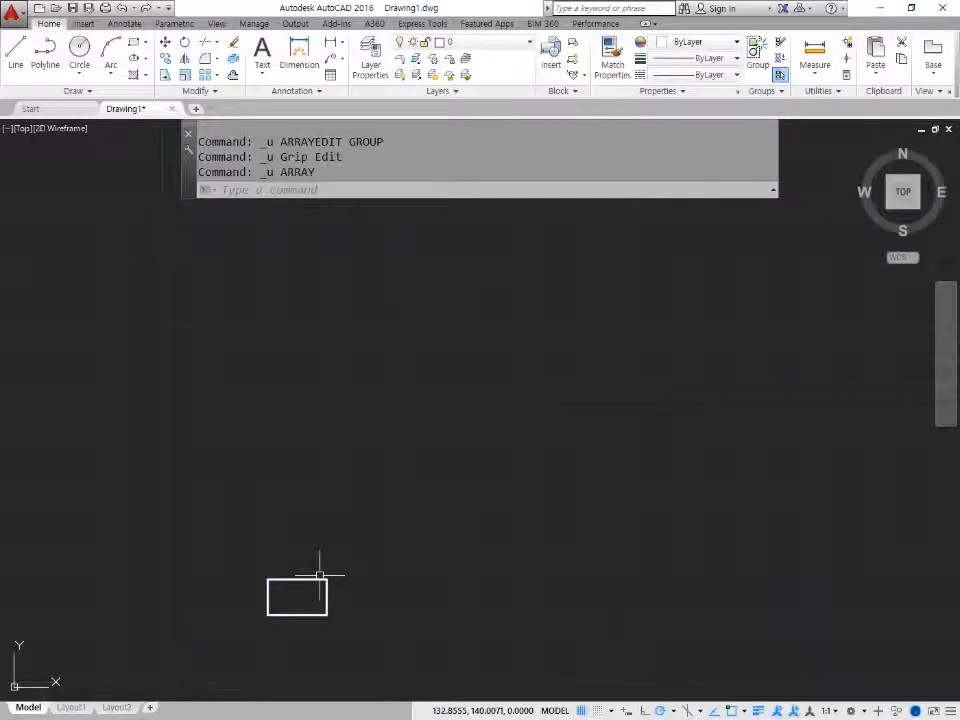
type("ar")
key("Return")
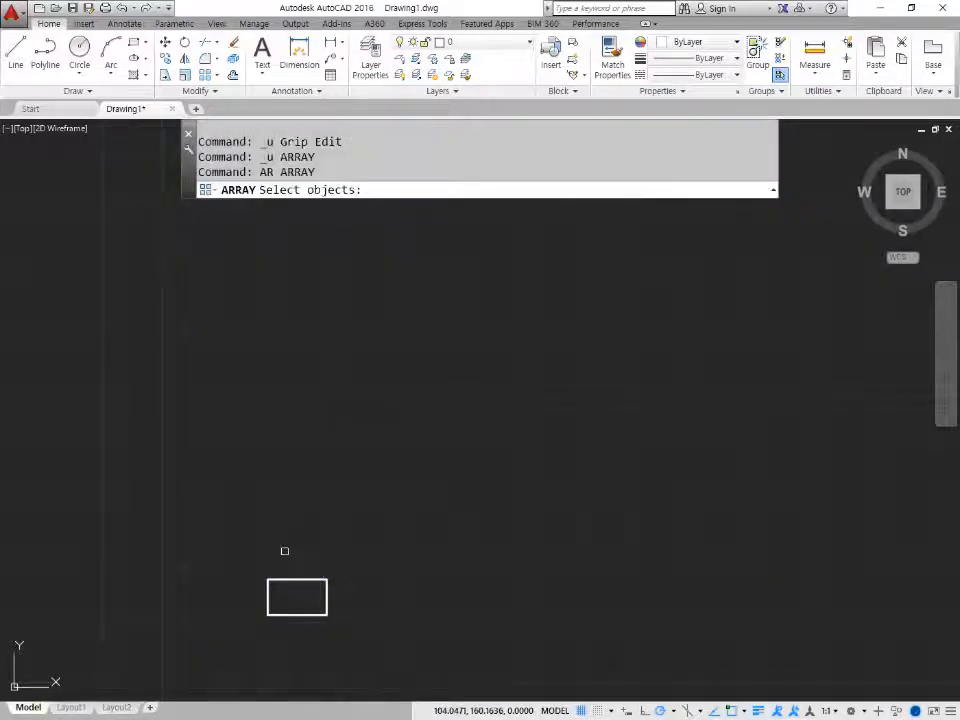
left_click(290, 579)
key("Return")
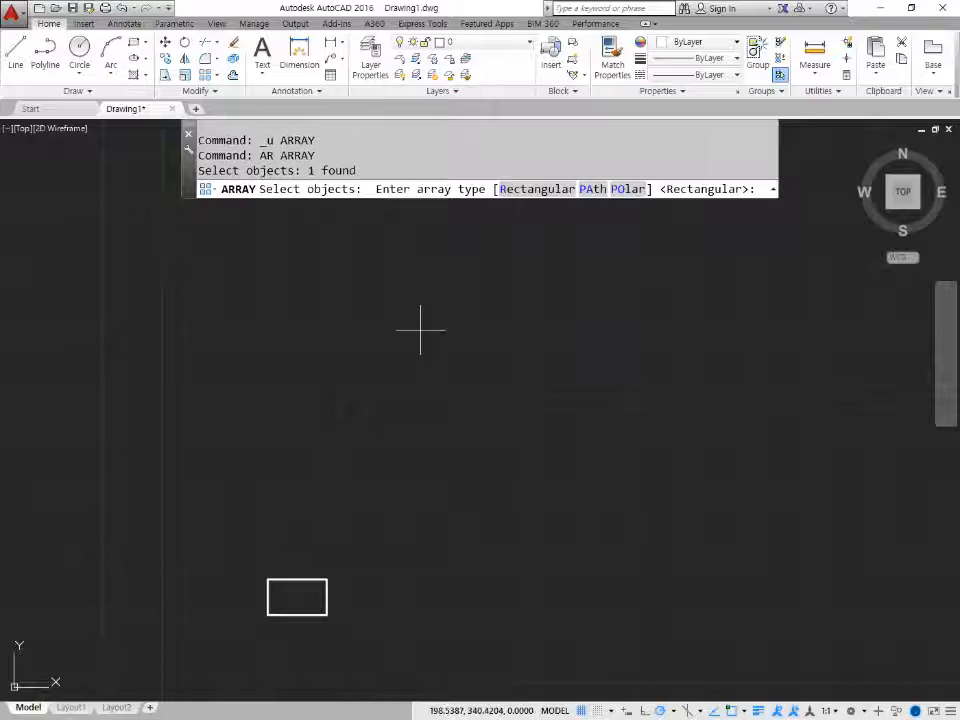
left_click(533, 190)
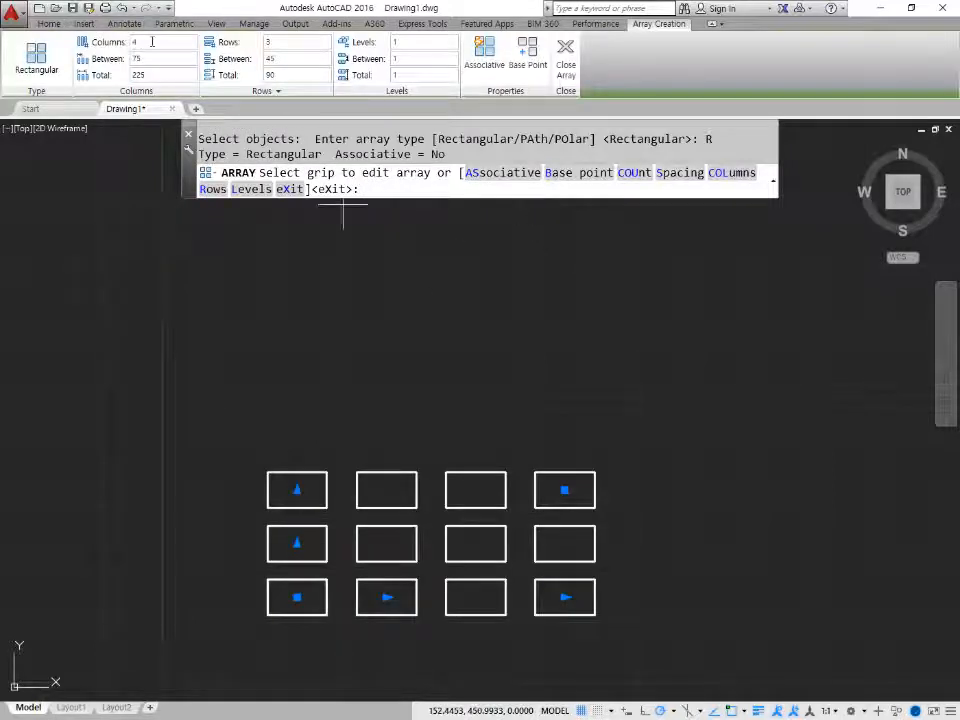
left_click(152, 41)
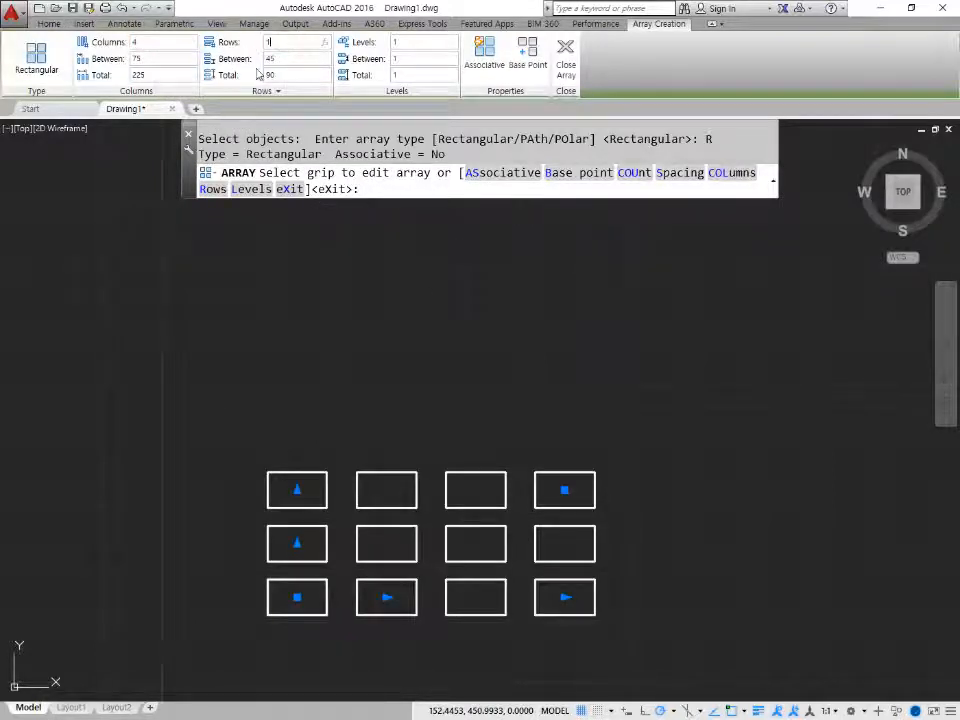
type("1")
key("Return")
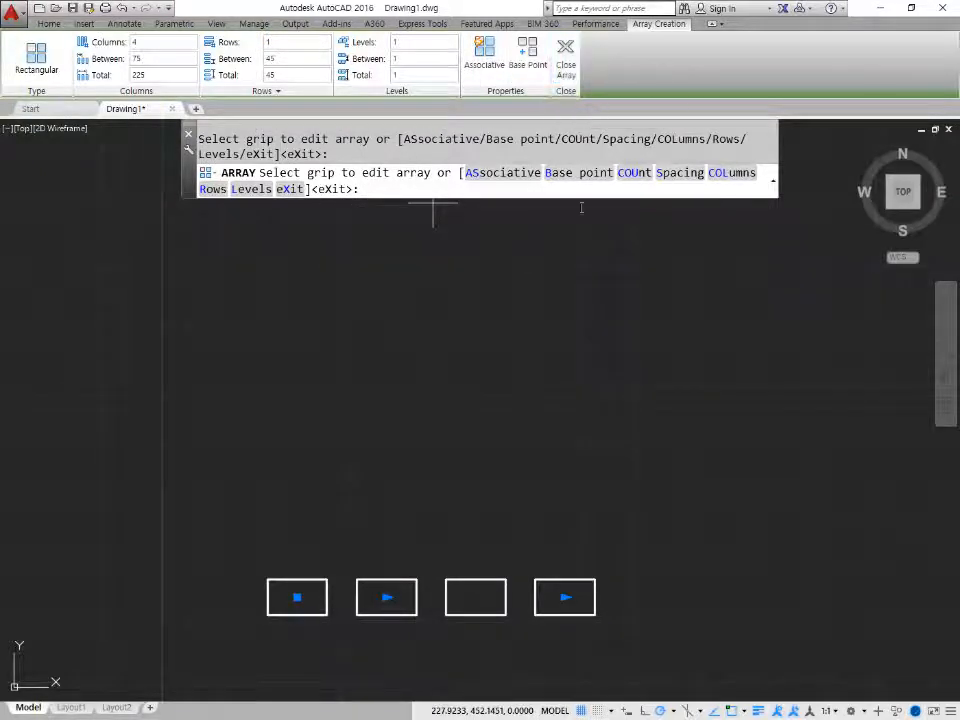
left_click(566, 55)
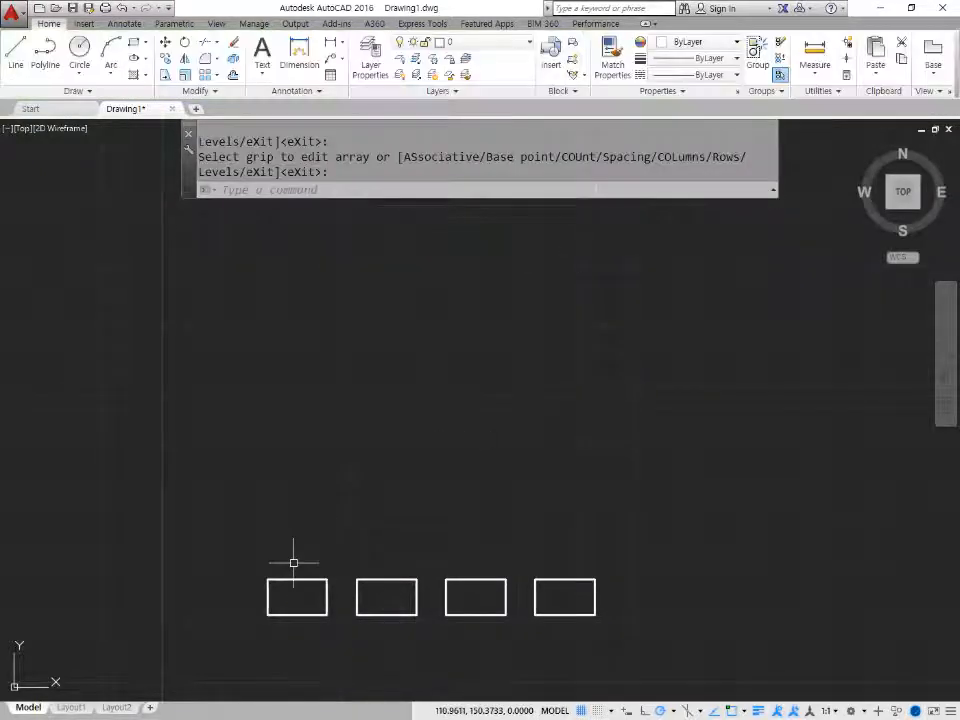
Select the four rectangles in the row one after another to check whether they are separate objects, and clear the selection.
left_click(296, 580)
left_click(392, 583)
left_click(441, 578)
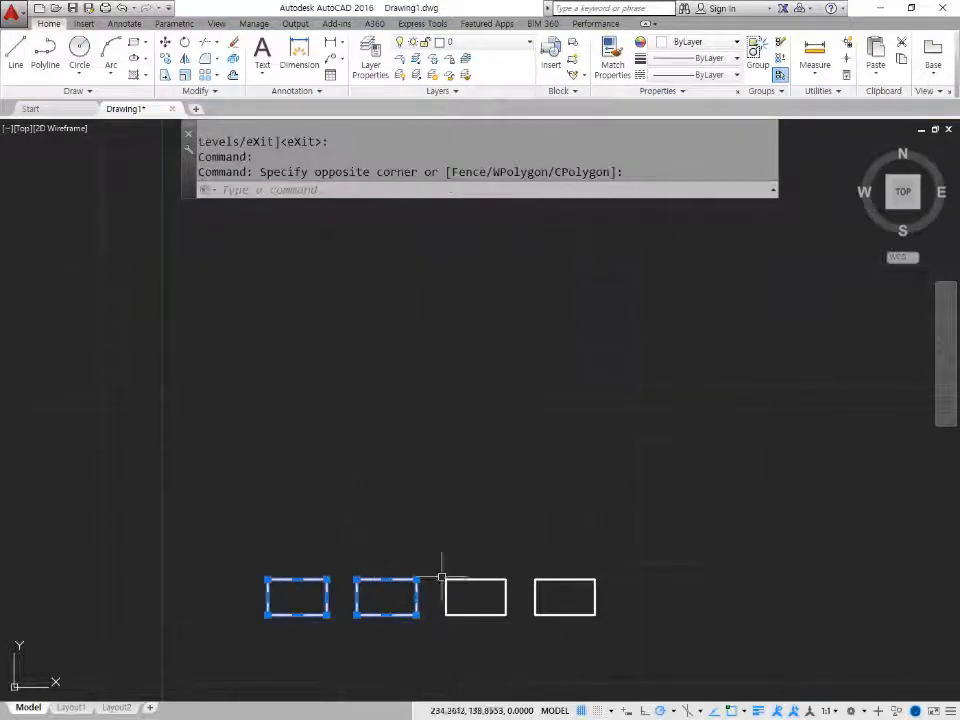
left_click(476, 579)
left_click(562, 579)
key("Escape")
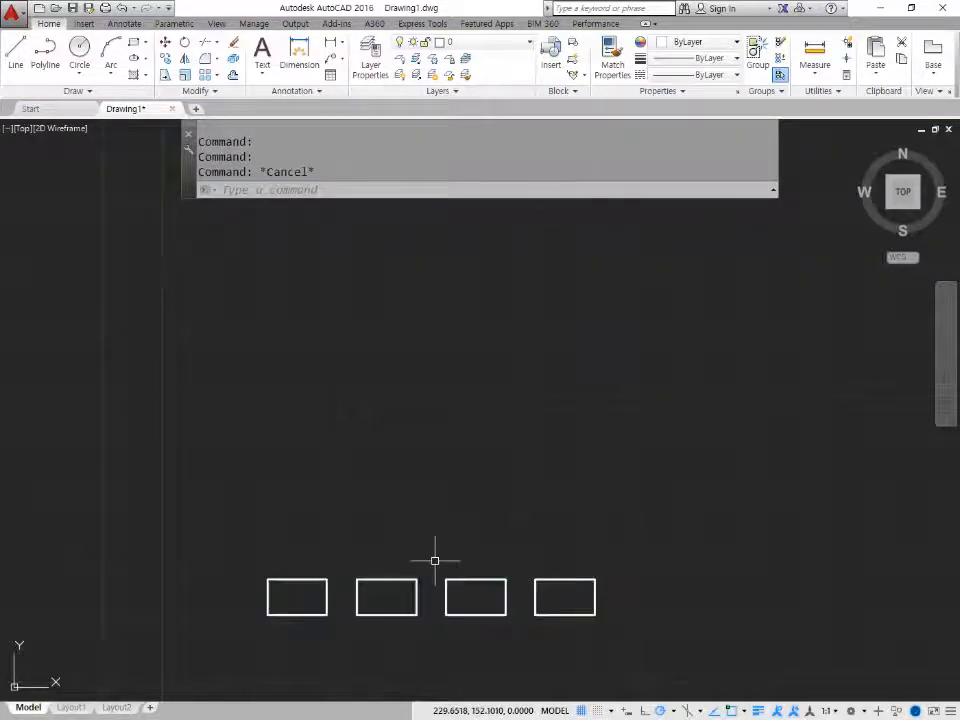
Create an associative rectangular array of the row's leftmost rectangle with 1 column and 5 rows.
type("ar")
key("Return")
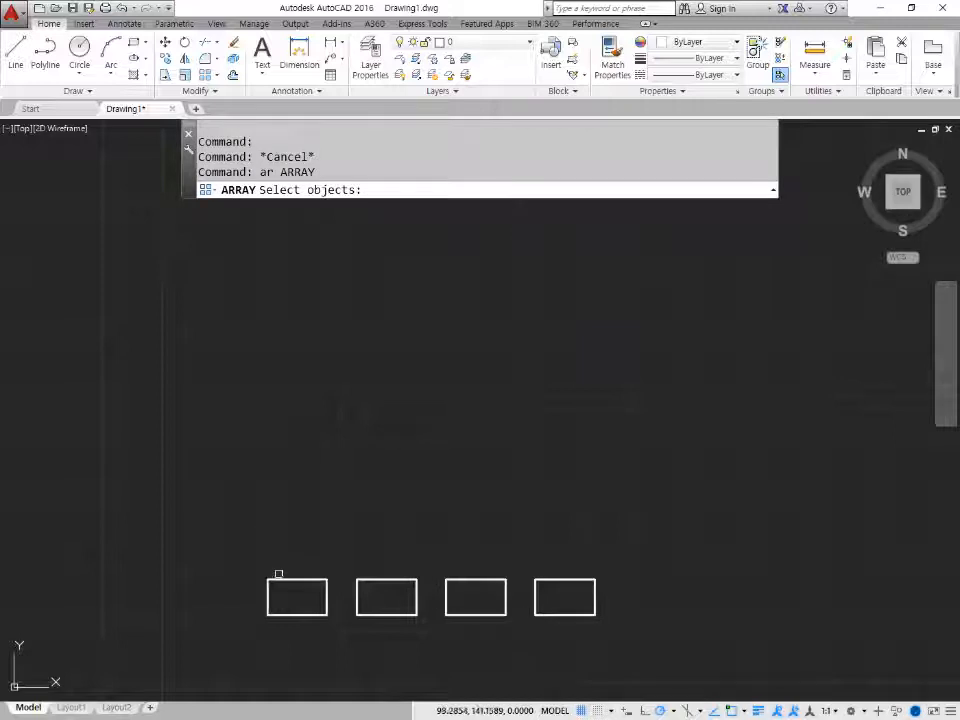
left_click(279, 560)
left_click(257, 615)
key("Return")
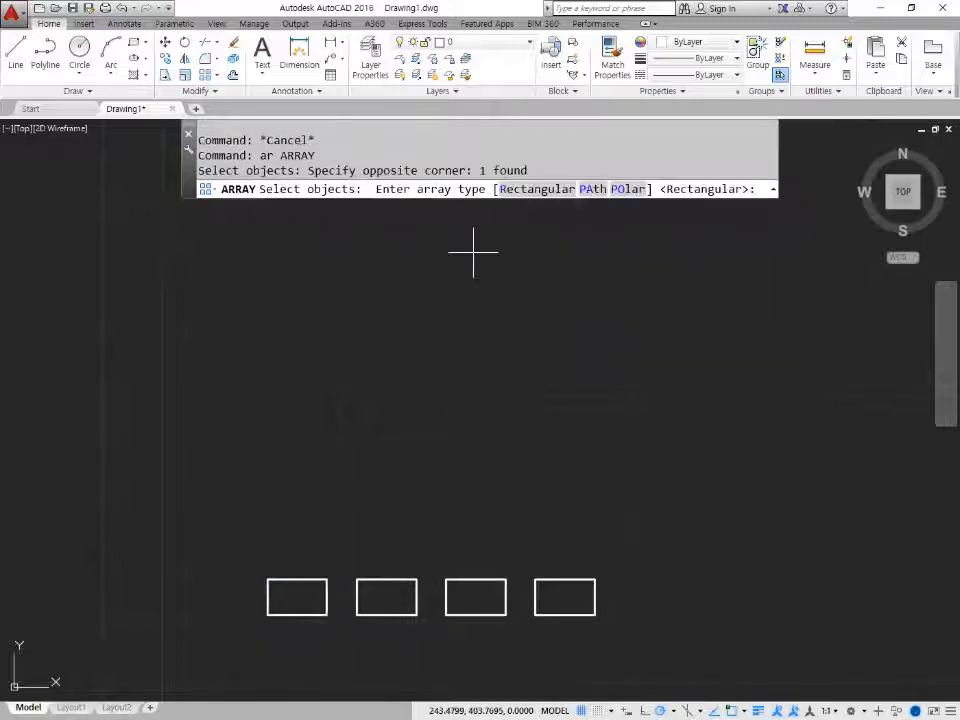
left_click(538, 189)
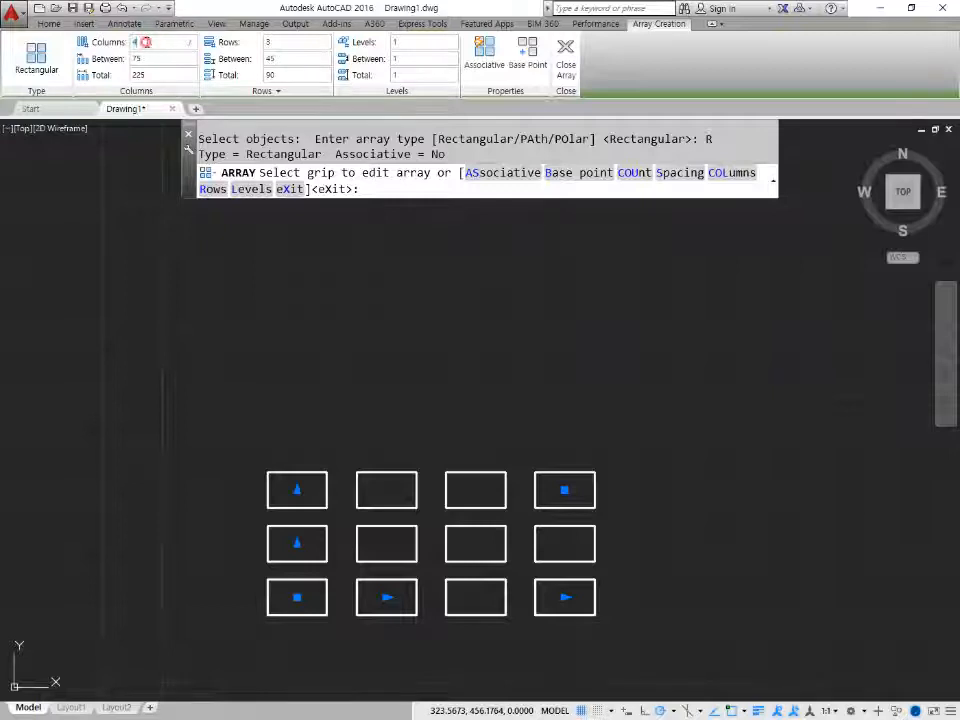
type("1")
left_click(279, 43)
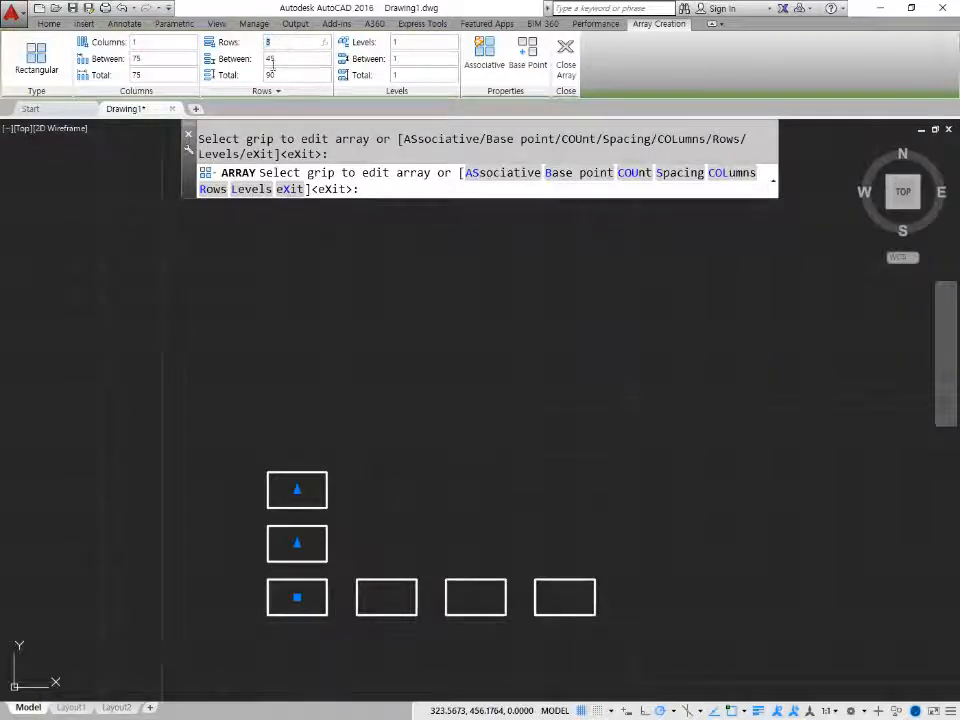
type("5")
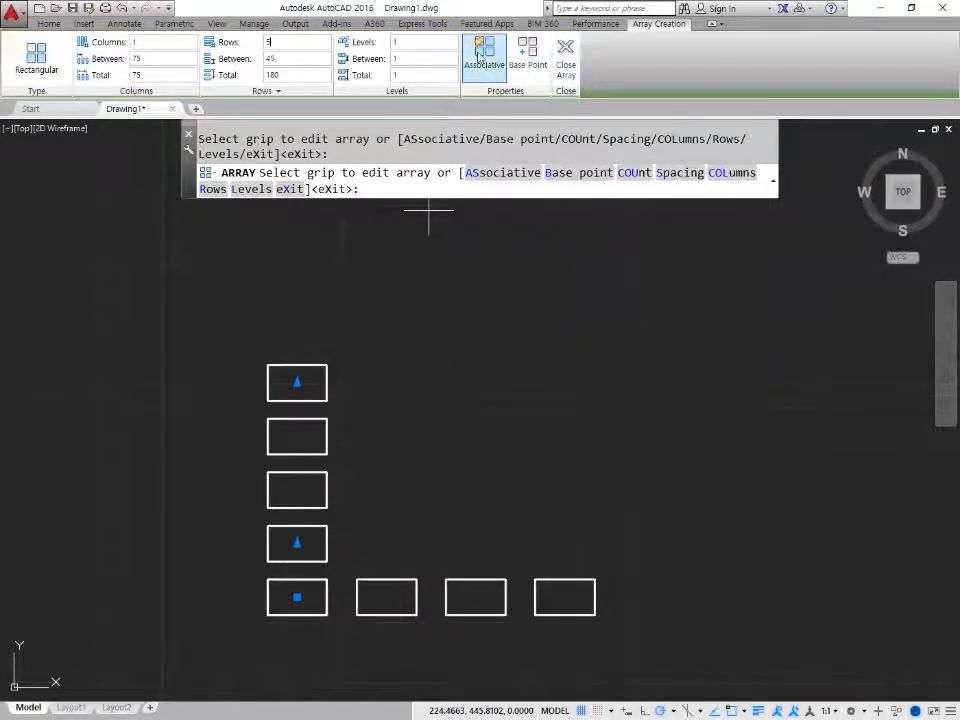
left_click(566, 64)
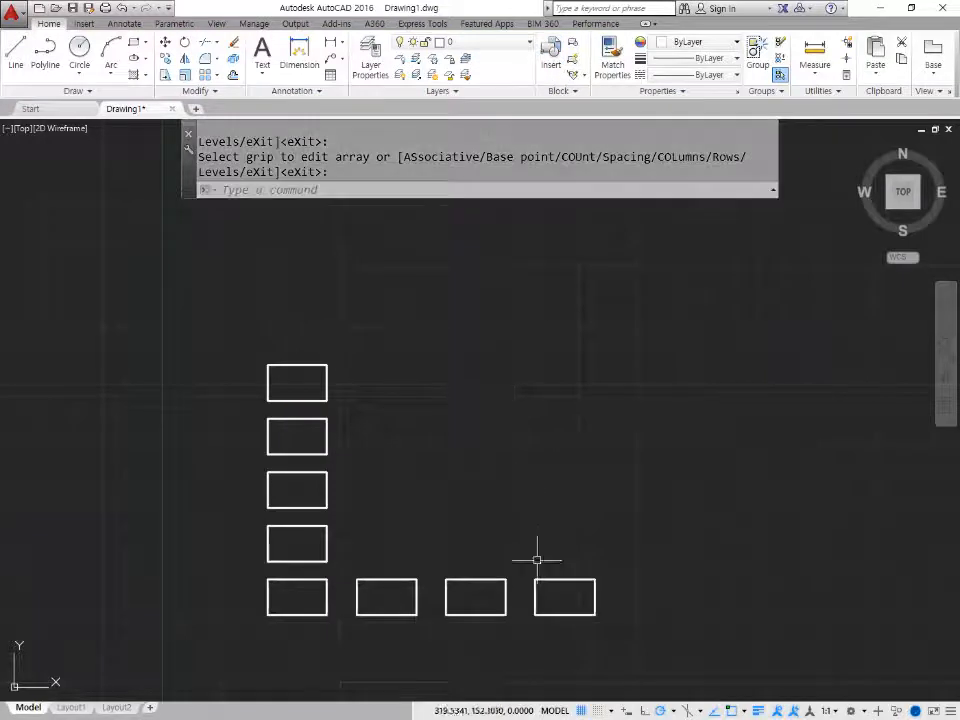
Create an associative rectangular array of the other three rectangles in the bottom row with 1 column and 5 rows.
type("ar")
key("Return")
left_click(574, 597)
left_click(410, 543)
key("Return")
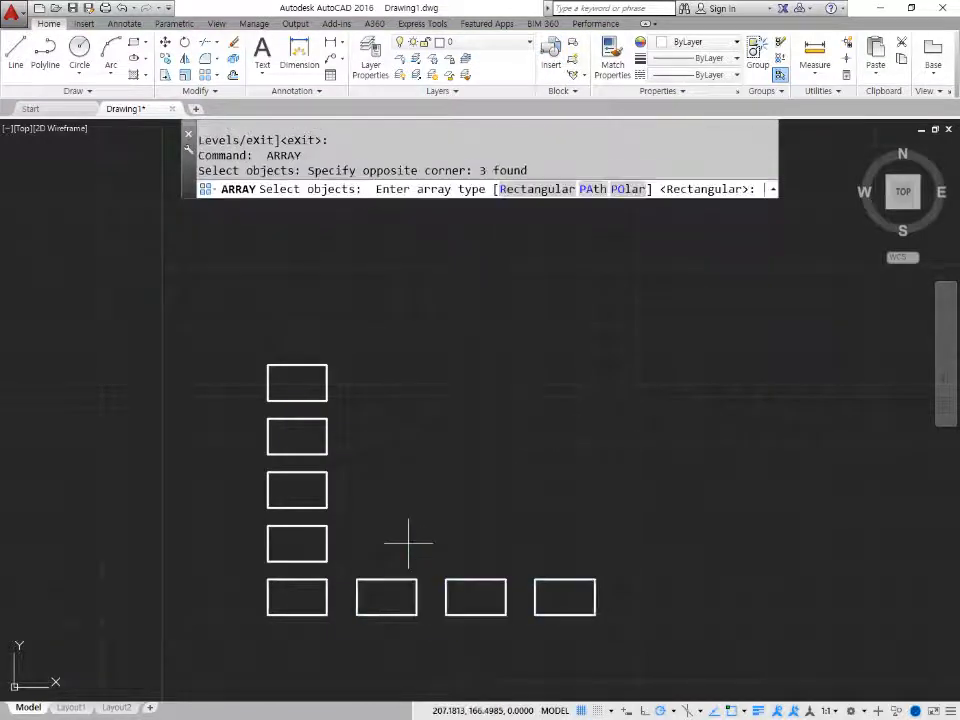
type("R")
key("Return")
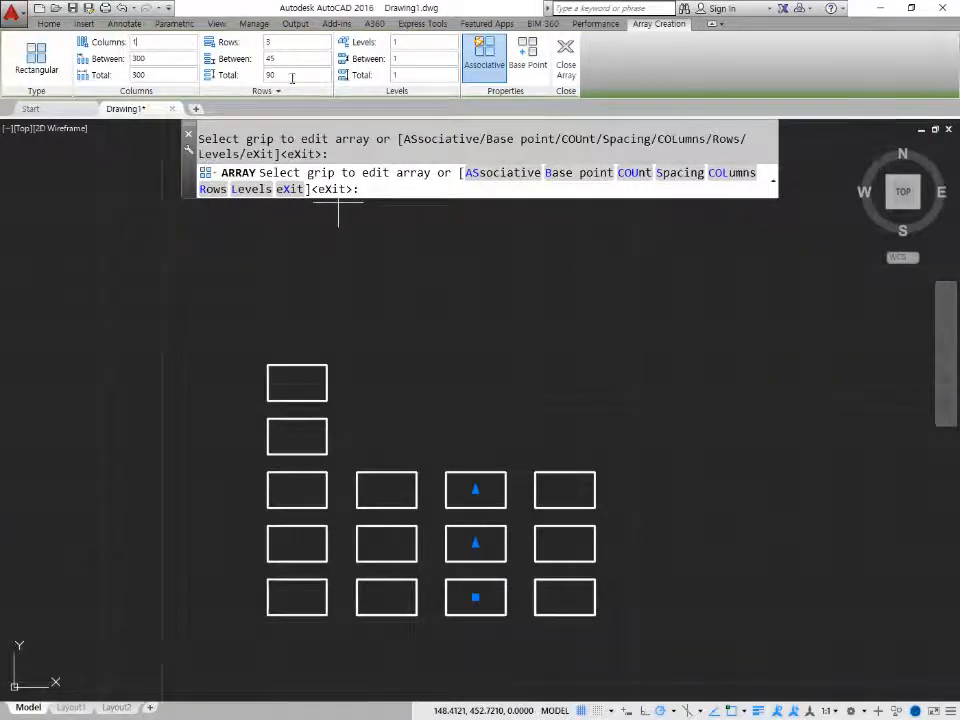
left_click_drag(288, 45, 211, 47)
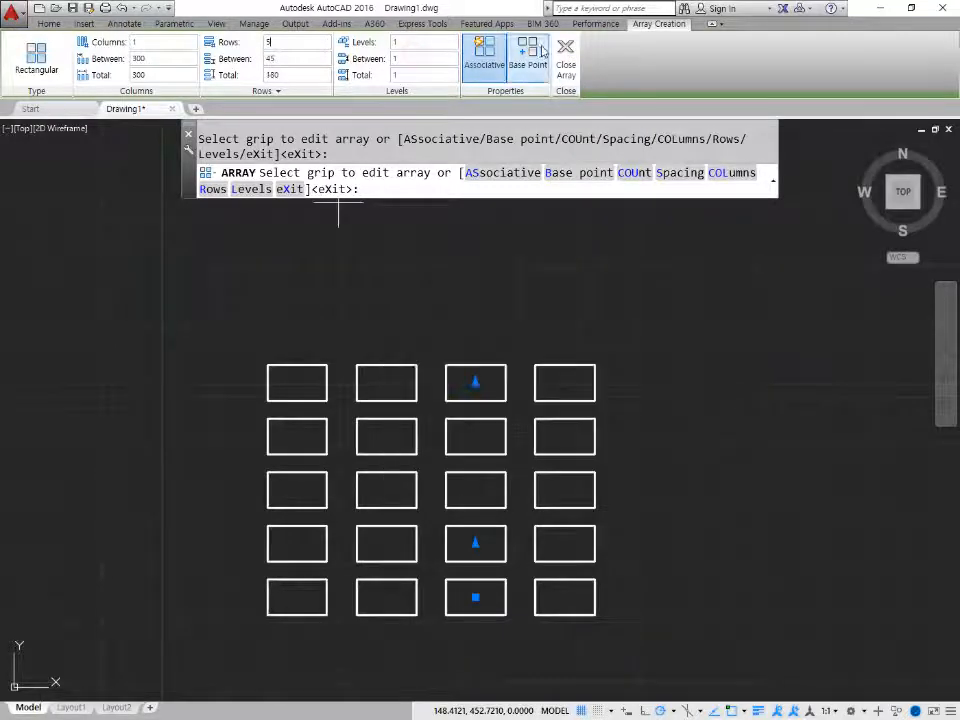
left_click(566, 62)
left_click(395, 371)
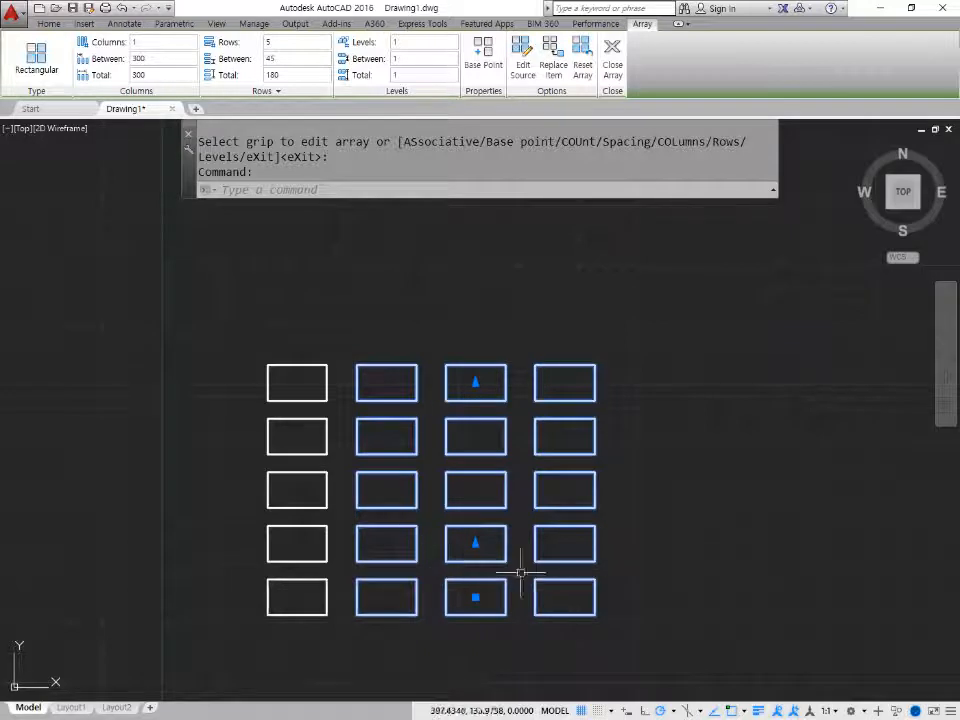
key("Escape")
Open the source objects of the leftmost column's associative array for editing, using its lowest rectangle.
left_click(293, 537)
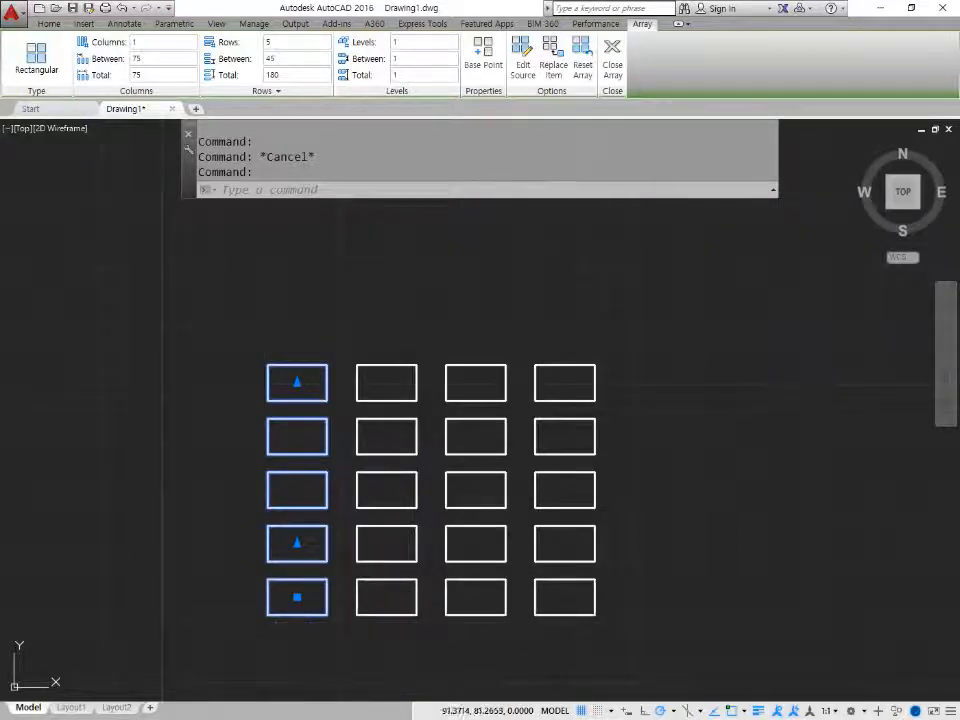
mouse_move(231, 497)
left_mouse_down()
mouse_move(216, 452)
mouse_move(366, 520)
mouse_move(226, 466)
left_mouse_up()
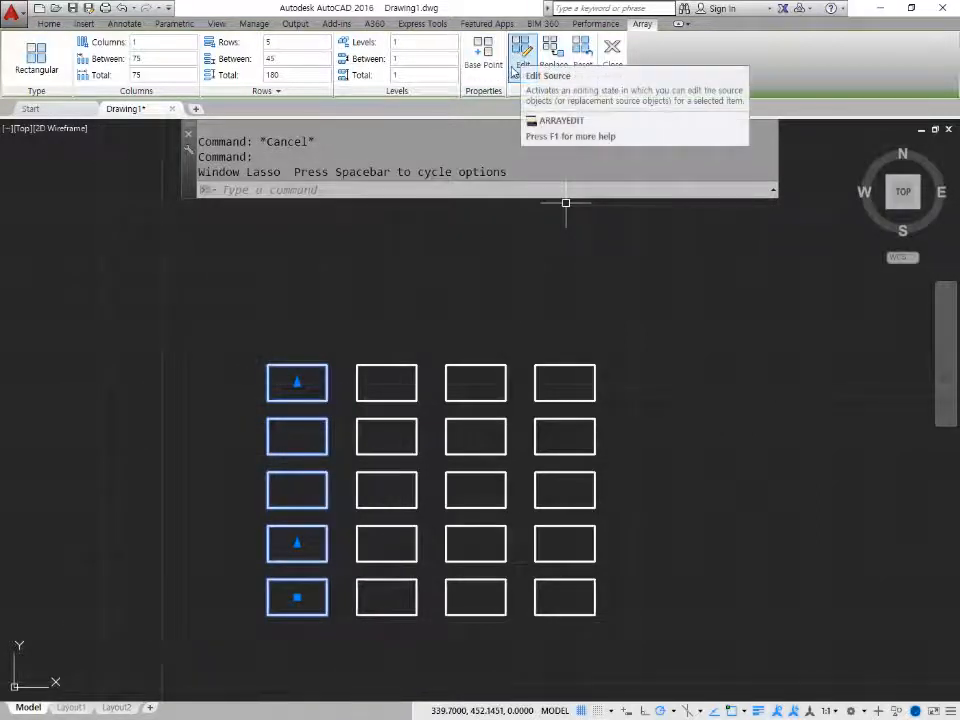
left_click(520, 62)
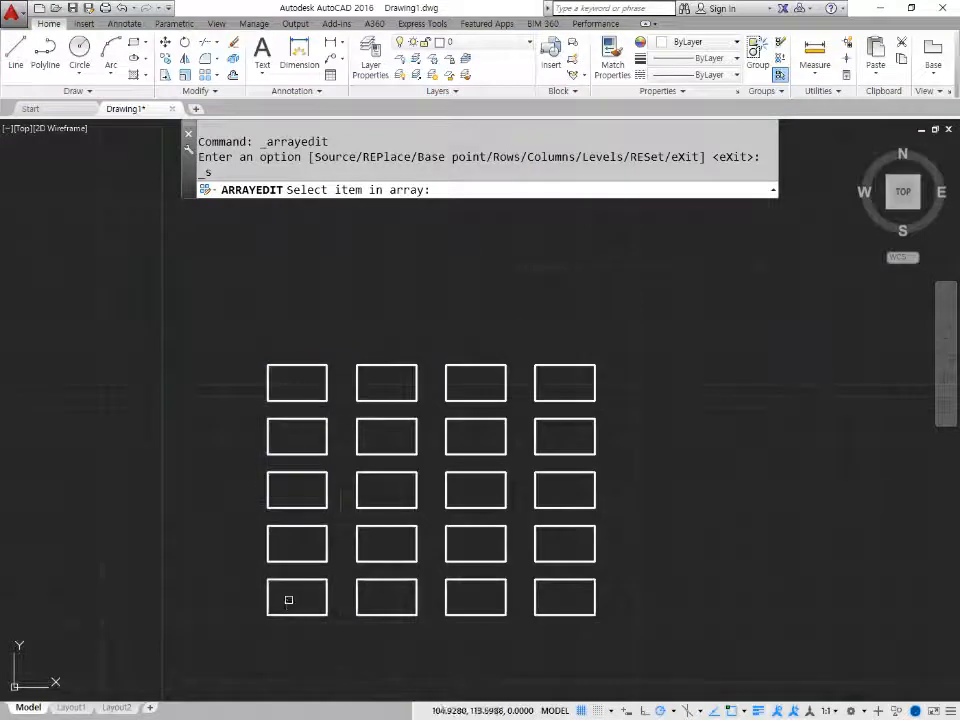
left_click(471, 420)
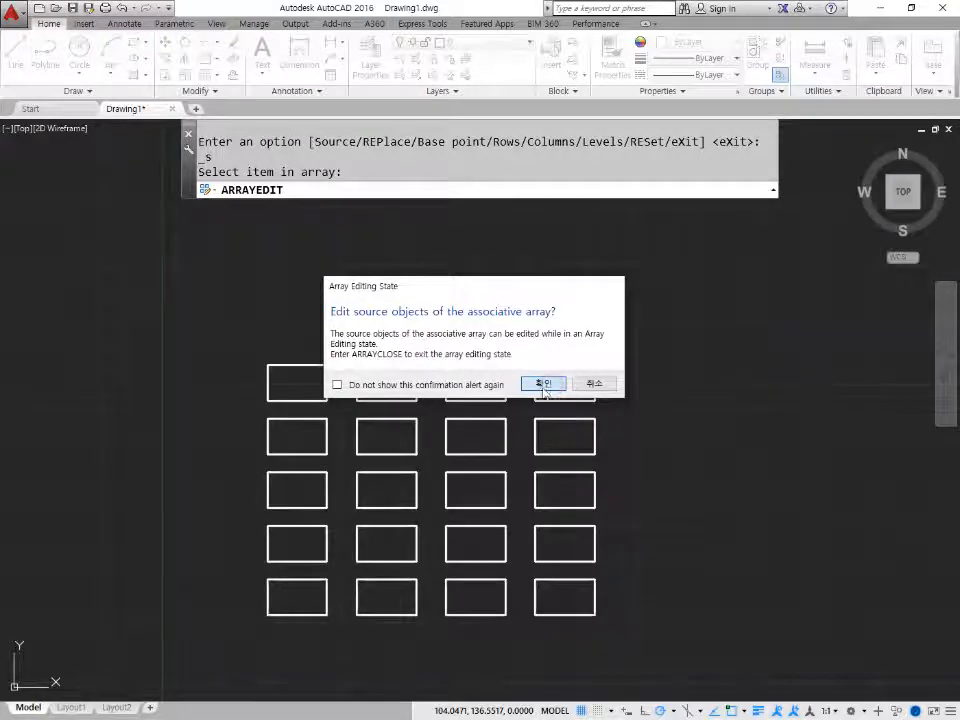
left_click(550, 386)
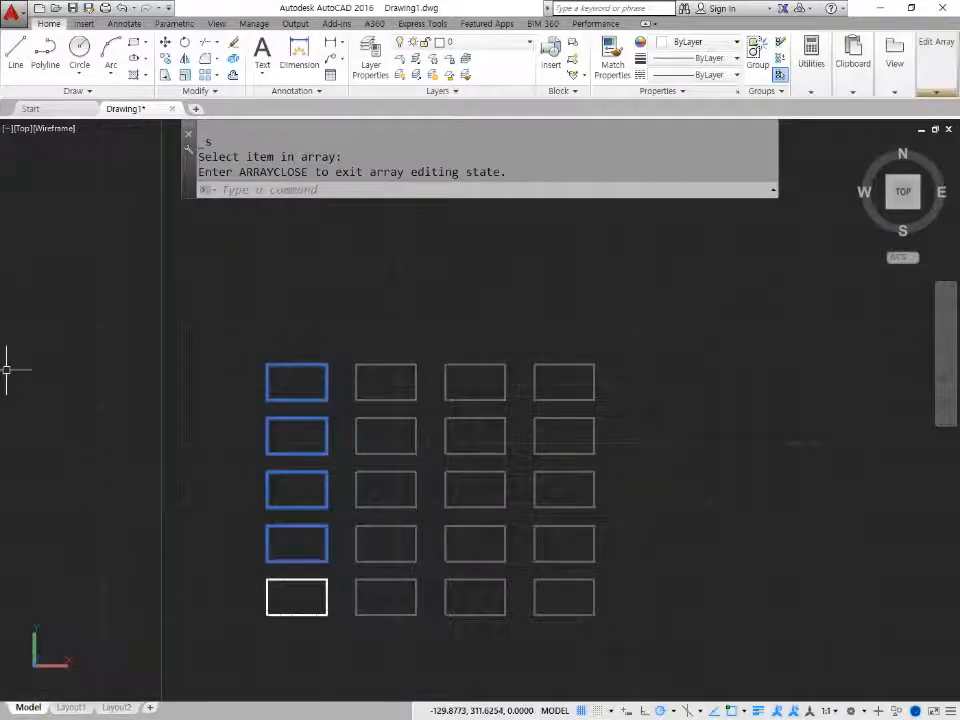
Draw a vertical line between the midpoints of the source rectangle's upper and lower edges.
scroll(306, 619, "up", 5)
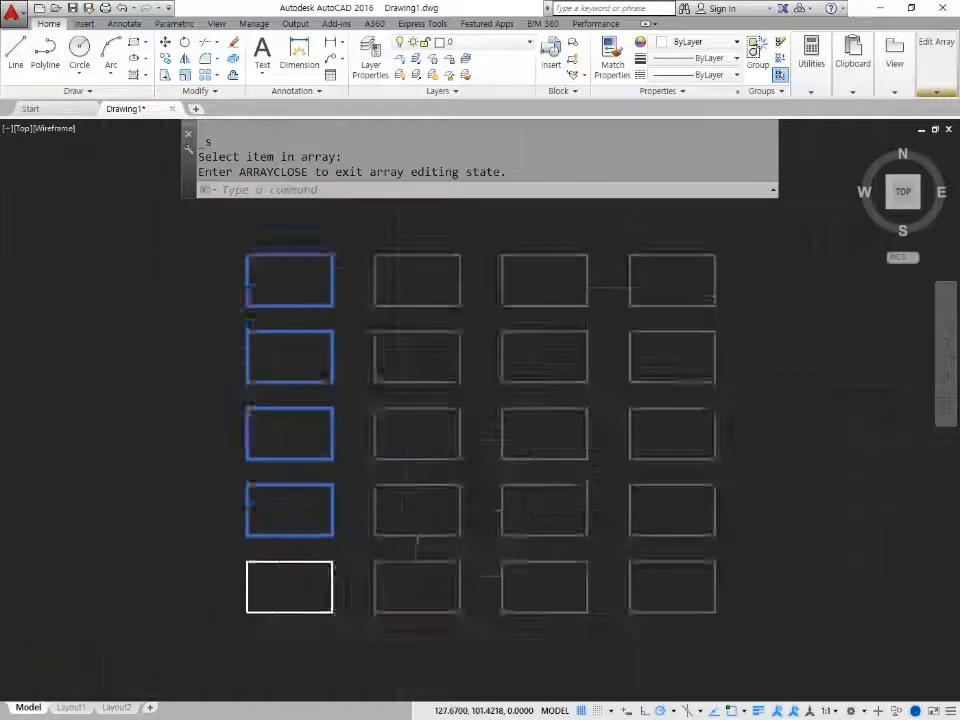
middle_click_drag(306, 619, 284, 548)
scroll(284, 548, "up", 2)
key("Escape")
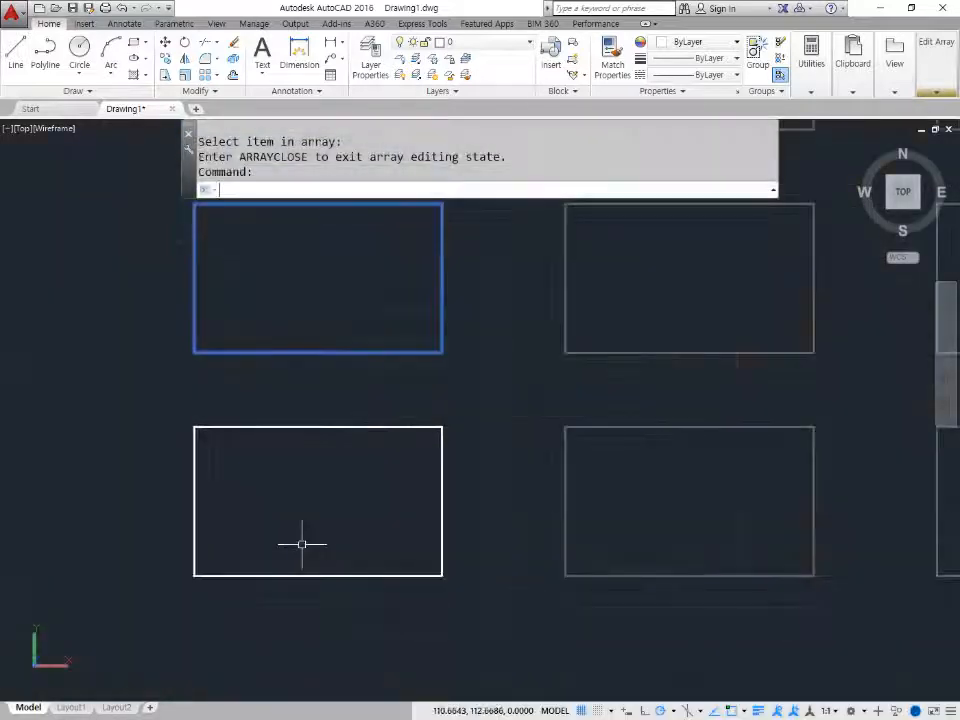
type("l")
key("Return")
type("mid of")
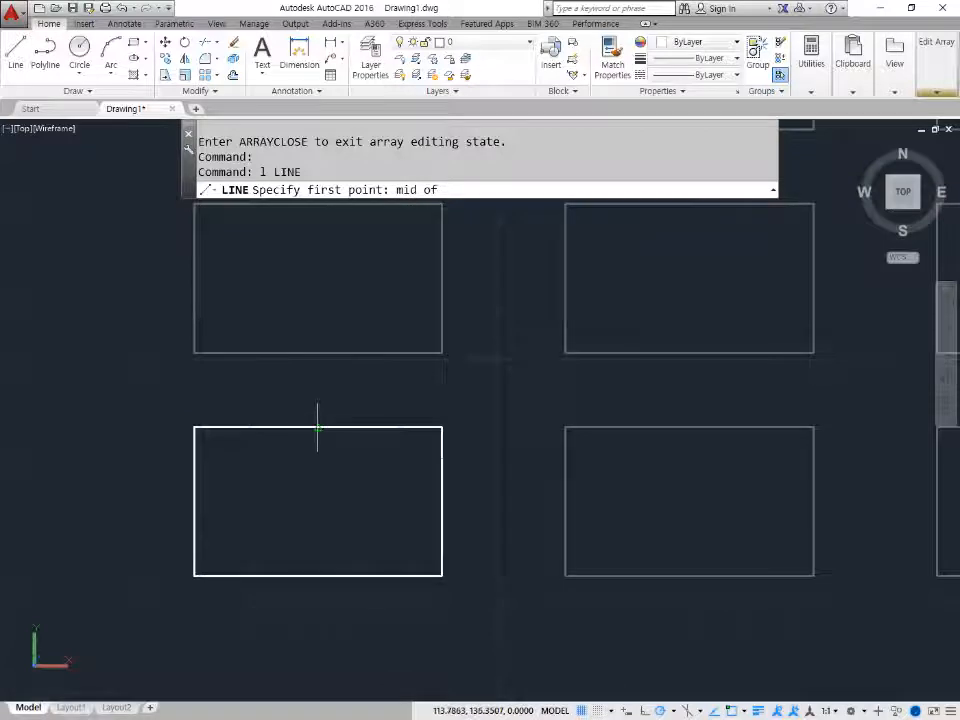
left_click(317, 427)
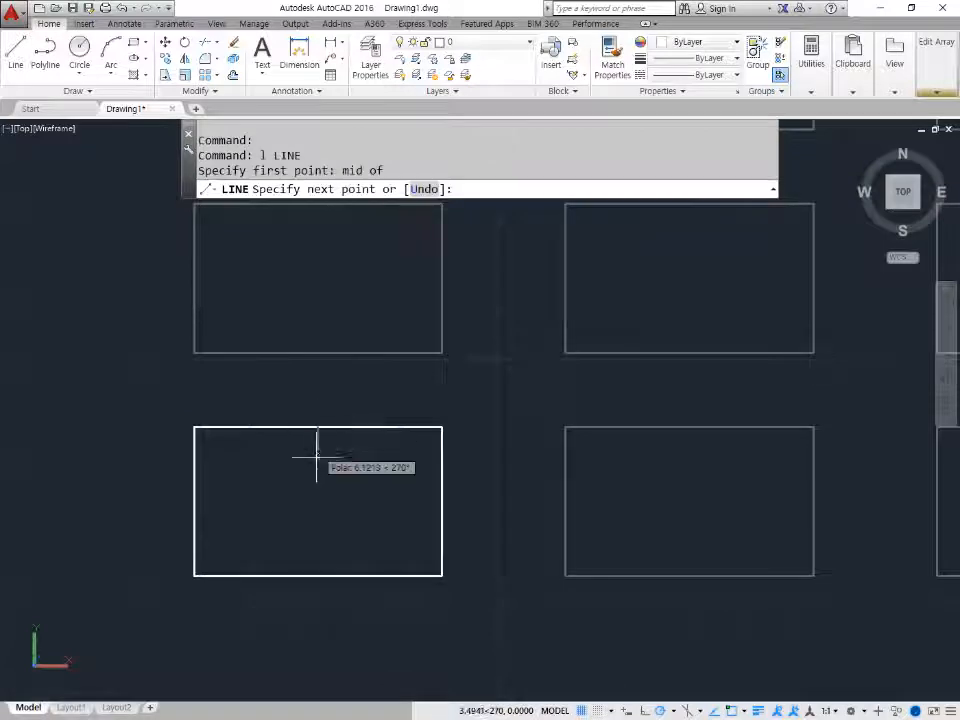
left_click(317, 575)
key("Return")
Draw a horizontal line between the midpoints of the source rectangle's left and right edges.
key("Return")
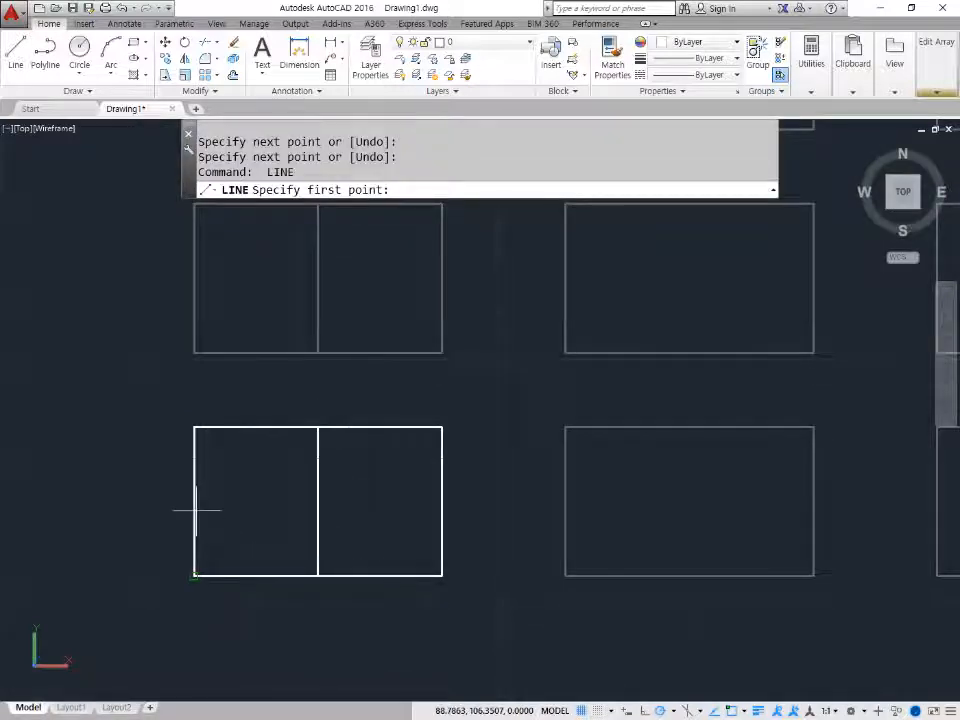
type("mid")
key("Return")
left_click(195, 501)
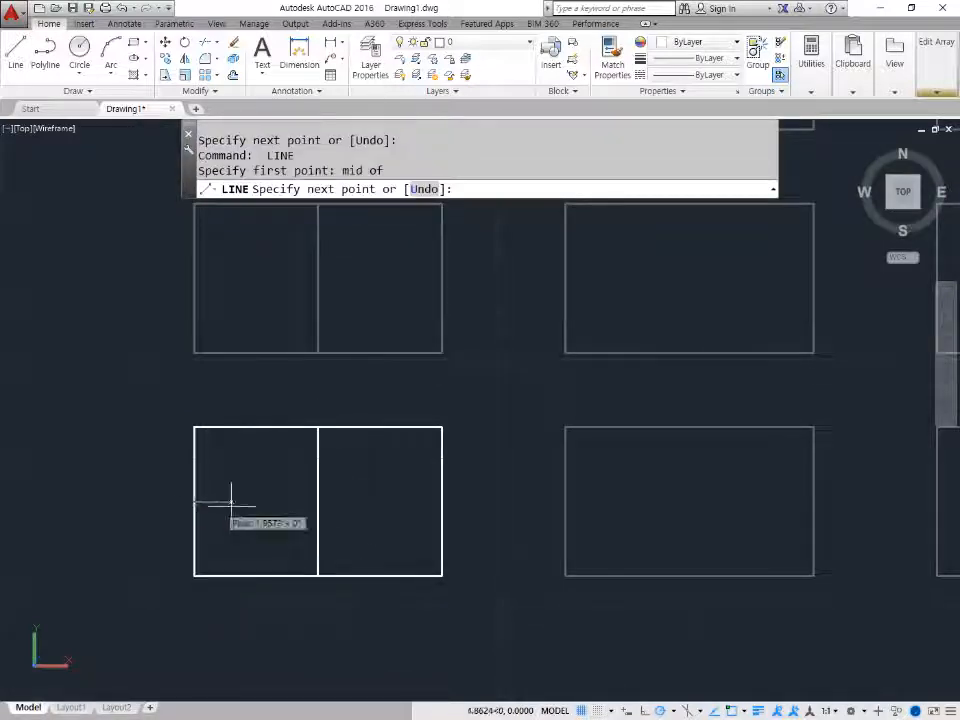
left_click(442, 501)
key("Return")
Draw a circle centred on the midpoint of the source rectangle's lower edge, with its radius reaching the crossing of the two centre lines.
type("c")
key("Return")
left_click(317, 575)
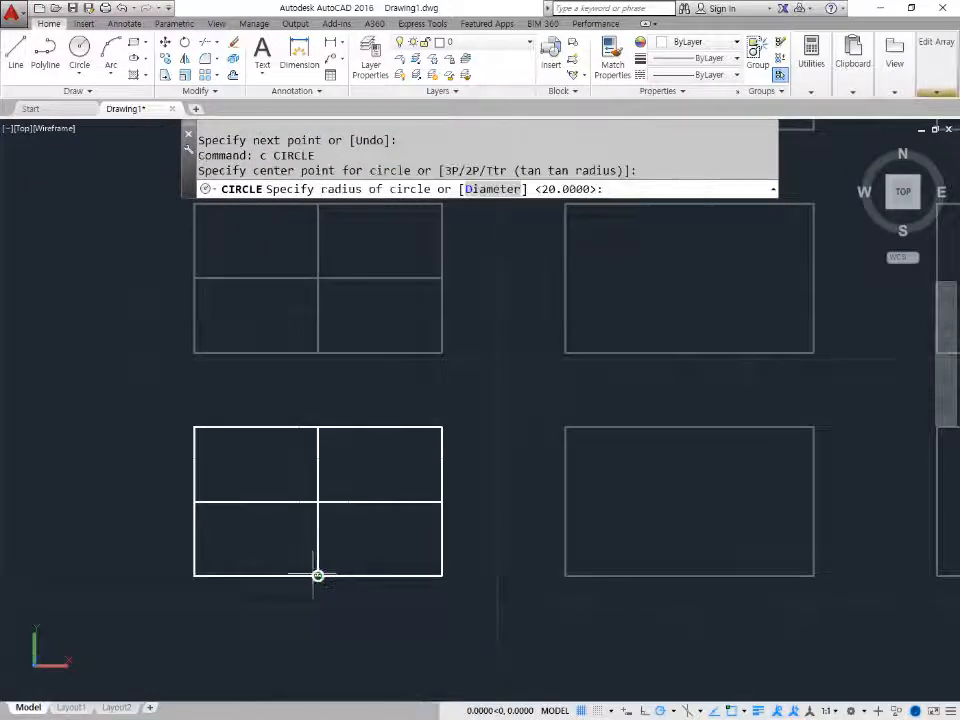
key("Return")
Erase the vertical and horizontal centre lines from the source rectangle.
left_click(375, 500)
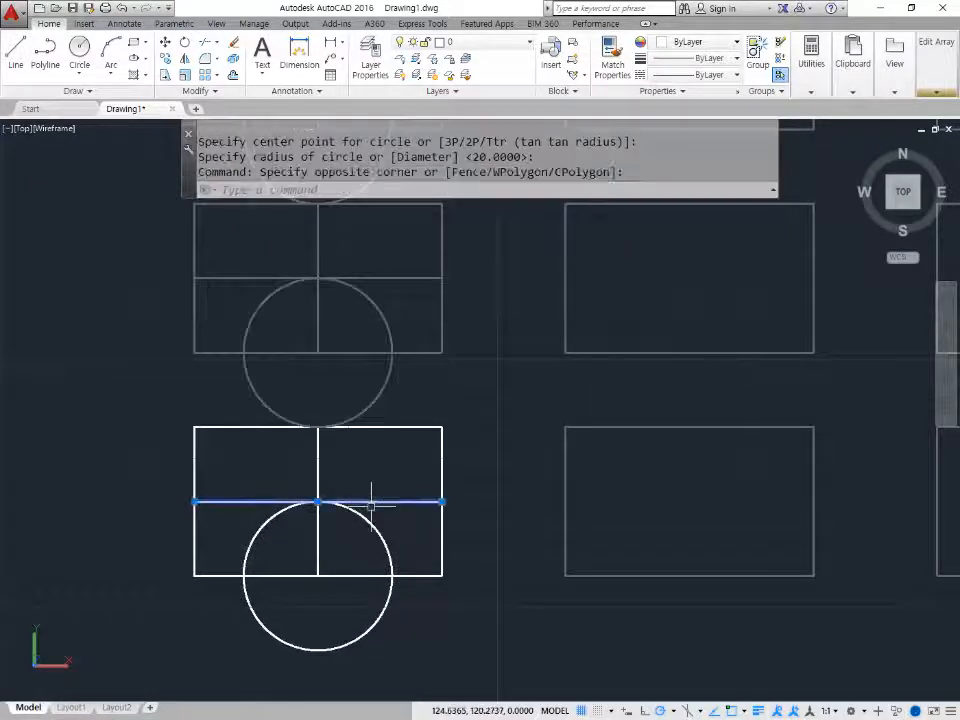
left_click(331, 524)
left_click(303, 541)
type("e")
key("space")
Trim away the half of the circle below the source rectangle's lower edge.
type("tr")
key("space")
key("space")
left_click(385, 642)
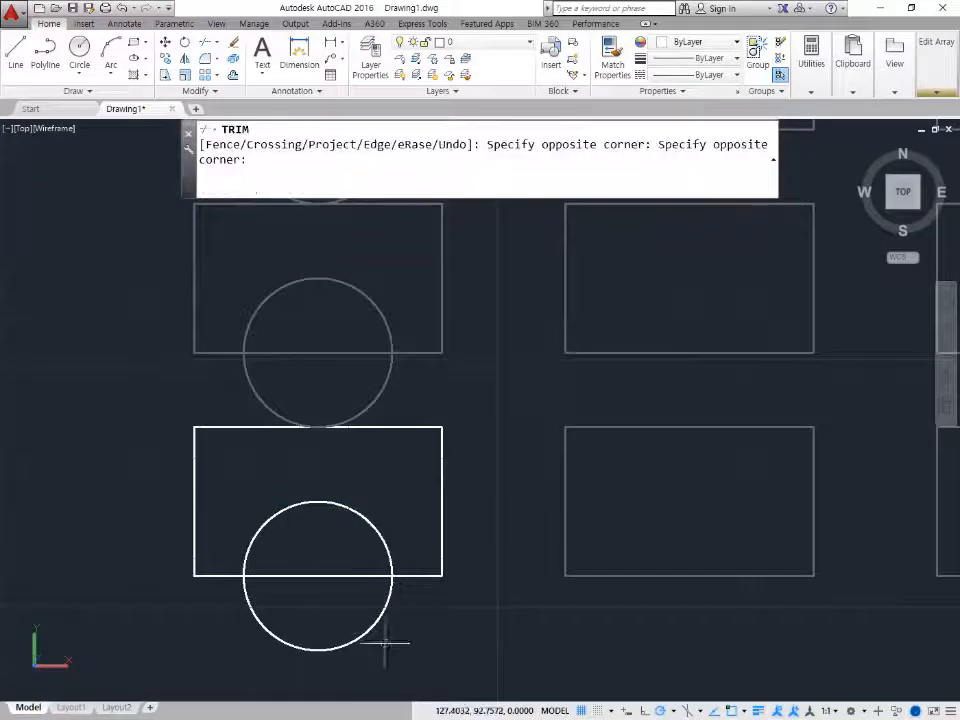
left_click(333, 614)
key("Return")
scroll(407, 534, "down", 6)
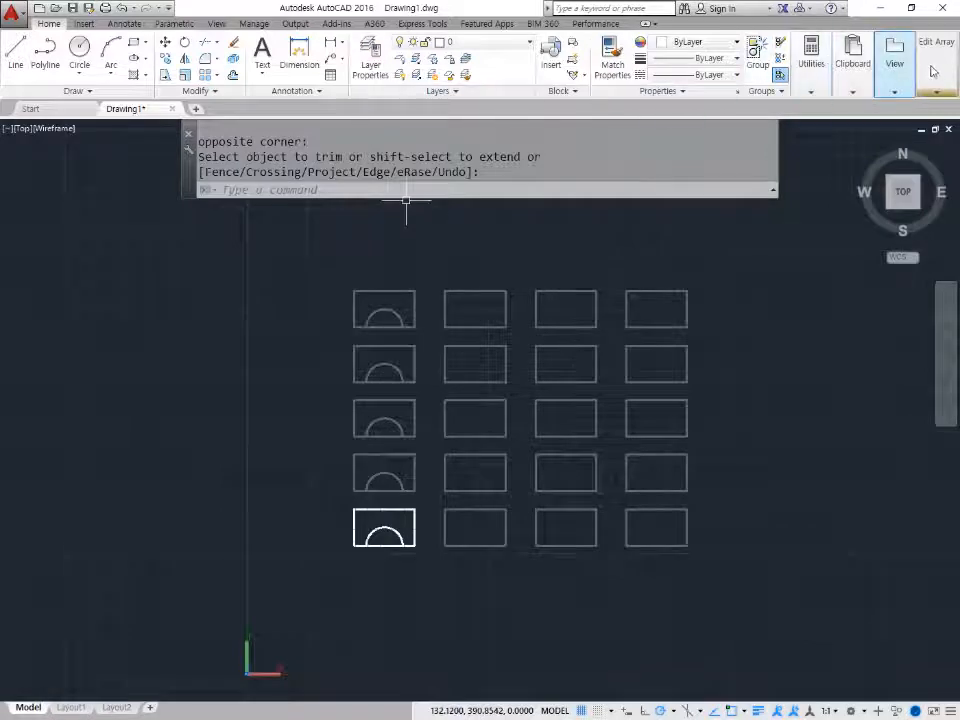
Save the changes made to the array's source objects and exit the array editing state.
mouse_move(937, 91)
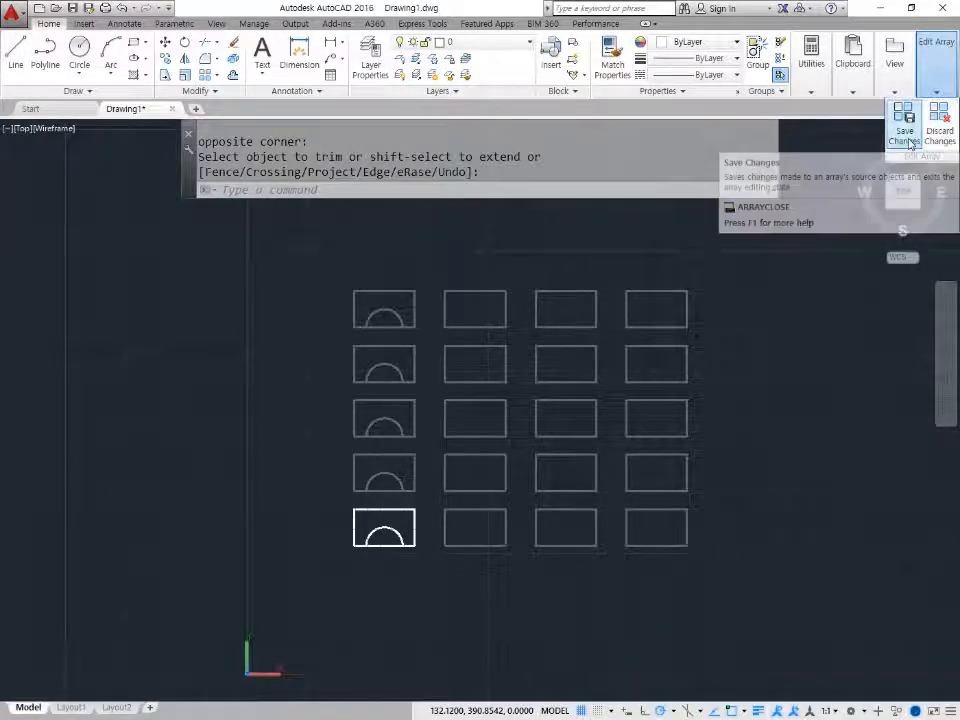
left_click(904, 125)
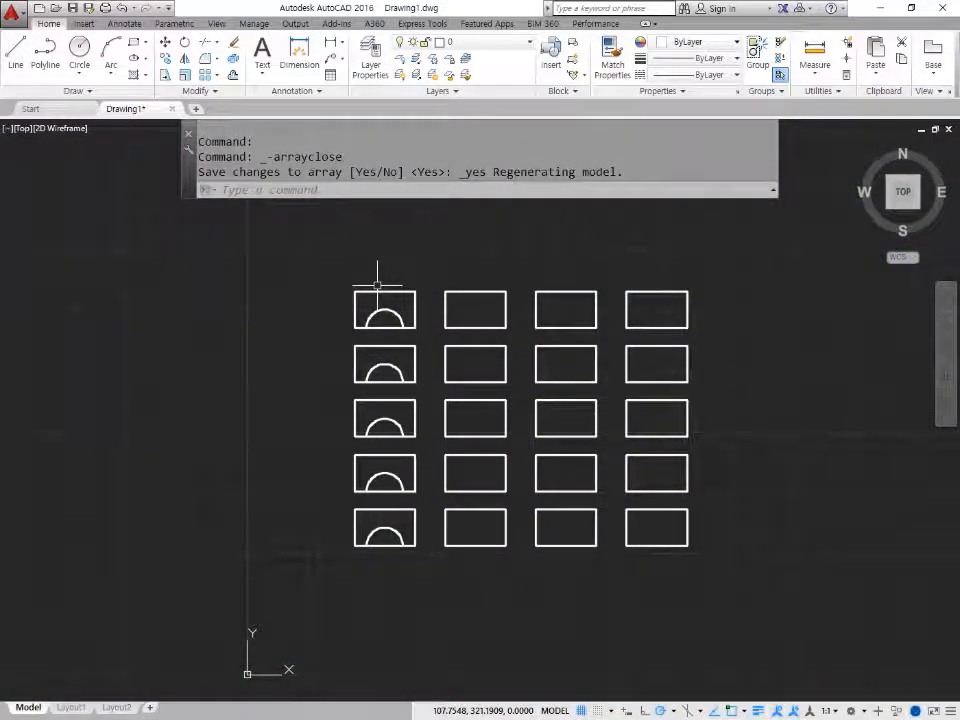
mouse_move(388, 574)
left_mouse_down()
mouse_move(340, 310)
mouse_move(430, 383)
left_mouse_up()
left_click_drag(434, 430, 386, 556)
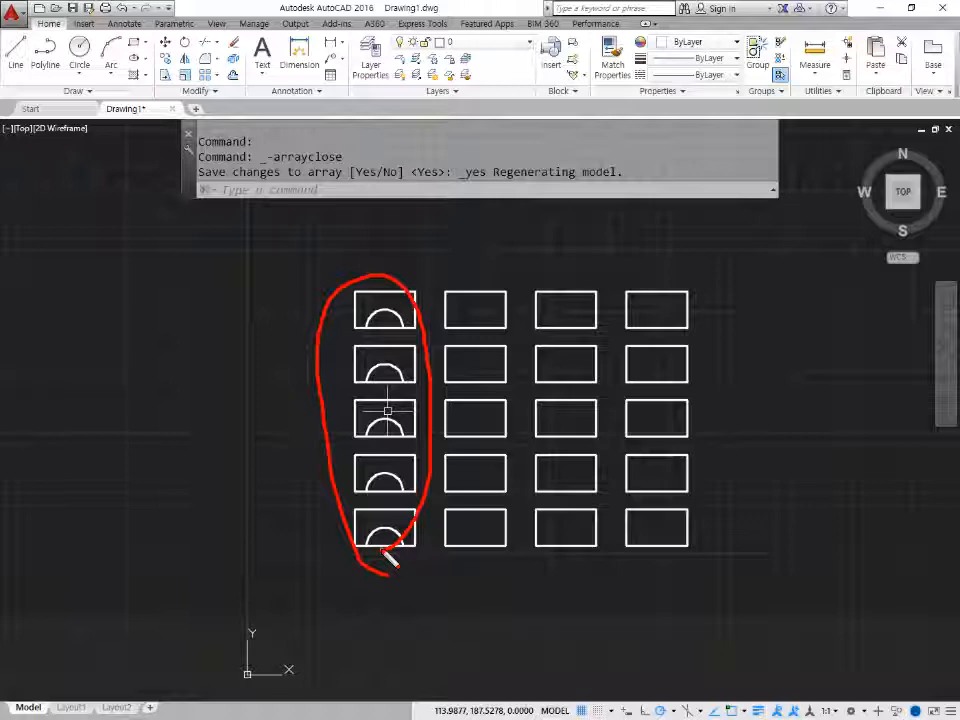
key("Escape")
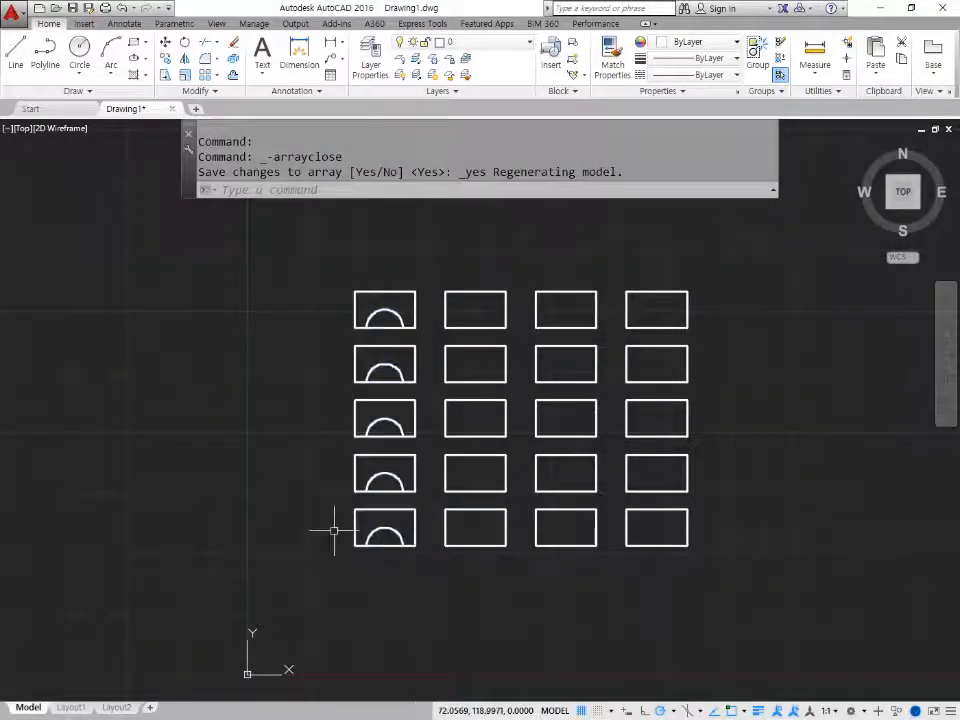
Switch to the Notepad command notes, look up the eXplode entry, and return to the drawing.
key("alt+Tab")
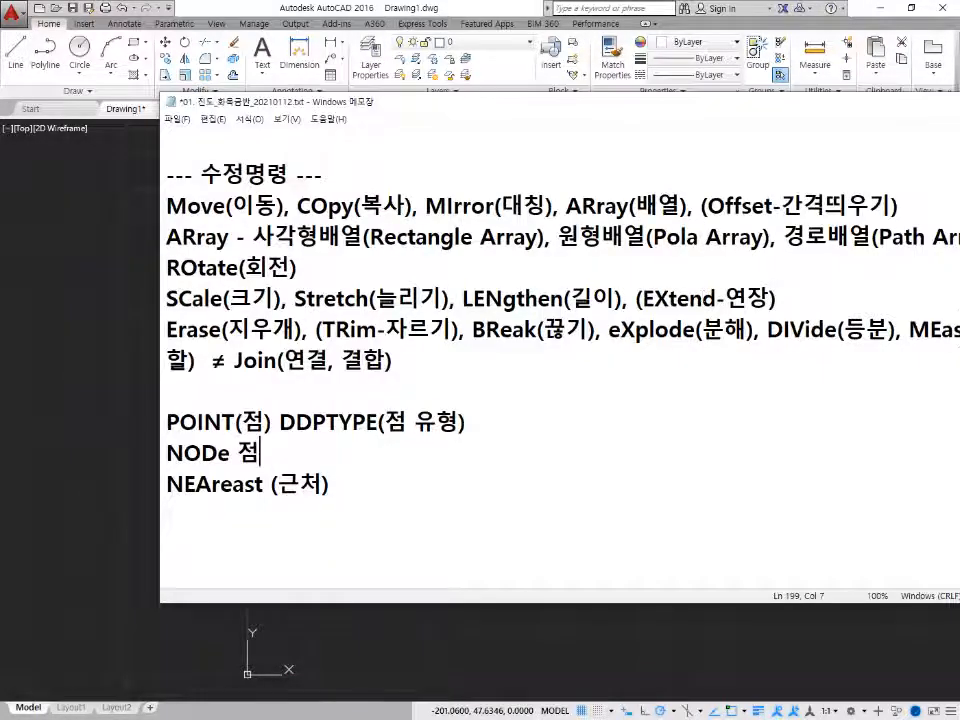
mouse_move(610, 347)
left_mouse_down()
mouse_move(713, 356)
mouse_move(759, 347)
mouse_move(700, 298)
mouse_move(602, 331)
mouse_move(599, 342)
left_mouse_up()
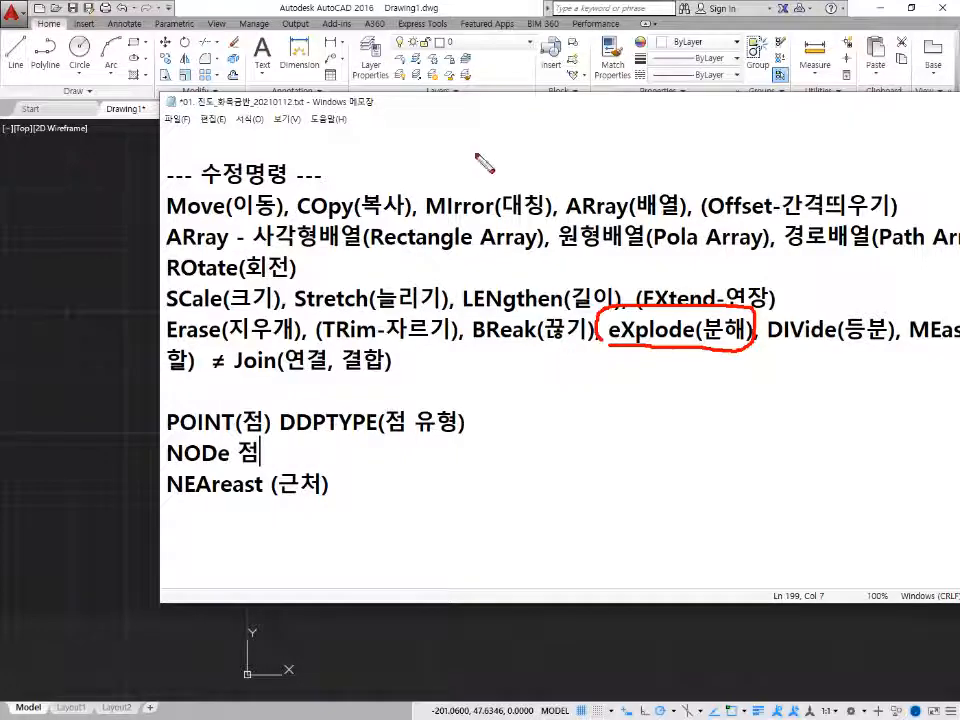
left_click(618, 351)
key("Escape")
left_click(435, 4)
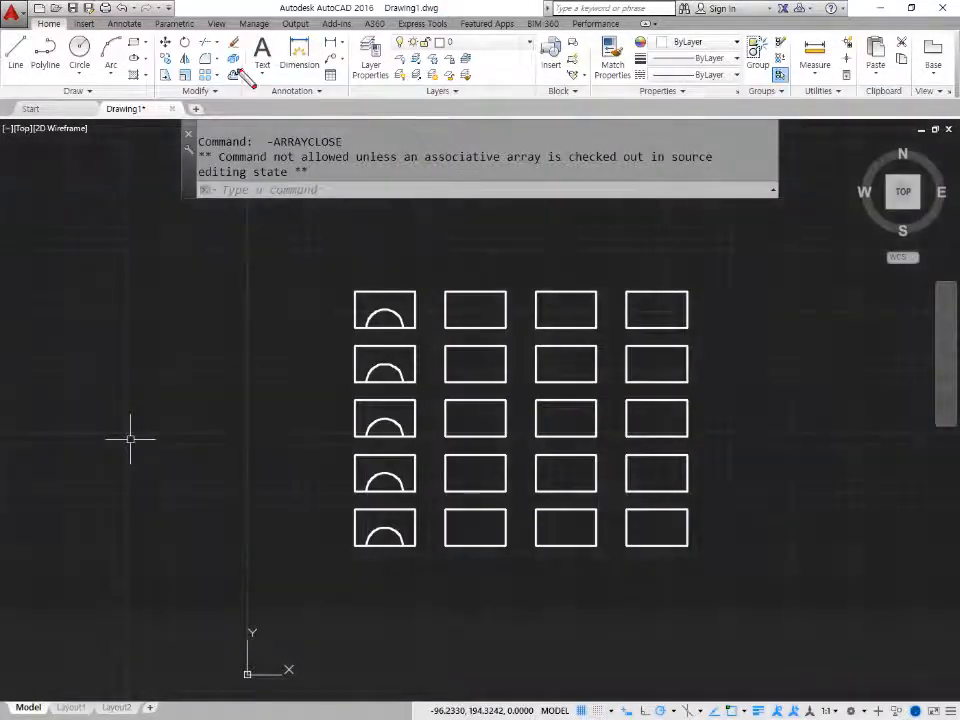
Explode the array of plain rectangles that fills the three right-hand columns.
mouse_move(229, 71)
left_mouse_down()
mouse_move(227, 48)
mouse_move(243, 66)
mouse_move(230, 75)
left_mouse_up()
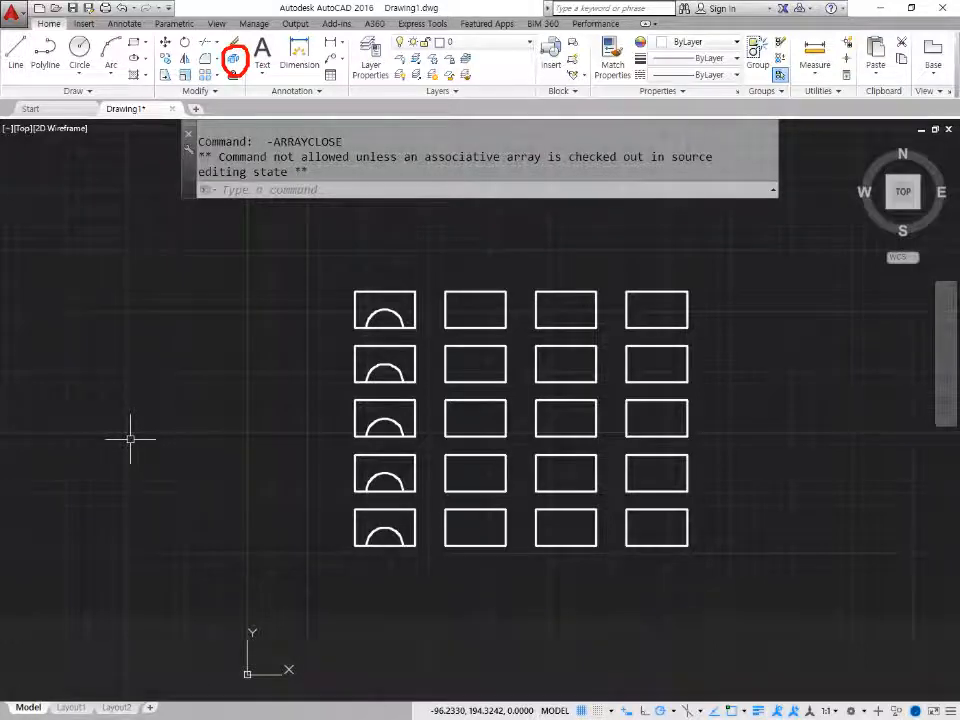
left_click(597, 306)
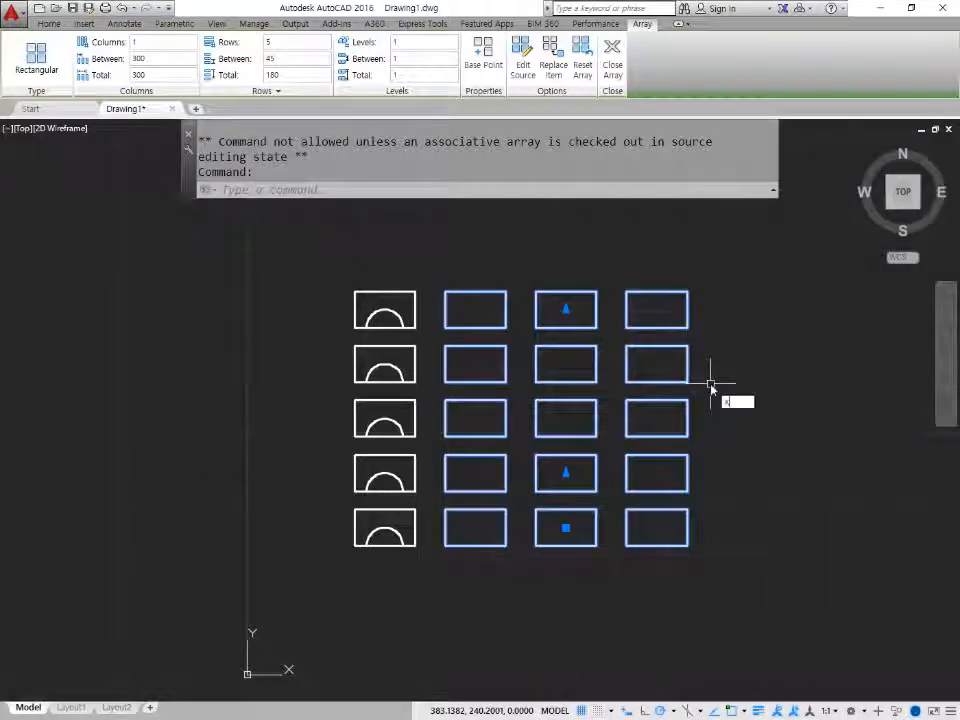
key("Return")
Explode the arched-rectangle array in the first column together with the top two rectangles of the last column.
left_click(687, 324)
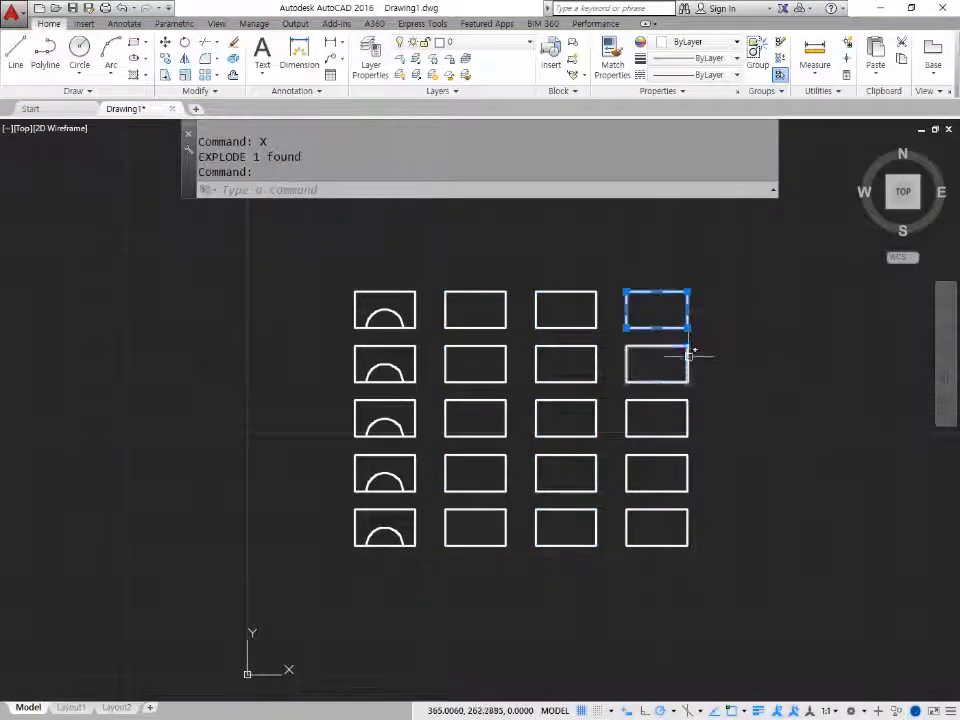
left_click(689, 362)
left_click(696, 418)
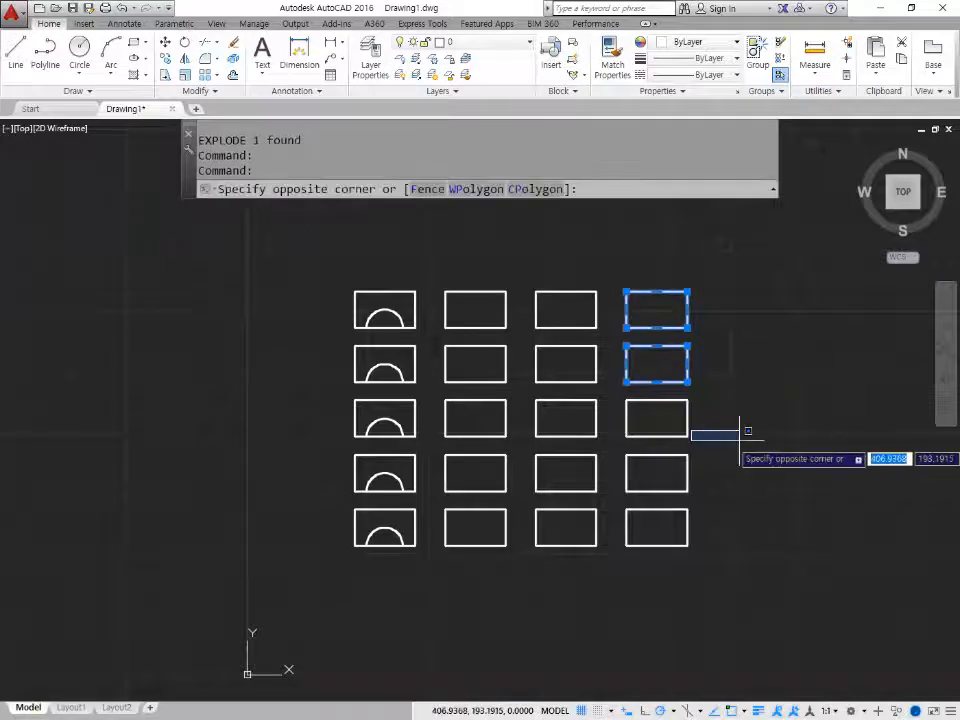
key("Escape")
left_click(383, 420)
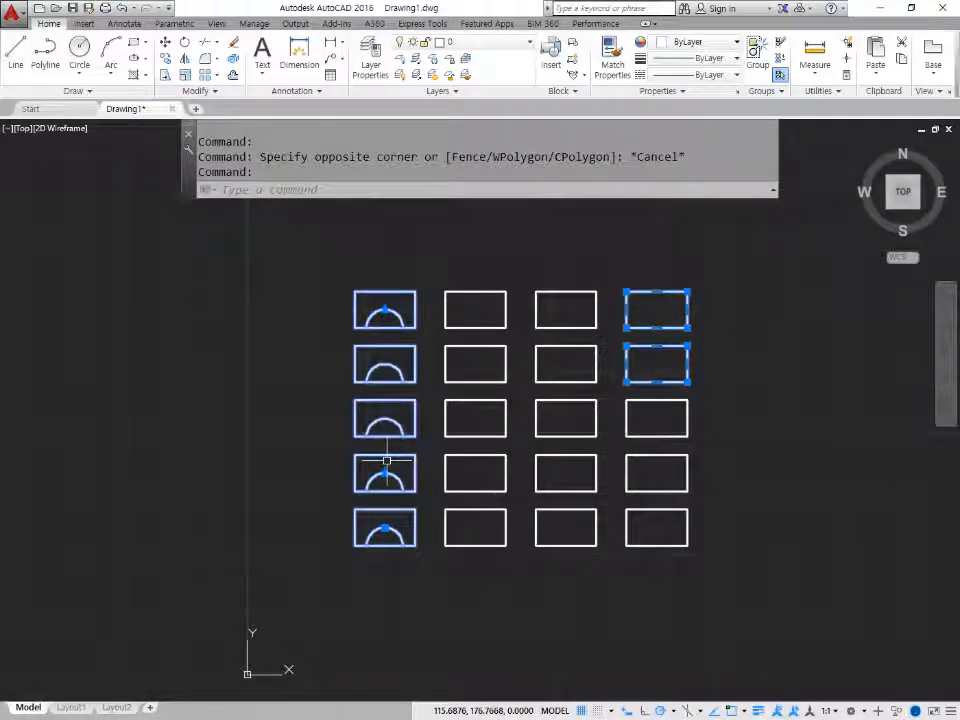
type("x")
key("Return")
Erase the upper three arched rectangles of the first column and the rectangle outline of the fourth.
left_click(386, 491)
left_click(395, 415)
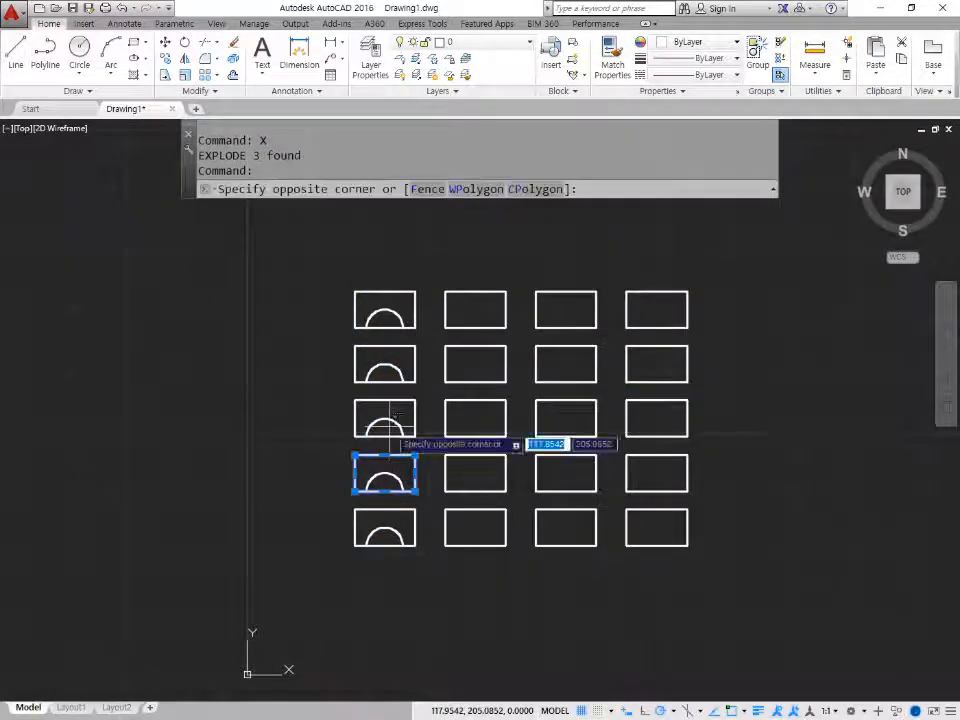
left_click(376, 300)
type("e")
key("Return")
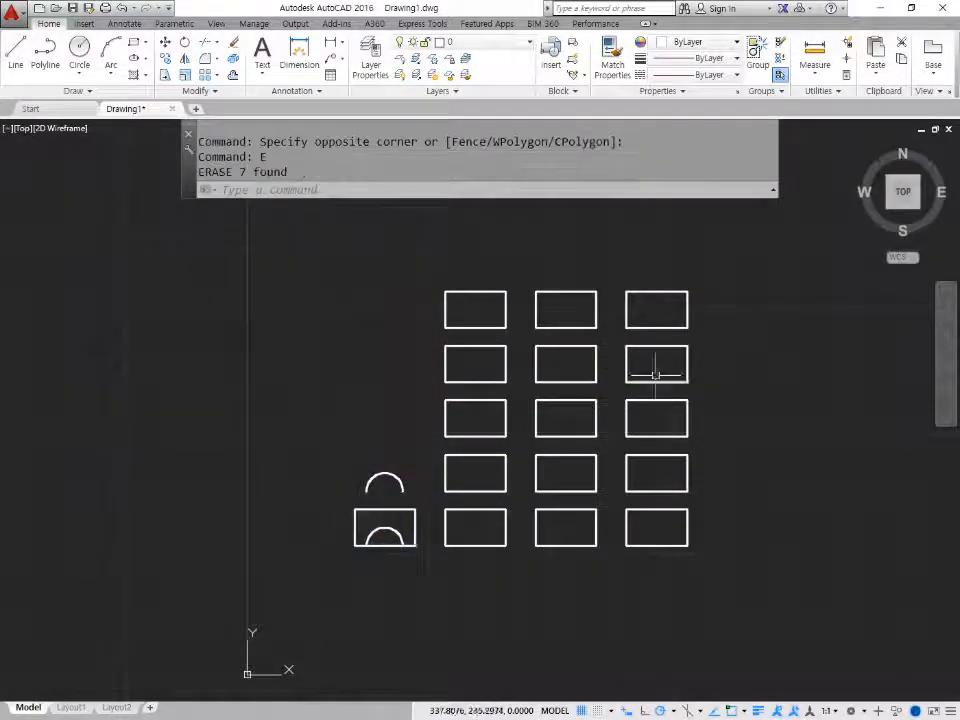
Try to explode the top edge of the upper-right rectangle.
scroll(655, 375, "up", 4)
left_click(662, 315)
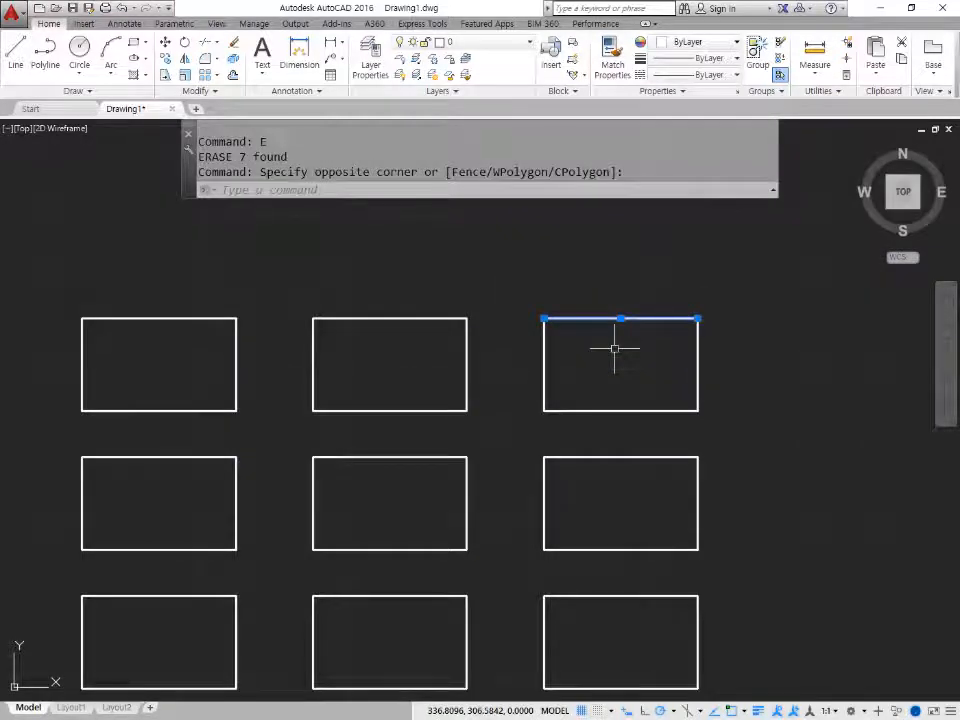
type("x")
key("Return")
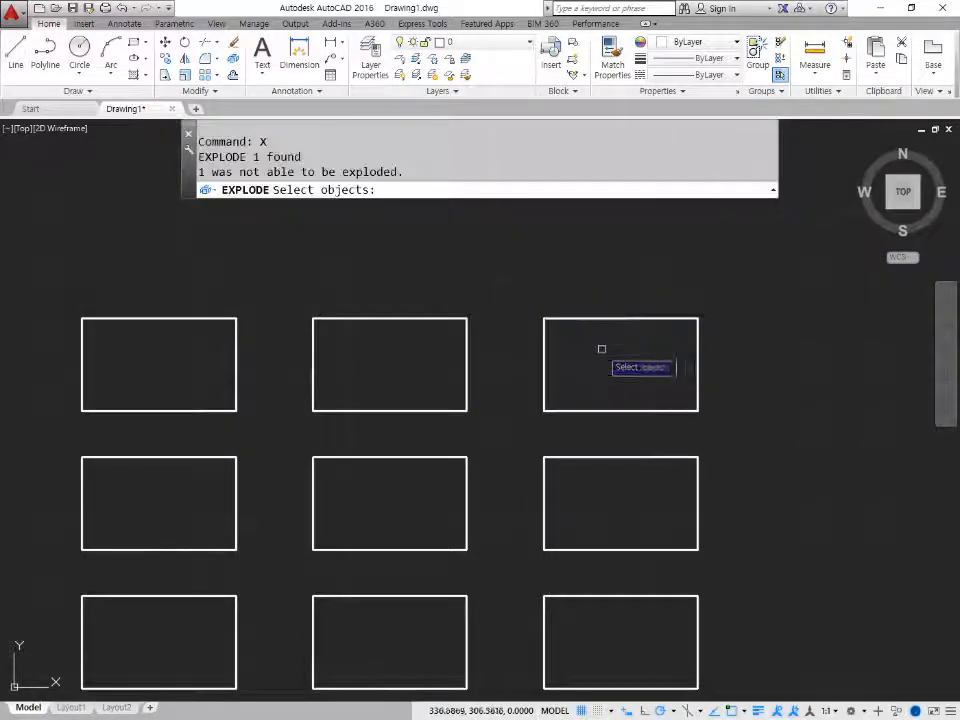
key("Return")
Select edges of the top two rectangles in the last column to check whether they are separate lines.
left_click(641, 409)
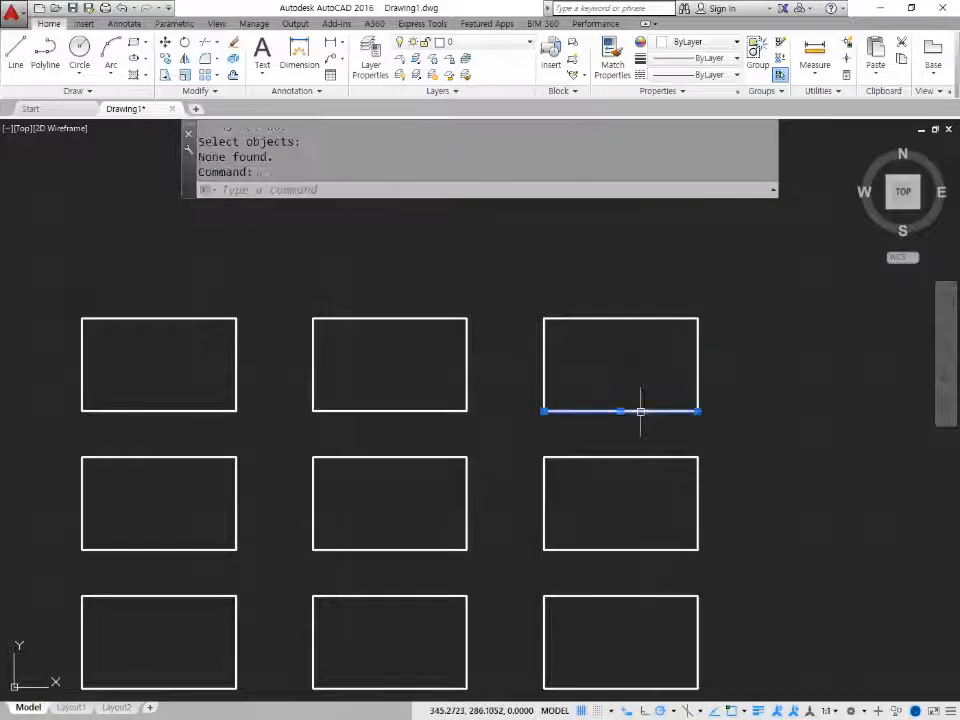
left_click(705, 358)
left_click(676, 372)
left_click(553, 373)
left_click(514, 363)
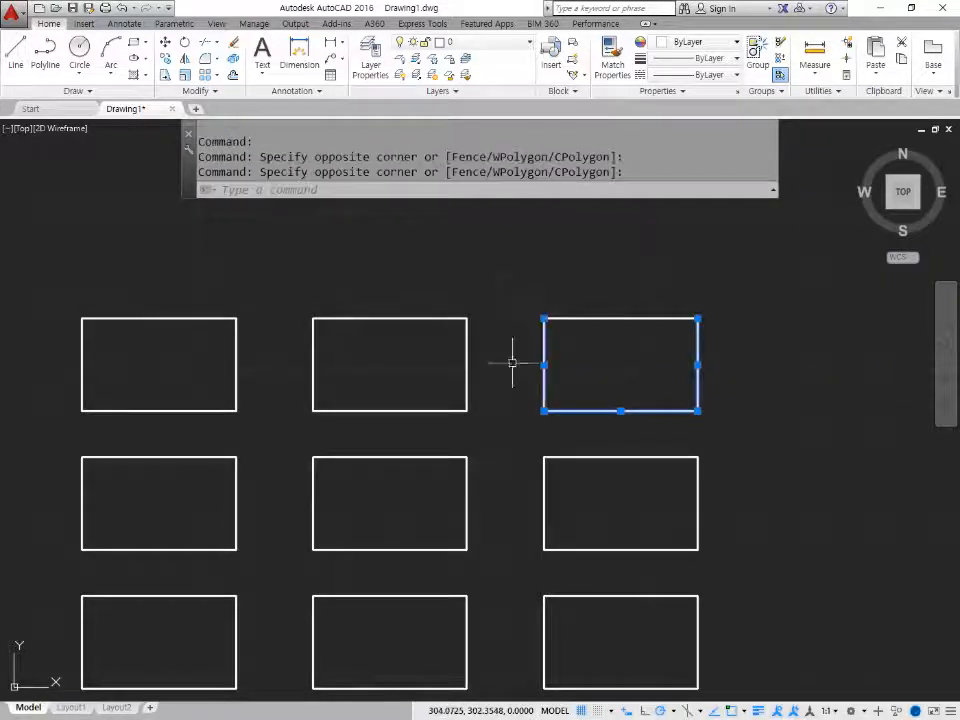
key("Escape")
left_click(574, 457)
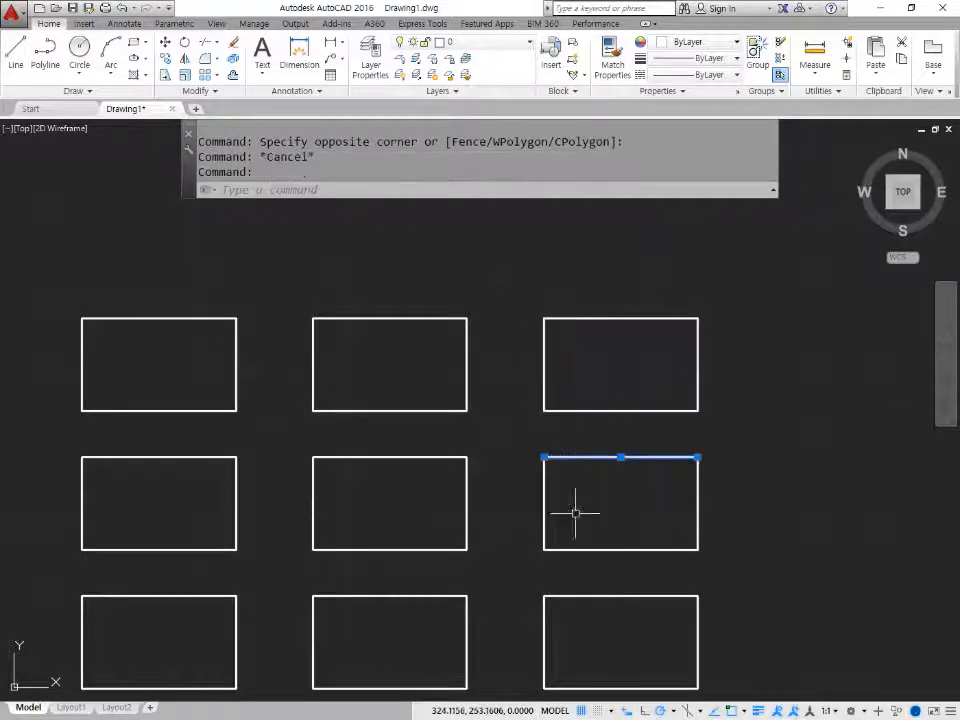
middle_click_drag(574, 508, 572, 448)
key("Escape")
scroll(450, 440, "down", 6)
scroll(410, 465, "up", 4)
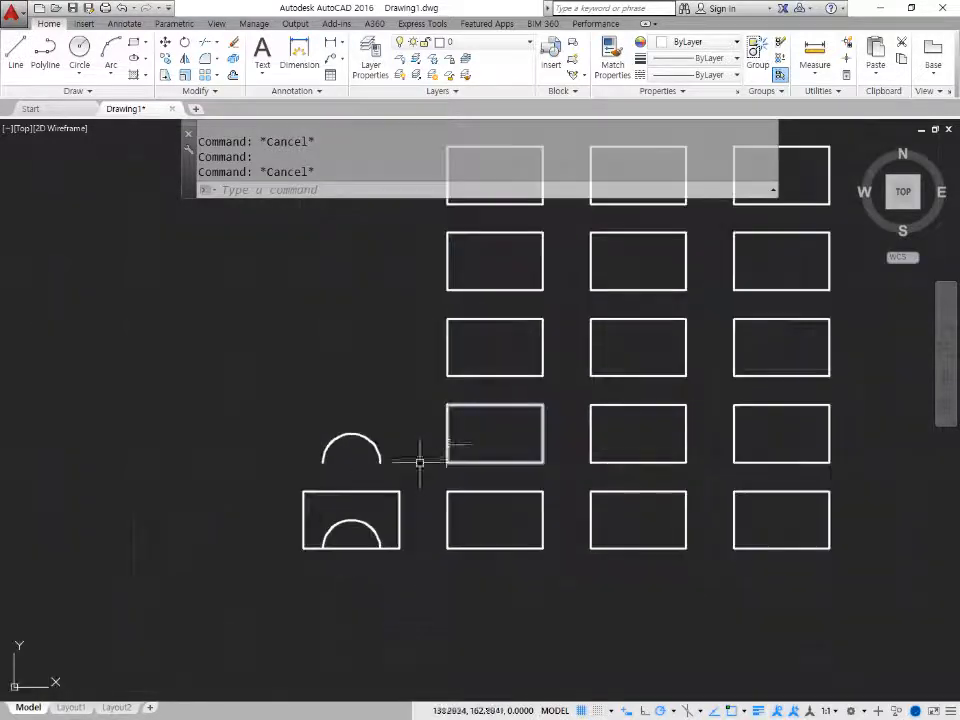
Explode the rectangle around the lowest arc in the first column and select its side edges.
left_click(381, 497)
left_click(300, 512)
scroll(305, 530, "up", 6)
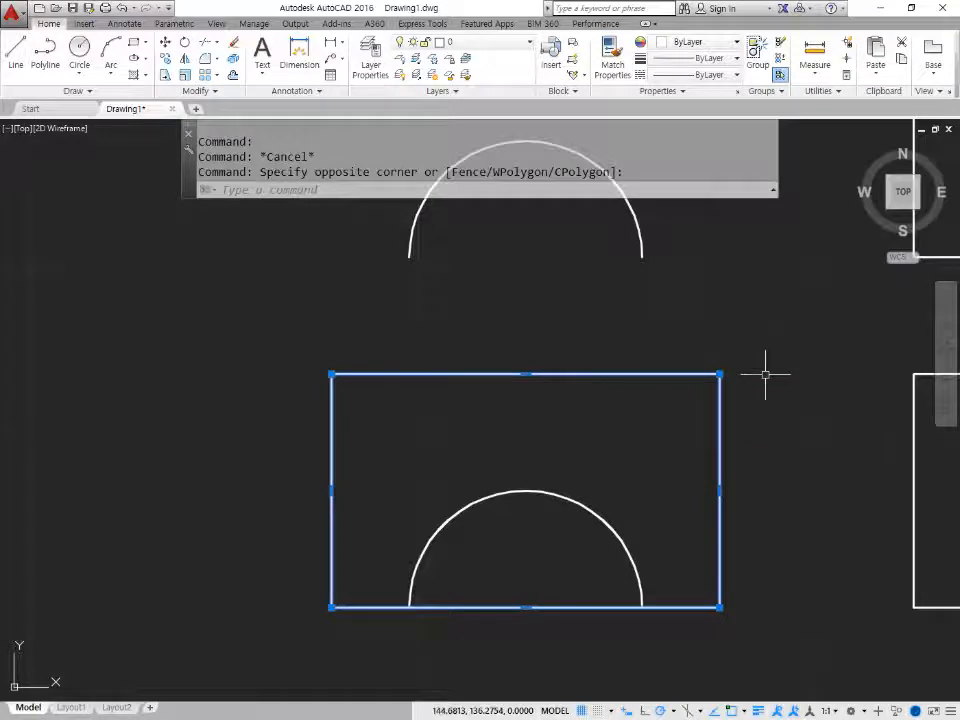
type("x")
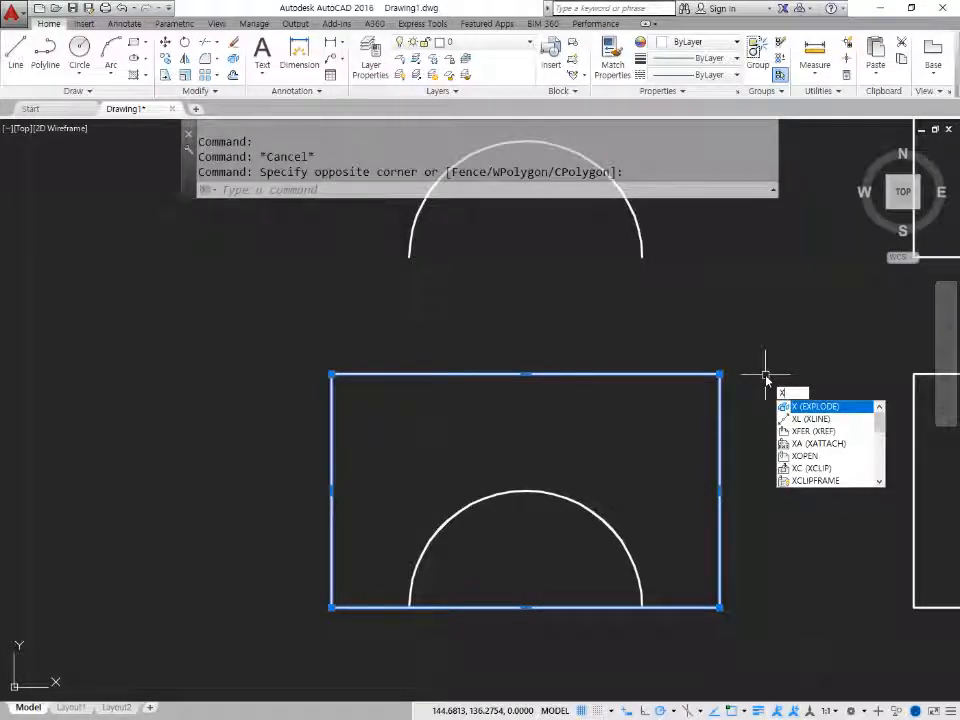
key("Return")
left_click(722, 434)
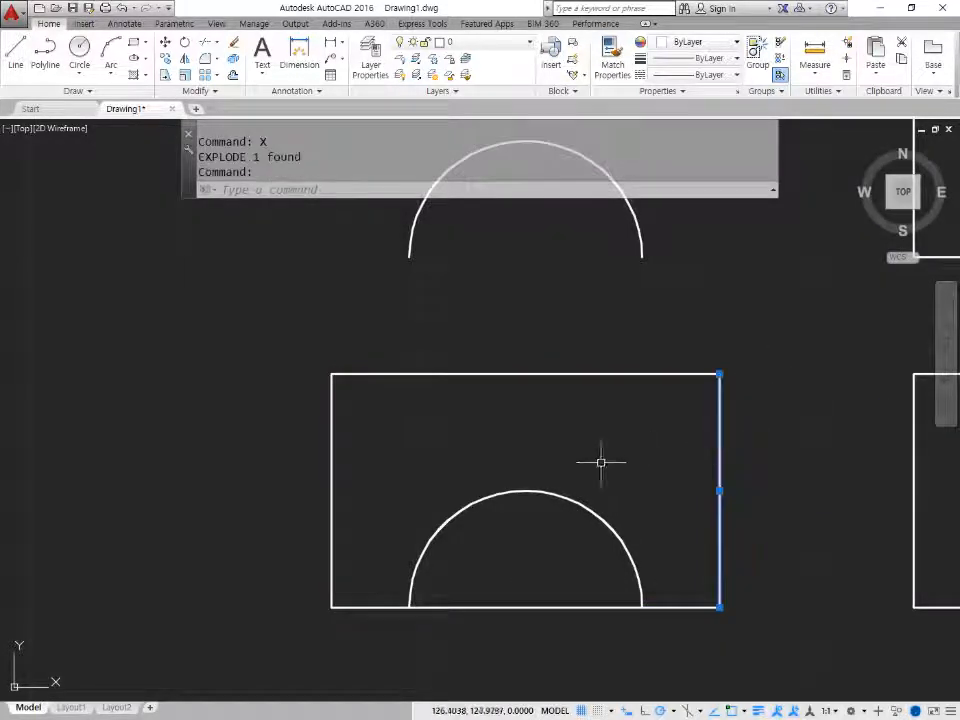
left_click(370, 455)
left_click(262, 450)
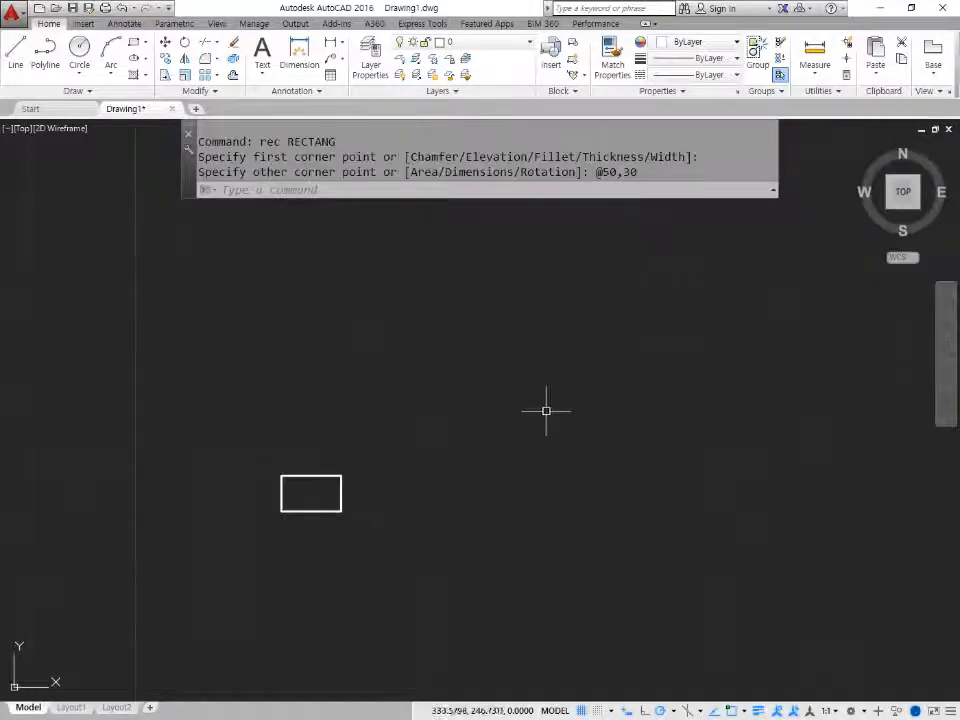
Draw a circle of radius 100 beside the small rectangle and erase it.
type("c")
key("Return")
left_click(600, 409)
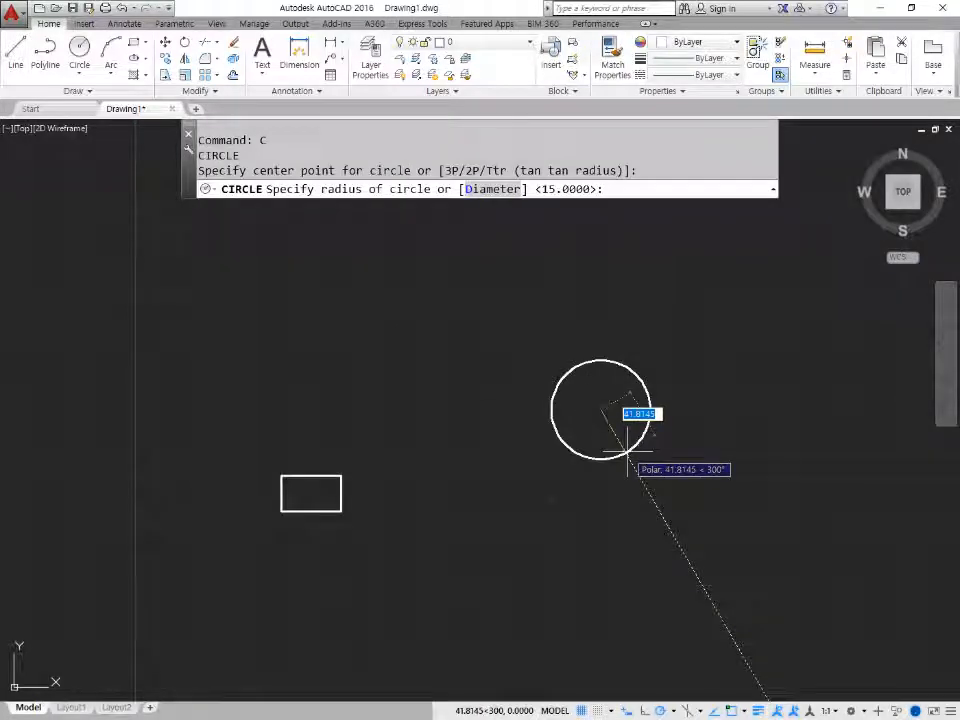
type("100")
key("Return")
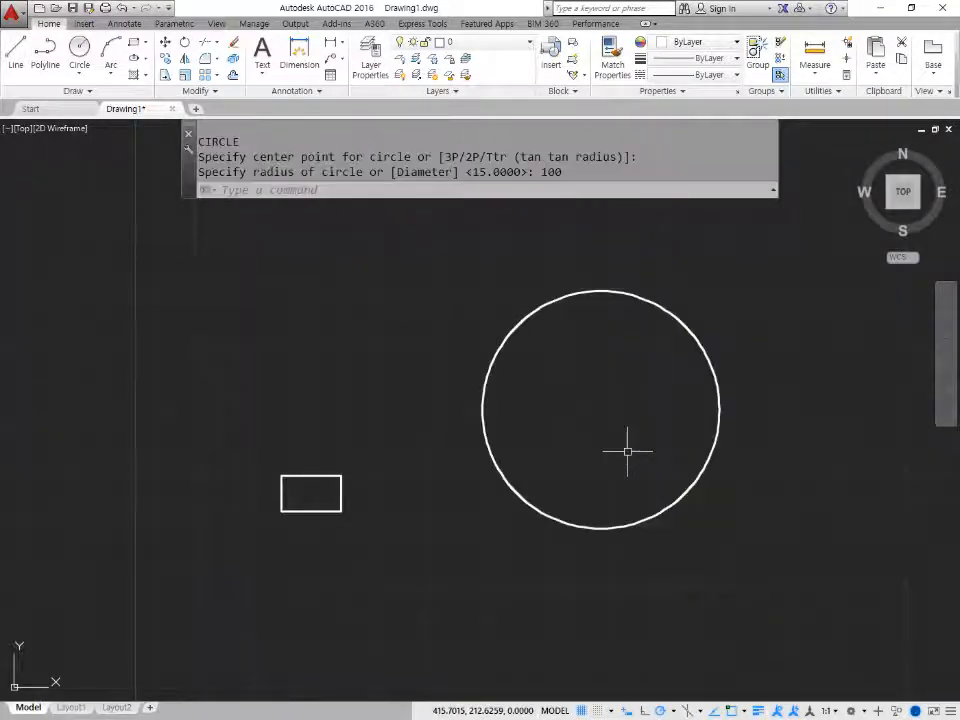
left_click(648, 536)
left_click(584, 488)
type("e")
key("Return")
Draw a circle of radius 200 beside the small rectangle and erase it.
type("c")
key("Return")
left_click(596, 452)
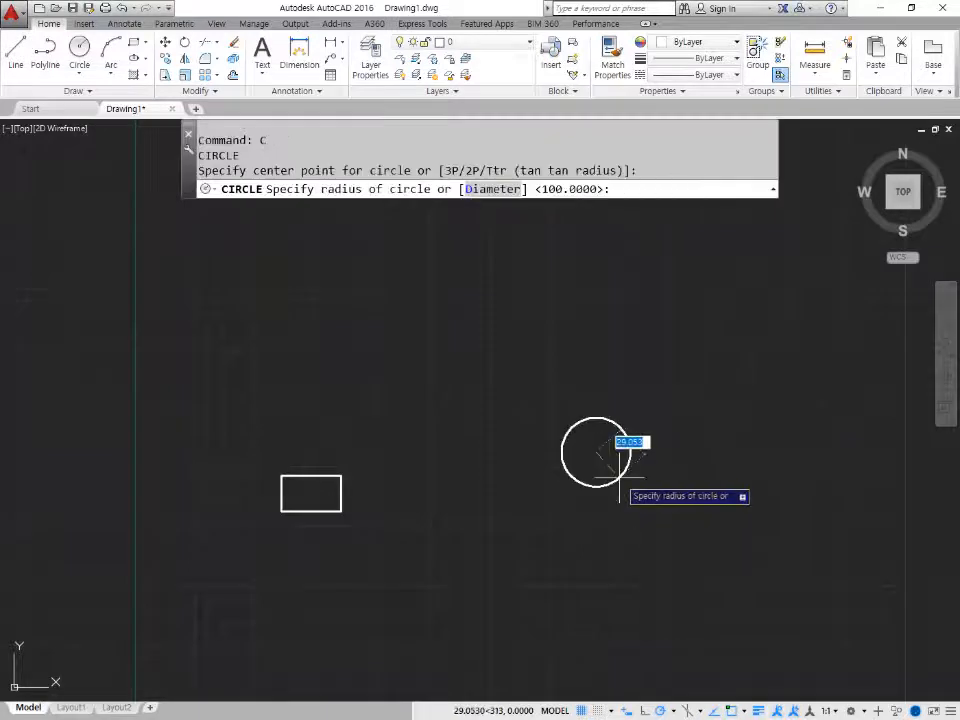
type("200")
key("Return")
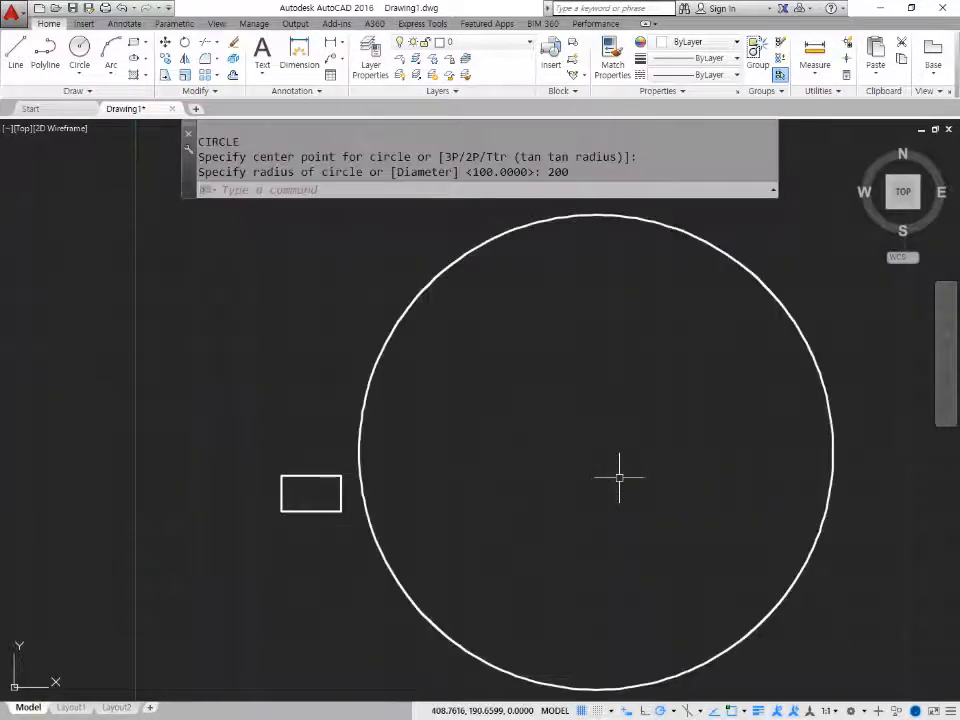
scroll(619, 476, "down", 1)
left_click(643, 334)
left_click(596, 294)
type("e")
key("Return")
Draw a circle of radius 100 up and to the right of the small rectangle.
type("c")
key("Return")
left_click(612, 411)
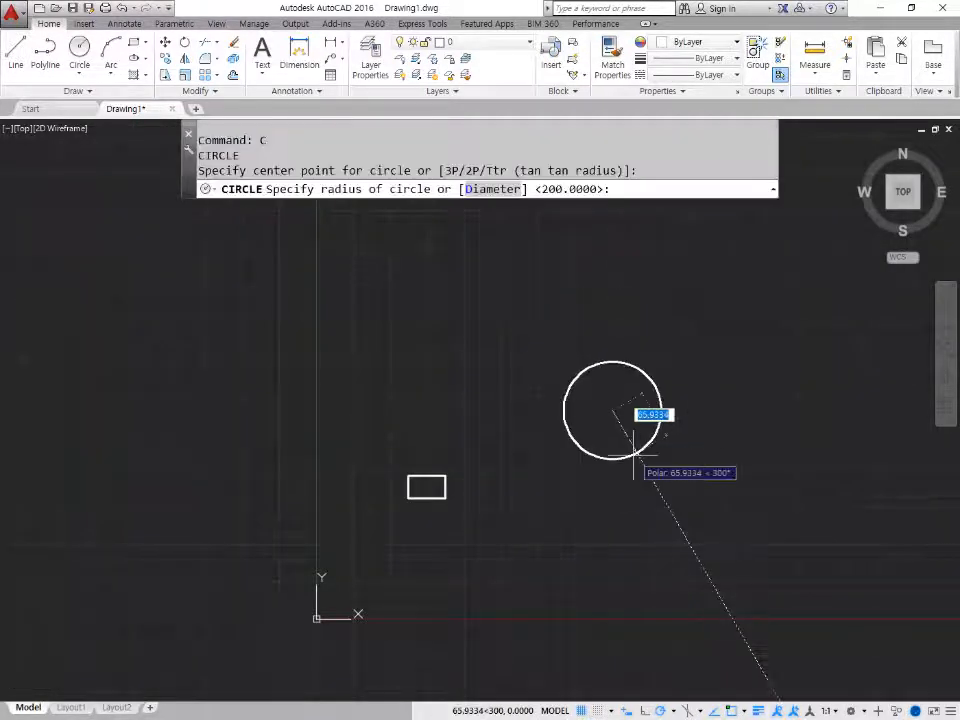
type("100")
key("Return")
scroll(655, 398, "up", 2)
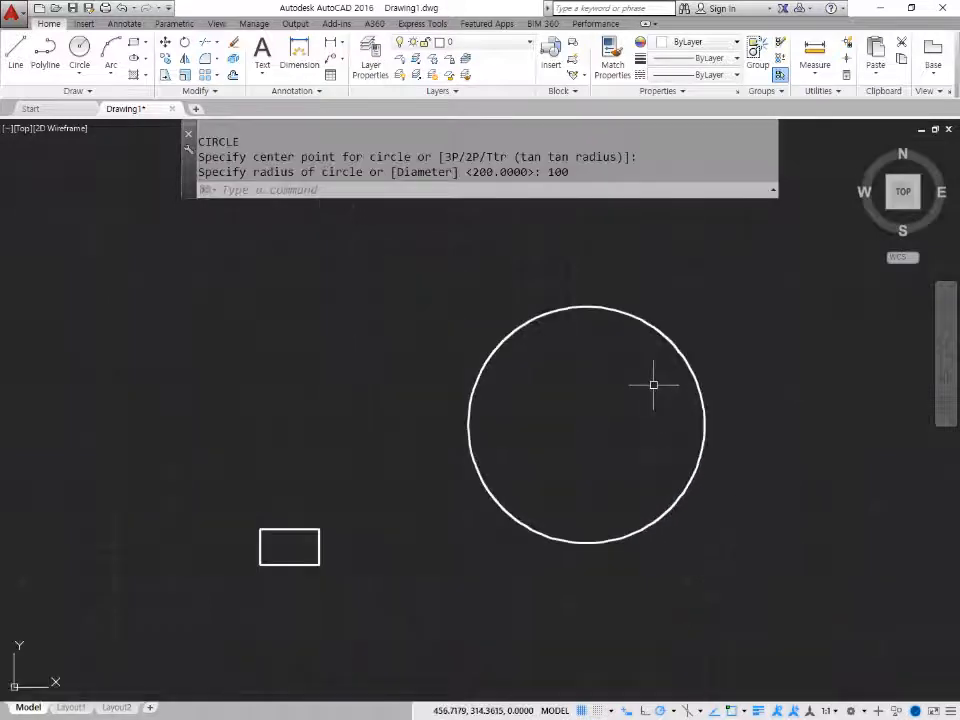
key("ctrl+shift+d")
mouse_move(292, 588)
left_mouse_down()
mouse_move(320, 533)
mouse_move(296, 592)
left_mouse_up()
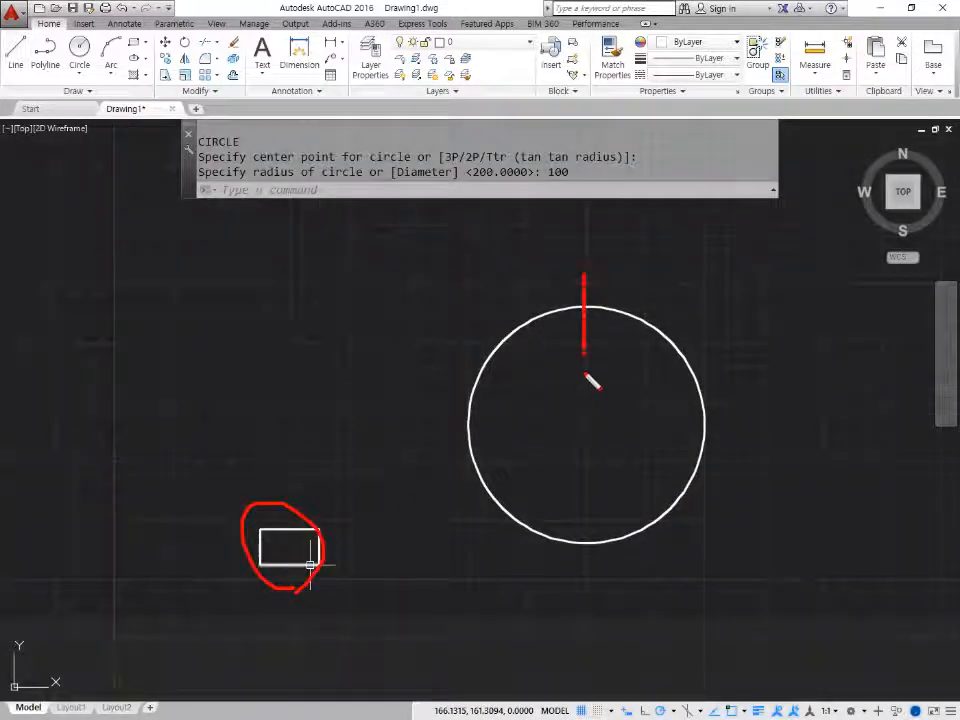
mouse_move(611, 306)
left_mouse_down()
mouse_move(580, 273)
mouse_move(594, 306)
left_mouse_up()
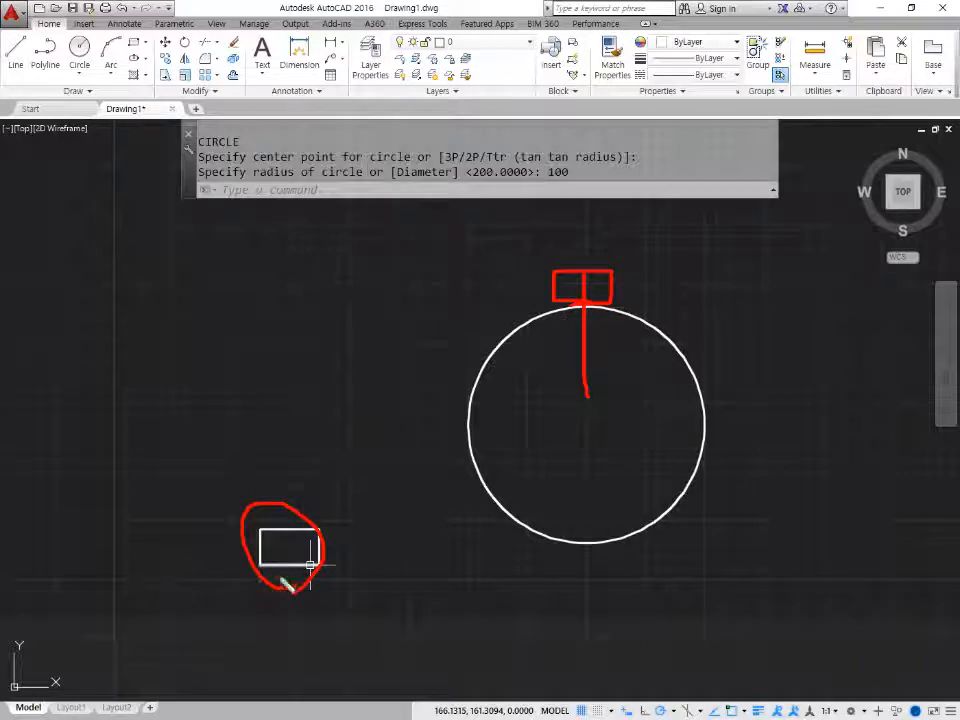
left_click_drag(290, 556, 285, 577)
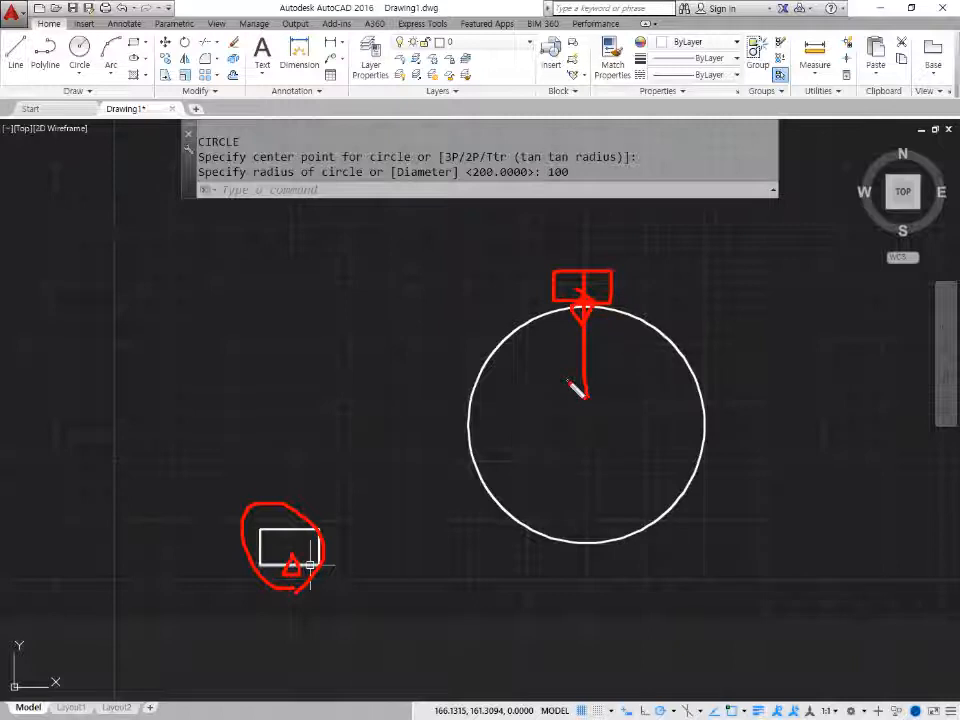
key("Escape")
Move the small rectangle from the midpoint of its bottom edge to the top quadrant of the radius 100 circle.
type("m")
key("Return")
left_click(317, 540)
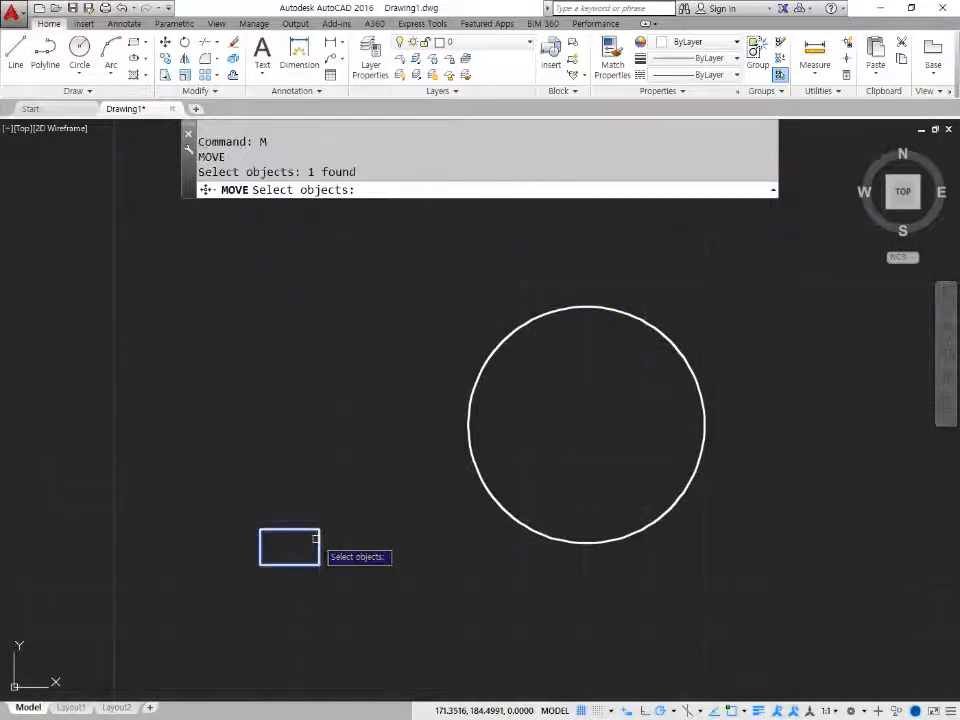
key("Return")
type("mi")
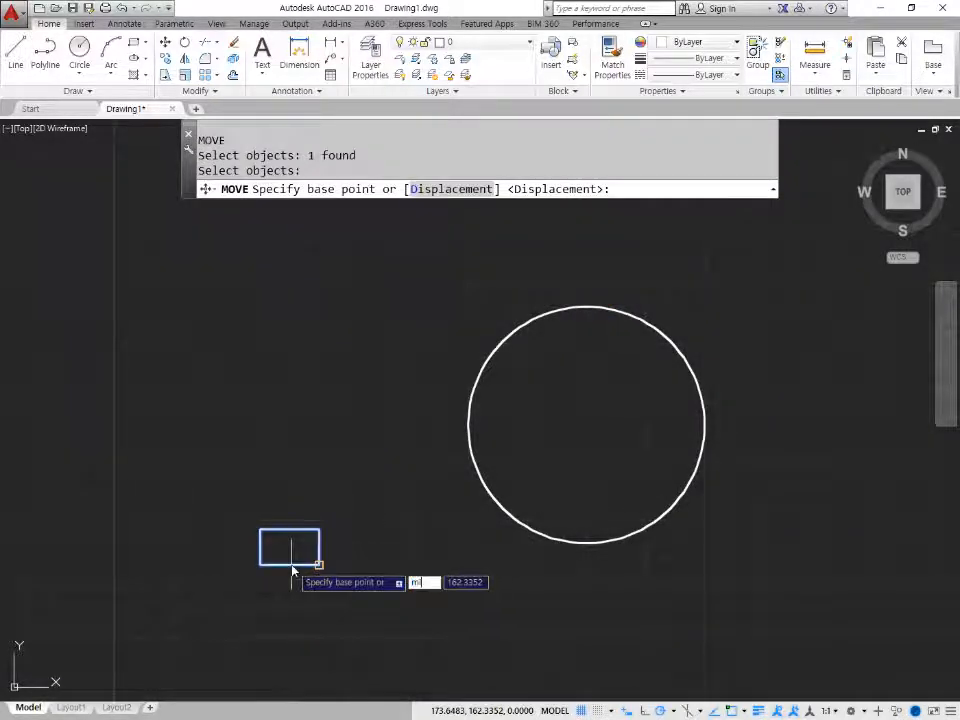
type("d")
key("Return")
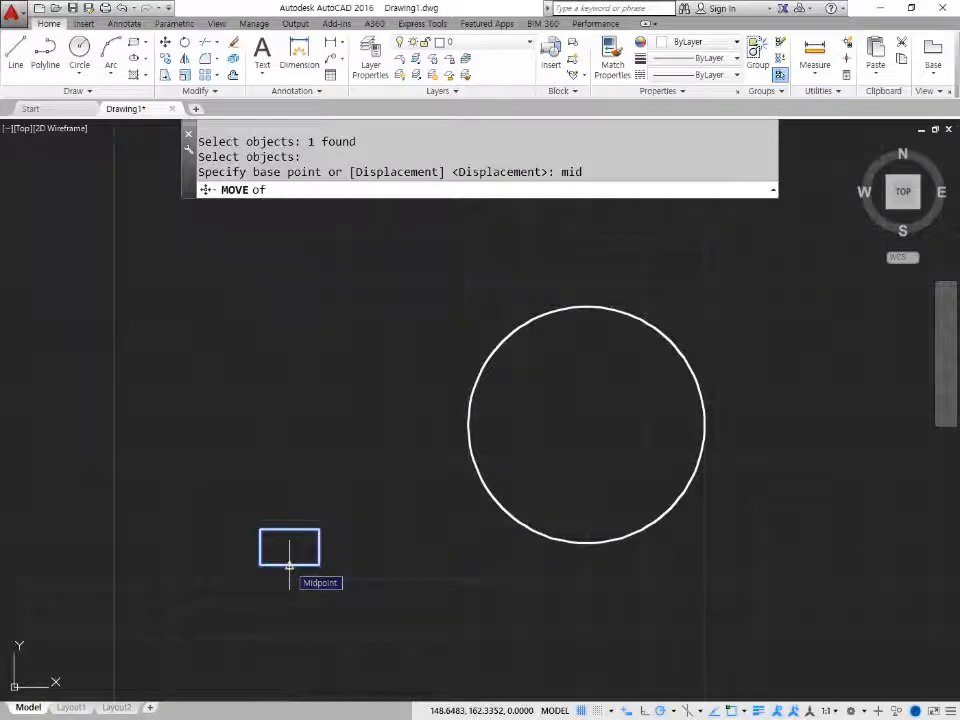
left_click(289, 566)
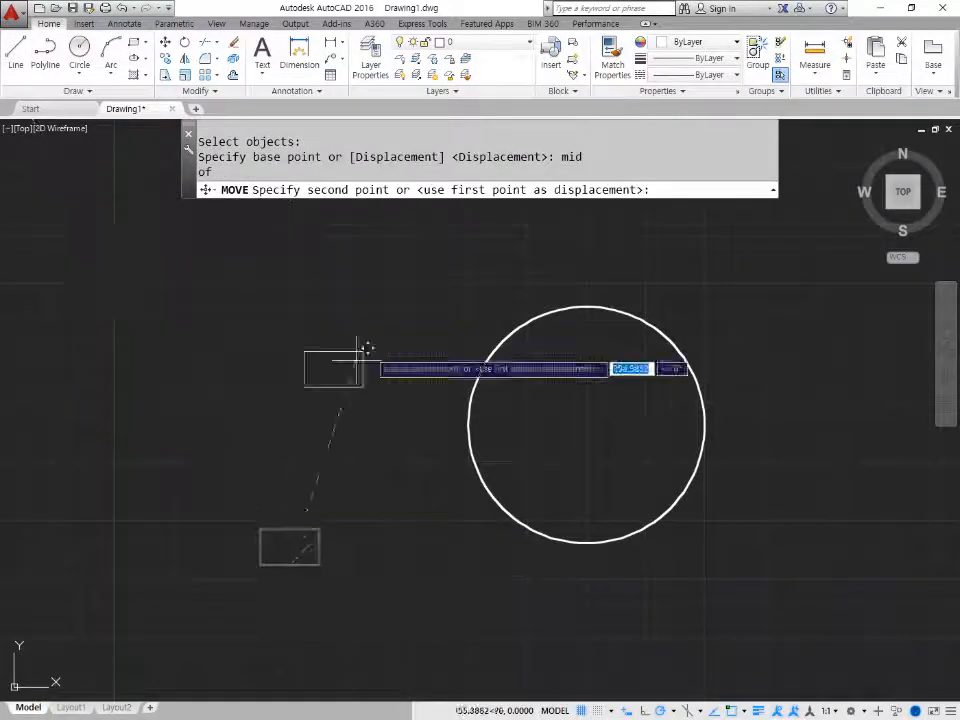
type("qua")
key("Return")
left_click(596, 300)
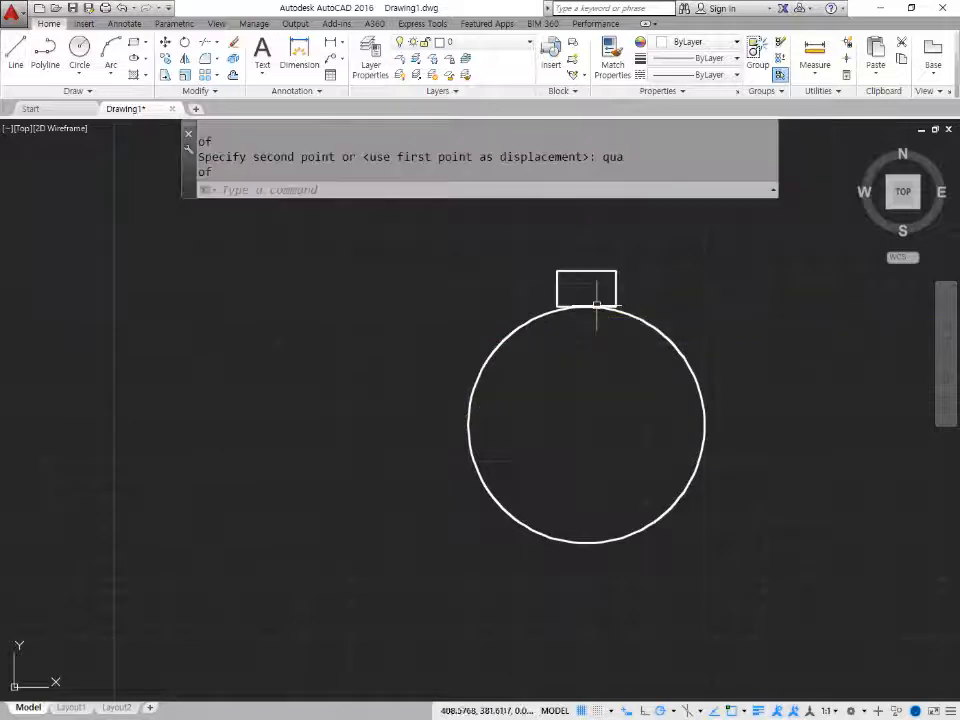
Create a polar array of the rectangle around the centre of the circle.
scroll(588, 413, "up", 2)
mouse_move(588, 413)
middle_mouse_down()
mouse_move(464, 460)
mouse_move(474, 456)
middle_mouse_up()
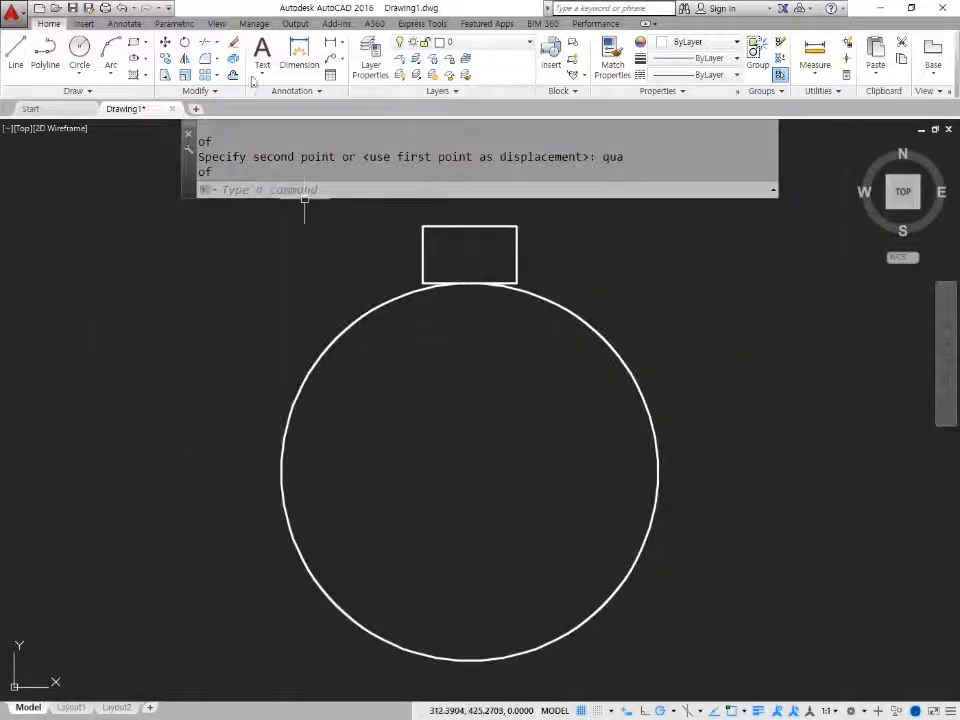
left_click(215, 76)
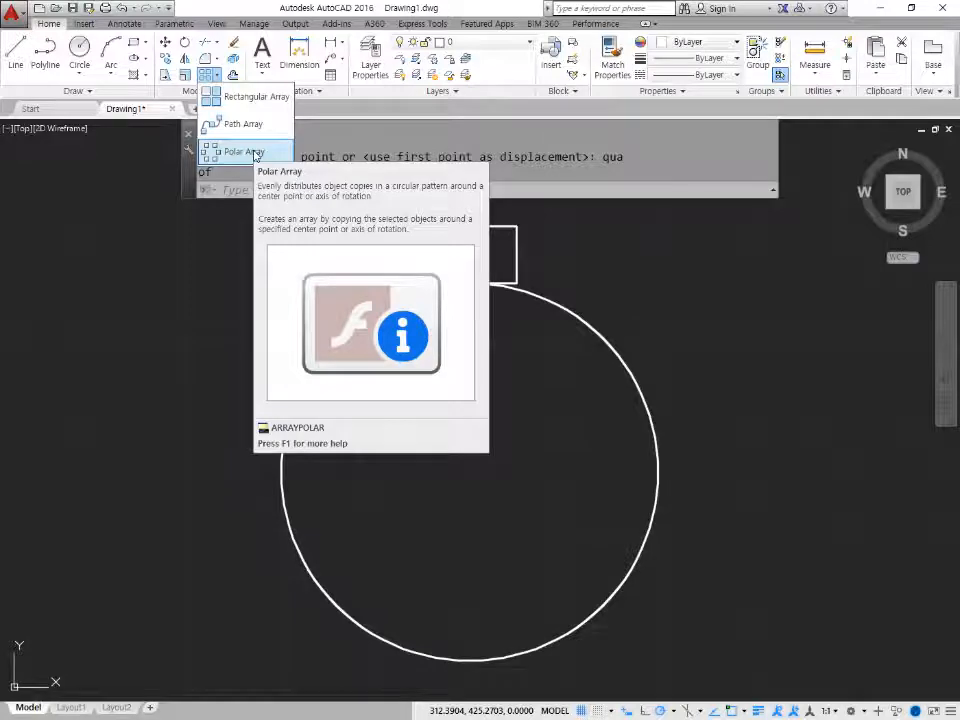
left_click(254, 155)
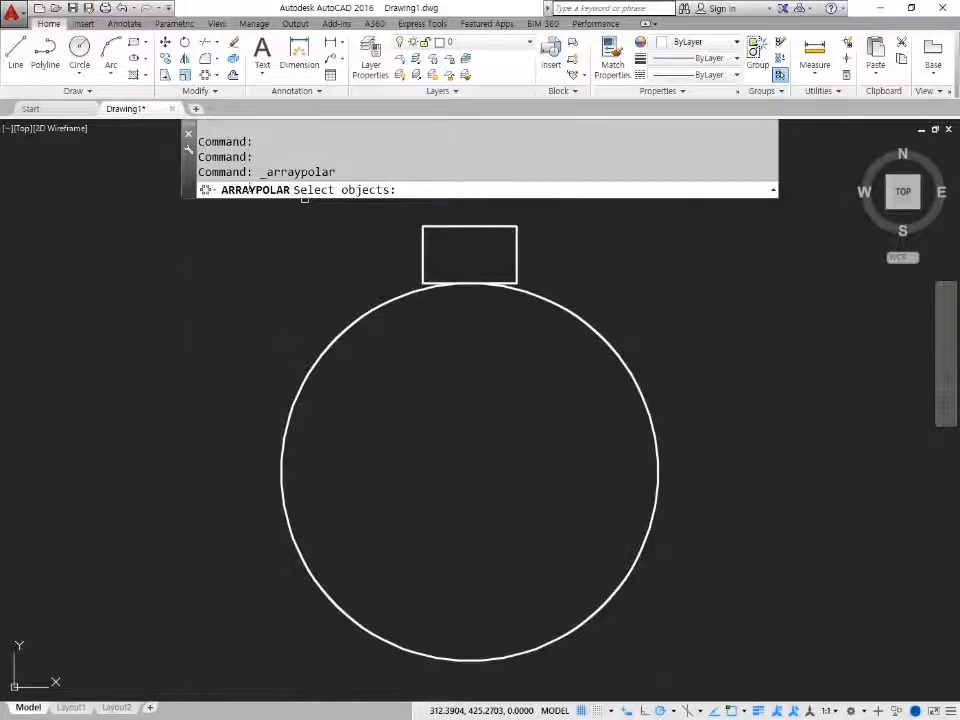
left_click(436, 229)
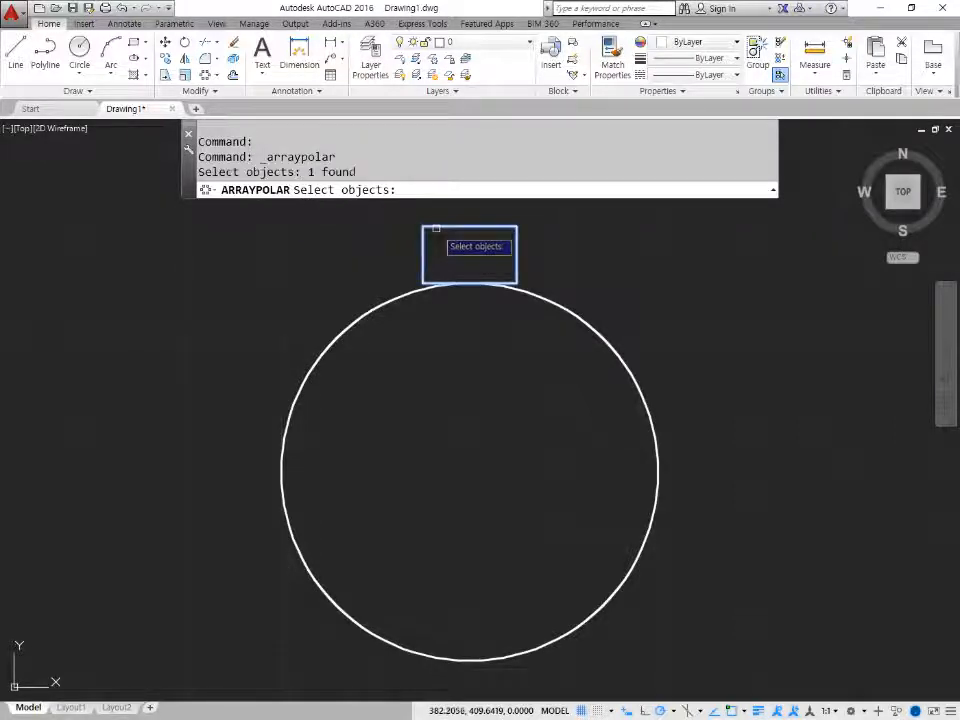
key("Return")
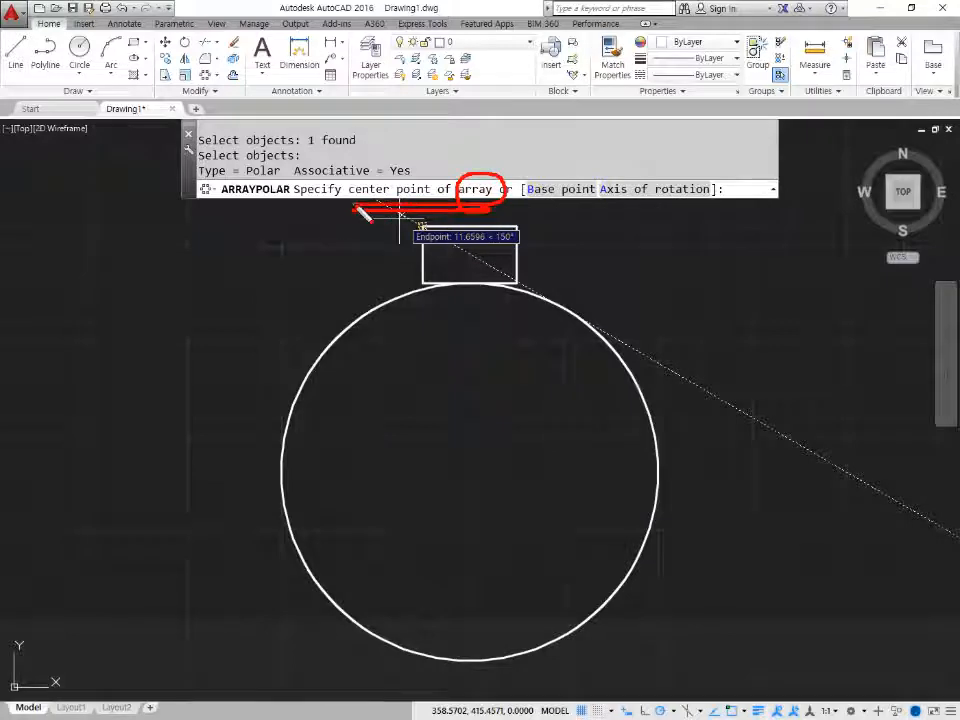
left_click(635, 389)
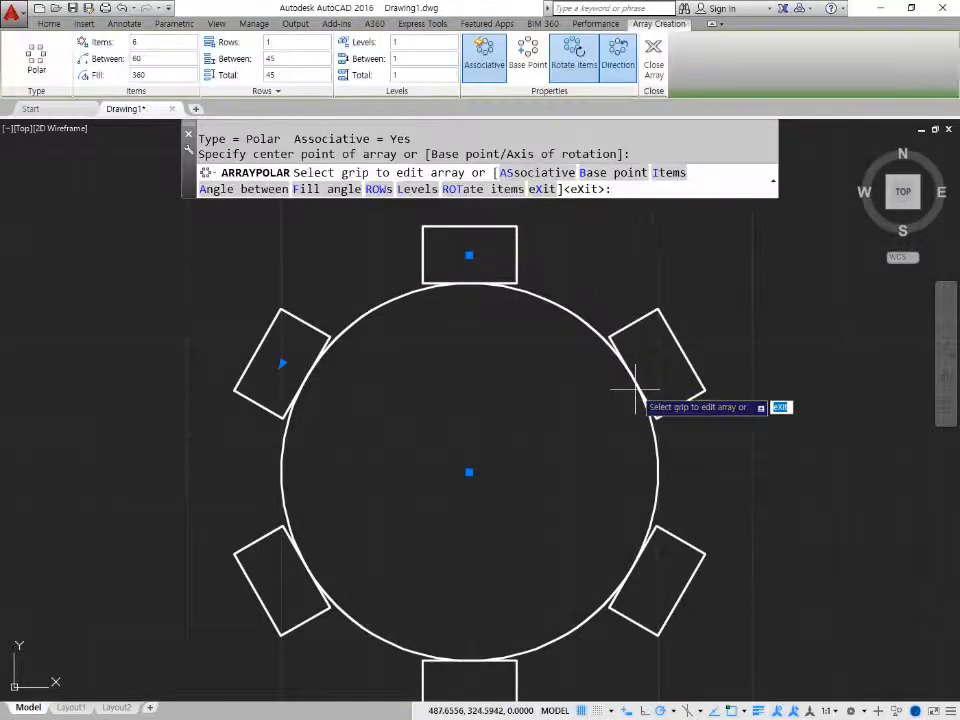
scroll(531, 420, "down", 2)
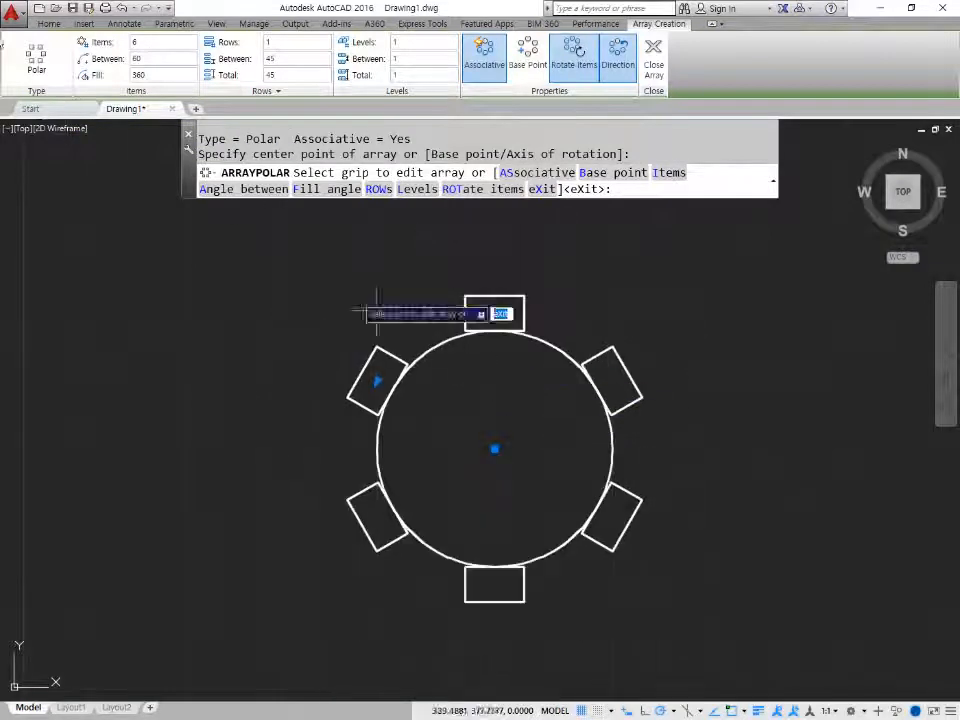
Set the polar array to 12 items, keeping the fill angle at 360.
left_click(152, 59)
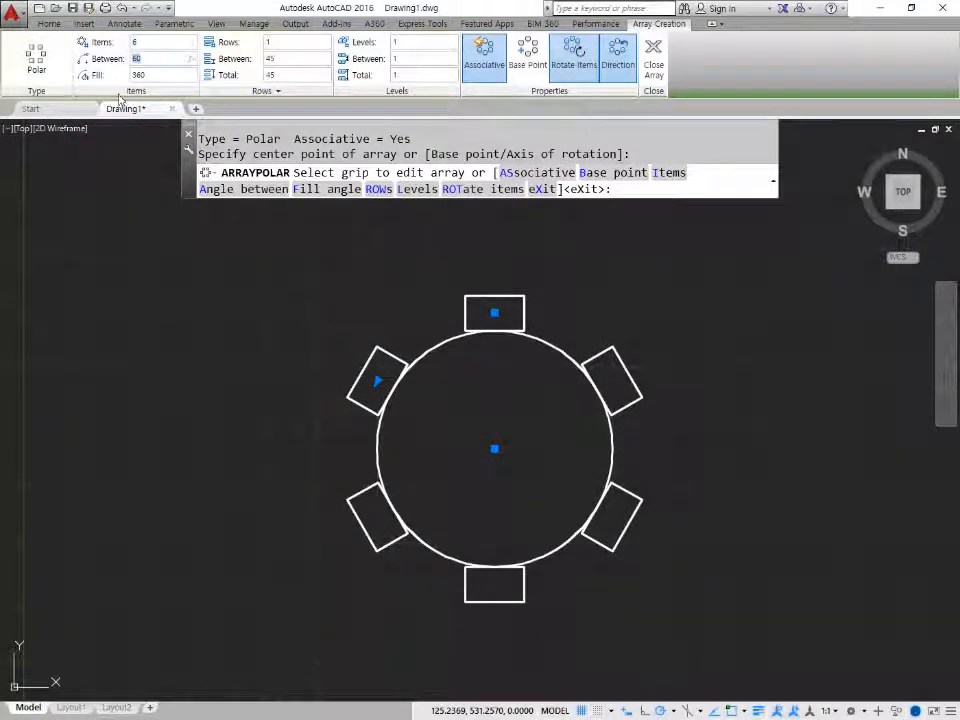
left_click(150, 72)
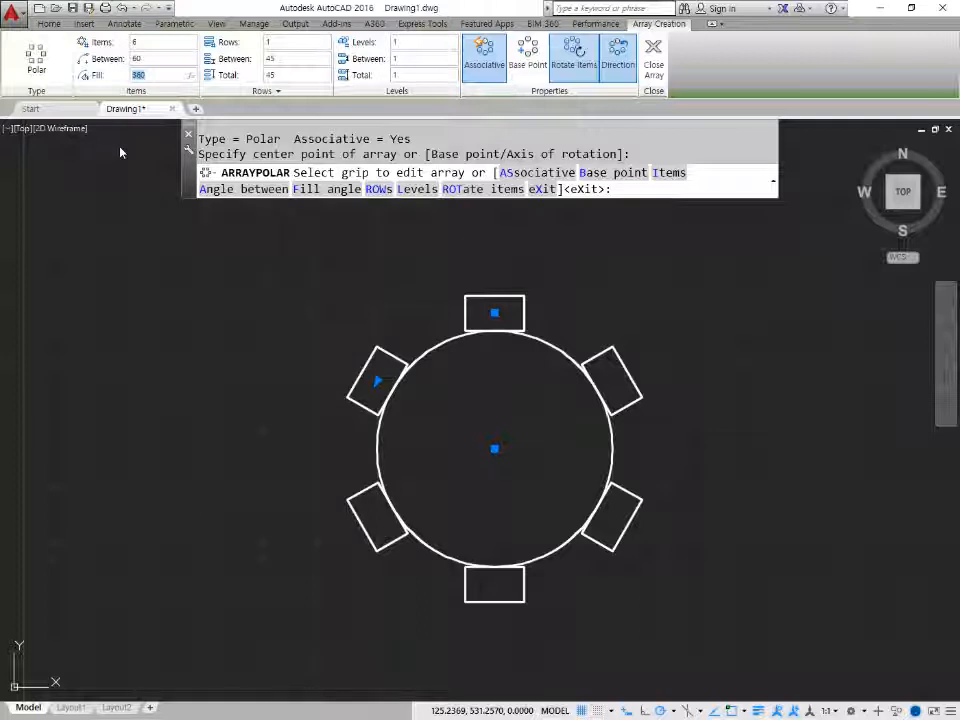
left_click(152, 44)
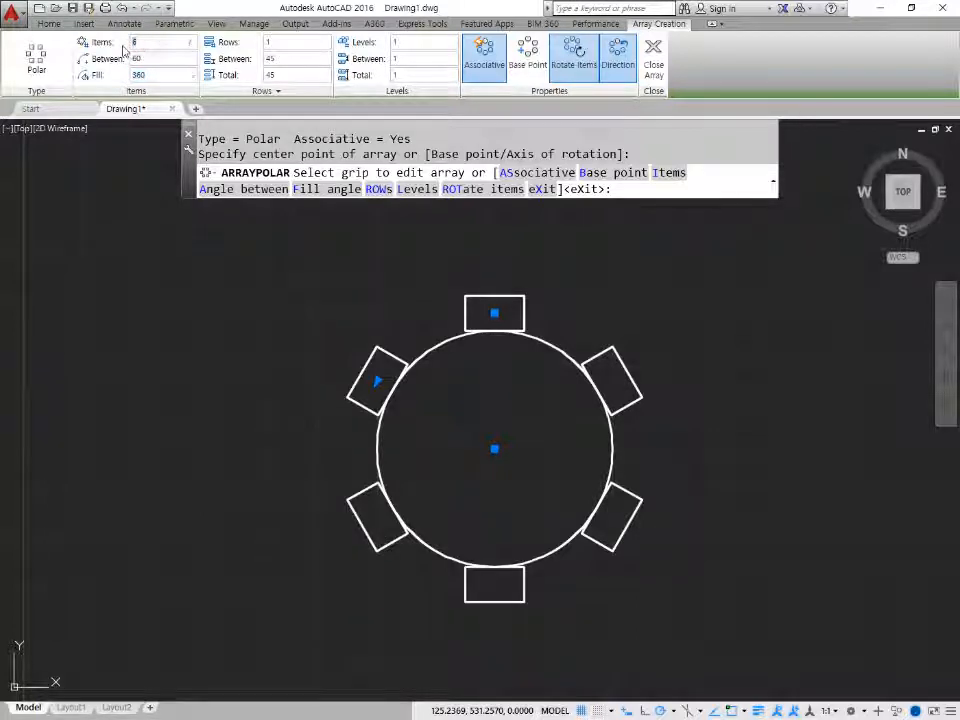
type("12")
key("Return")
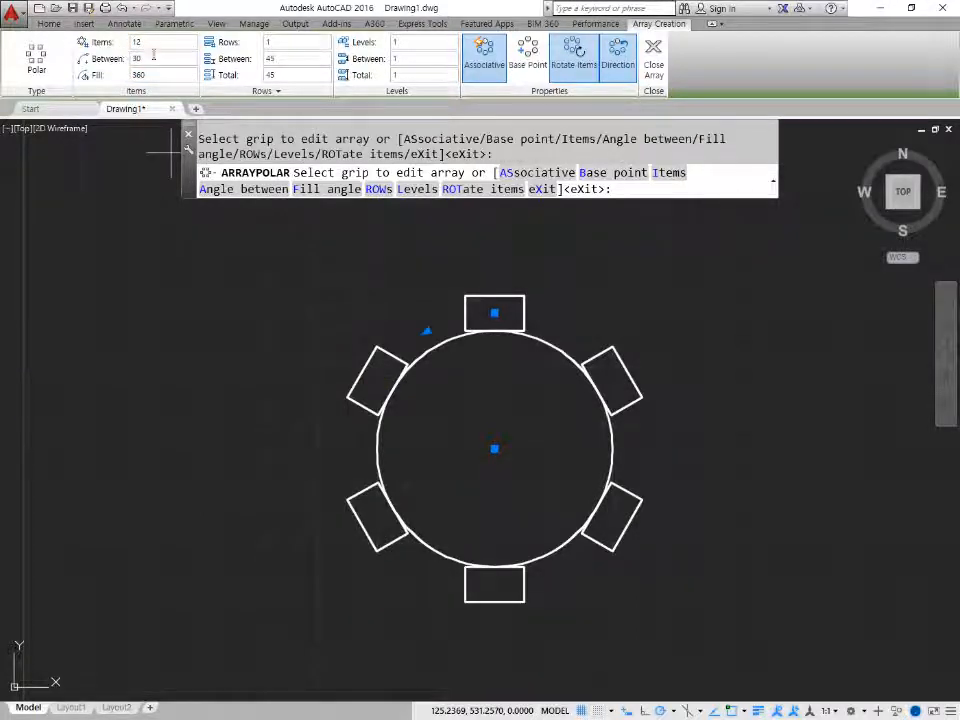
left_click(153, 55)
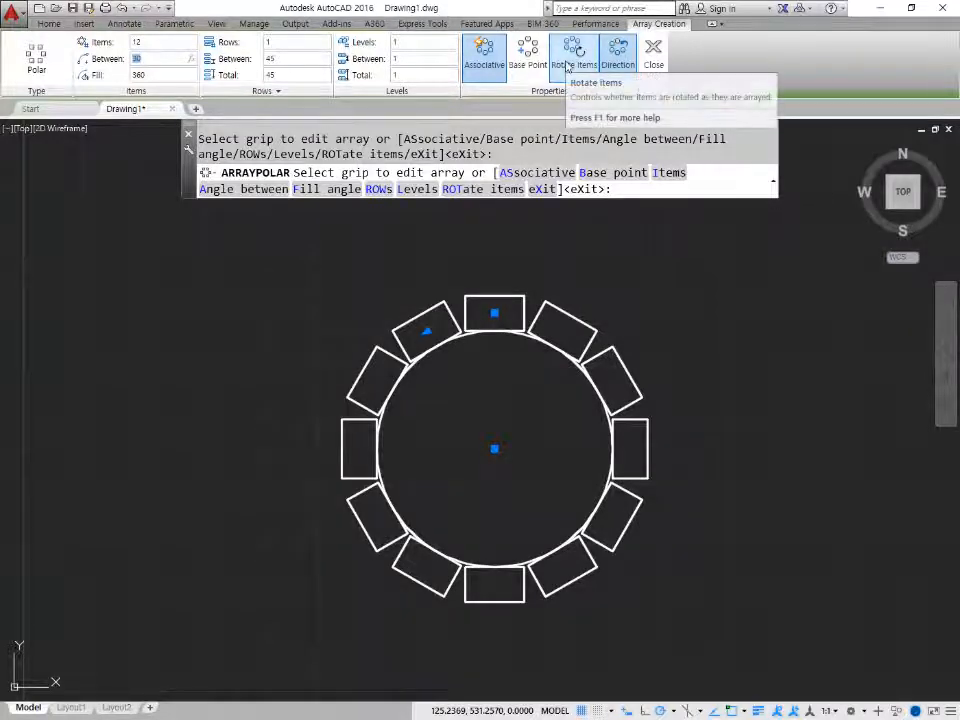
Set the polar array's number of rows to 3.
left_click(276, 45)
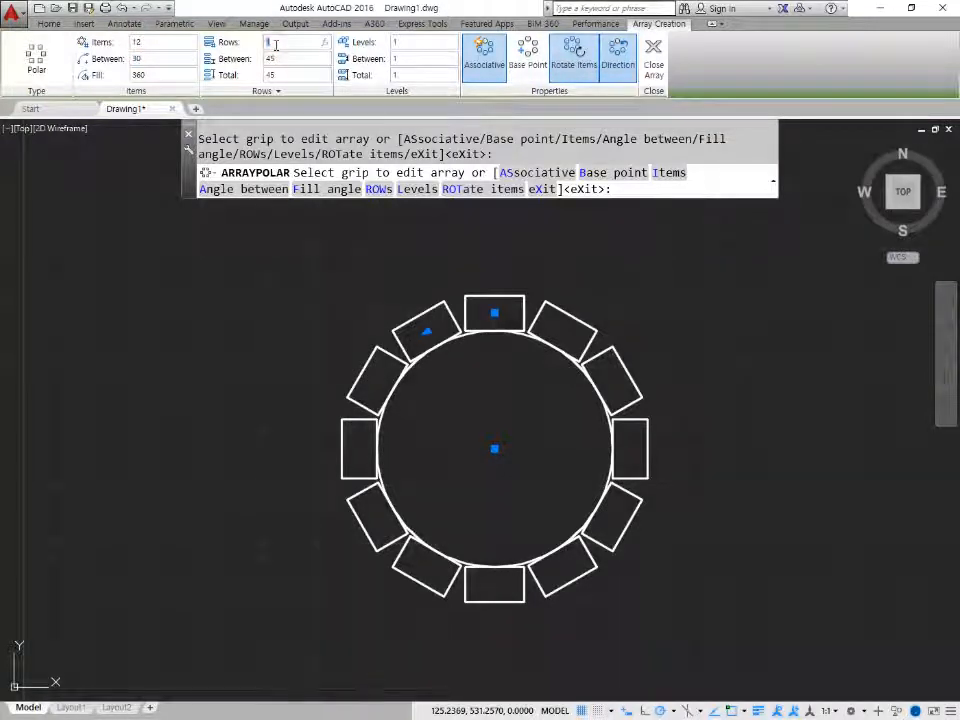
type("2")
left_click(278, 43)
type("3")
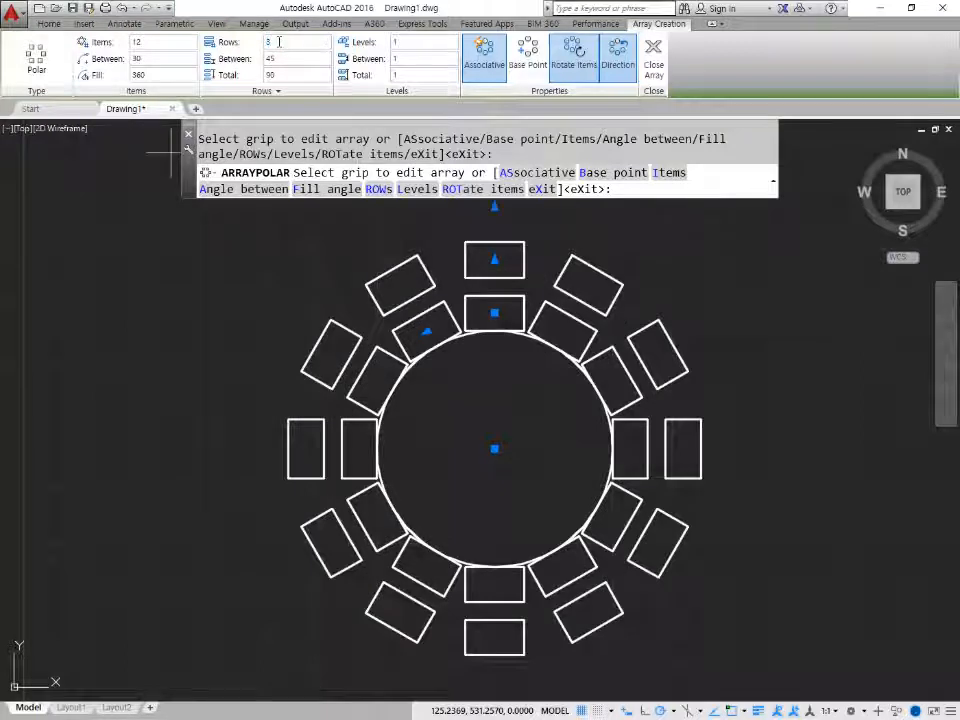
scroll(471, 364, "down", 2)
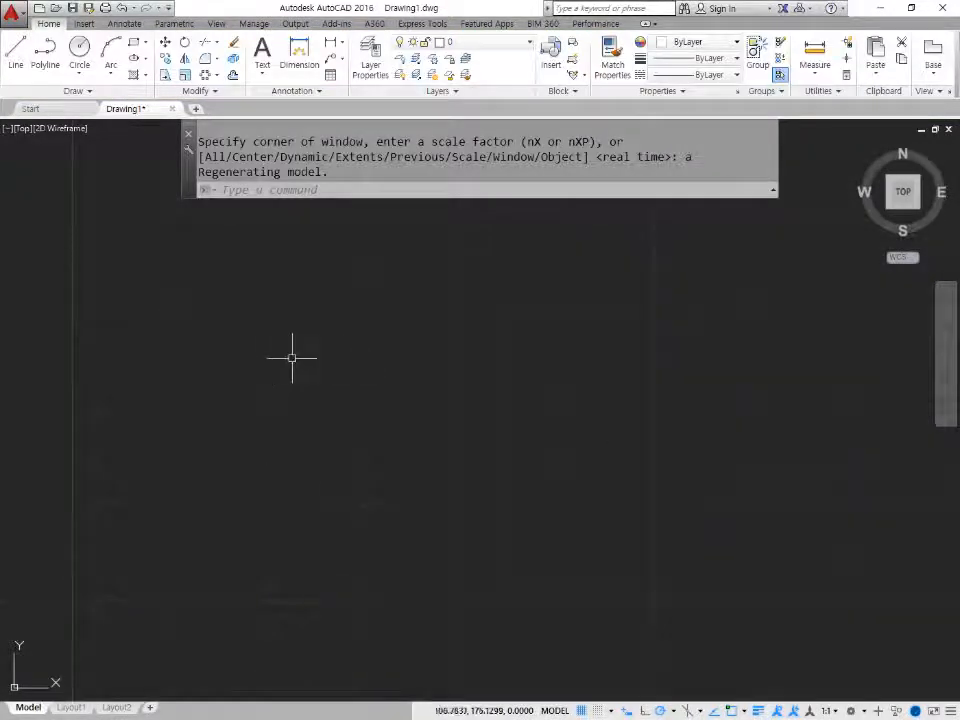
Draw four construction lines through one common point in the empty area: horizontal, at 30°, vertical and at 150°.
type("l")
key("Return")
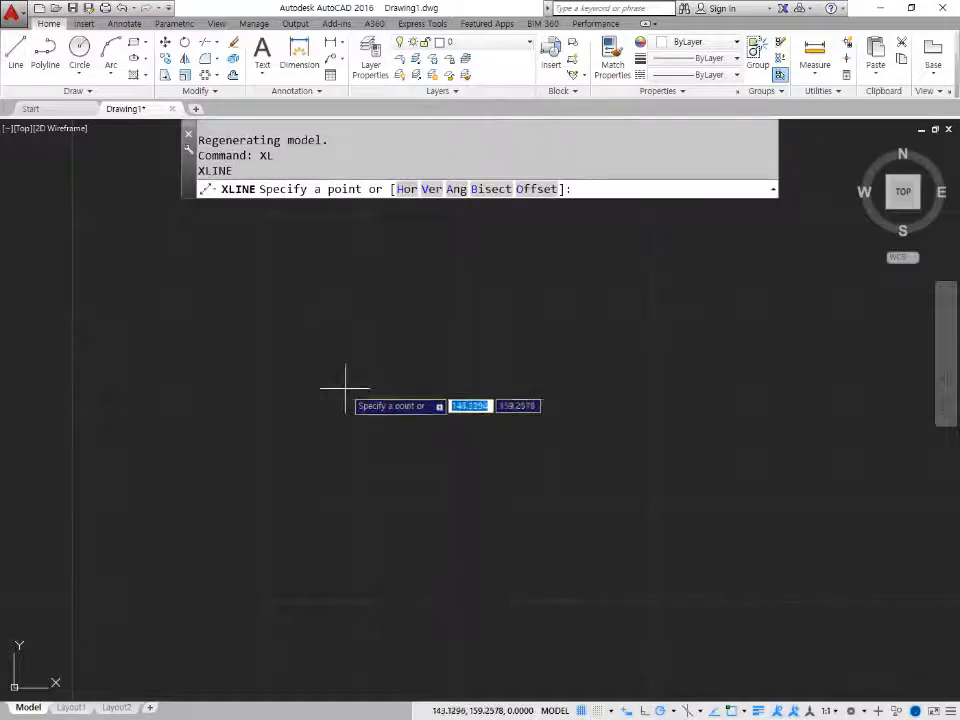
left_click(343, 387)
left_click(394, 386)
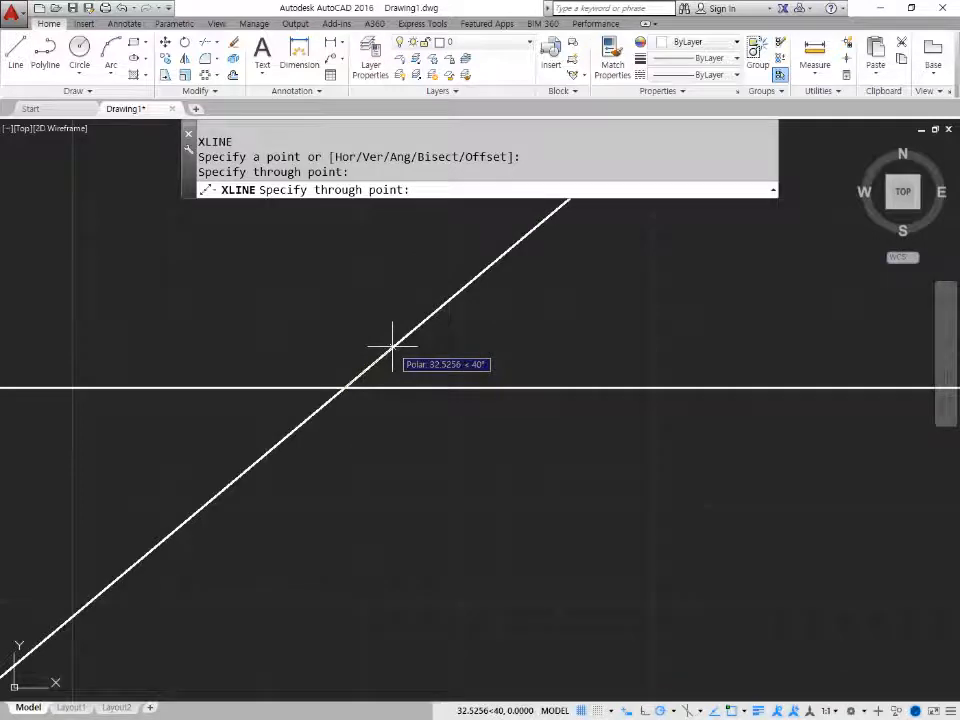
left_click(397, 349)
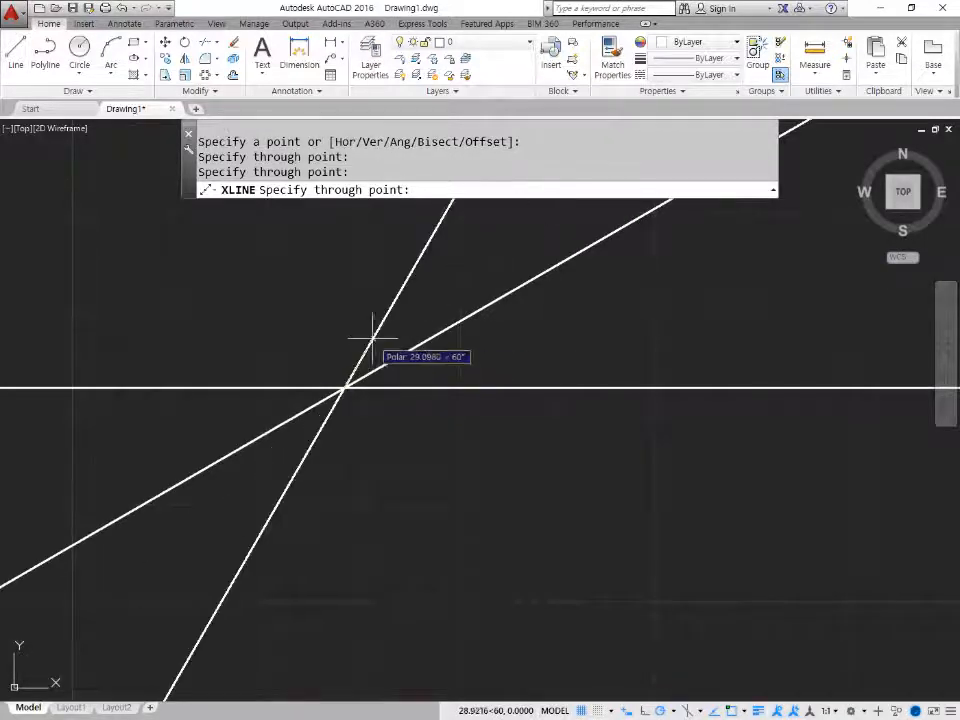
left_click(340, 328)
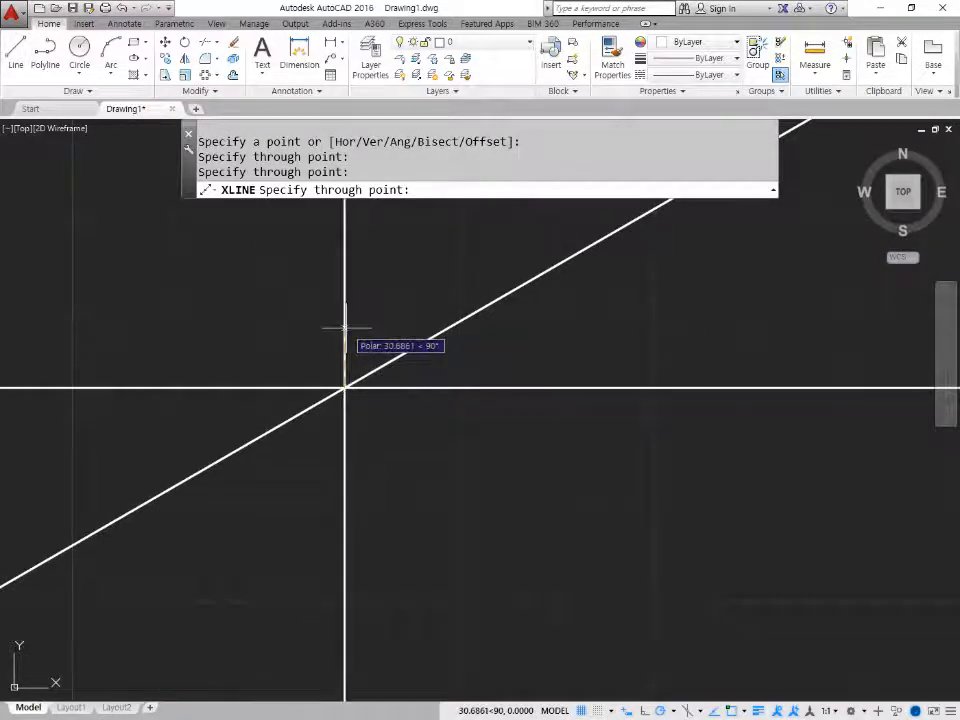
left_click(300, 364)
key("Return")
Select all four construction lines and put them on the cen layer.
left_click(371, 441)
left_click(321, 381)
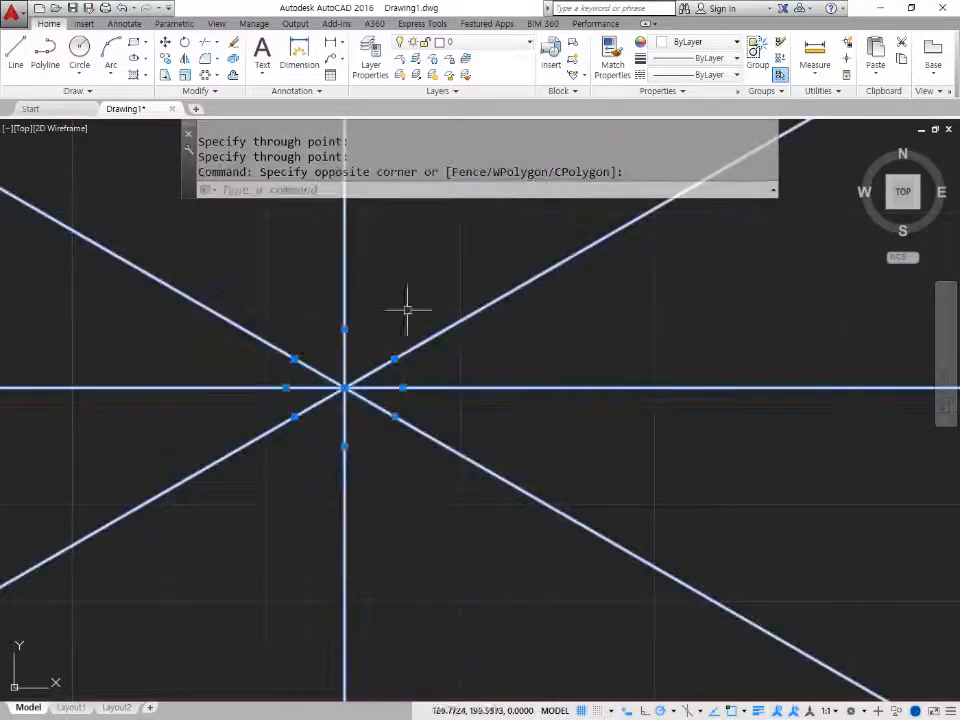
left_click(460, 42)
left_click(463, 75)
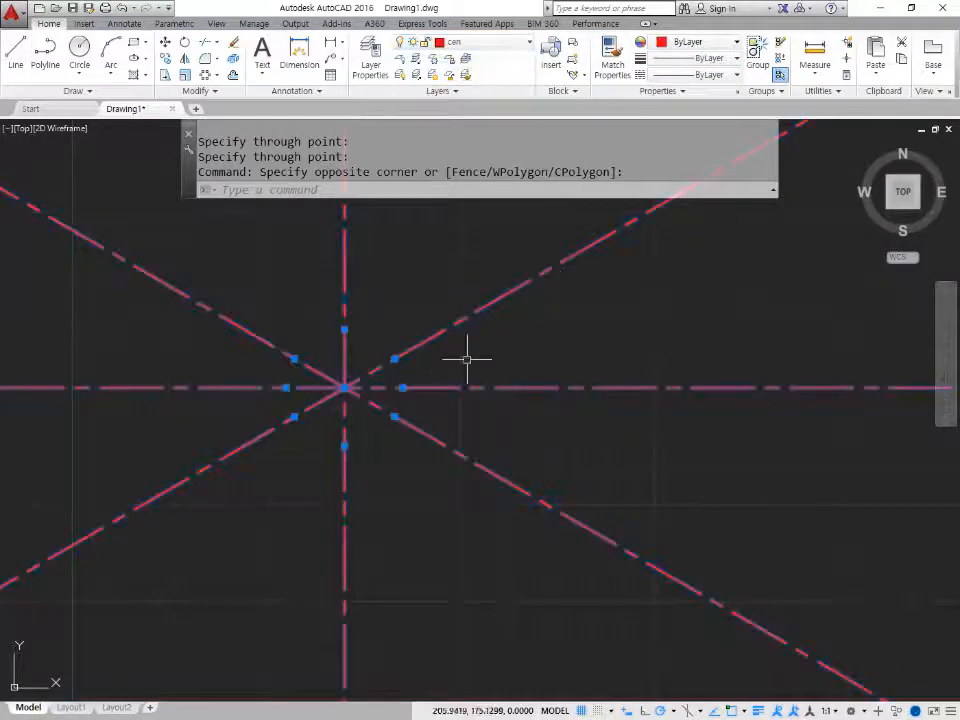
key("Escape")
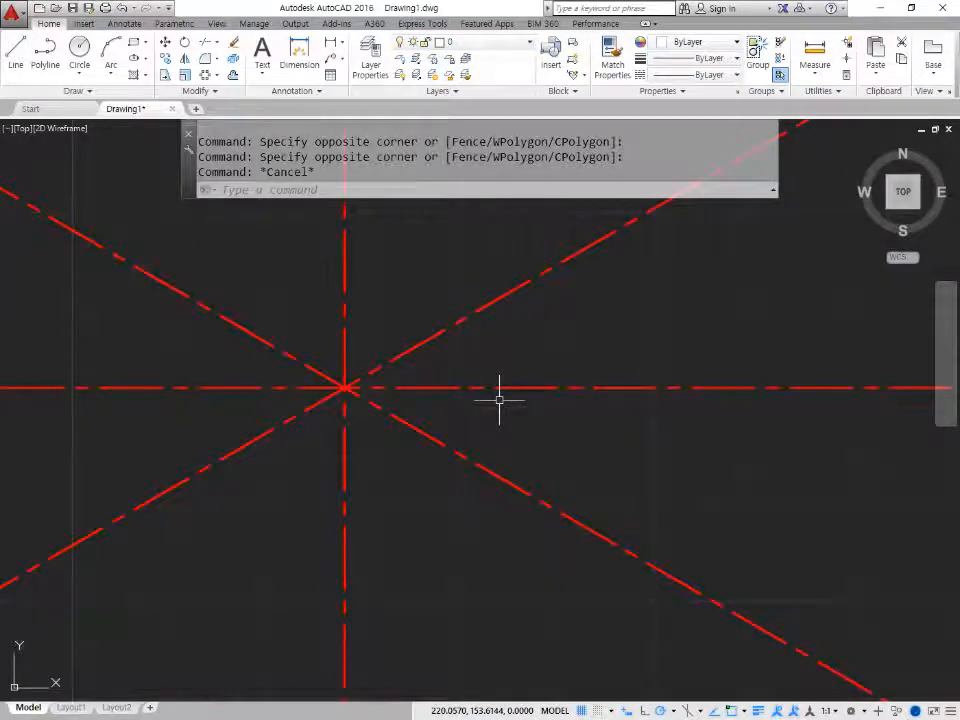
Set the global linetype scale factor to 0.5.
type("LTS")
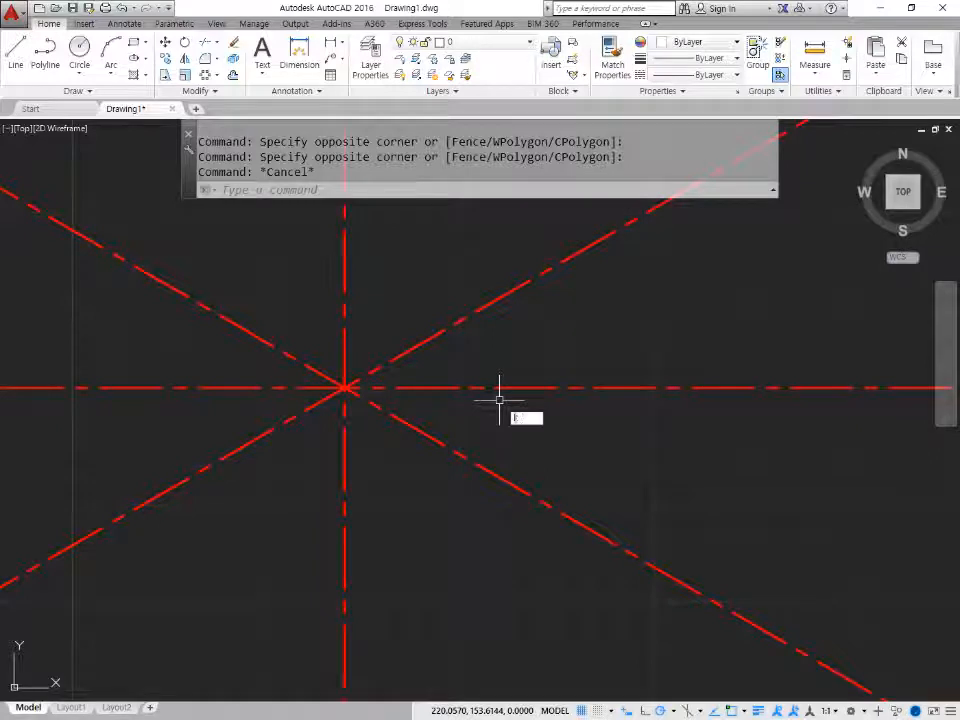
key("Return")
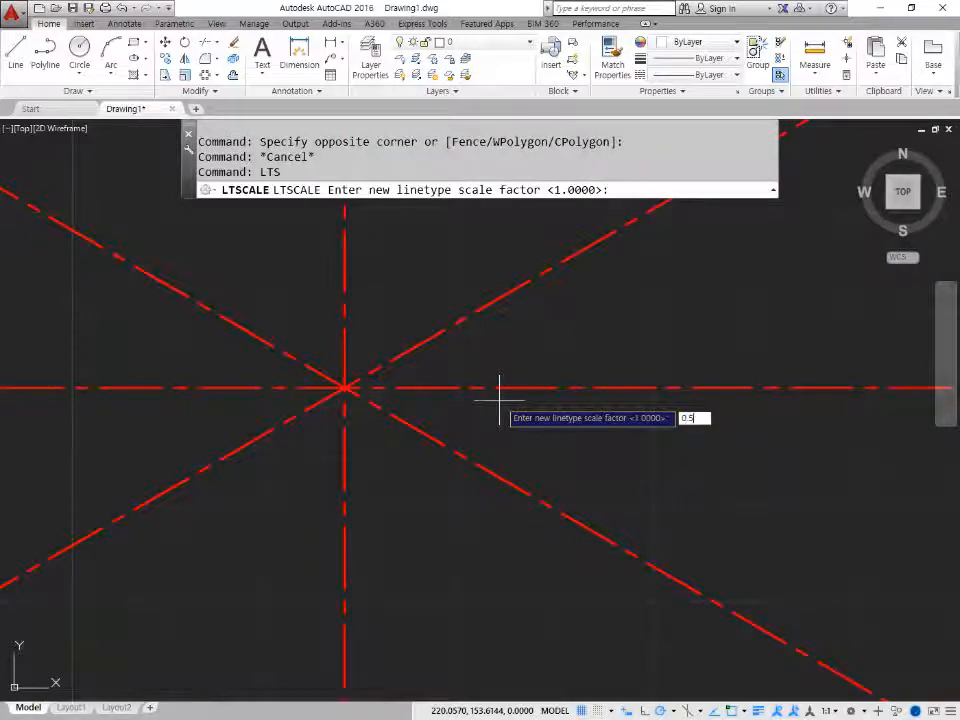
type("0.5")
key("Return")
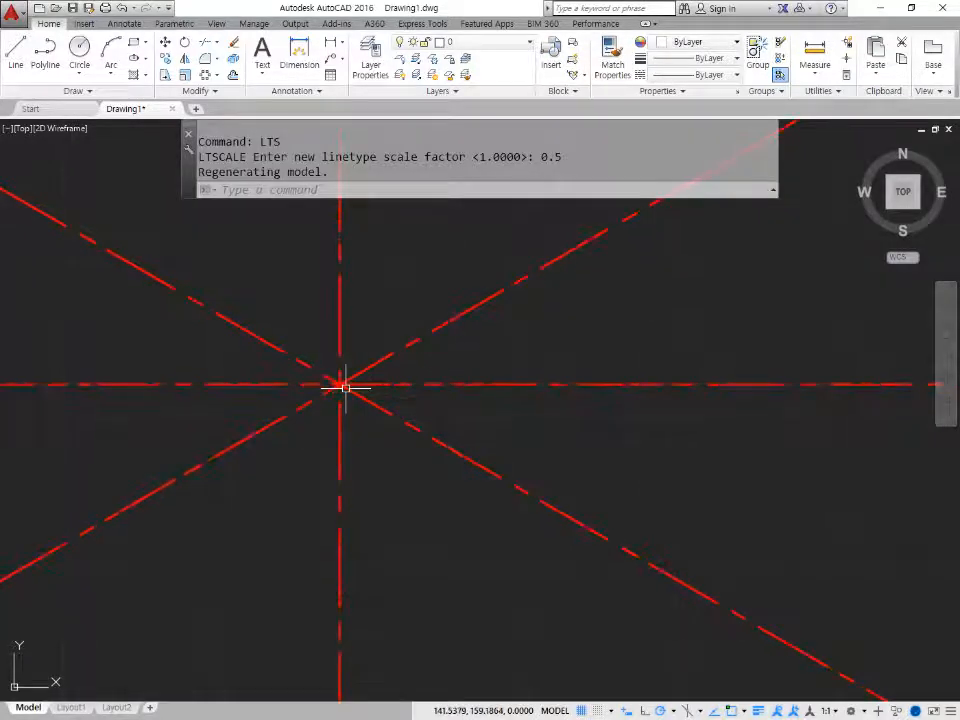
Draw a circle of radius 20 centred on the intersection of the centre lines.
type("C")
key("Return")
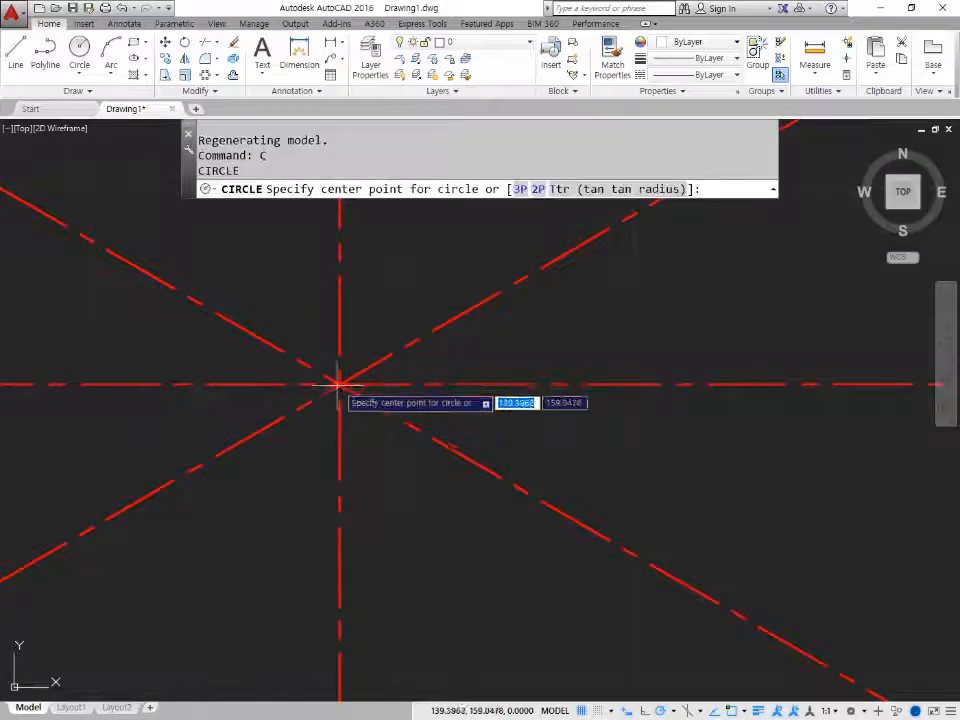
left_click(340, 384)
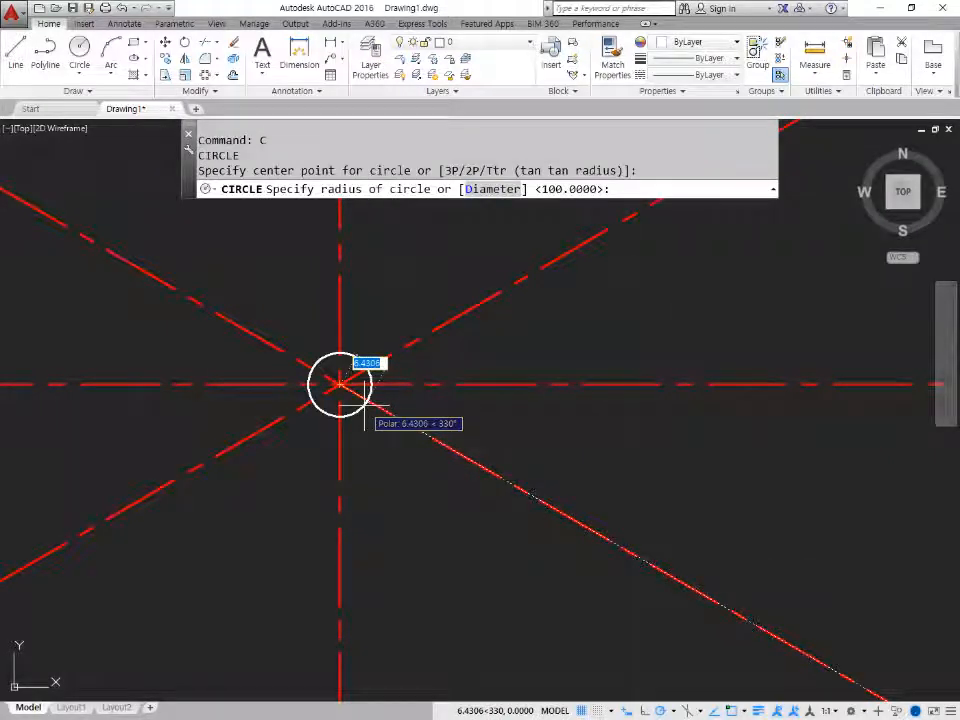
type("20")
key("Return")
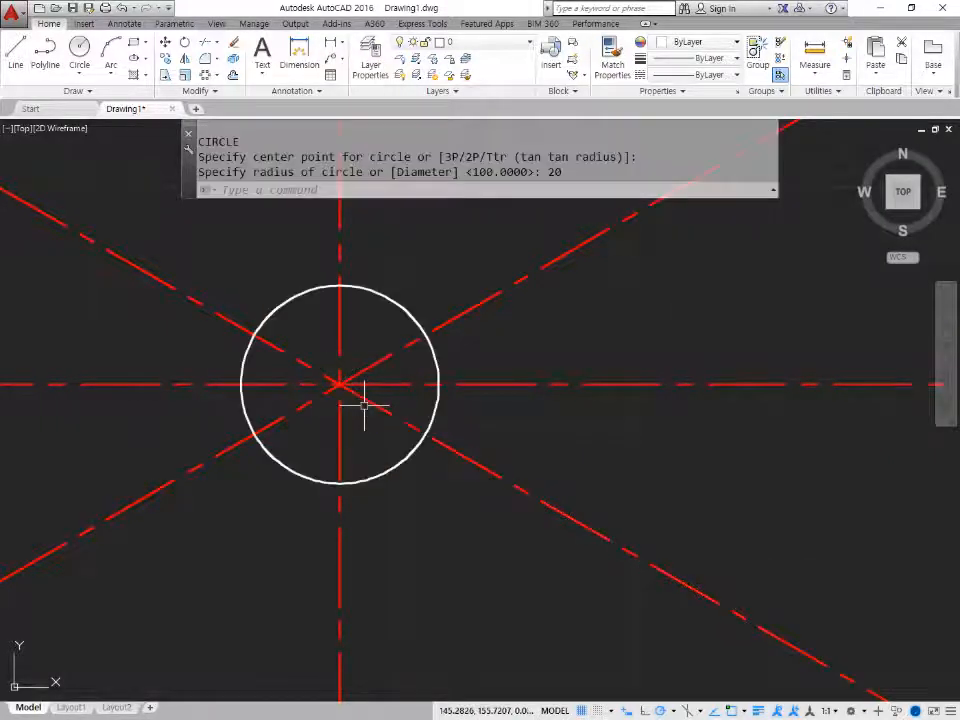
Draw two circles of radius 40 and 55 centred on the intersection of the centre lines.
type("c")
key("Return")
left_click(340, 384)
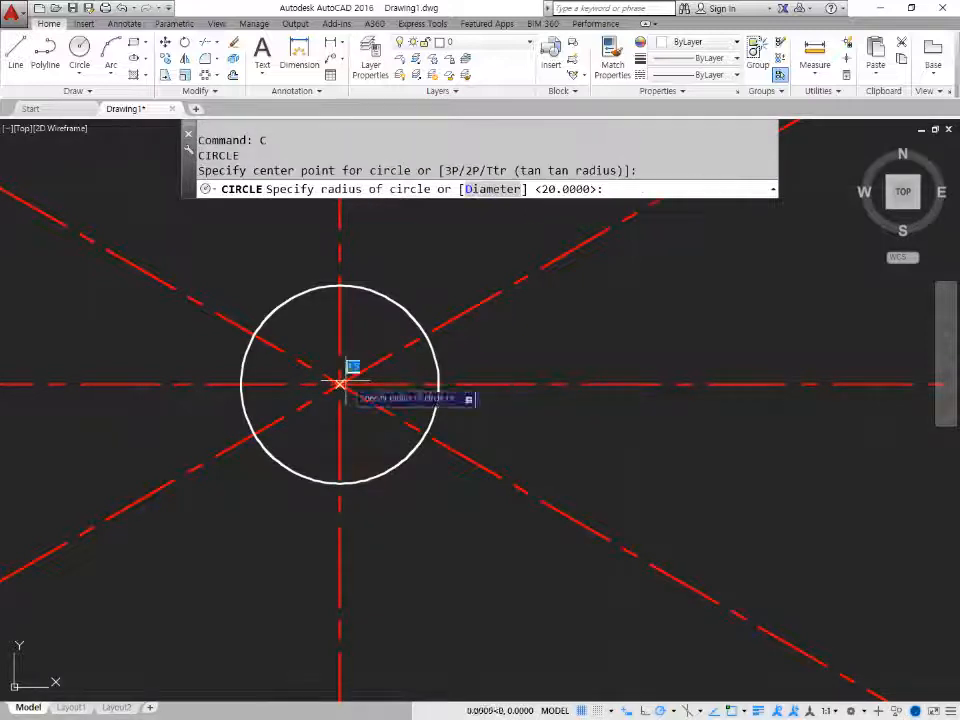
type("40")
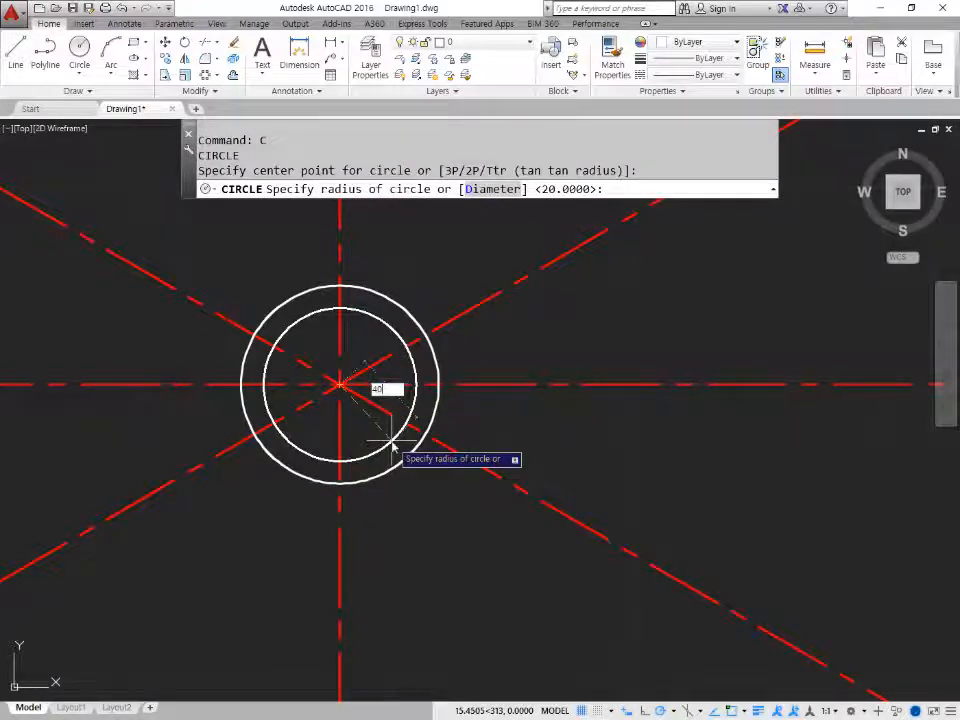
key("Return")
type("c")
key("Return")
left_click(340, 384)
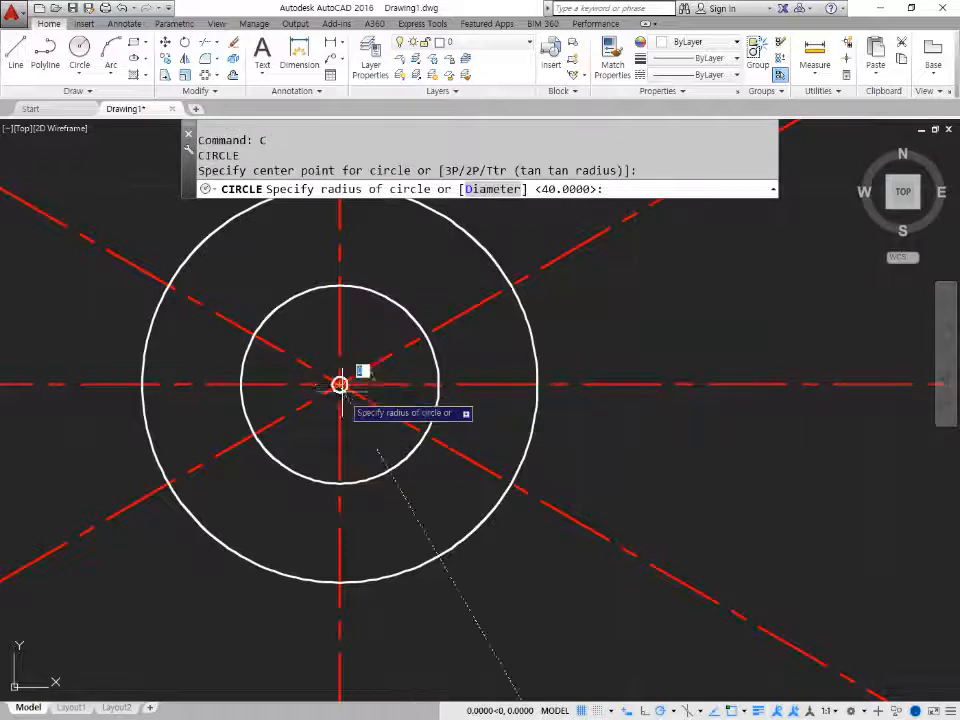
type("55")
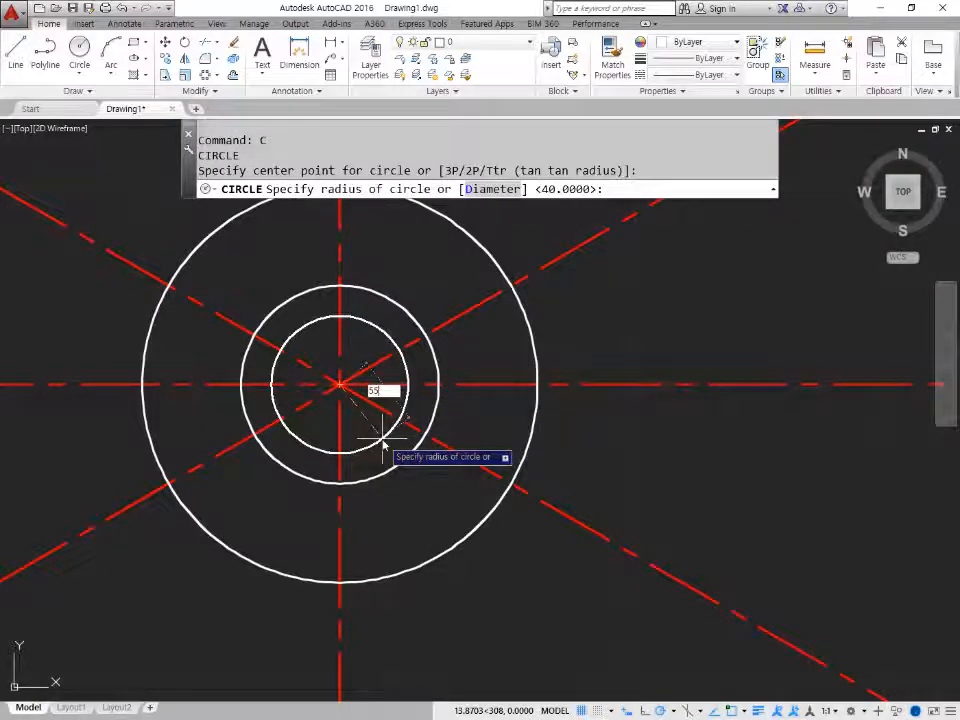
key("Return")
Match the properties of a centre line onto the radius 40 and radius 20 circles.
scroll(381, 439, "down", 1)
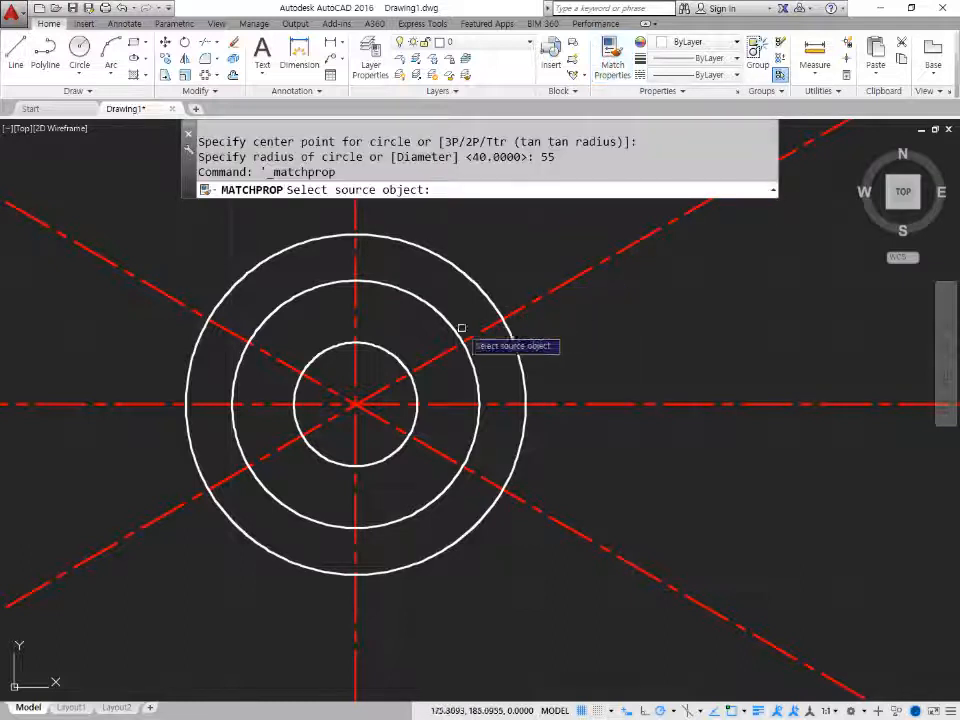
left_click(439, 355)
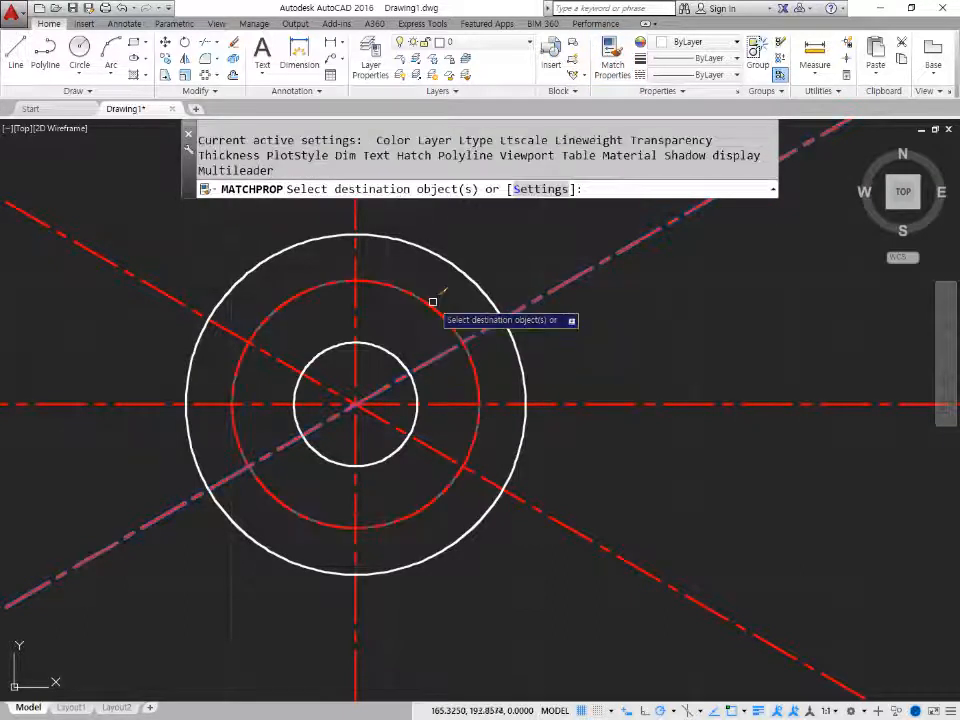
left_click(396, 352)
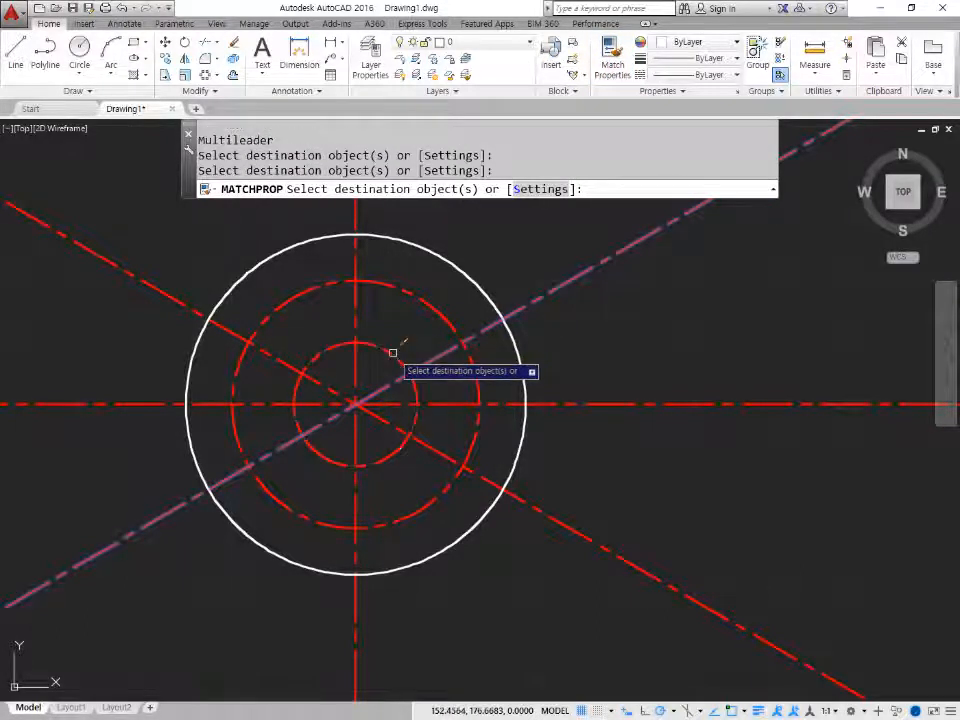
key("space")
Offset the outermost circle outward by 5.
type("o")
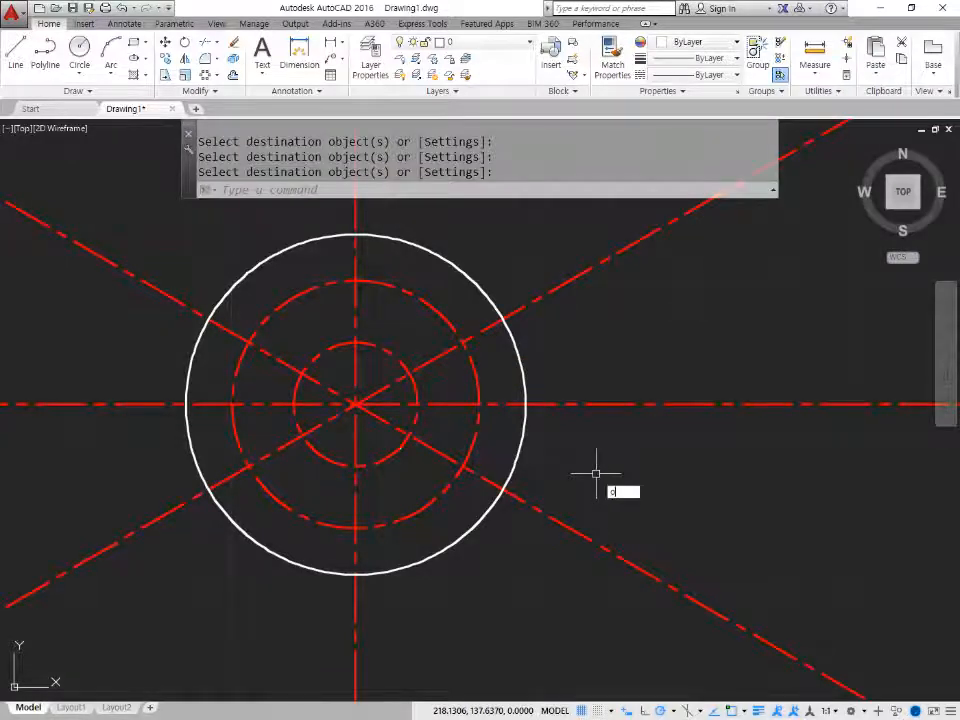
key("Return")
type("5")
key("Return")
left_click(524, 450)
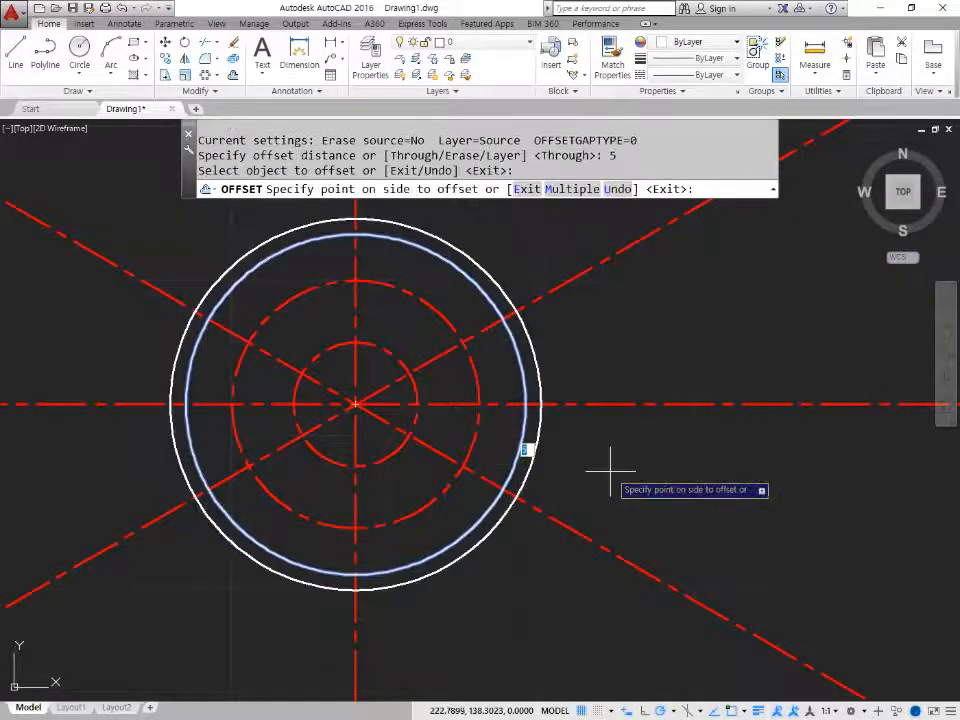
left_click(610, 470)
key("Return")
Trim all the centre lines where they extend beyond the outer offset circle, using every object as a cutting edge.
type("tr")
key("Return")
key("Return")
left_click(619, 598)
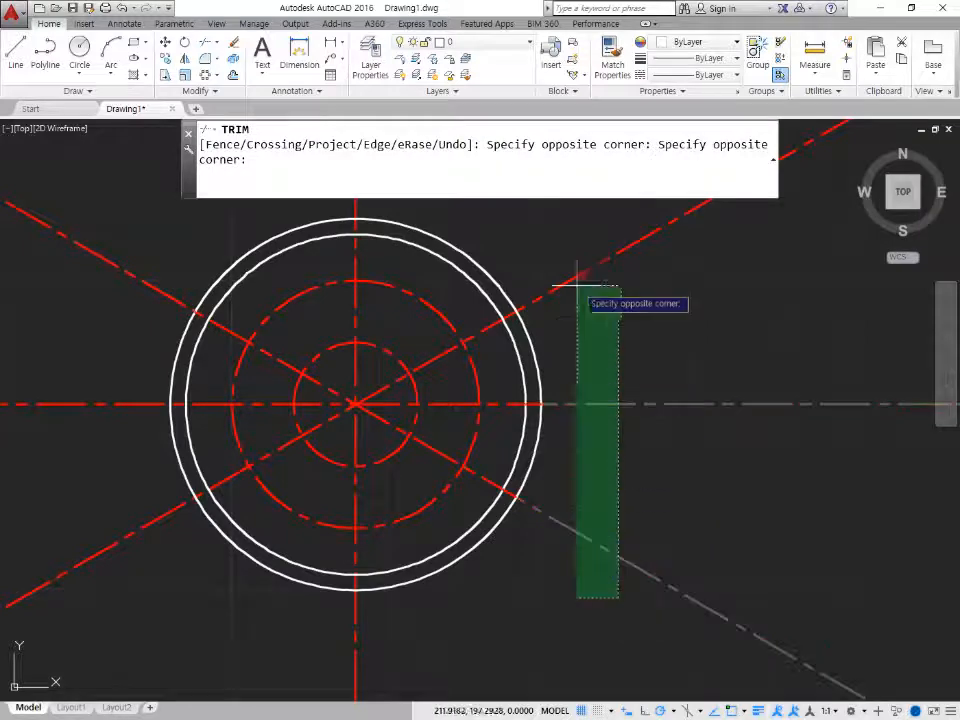
left_click(577, 287)
left_click(92, 228)
left_click(64, 578)
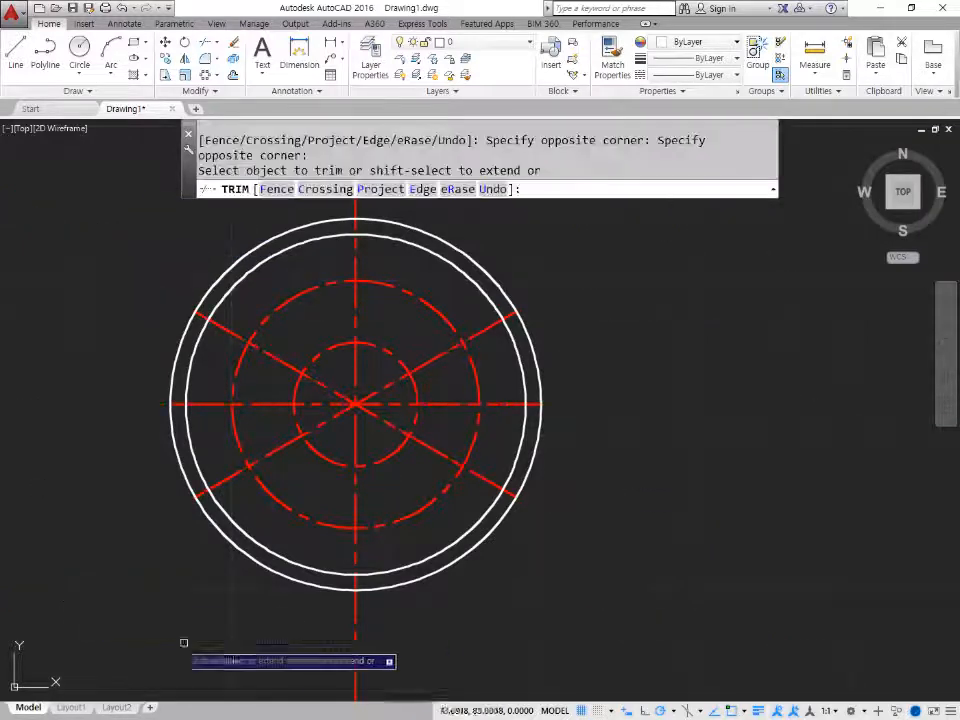
left_click(357, 670)
middle_click_drag(390, 214, 383, 282)
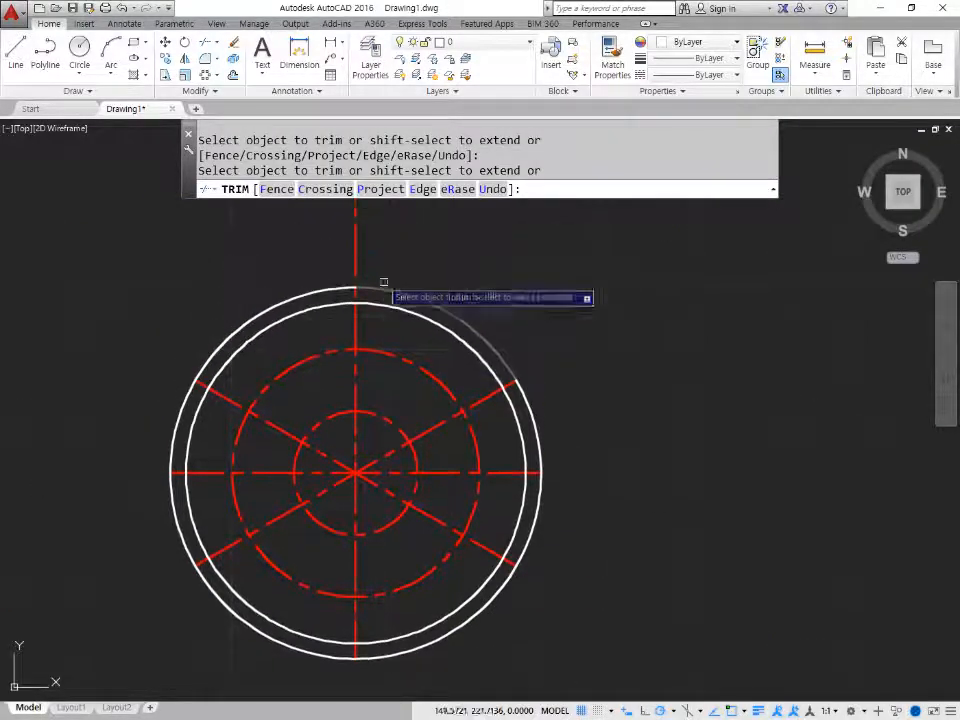
left_click(357, 246)
key("Return")
Erase the outer offset circle that served as the trimming boundary.
left_click(473, 315)
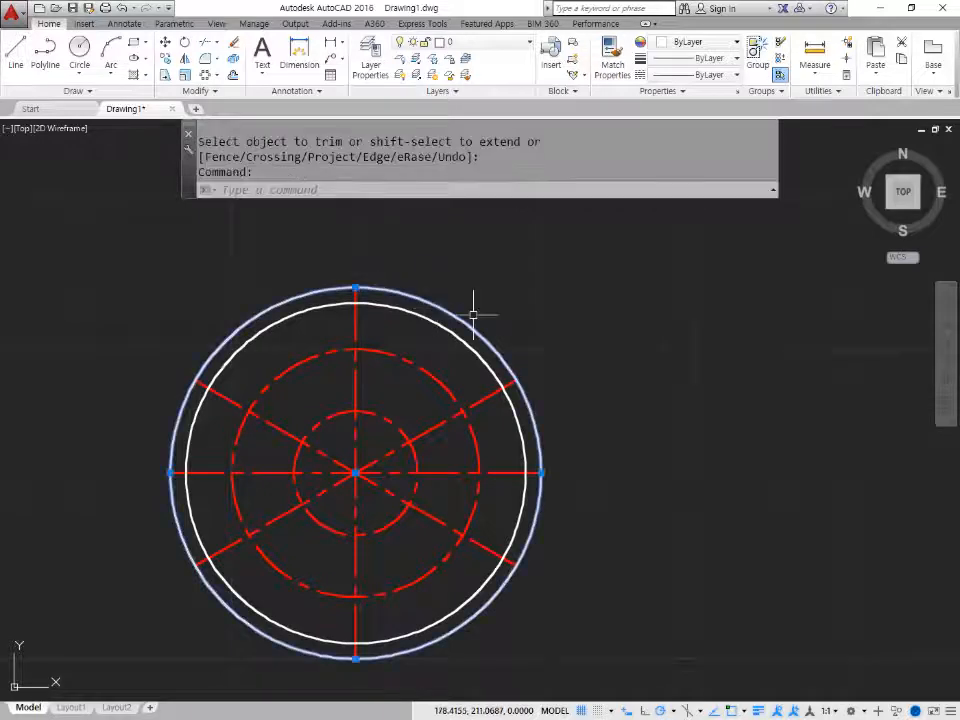
type("E")
key("Return")
middle_click_drag(358, 608, 352, 588)
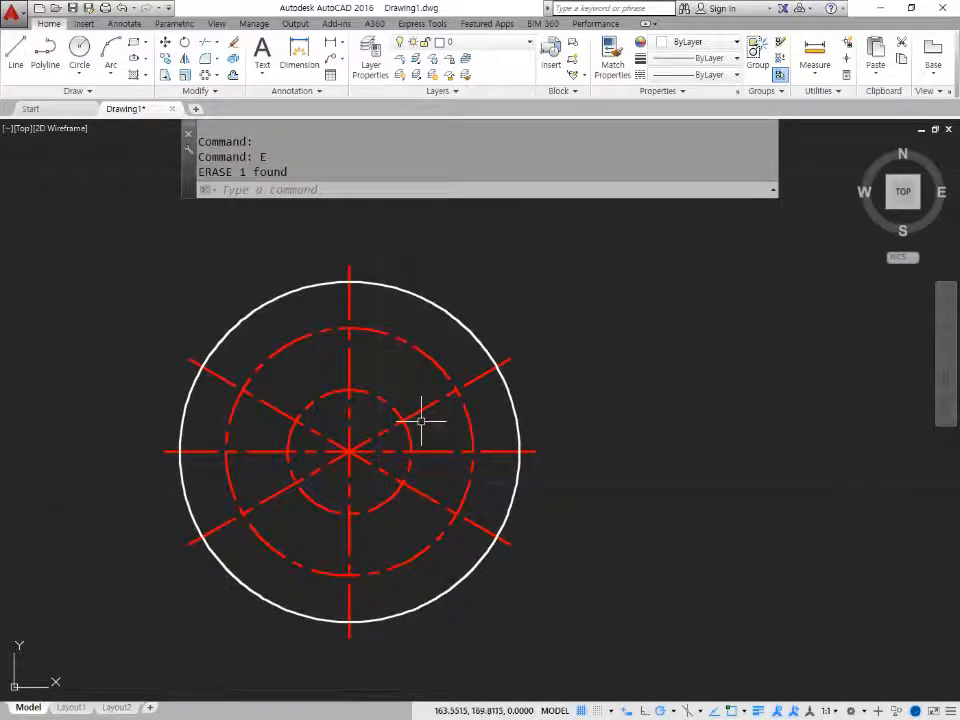
Draw a circle of radius 3.5 where the vertical centre line crosses the top of the inner centre-line circle.
scroll(388, 370, "up", 2)
type("c")
key("Return")
left_click(323, 401)
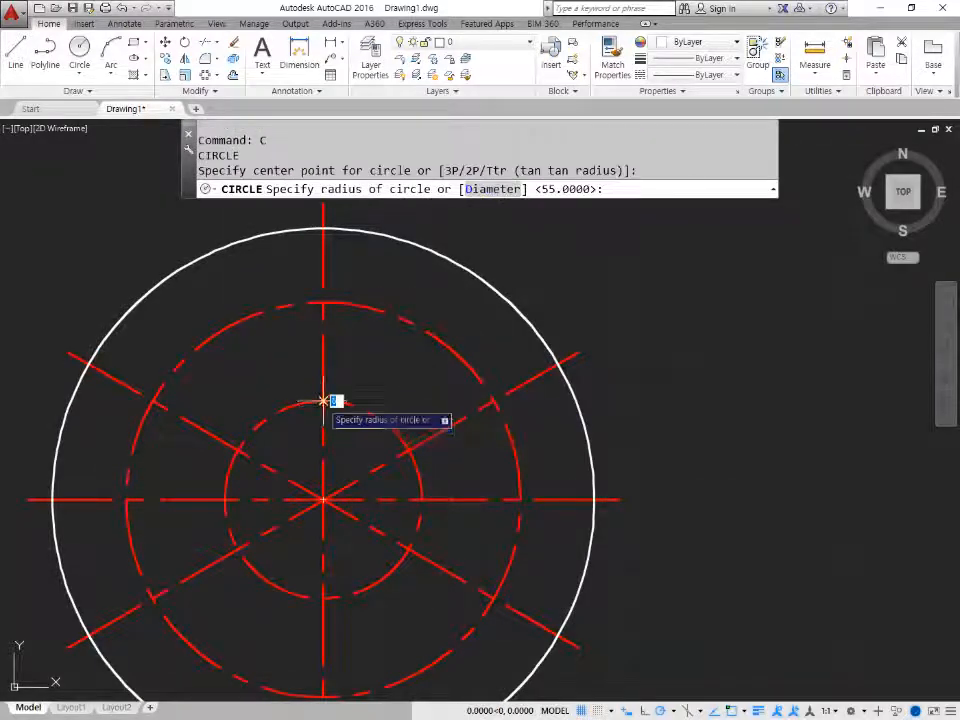
type("3.5")
key("Return")
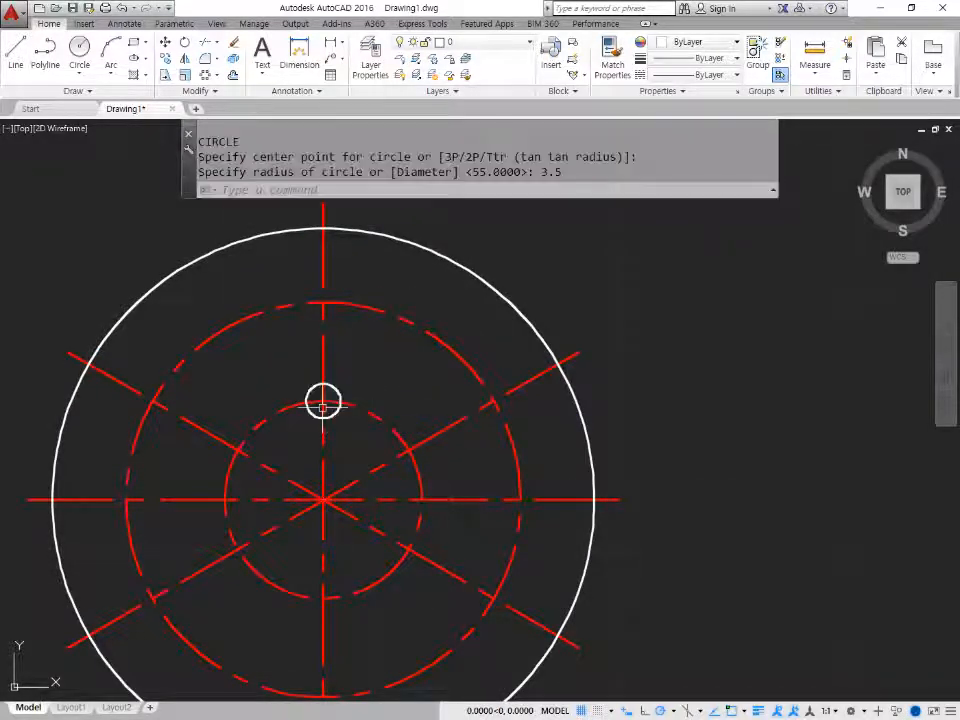
Draw concentric circles of radius 6.5 and 10 where the vertical centre line meets the top of the larger centre-line circle.
scroll(320, 306, "up", 2)
key("Return")
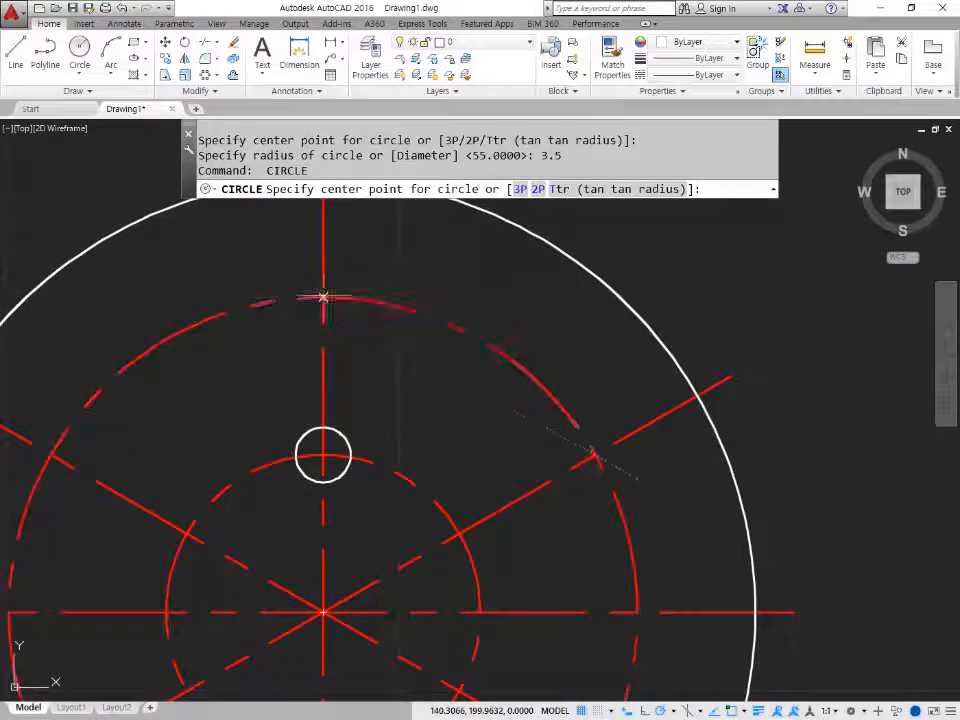
left_click(323, 296)
type("6.")
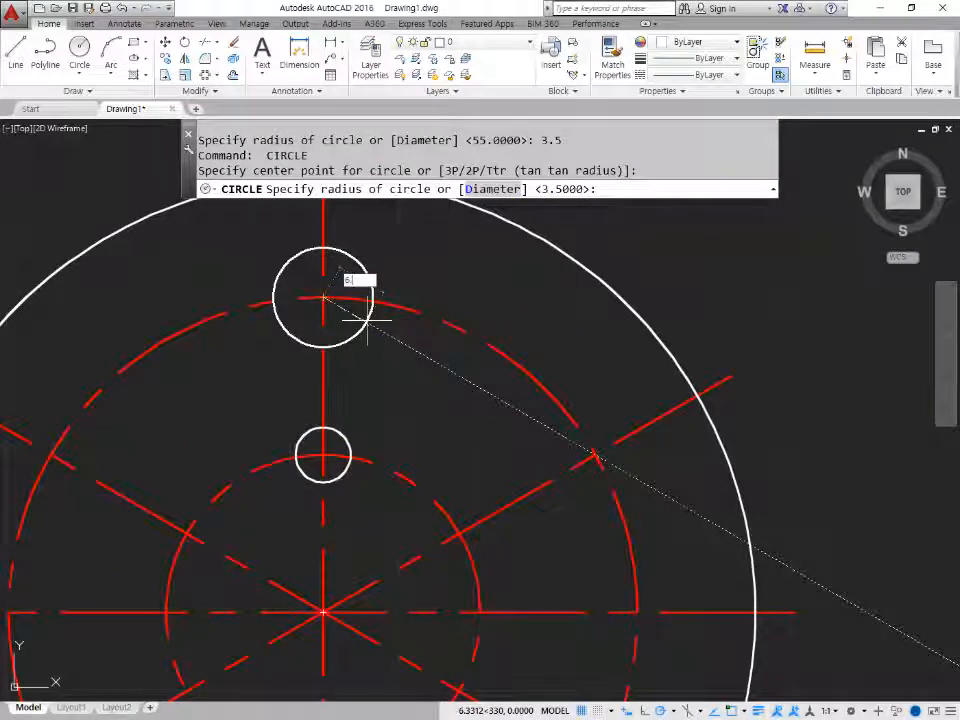
type("5")
key("Return")
key("Return")
left_click(323, 297)
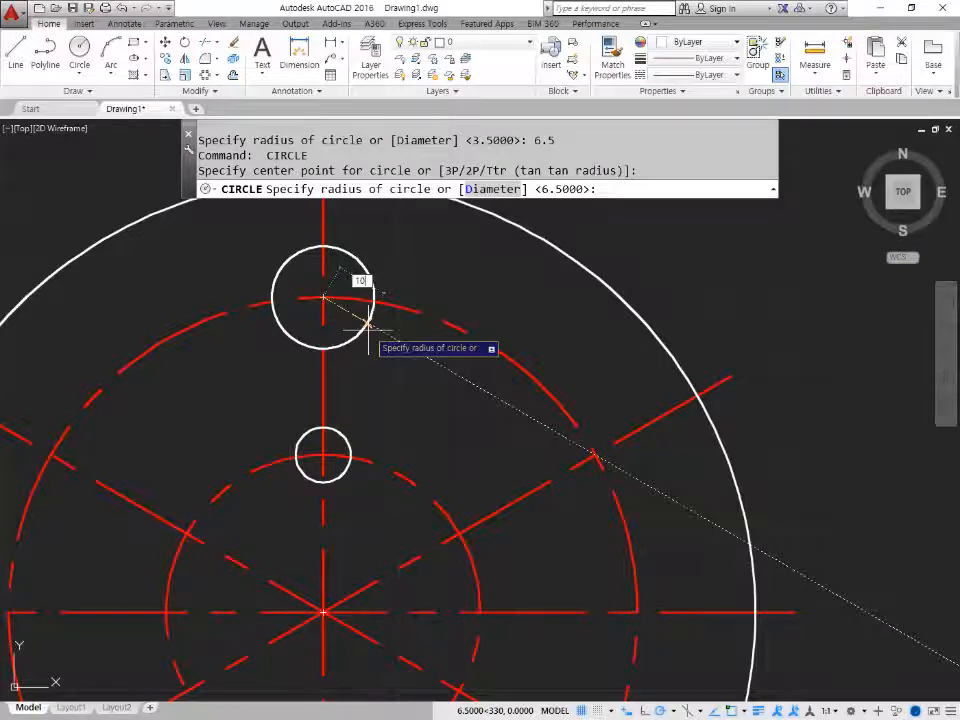
key("Return")
Create a polar array of the radius 3.5 circle about the common centre with 4 items over 360°.
scroll(382, 360, "down", 3)
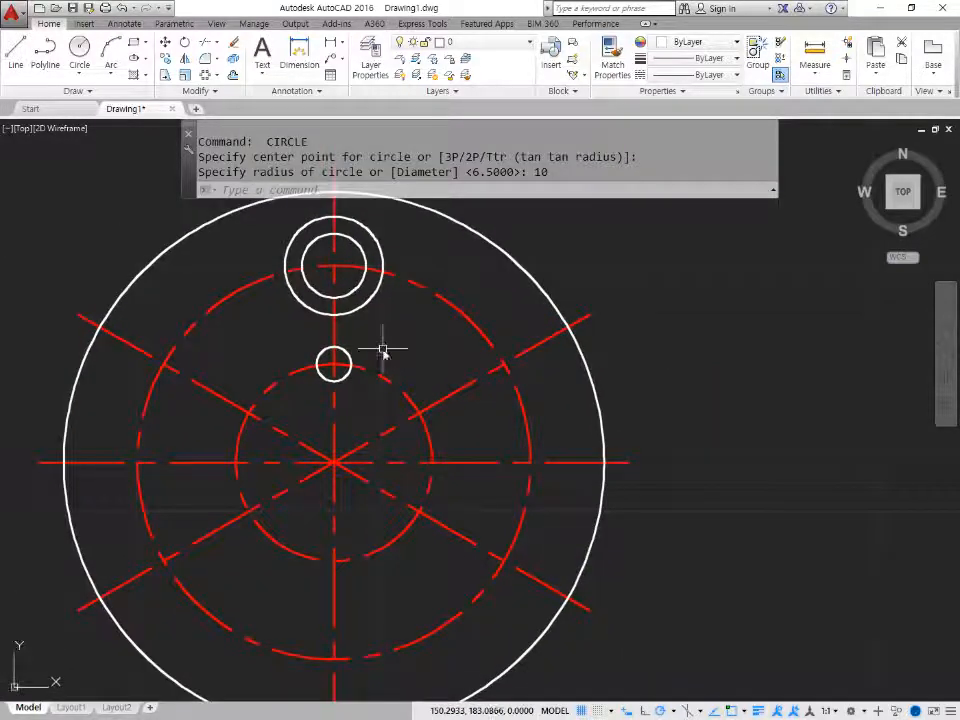
type("ar")
key("Return")
left_click(345, 373)
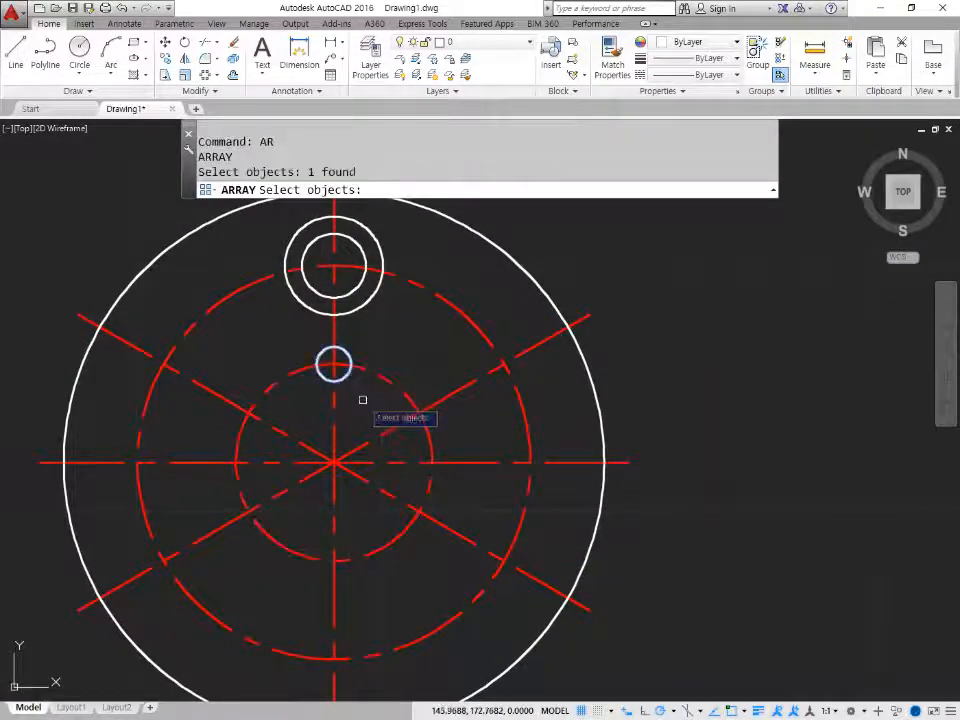
key("Return")
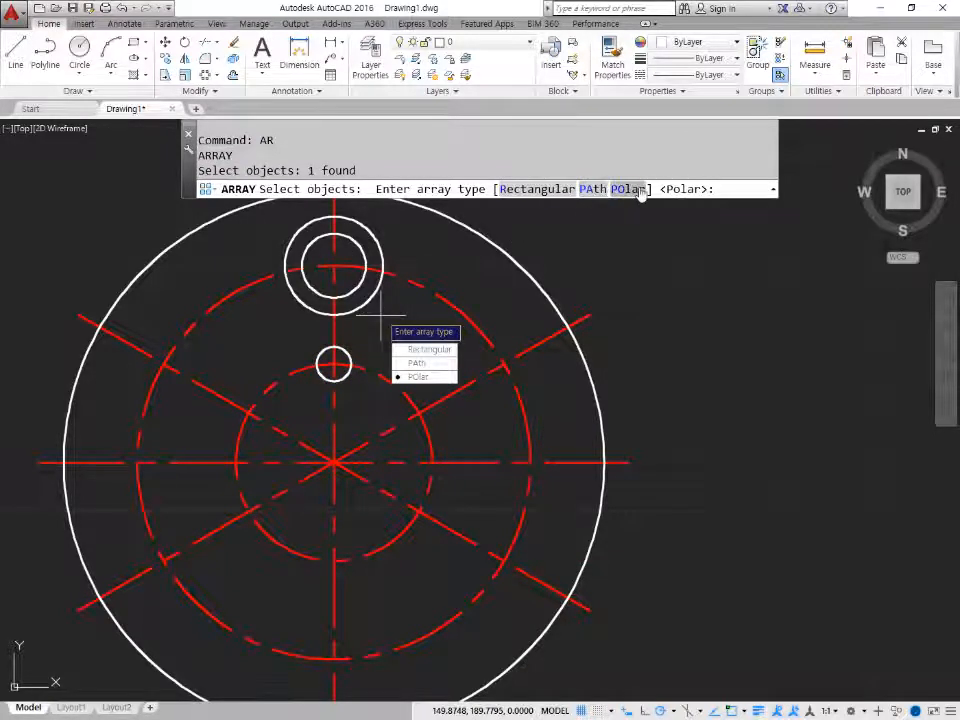
left_click(636, 190)
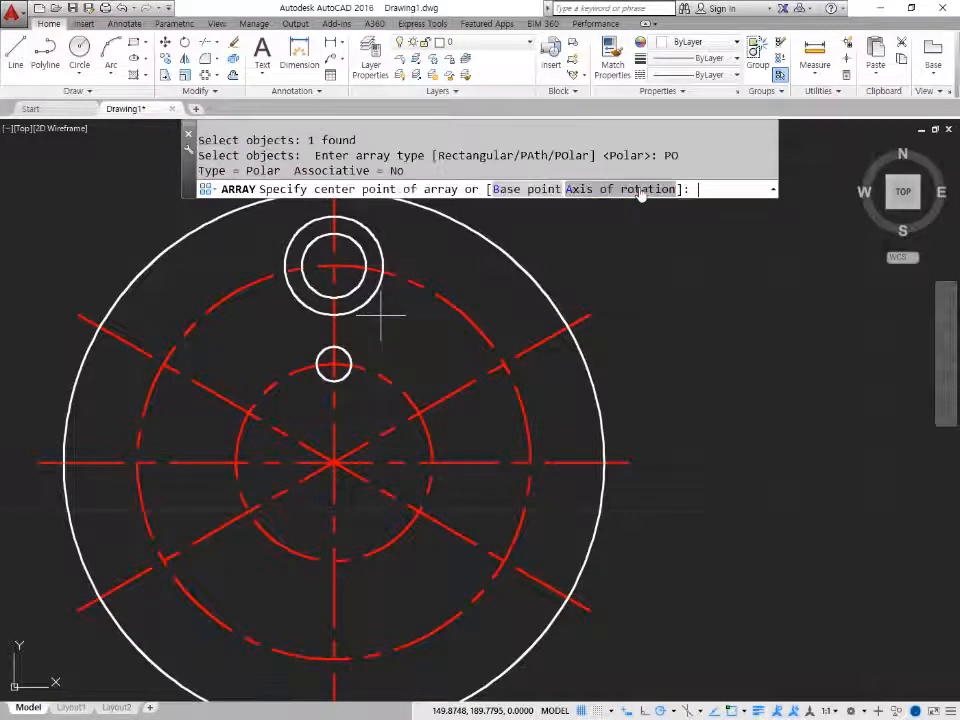
left_click(334, 462)
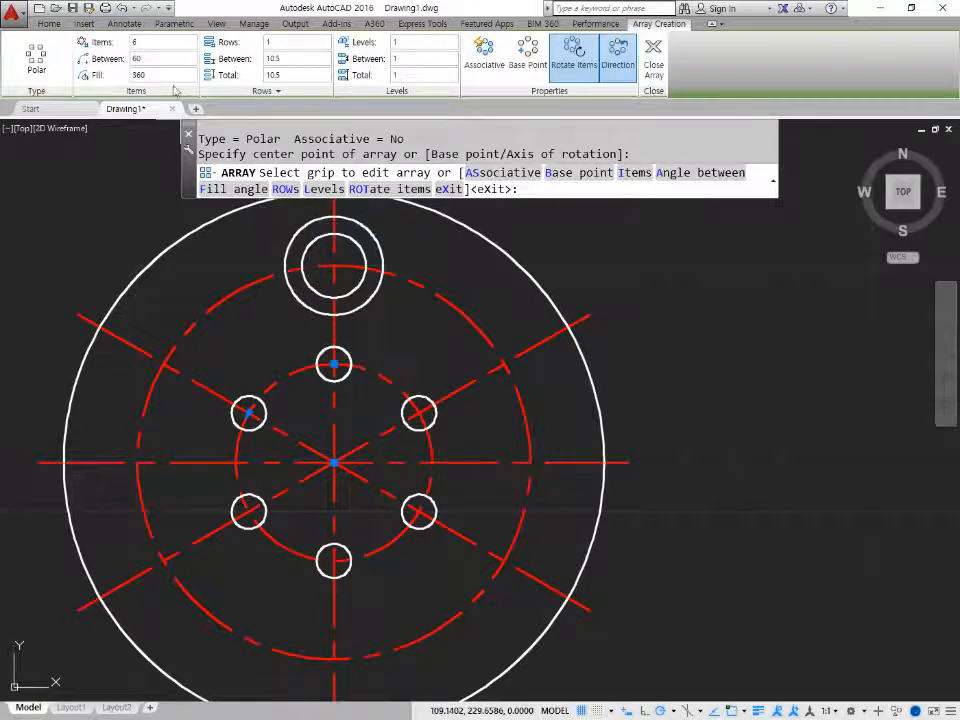
type("4")
key("Return")
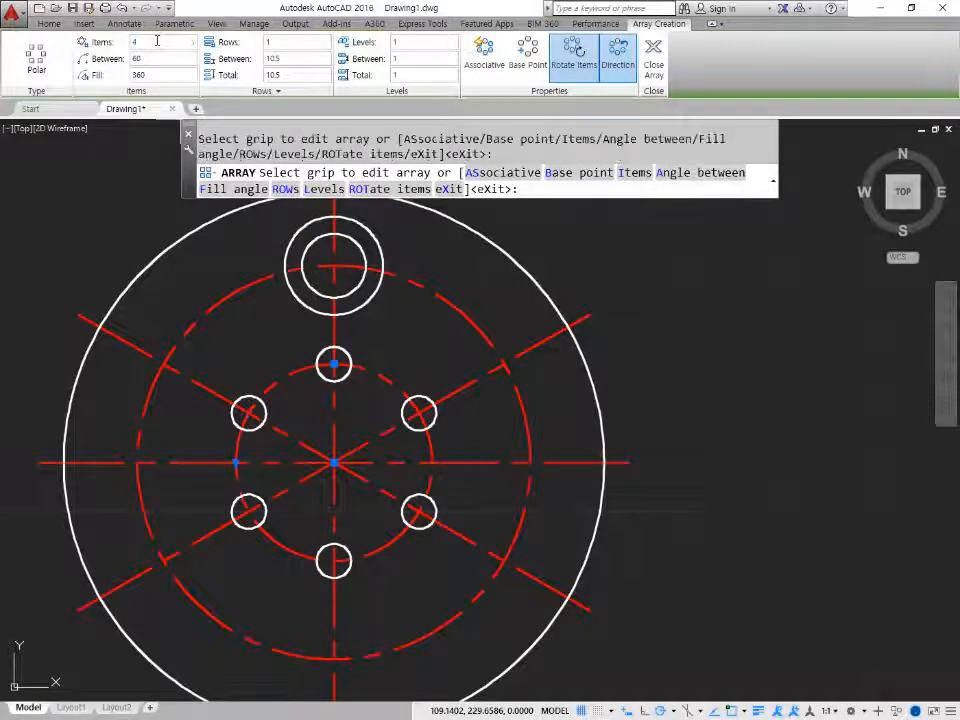
key("Return")
Create a polar array of the radius 6.5 and 10 circles about the common centre with 6 items over 360°.
key("Return")
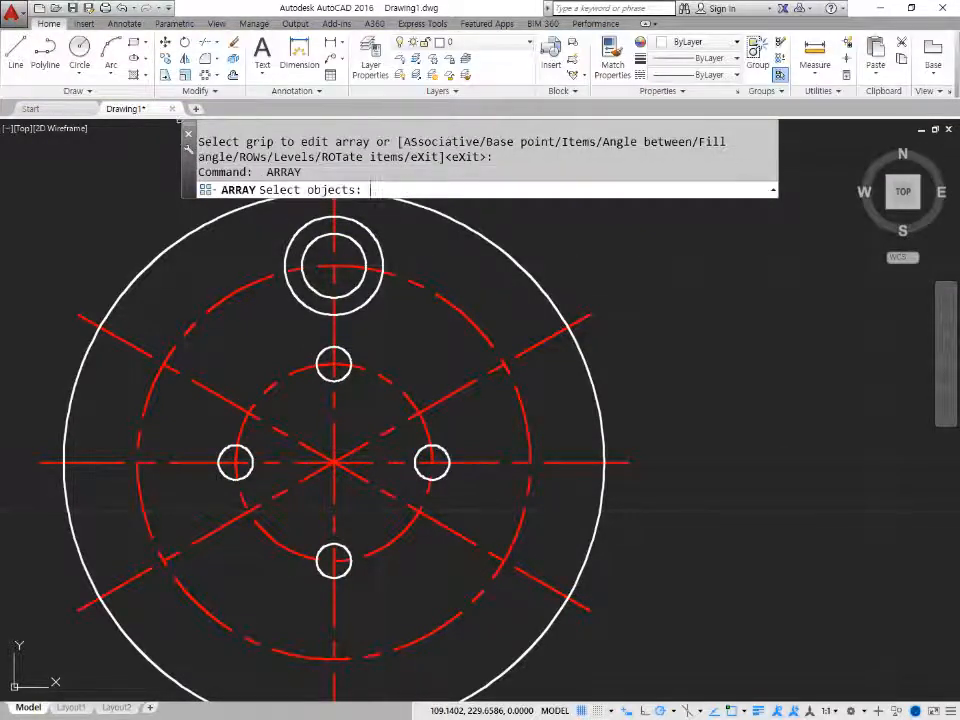
left_click(366, 310)
left_click(345, 290)
key("Return")
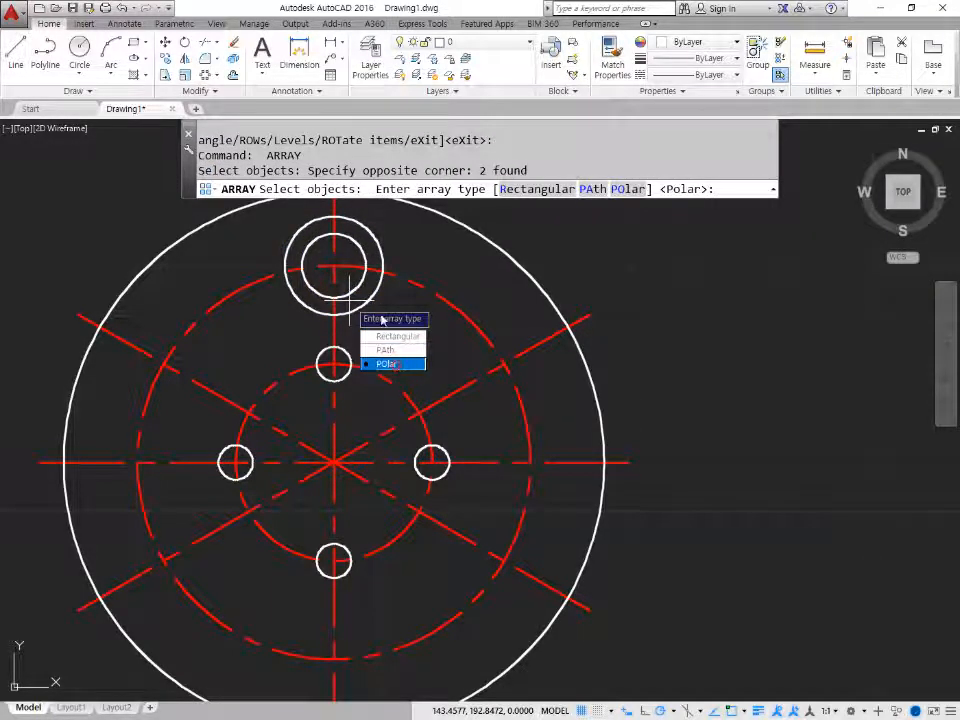
left_click(390, 364)
left_click(334, 462)
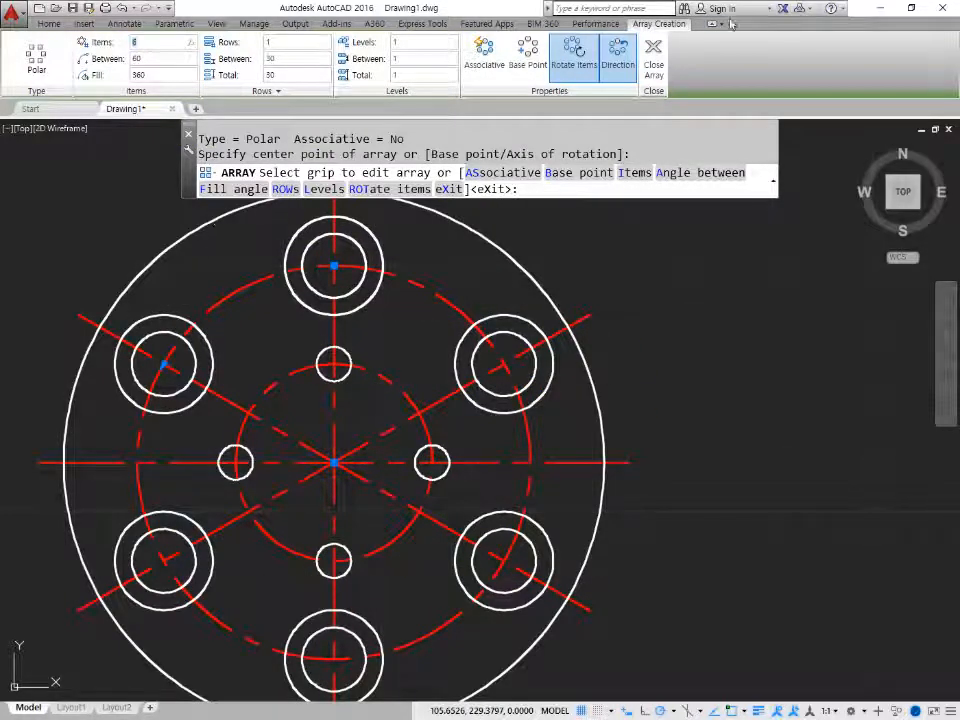
left_click(655, 55)
Draw construction lines at 0°, 60°, 90° and 120° through a point about 190 units right of the first drawing's horizontal centre line end.
scroll(641, 369, "down", 2)
mouse_move(641, 369)
middle_mouse_down()
mouse_move(568, 416)
mouse_move(547, 413)
middle_mouse_up()
scroll(547, 413, "down", 2)
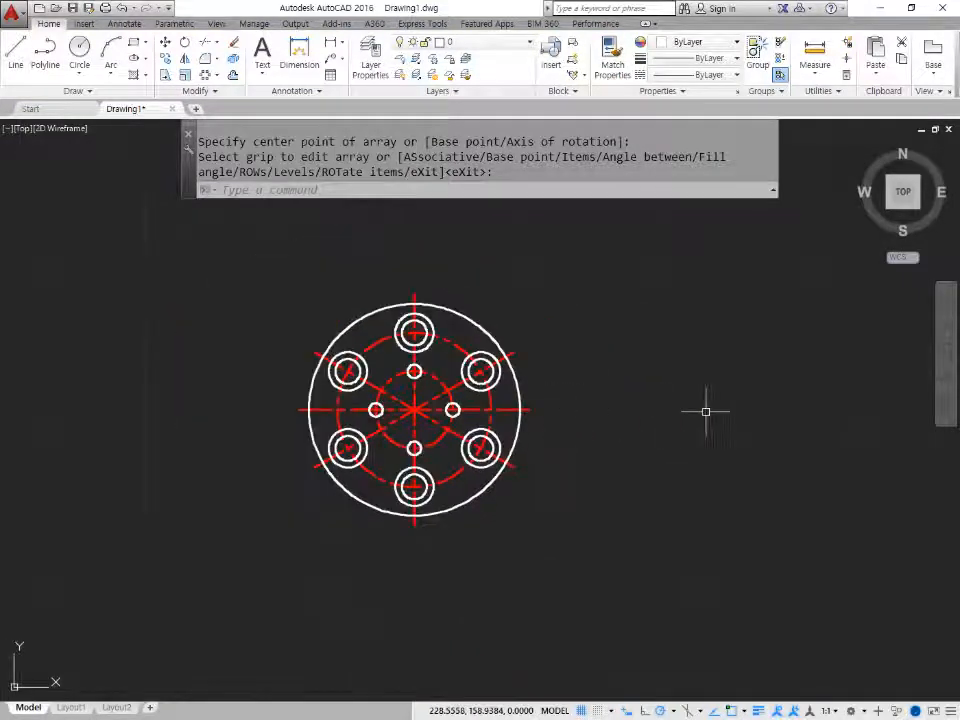
middle_click_drag(707, 409, 465, 431)
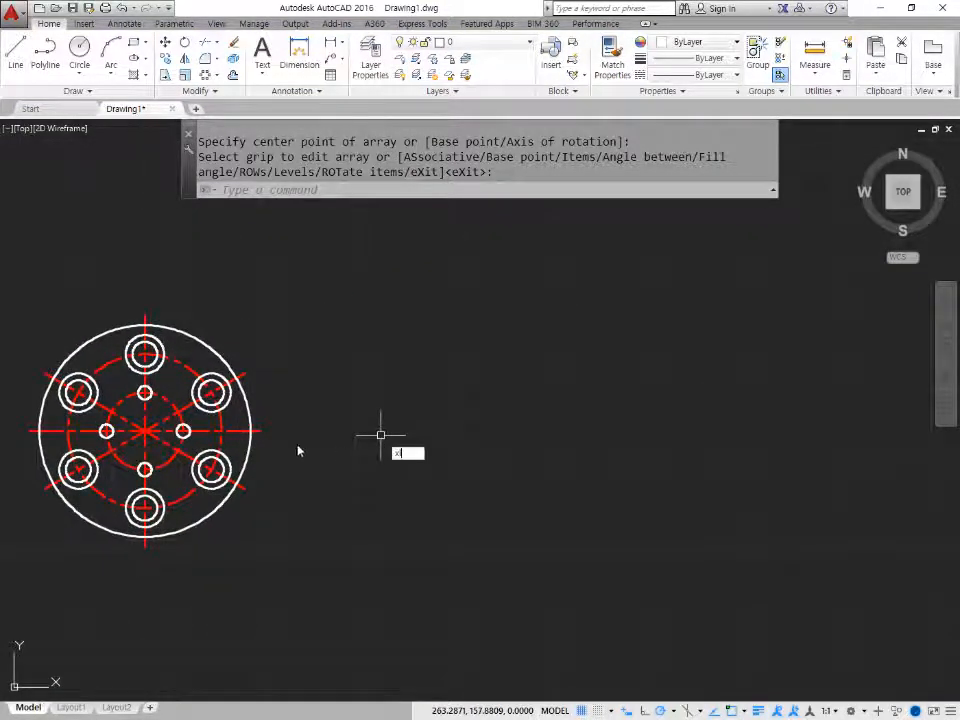
type("l")
key("Return")
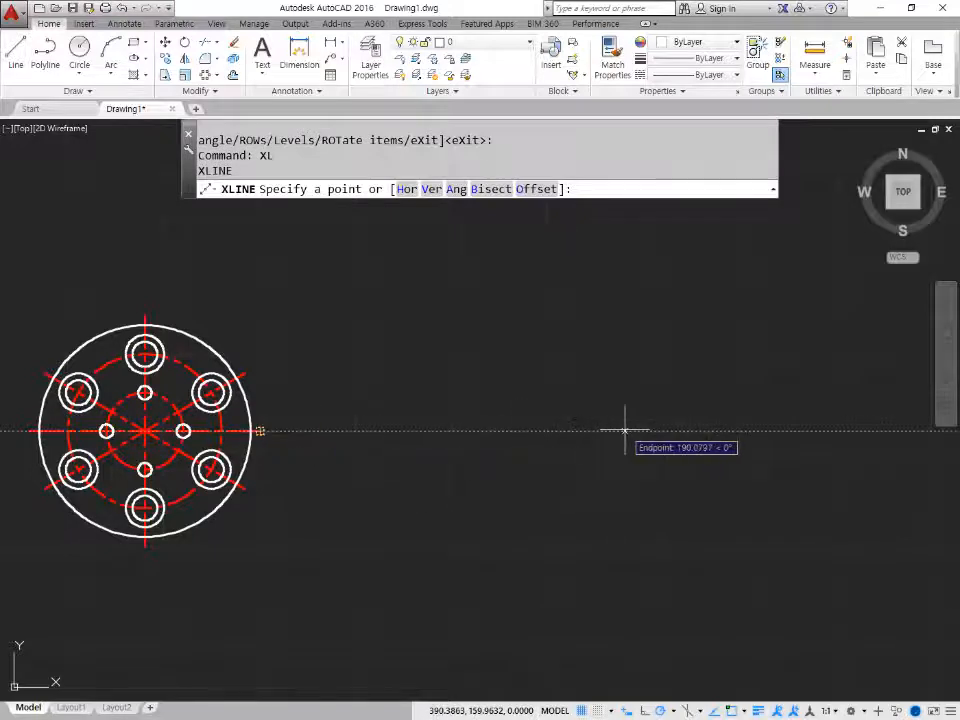
left_click(624, 431)
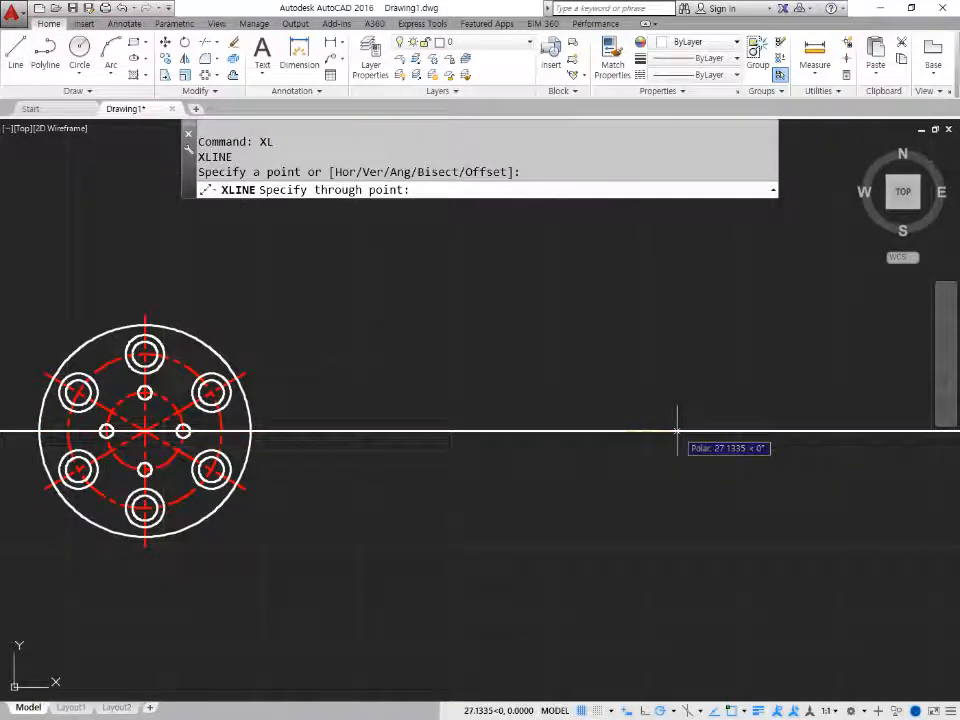
left_click(676, 431)
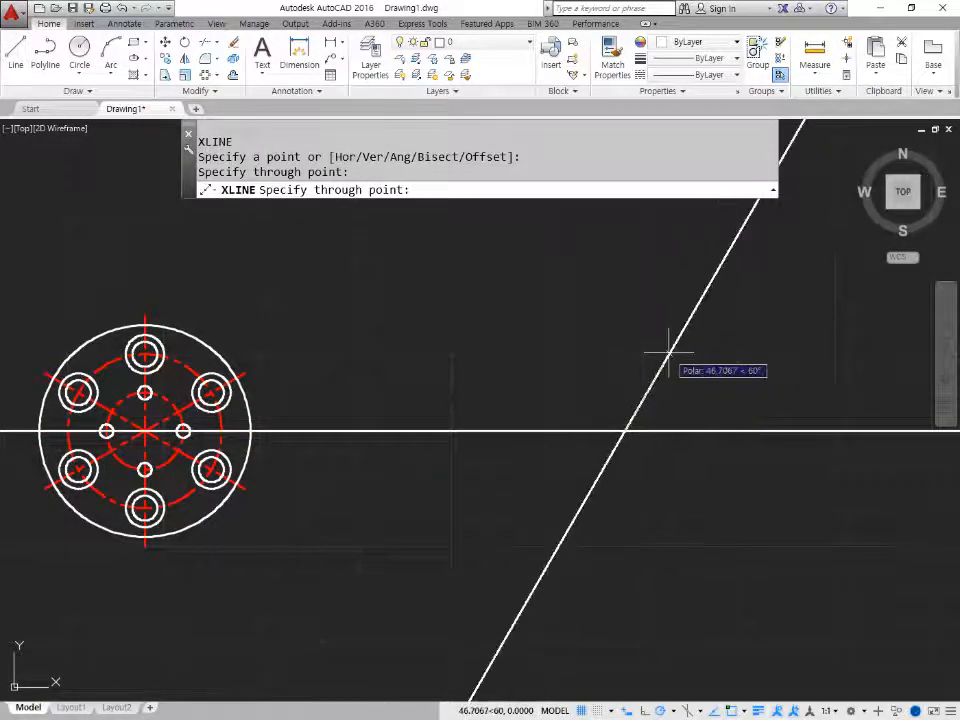
left_click(668, 352)
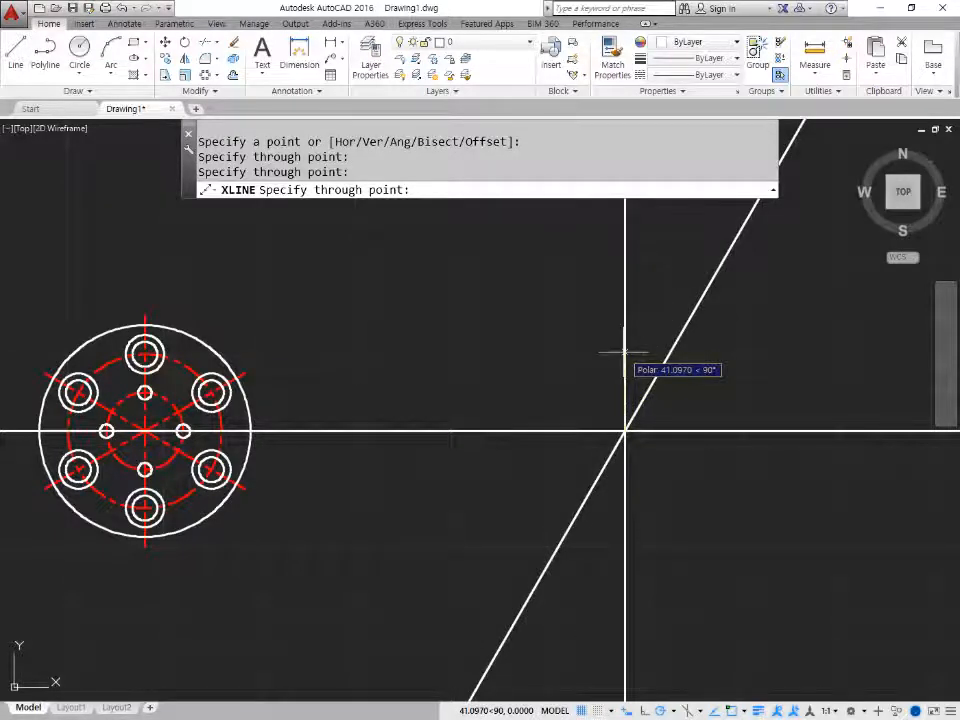
left_click(624, 352)
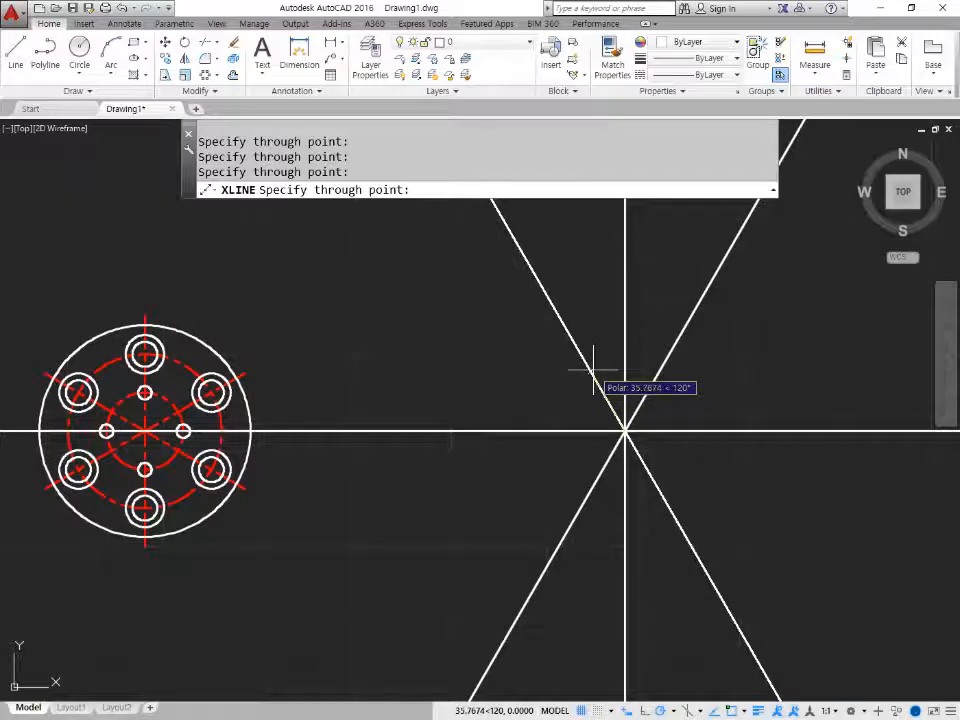
left_click(590, 370)
key("Return")
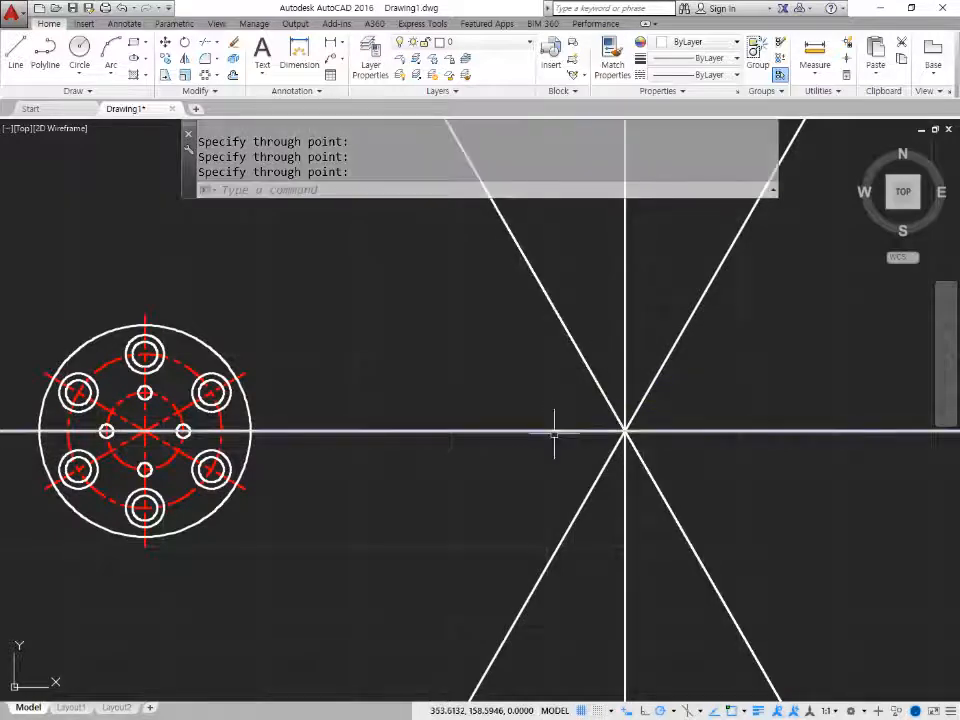
Match the four new construction lines to the red centre-line properties of the first drawing's diagonal centre line.
key("Return")
left_click(242, 369)
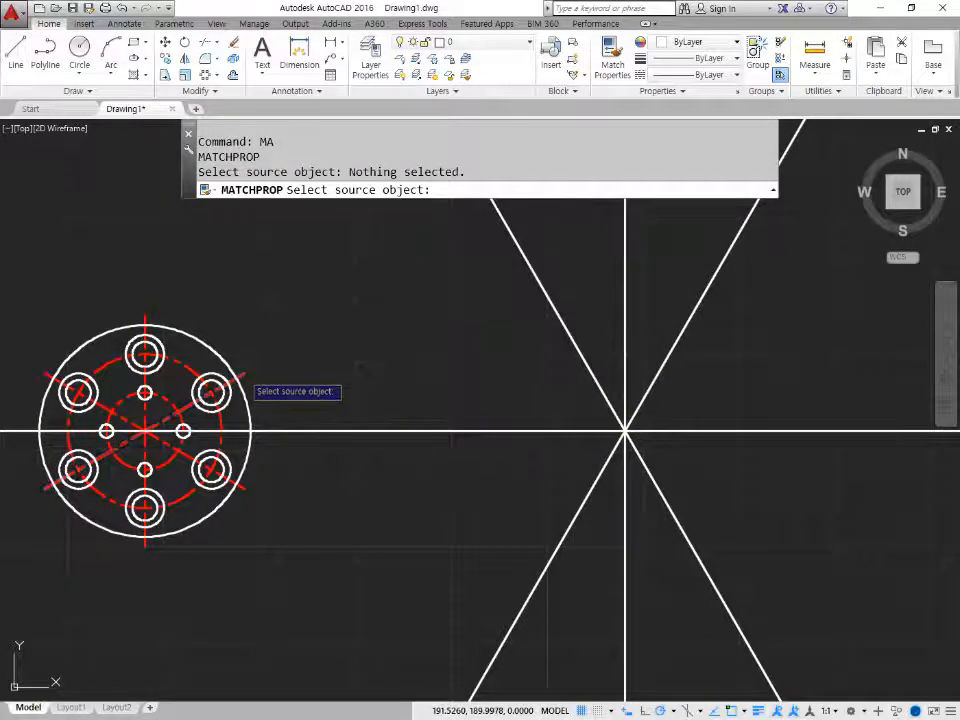
left_click(240, 378)
left_click(705, 471)
left_click(588, 405)
key("Return")
Draw concentric circles of radius 20 and 40 at the intersection of the new centre lines.
scroll(687, 467, "up", 3)
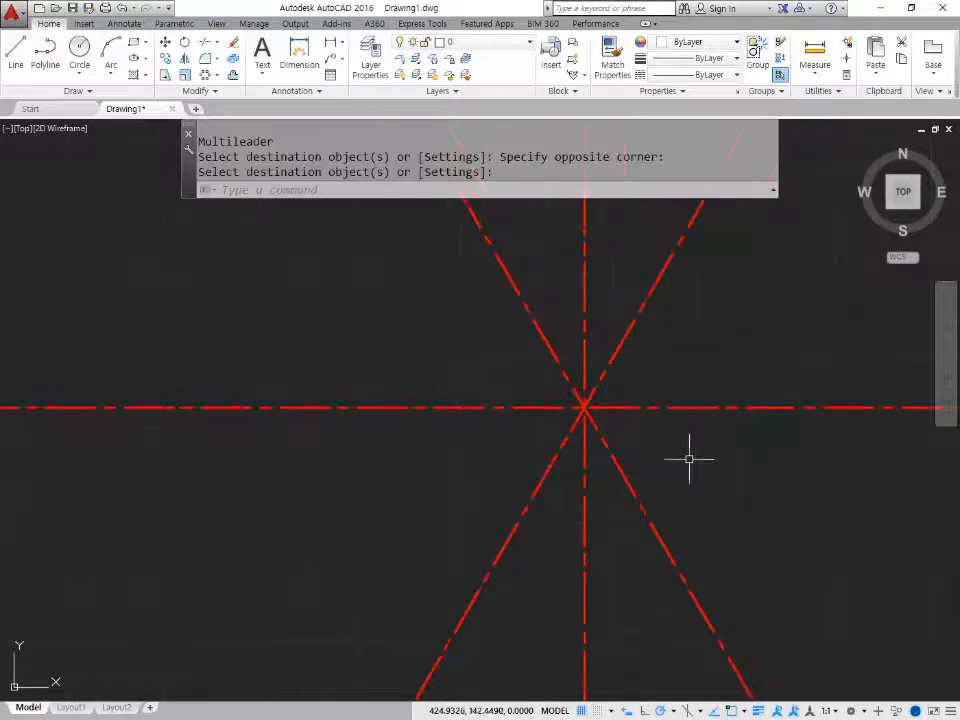
middle_click_drag(683, 450, 522, 450)
type("c")
key("Return")
left_click(421, 407)
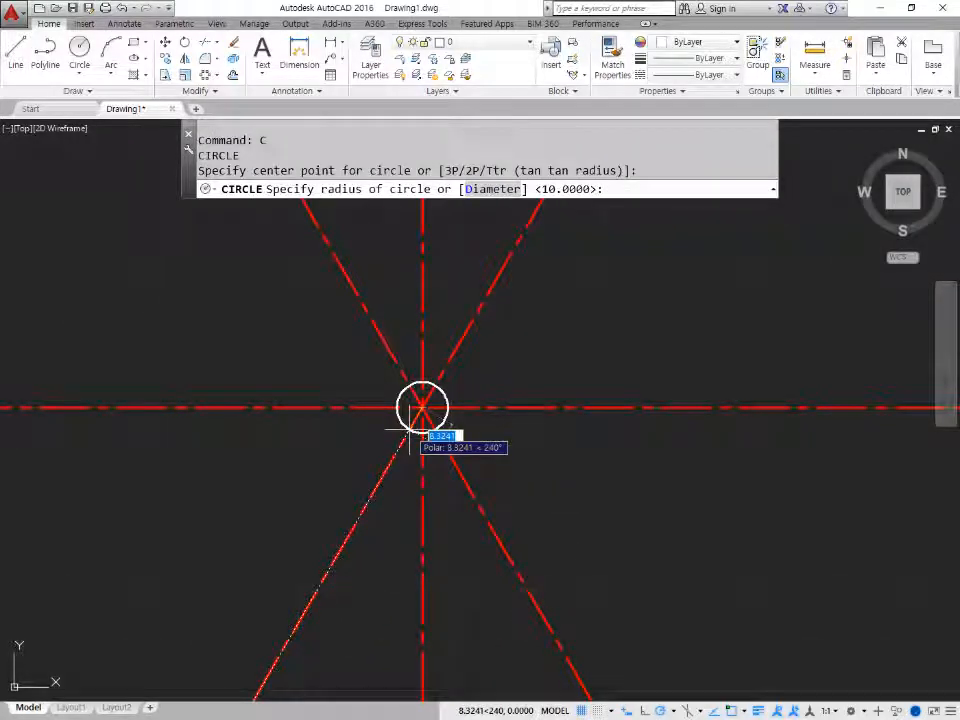
type("20")
key("Return")
type("c")
key("Return")
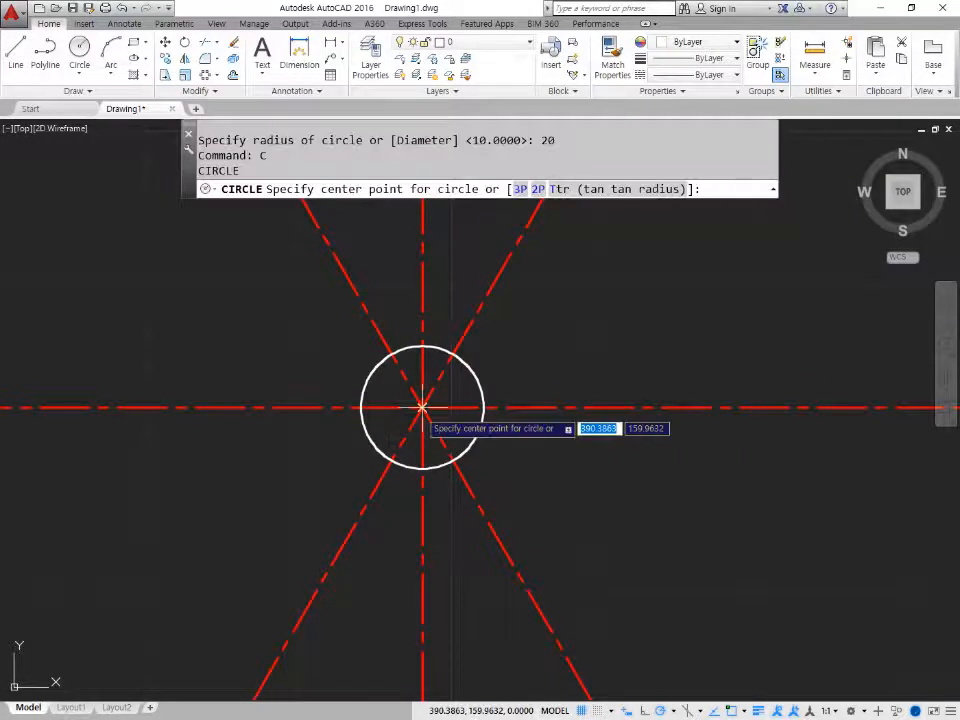
left_click(421, 407)
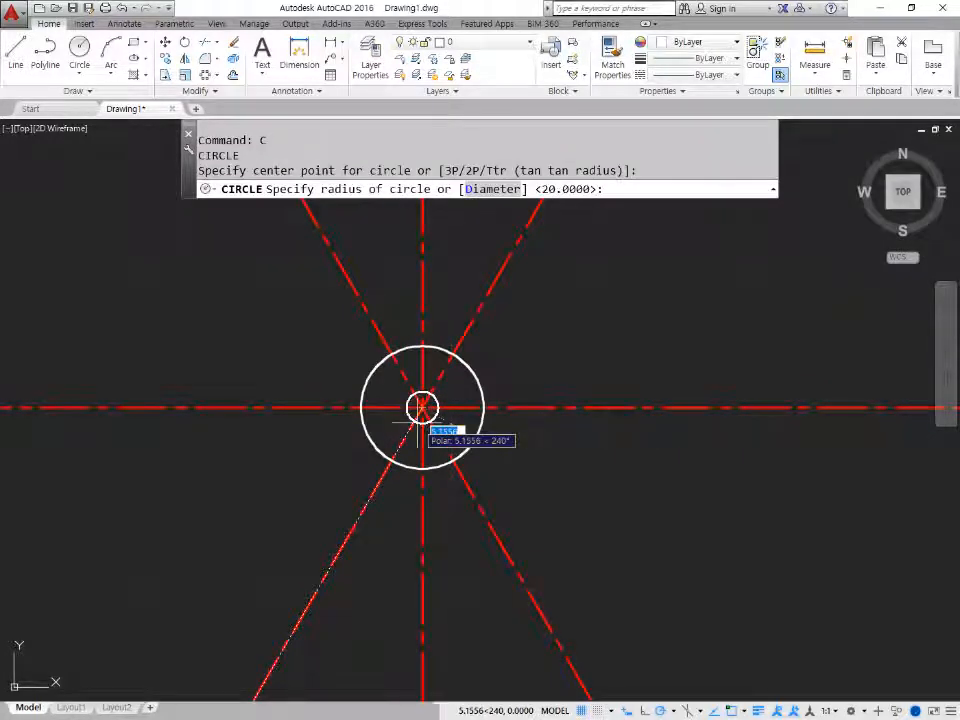
type("40")
key("Return")
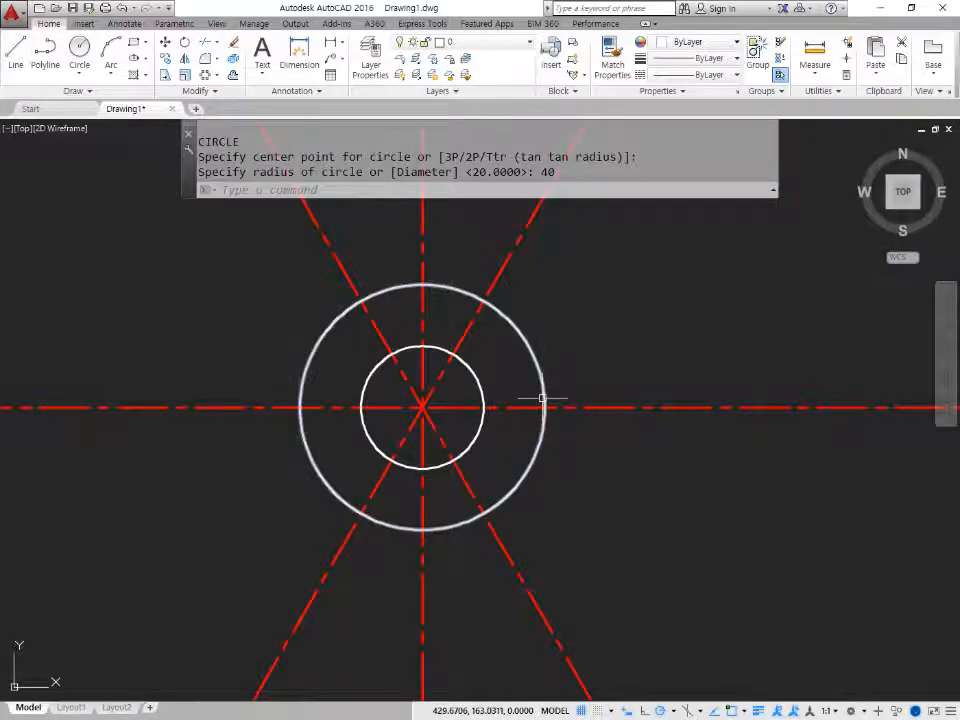
type("c")
key("Return")
scroll(490, 405, "up", 4)
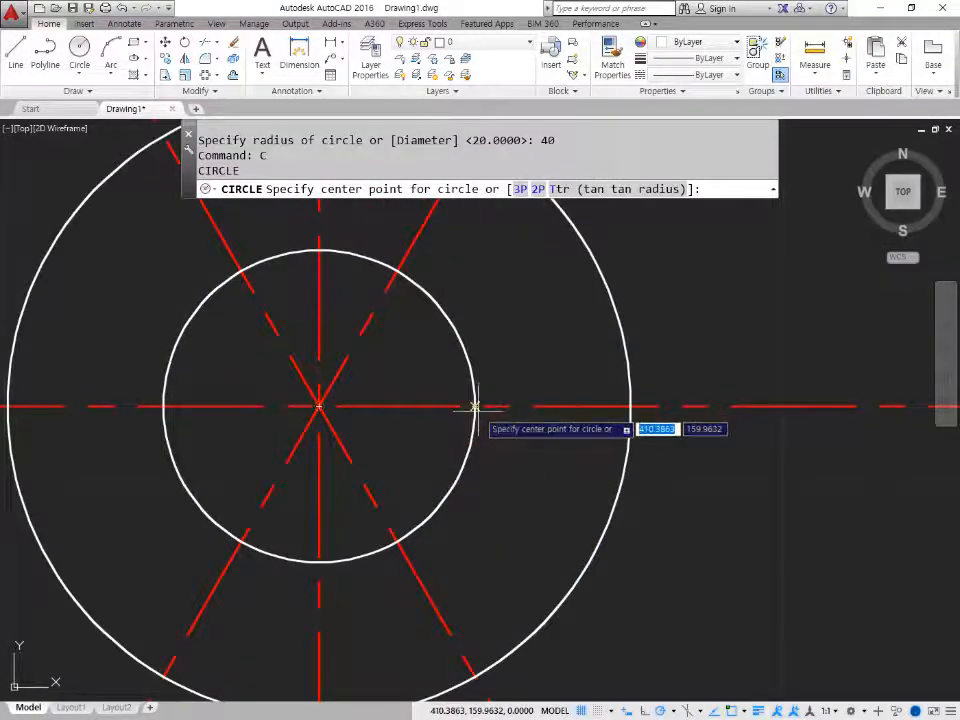
key("Escape")
Match the radius 20 circle to the properties of the horizontal centre line.
type("ma")
key("Return")
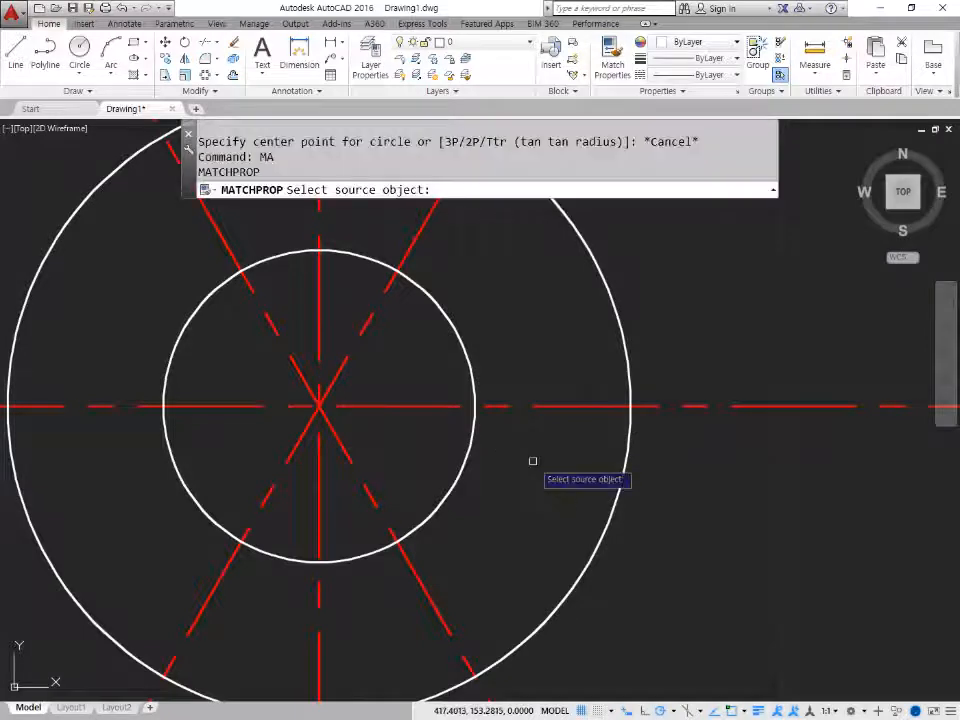
left_click(546, 406)
left_click(639, 530)
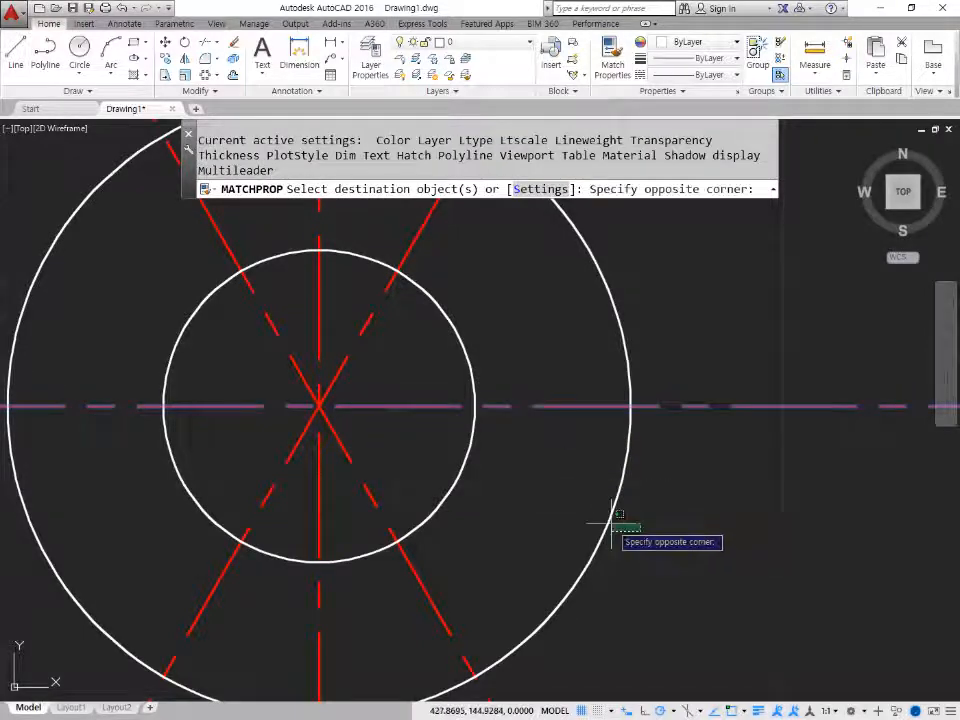
left_click(654, 540)
left_click(491, 497)
left_click(429, 463)
key("Return")
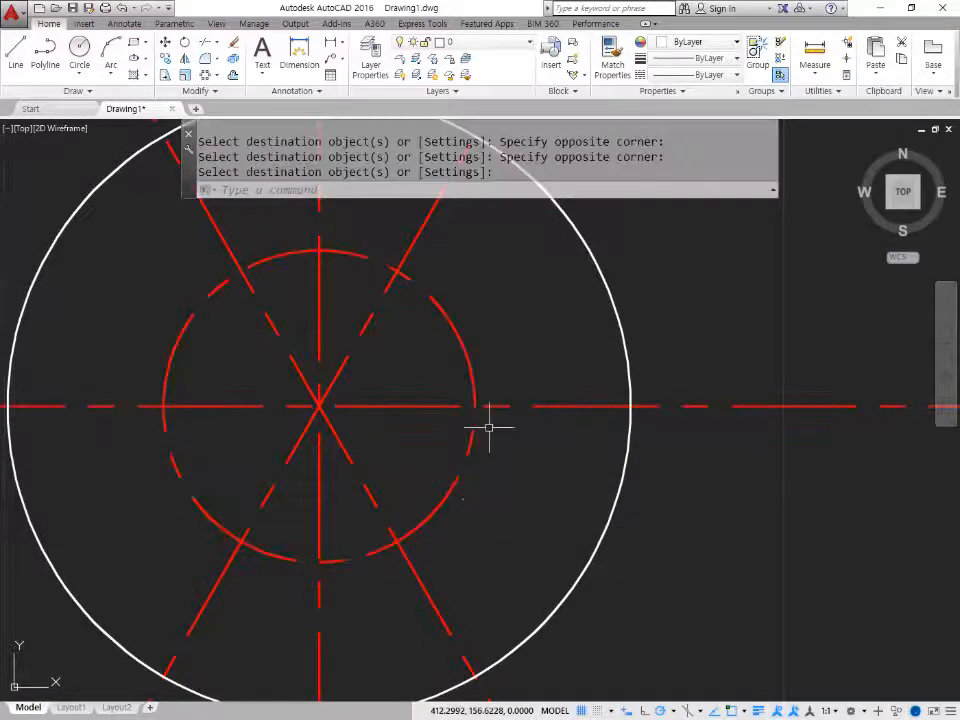
Draw concentric circles of radius 4 and 5 where the horizontal centre line meets the right side of the centre-line circle.
type("c")
key("Return")
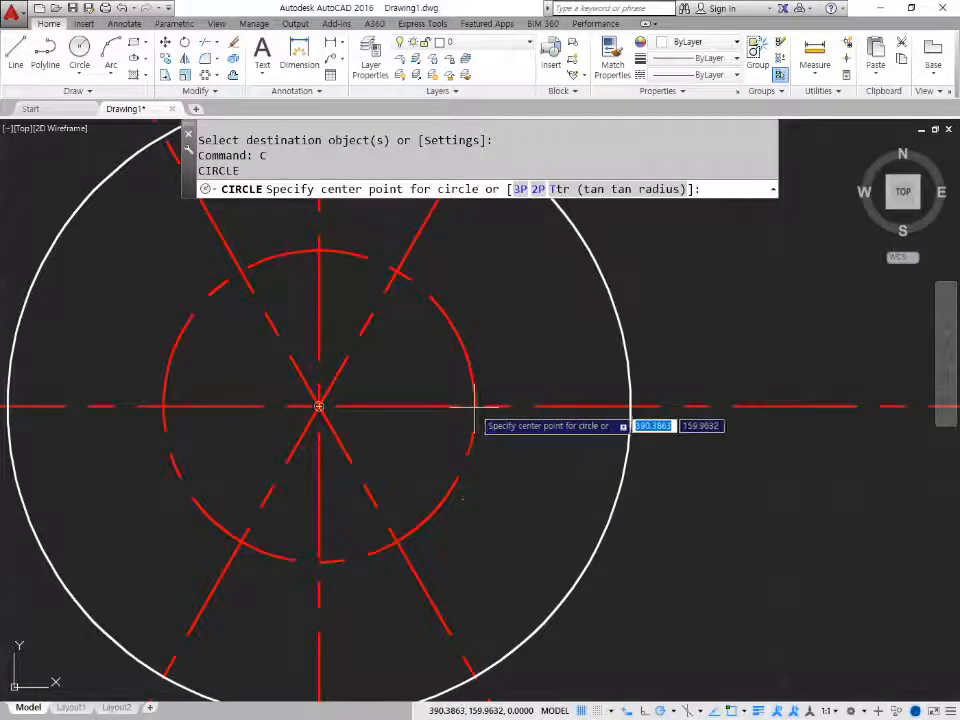
scroll(476, 404, "down", 1)
left_click(476, 404)
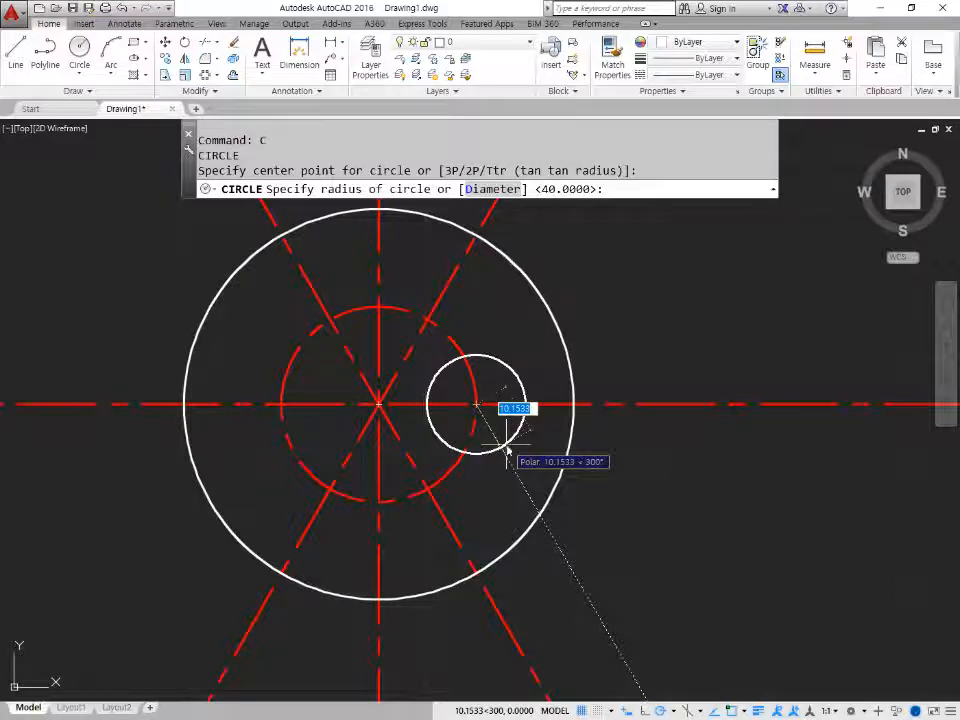
type("4")
key("Return")
type("c")
key("Return")
left_click(476, 404)
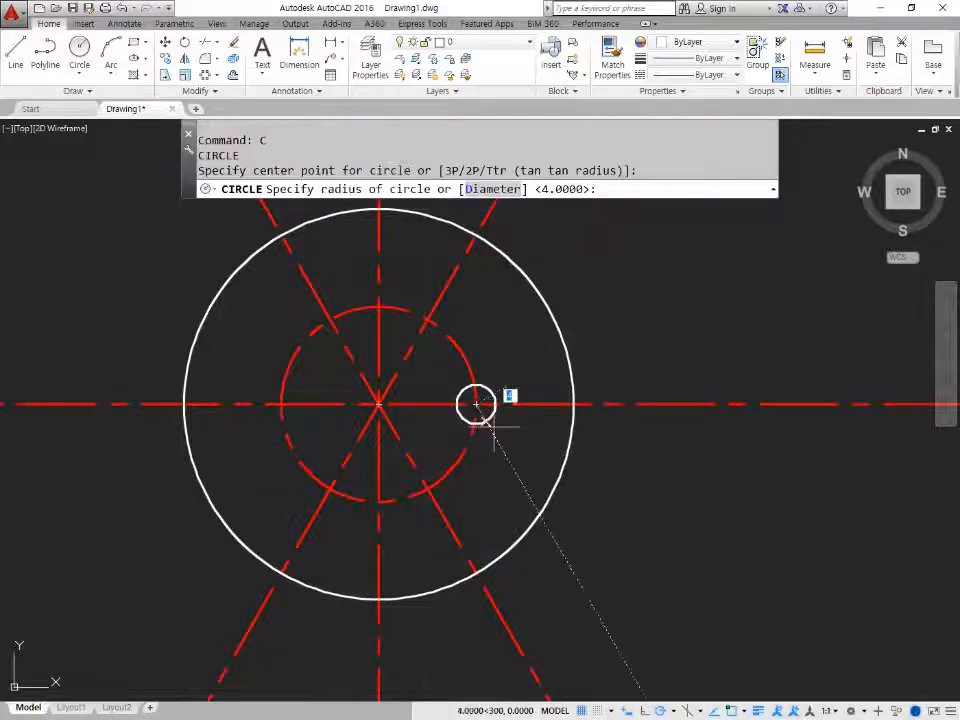
type("5")
key("Return")
Trim away the lower-left quarter of the small radius 5 circle, using all objects as cutting edges.
scroll(493, 427, "up", 2)
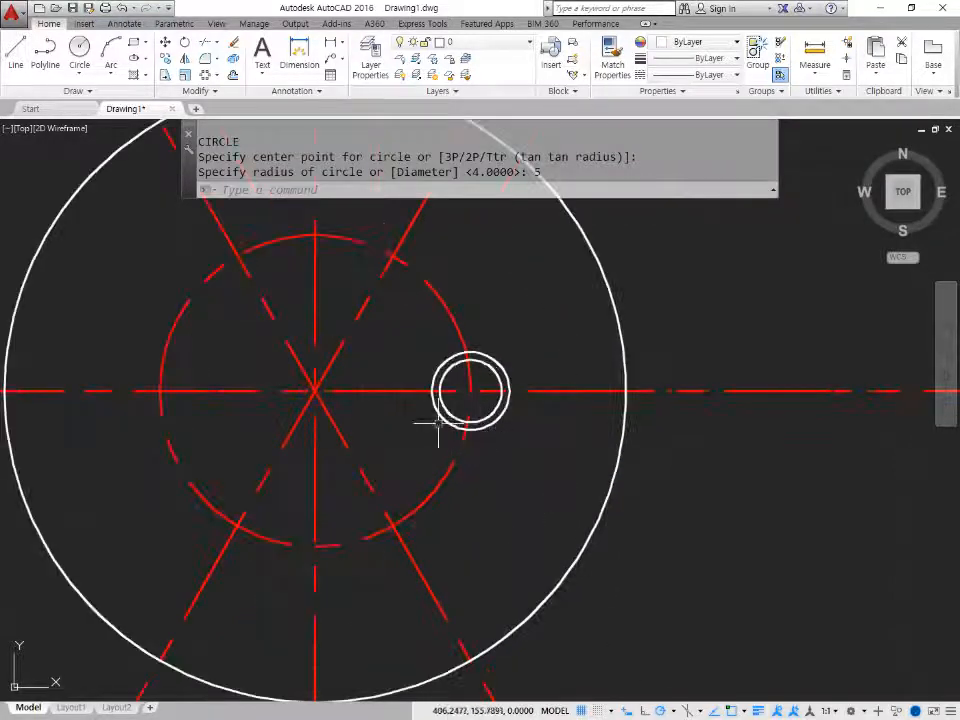
type("tr")
key("Return")
key("Return")
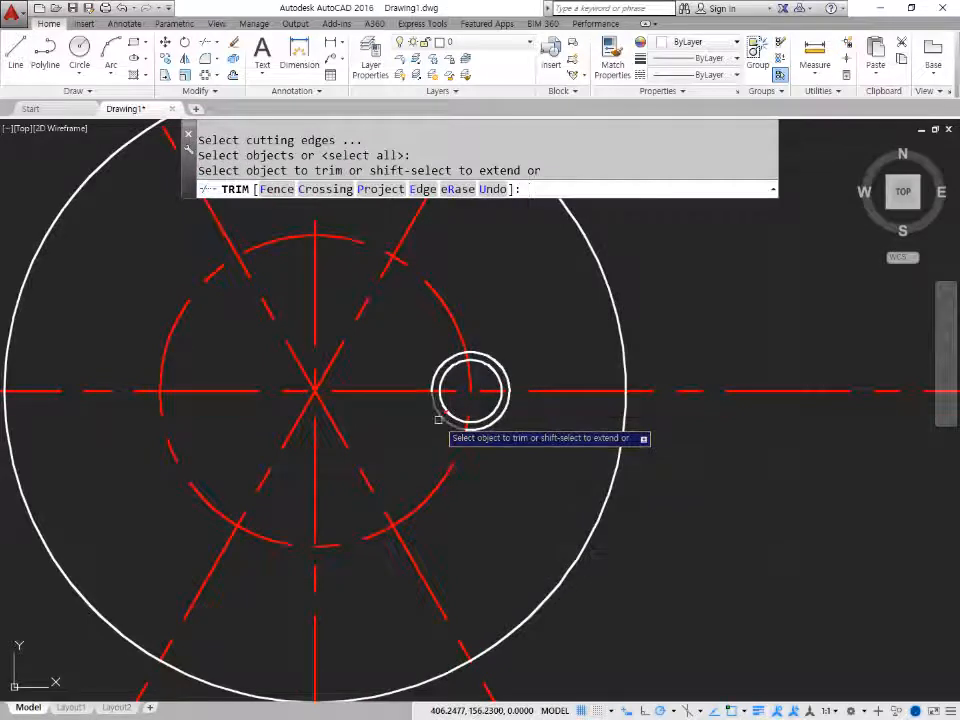
left_click(438, 419)
key("Return")
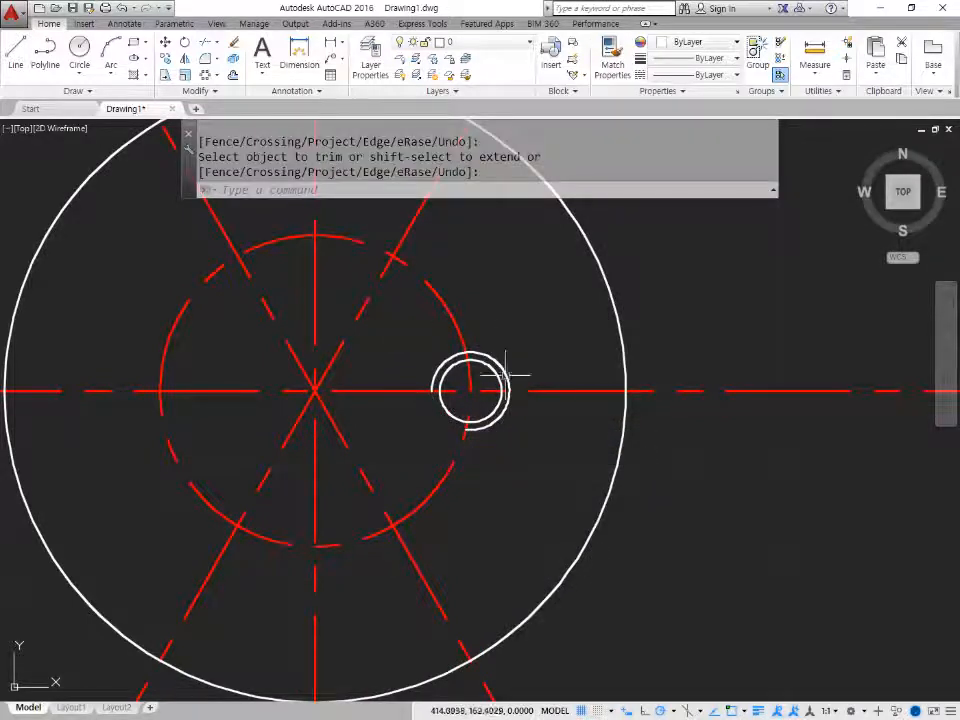
Draw concentric circles of radius 5 and 10 where the horizontal centre line meets the right side of the radius 40 circle.
type("c")
key("Return")
left_click(625, 391)
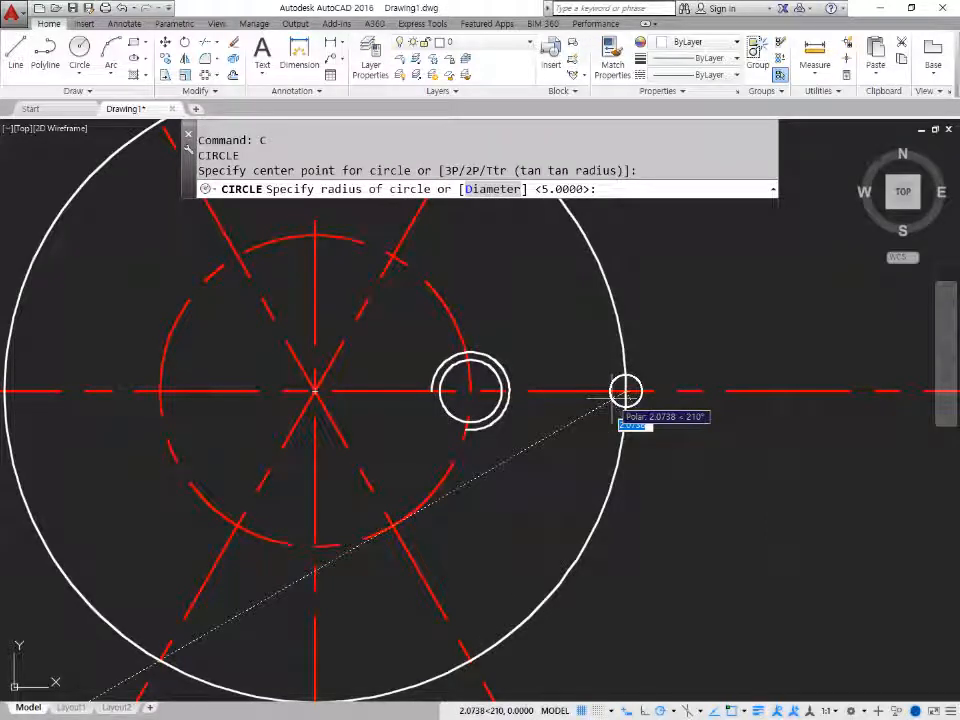
type("5")
key("Return")
key("Return")
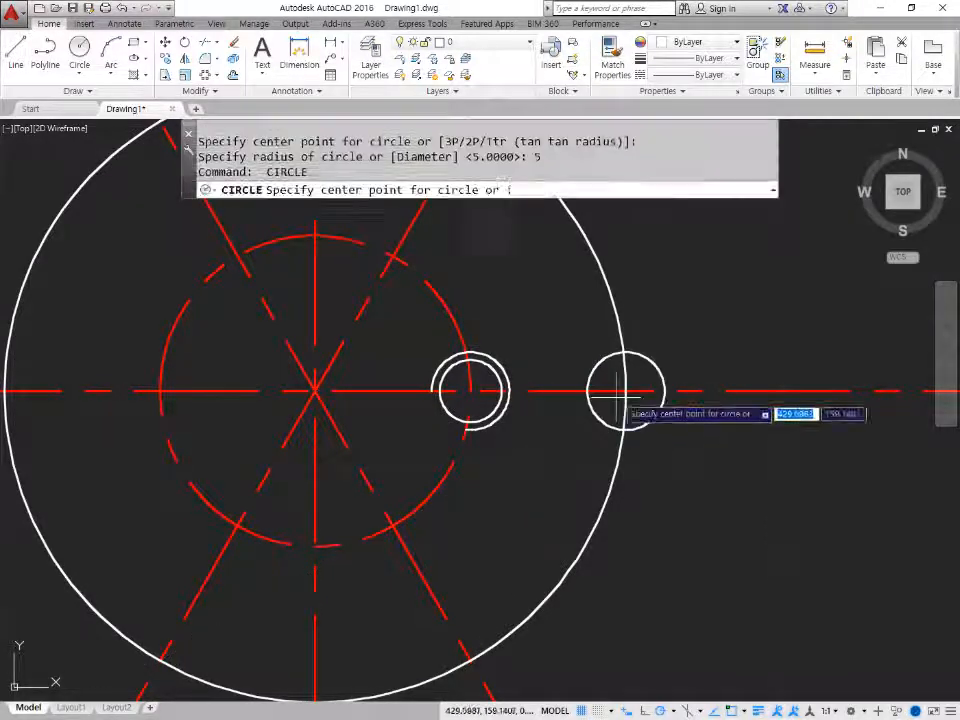
left_click(625, 391)
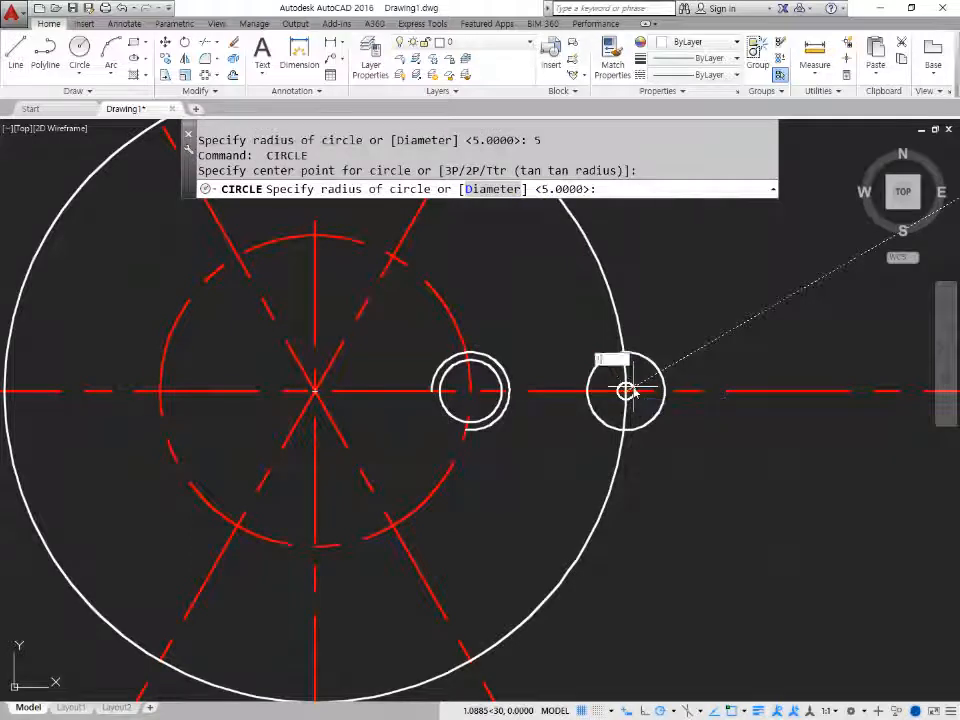
type("10")
key("Return")
Add a concentric circle of radius 20 around the radius 5 and 10 circles on the large circle's right edge.
type("c")
key("Return")
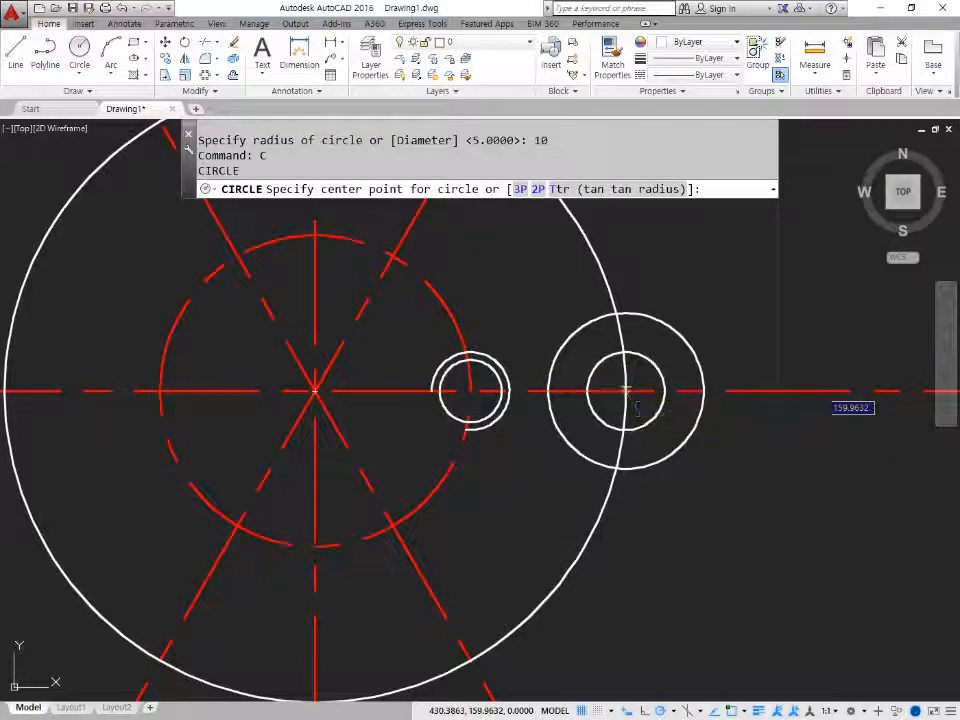
left_click(626, 391)
type("20")
key("Return")
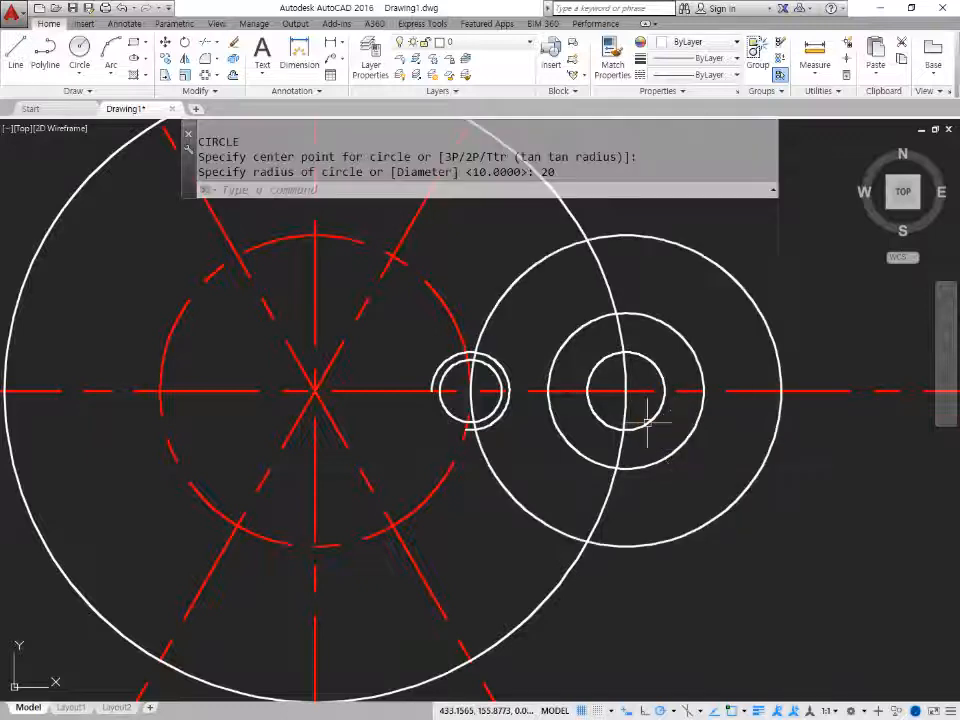
Create a polar array of the radius 4 circle and its trimmed radius 5 arc about the centre-line intersection with 4 items over 360°.
scroll(645, 425, "down", 2)
type("ar")
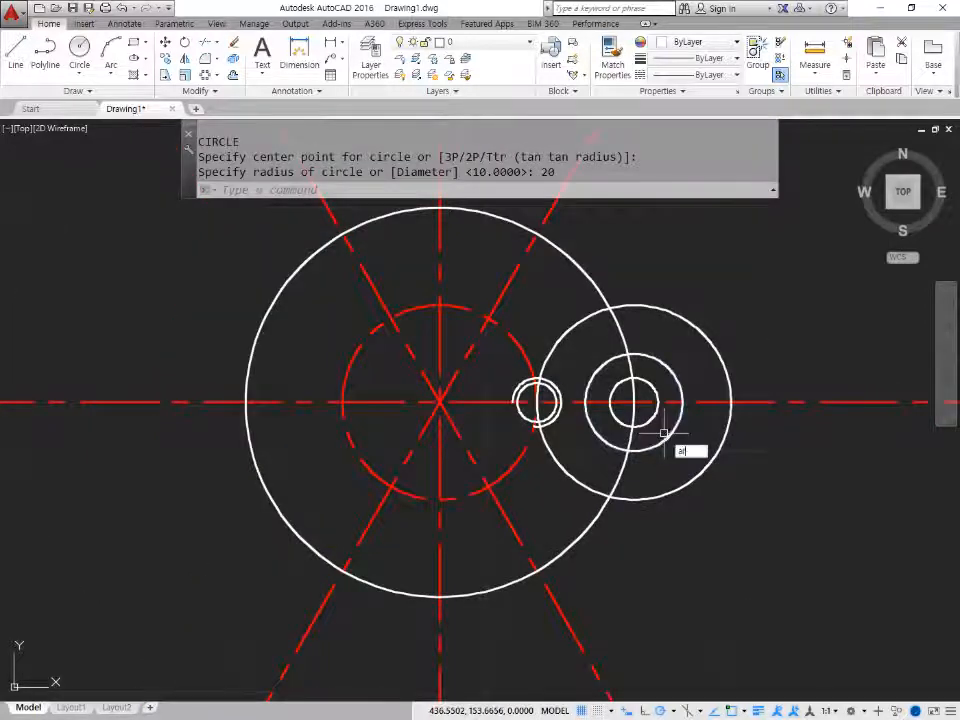
key("Return")
left_click(502, 352)
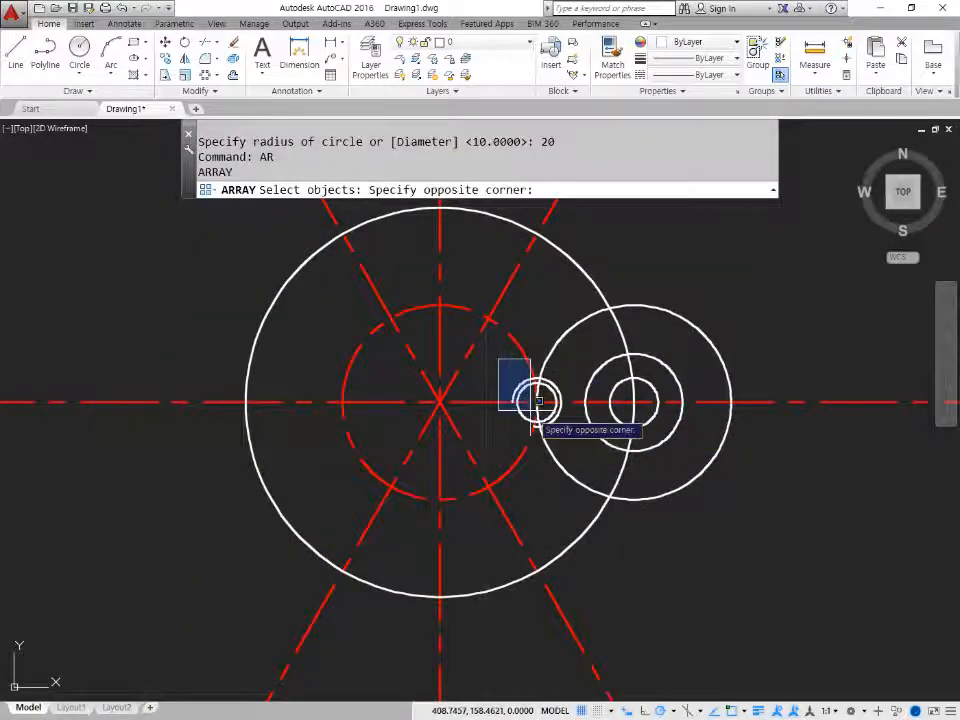
left_click(572, 437)
key("Return")
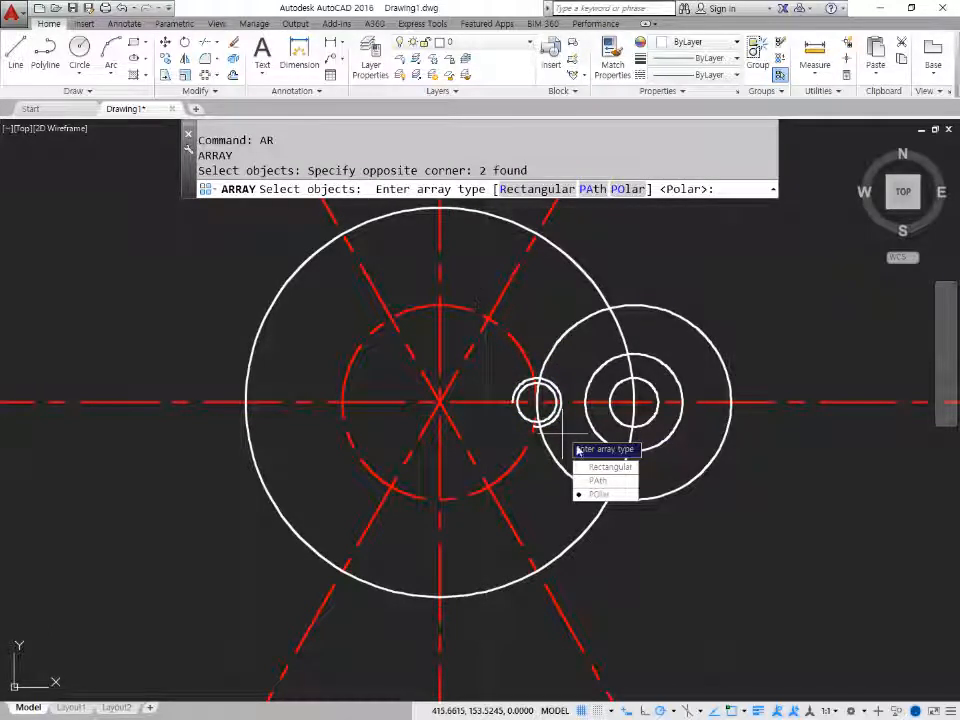
left_click(600, 494)
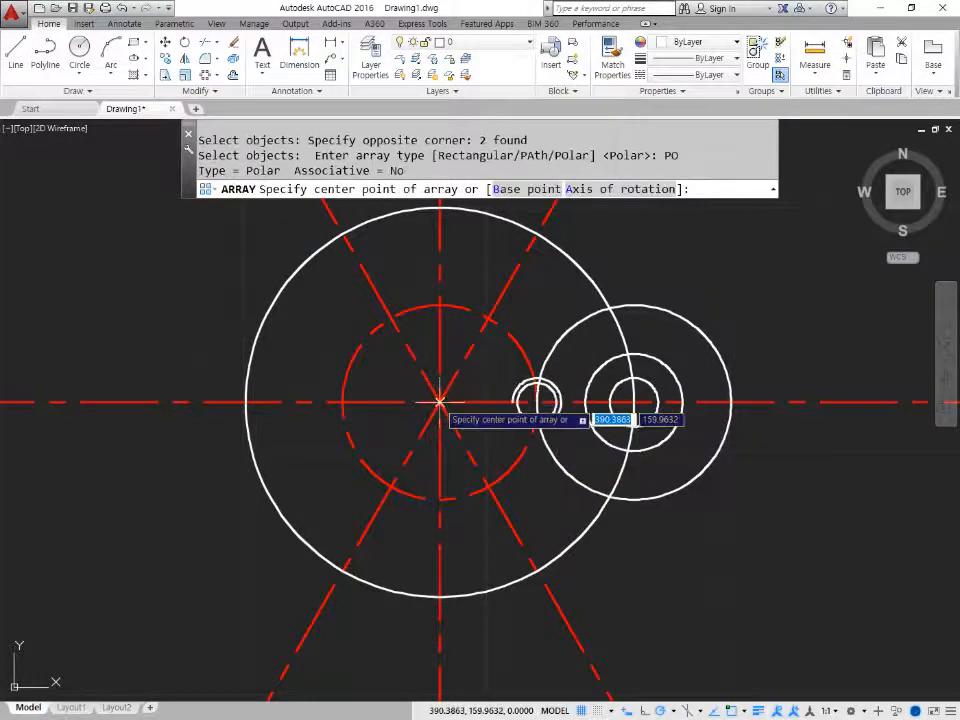
left_click(439, 402)
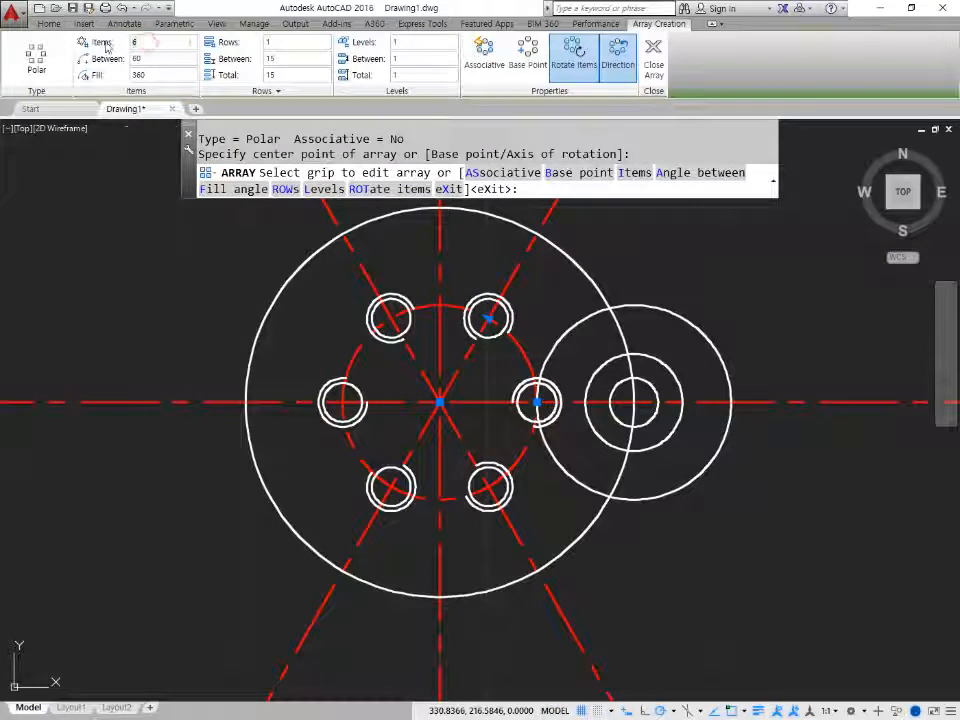
type("4")
key("Return")
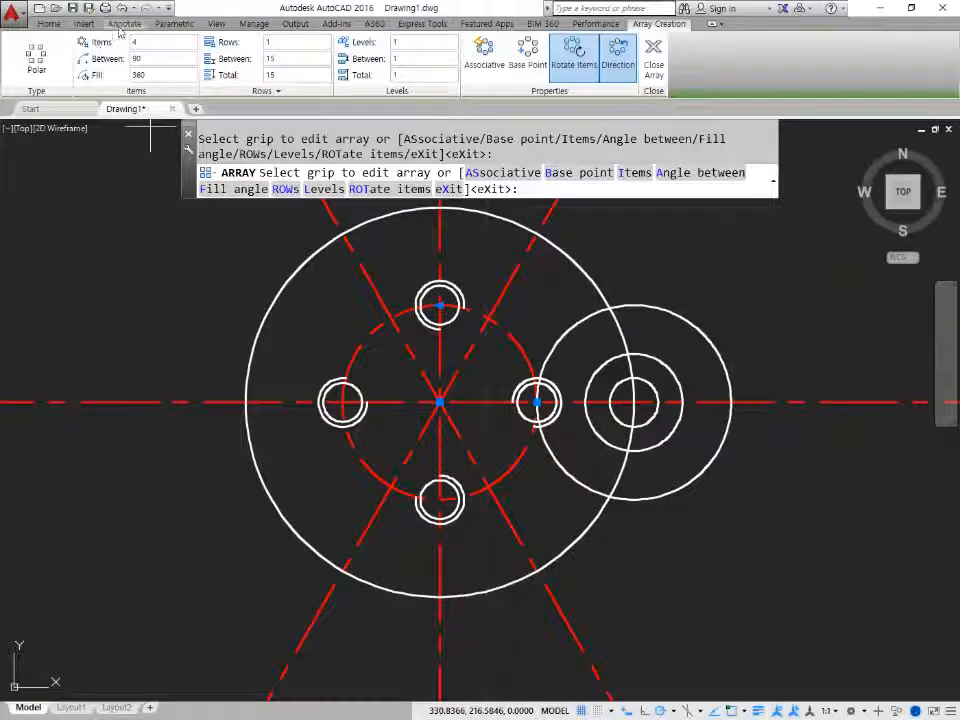
Compare the rotation and direction settings of the four-item polar array, then finish it with item rotation turned off.
left_click(571, 57)
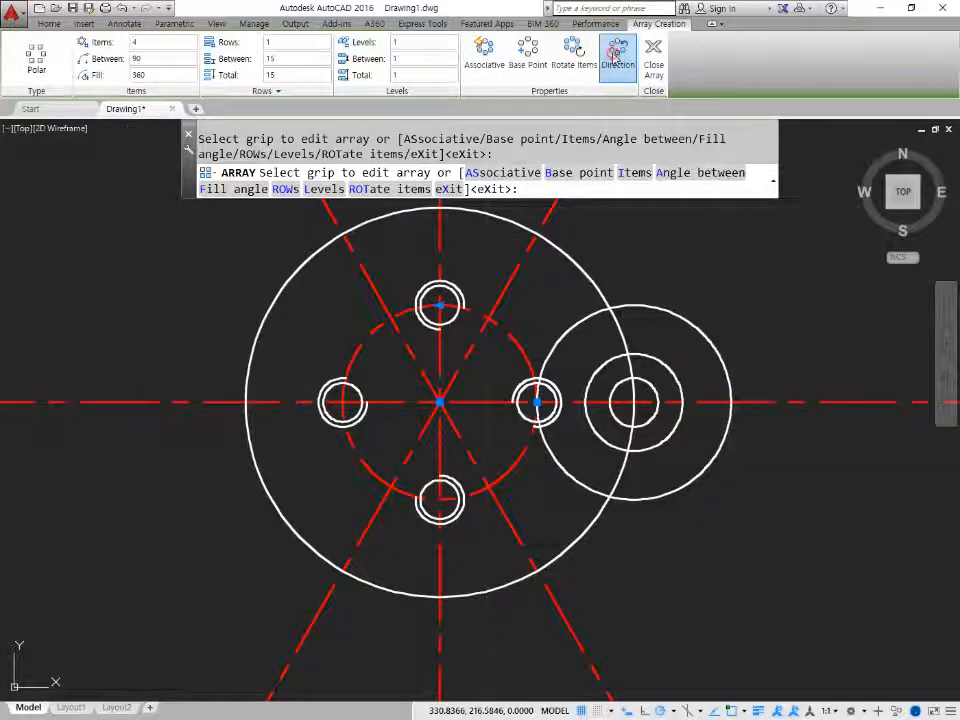
left_click(616, 57)
left_click(574, 55)
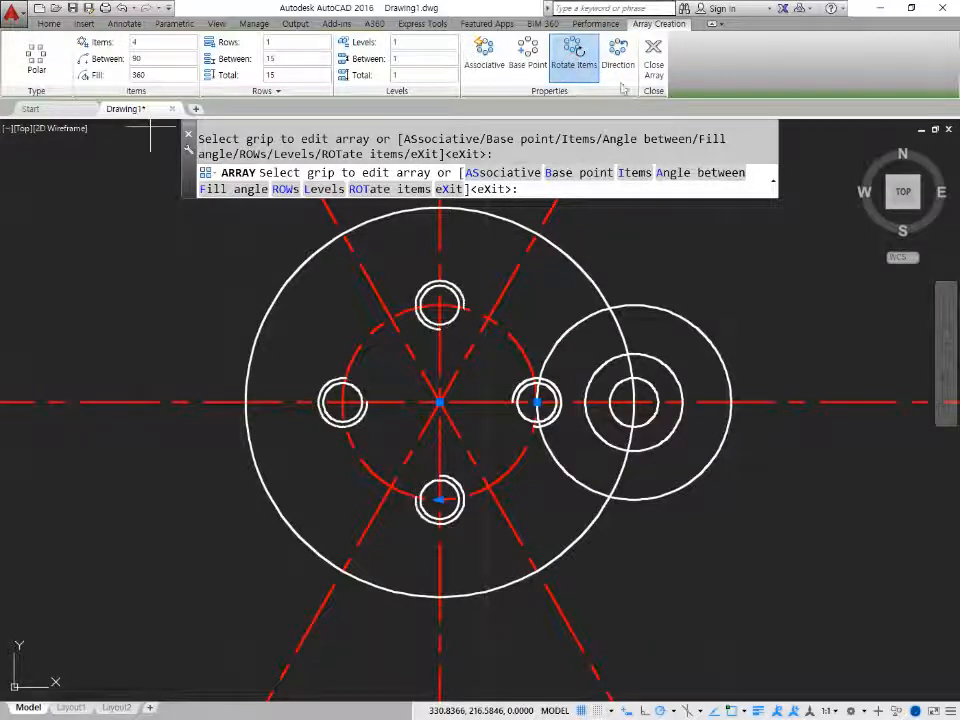
left_click(618, 58)
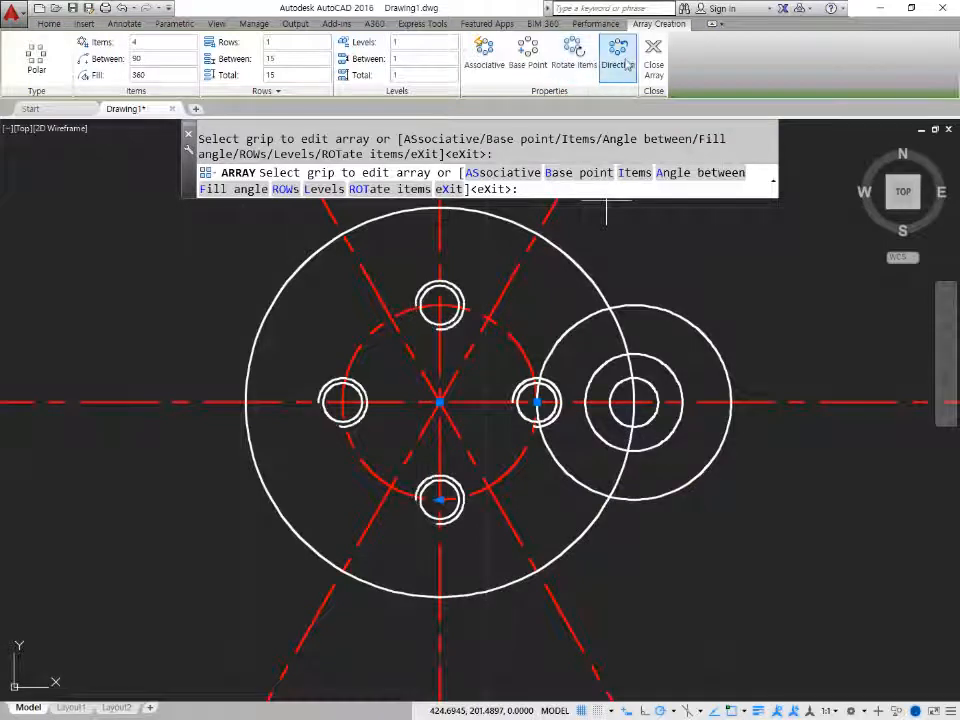
left_click(620, 55)
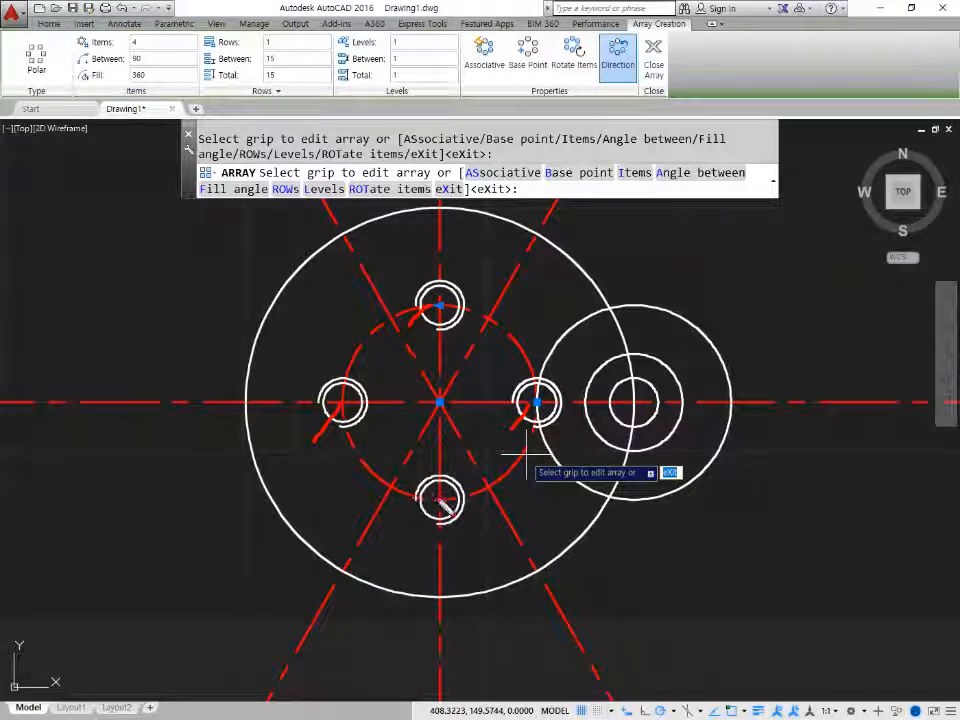
key("Escape")
left_click(577, 63)
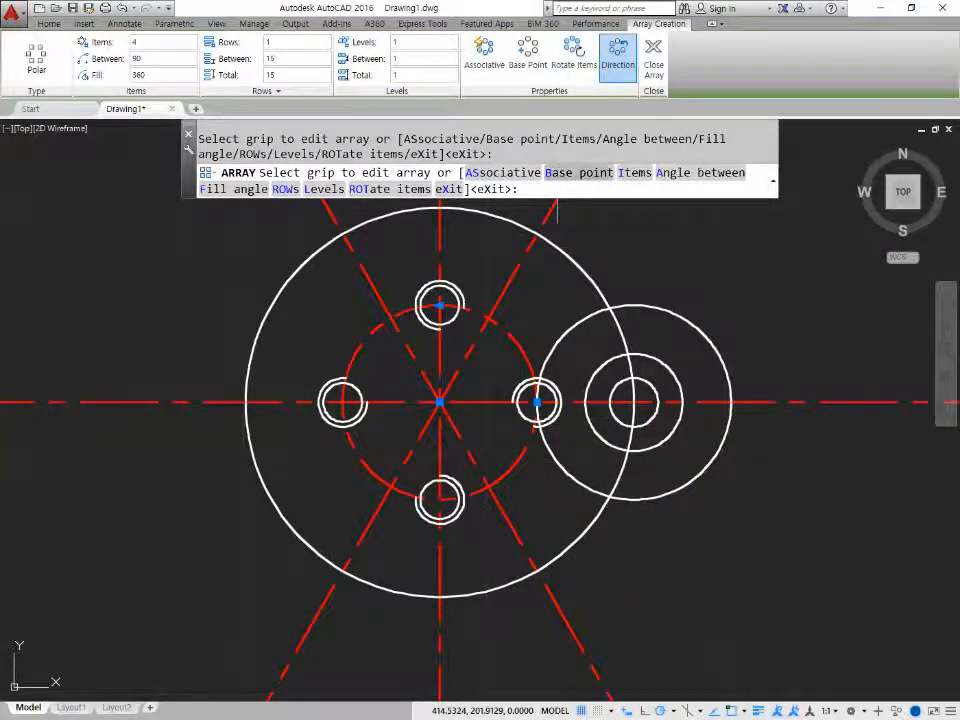
left_click(655, 65)
Create a 6-item polar array of the radius 5, 10 and 20 concentric circles over 360° about the centre-line intersection.
type("ar")
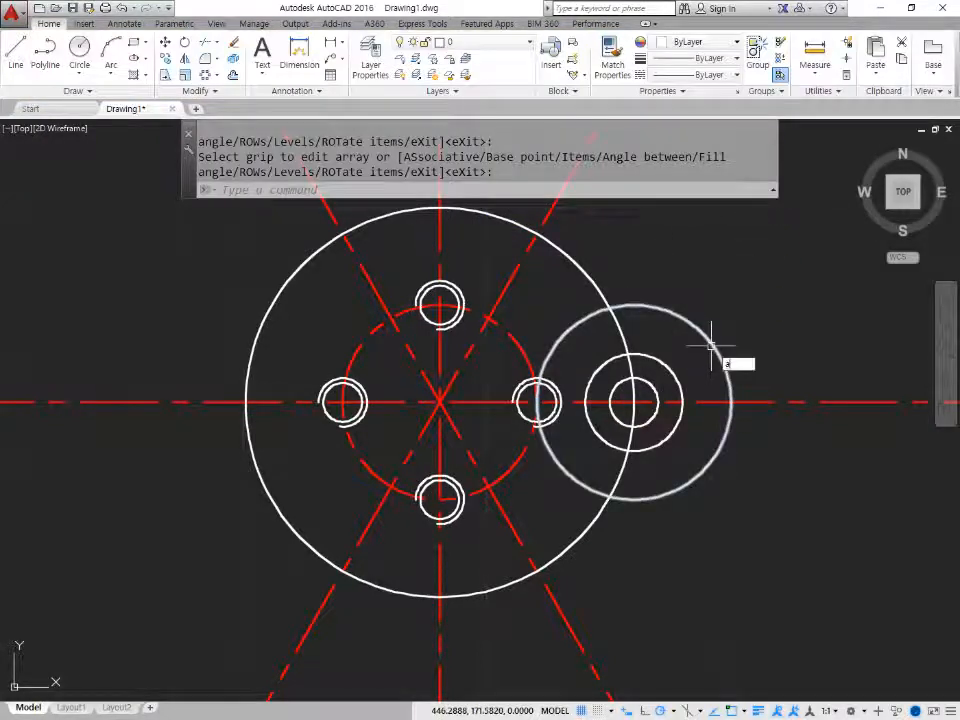
key("Return")
left_click(709, 294)
left_click(640, 400)
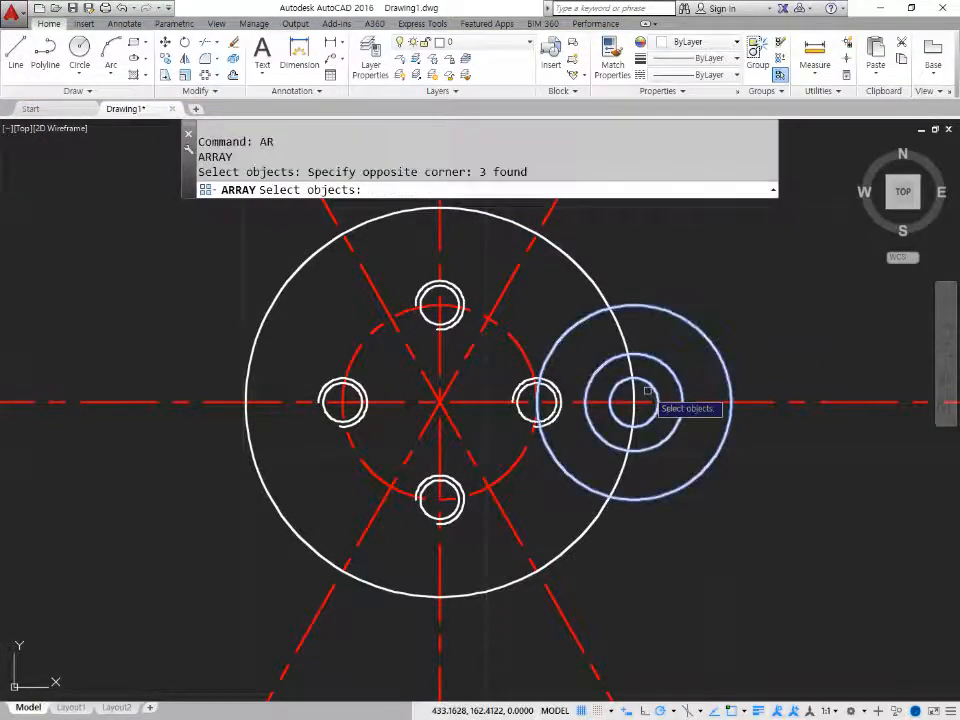
key("Return")
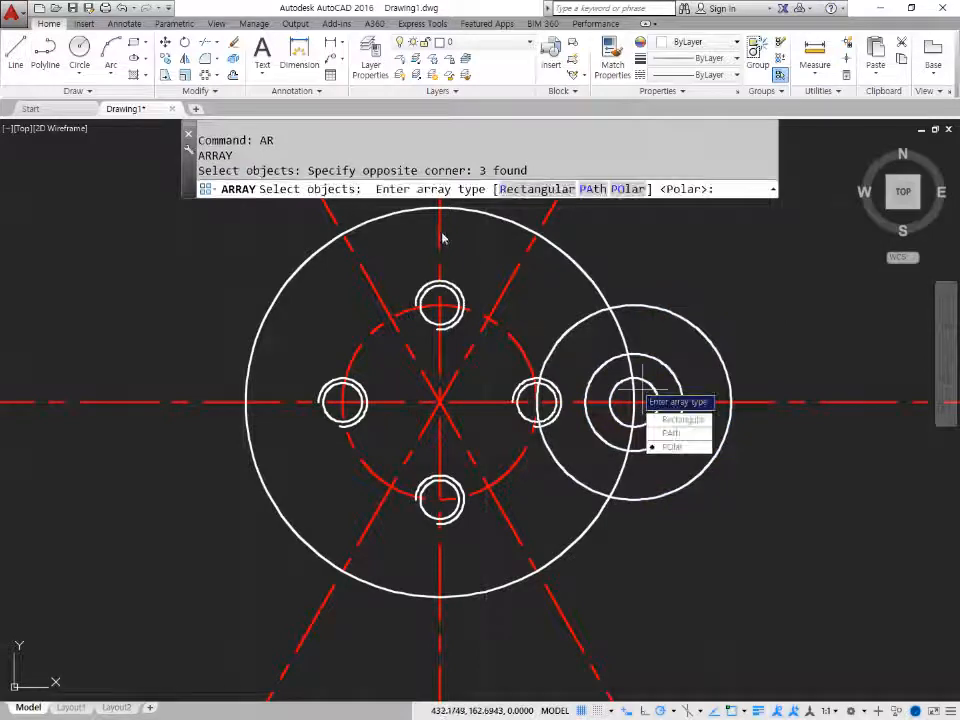
left_click(679, 447)
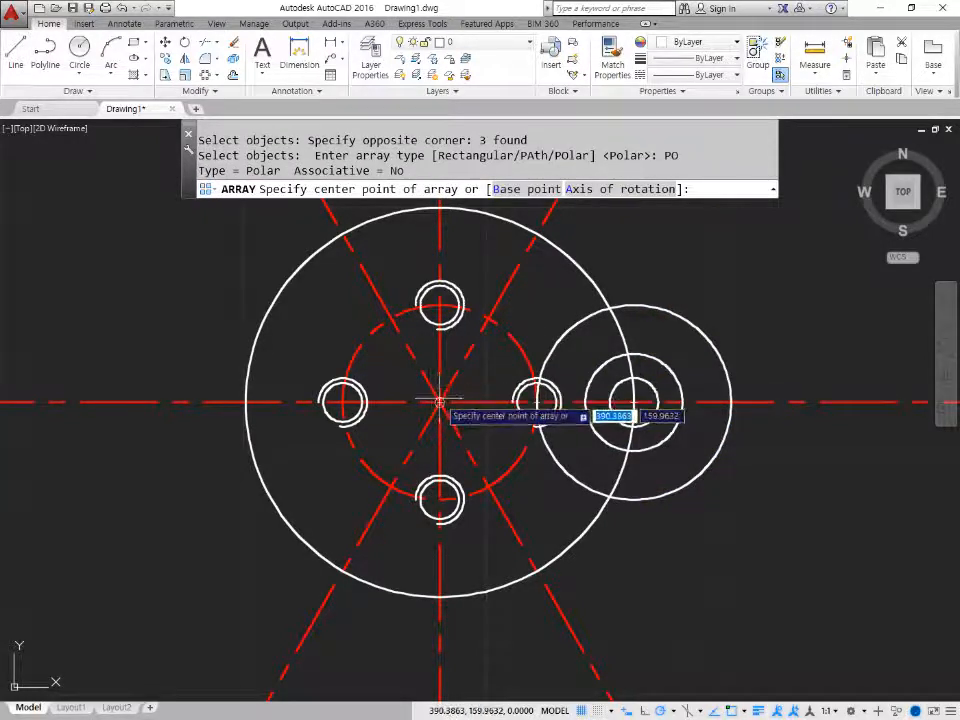
left_click(440, 402)
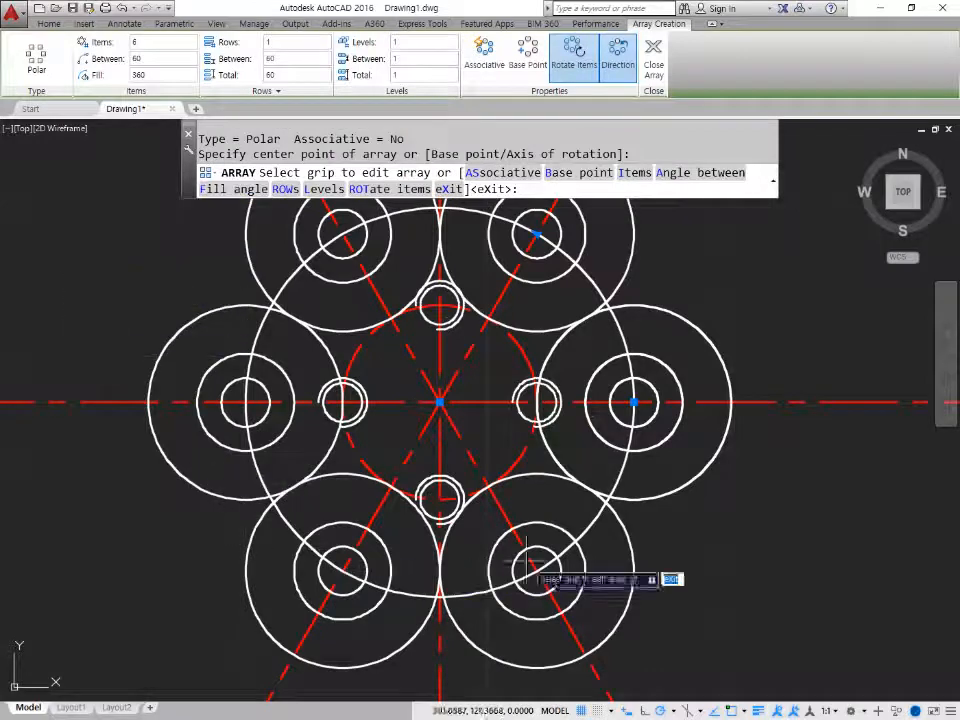
key("Return")
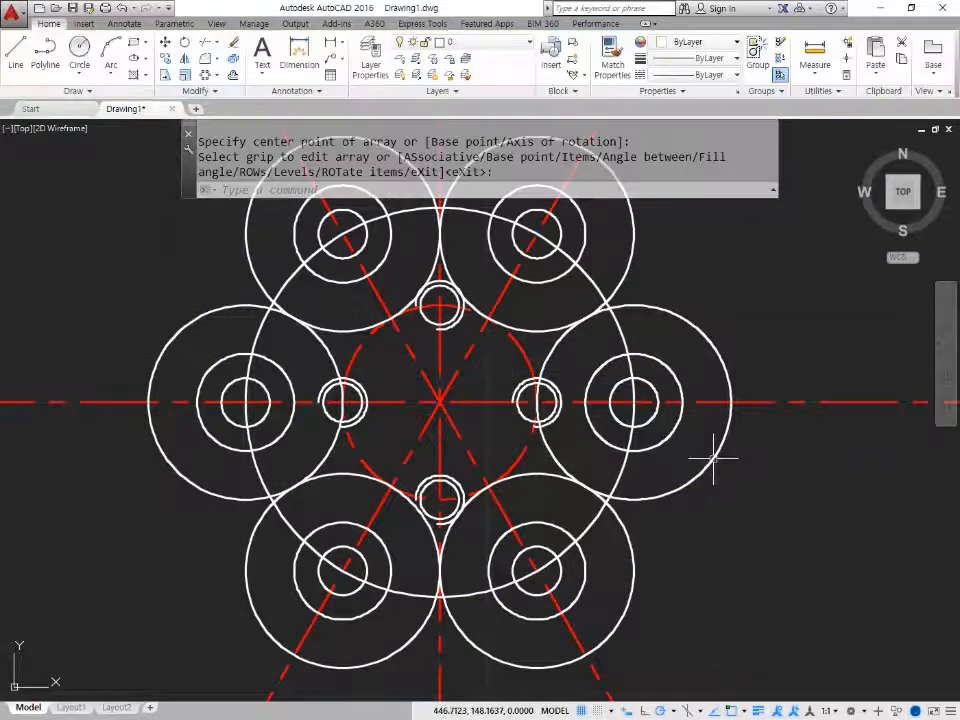
Trim the portions of the six radius 20 circles inside the radius 40 circle, using the radius 40 circle as cutting edge.
mouse_move(628, 390)
middle_mouse_down()
mouse_move(587, 423)
mouse_move(574, 470)
mouse_move(588, 386)
middle_mouse_up()
scroll(574, 470, "down", 2)
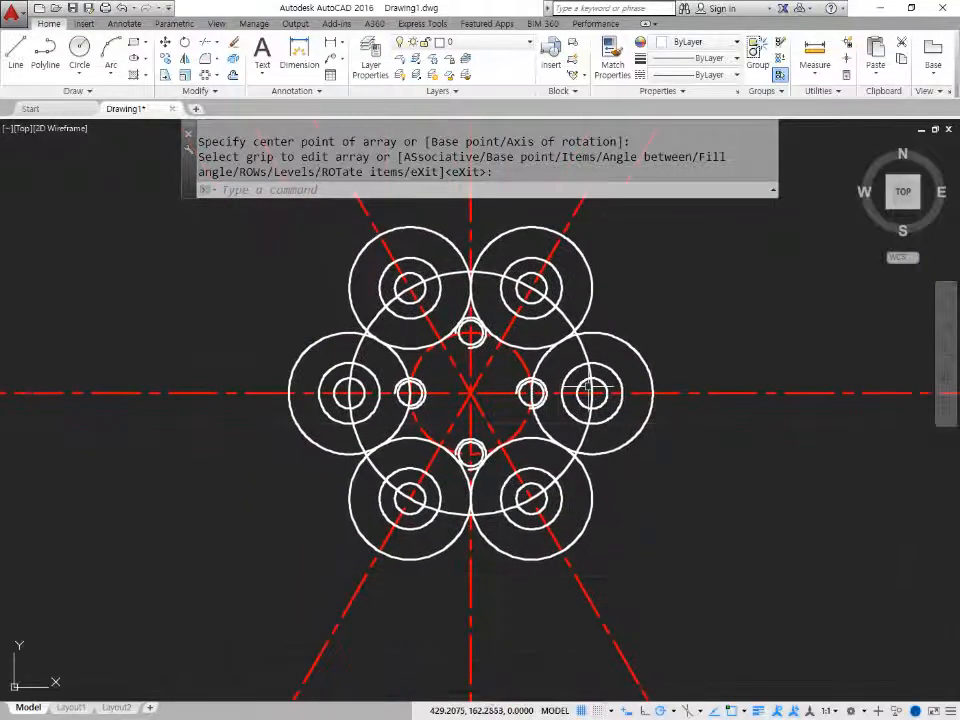
type("tr")
key("Return")
left_click(578, 352)
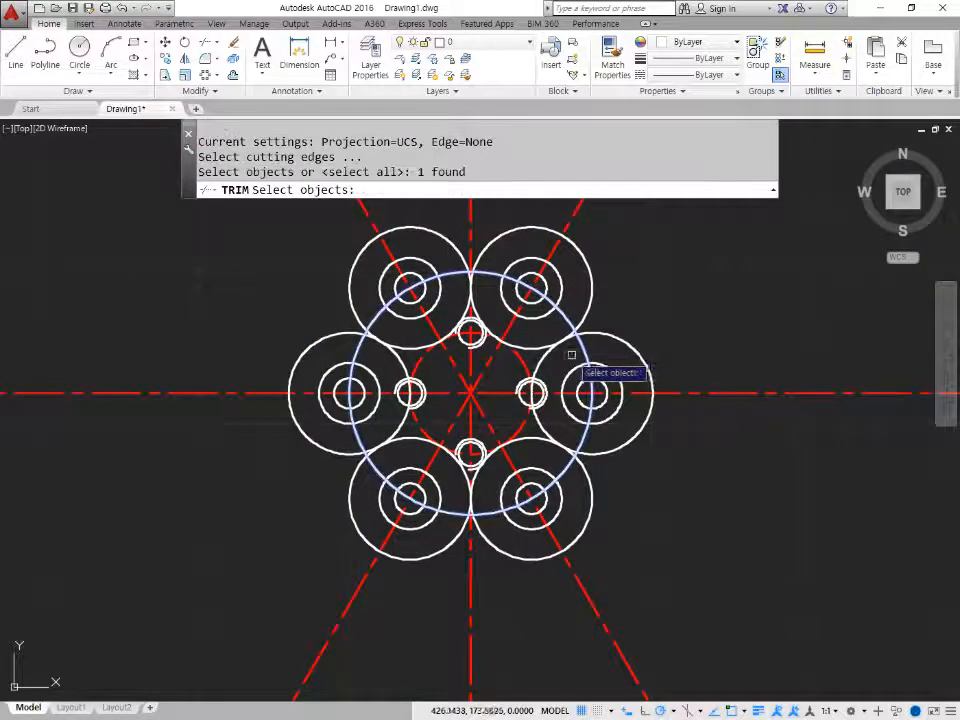
key("Return")
left_click(566, 358)
left_click(553, 340)
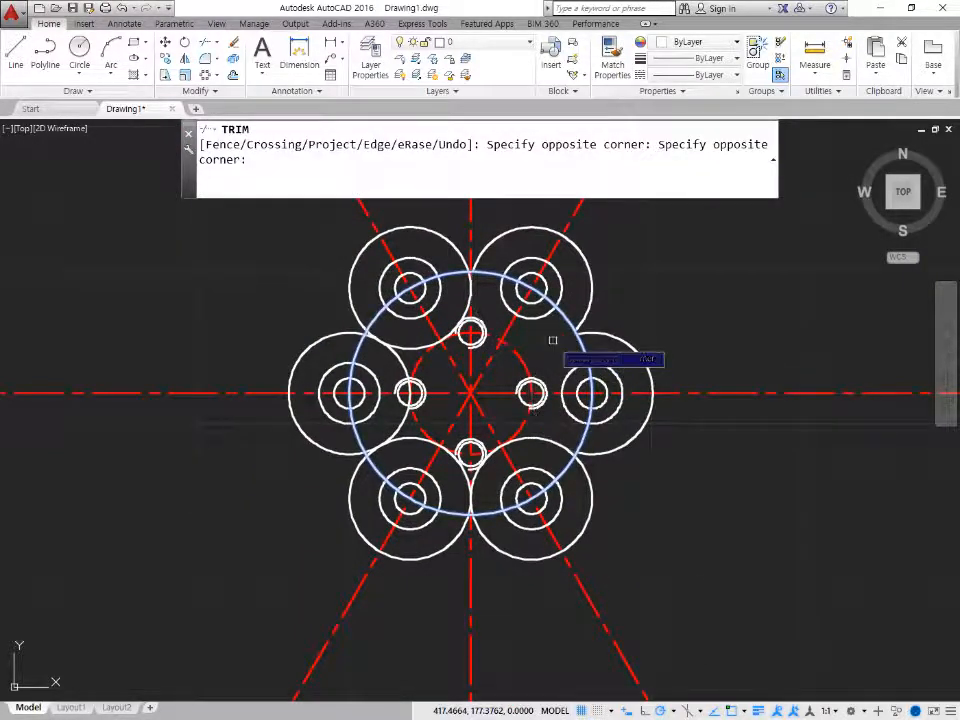
left_click(393, 335)
left_click(383, 355)
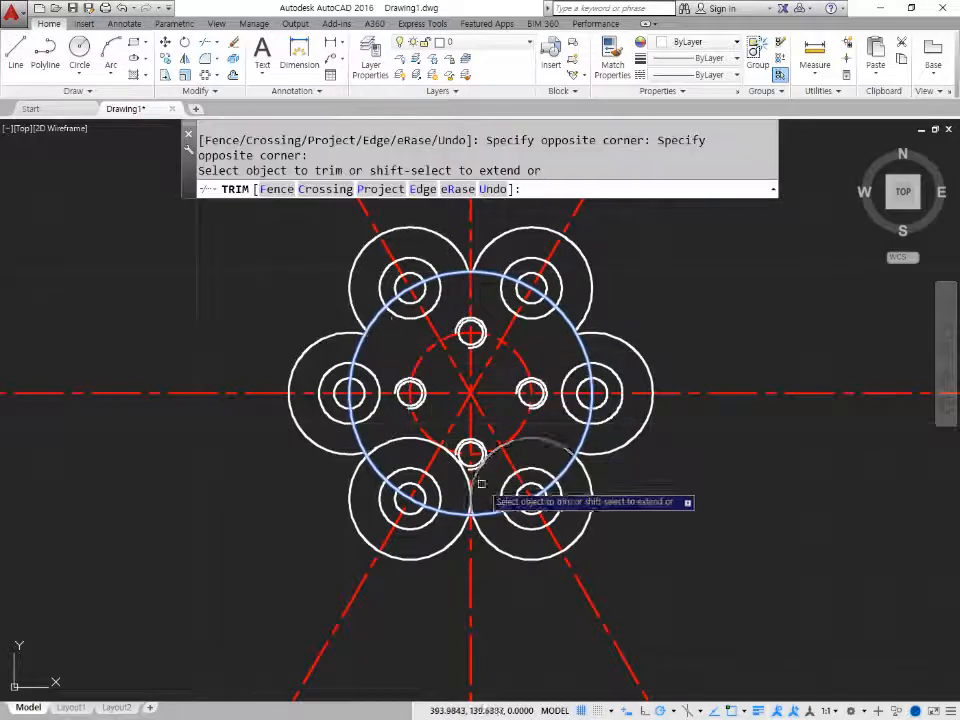
left_click(538, 439)
left_click(393, 438)
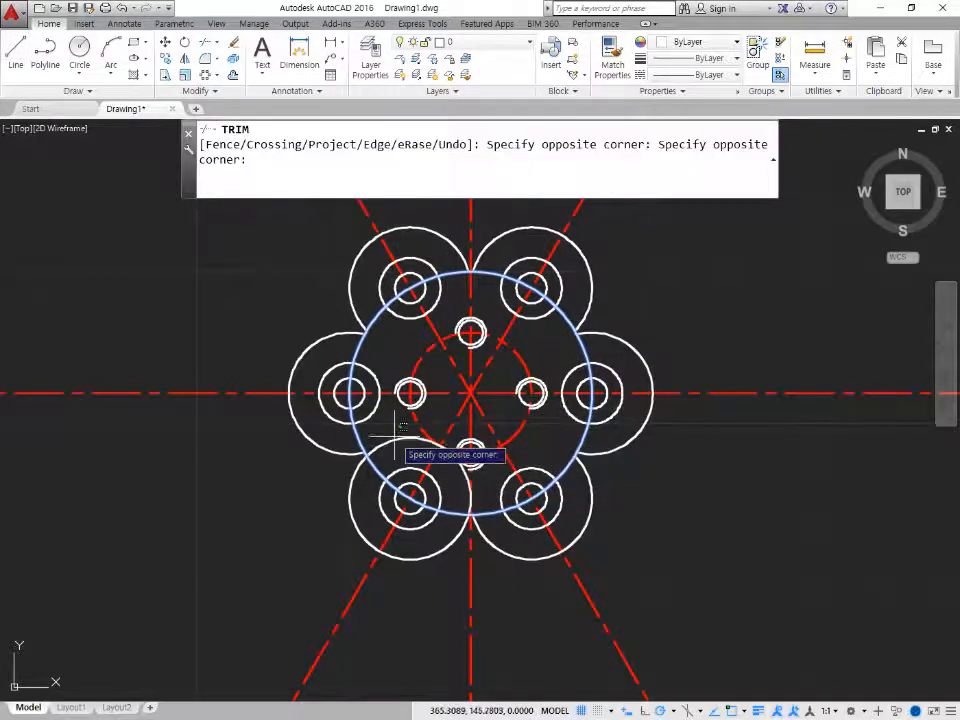
left_click(394, 449)
key("Return")
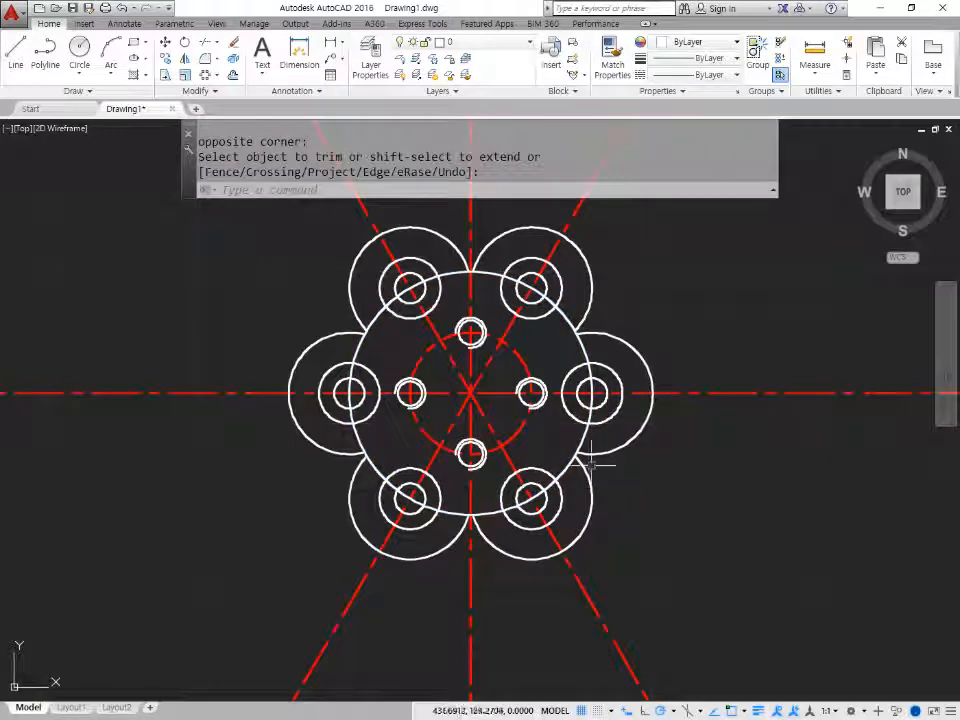
Undo the trimming of the radius 20 circles and the six-item polar array.
scroll(557, 318, "up", 2)
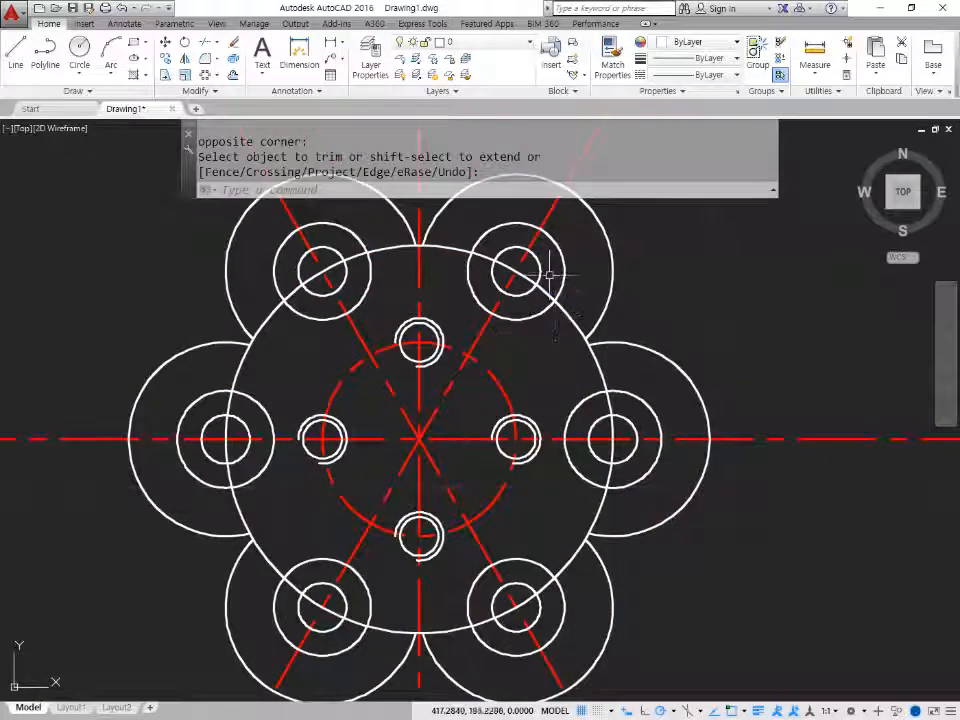
scroll(540, 300, "up", 5)
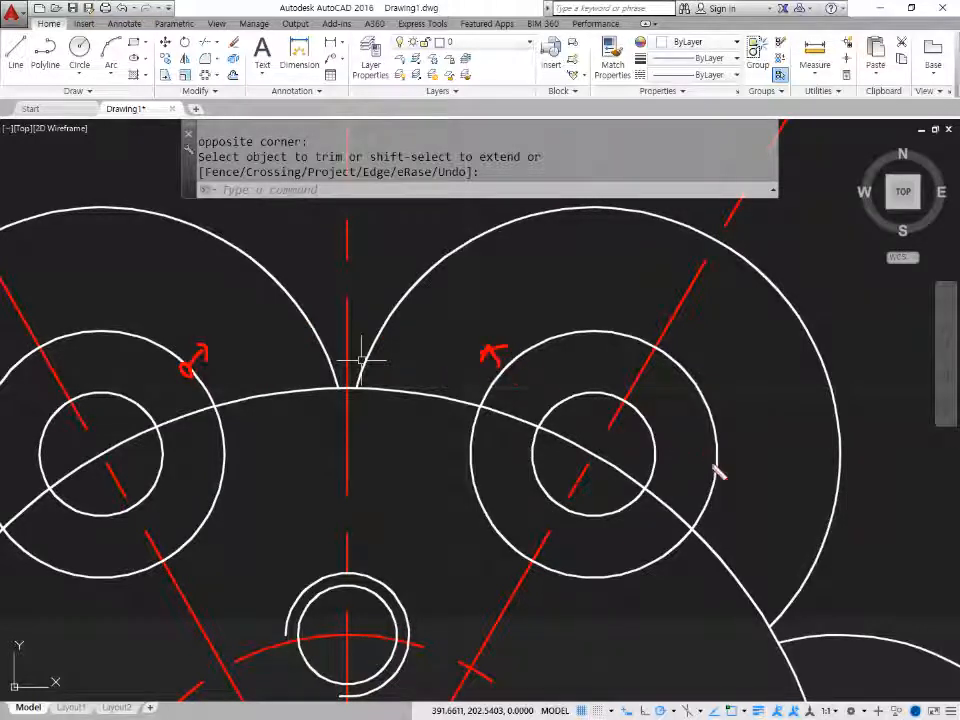
key("Escape")
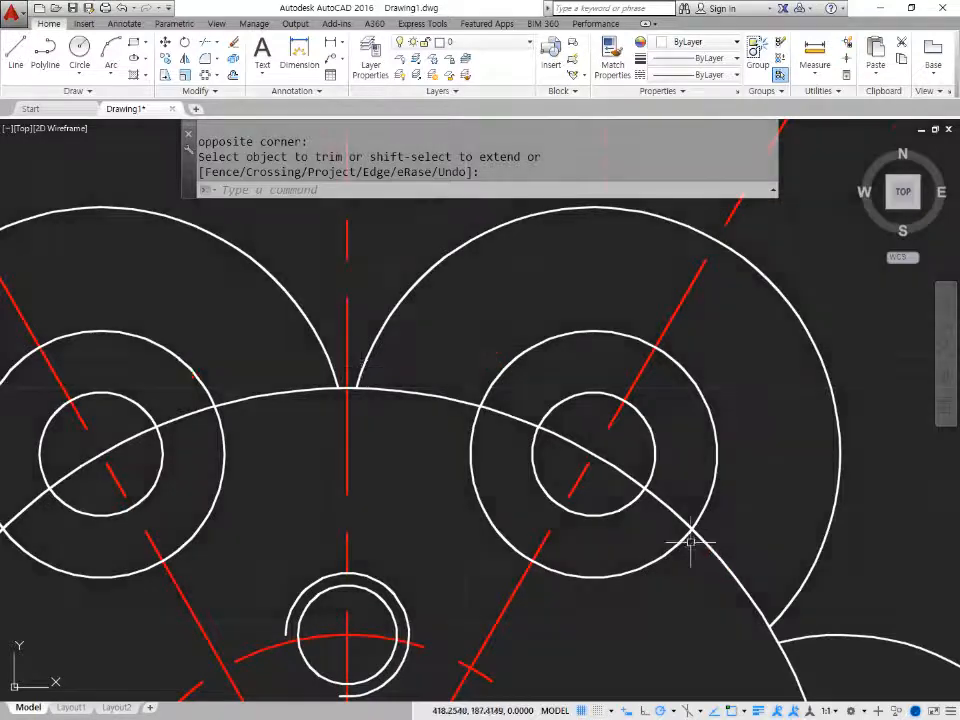
scroll(688, 530, "down", 6)
middle_click_drag(842, 632, 754, 527)
middle_click_drag(796, 644, 755, 528)
key("ctrl+z")
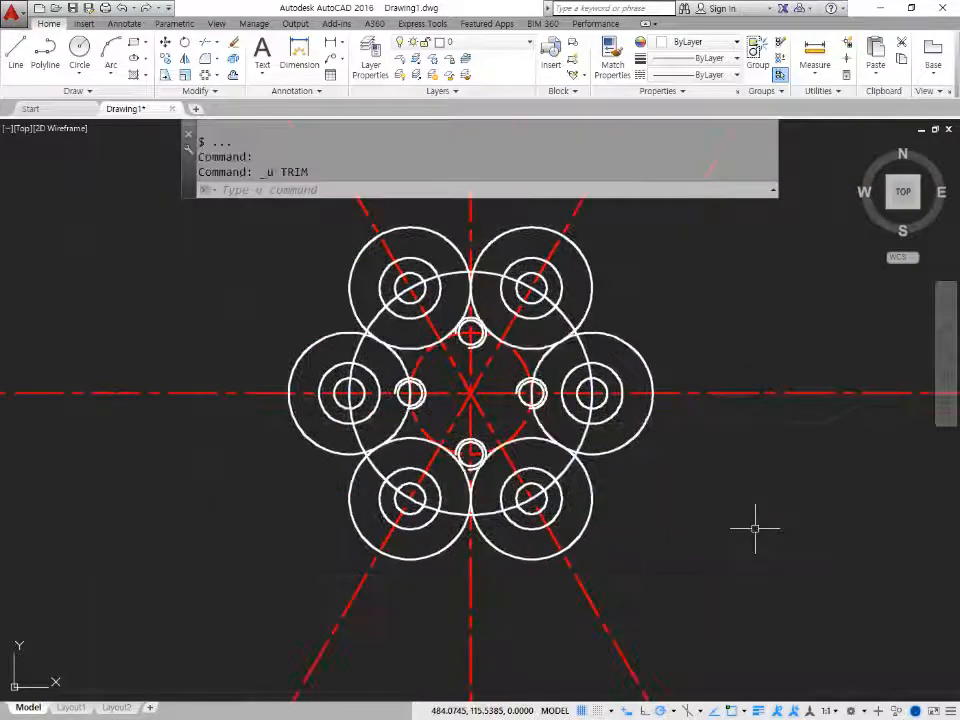
key("ctrl+z")
key("ctrl+z")
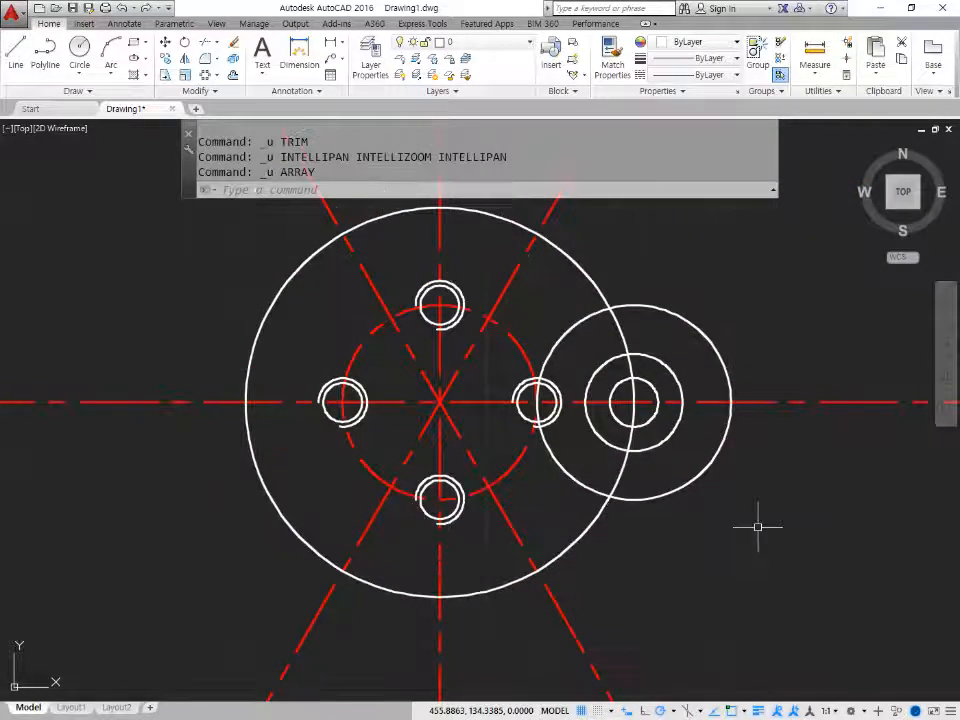
Trim the part of the single radius 20 circle inside the radius 40 circle, using the radius 40 circle as cutting edge.
scroll(615, 370, "up", 2)
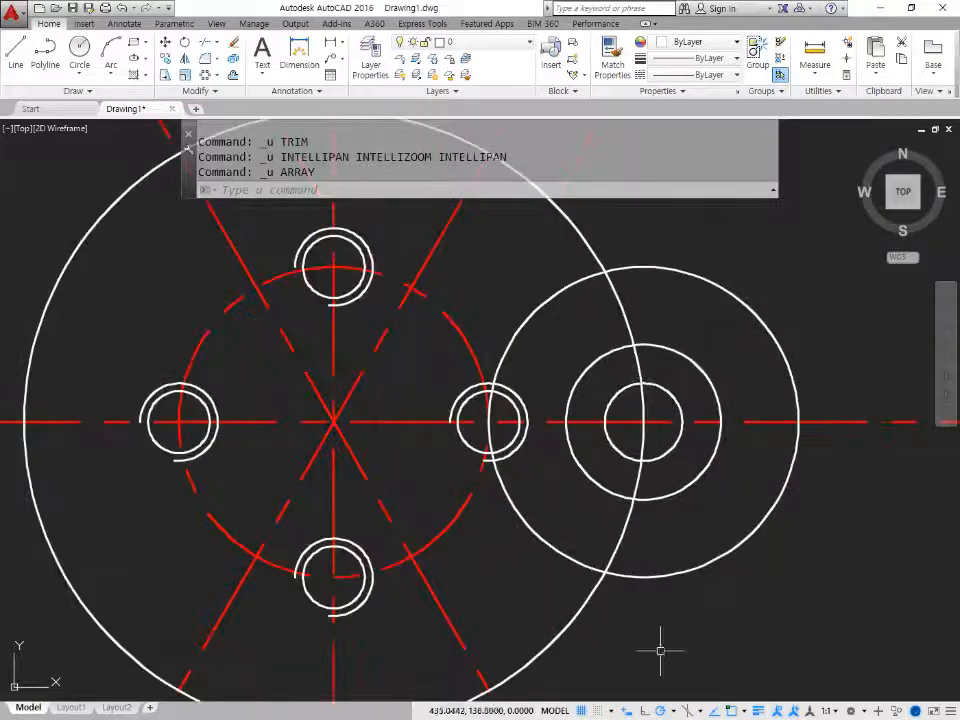
middle_click_drag(735, 435, 576, 432)
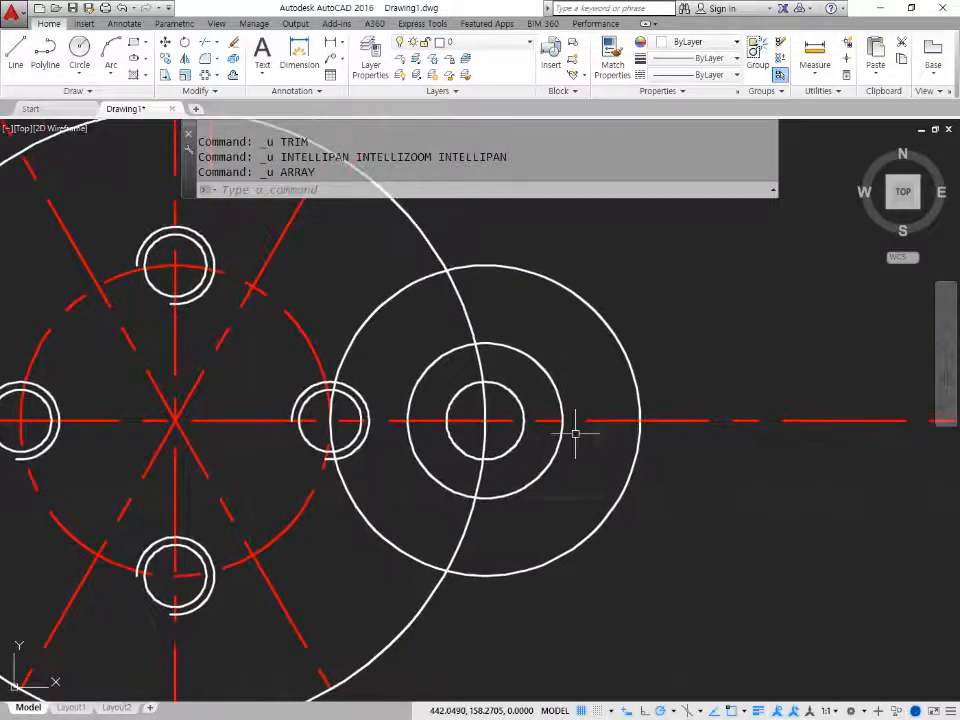
type("tr")
key("Return")
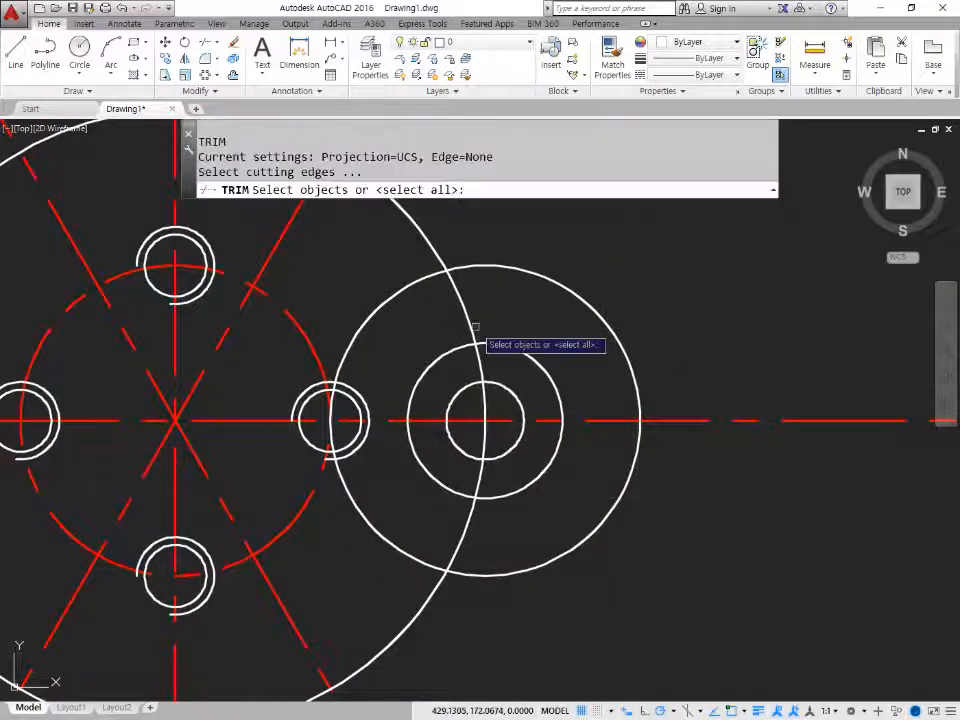
left_click(471, 326)
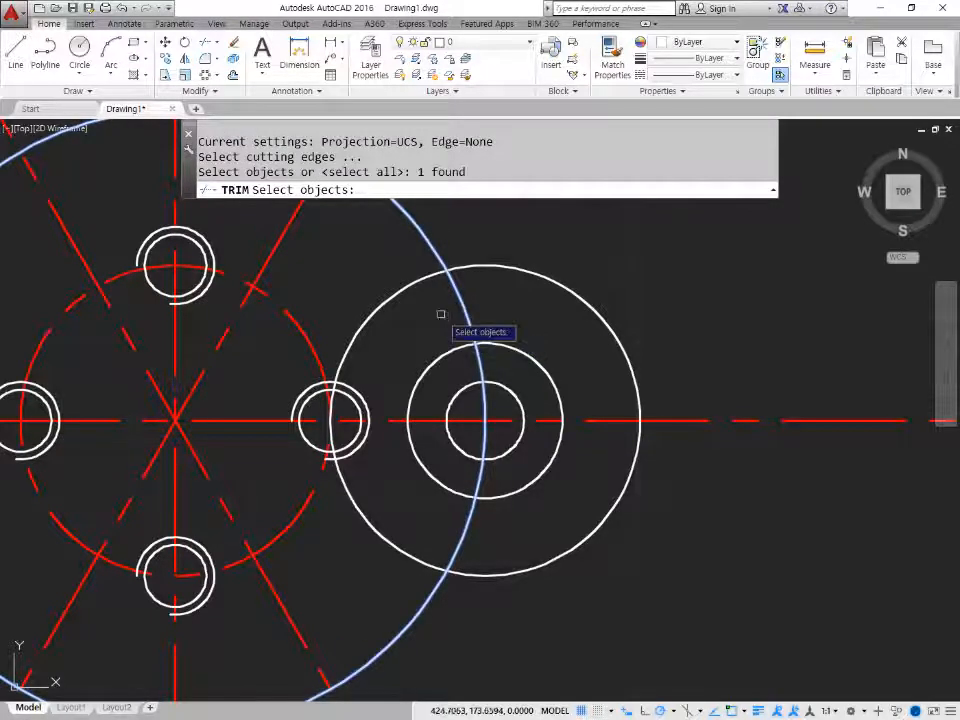
key("Return")
key("Return")
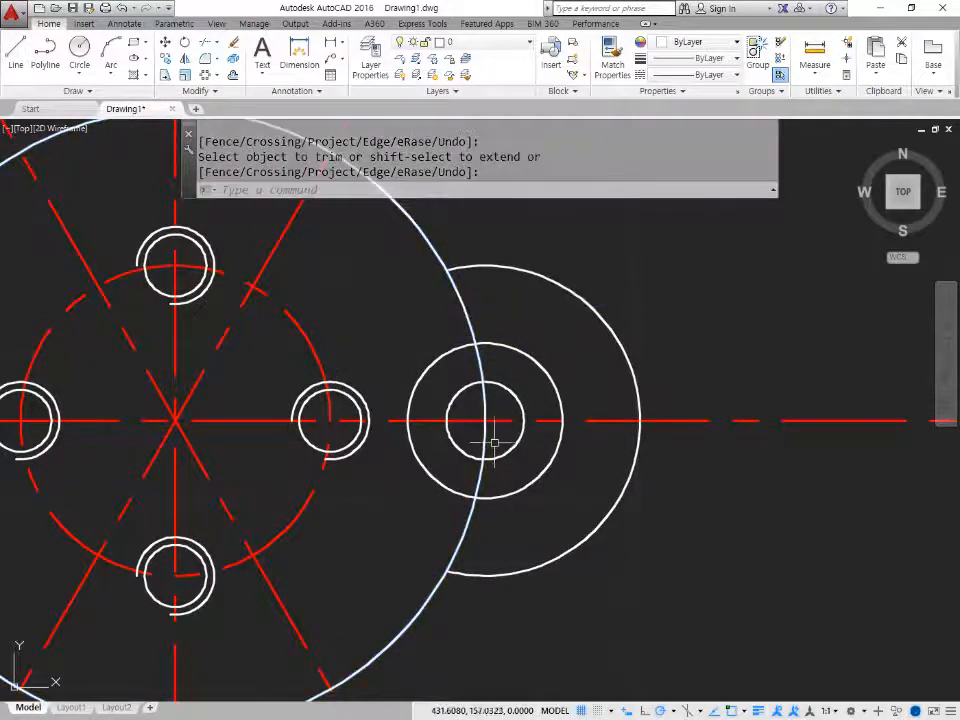
Offset the radius 10 circle outward by 5.
type("o")
key("Return")
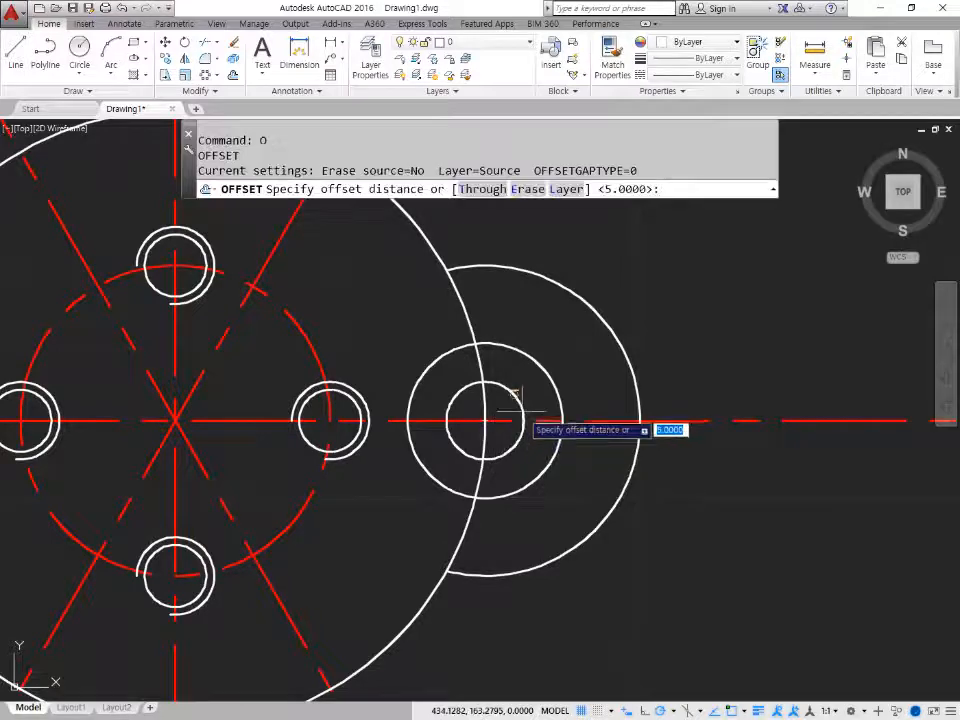
type("5")
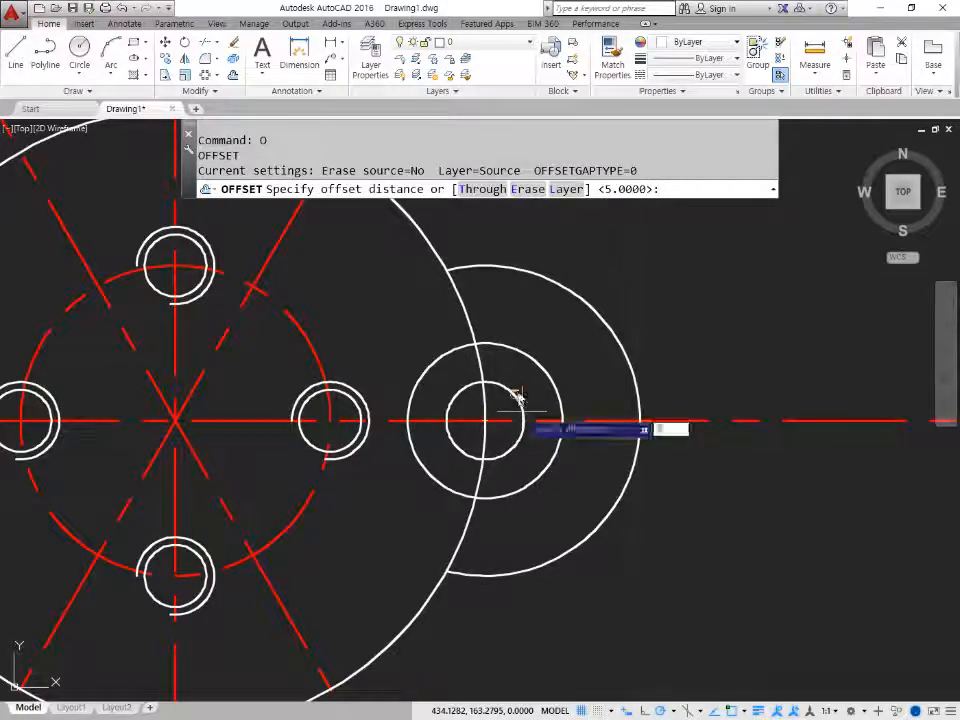
key("Return")
left_click(521, 352)
left_click(520, 335)
key("Return")
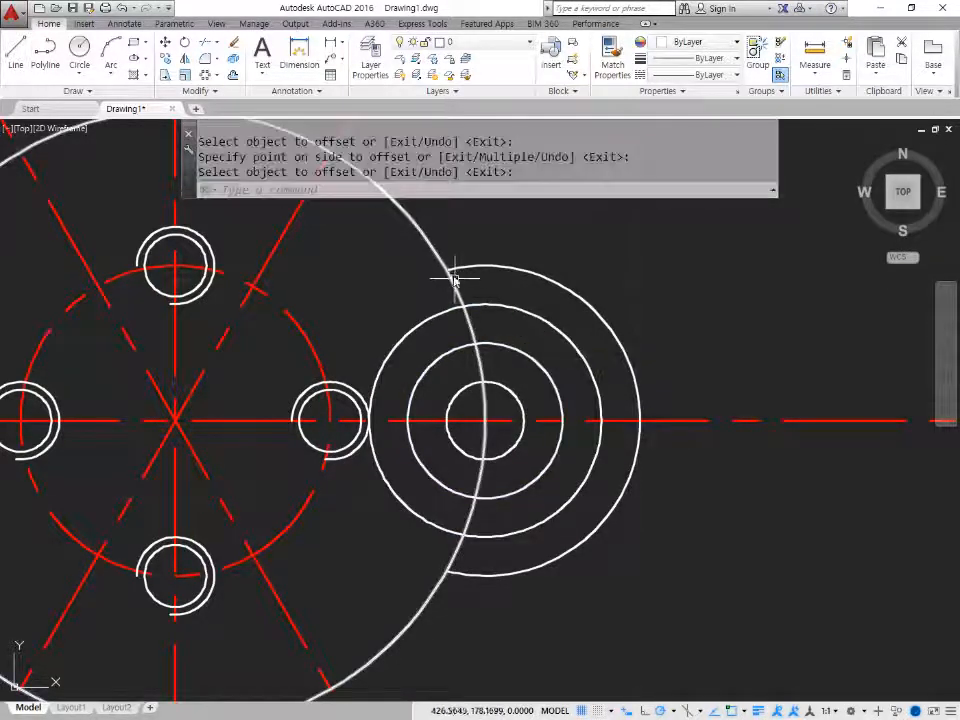
Trim the two pieces of the radius 40 circle between the offset circle and the radius 20 arc, using all objects as cutting edges.
type("tr")
key("Return")
key("Return")
left_click(456, 285)
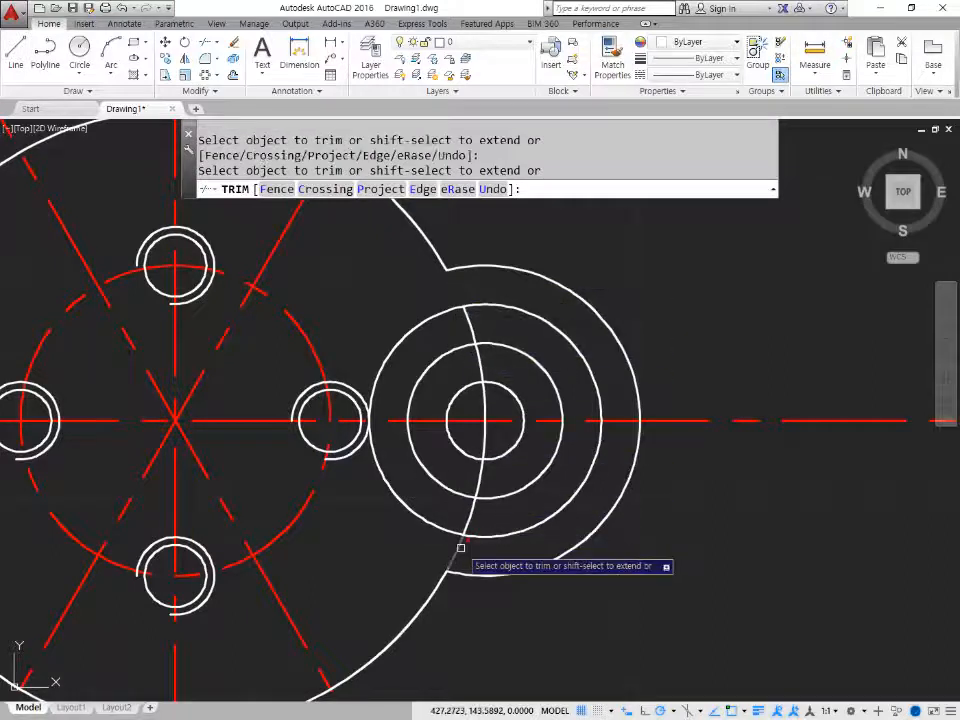
key("Return")
Erase the offset helper circle around the radius 10 circle.
left_click(514, 536)
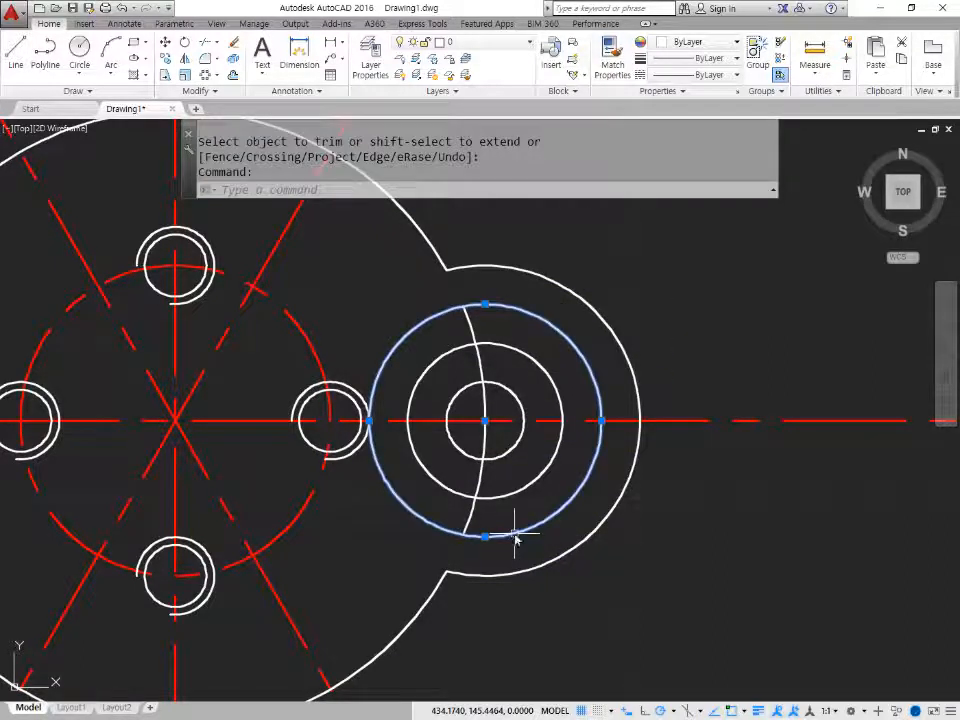
type("e")
key("Return")
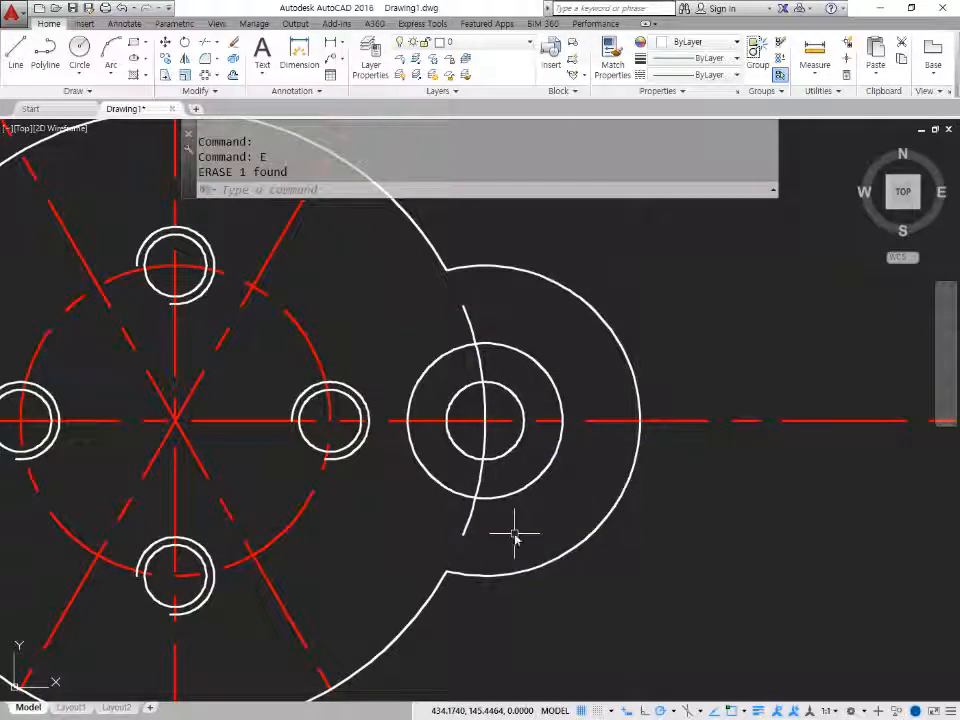
Offset the trimmed radius 20 arc outward by 5.
type("o")
key("Return")
type("5")
key("Return")
left_click(610, 513)
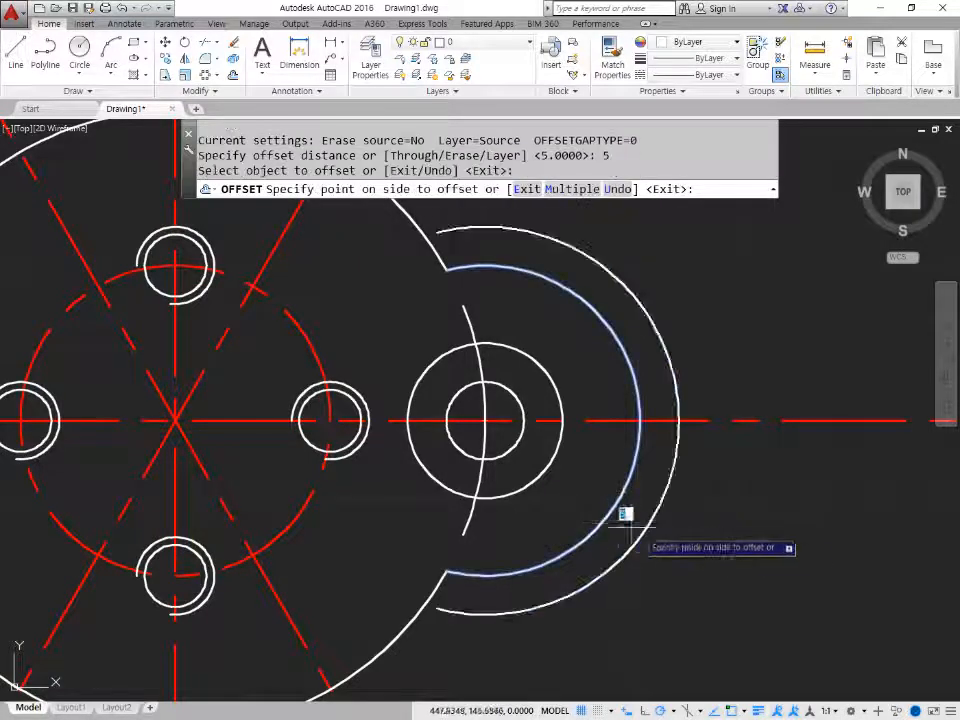
left_click(625, 515)
key("Return")
type("tr")
key("Return")
key("Return")
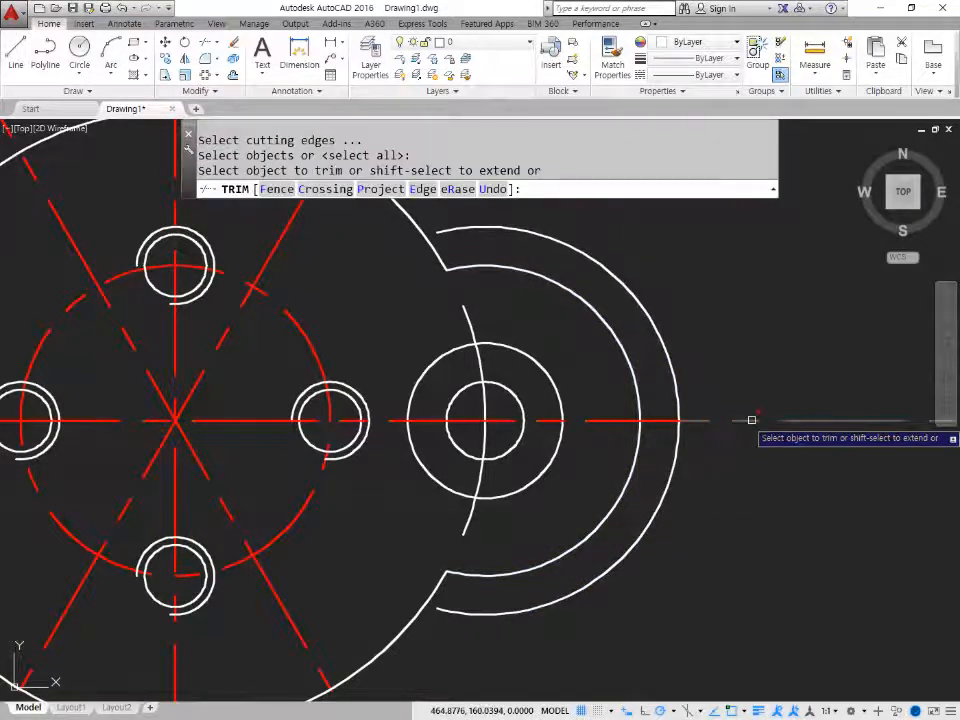
key("Escape")
Erase the offset arc outside the trimmed radius 20 lobe arc.
left_click(677, 476)
type("e")
key("Return")
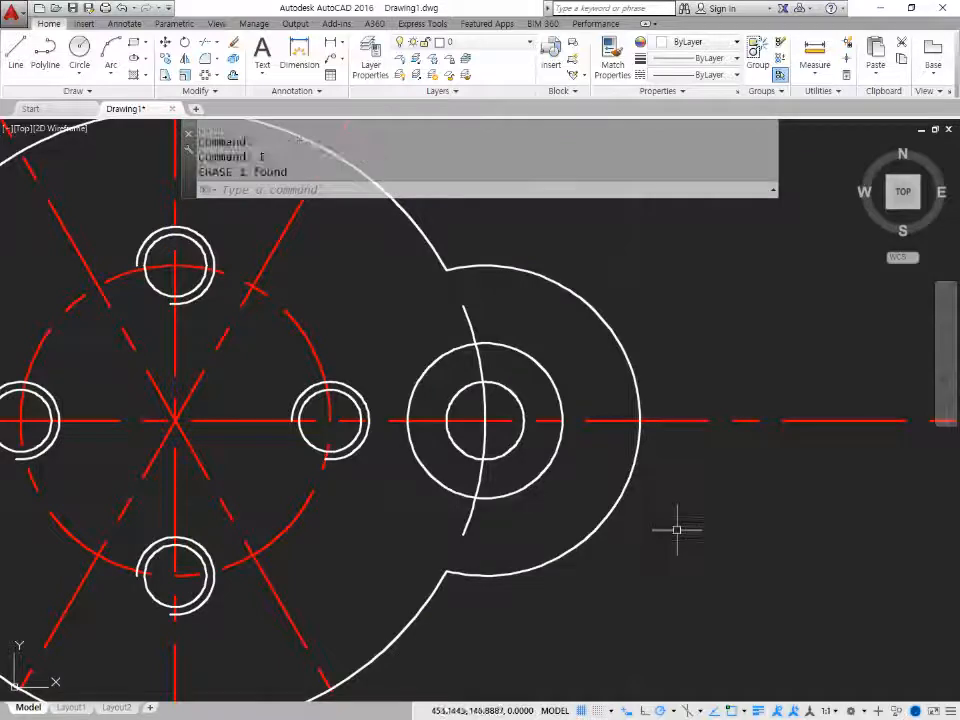
scroll(677, 530, "down", 2)
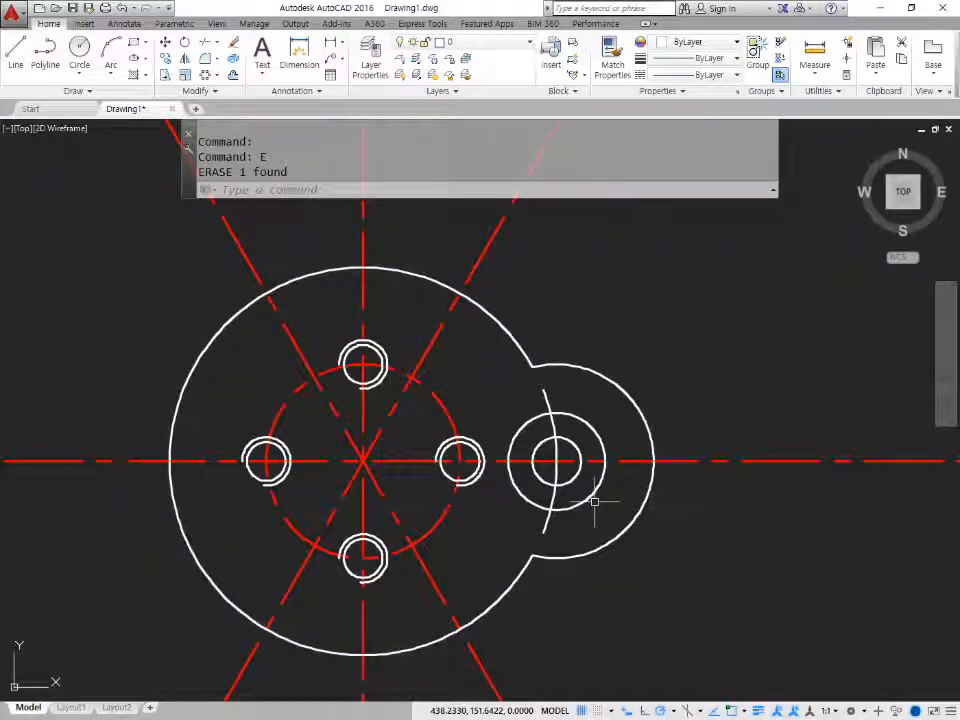
type("e")
key("Escape")
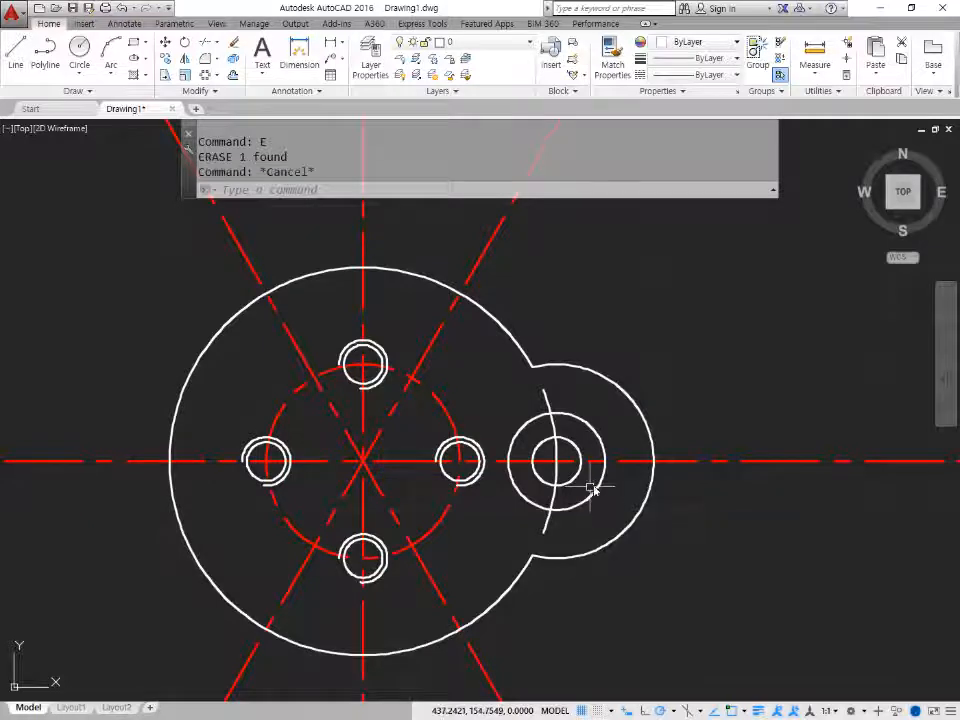
Match the properties of the red horizontal centre line onto the short white arc through the lobe's circles.
type("ma")
key("Return")
left_click(632, 461)
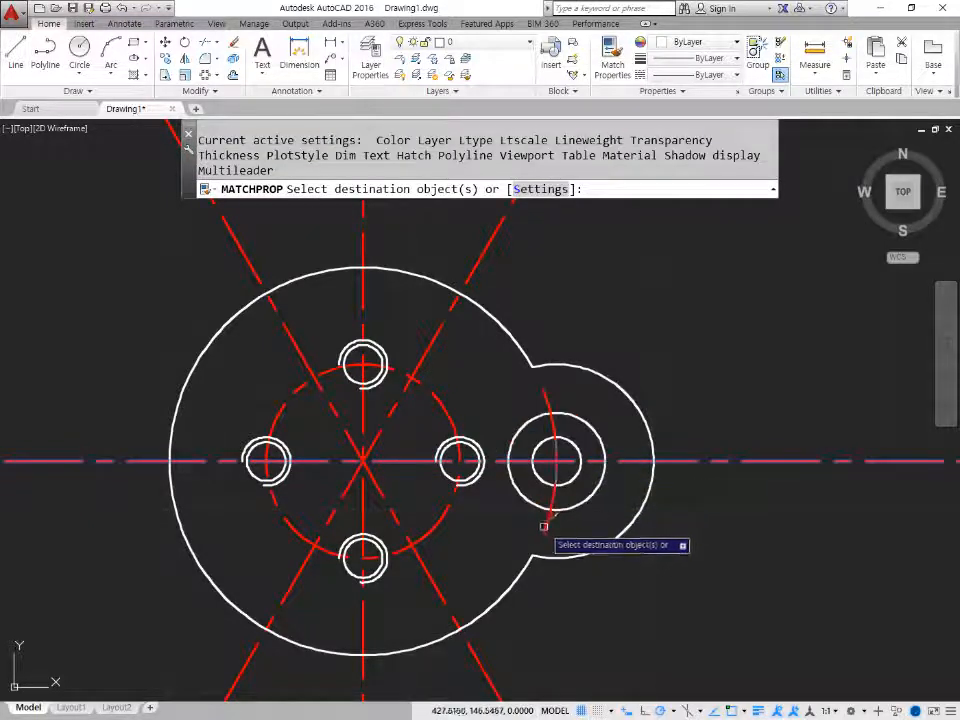
left_click(545, 523)
key("Return")
Polar array the lobe arc, its two circles and its centre-line arc as 6 items over 360 degrees about the part's centre.
type("ar")
key("Return")
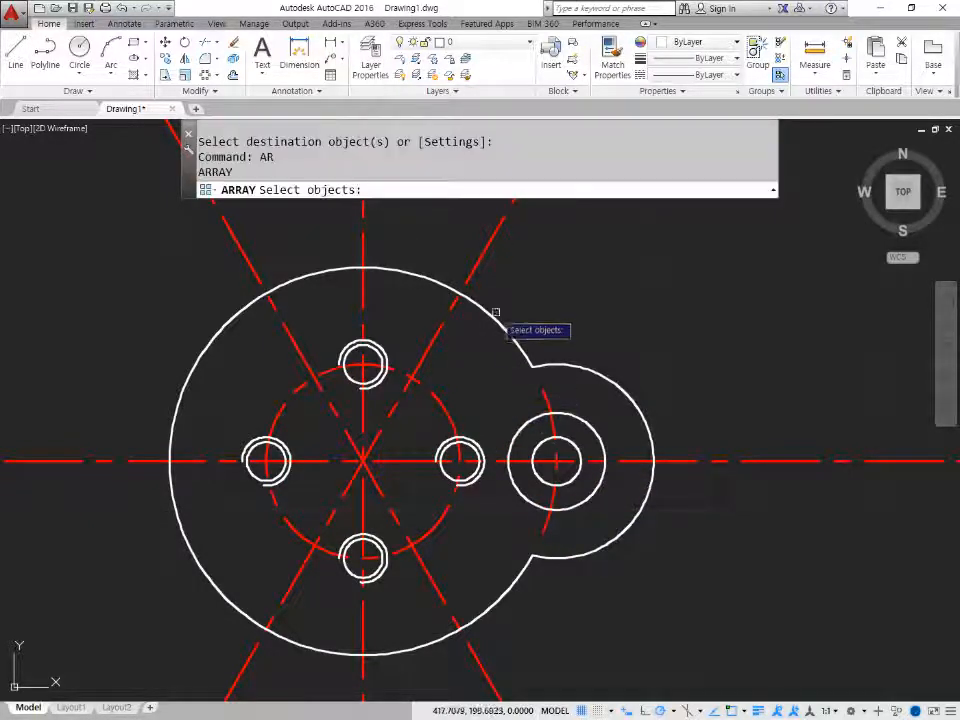
left_click(506, 296)
left_click(707, 628)
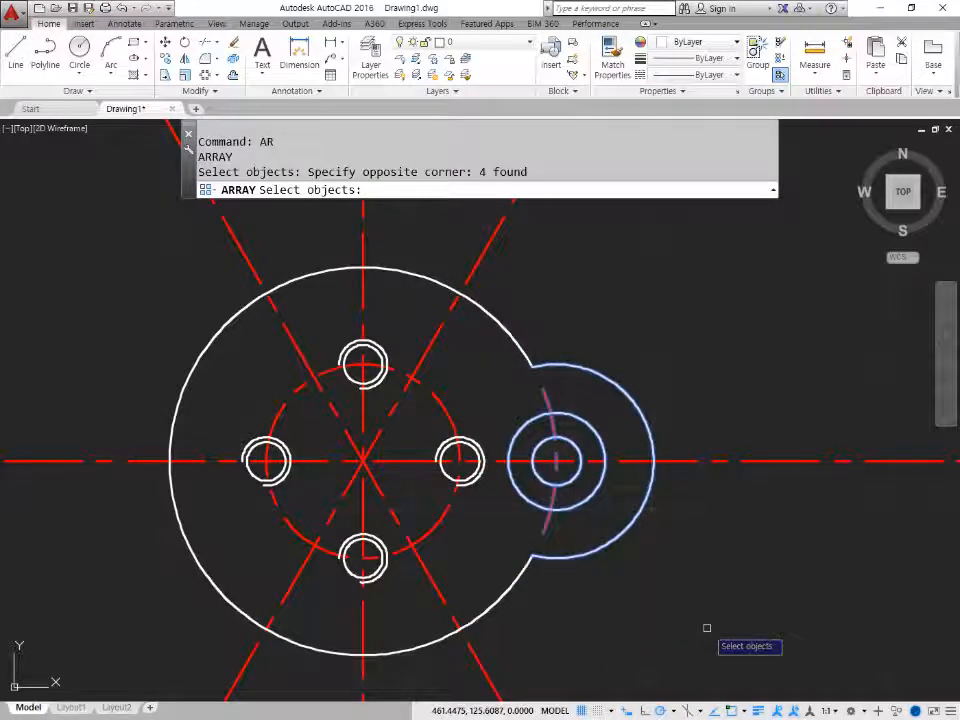
key("Return")
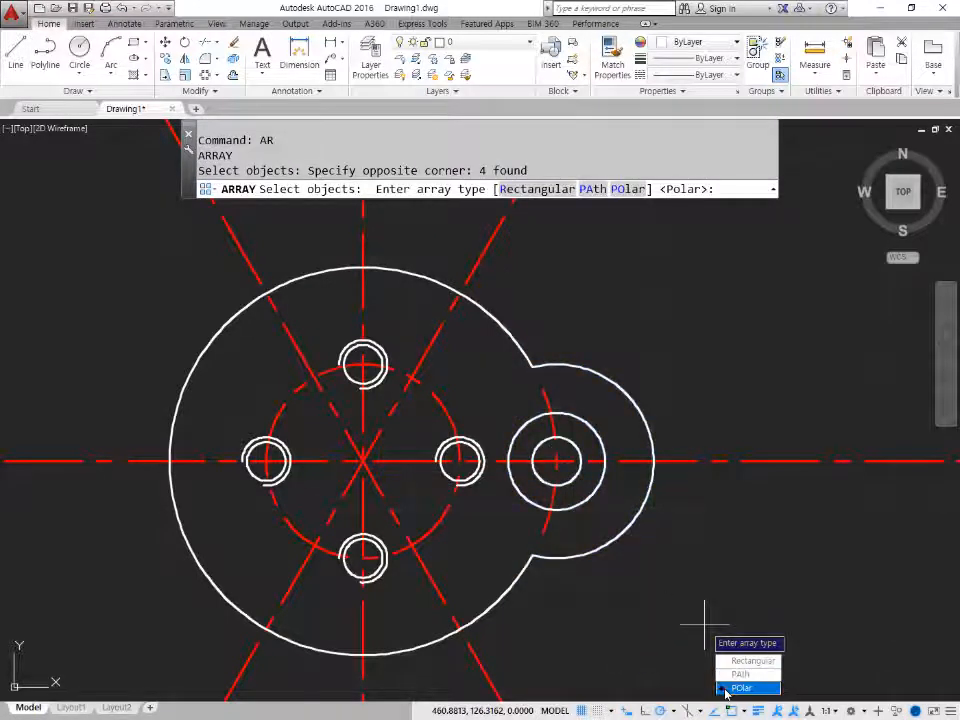
left_click(728, 688)
left_click(362, 461)
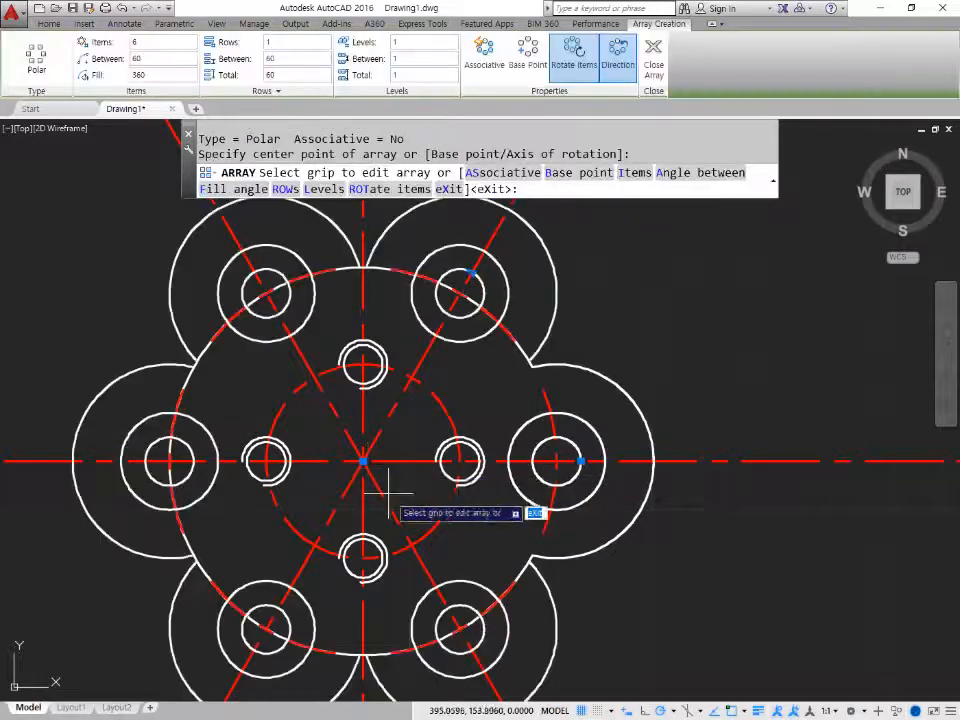
key("Return")
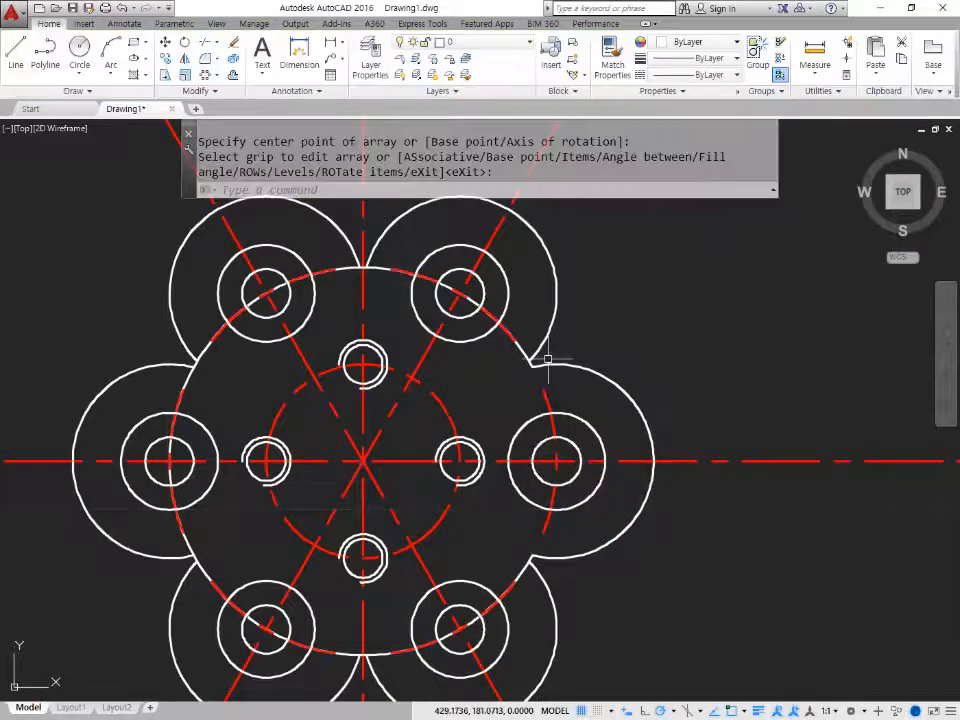
Erase the remaining radius 40 arc running through the lobes and undo that erase.
scroll(514, 350, "up", 3)
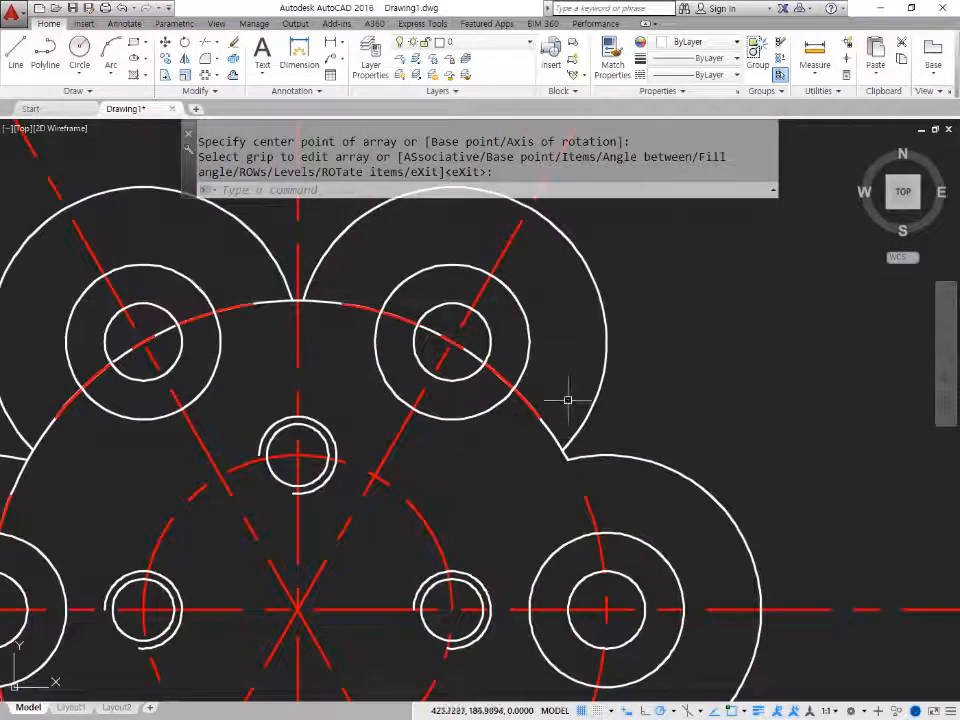
scroll(563, 411, "down", 2)
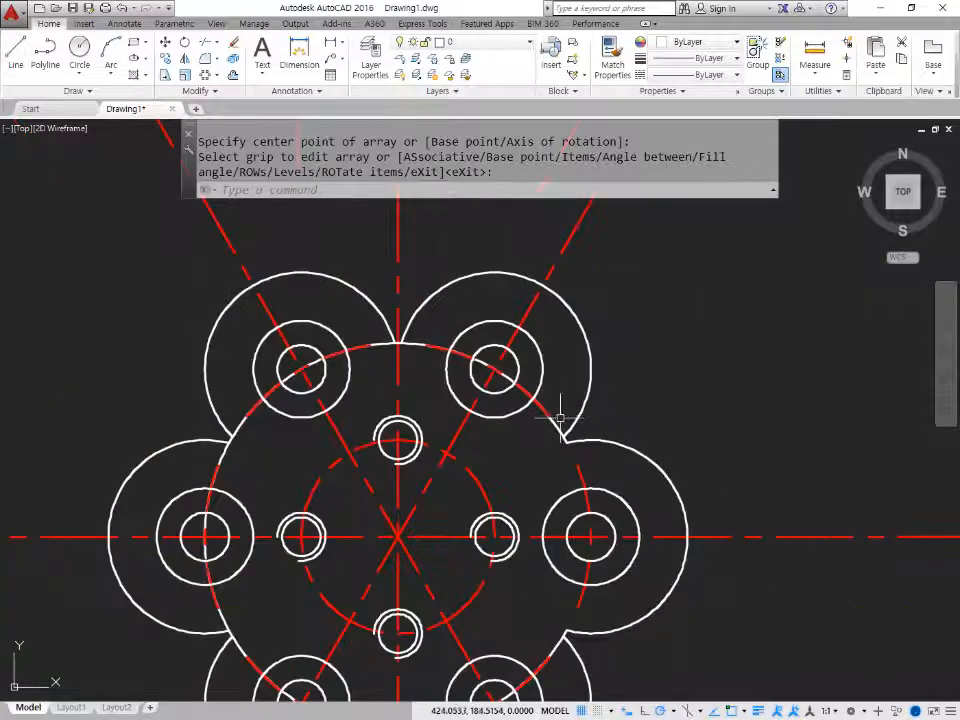
left_click(560, 424)
key("Return")
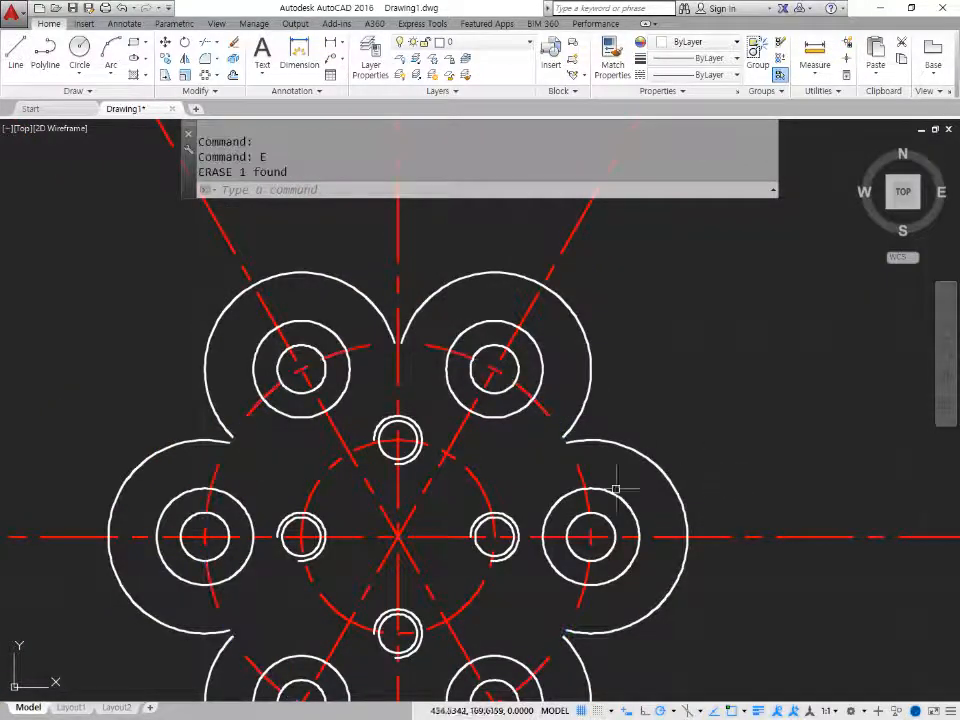
scroll(570, 474, "down", 2)
middle_click_drag(570, 474, 541, 394)
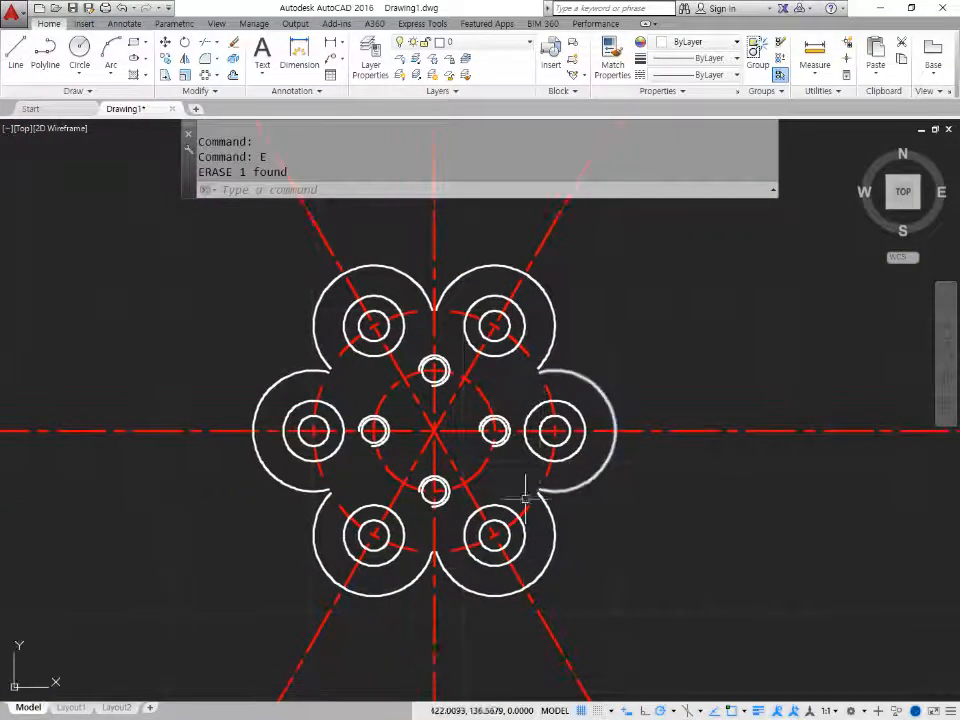
scroll(430, 298, "up", 5)
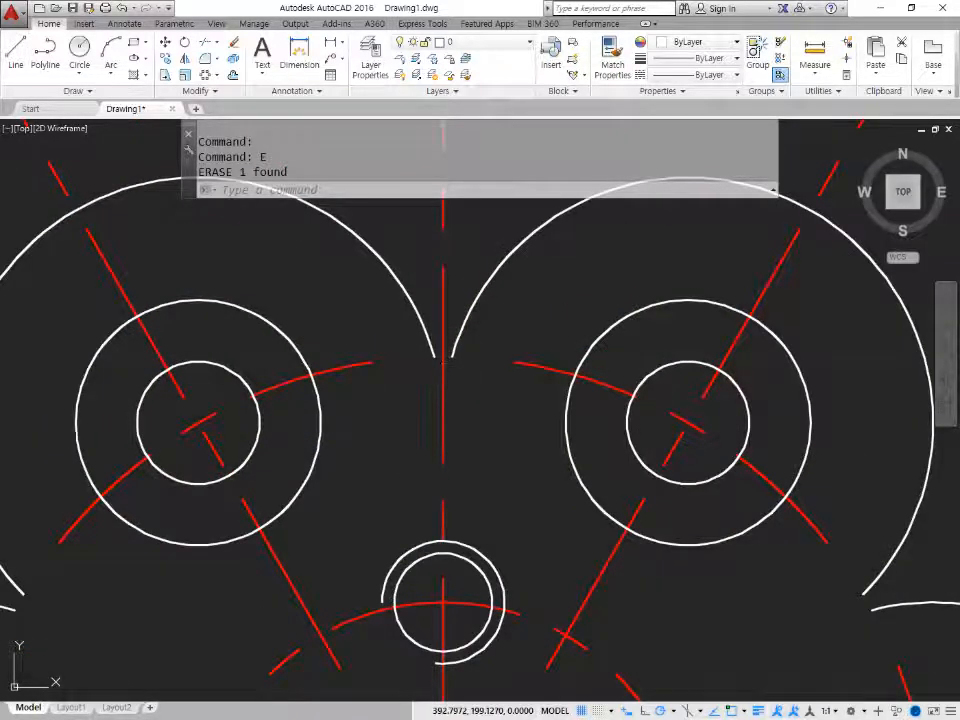
key("ctrl+z")
key("ctrl+z")
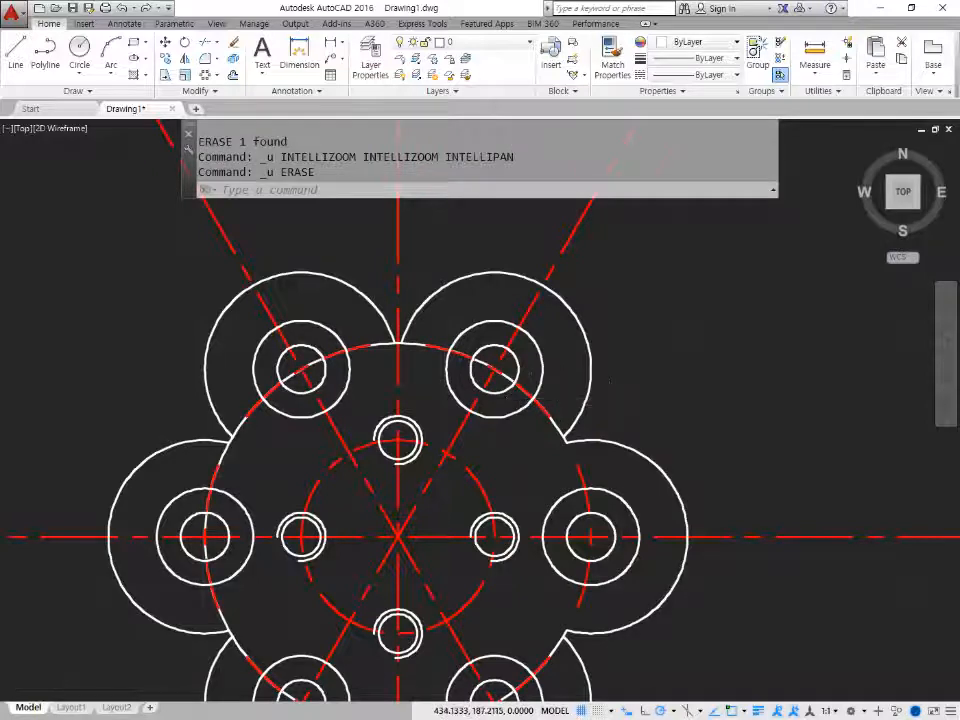
Trim the radius 40 arc inside the arrayed lobes, using the six outer lobe arcs as cutting edges.
scroll(610, 400, "down", 2)
scroll(608, 405, "up", 2)
middle_click_drag(608, 405, 663, 373)
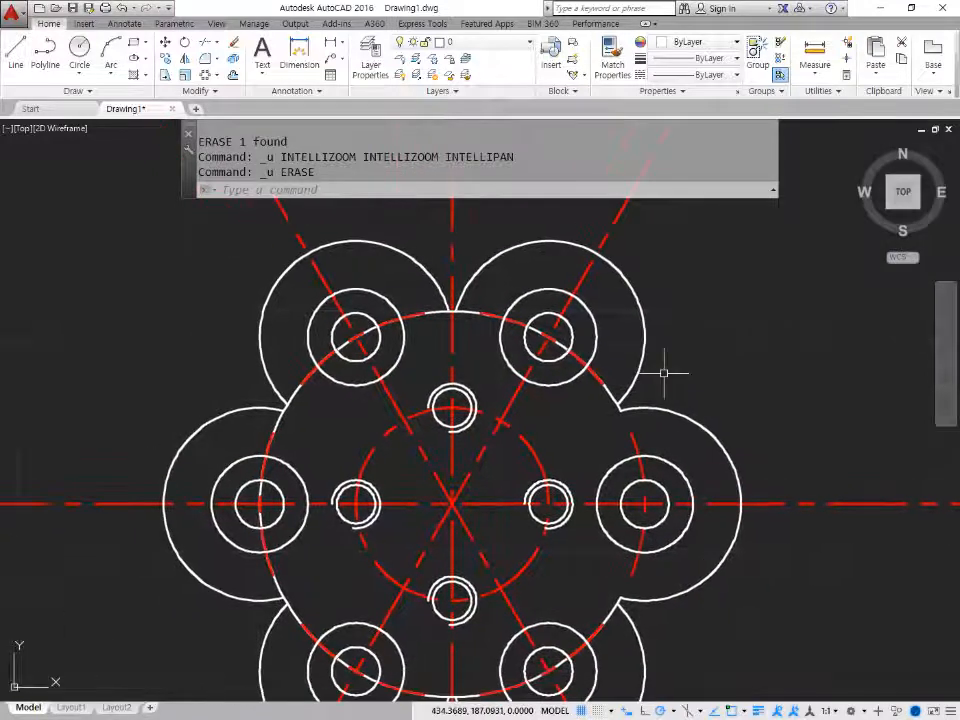
type("tr")
key("Return")
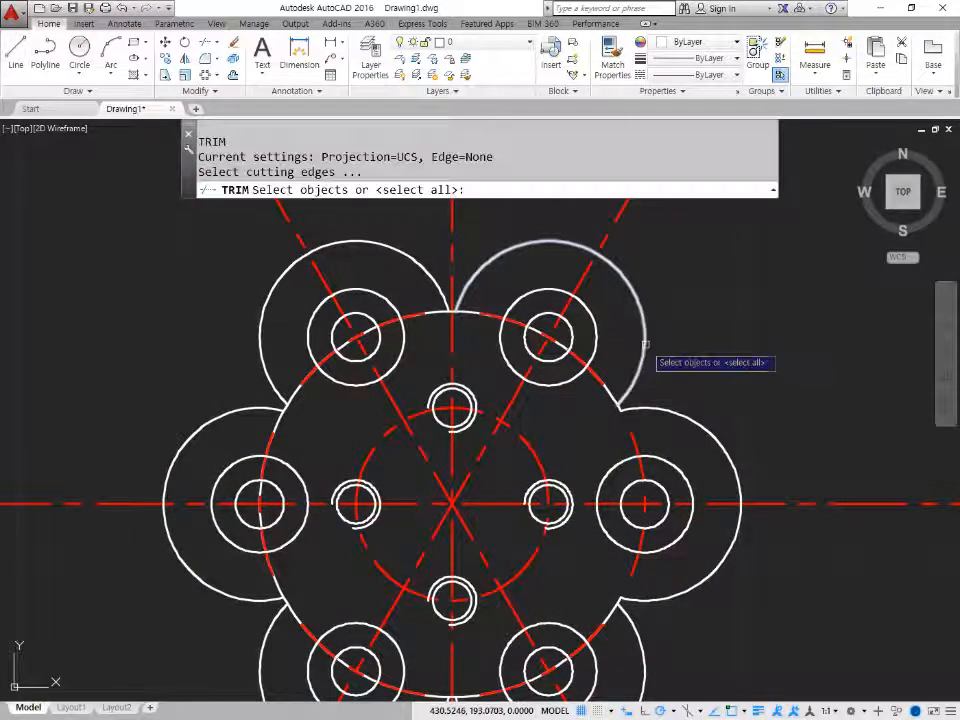
left_click(643, 343)
left_click(367, 239)
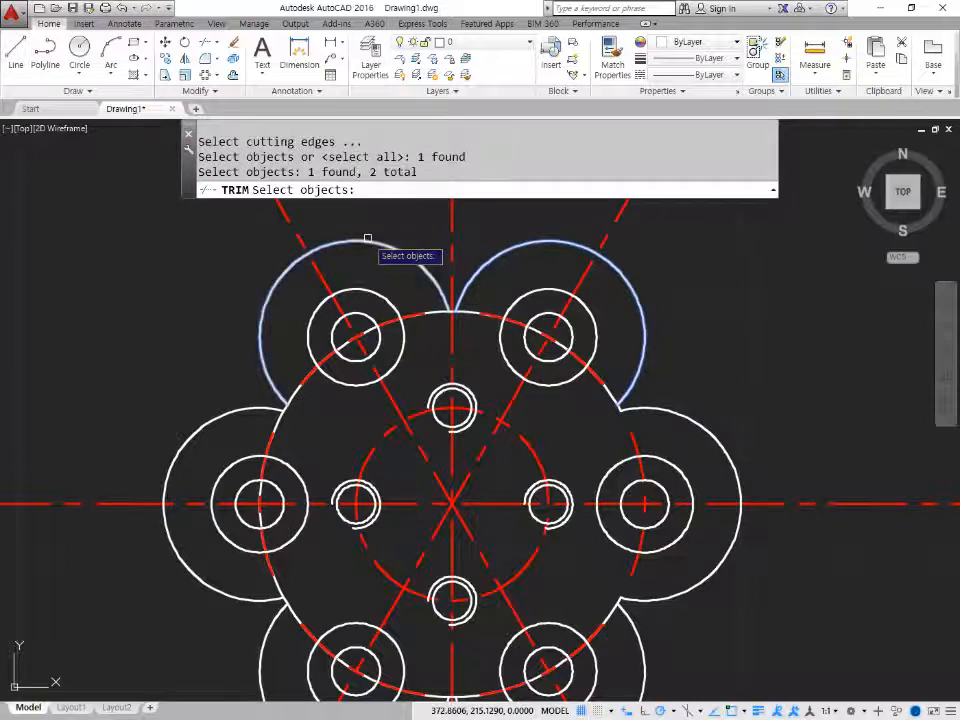
left_click(243, 404)
middle_click_drag(194, 375, 149, 257)
left_click(215, 520)
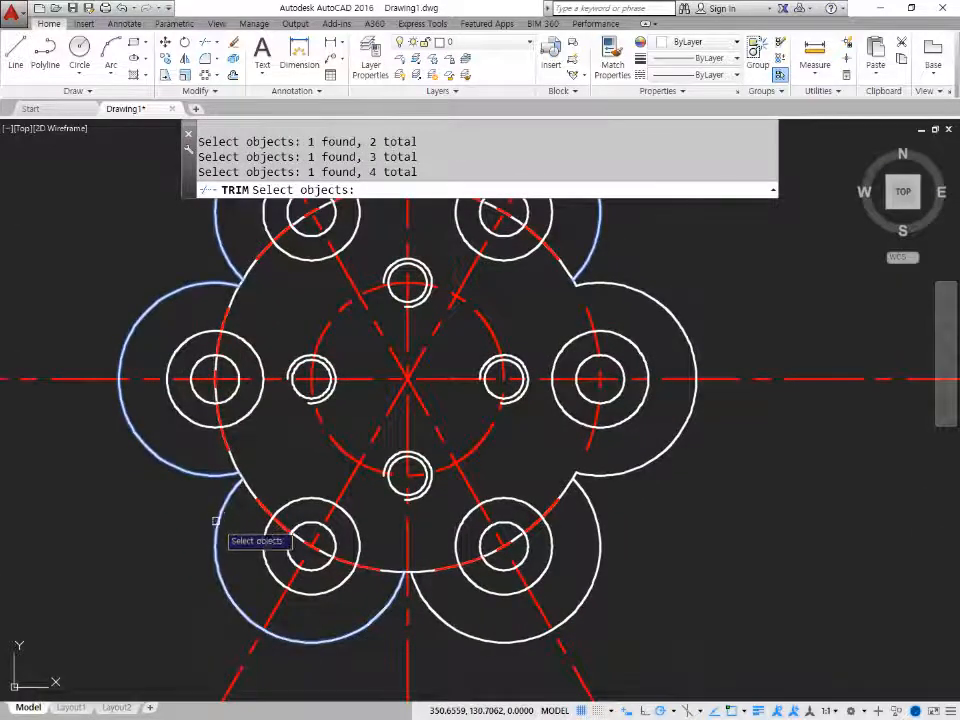
left_click(439, 617)
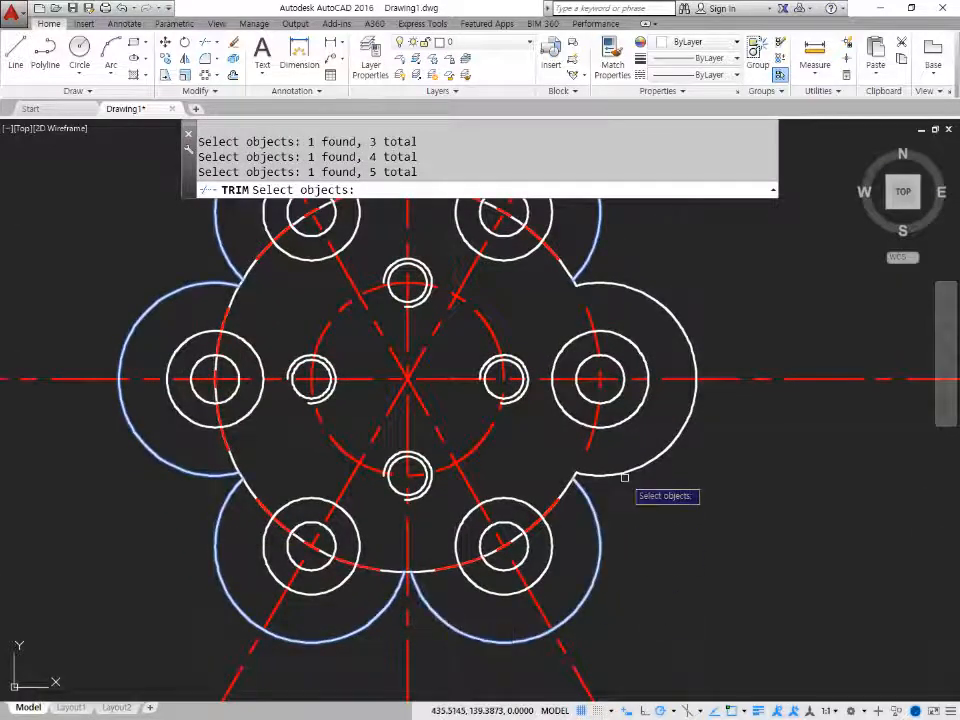
key("Return")
left_click(564, 493)
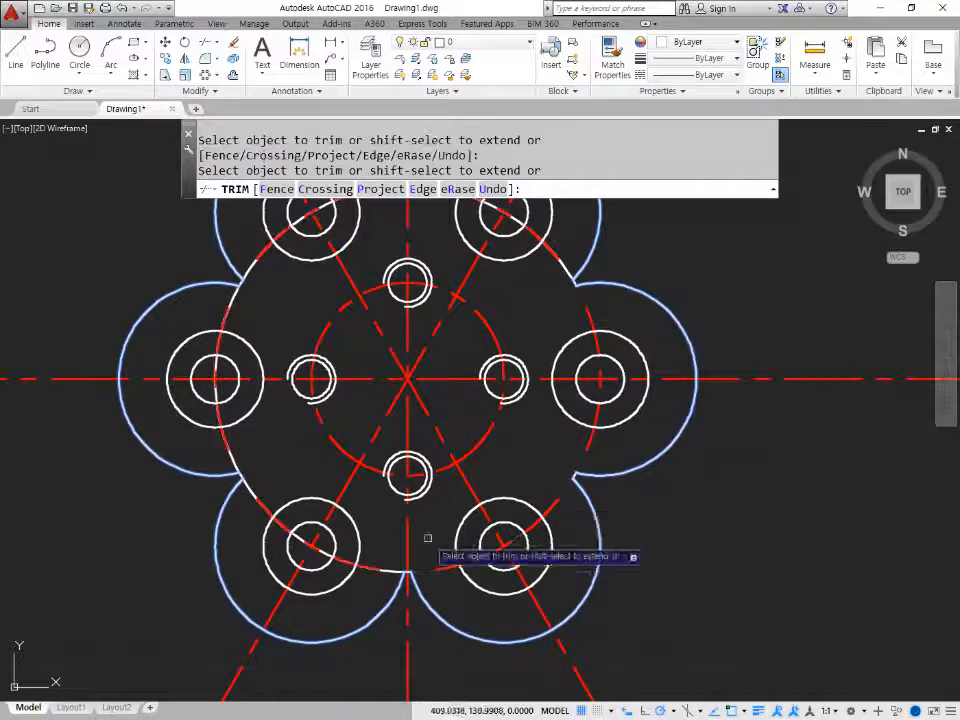
left_click(233, 461)
left_click(253, 271)
middle_click_drag(343, 298, 257, 426)
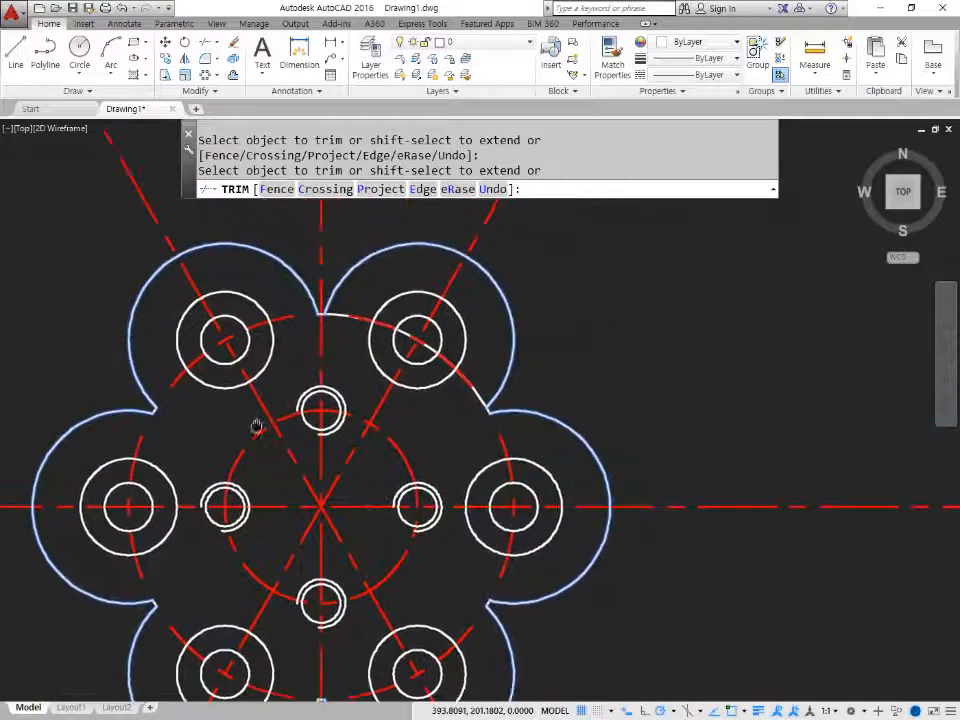
left_click(339, 315)
key("Return")
Offset all six outer lobe arcs outward by 5.
scroll(508, 507, "down", 3)
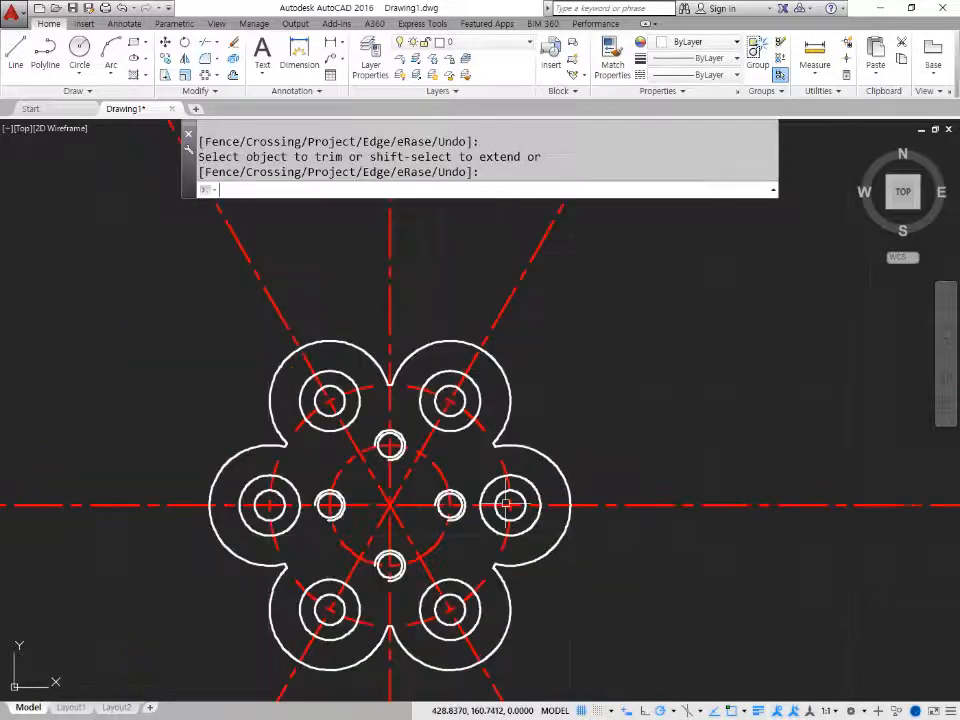
middle_click_drag(508, 506, 508, 451)
type("o")
key("Return")
type("5")
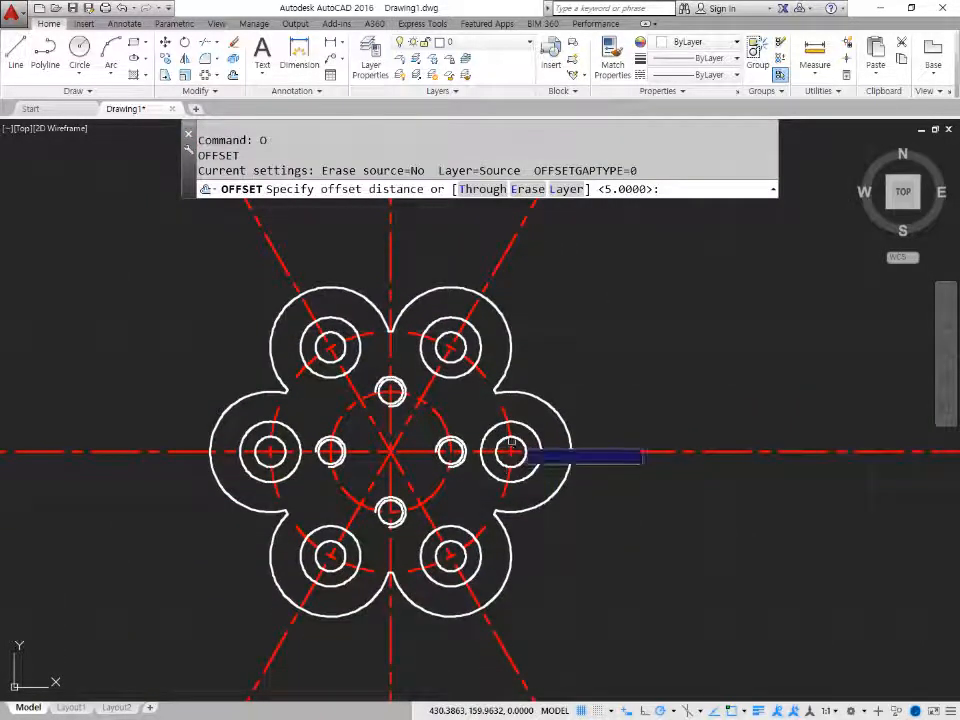
key("Return")
left_click(563, 424)
left_click(562, 384)
left_click(509, 333)
left_click(526, 297)
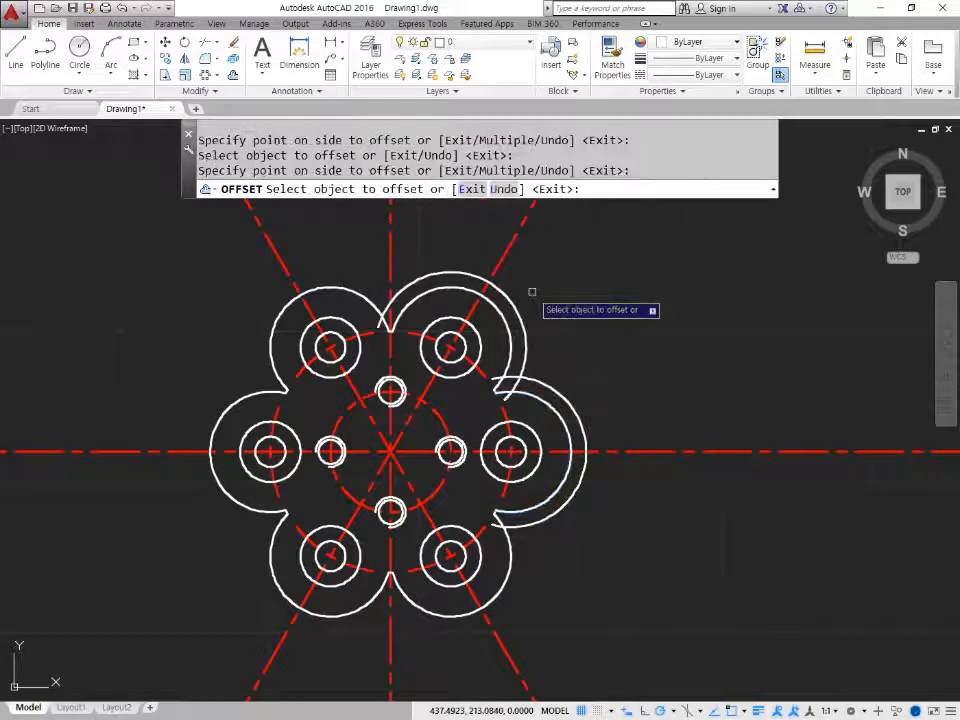
left_click(342, 290)
left_click(341, 258)
left_click(229, 414)
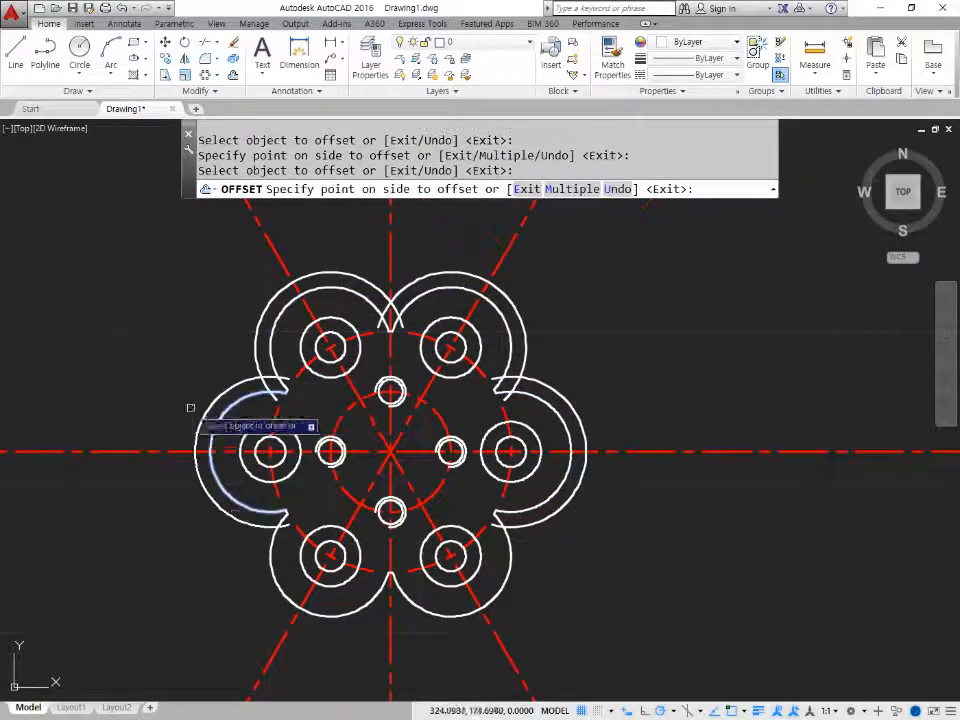
left_click(189, 403)
left_click(270, 598)
left_click(256, 608)
left_click(460, 616)
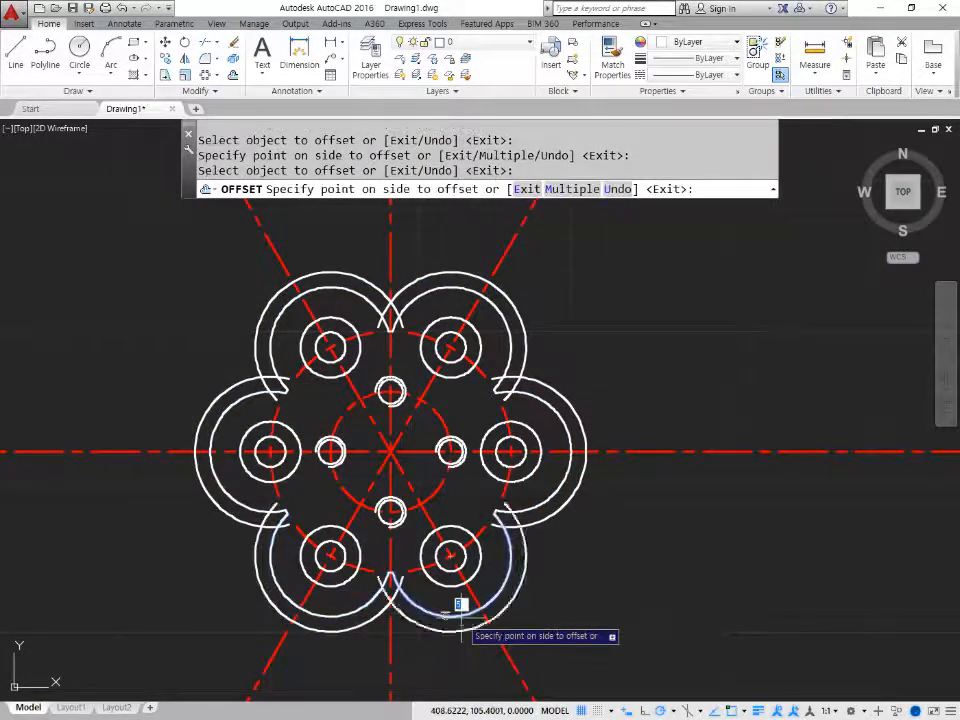
left_click(462, 640)
key("Return")
Trim the three upper centre lines beyond the lobe outline, using all objects as cutting edges.
type("tr")
key("Return")
key("Return")
scroll(568, 339, "down", 2)
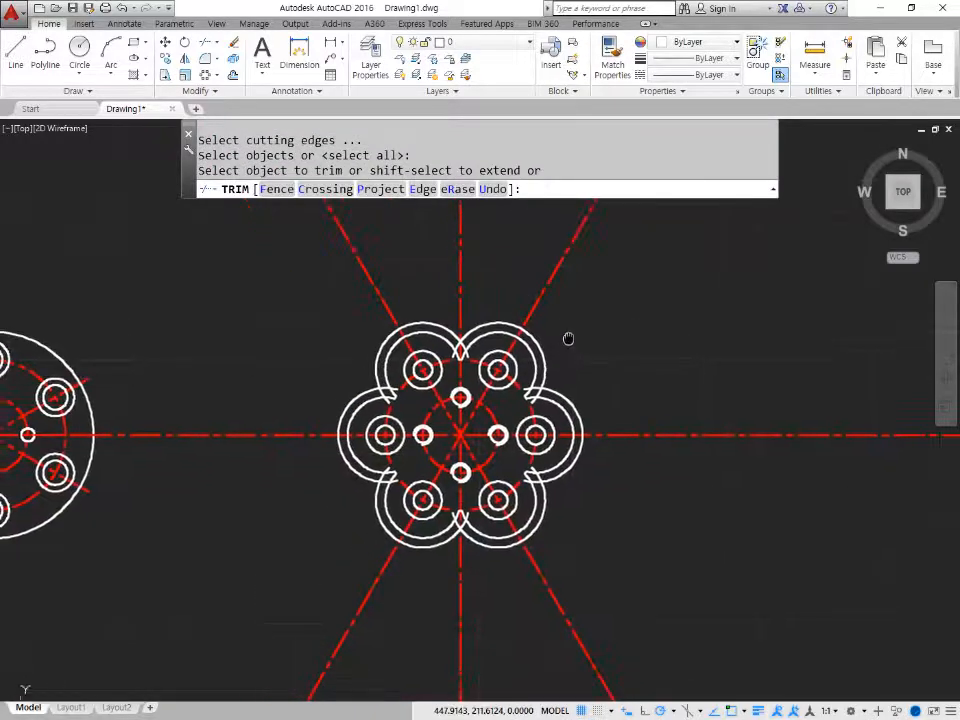
left_click(579, 263)
left_click(315, 232)
key("Return")
Trim the horizontal centre line beyond the left and right offset arcs, and the three lower centre lines below the lobes.
middle_click_drag(311, 470, 309, 372)
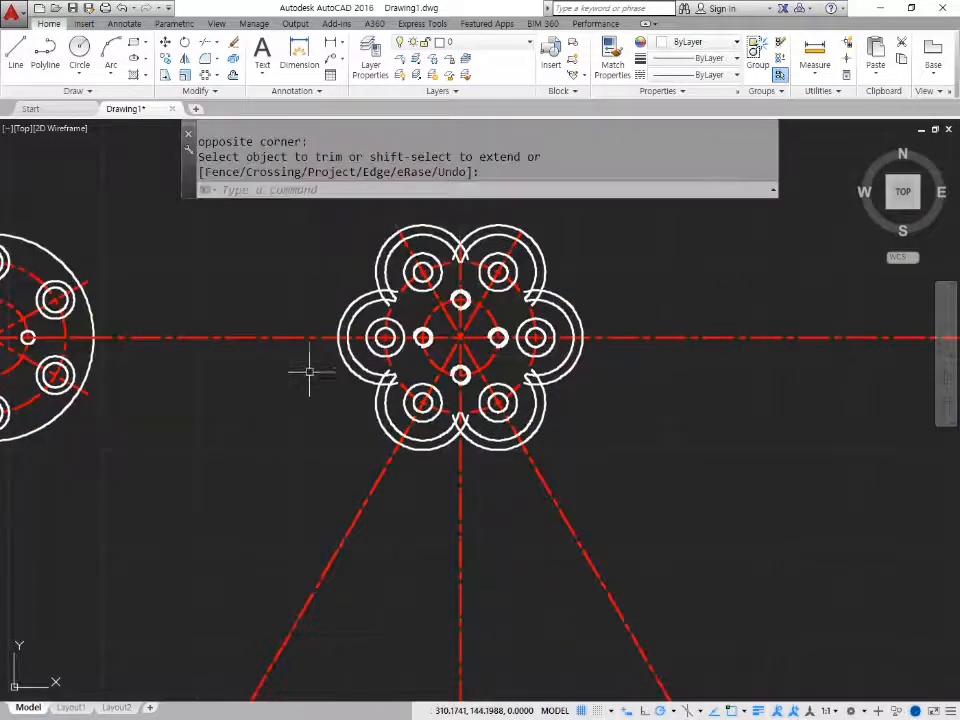
type("tr")
key("Return")
left_click(348, 371)
left_click(564, 376)
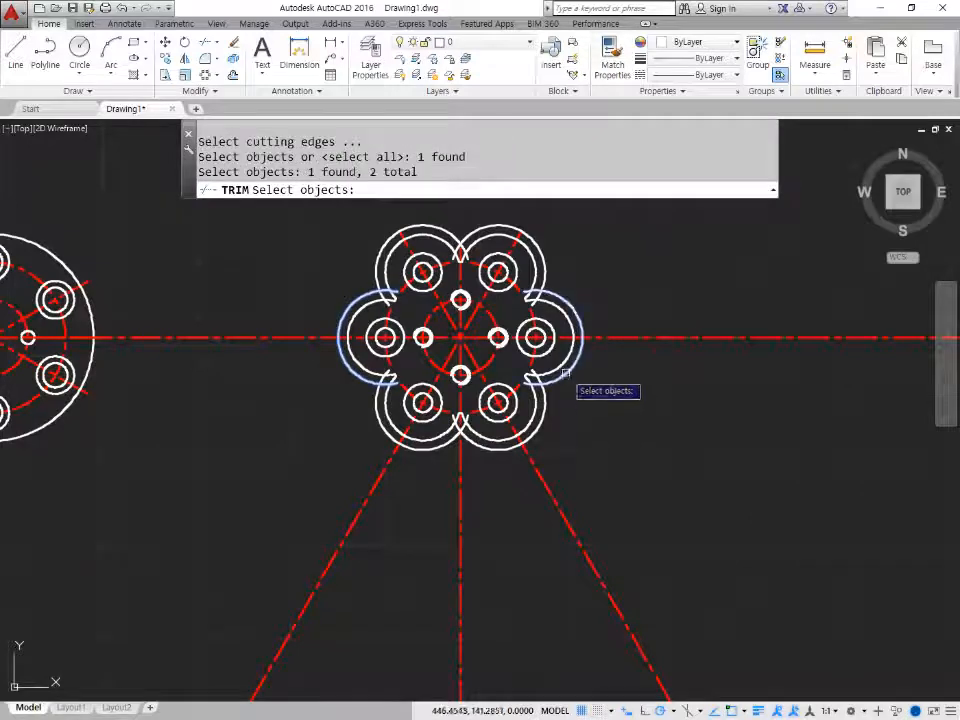
key("Return")
left_click(690, 306)
left_click(679, 345)
left_click(246, 289)
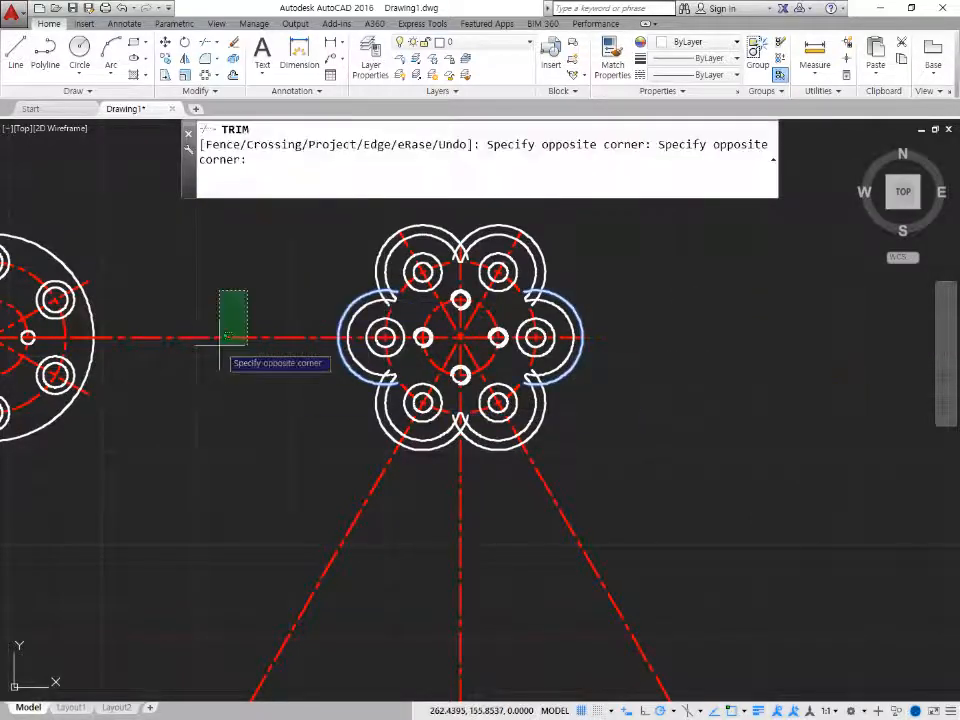
left_click(216, 348)
left_click(579, 553)
left_click(281, 512)
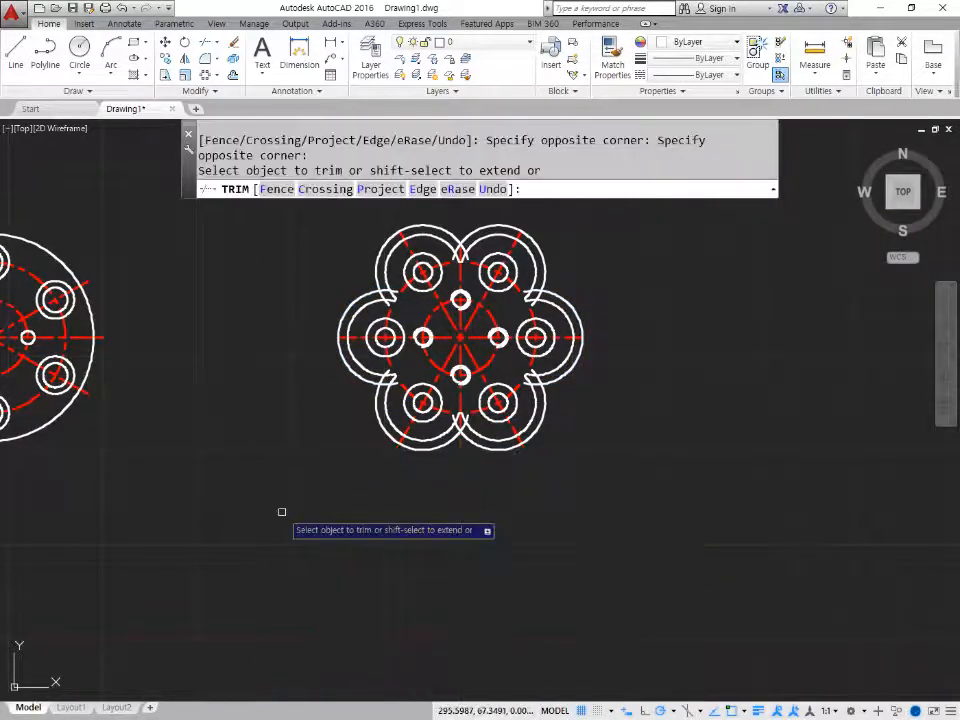
key("Return")
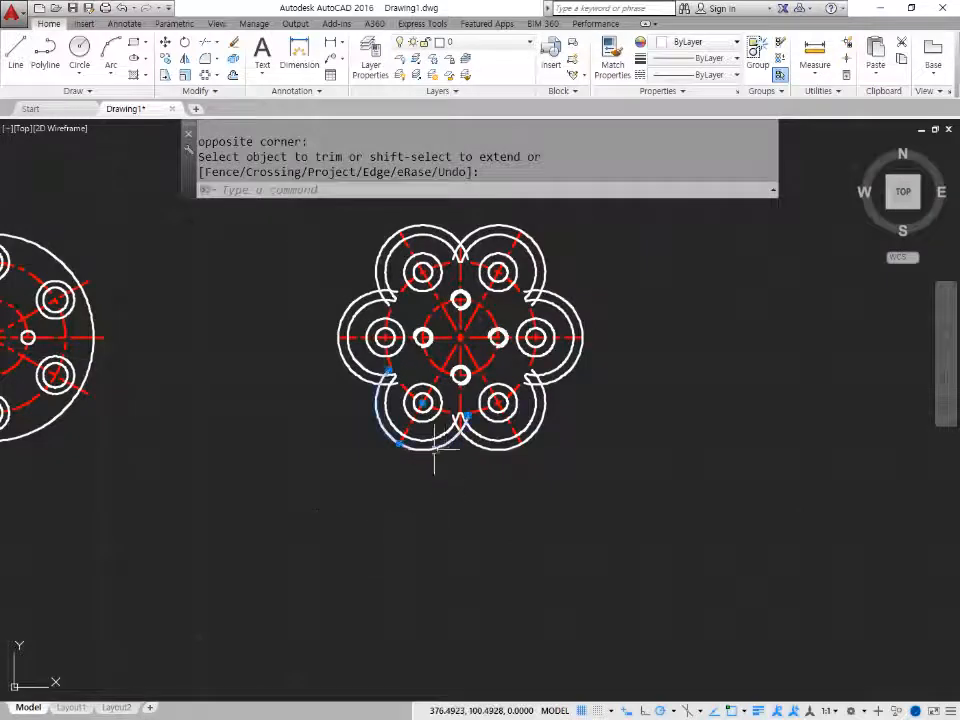
Erase the six offset arcs around the outside of the lobed outline.
left_click(485, 440)
left_click(563, 377)
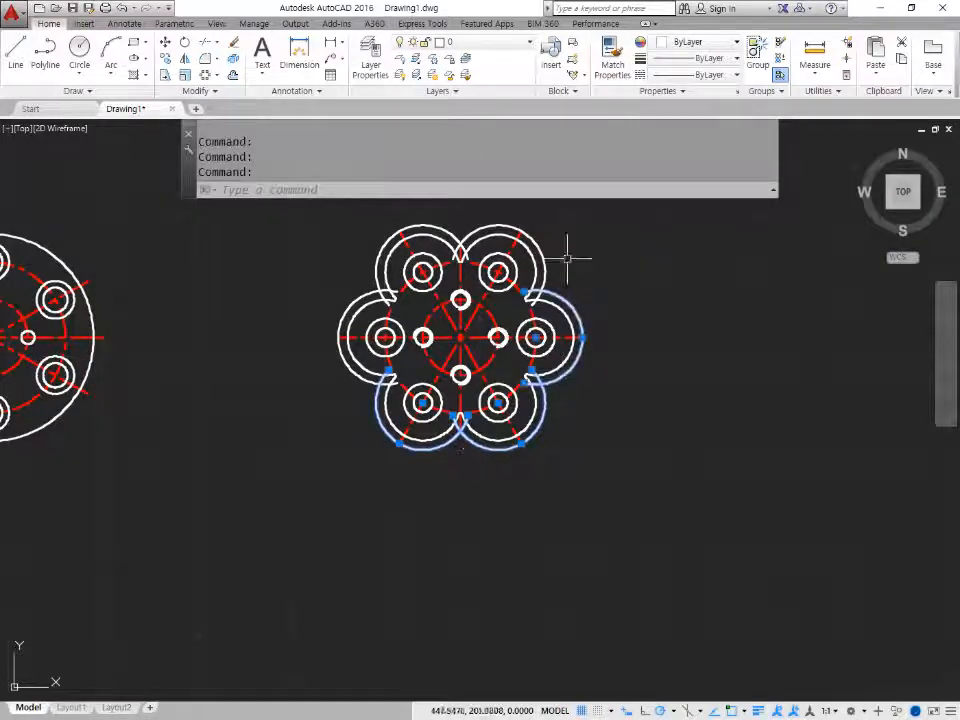
left_click(548, 259)
left_click(428, 225)
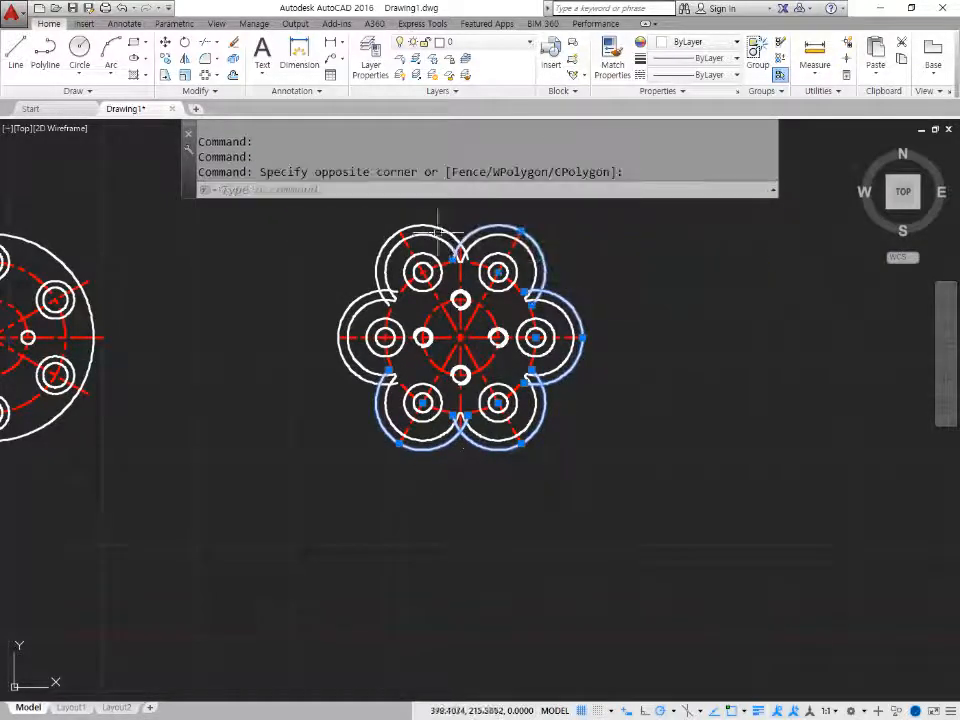
type("e")
key("Return")
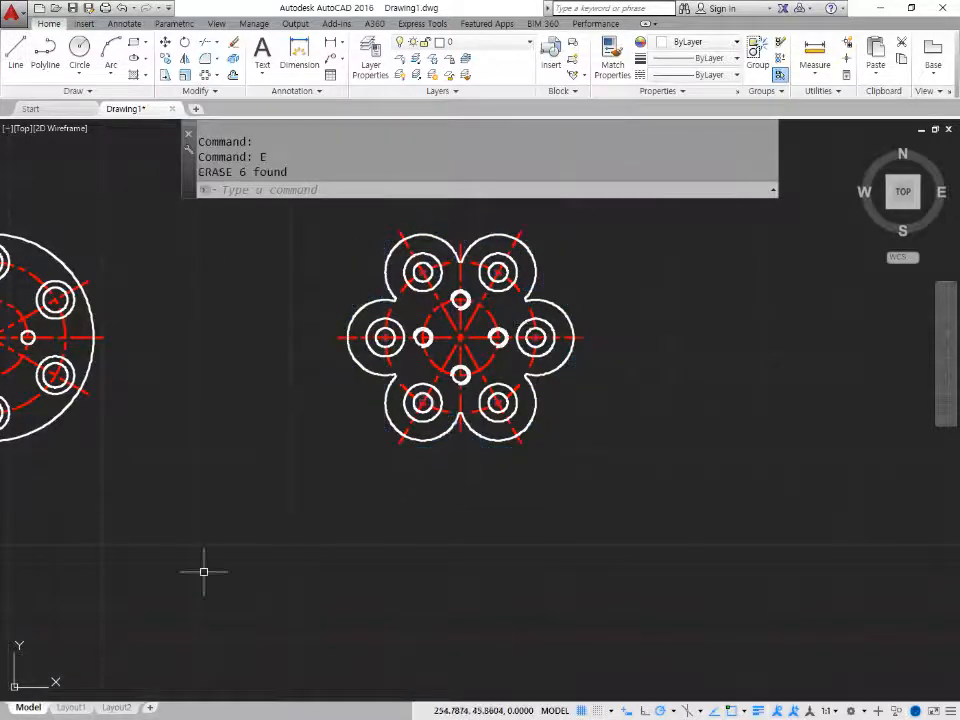
Draw four construction lines through one point in an empty area: horizontal, vertical, and at 30° and 150°.
scroll(515, 306, "up", 4)
mouse_move(407, 377)
middle_mouse_down()
mouse_move(424, 452)
mouse_move(639, 439)
mouse_move(671, 422)
middle_mouse_up()
scroll(428, 457, "down", 2)
scroll(656, 407, "down", 3)
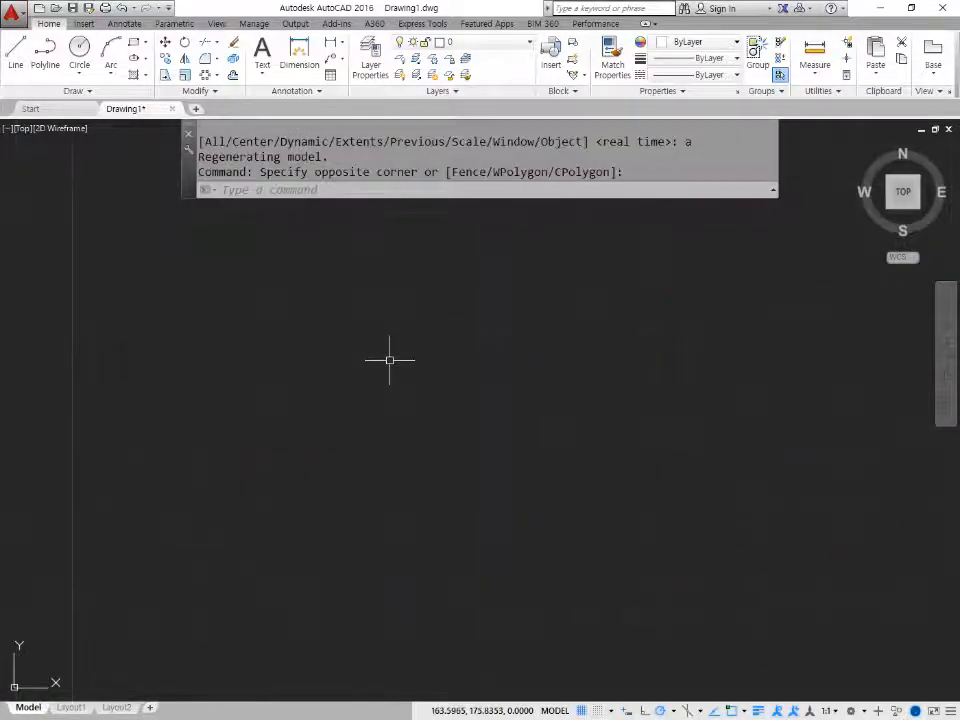
type("xl")
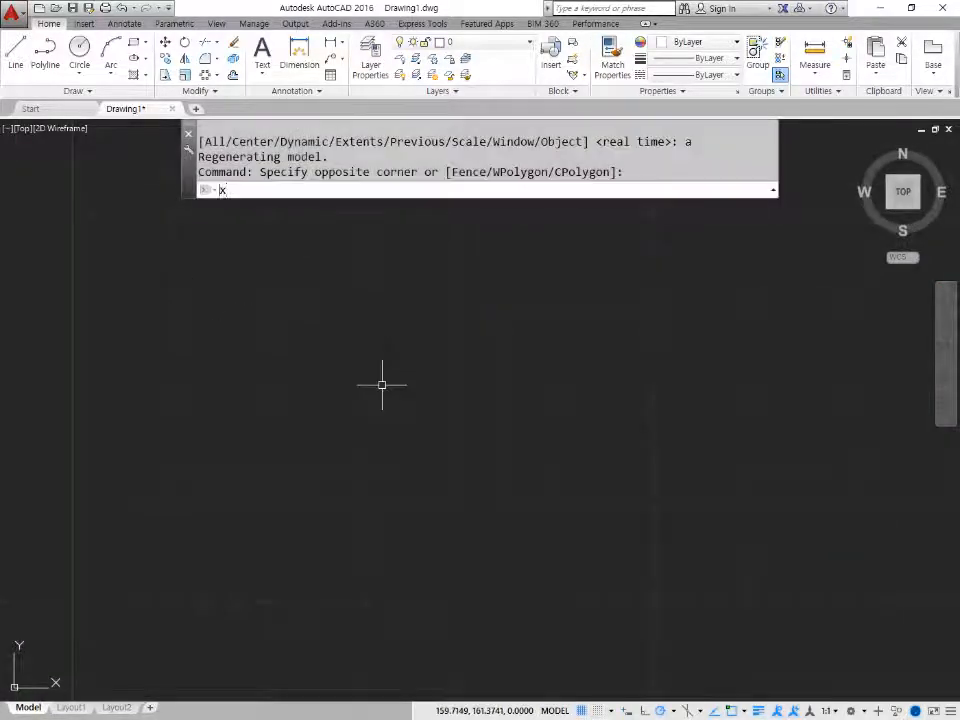
key("Return")
left_click(317, 399)
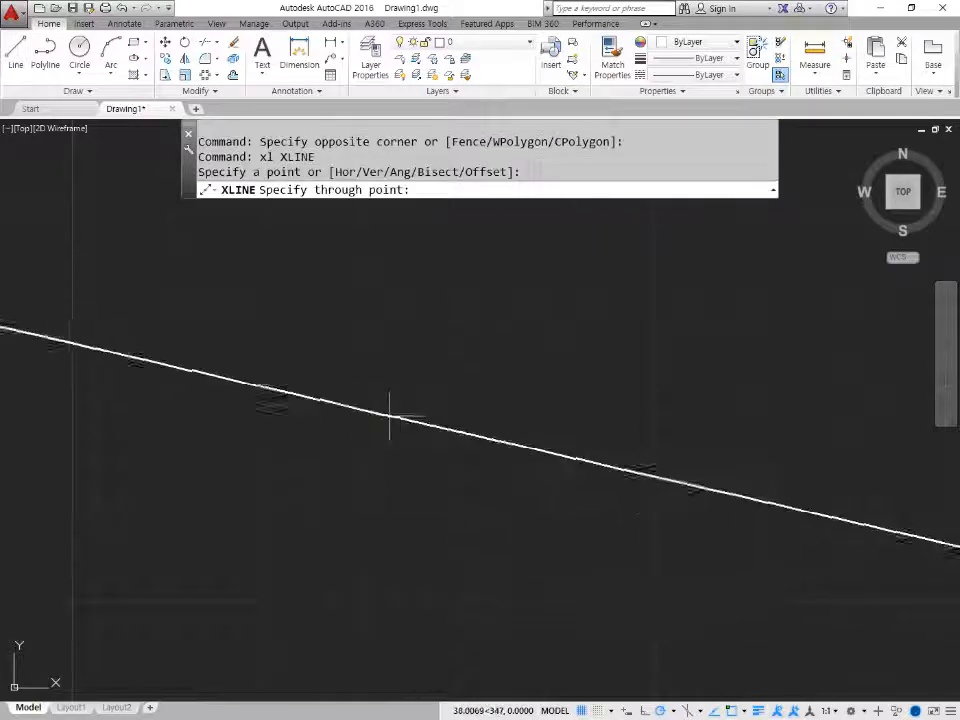
left_click(393, 399)
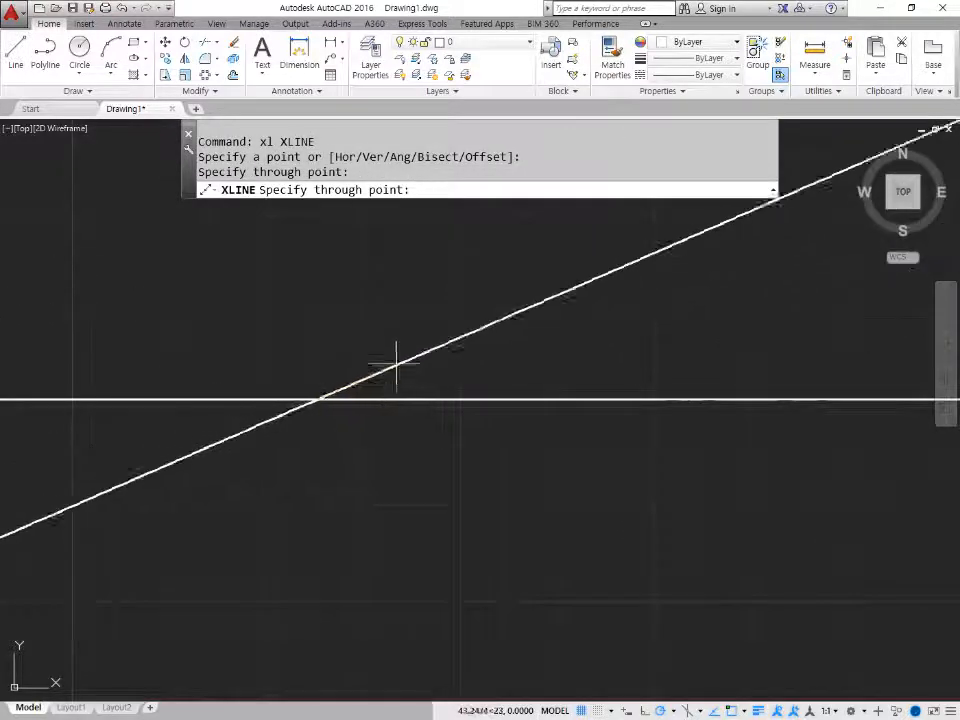
left_click(392, 357)
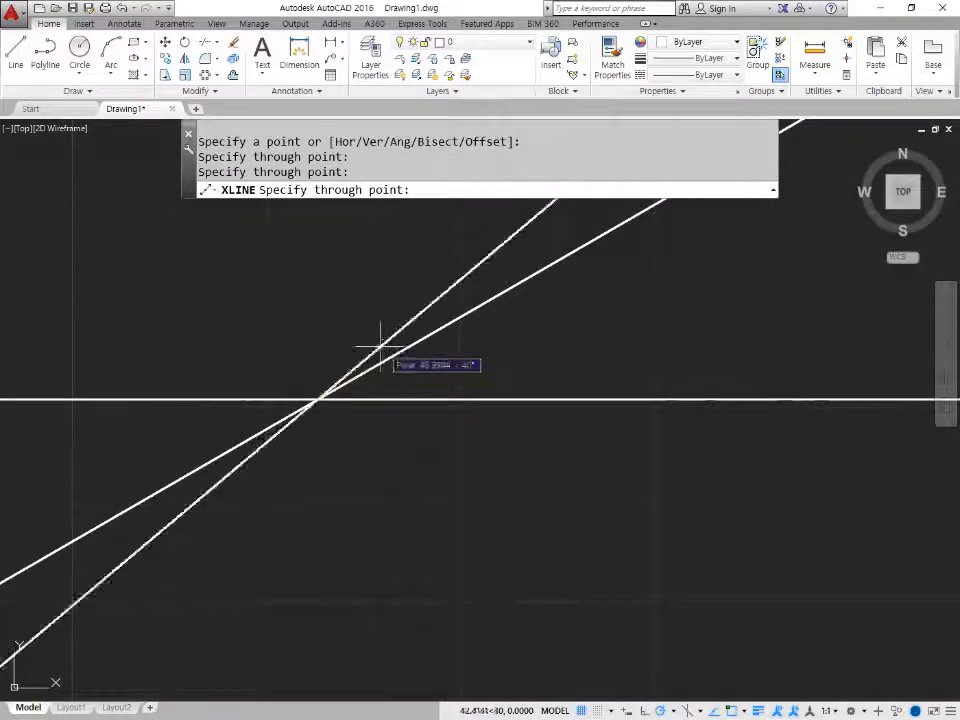
left_click(314, 325)
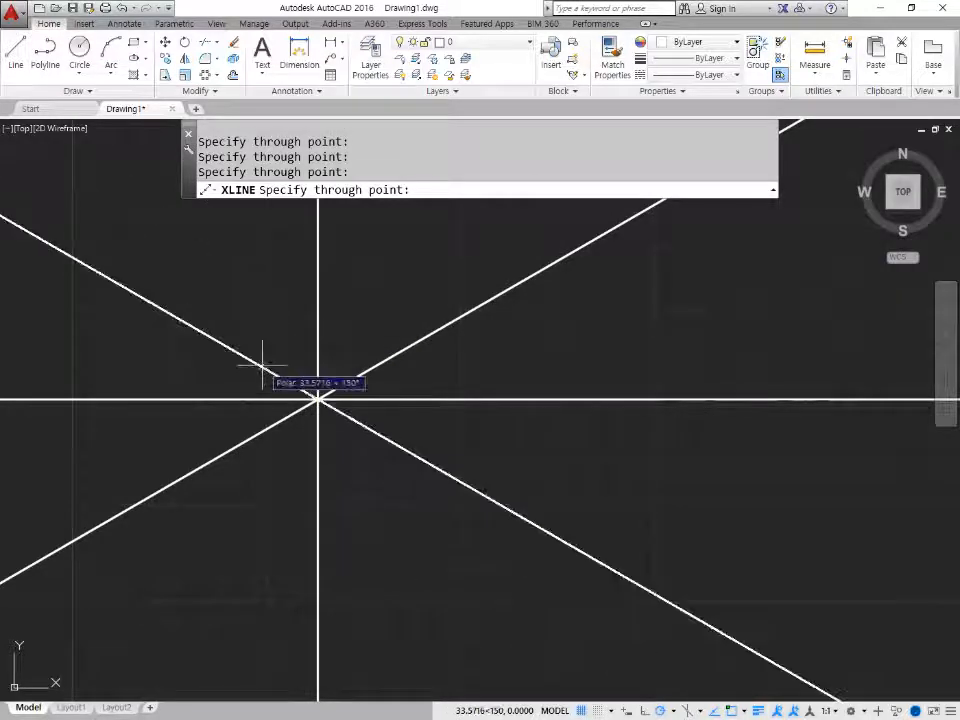
left_click(263, 368)
key("Return")
Move the four construction lines to the cen layer.
left_click(343, 439)
left_click(279, 339)
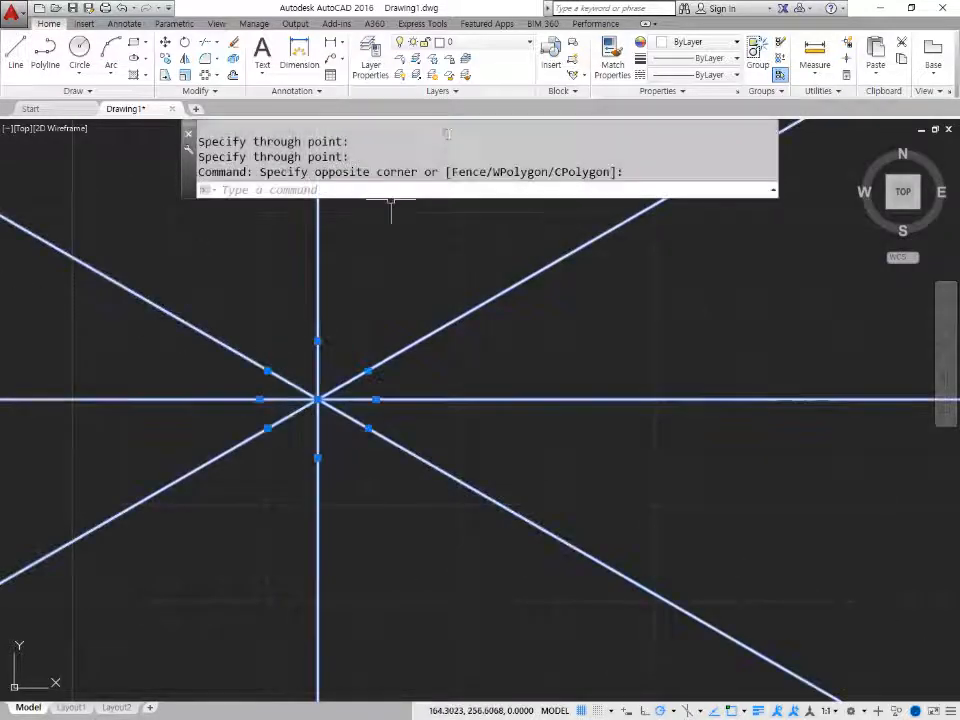
left_click(511, 42)
left_click(497, 77)
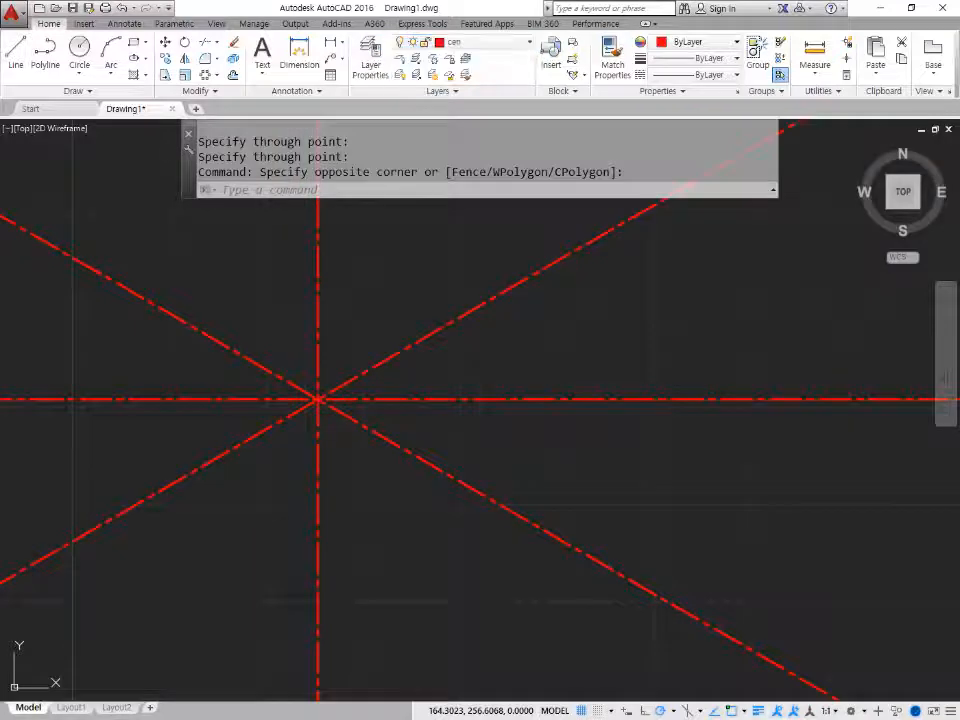
key("Escape")
Draw a circle of radius 11 centred on the intersection of the centre lines.
type("c")
key("Return")
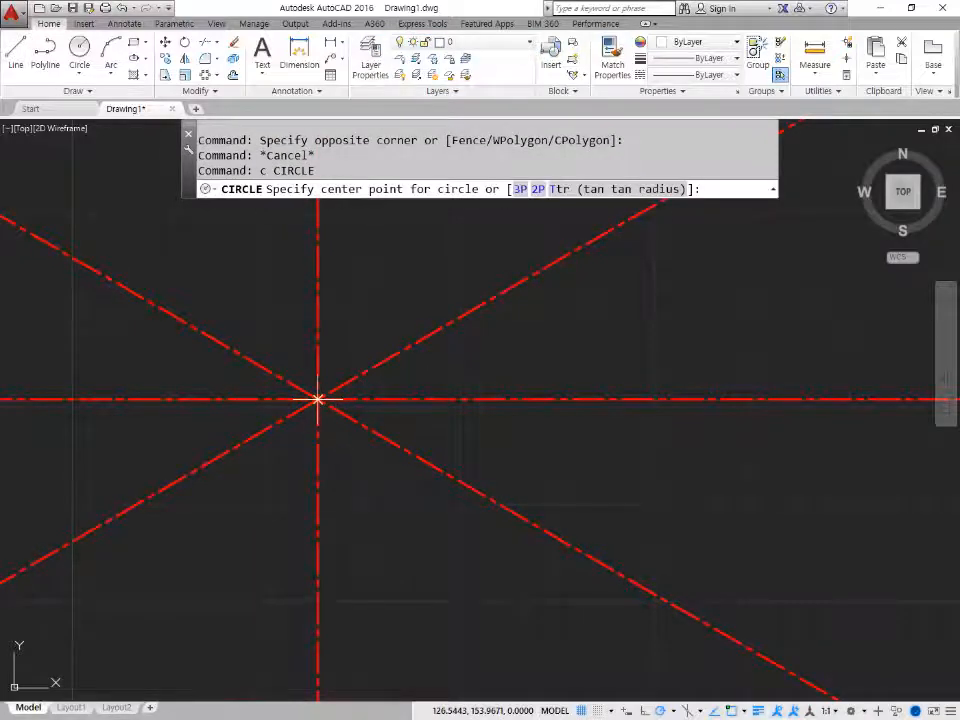
left_click(317, 399)
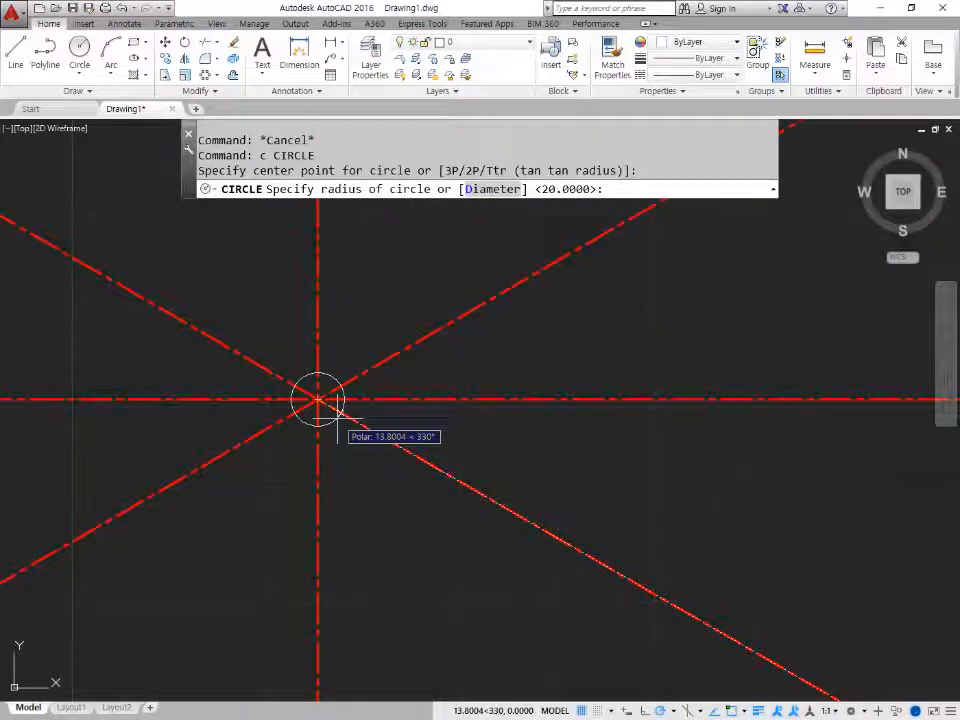
type("11")
key("Return")
scroll(305, 405, "up", 5)
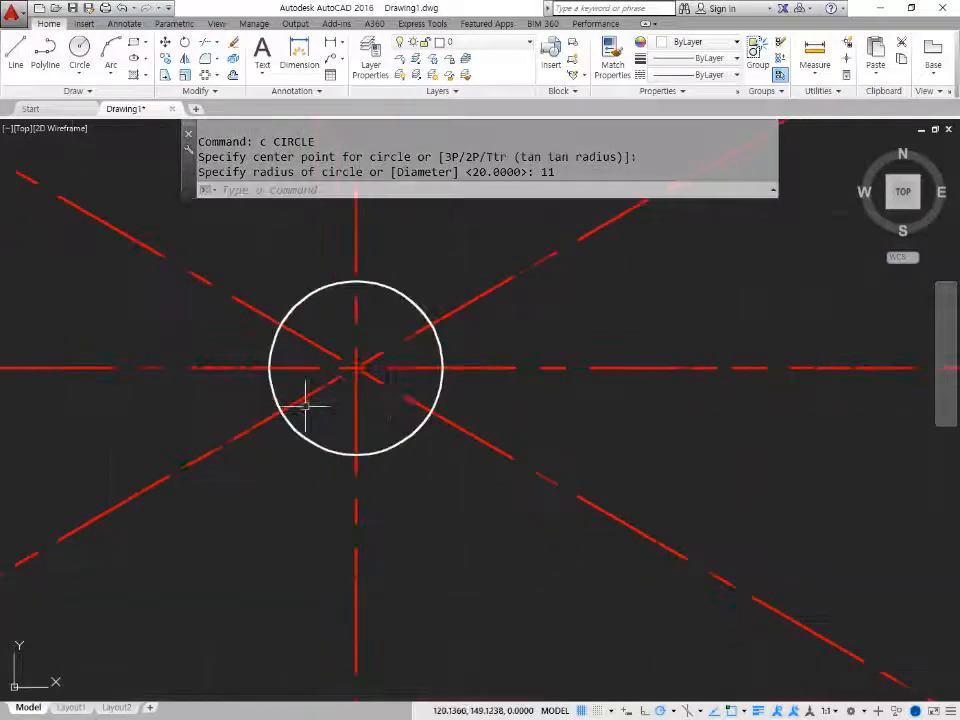
Draw a horizontal construction line through the bottom quadrant of the radius 11 circle.
type("xl")
key("Return")
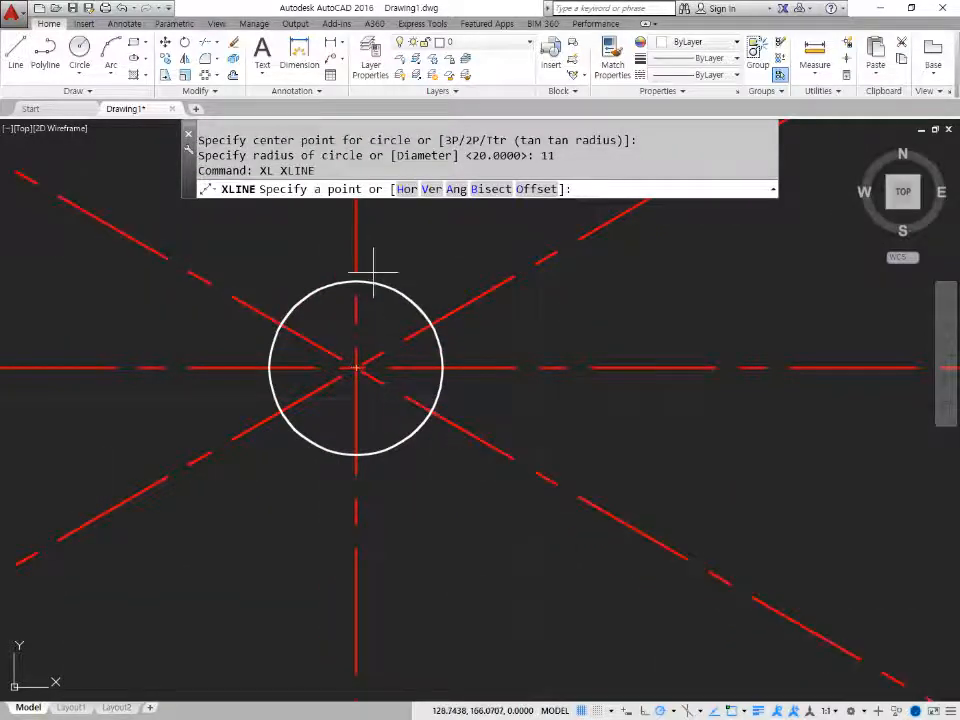
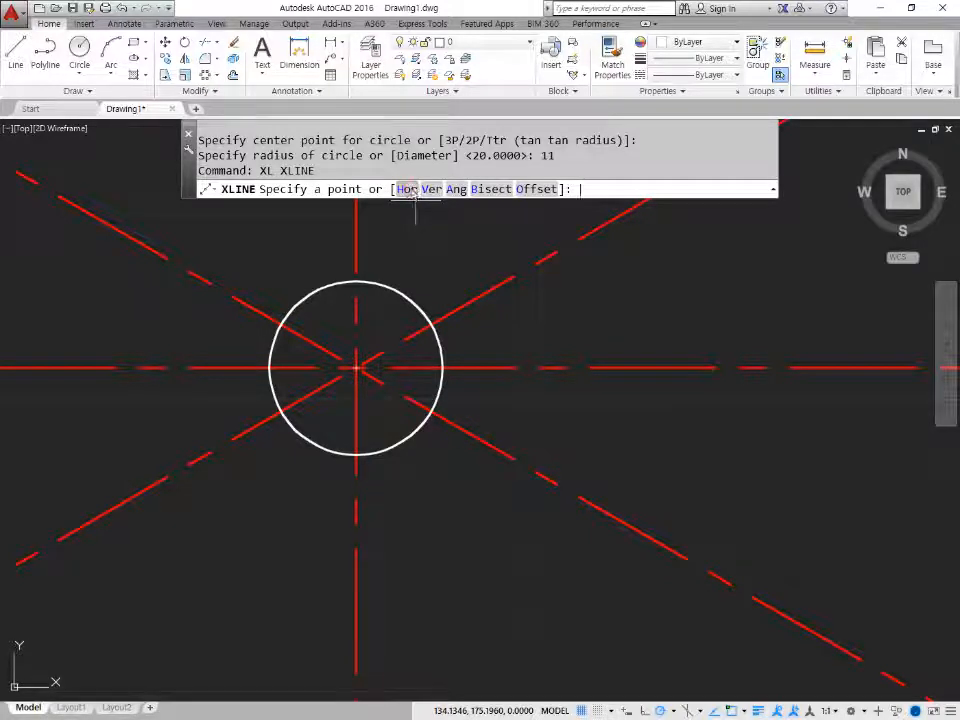
left_click(407, 189)
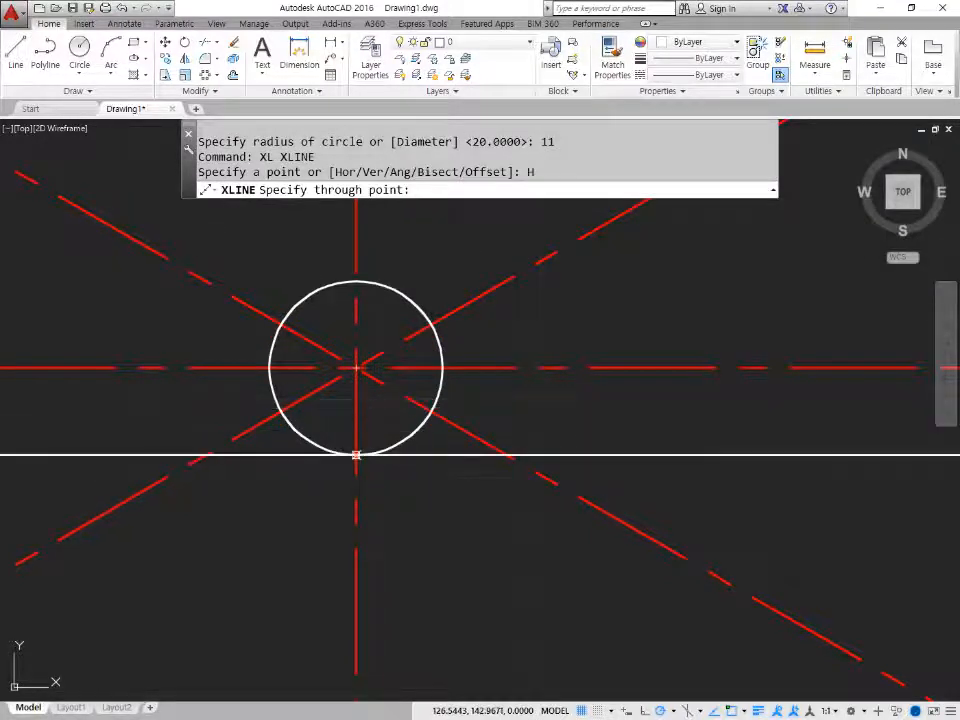
left_click(356, 455)
key("Return")
Offset the horizontal construction line at the circle's bottom upward by 26.
type("o")
key("Return")
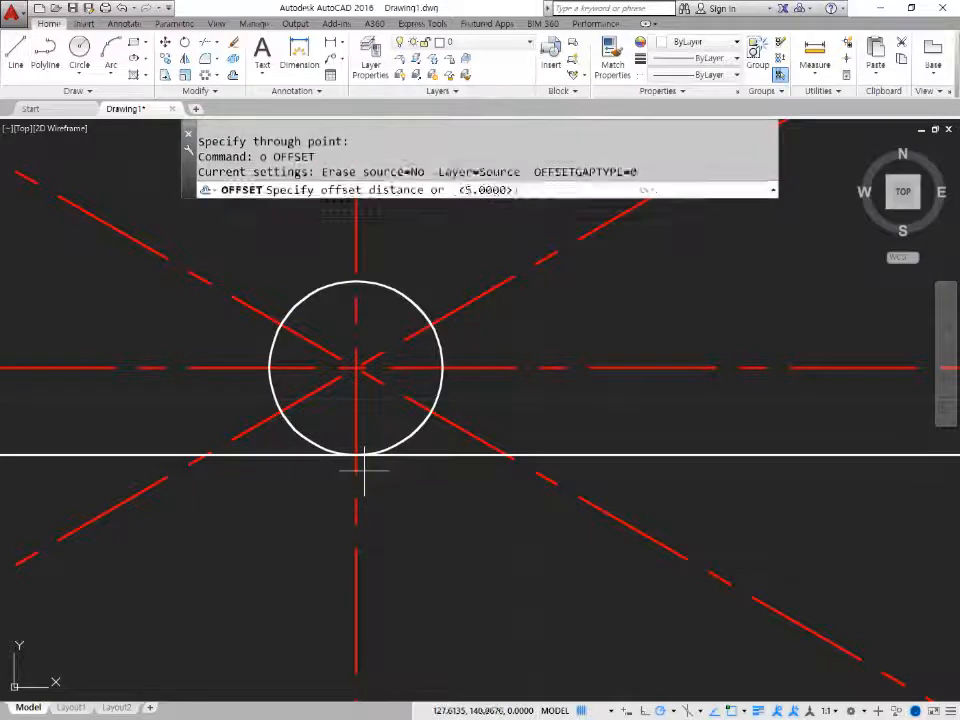
type("26")
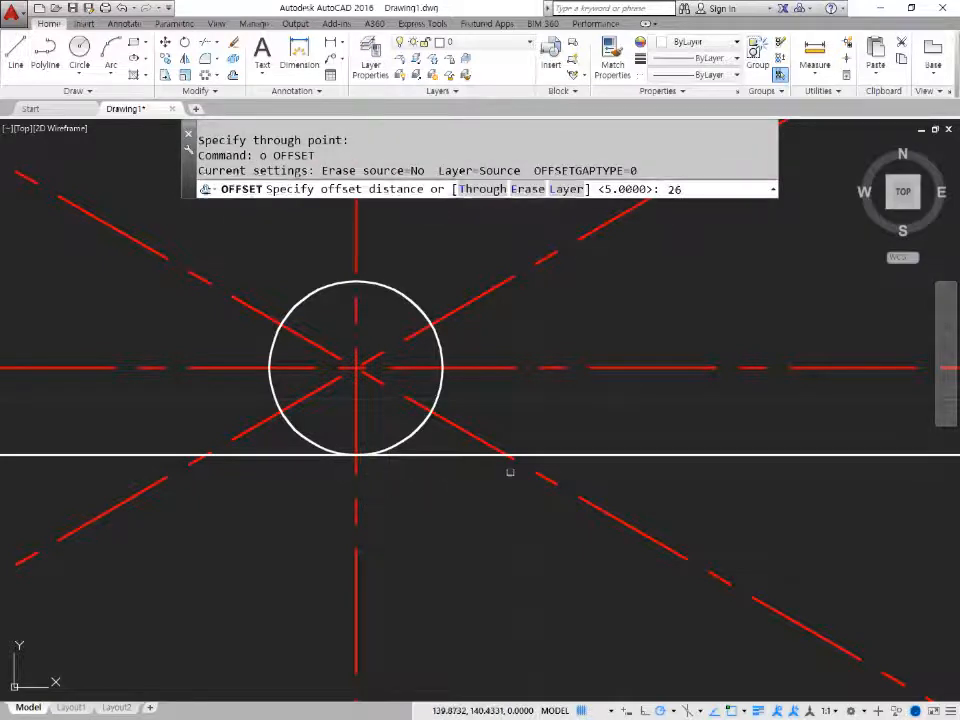
key("Return")
left_click(568, 456)
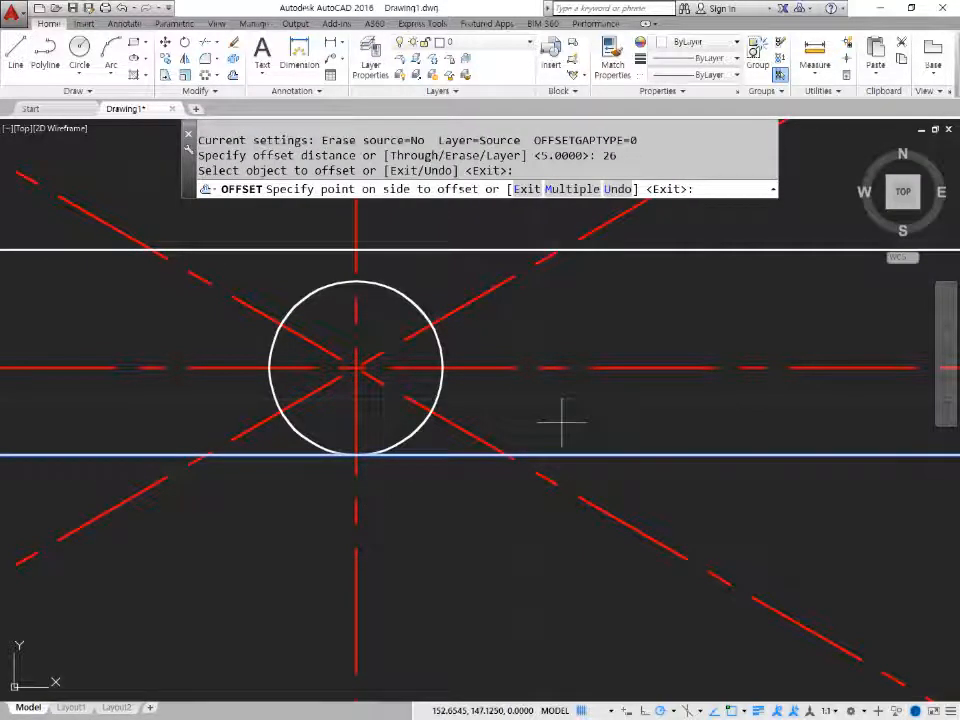
left_click(559, 402)
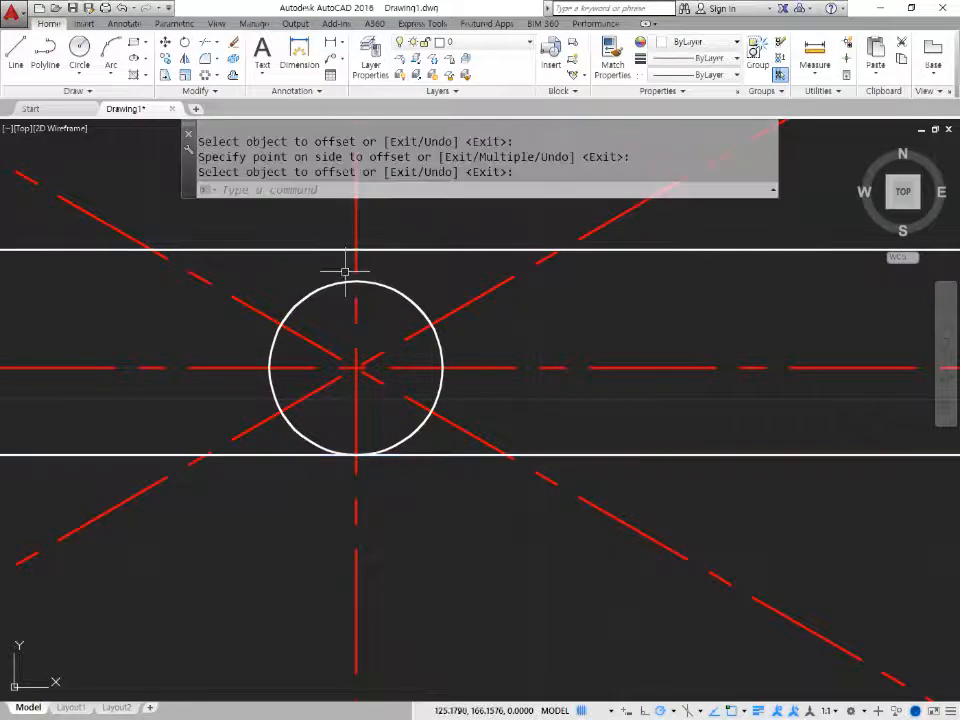
key("Return")
Offset the vertical centre line by 3 to both sides.
type("o")
key("Return")
type("3")
key("Return")
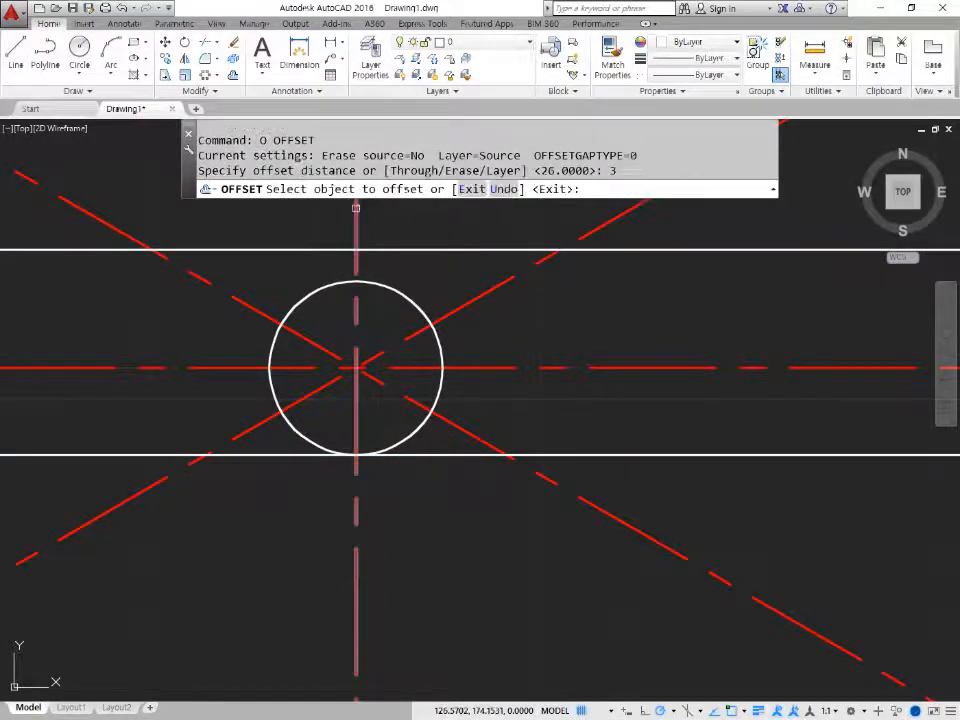
left_click(355, 240)
left_click(348, 212)
left_click(356, 215)
left_click(379, 218)
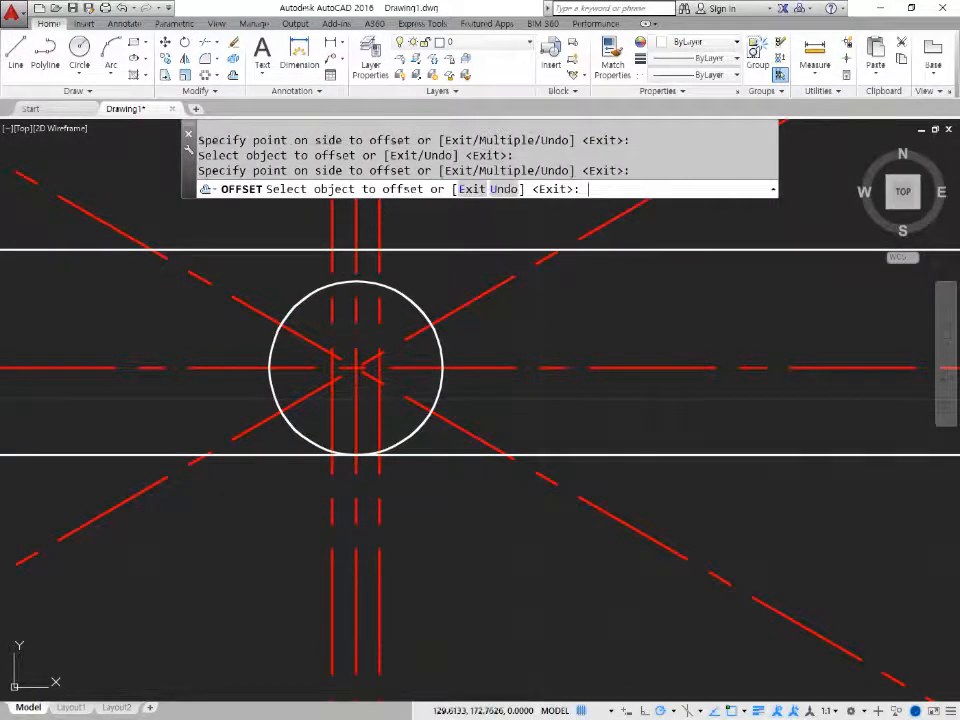
key("Return")
Match the properties of the upper horizontal construction line onto the two offset vertical lines.
type("ma")
key("Return")
left_click(394, 248)
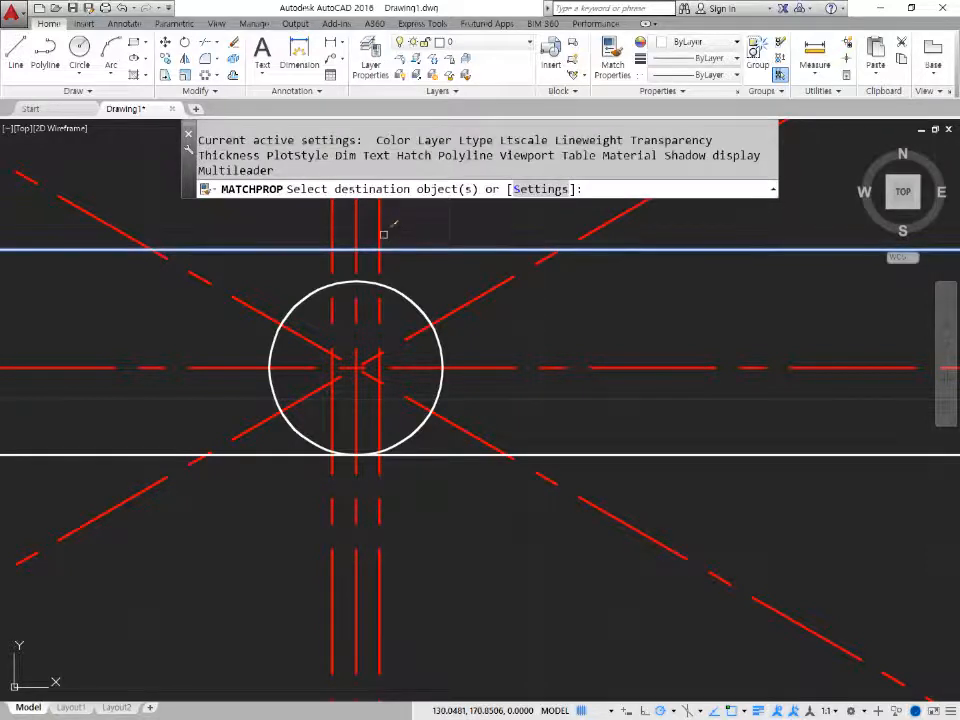
left_click(380, 229)
left_click(333, 224)
key("Return")
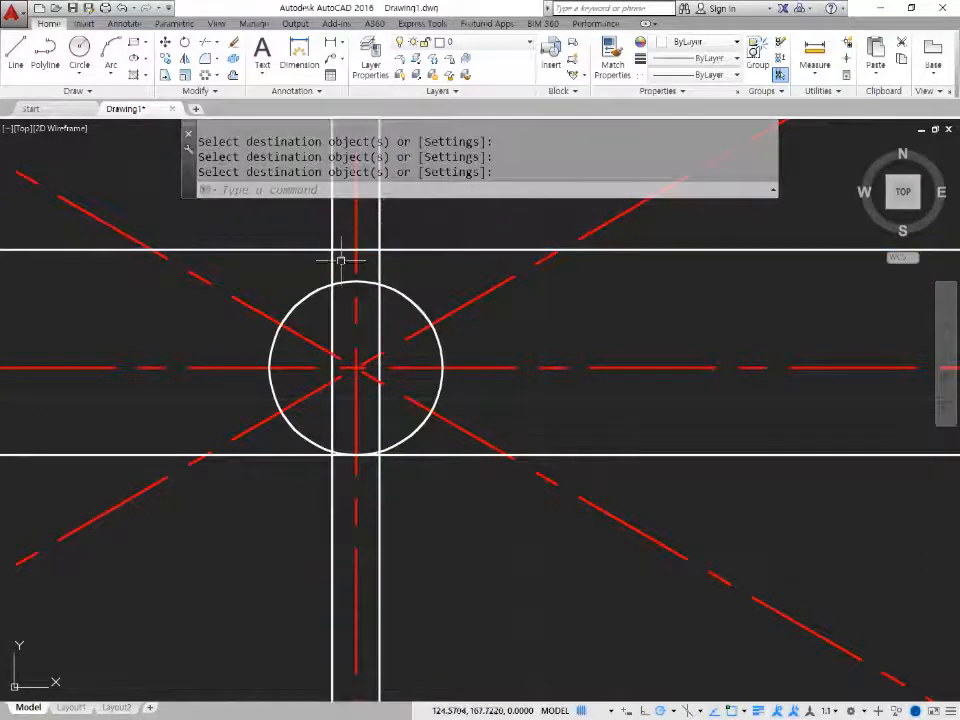
Trim the top of the radius 11 circle between the two offset vertical lines, using all objects as cutting edges.
type("tr")
key("Return")
key("Return")
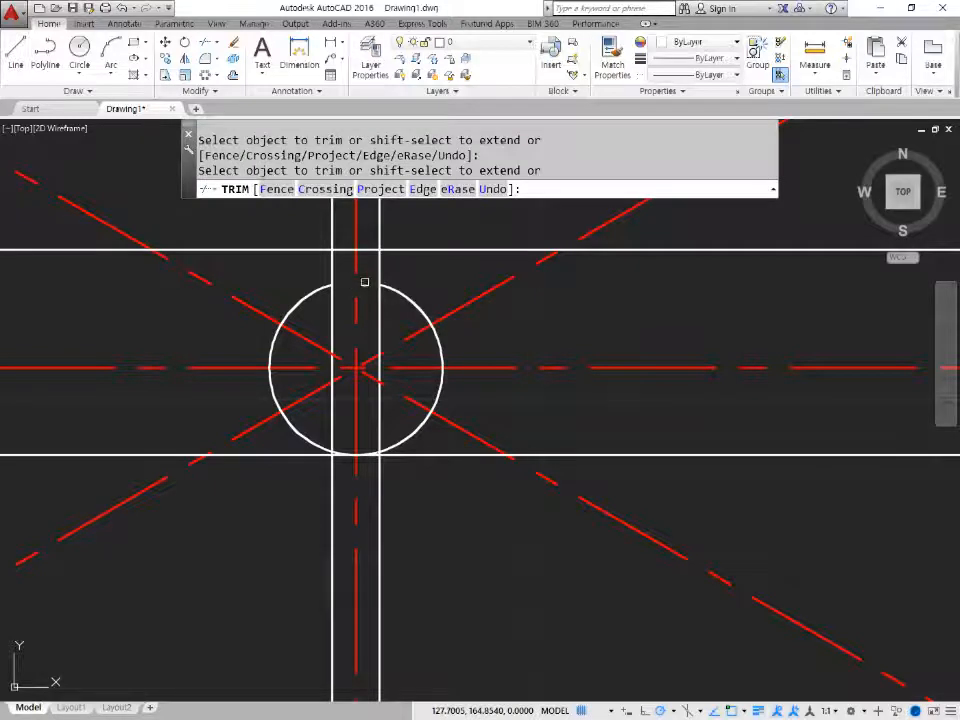
key("Return")
Fillet the left vertical line to the circle's upper left end with radius 0.
type("f")
key("Return")
left_click(332, 272)
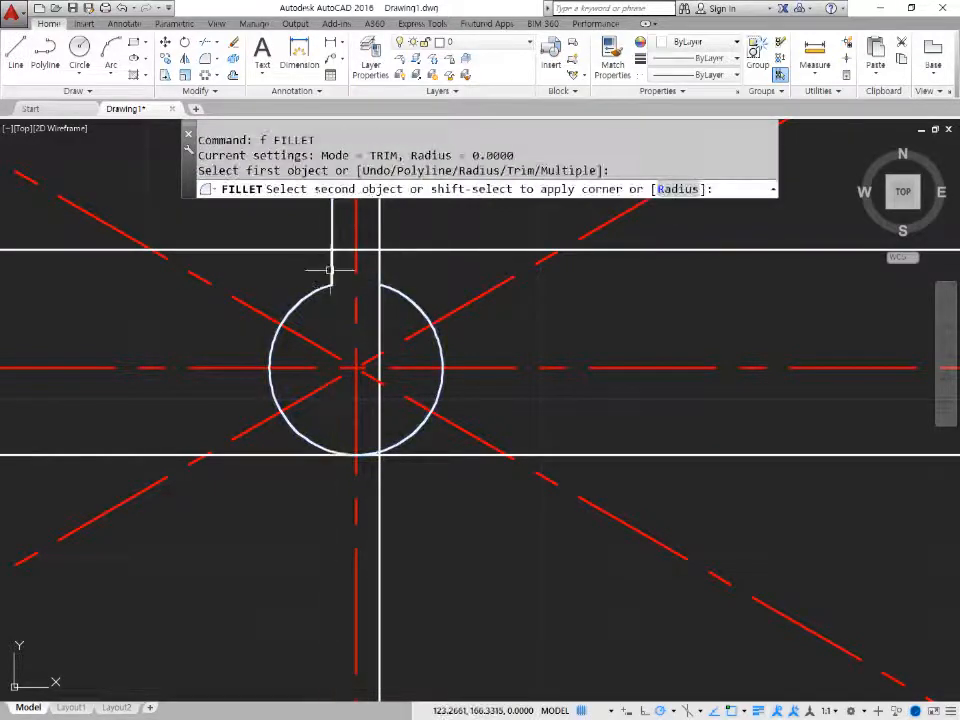
left_click(330, 269)
Fillet the keyway's two top corners and join its right side to the circle, using multiple mode with radius 0.
key("Return")
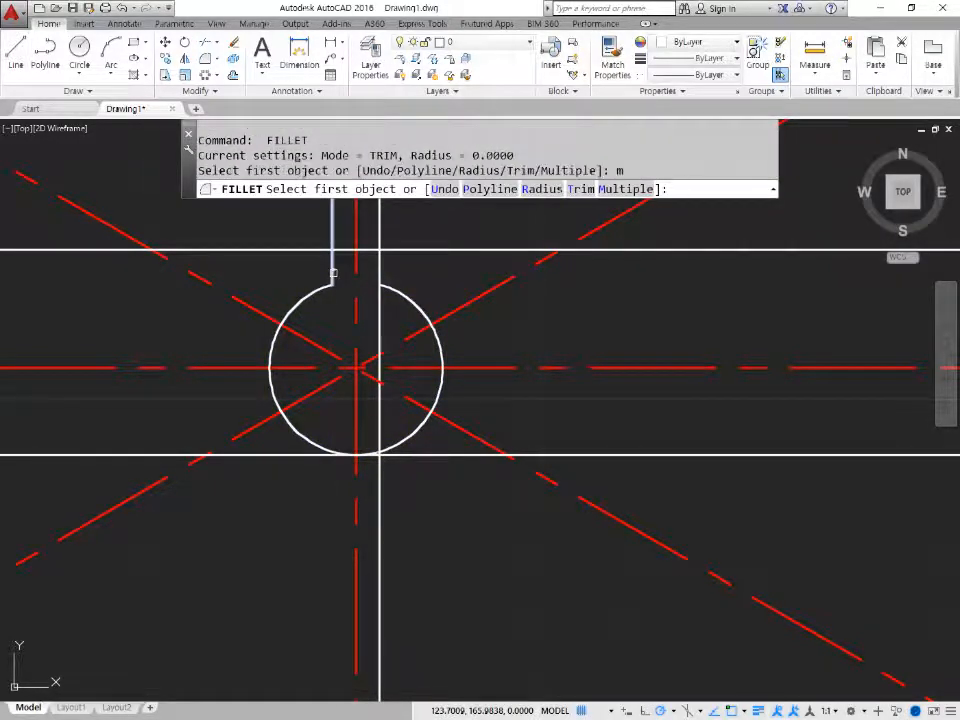
left_click(333, 272)
left_click(345, 251)
left_click(364, 250)
left_click(378, 264)
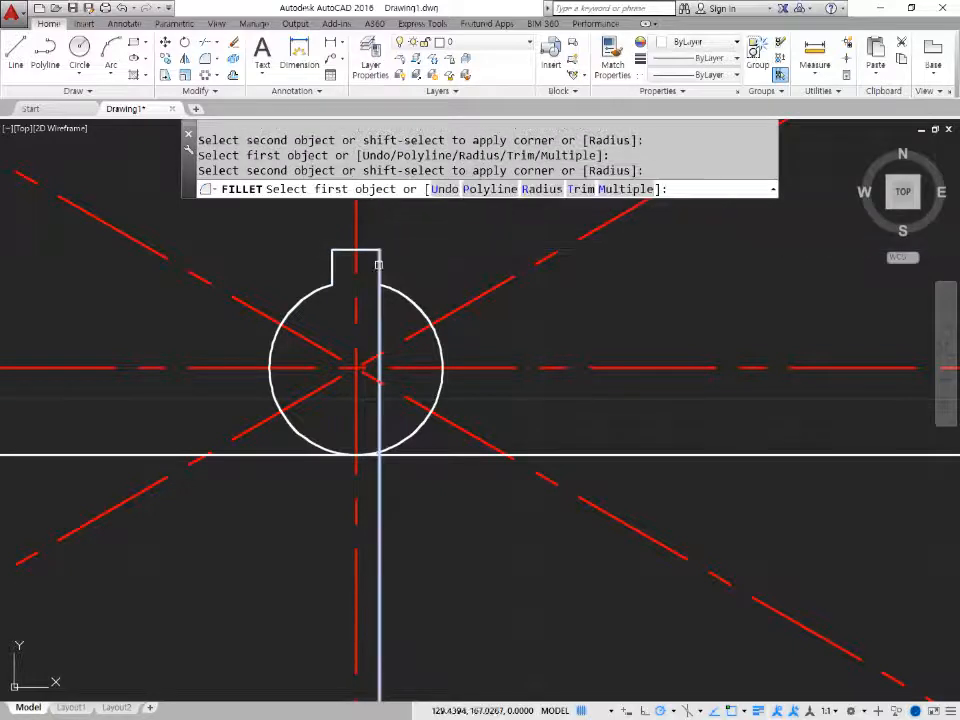
left_click(378, 264)
left_click(422, 435)
key("Return")
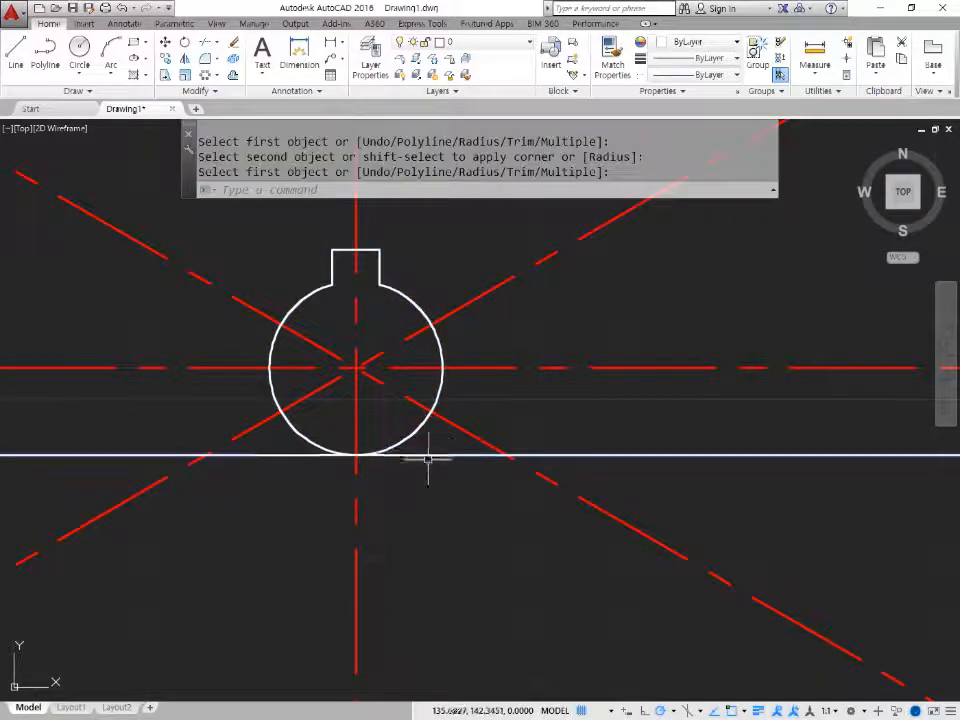
Erase the horizontal construction line touching the bottom of the circle.
left_click(428, 456)
type("e")
key("Return")
Draw a circle of radius 19.5 centred on the centre line intersection.
scroll(369, 429, "down", 2)
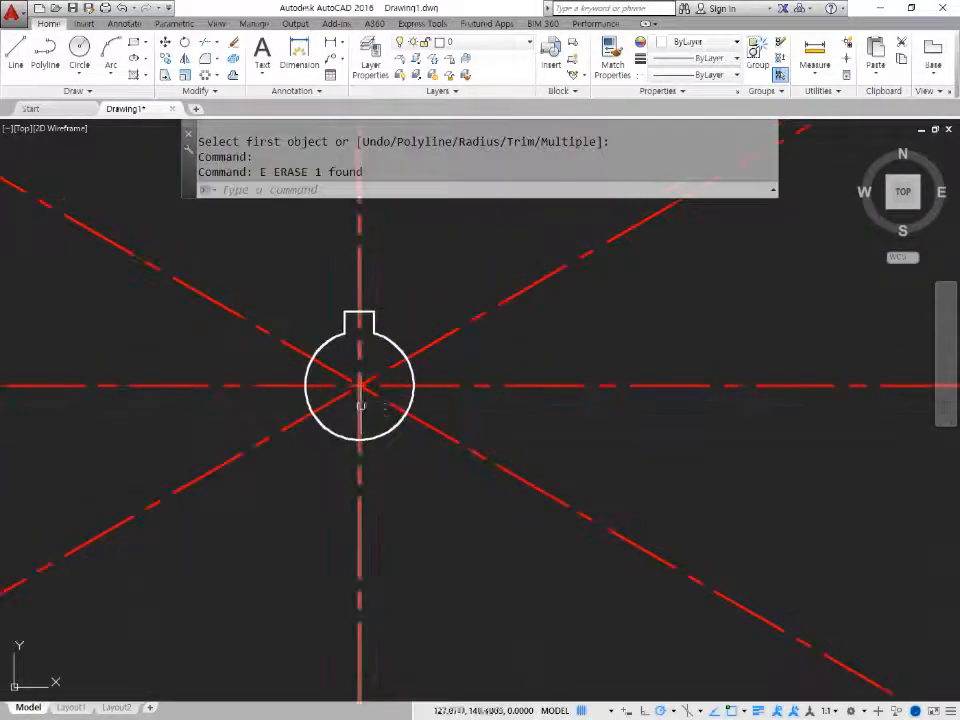
type("c")
key("Return")
left_click(360, 384)
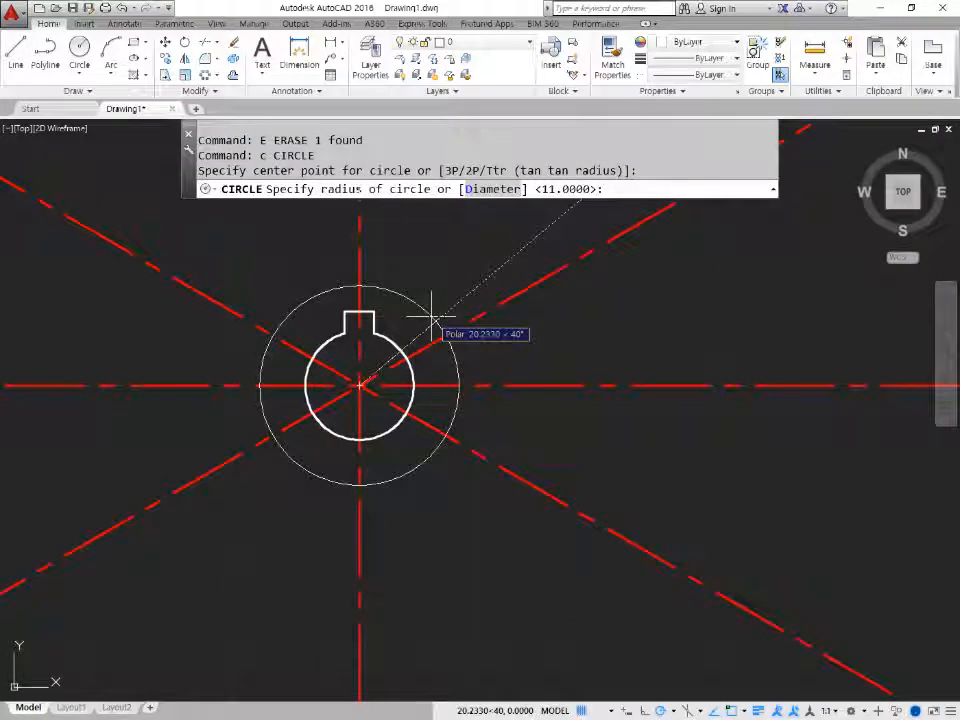
type("19.5")
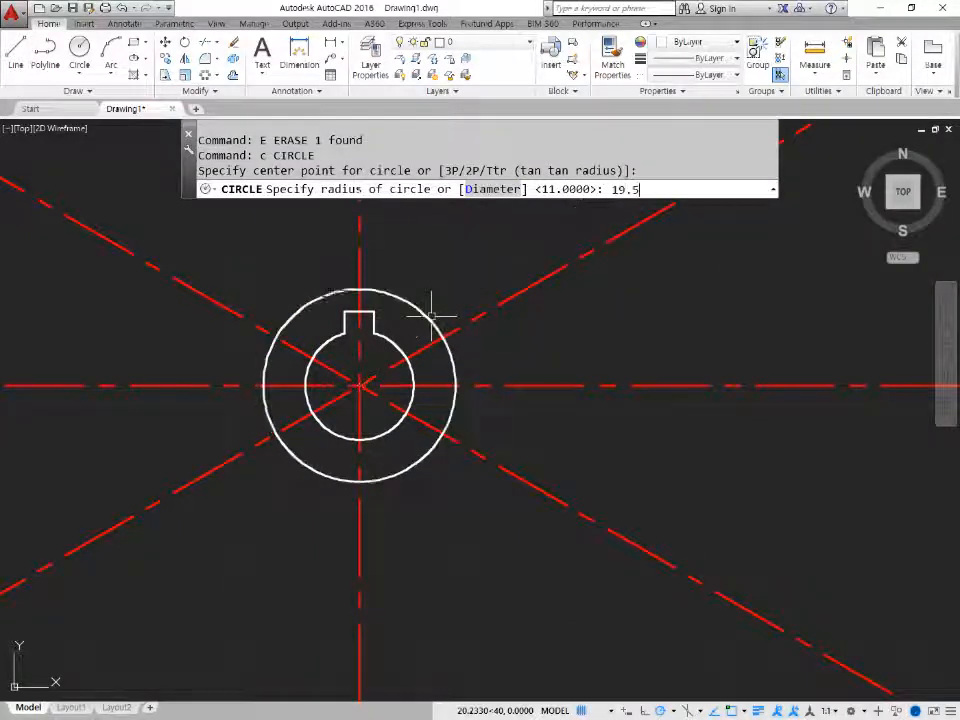
key("Return")
Draw a circle of radius 25 concentric with the keyway bore.
type("c")
key("Return")
left_click(360, 384)
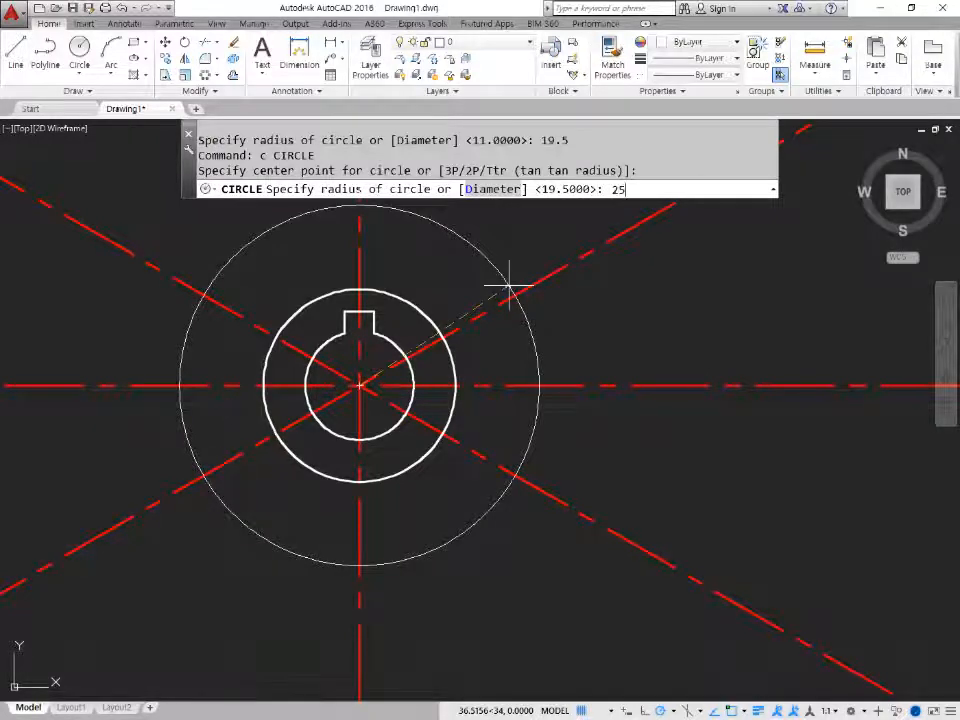
type("25")
key("Return")
scroll(336, 231, "up", 2)
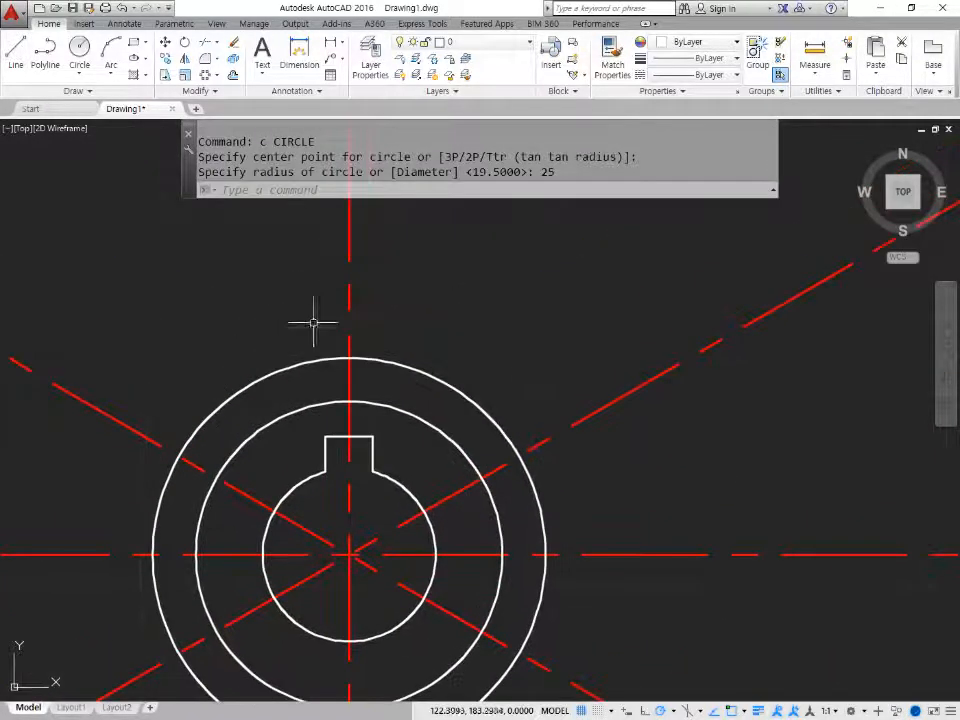
Draw a circle of diameter 7 centred where the vertical centre line crosses the top of the radius 25 circle.
type("c")
key("Return")
left_click(349, 358)
type("d")
key("Return")
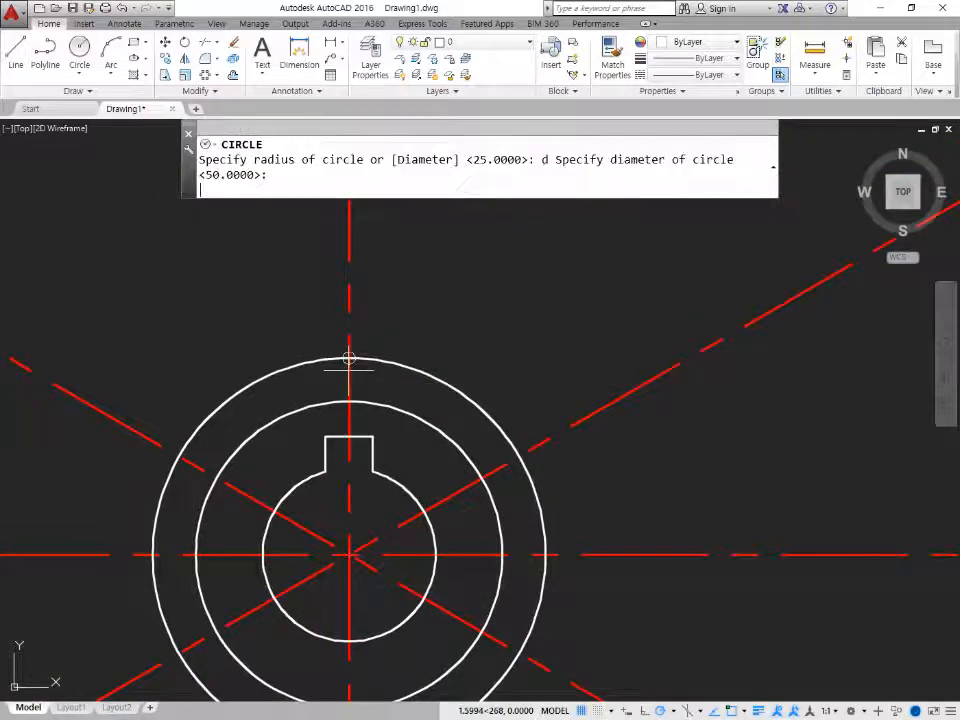
type("7")
key("Return")
Draw a circle of radius 3.5 centred where the upper-right diagonal centre line crosses the radius 25 circle.
key("Return")
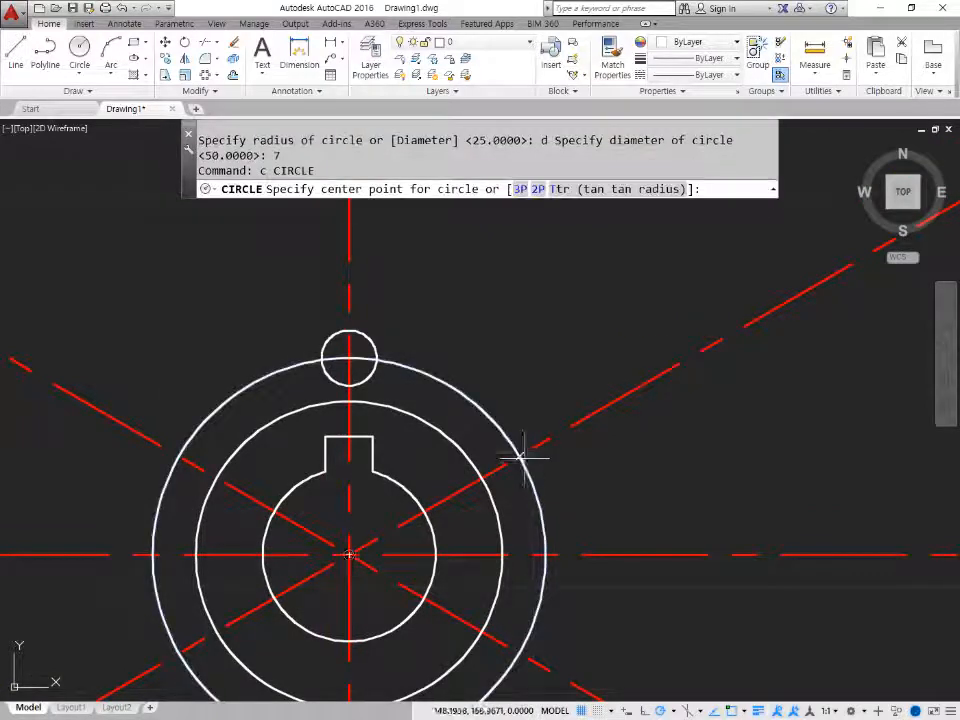
left_click(519, 457)
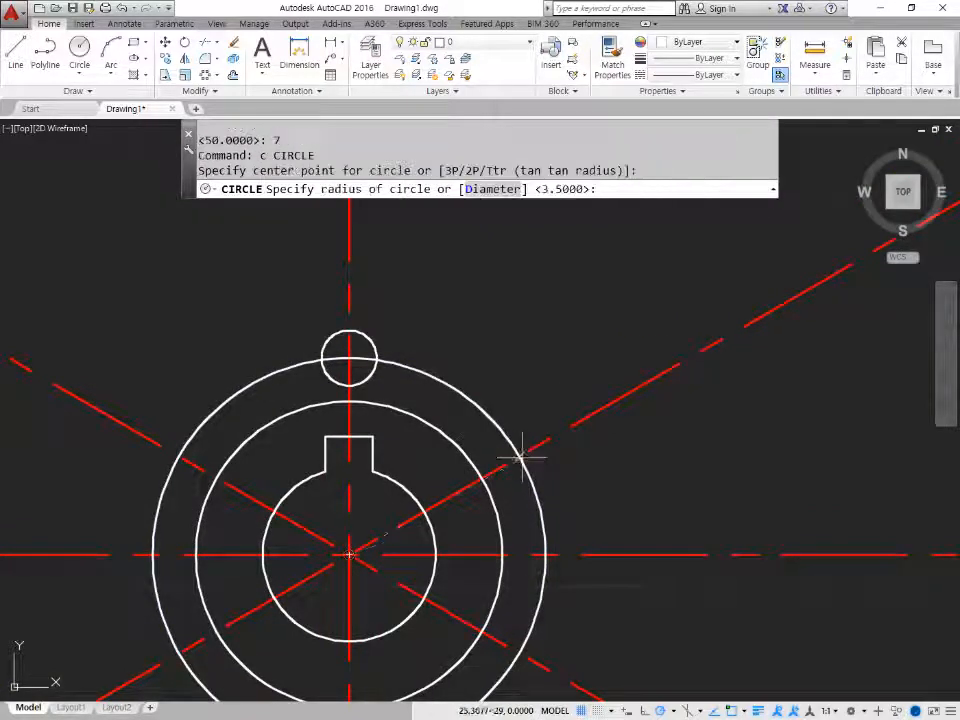
key("Escape")
type("c")
key("Return")
scroll(527, 485, "down", 4)
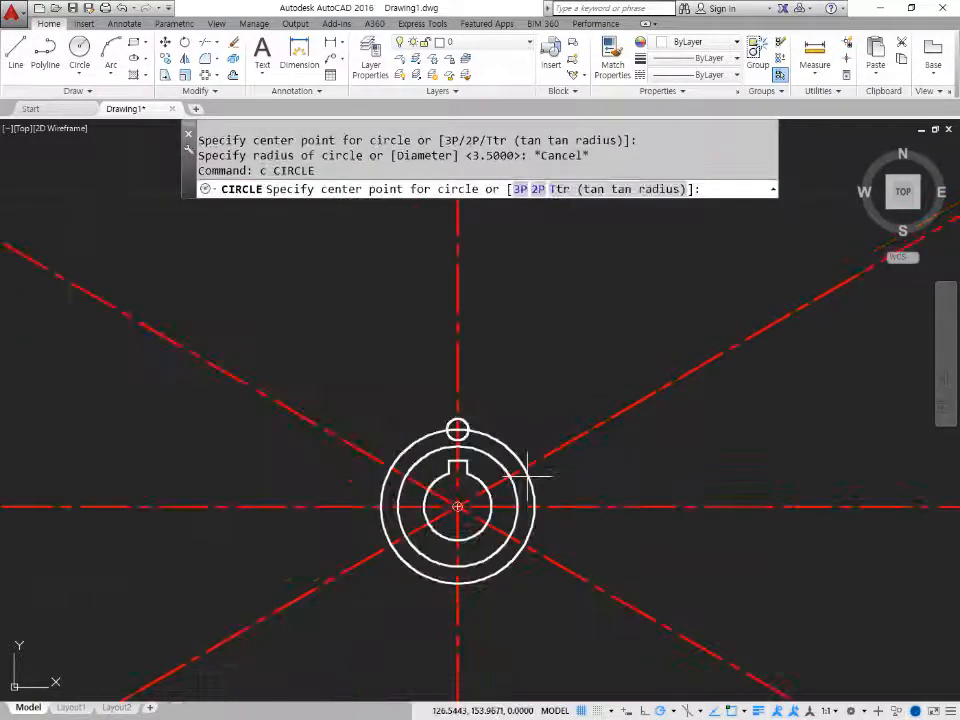
left_click(524, 466)
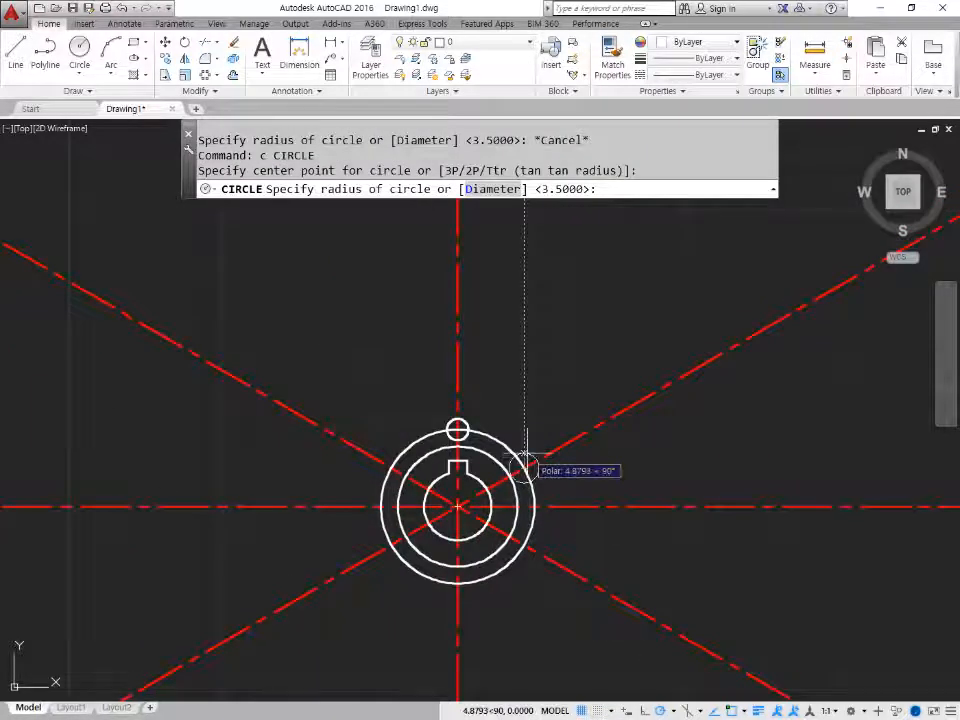
key("Return")
scroll(535, 435, "up", 2)
scroll(461, 407, "up", 2)
middle_click_drag(461, 407, 407, 381)
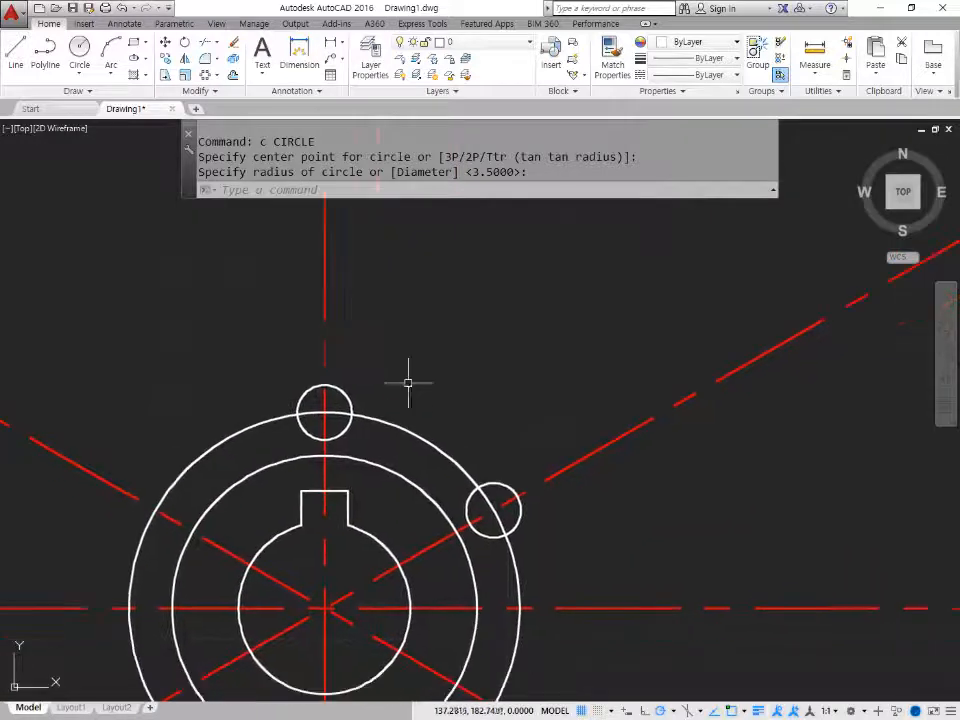
Offset the vertical centre line to its right and the upper-right diagonal centre line upward, each by 7/2.
scroll(407, 381, "down", 2)
type("O")
key("Return")
type("7")
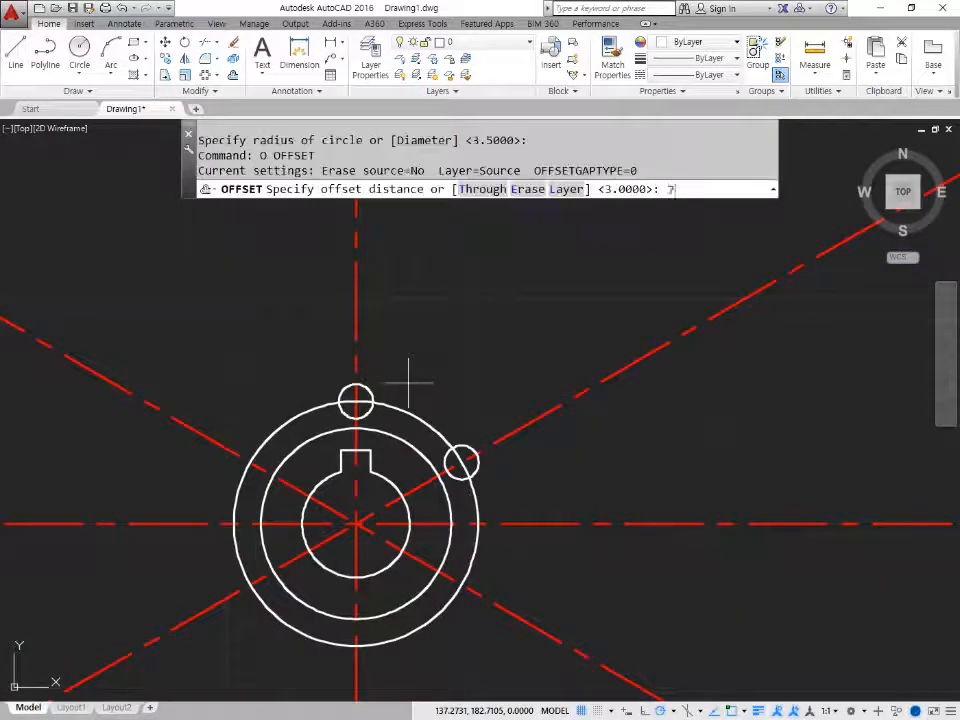
type("/2")
key("Return")
left_click(353, 298)
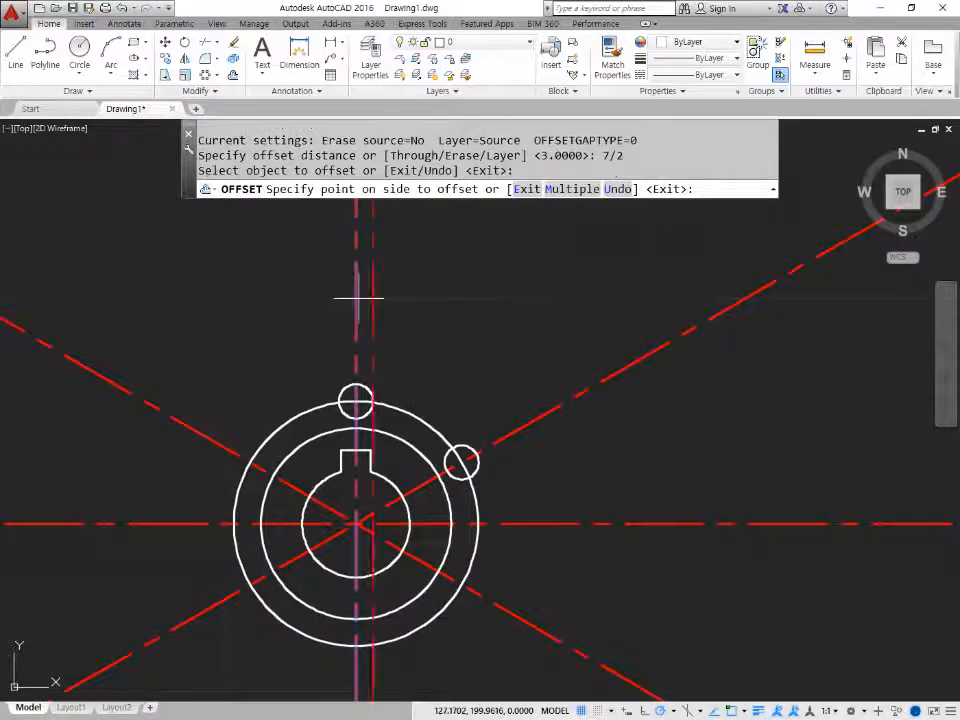
left_click(513, 400)
left_click(517, 418)
left_click(510, 412)
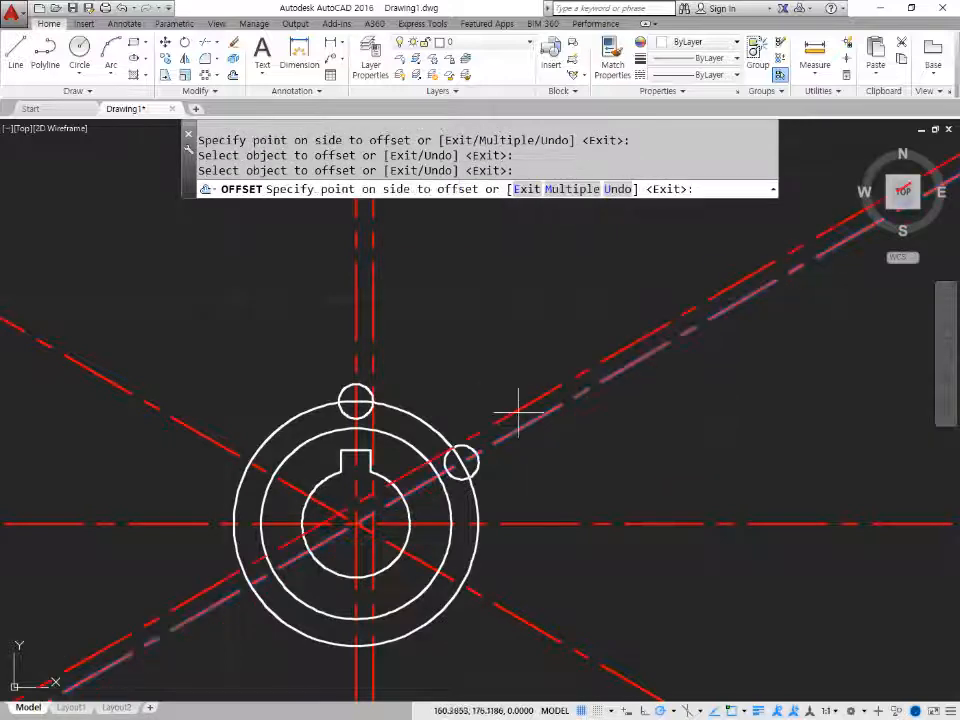
left_click(497, 381)
key("Return")
Trim away the lower half of the small circle on the diagonal, using the diagonal centre line as cutting edge.
scroll(488, 457, "up", 2)
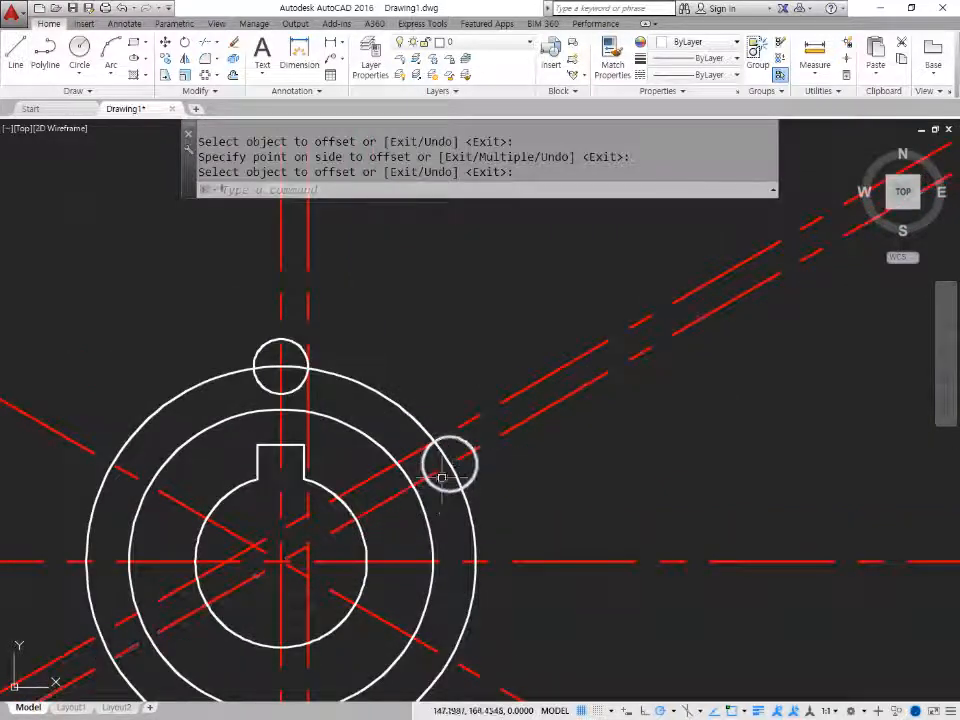
type("tr")
key("Return")
left_click(467, 463)
key("Return")
left_click(474, 468)
left_click(472, 441)
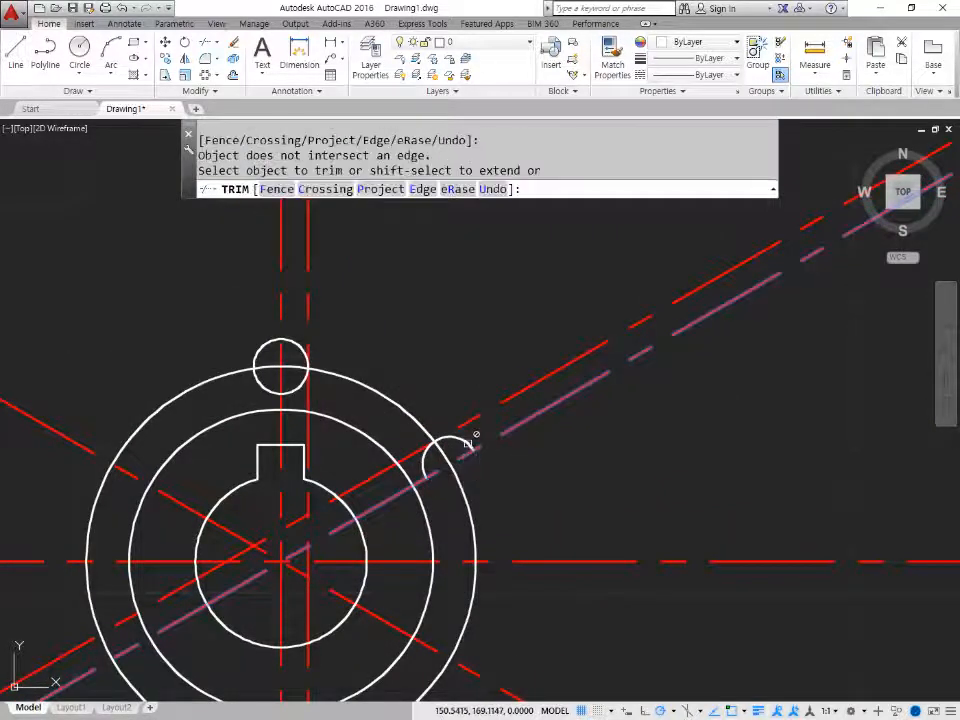
key("Return")
Trim away the left half of the small top circle, using the vertical centre line as cutting edge.
type("tr")
key("Return")
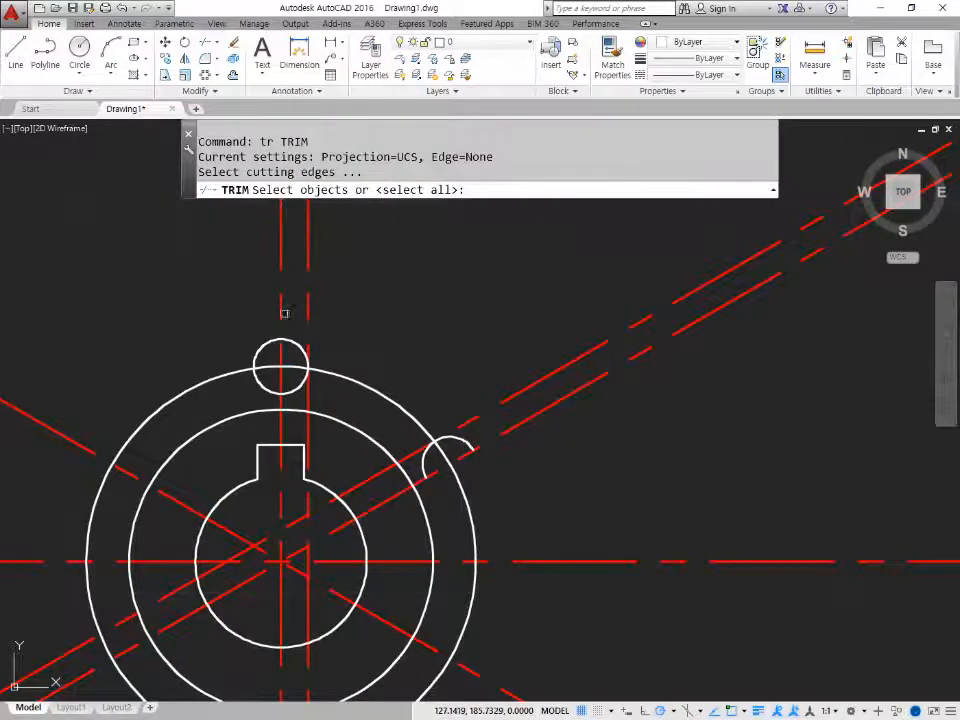
left_click(281, 330)
key("Return")
left_click(271, 338)
key("Return")
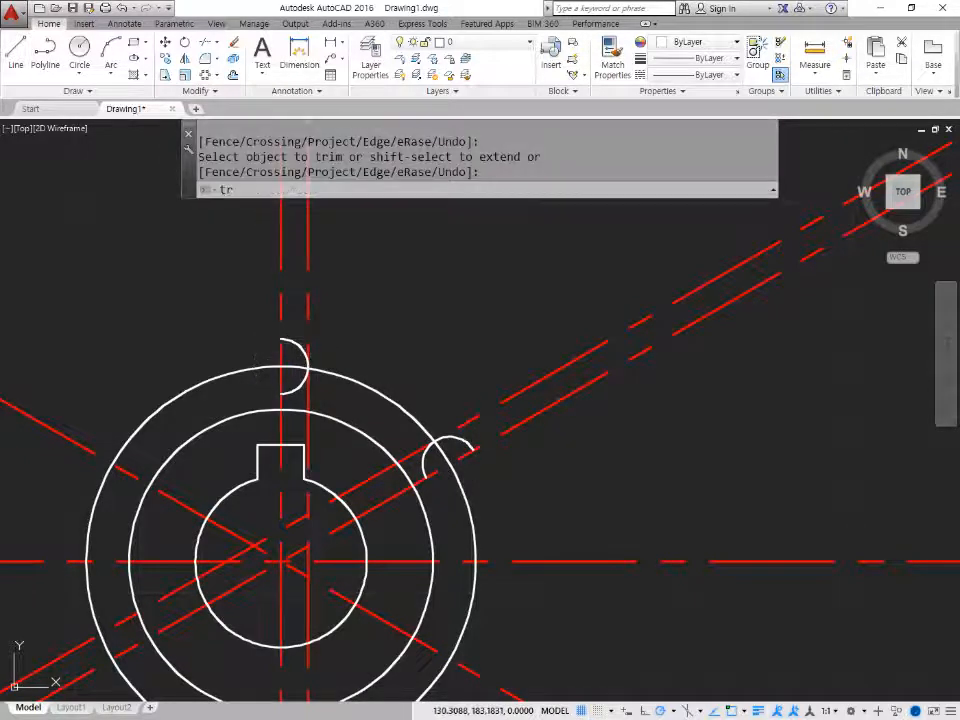
type("tr")
key("Return")
left_click(309, 320)
left_click(465, 442)
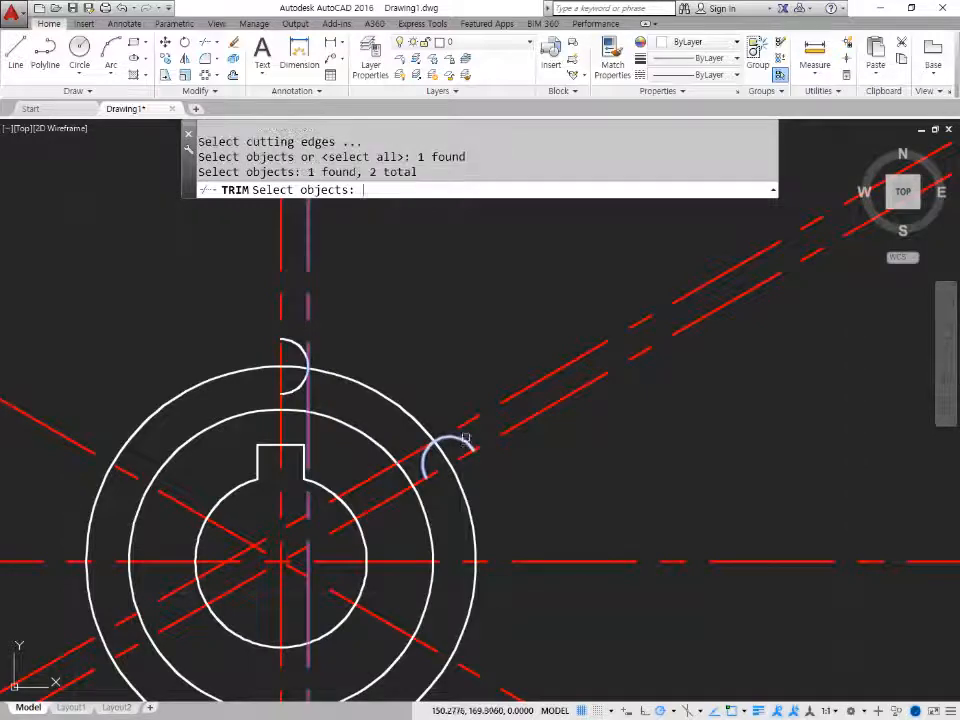
key("Return")
left_click(465, 428)
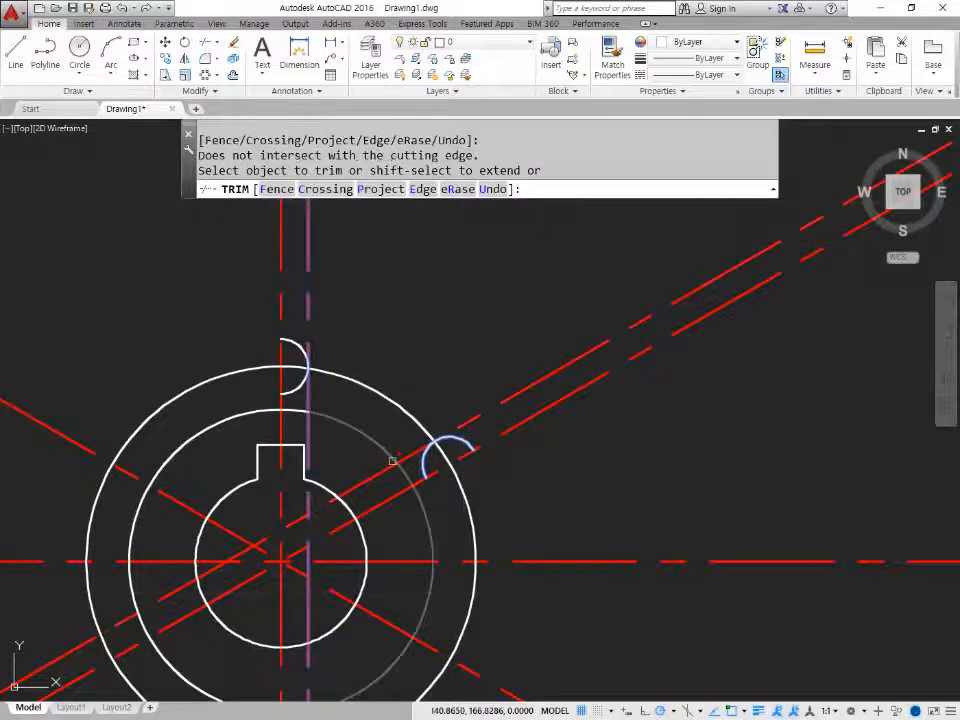
key("Escape")
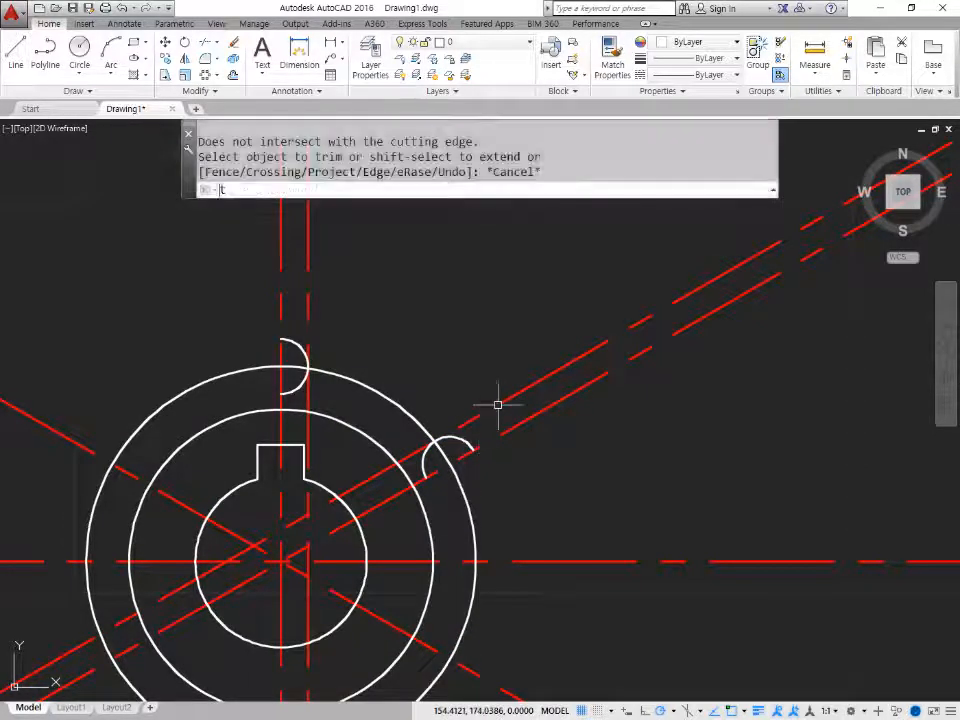
Trim the outer quarter off both small half circles, using the two offset centre lines as cutting edges.
key("Return")
left_click(501, 400)
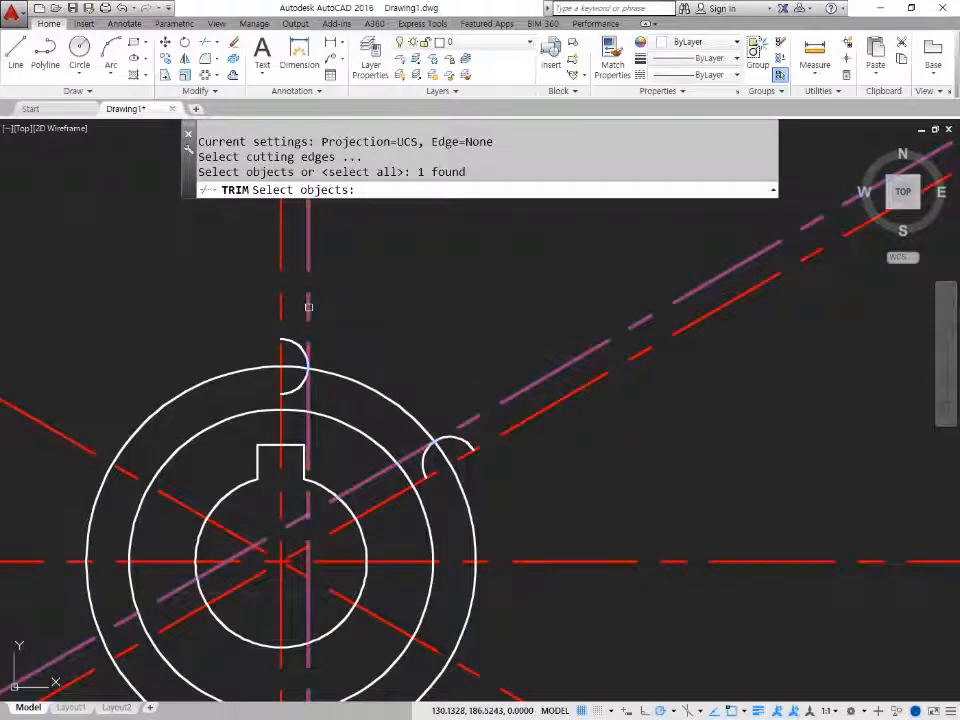
left_click(309, 307)
key("Return")
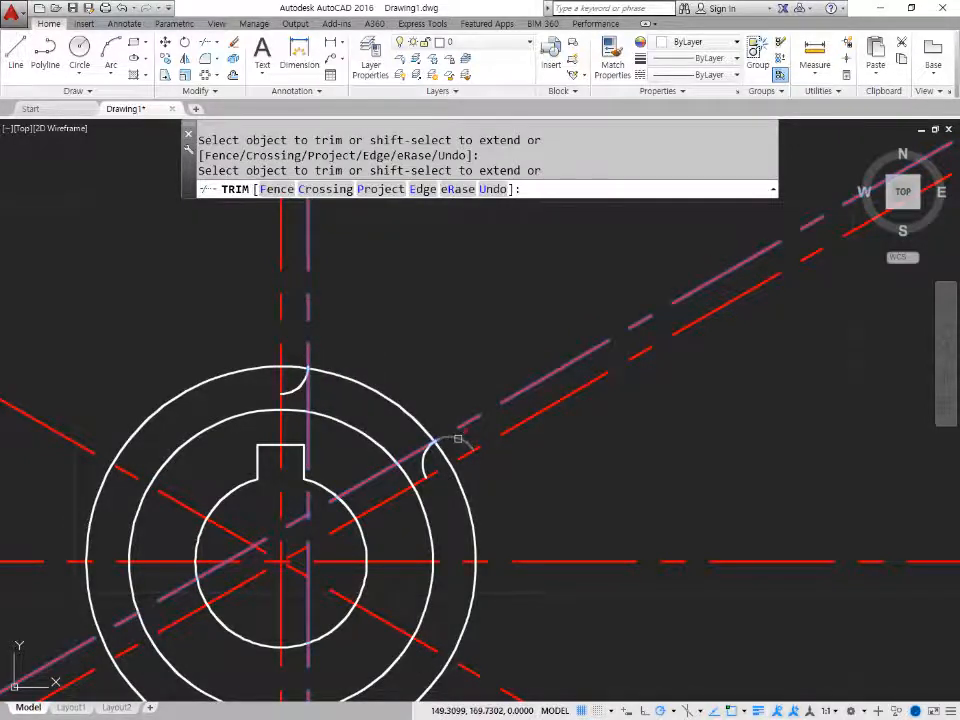
key("Return")
Match the white arc's properties onto the two offset lines.
type("ma")
key("Return")
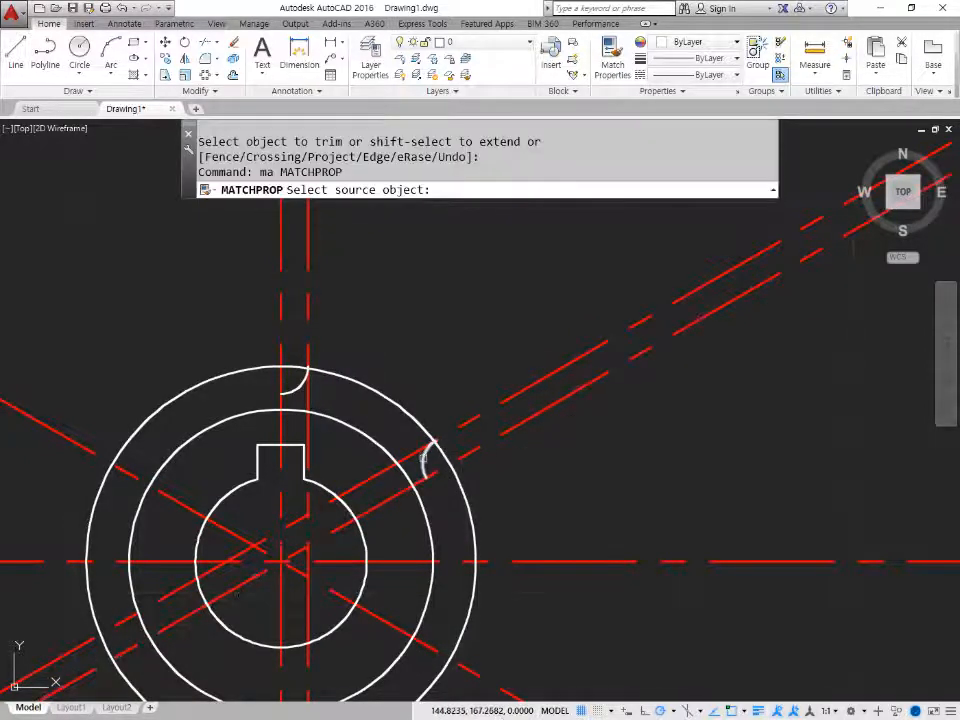
left_click(426, 456)
left_click(452, 430)
left_click(308, 302)
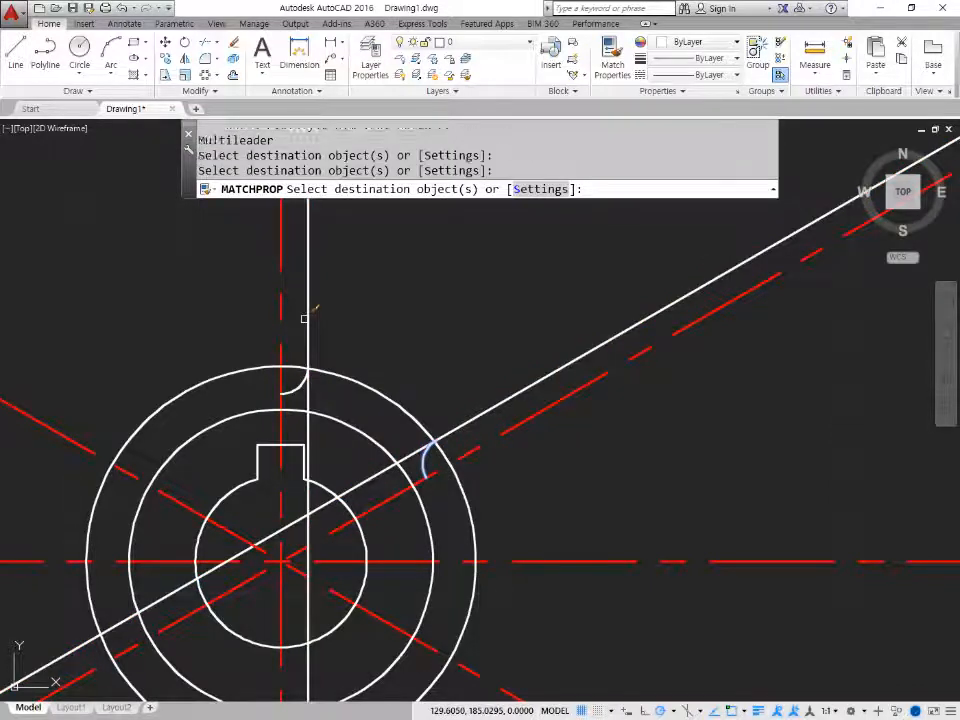
key("Return")
Trim the inner portions of both offset lines back to the ends of the small arcs.
type("tr")
key("Return")
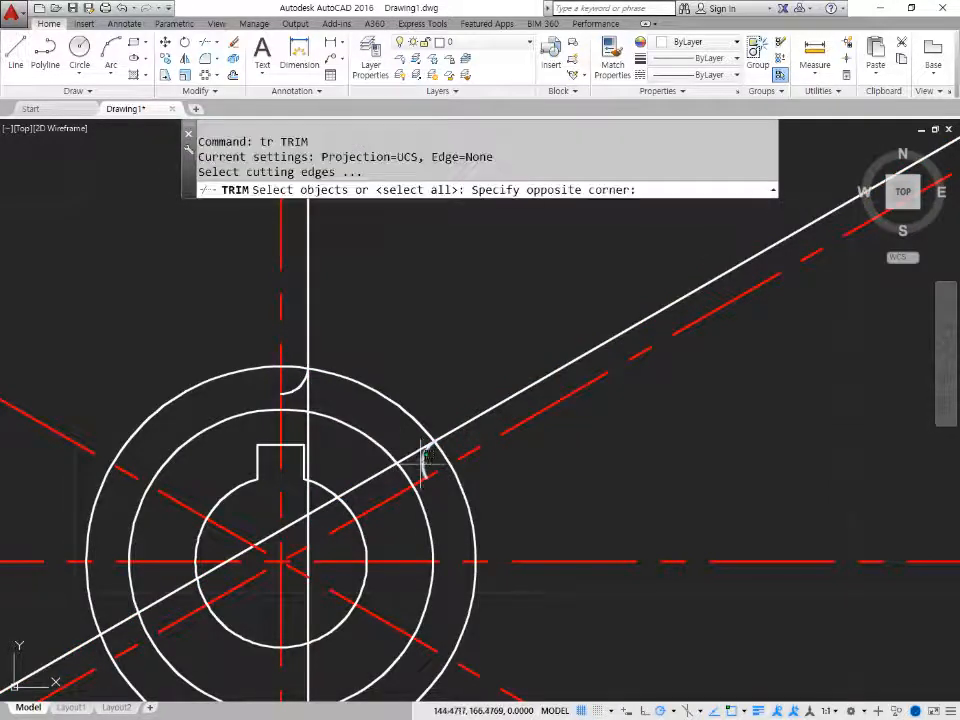
left_click(426, 456)
left_click(306, 386)
key("Return")
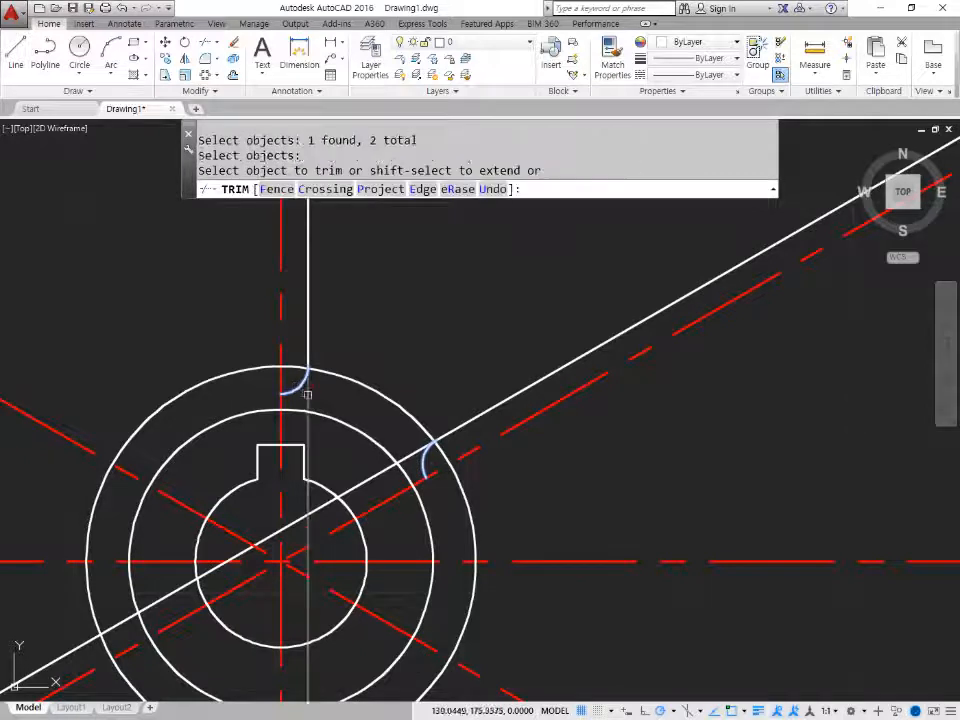
left_click(307, 394)
left_click(413, 452)
left_click(393, 452)
key("Return")
scroll(336, 439, "down", 2)
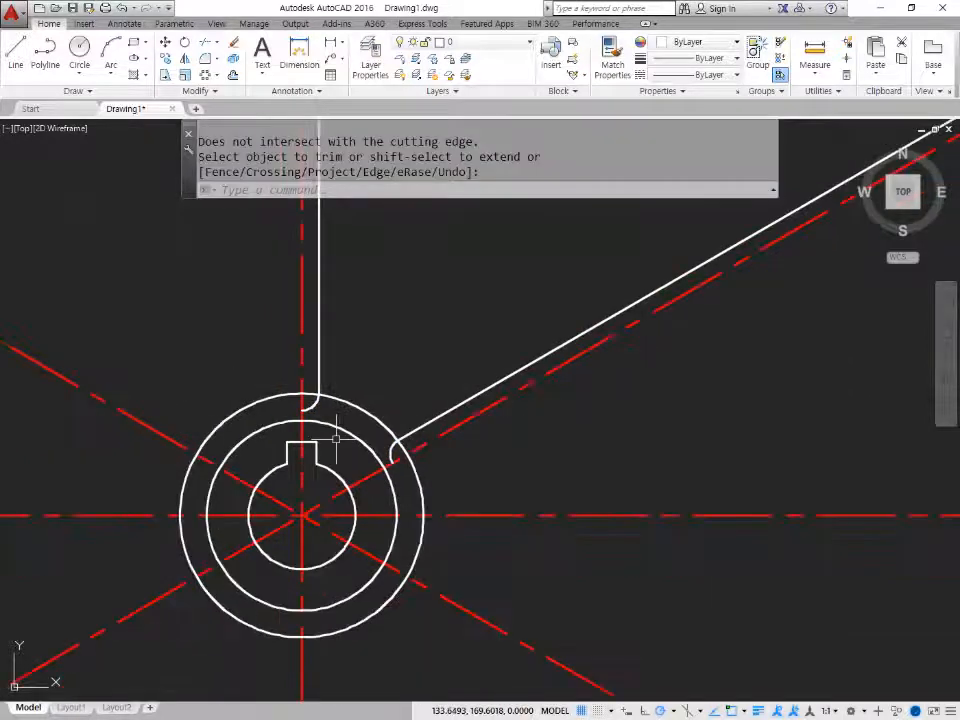
Match the horizontal centre line's properties onto the radius 25 circle.
type("ma")
key("Return")
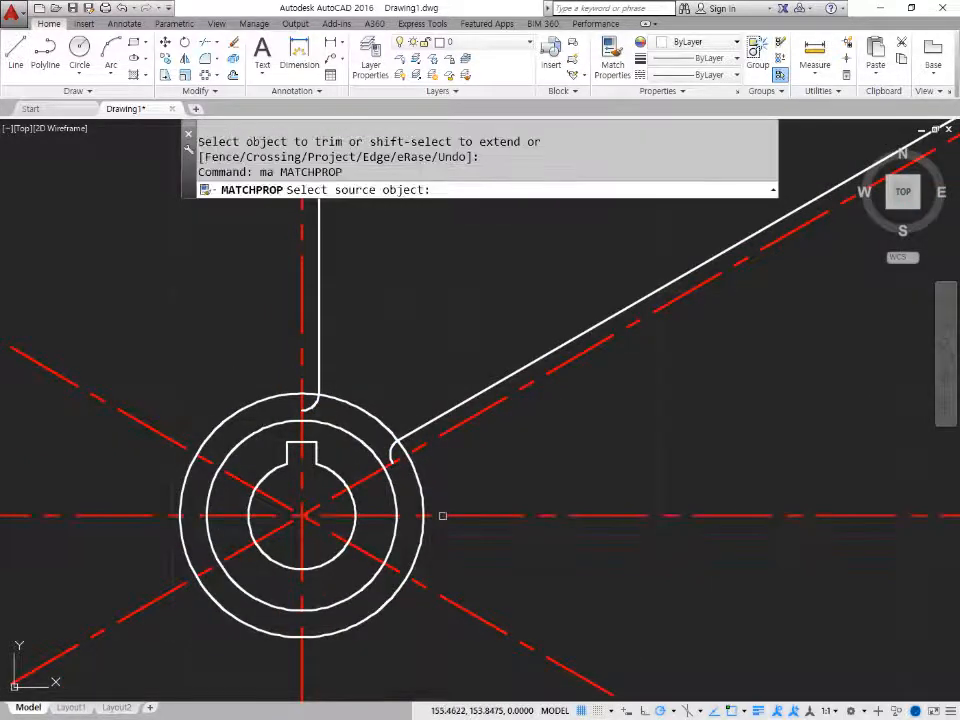
left_click(443, 515)
left_click(422, 497)
key("Return")
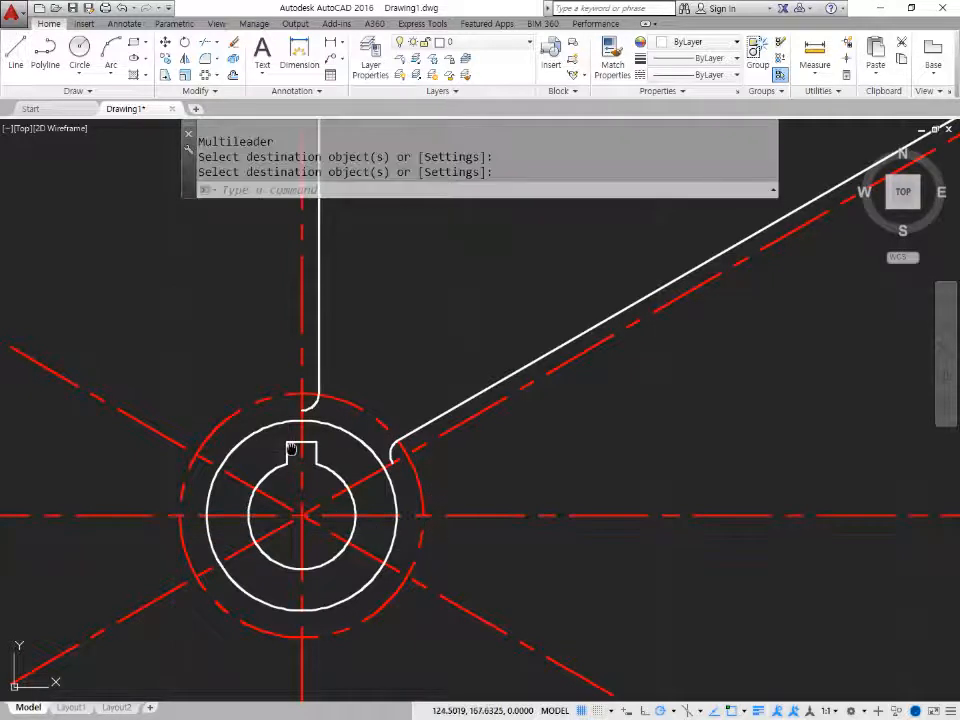
Draw a circle of diameter 95 centred on the centre line intersection.
middle_click_drag(291, 449, 291, 474)
type("c")
key("Return")
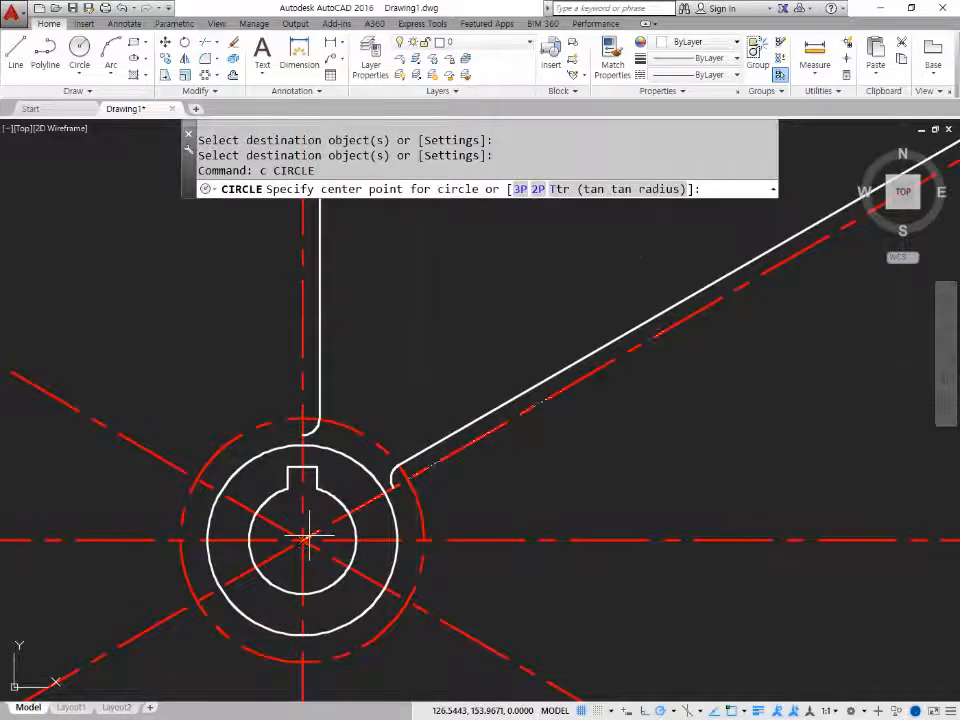
left_click(304, 540)
type("d")
key("Return")
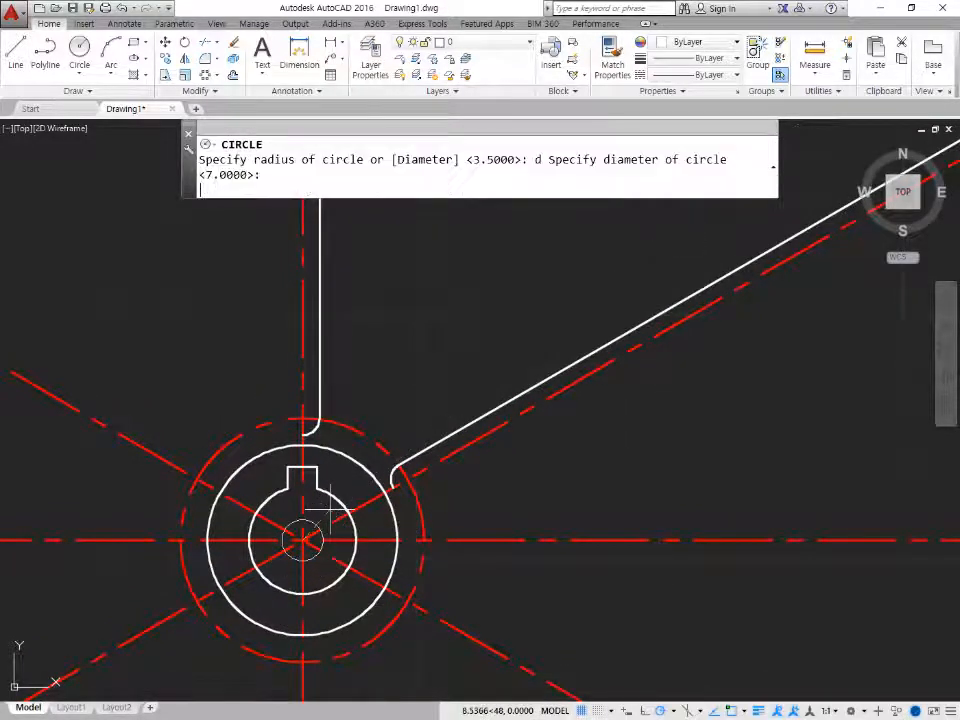
type("95")
key("Return")
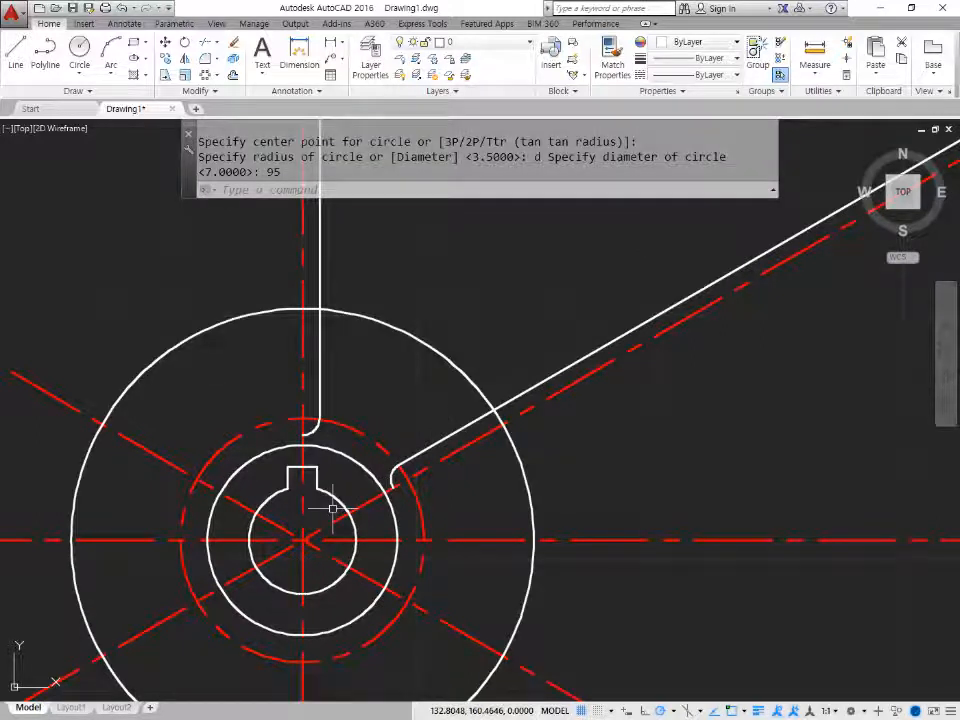
Offset the white vertical line to its right and the white diagonal line upward, each by 5.
type("o")
key("Return")
type("5")
key("Return")
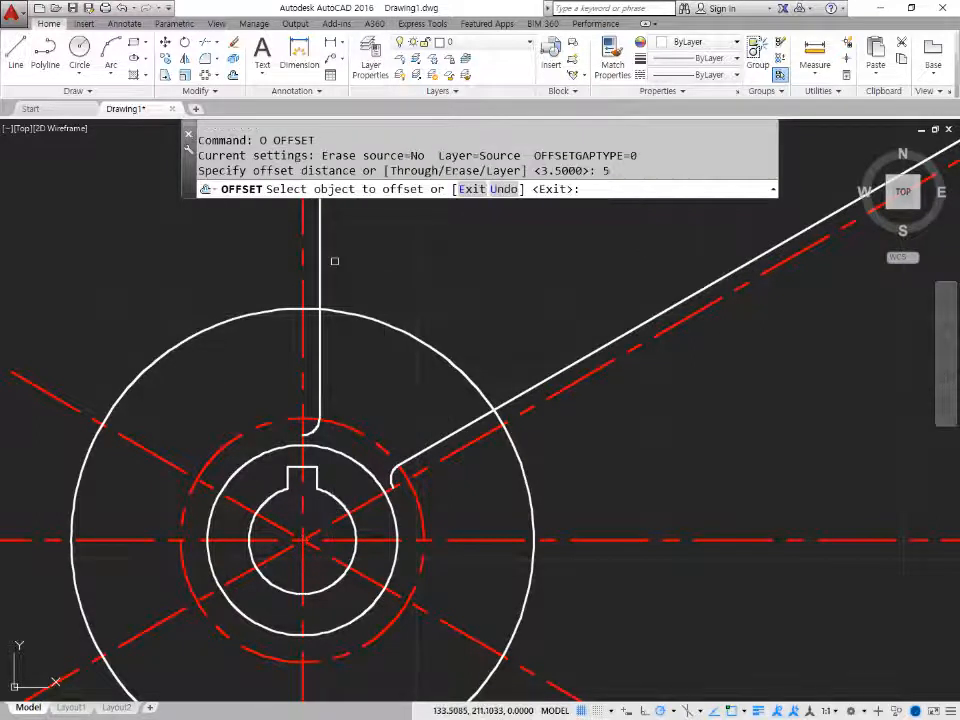
left_click(320, 280)
left_click(371, 279)
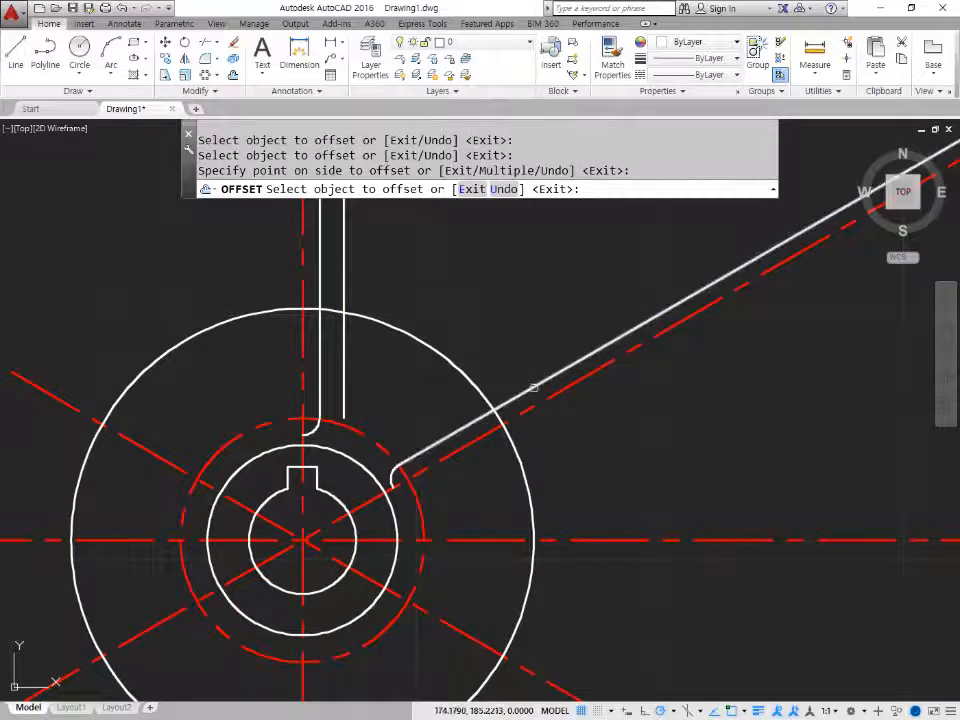
left_click(520, 405)
left_click(497, 318)
key("Return")
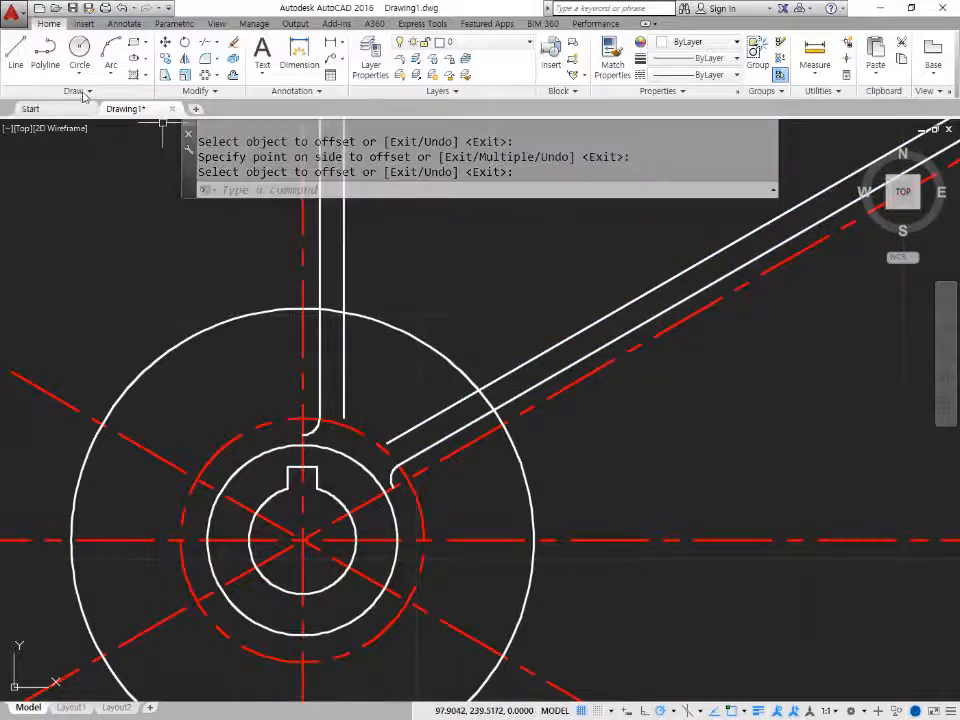
Draw a start-end-radius arc of radius 22 between the points where the two new offset lines cross the diameter 95 circle.
left_click(103, 82)
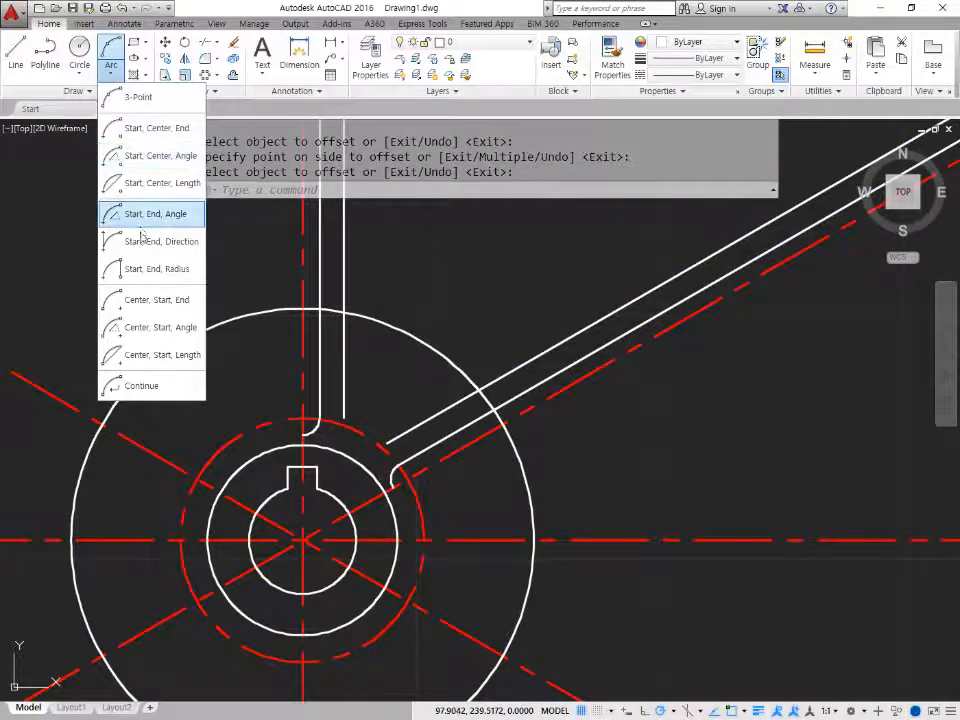
left_click(145, 269)
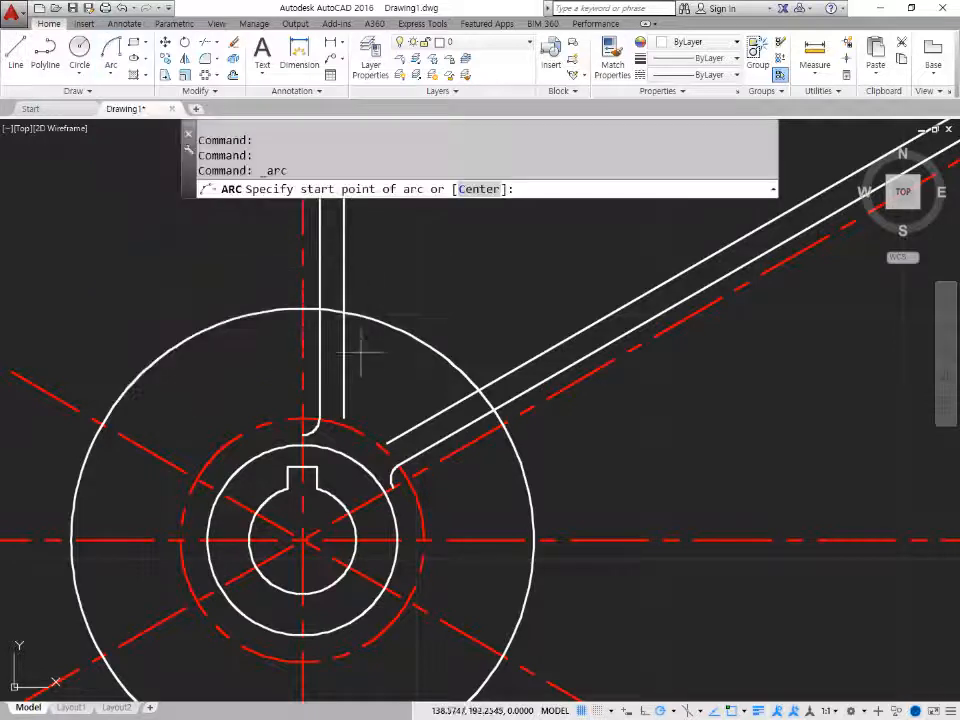
left_click(344, 313)
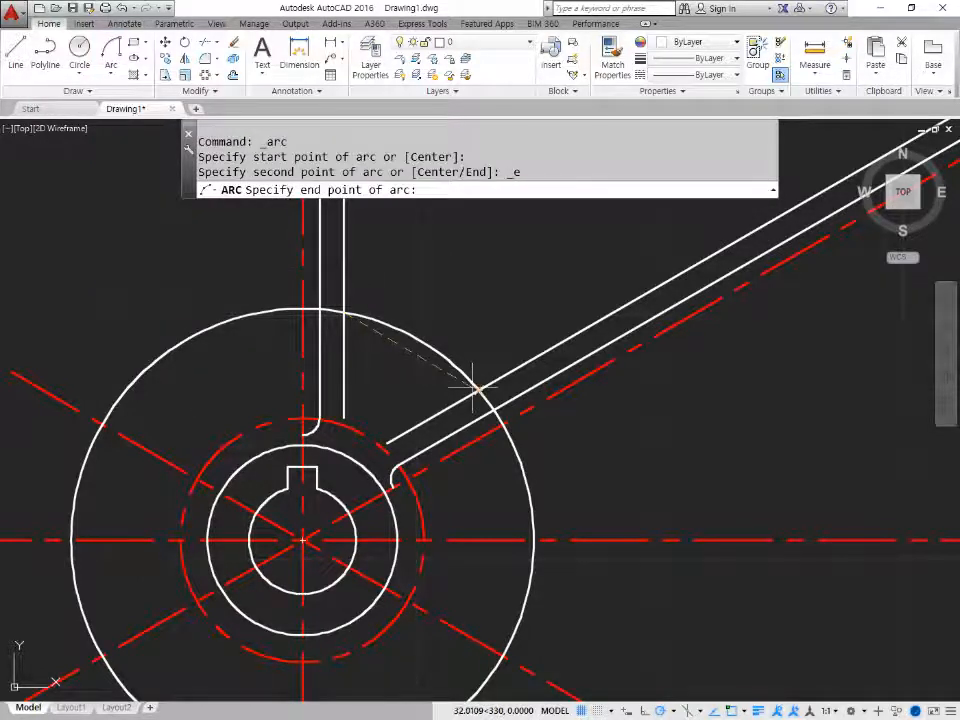
left_click(478, 389)
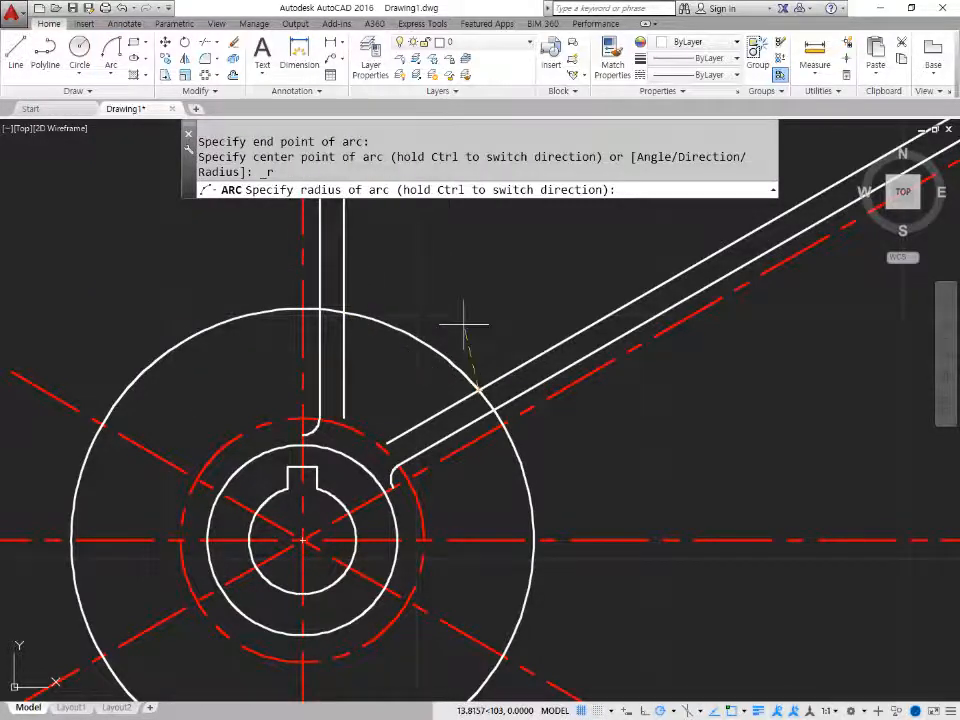
type("22")
key("Return")
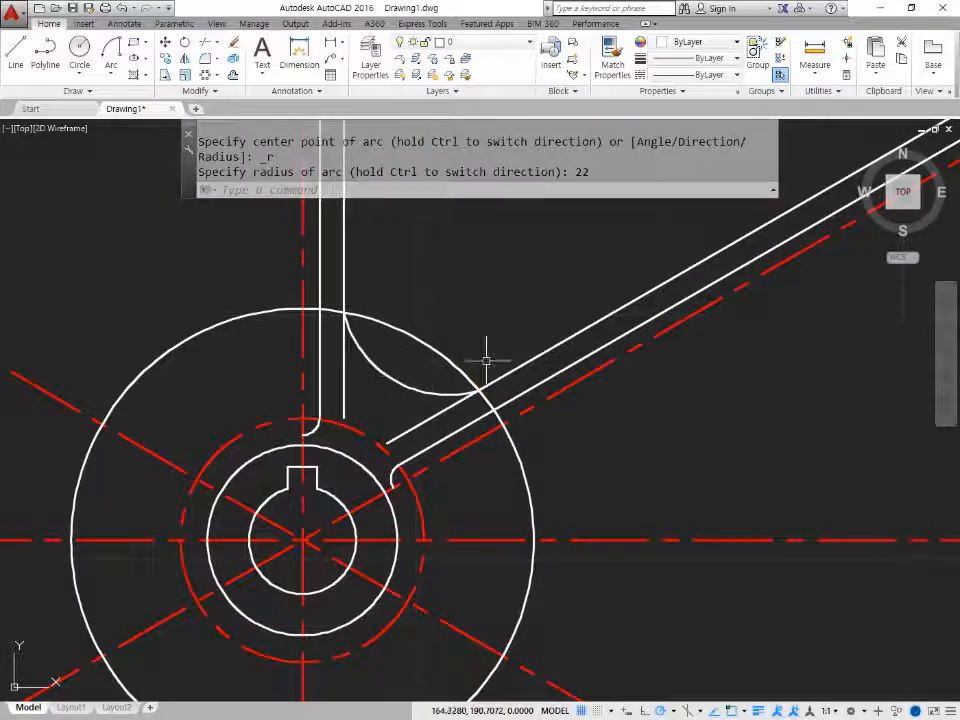
Erase the diameter 95 circle and undo the erasure.
left_click(470, 373)
type("e")
key("Return")
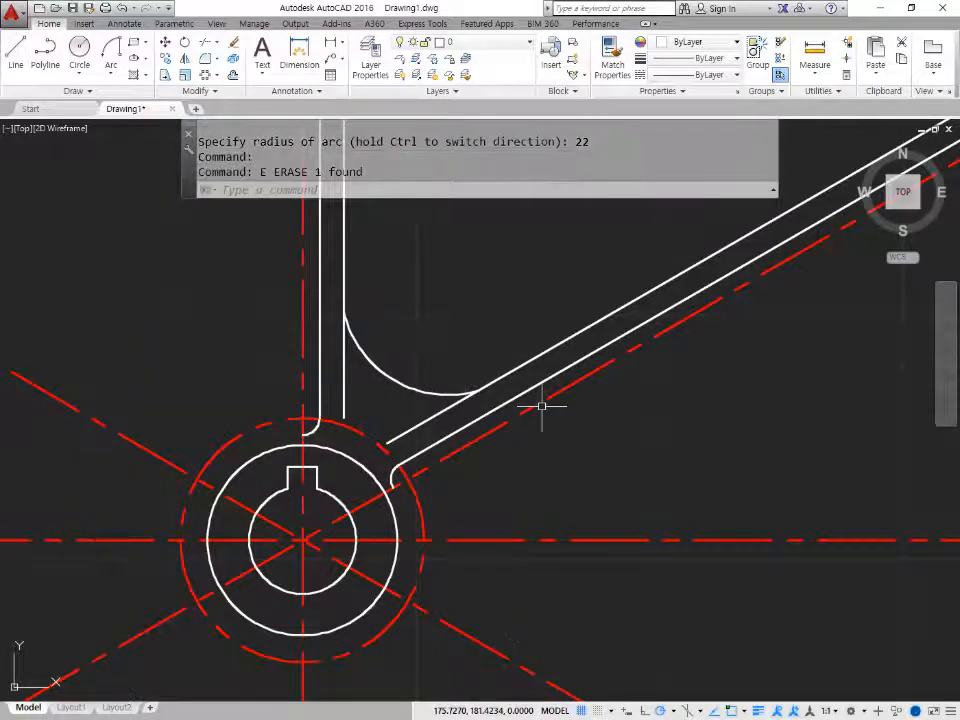
key("ctrl+z")
Trim the diameter 95 circle between the two outer offset lines, using all objects as cutting edges.
type("tr")
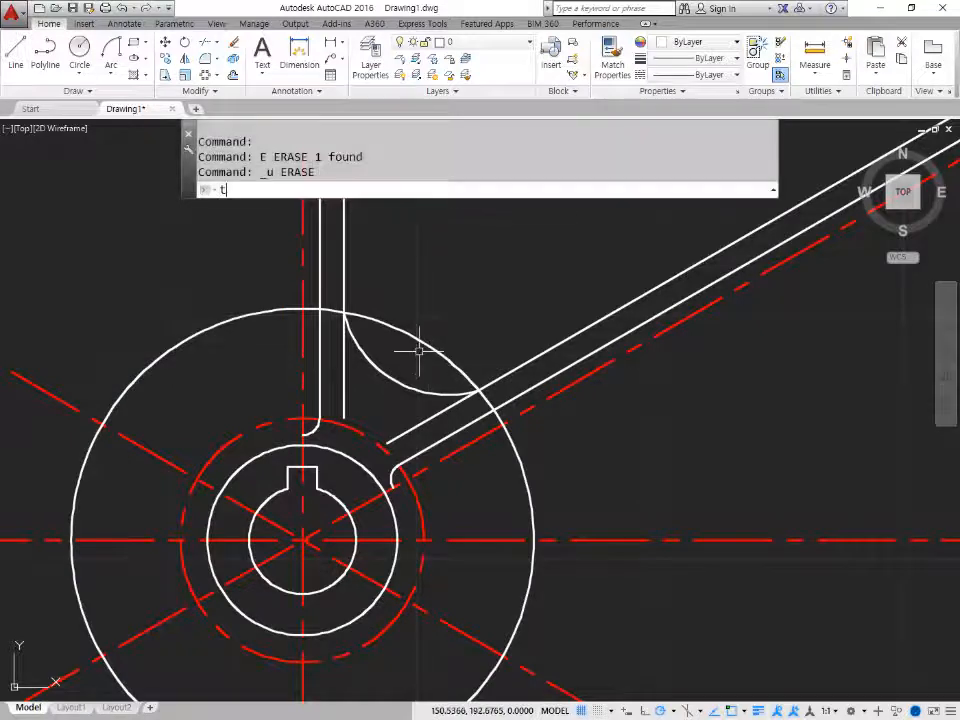
key("Return")
key("Return")
left_click(418, 336)
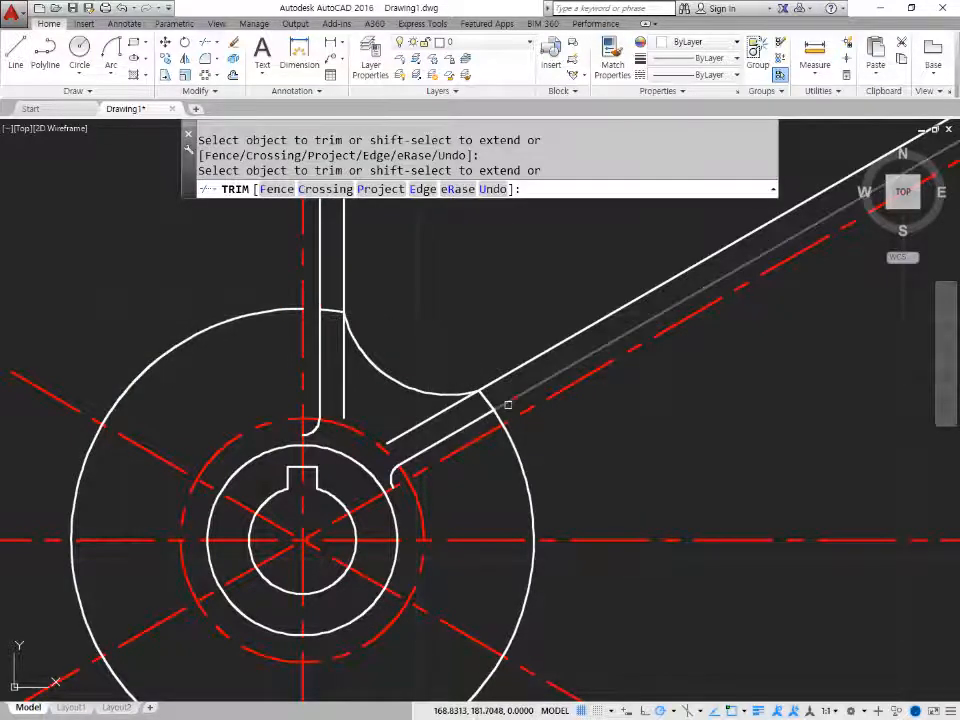
Trim the large outer circle beyond the slanted slot edge and erase its remaining large arc.
left_click(498, 415)
key("Return")
left_click(515, 437)
left_click(504, 455)
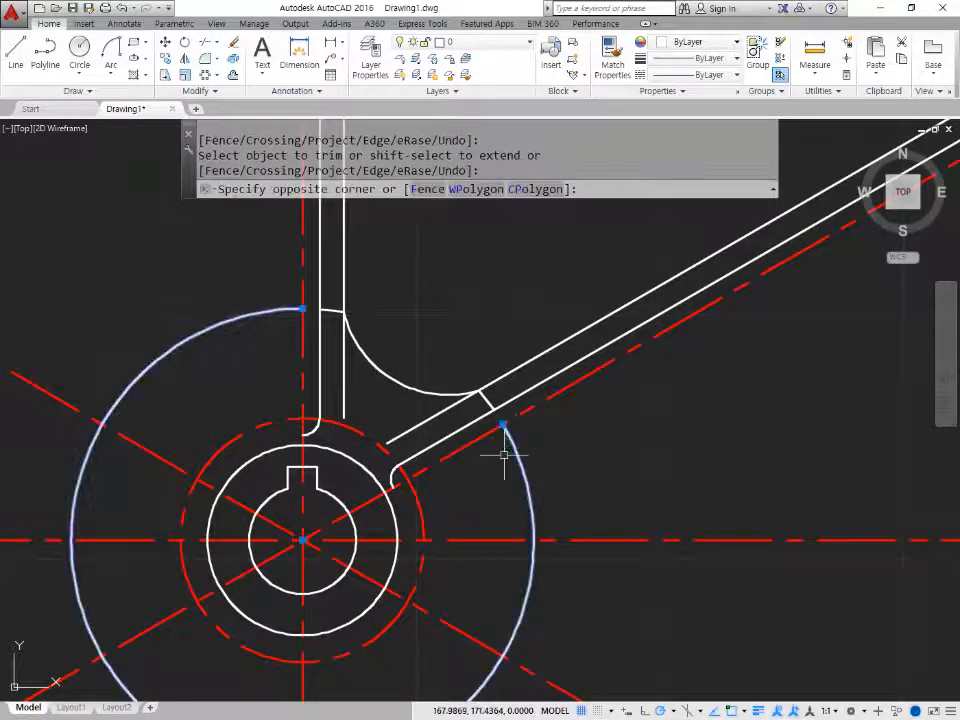
type("e")
key("Return")
Erase the slanted and vertical lines passing through the ends of the concave arc.
left_click(447, 409)
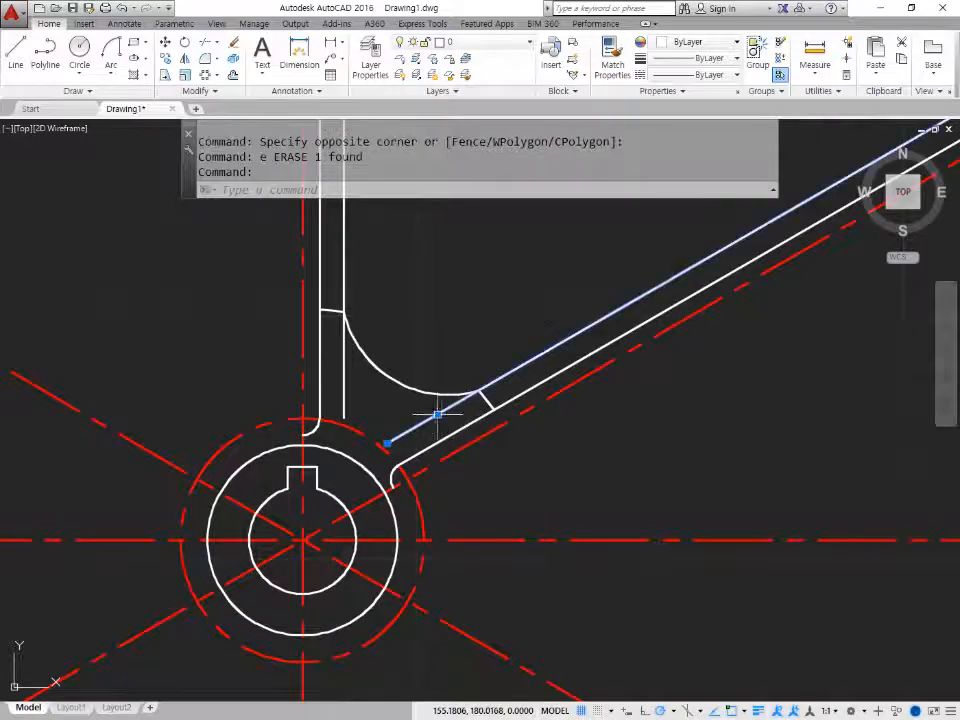
left_click(344, 398)
type("E")
key("Return")
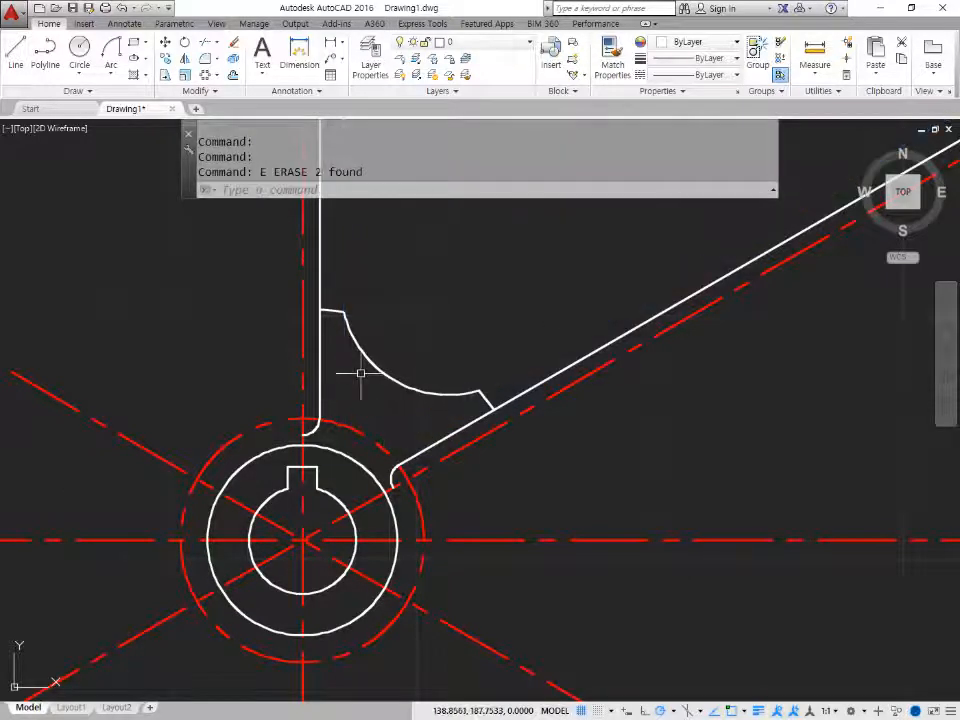
Fillet the two short tip arcs with the adjoining vertical and slanted slot edges at radius 0 to make sharp corners.
type("F")
key("Return")
left_click(332, 314)
left_click(321, 350)
key("Return")
left_click(488, 402)
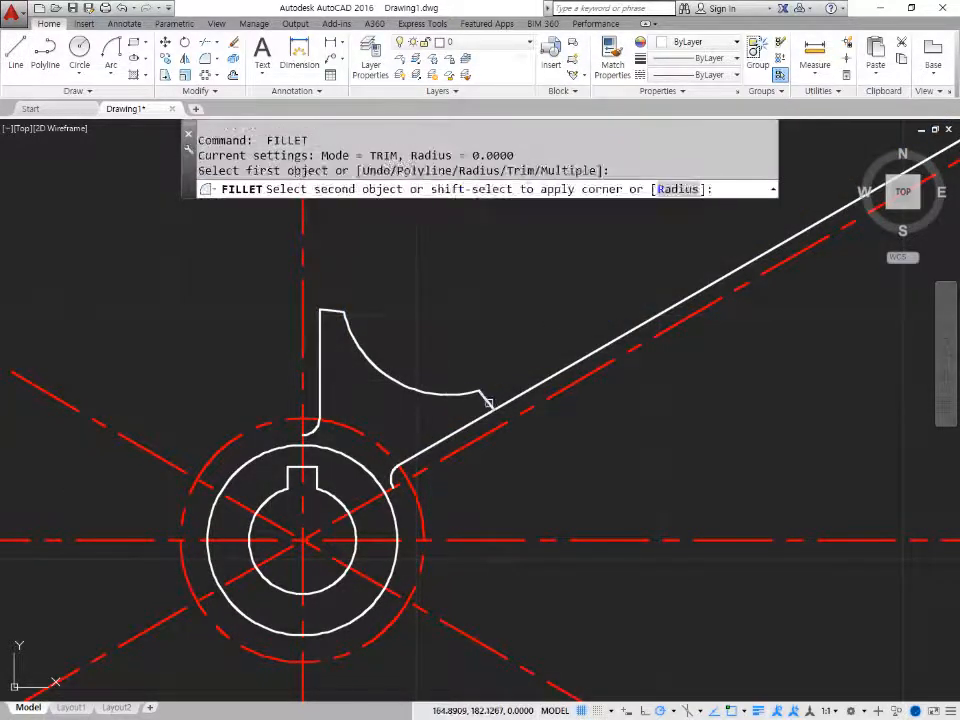
left_click(470, 422)
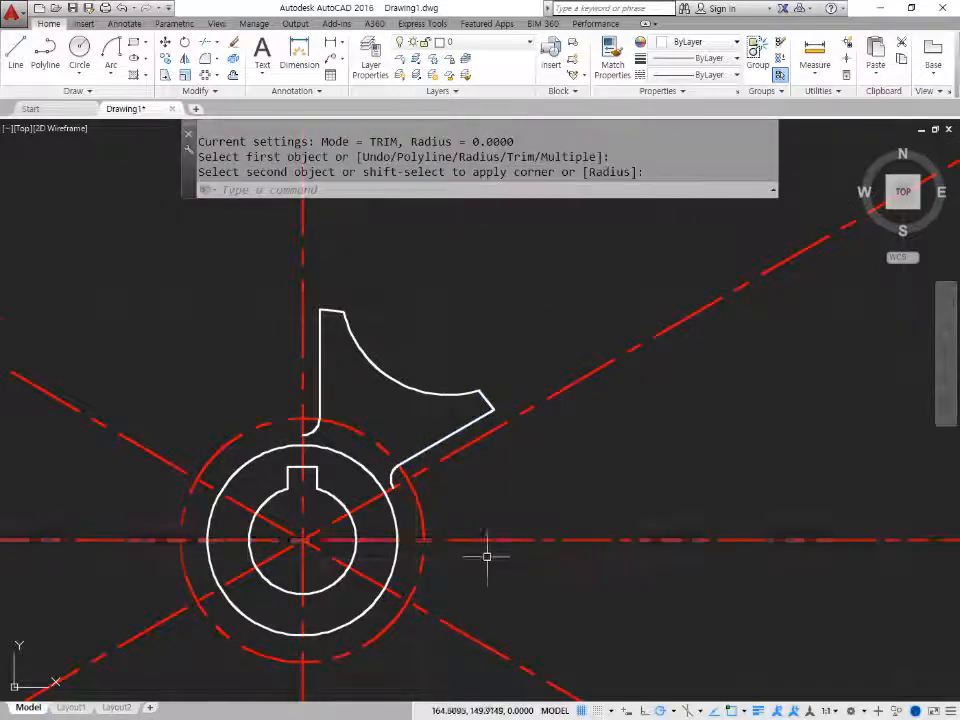
Create a polar array of the vane profile with 6 items over 360 degrees around the hub centre.
scroll(488, 556, "down", 3)
type("a")
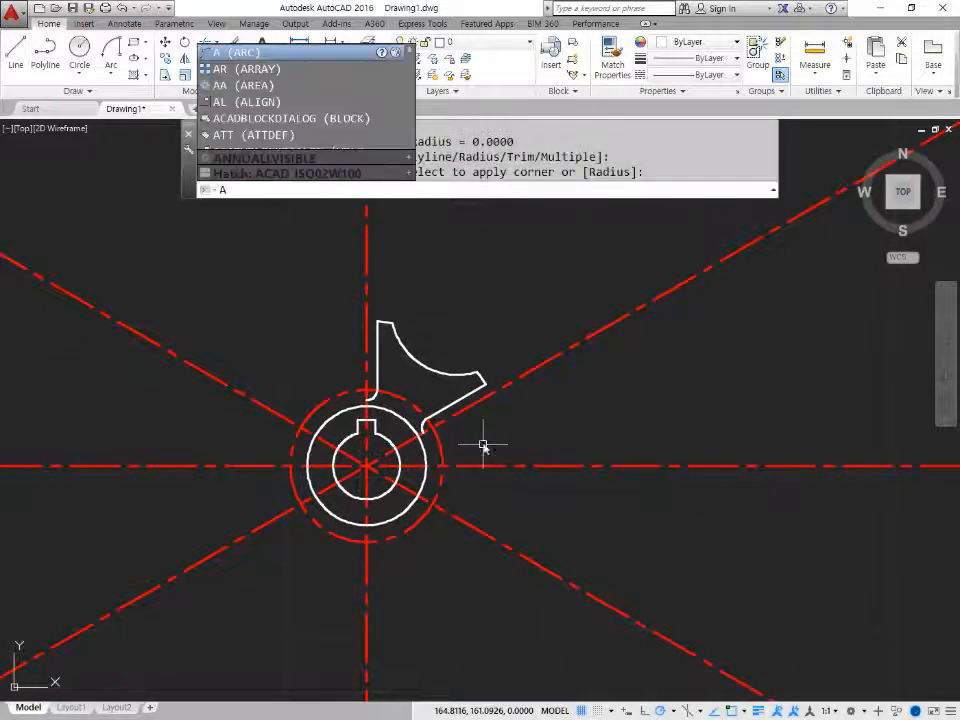
type("r")
key("Return")
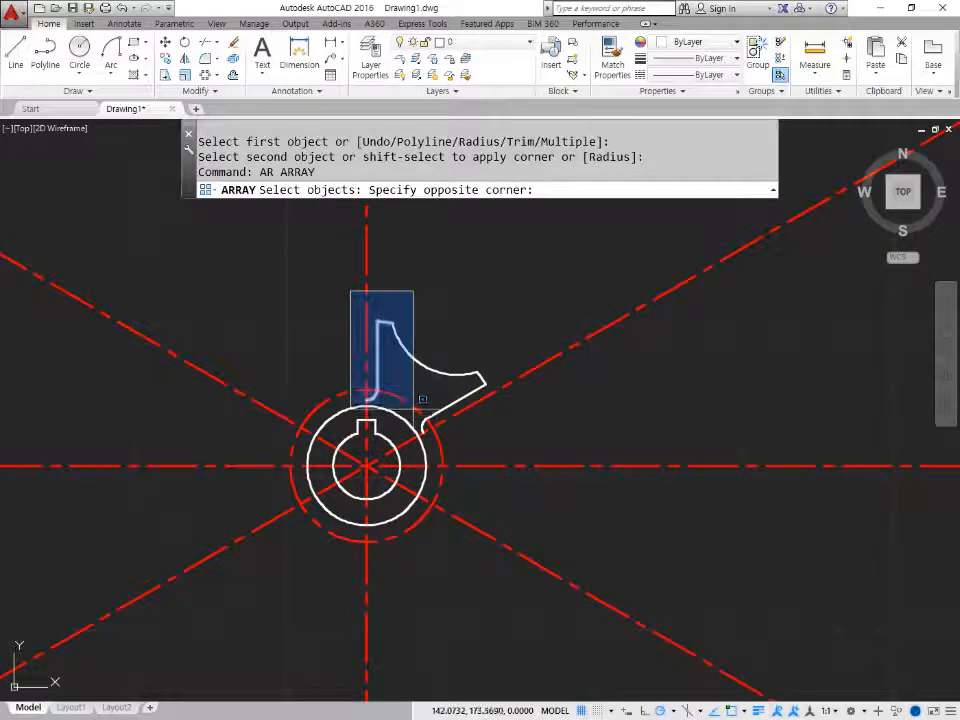
left_click(420, 405)
left_click(436, 372)
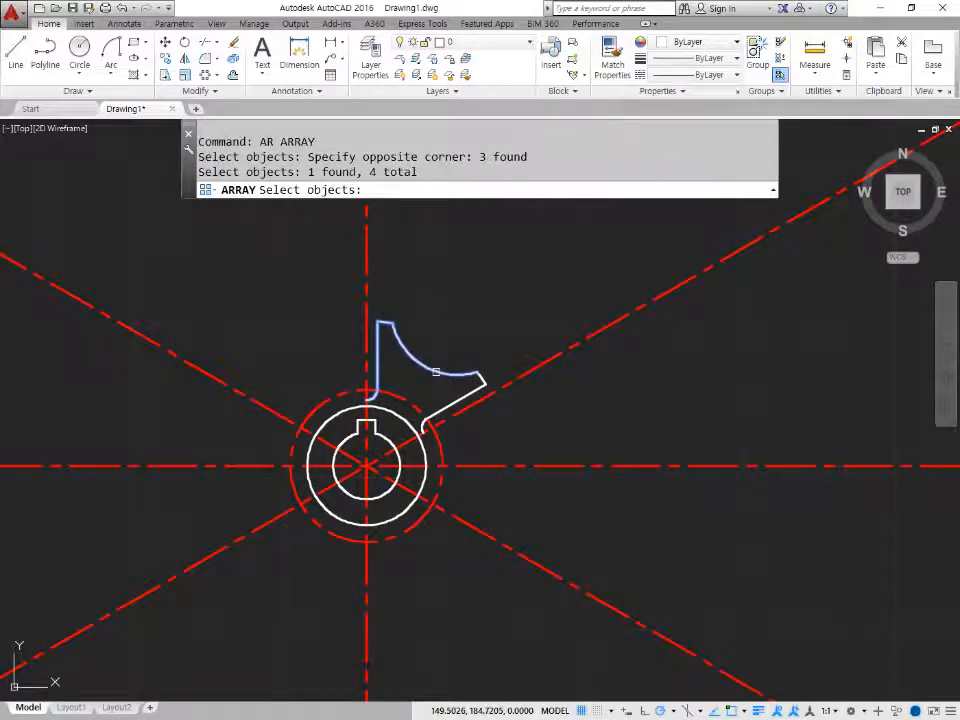
left_click(497, 447)
key("Return")
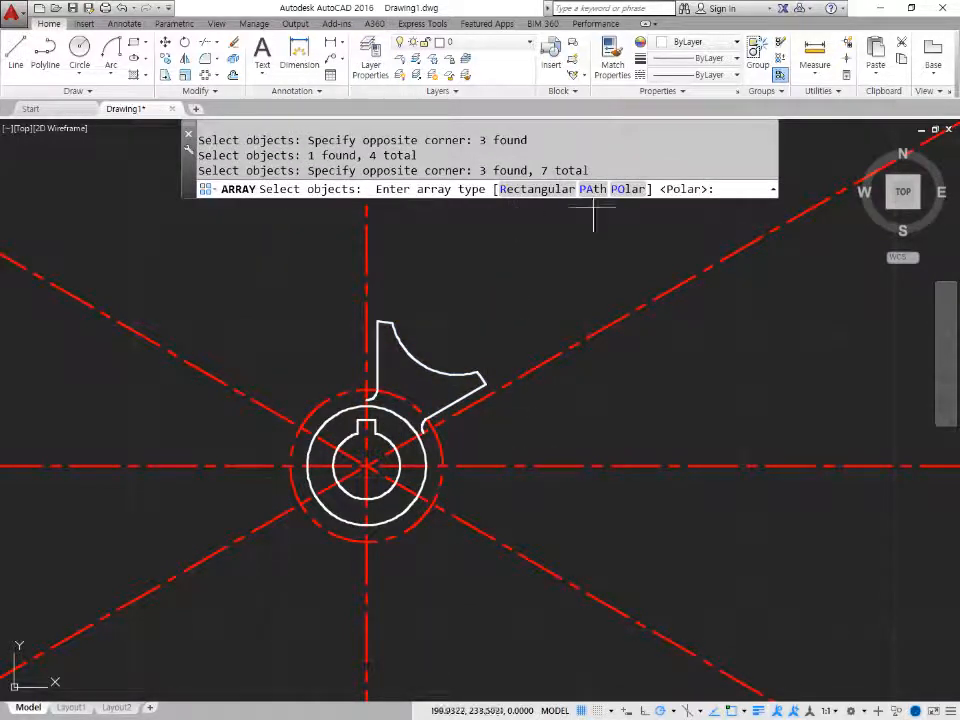
left_click(627, 190)
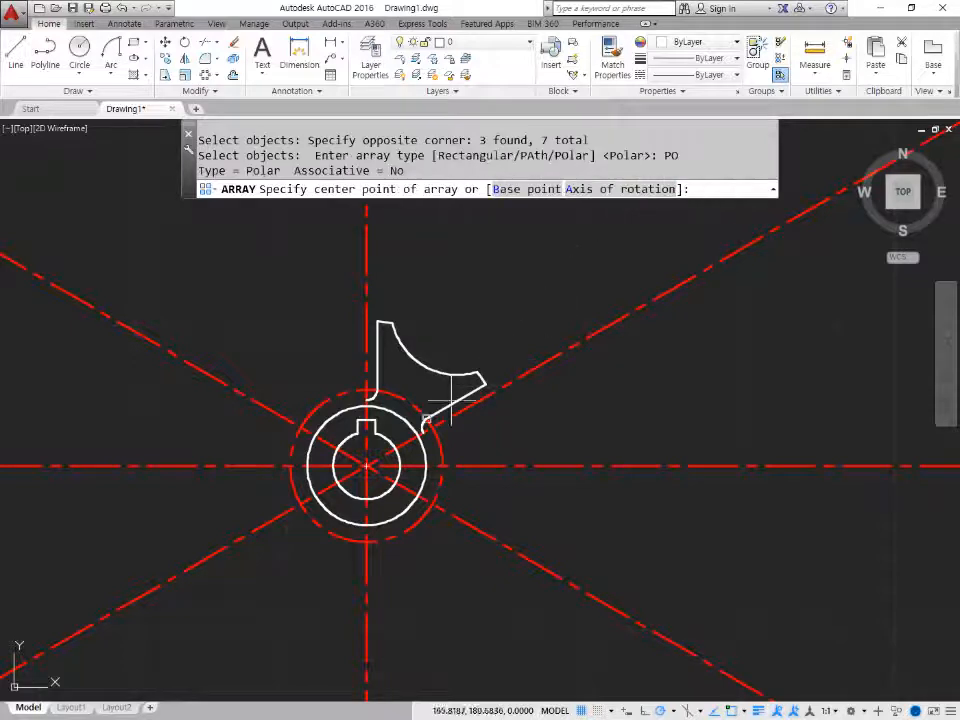
left_click(366, 466)
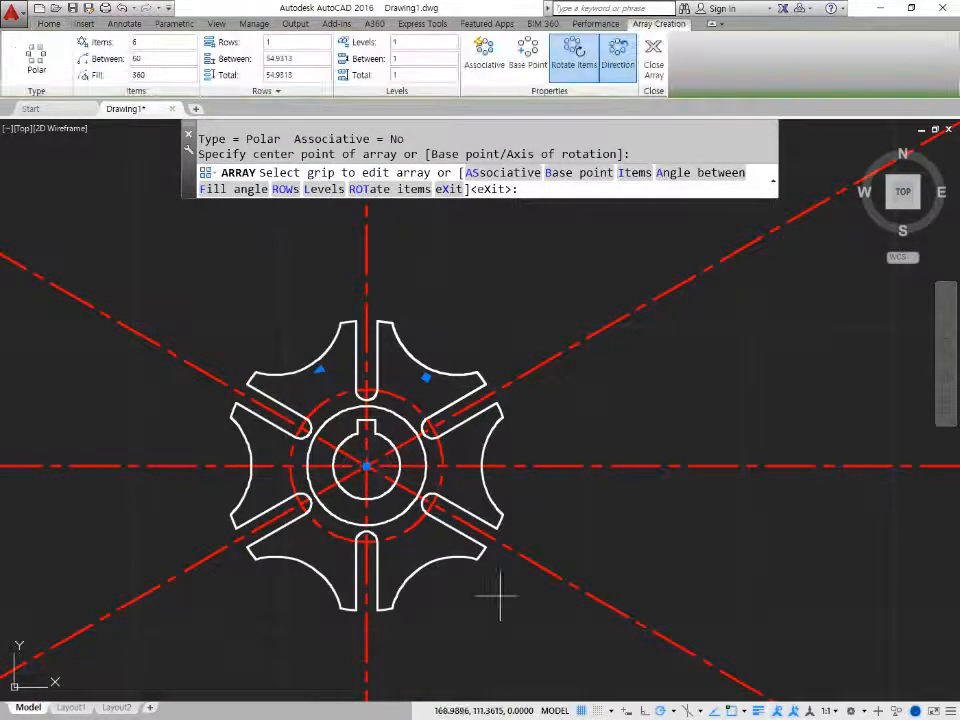
left_click(655, 63)
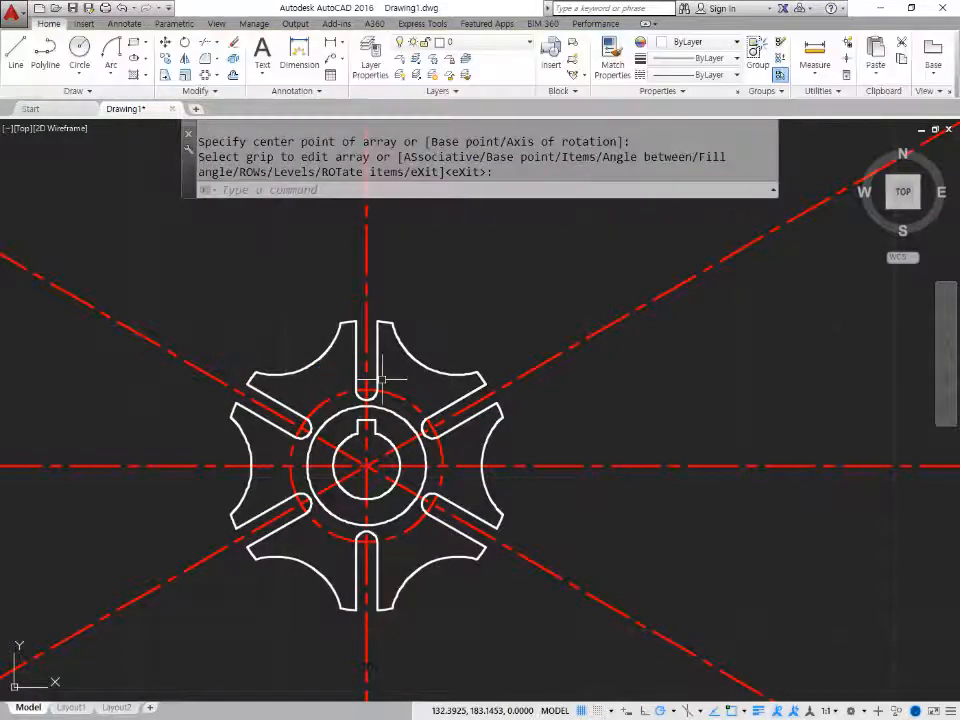
Draw a boundary circle of about 52 radius around the wheel, centred on the hub.
type("c")
key("Return")
left_click(366, 466)
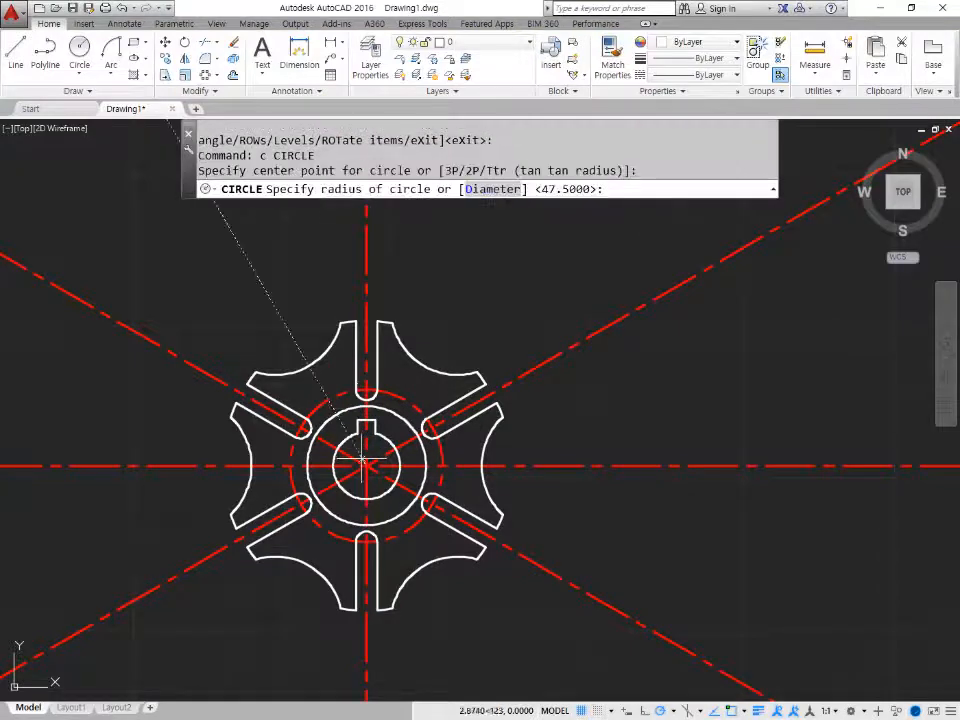
left_click(404, 312)
Trim all the centrelines that extend outside the boundary circle.
type("tr")
key("Return")
key("Return")
left_click(626, 652)
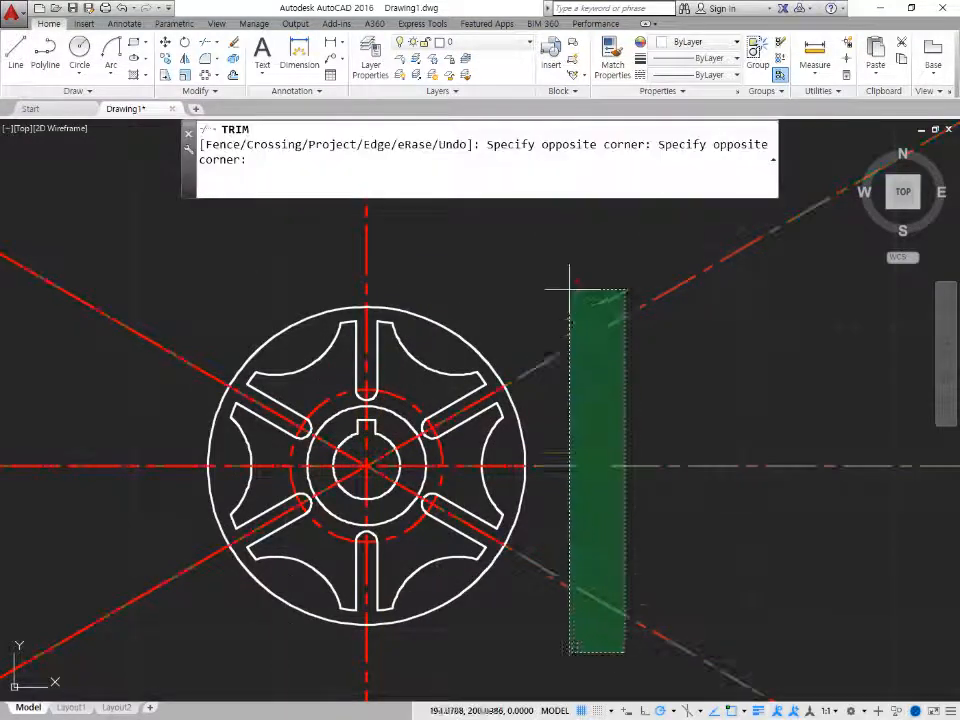
left_click(570, 290)
left_click(371, 242)
left_click(204, 279)
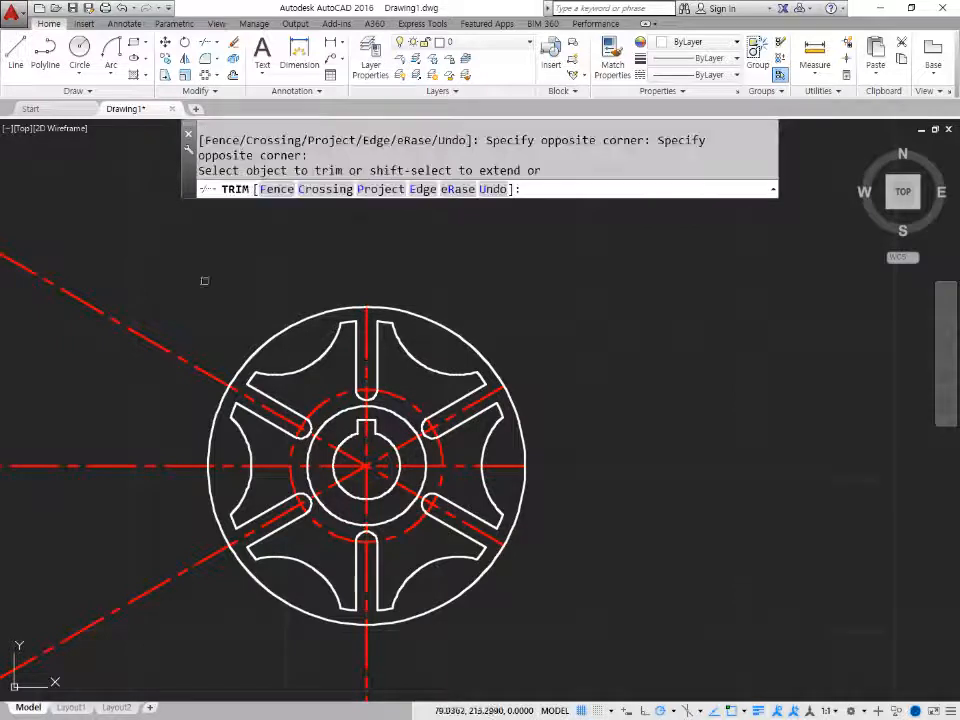
left_click(95, 270)
left_click(68, 640)
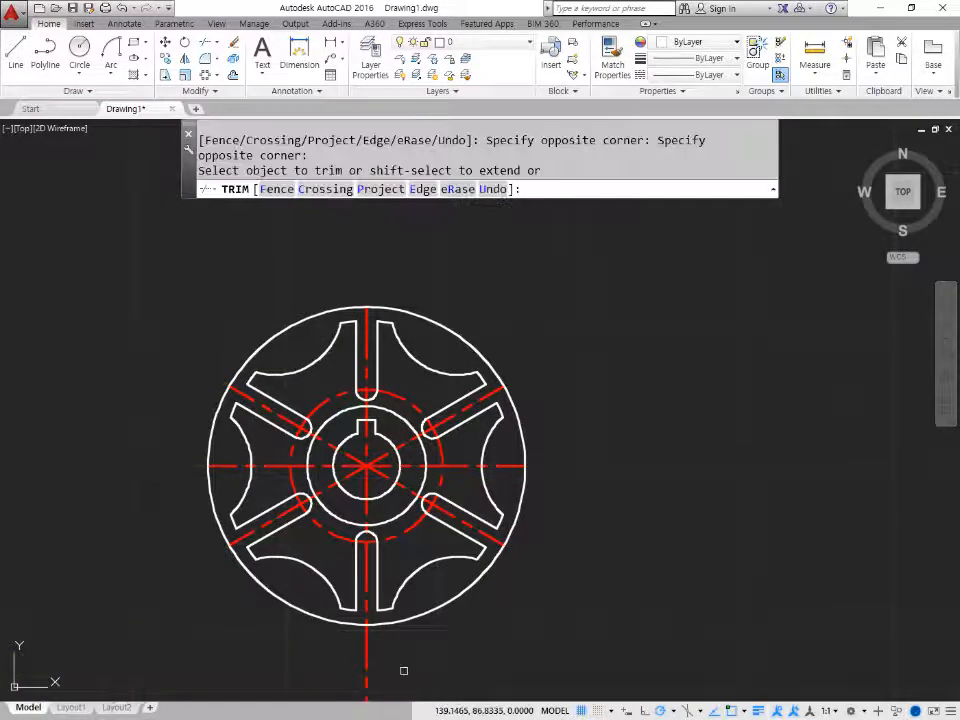
left_click(366, 667)
key("Return")
Erase the boundary circle around the wheel.
left_click(426, 621)
left_click(425, 614)
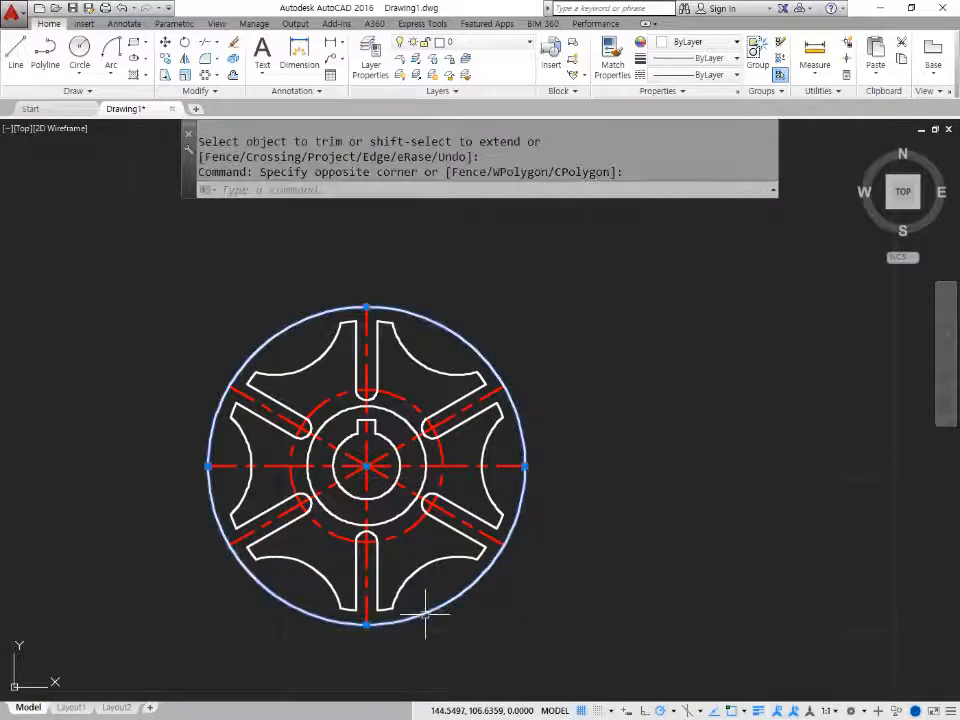
type("e")
key("Return")
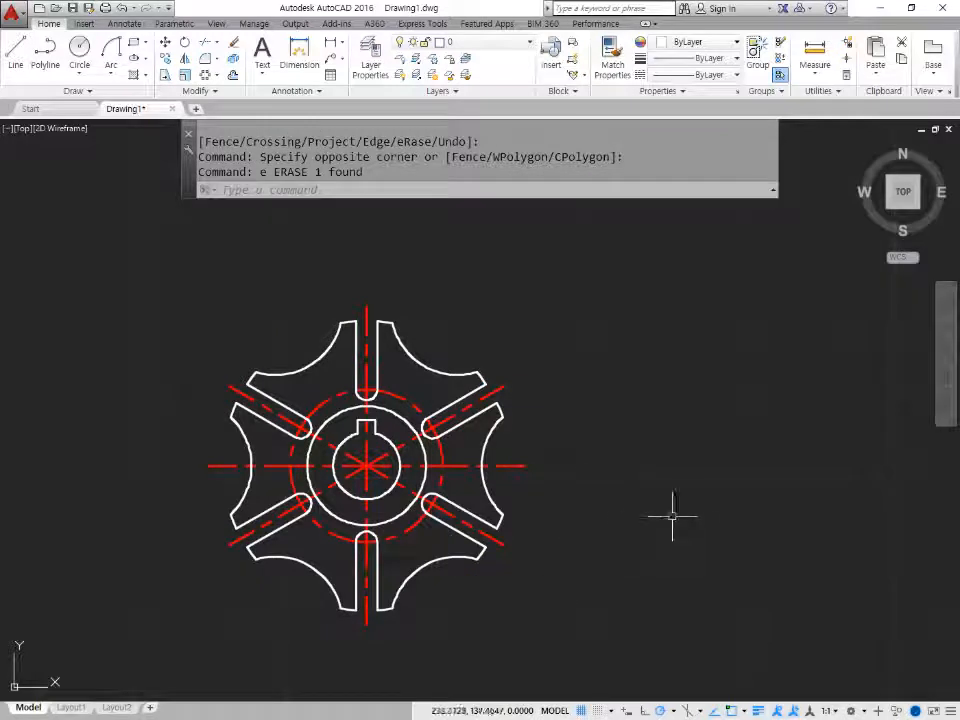
Draw crossing horizontal and vertical construction lines to the right of the wheel, aligned with its horizontal centreline.
mouse_move(672, 517)
middle_mouse_down()
mouse_move(634, 508)
mouse_move(402, 514)
middle_mouse_up()
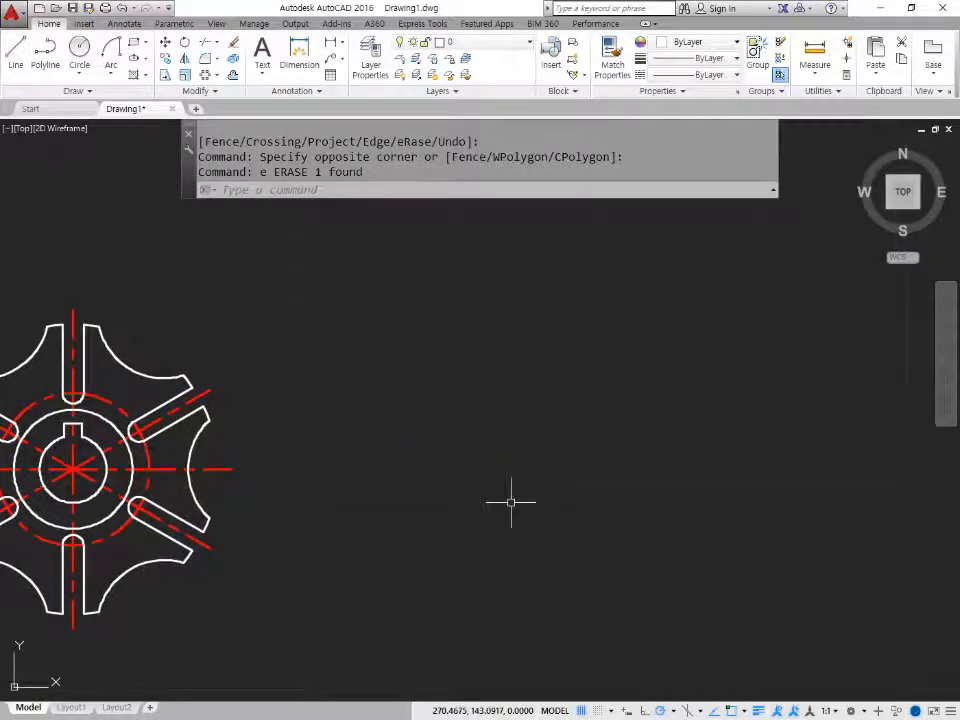
type("xl")
key("Return")
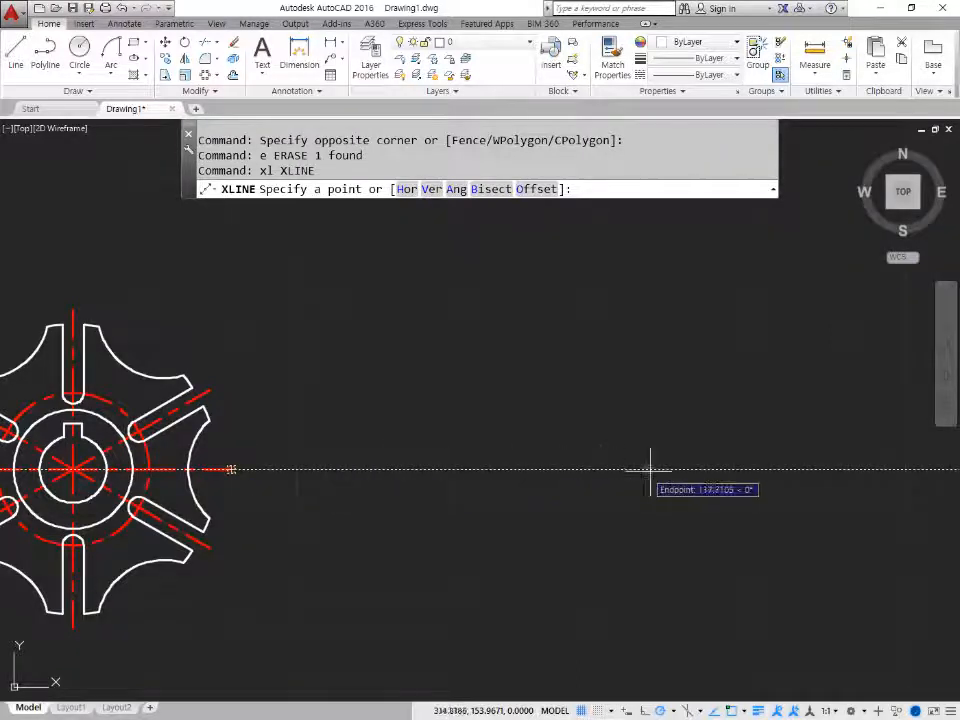
left_click(708, 468)
left_click(725, 468)
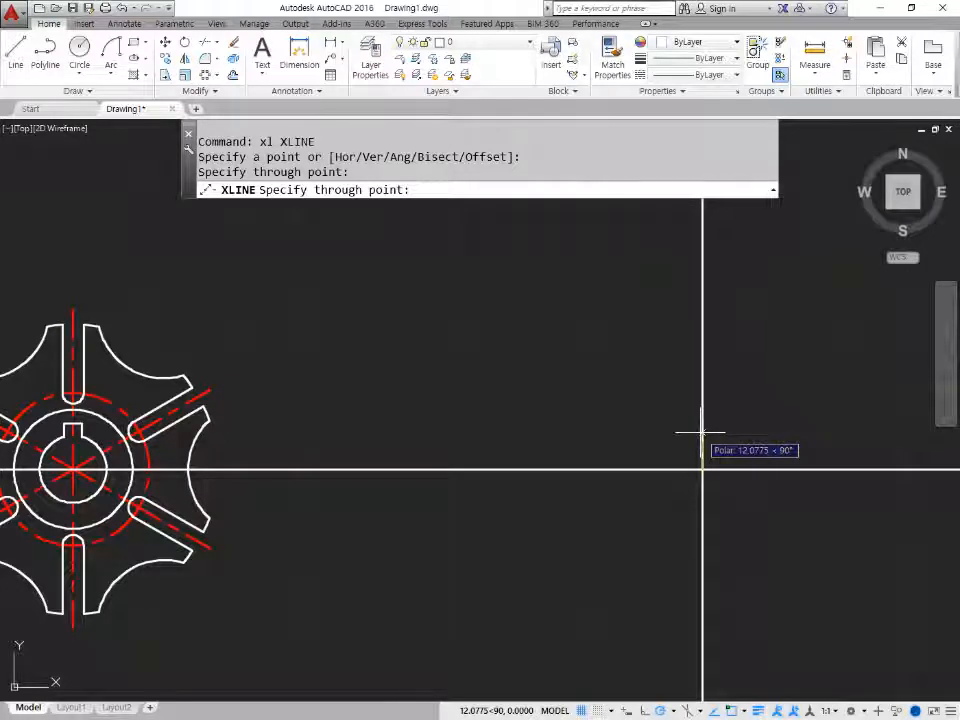
left_click(701, 432)
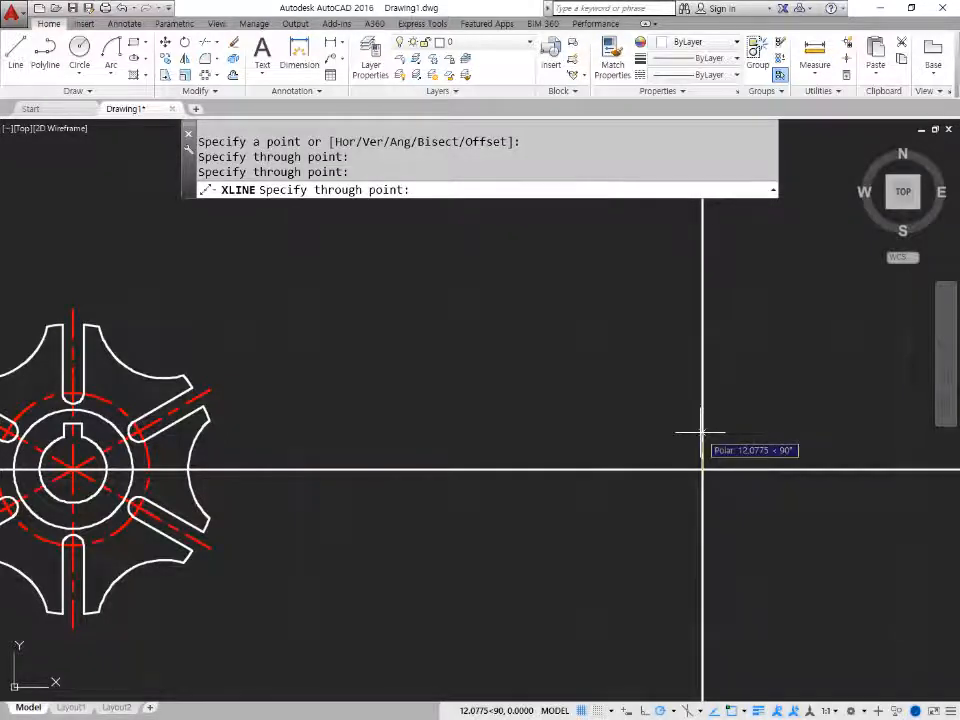
key("Return")
Match the two new construction lines to the properties of the wheel's red slot centreline.
middle_click_drag(754, 443, 641, 454)
type("ma")
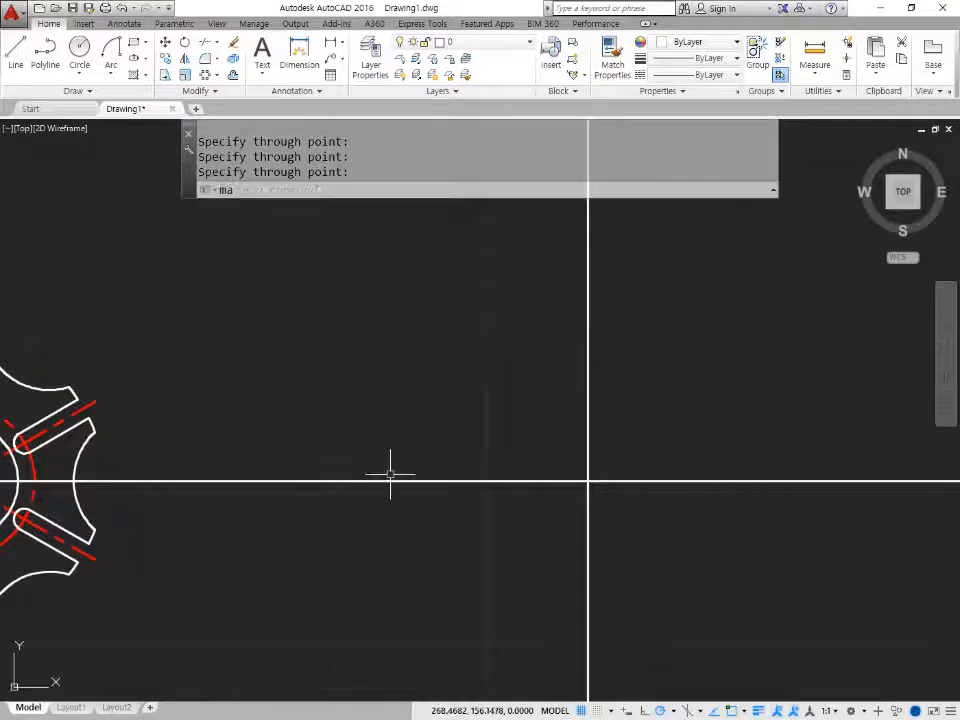
key("Return")
left_click(90, 404)
left_click(716, 545)
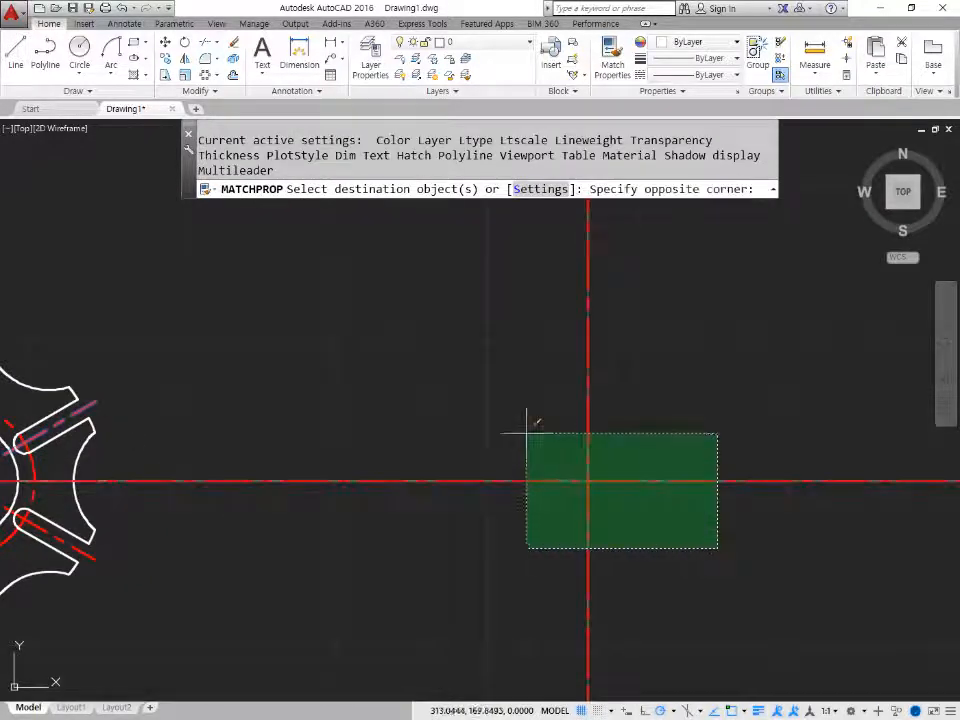
left_click(531, 439)
key("Return")
Draw a circle of radius 9 centred on the intersection of the new centrelines.
type("c")
key("Return")
left_click(588, 482)
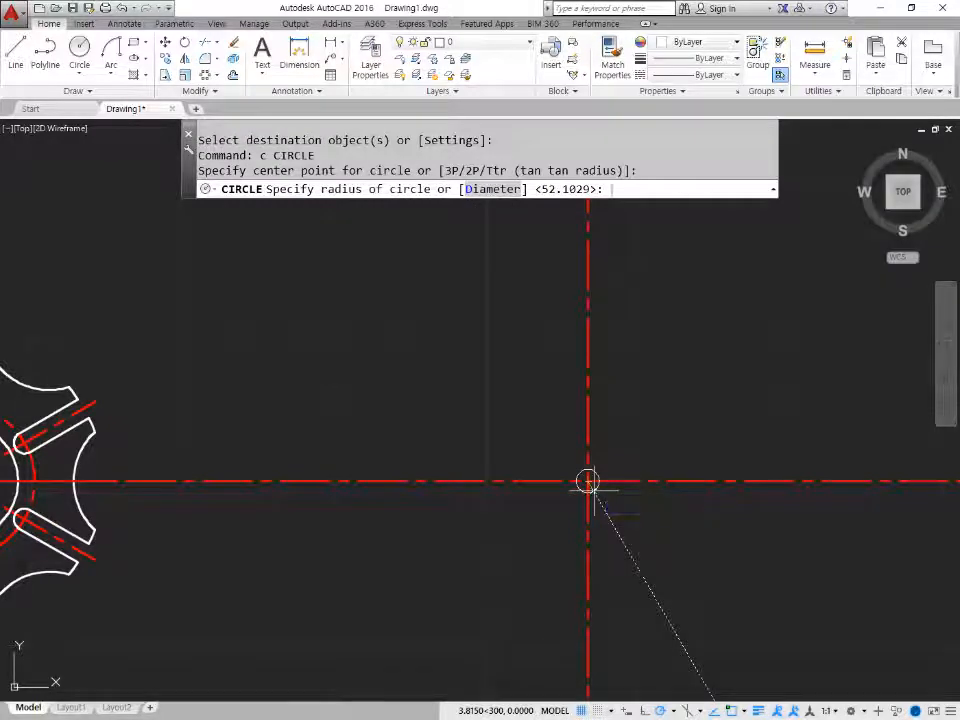
type("9")
key("Return")
Draw a vertical construction line through the left quadrant of the radius 9 circle.
scroll(593, 495, "up", 2)
middle_click_drag(640, 486, 577, 485)
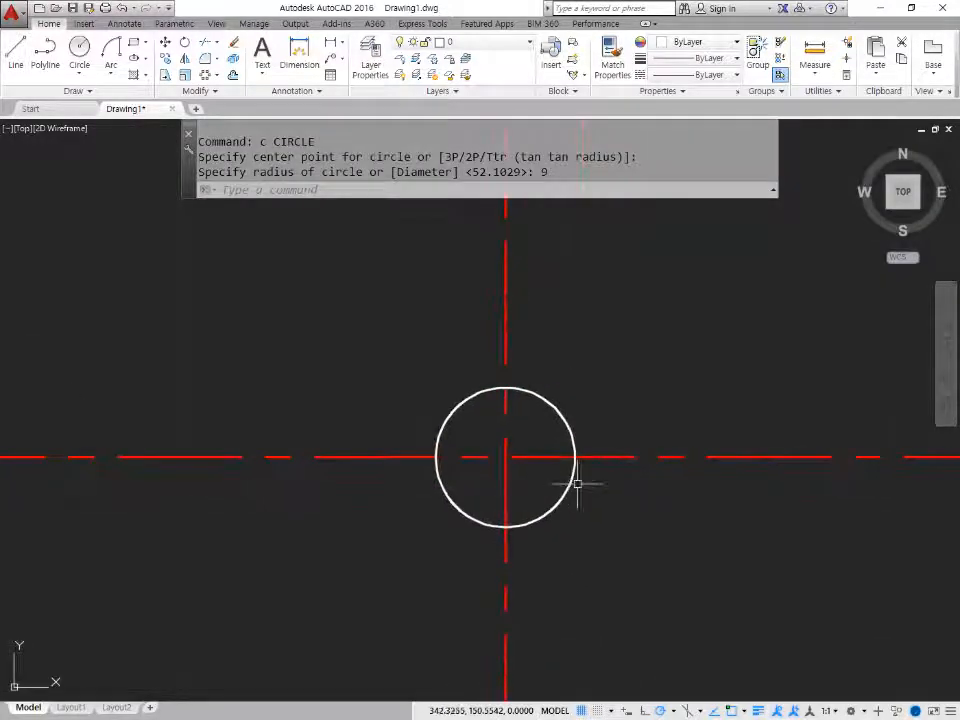
type("xl")
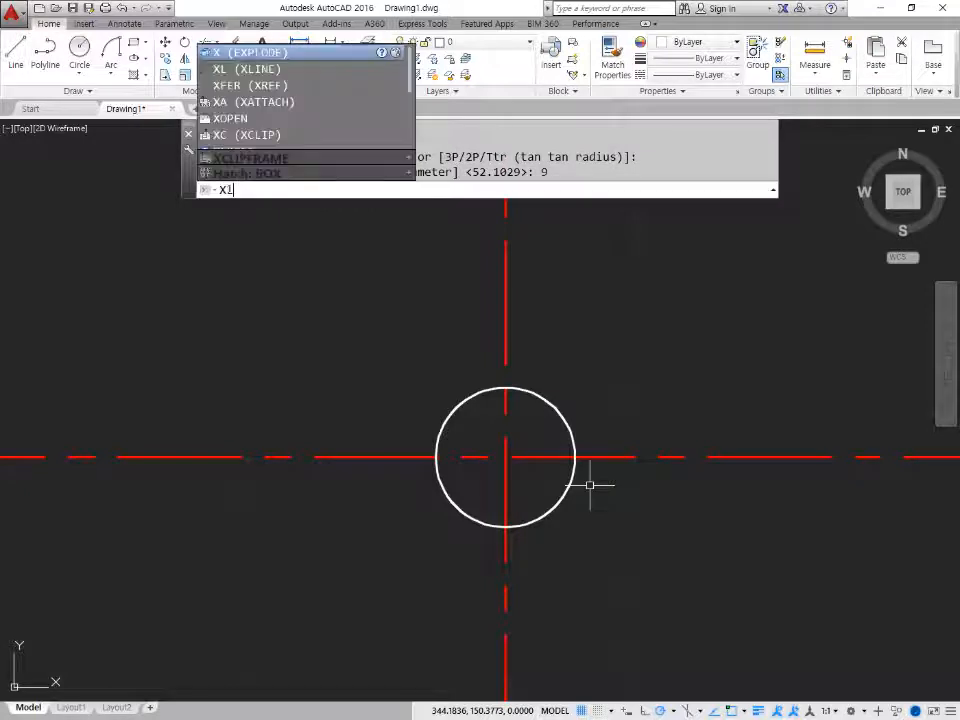
key("Return")
type("v")
key("Return")
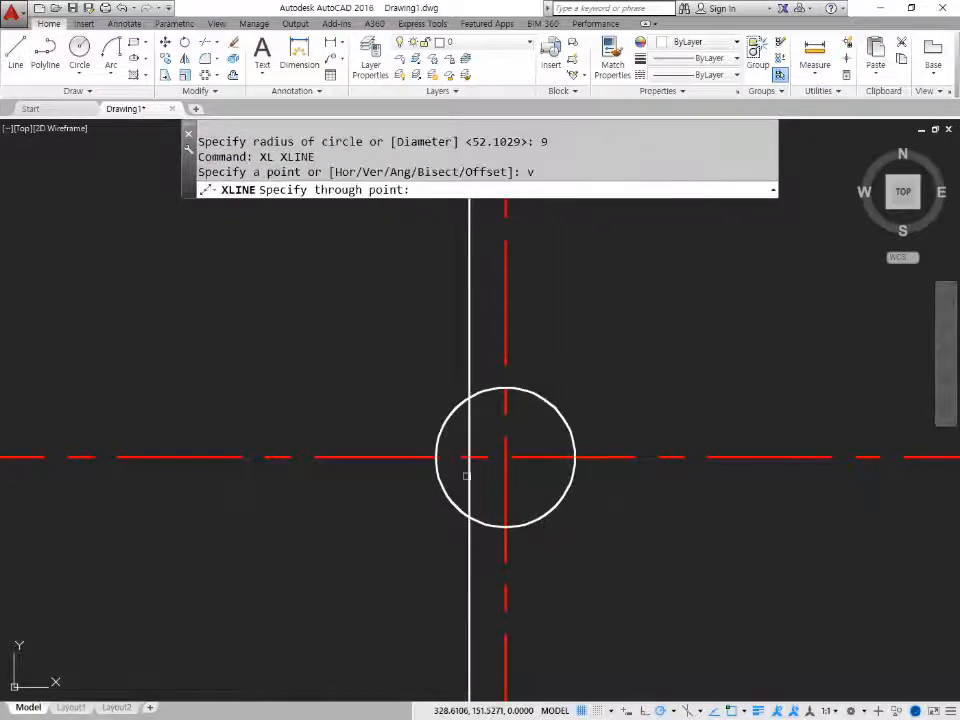
left_click(436, 457)
key("Return")
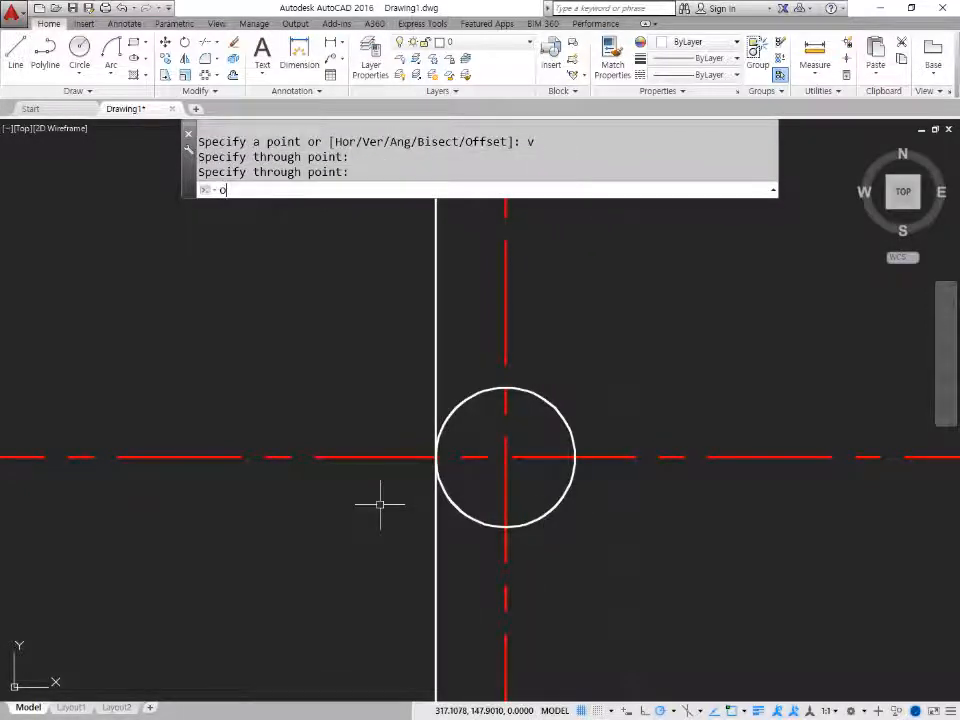
Offset the vertical tangent line 21 to the right, past the circle.
type("o")
key("Return")
type("21")
key("Return")
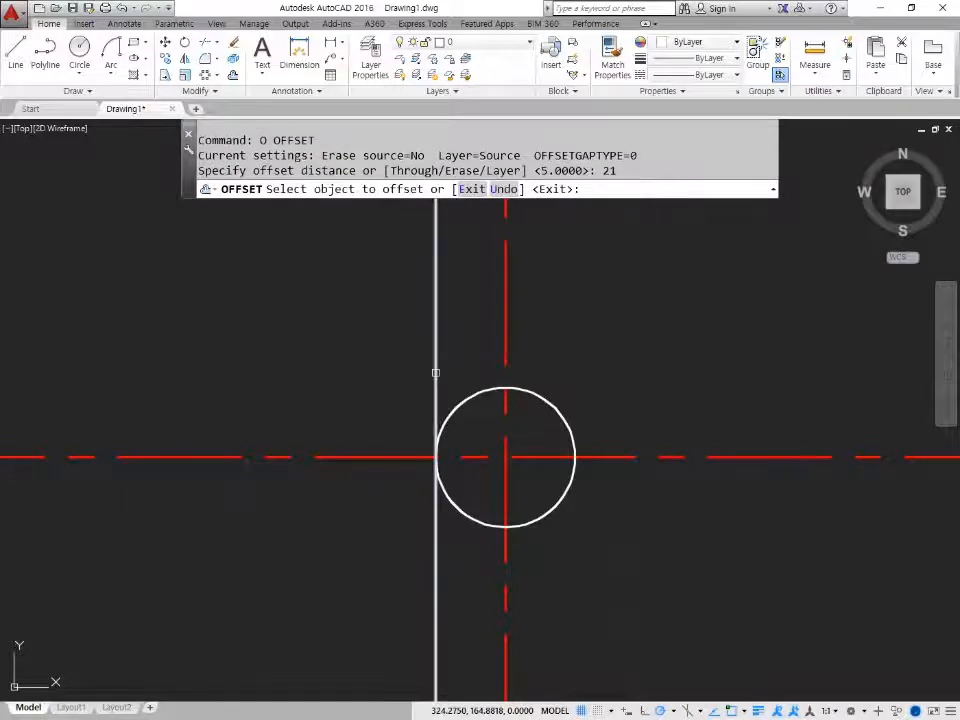
left_click(436, 371)
left_click(631, 350)
Offset the horizontal centreline through the circle by 2 both upward and downward.
type("o")
key("Return")
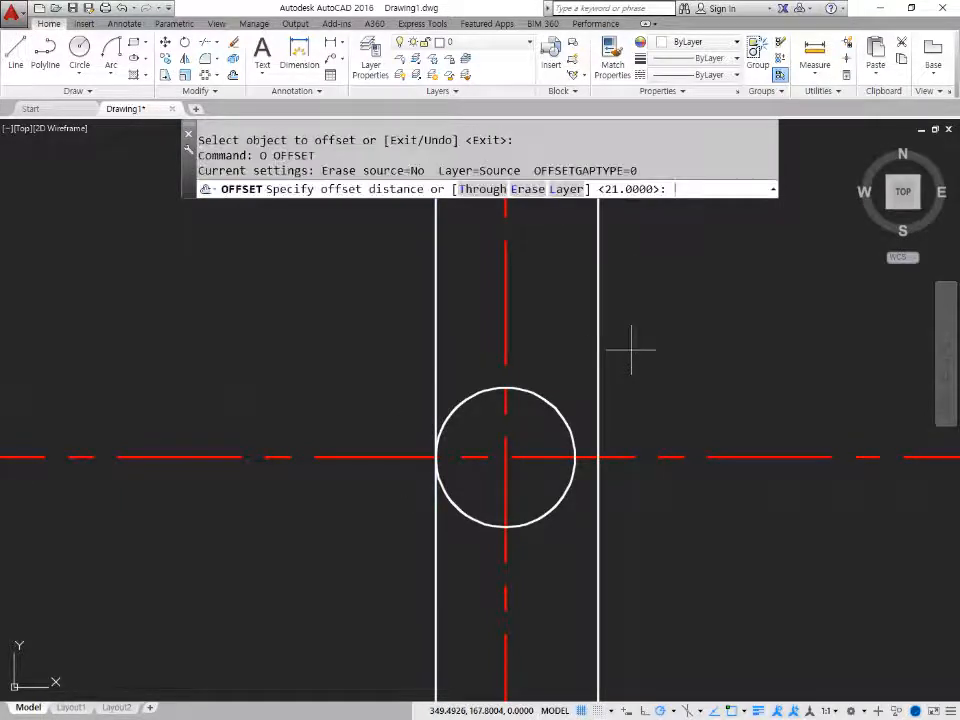
type("2")
key("Return")
left_click(617, 456)
left_click(617, 449)
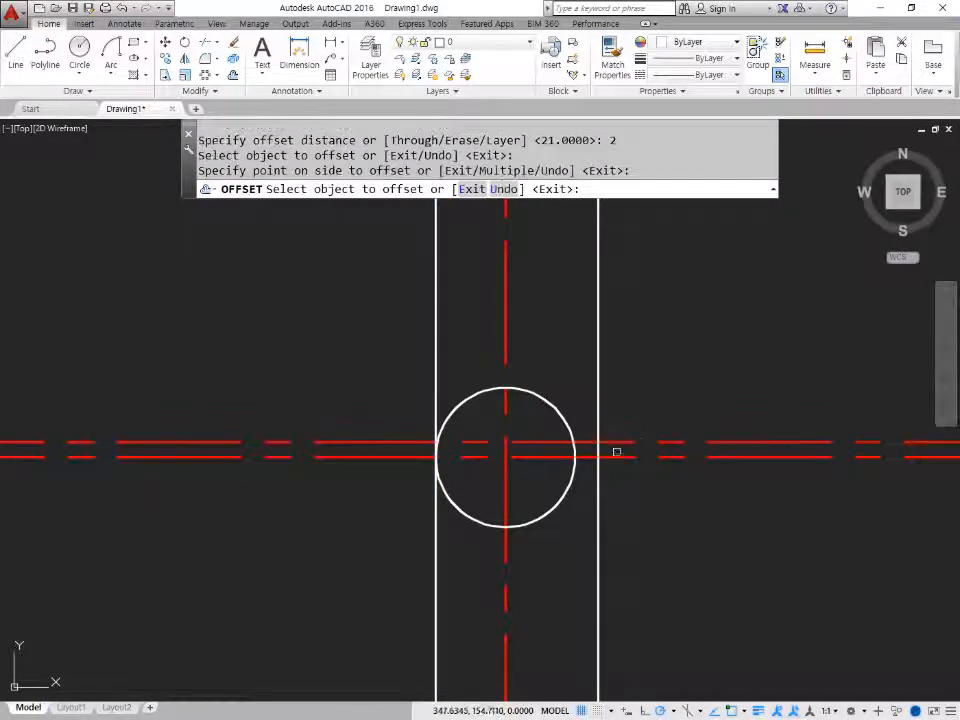
left_click(617, 457)
left_click(613, 485)
key("Return")
Trim the right-hand part of the circle between the two offset horizontal lines to open the keyway.
scroll(600, 475, "up", 4)
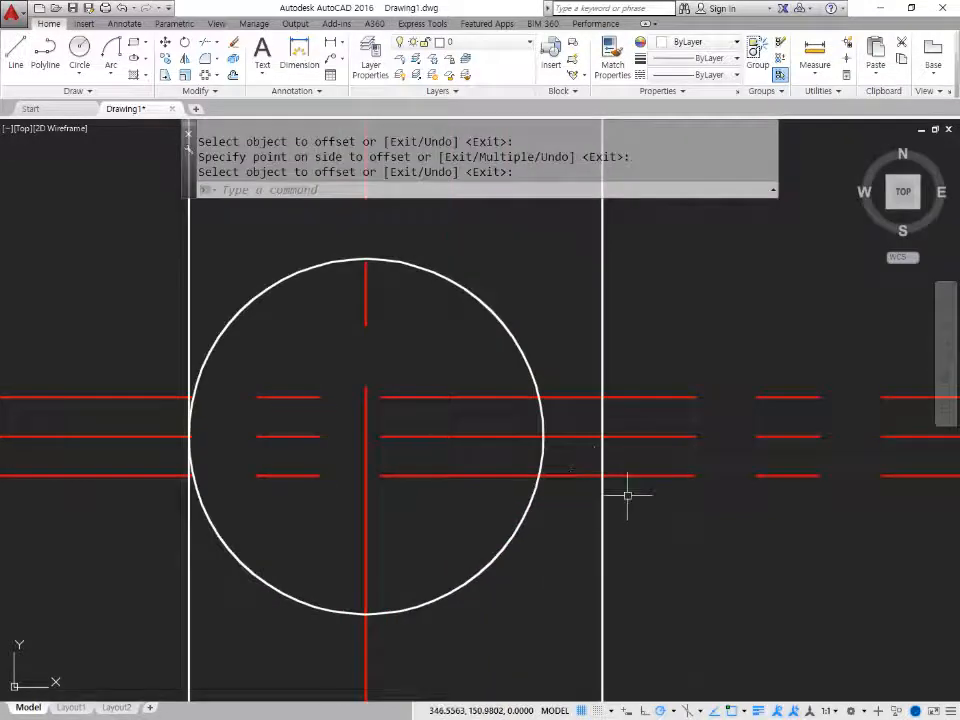
key("Escape")
type("tr")
key("Return")
key("Return")
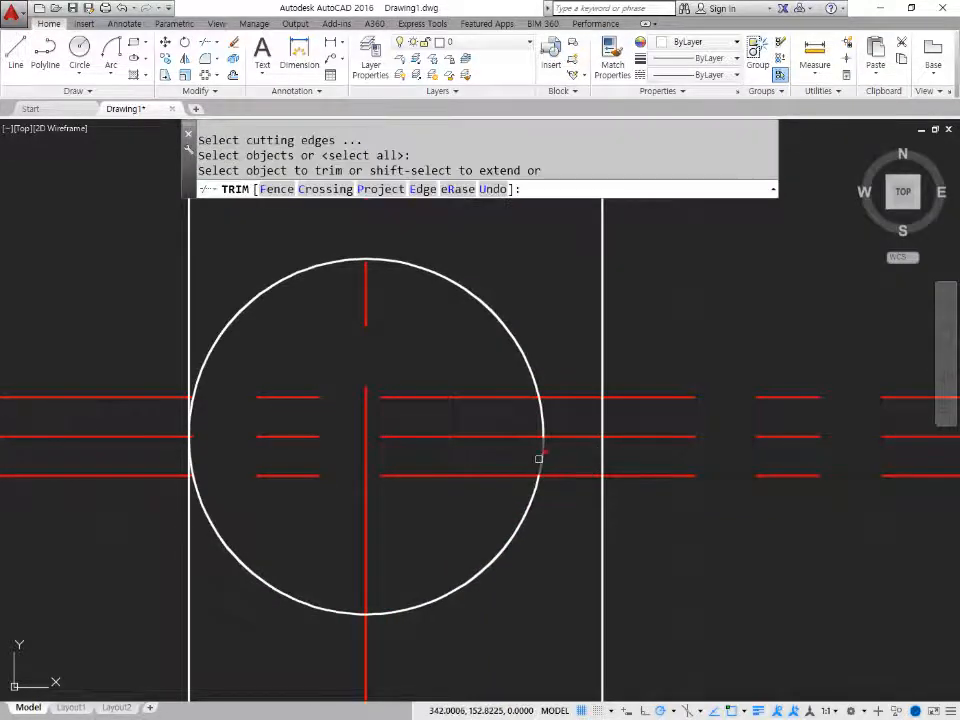
left_click(543, 433)
key("Escape")
Match the two offset horizontal keyway lines to the properties of the white vertical line beyond the circle's opening.
type("ma")
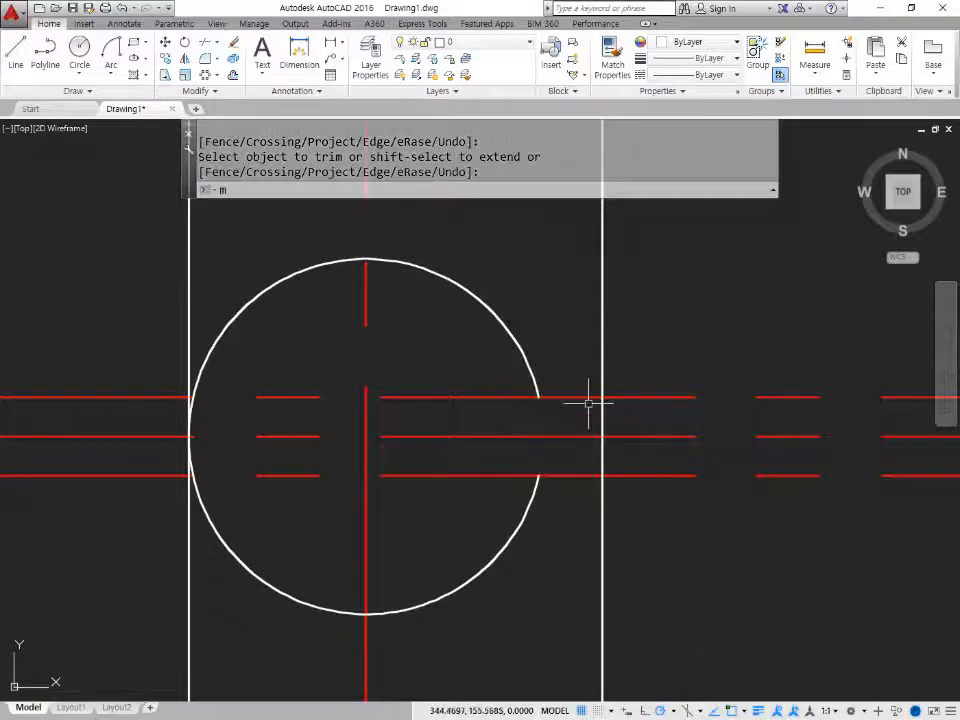
key("Return")
left_click(597, 396)
left_click(572, 474)
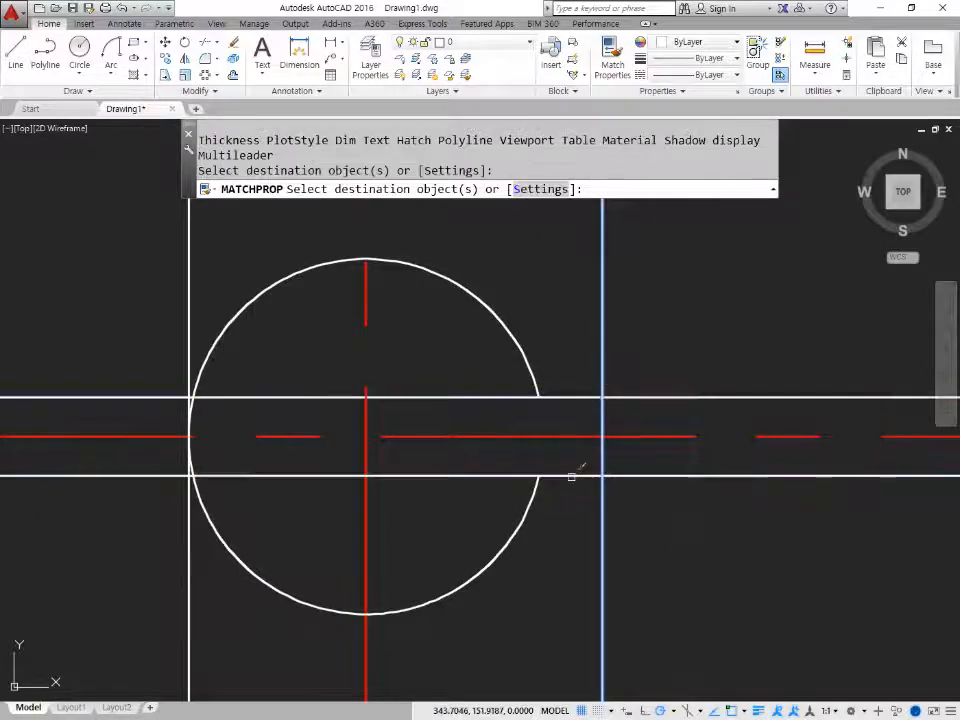
key("Return")
Close the keyway outline with zero-radius Multiple fillets between the trimmed circle, both horizontal lines and the outer vertical line.
type("f")
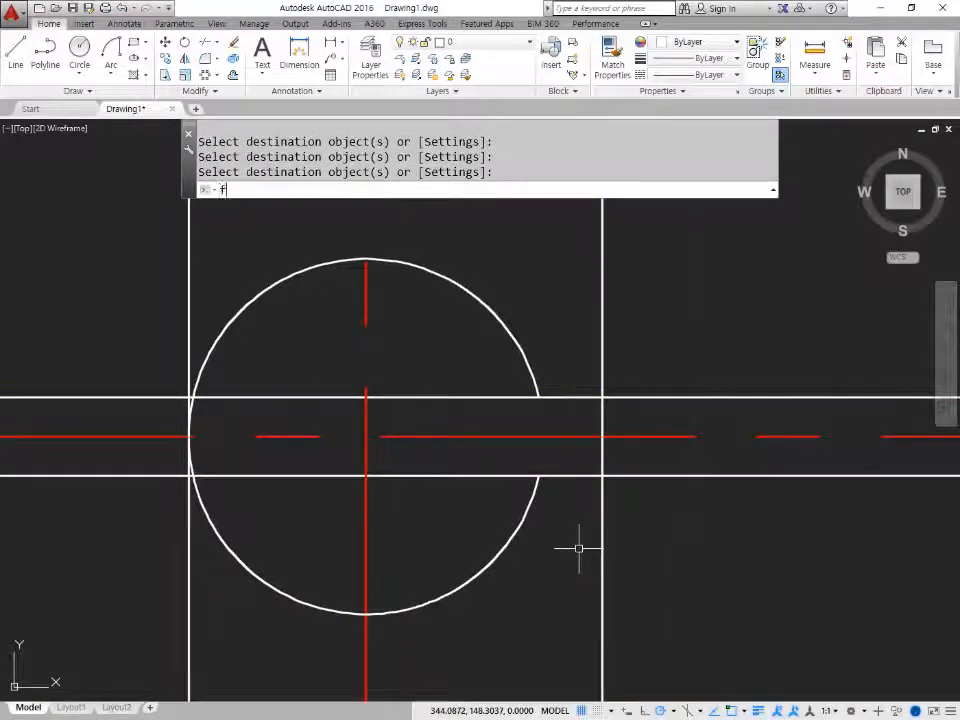
key("Return")
type("m")
key("Return")
left_click(530, 501)
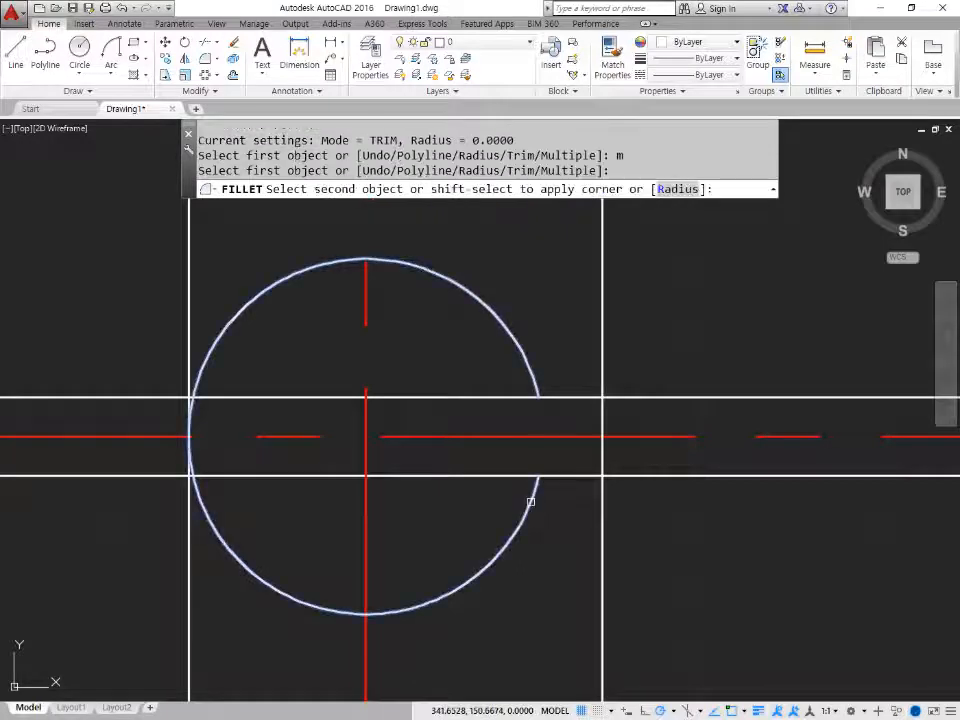
left_click(572, 476)
left_click(602, 462)
left_click(594, 475)
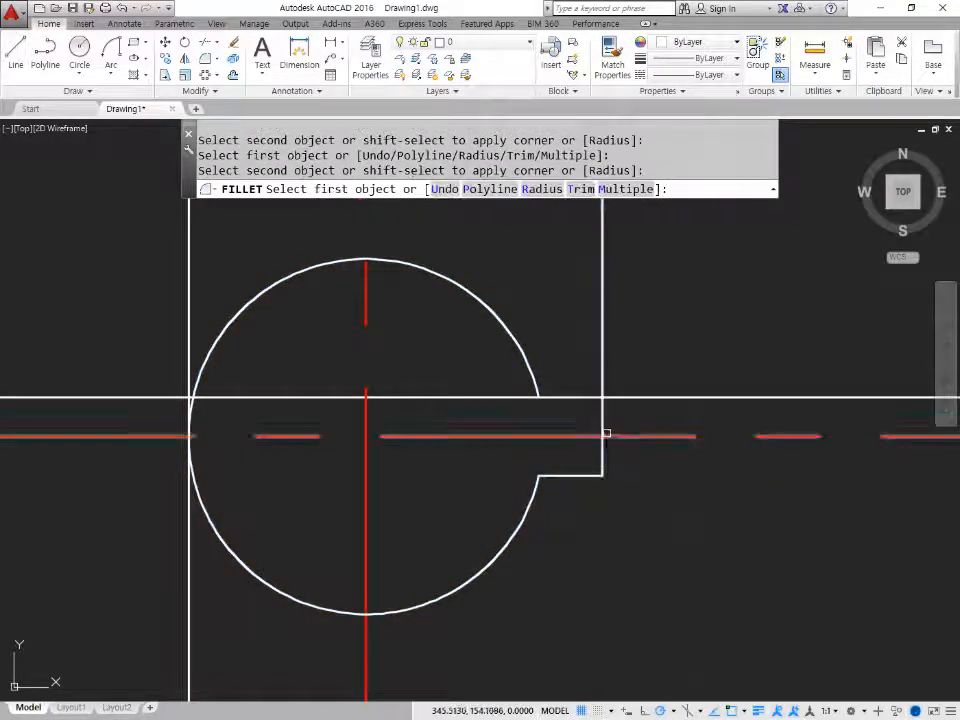
left_click(600, 412)
left_click(589, 397)
left_click(564, 397)
left_click(531, 382)
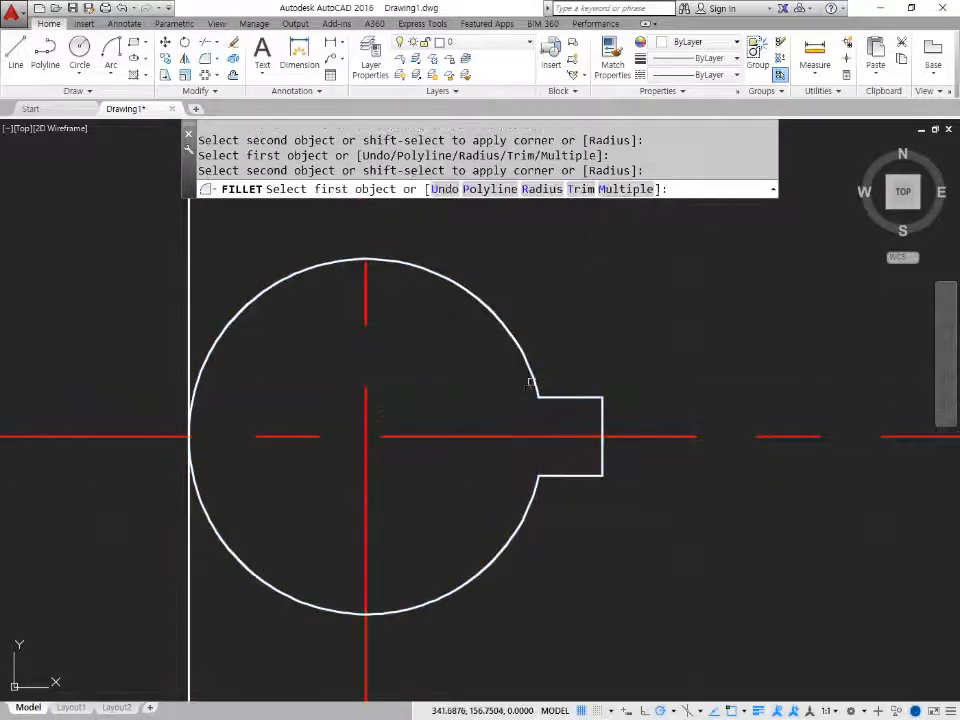
key("Return")
Erase the vertical construction line tangent to the left side of the keyed circle.
left_click(187, 283)
type("e")
key("Return")
scroll(184, 375, "down", 5)
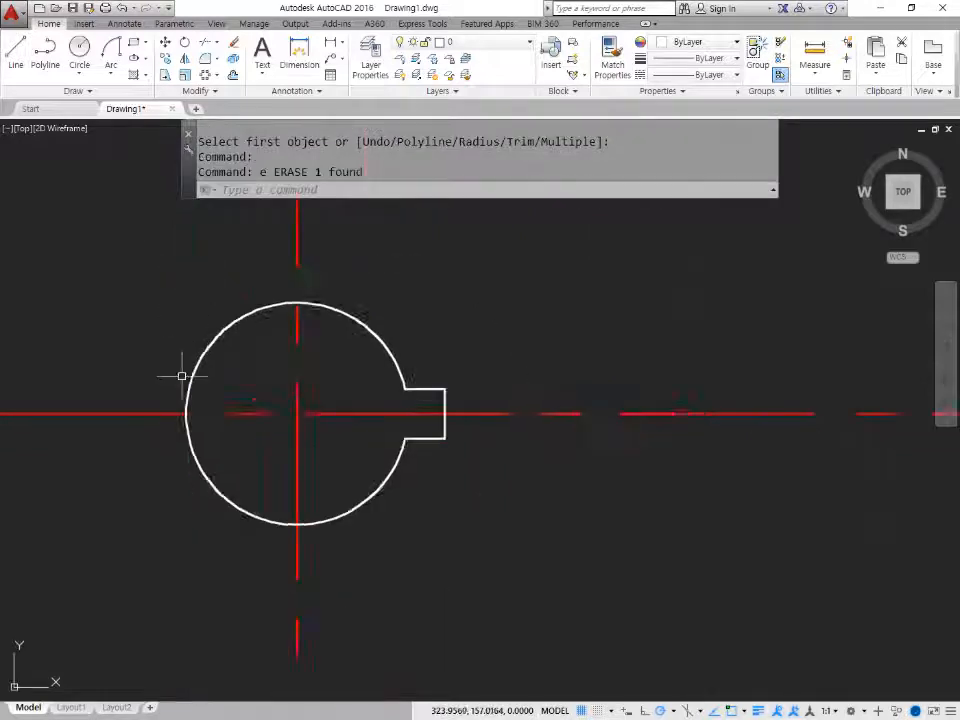
middle_click_drag(189, 381, 311, 400)
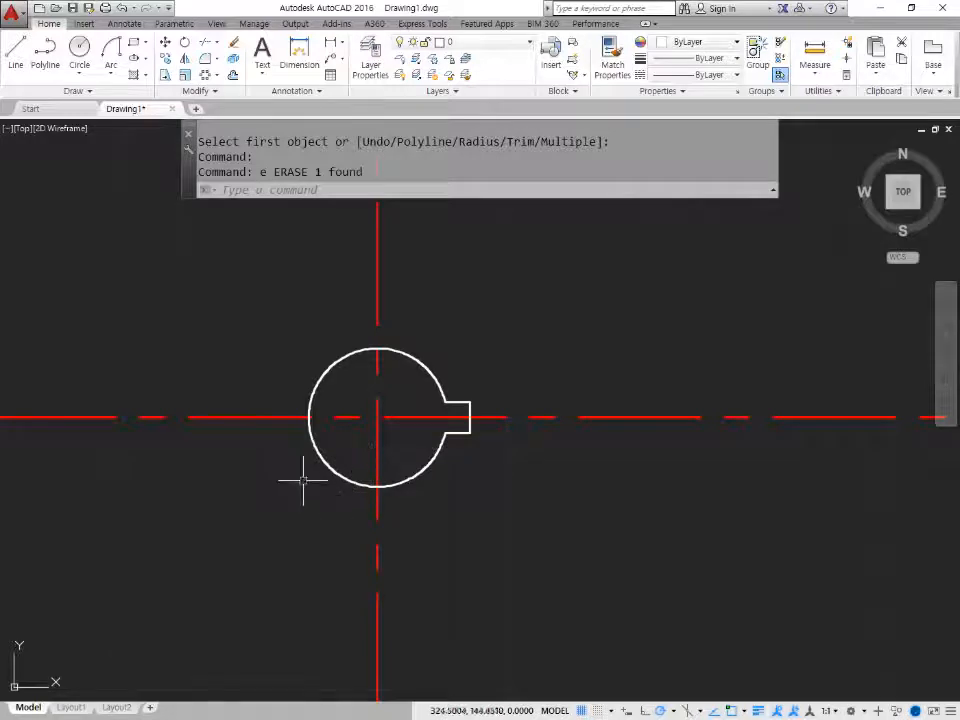
type("o")
key("Return")
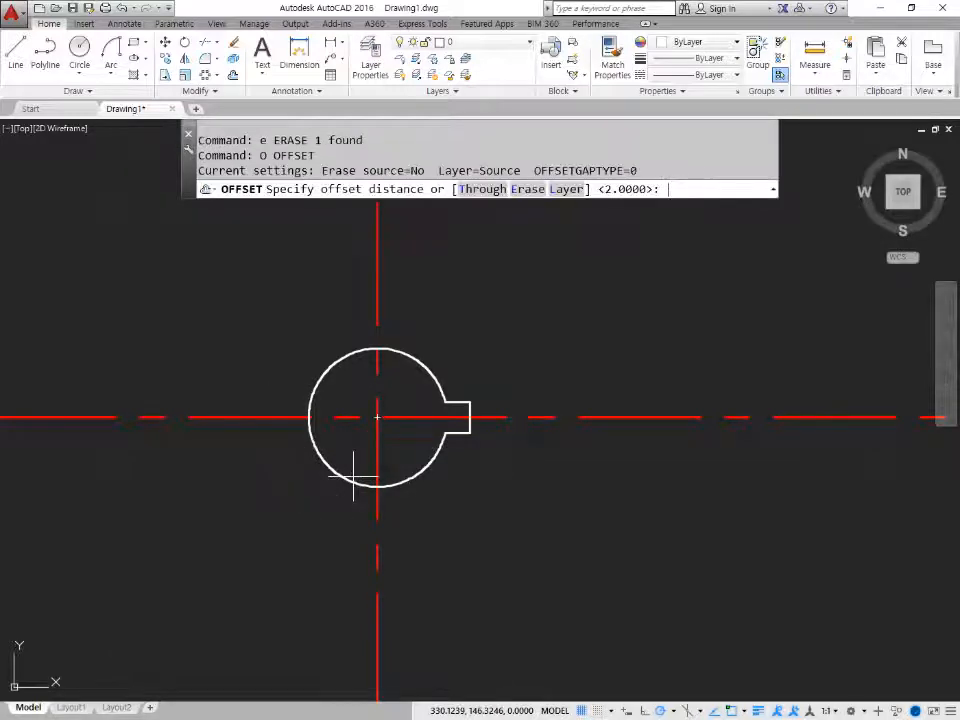
key("Escape")
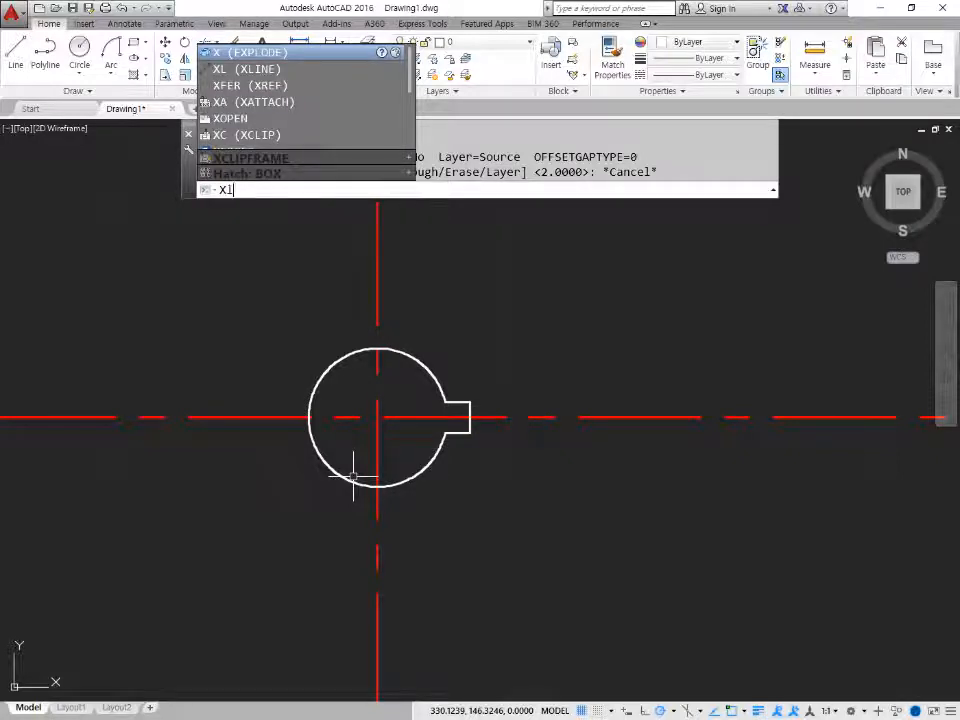
Draw a vertical construction line through the left quadrant of the keyed circle.
type("xl")
key("Return")
type("v")
key("Return")
left_click(309, 450)
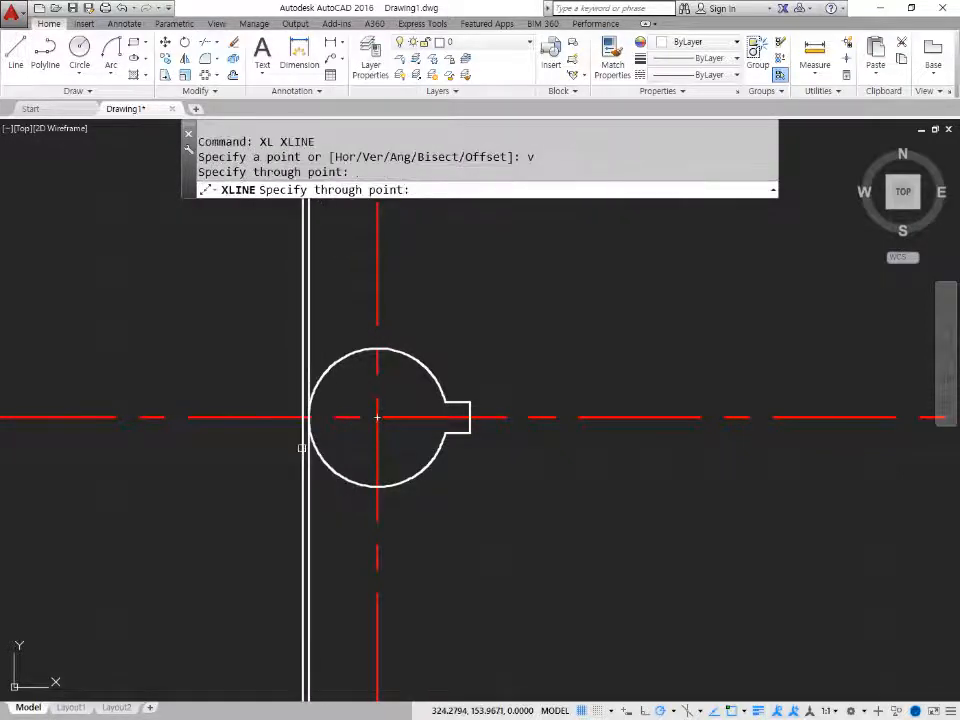
key("Return")
Offset the vertical tangent line 15 to the left, away from the keyed circle.
type("o")
key("Return")
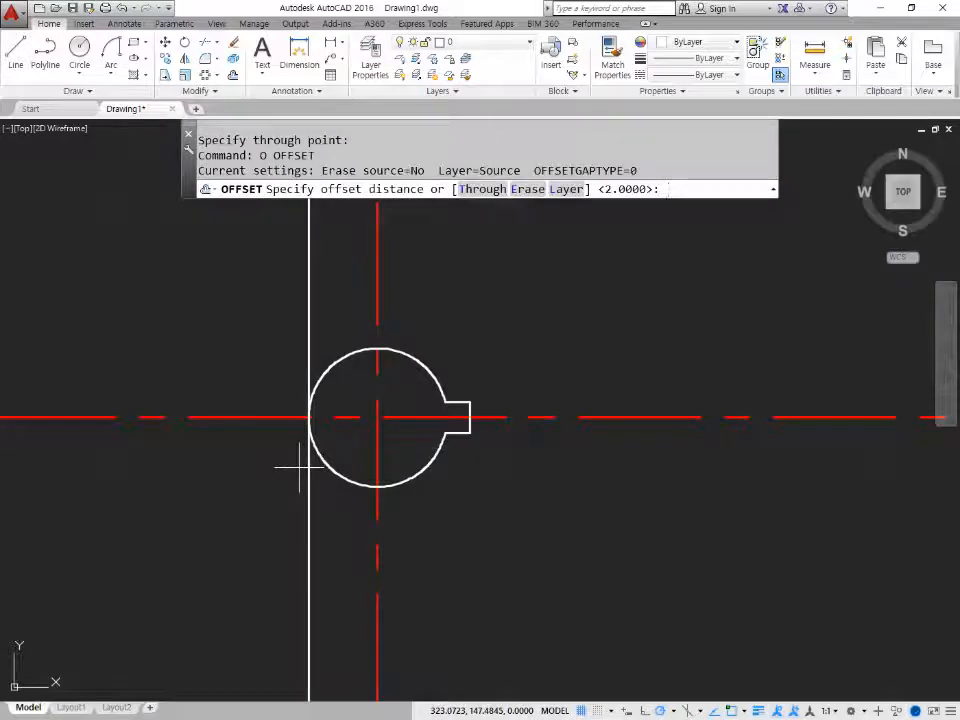
type("15")
key("Return")
left_click(308, 485)
left_click(240, 485)
key("Return")
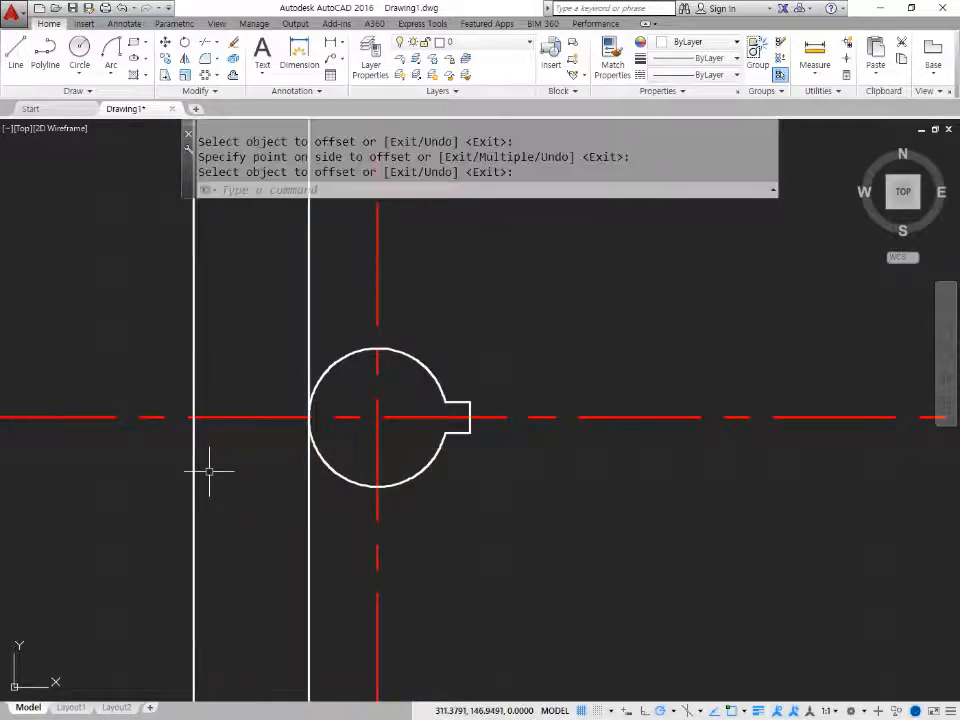
Match the new offset vertical line to the properties of the red horizontal centreline.
middle_click_drag(208, 467, 281, 493)
type("ma")
key("Return")
left_click(289, 438)
left_click(265, 463)
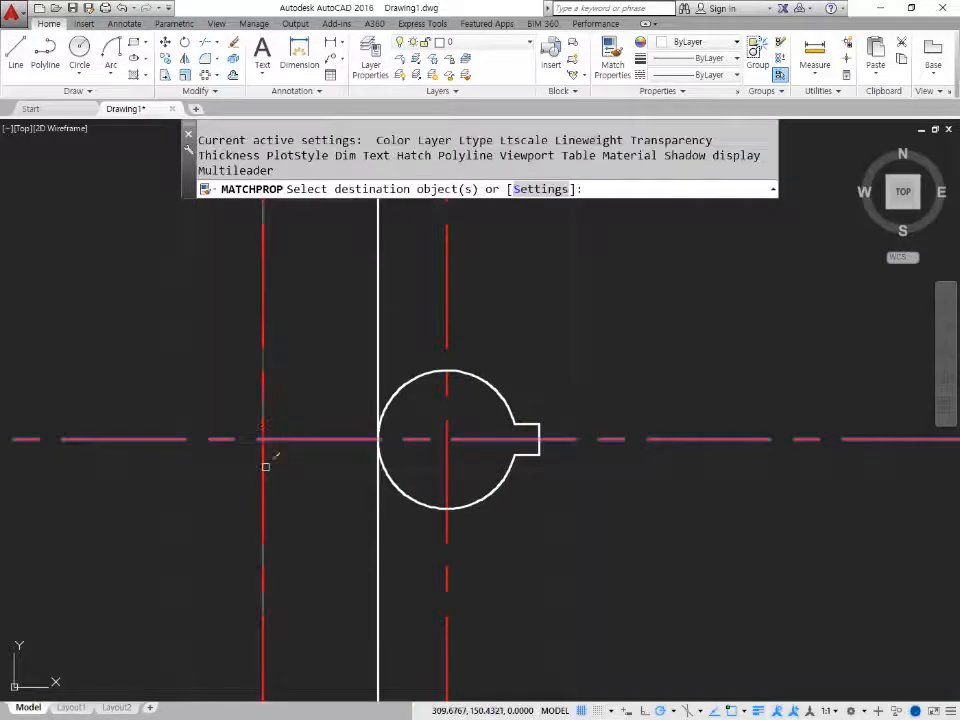
key("Return")
Offset the new vertical centreline 17.5 further to the left.
type("o")
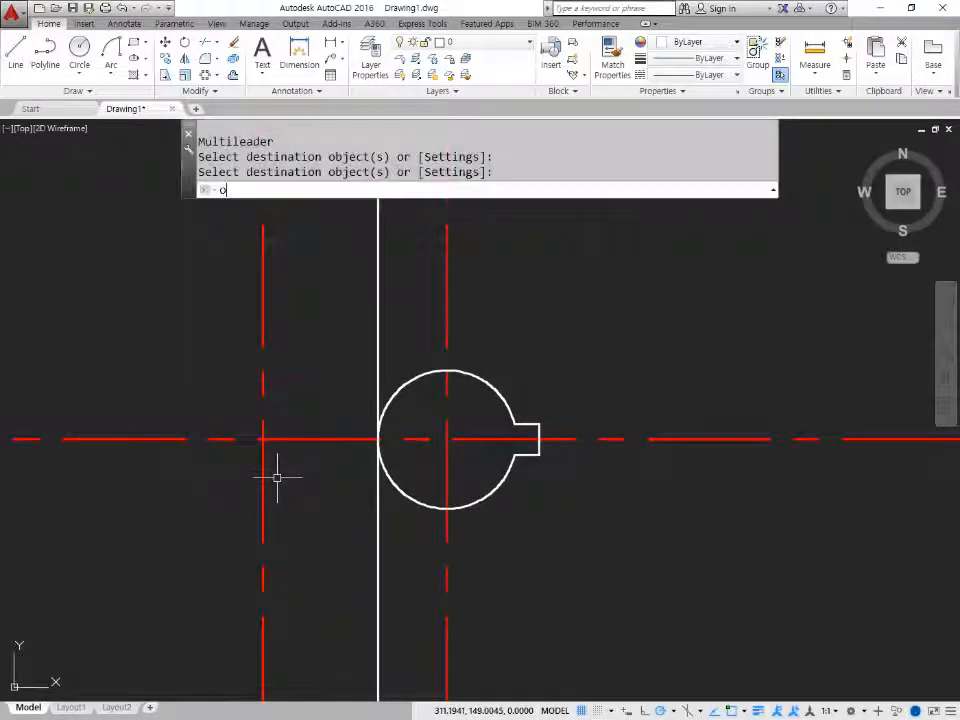
key("Return")
type("17.")
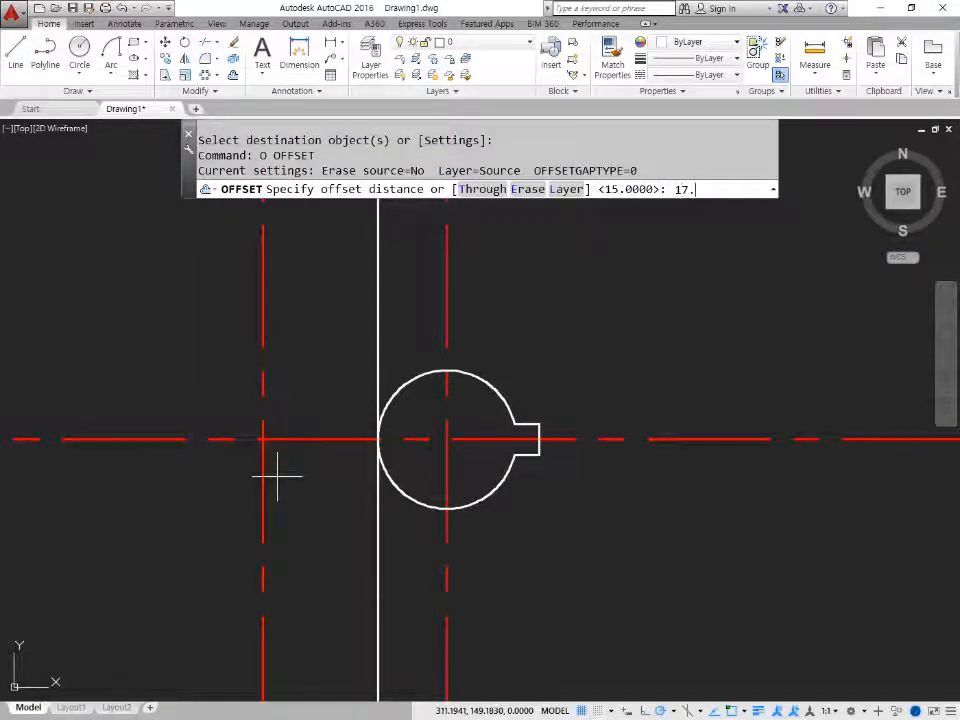
type("5")
key("Return")
left_click(263, 495)
left_click(238, 495)
key("Return")
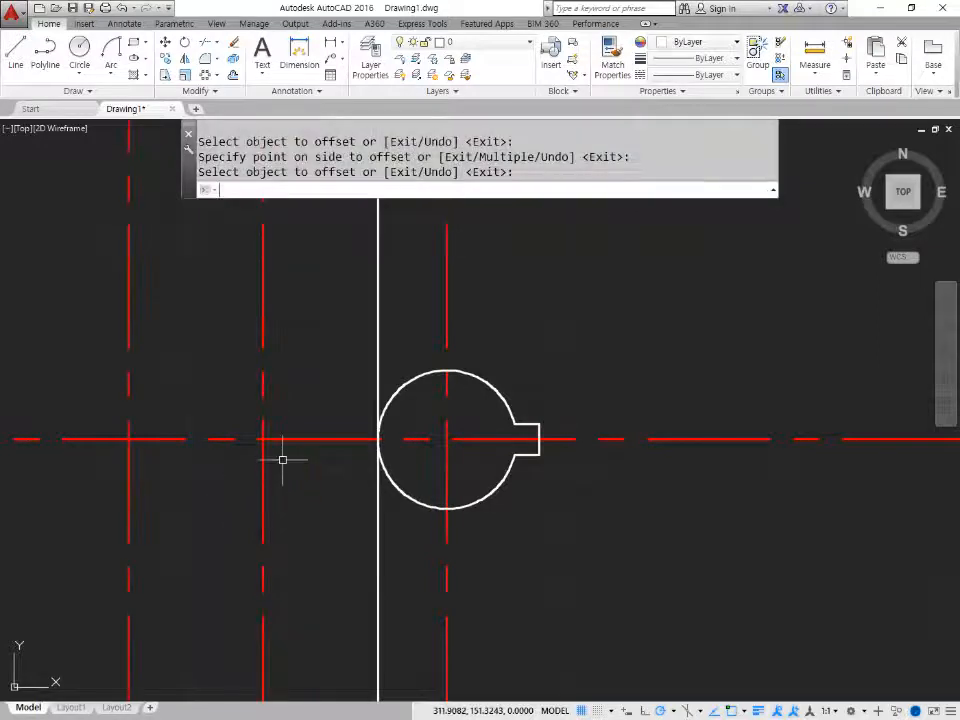
Draw a radius 6 circle where the middle vertical centreline crosses the horizontal centreline.
type("c")
key("Return")
left_click(263, 439)
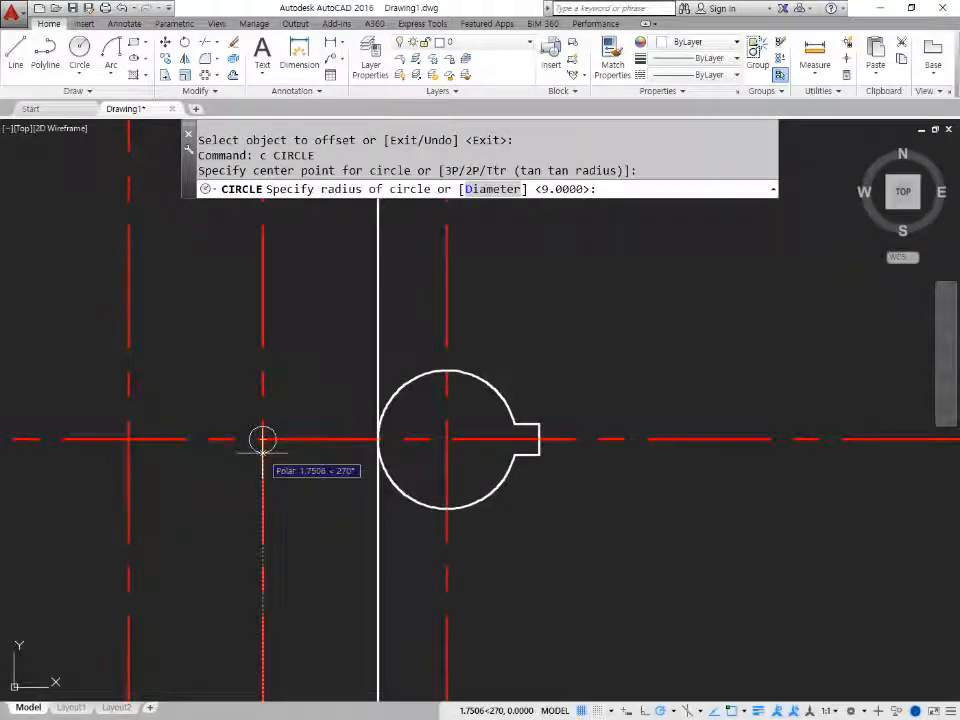
type("6")
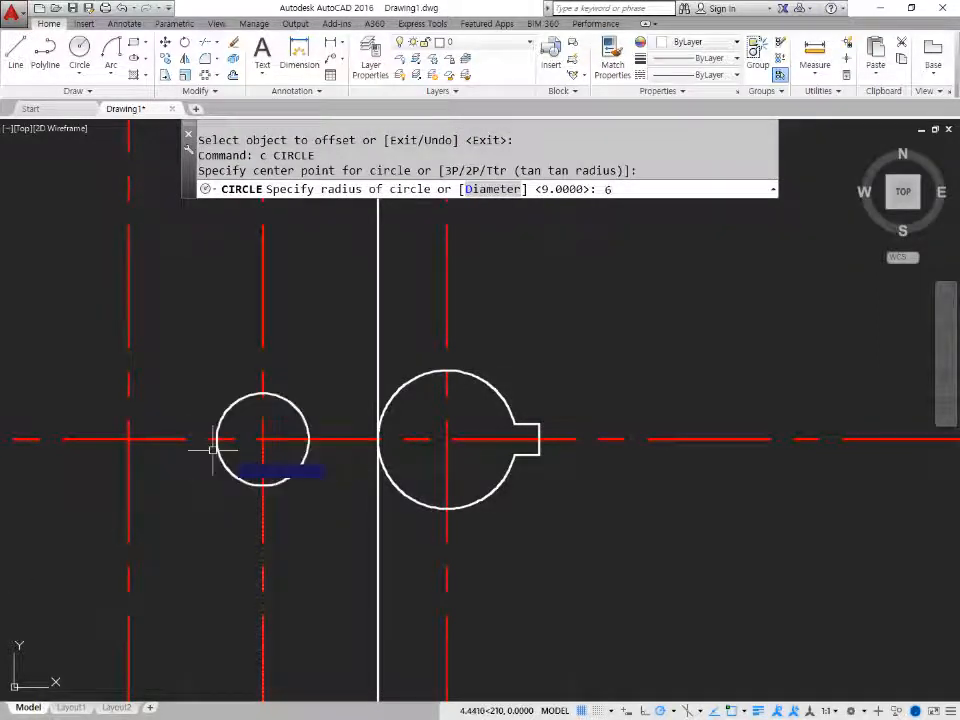
key("Return")
Draw a radius 8 circle where the leftmost vertical centreline crosses the horizontal centreline.
type("C")
key("Return")
left_click(128, 439)
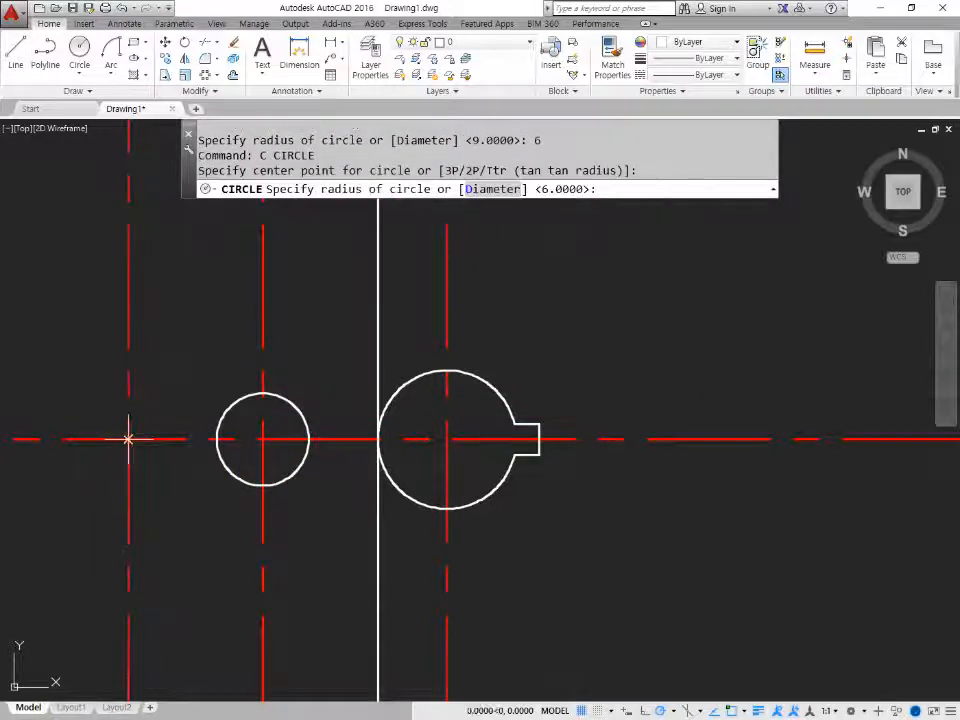
type("8")
key("Return")
Draw a line tangent to the upper sides of the radius 8 and radius 6 circles.
scroll(180, 422, "up", 2)
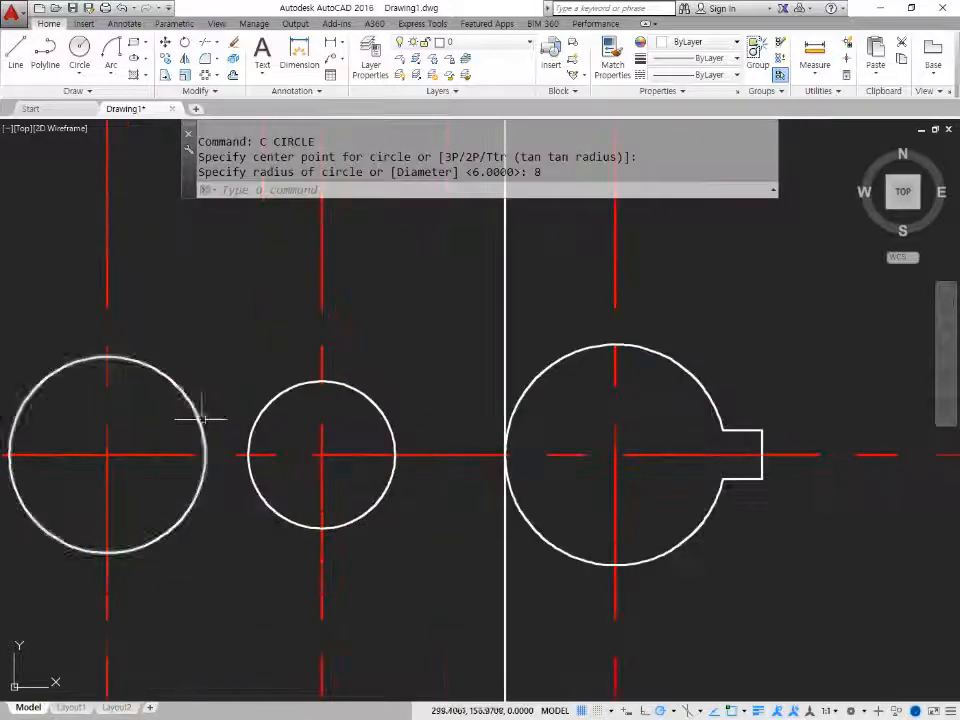
middle_click_drag(208, 418, 274, 443)
type("l")
key("Return")
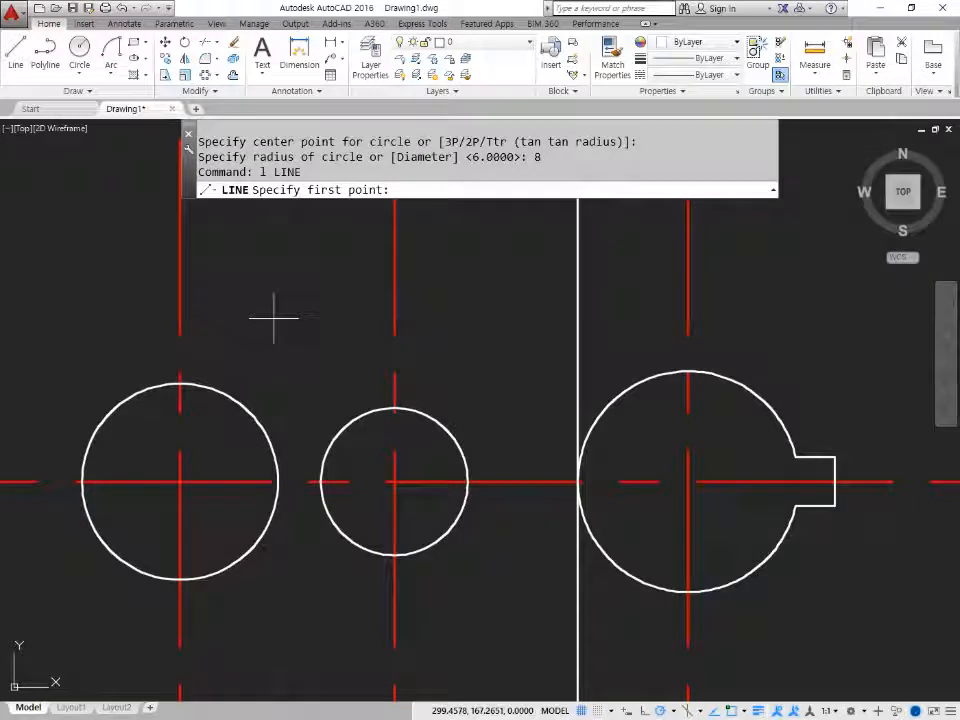
type("tan")
key("space")
left_click(225, 388)
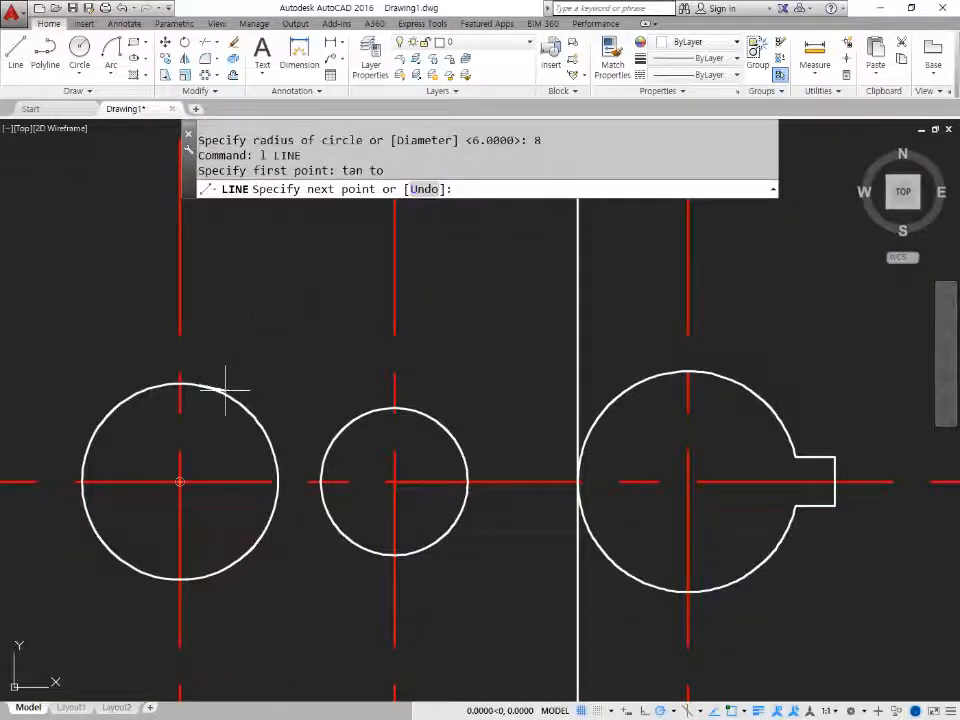
type("tan")
key("space")
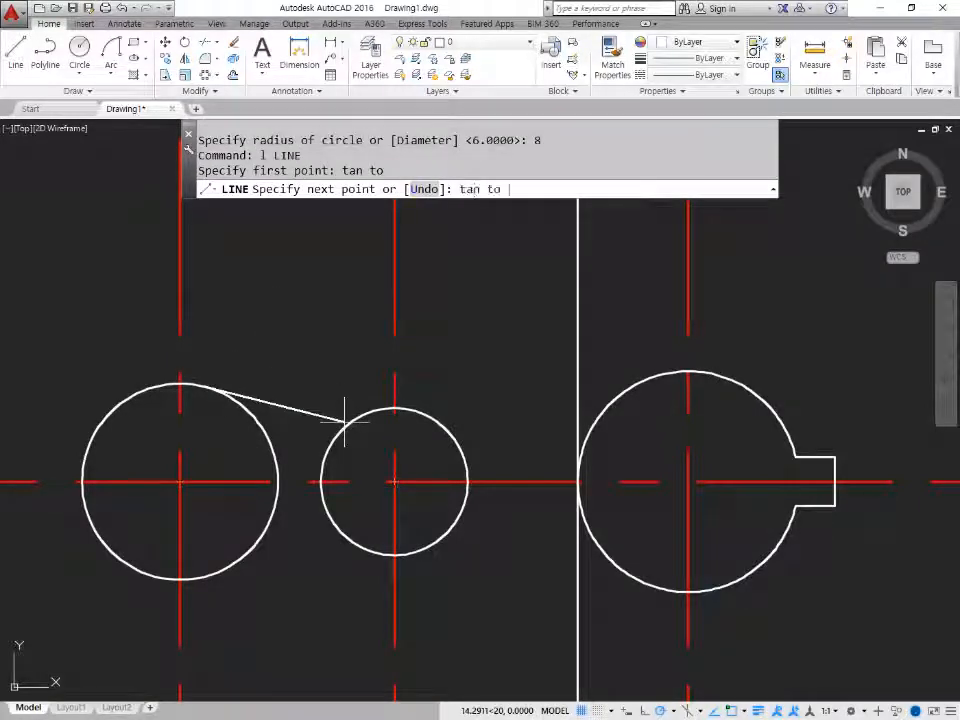
left_click(352, 418)
key("Return")
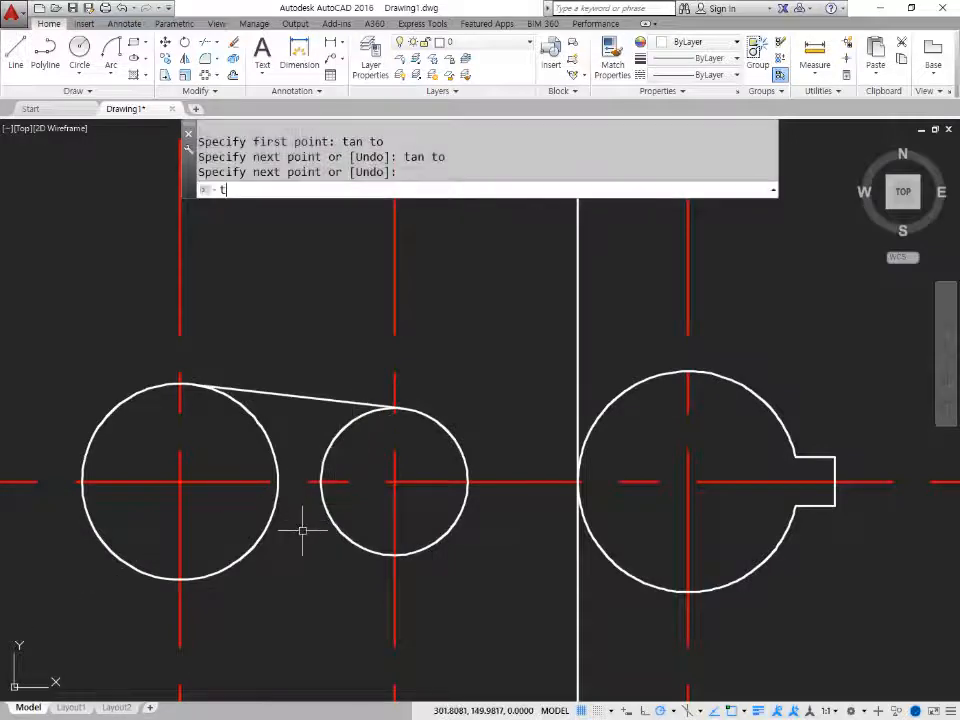
Draw a line tangent to the lower sides of the radius 8 and radius 6 circles.
key("Return")
type("tan")
key("space")
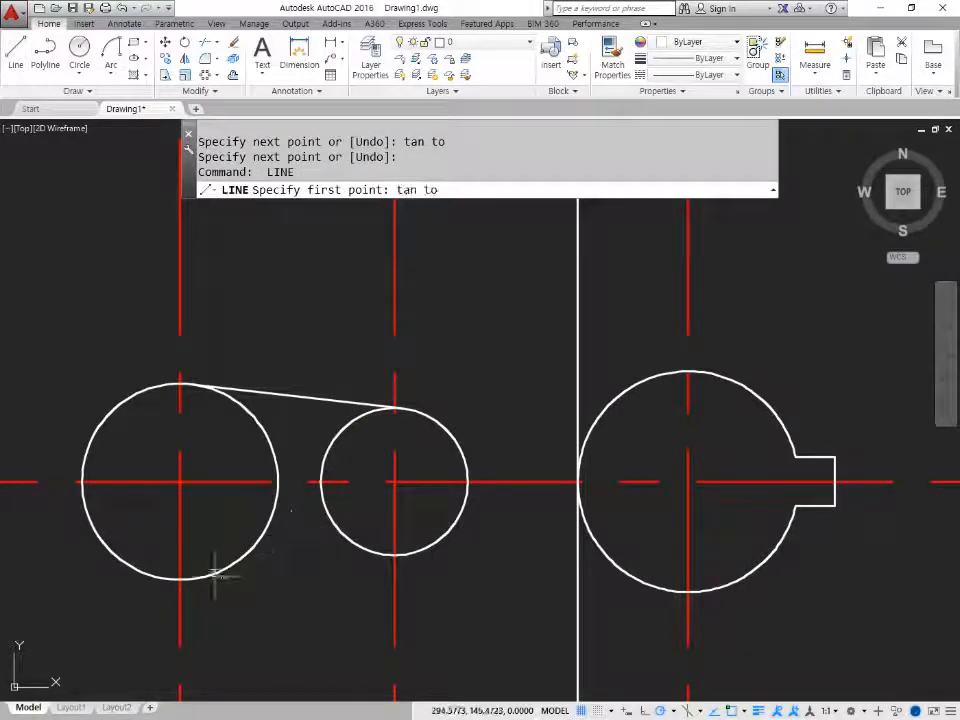
left_click(214, 563)
type("tan")
key("space")
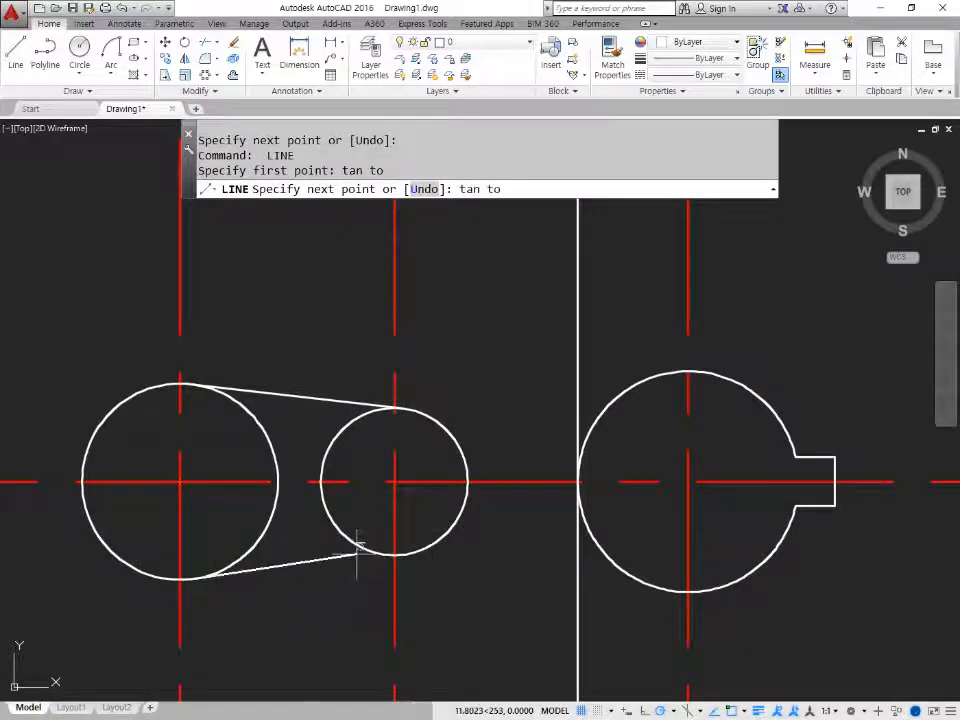
left_click(356, 550)
key("Return")
Trim the inner arcs of both circles between the two tangent lines to leave a tapered slot outline.
type("tr")
key("Return")
left_click(306, 566)
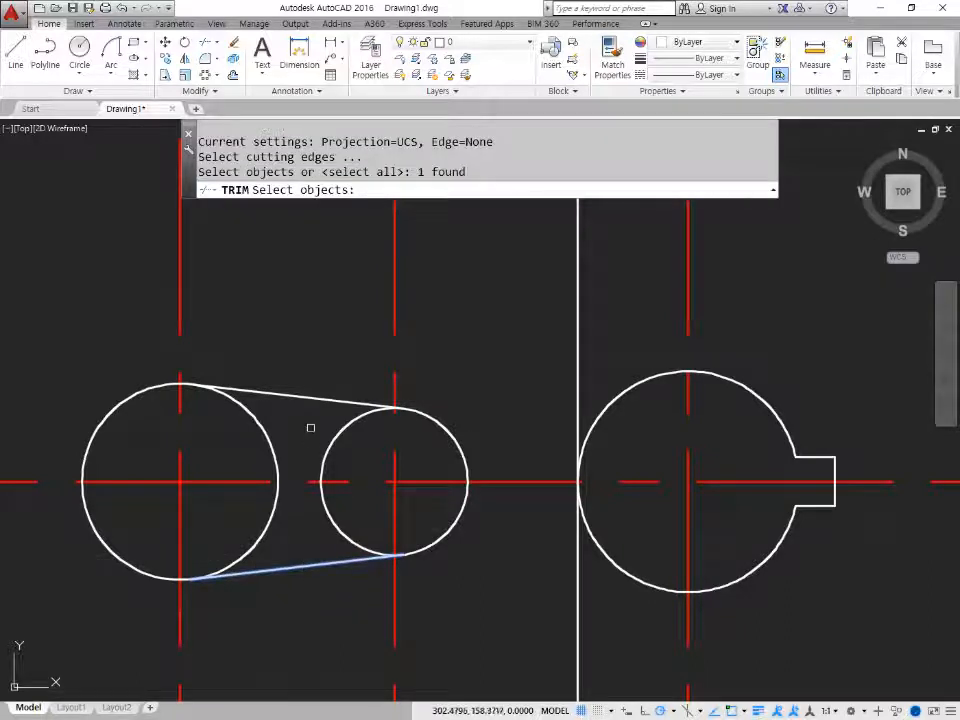
left_click(307, 399)
key("Return")
left_click(339, 449)
left_click(323, 432)
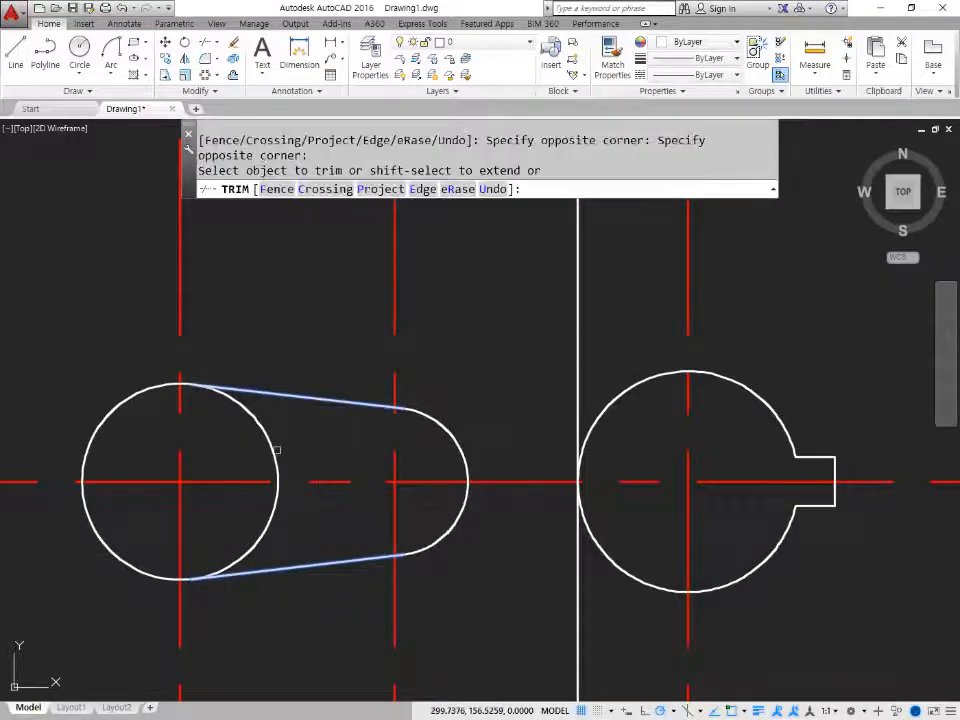
left_click(274, 450)
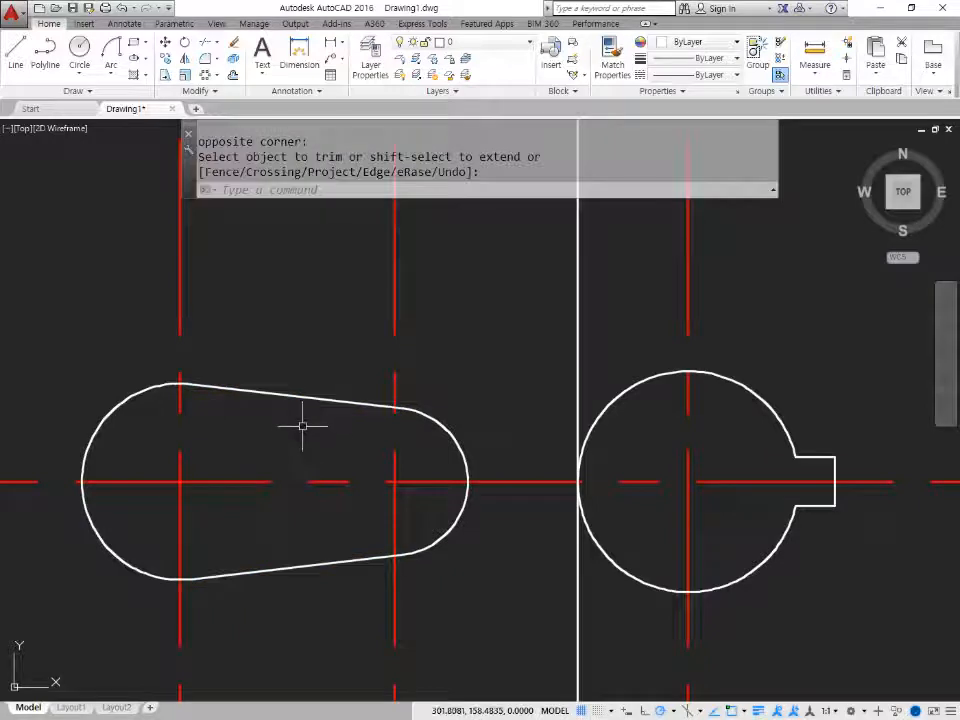
Offset both end arcs and both tangent lines of the tapered slot outward by 5.
type("o")
key("Return")
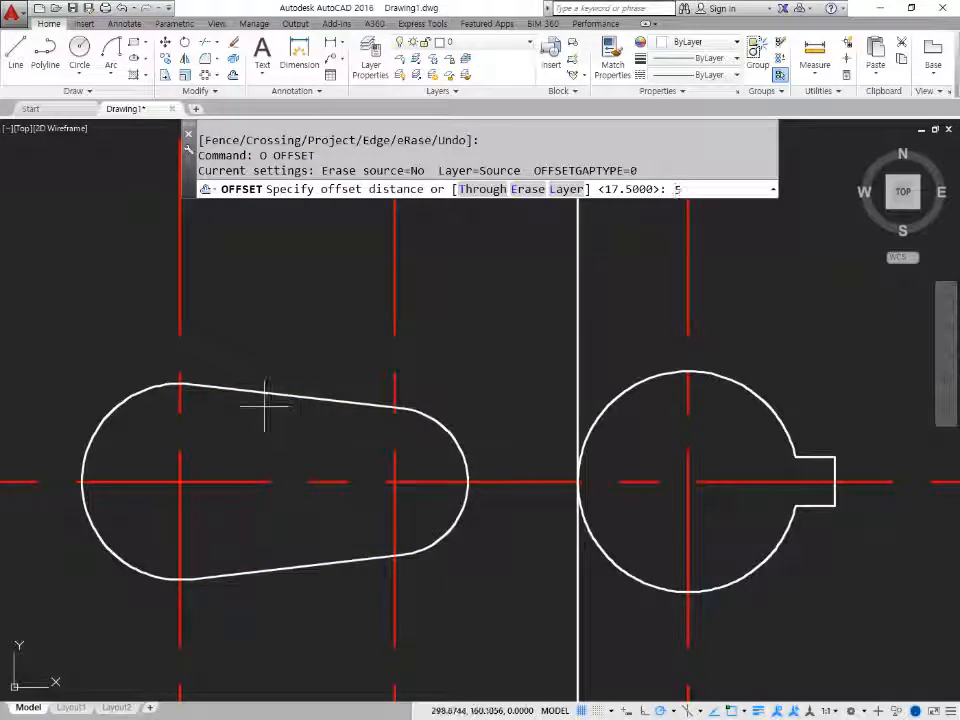
key("Return")
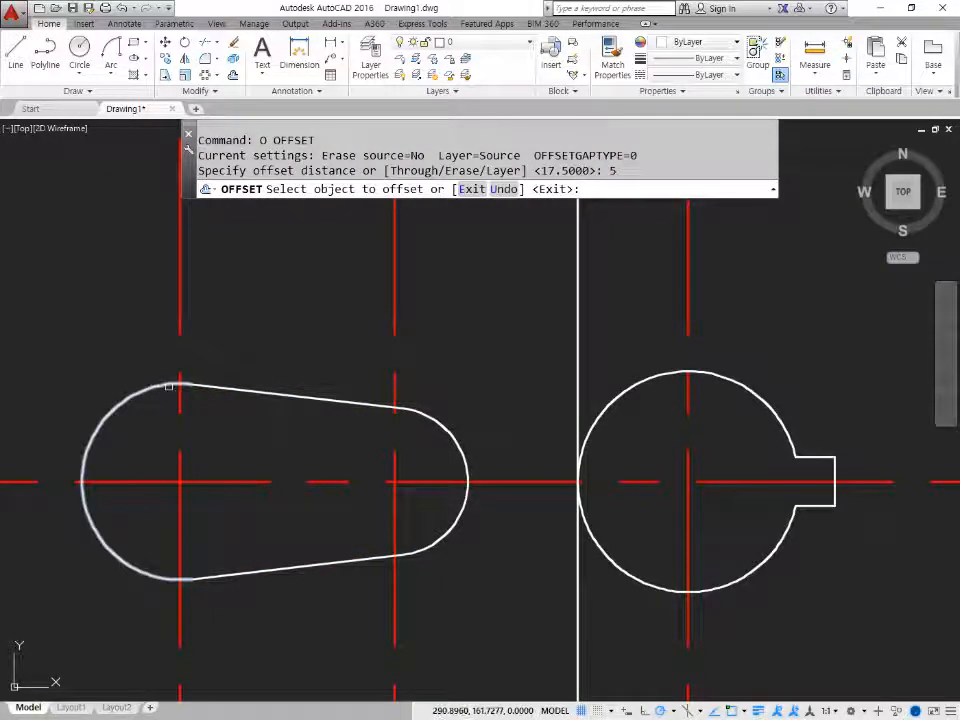
left_click(166, 384)
left_click(161, 368)
left_click(403, 406)
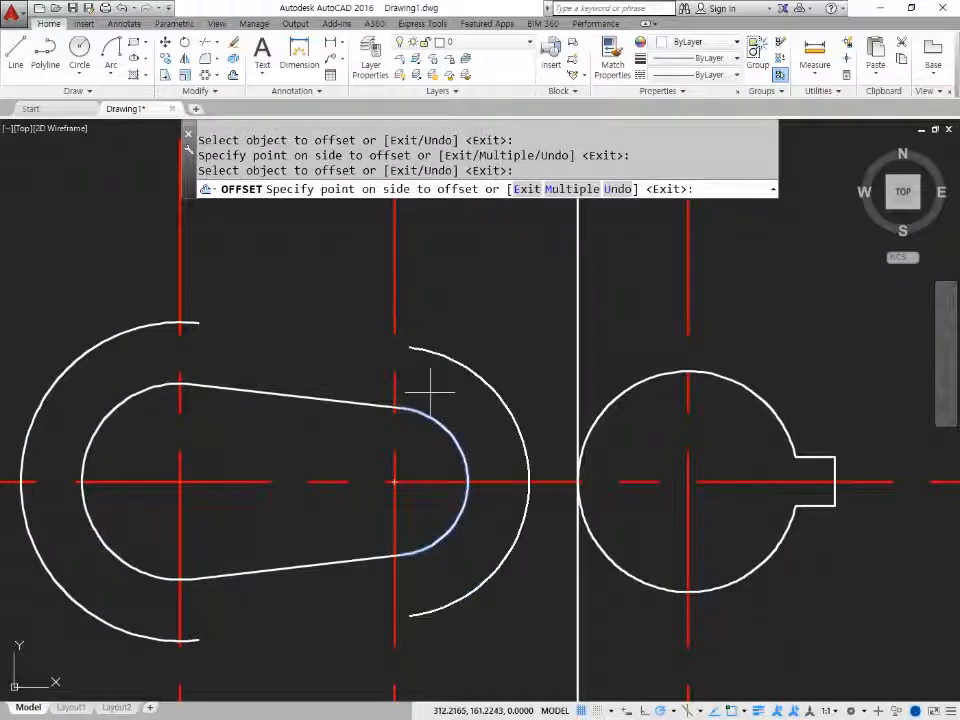
left_click(428, 386)
left_click(378, 403)
left_click(376, 392)
left_click(354, 558)
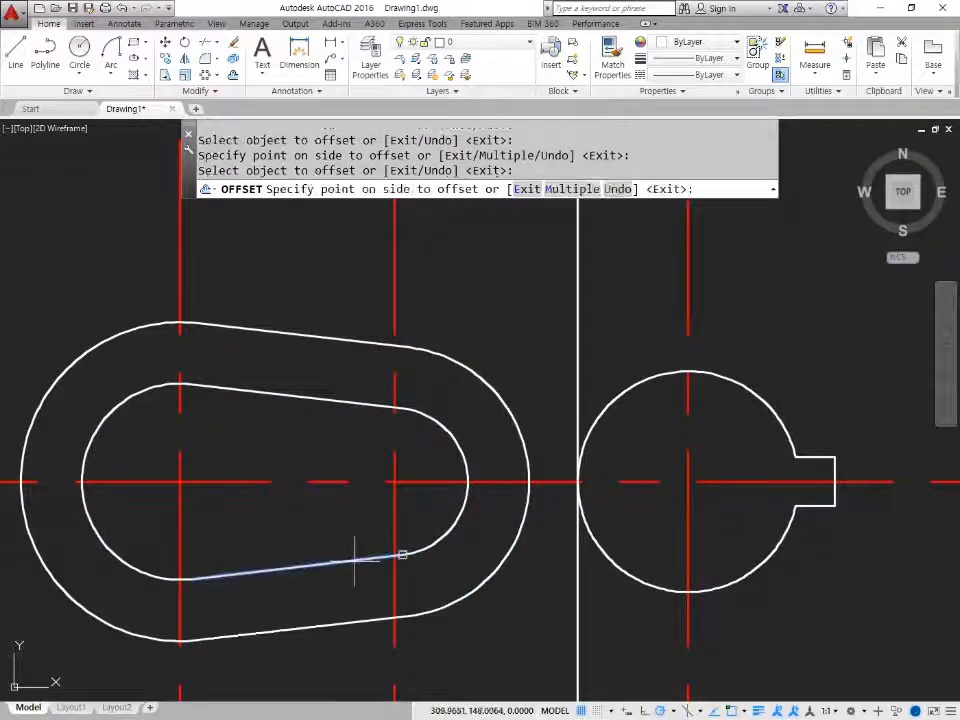
left_click(422, 669)
key("Return")
Trim both ends of the tapered slot's two vertical centre lines back to the outer offset outline.
scroll(395, 603, "down", 2)
middle_click_drag(395, 603, 393, 561)
type("tr")
key("Return")
key("Return")
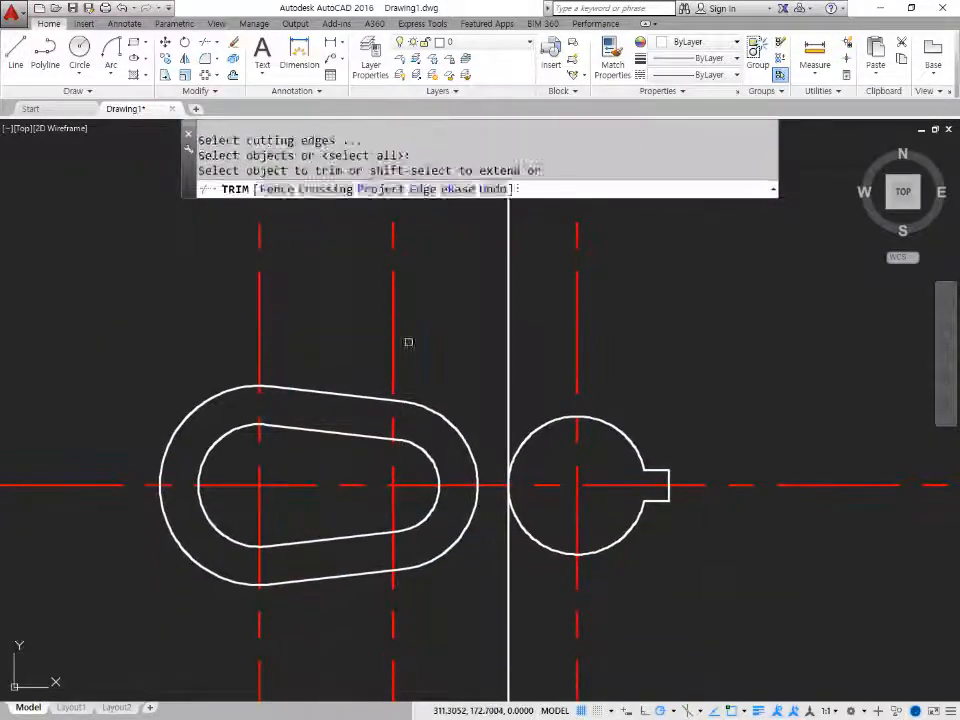
left_click(409, 342)
left_click(237, 323)
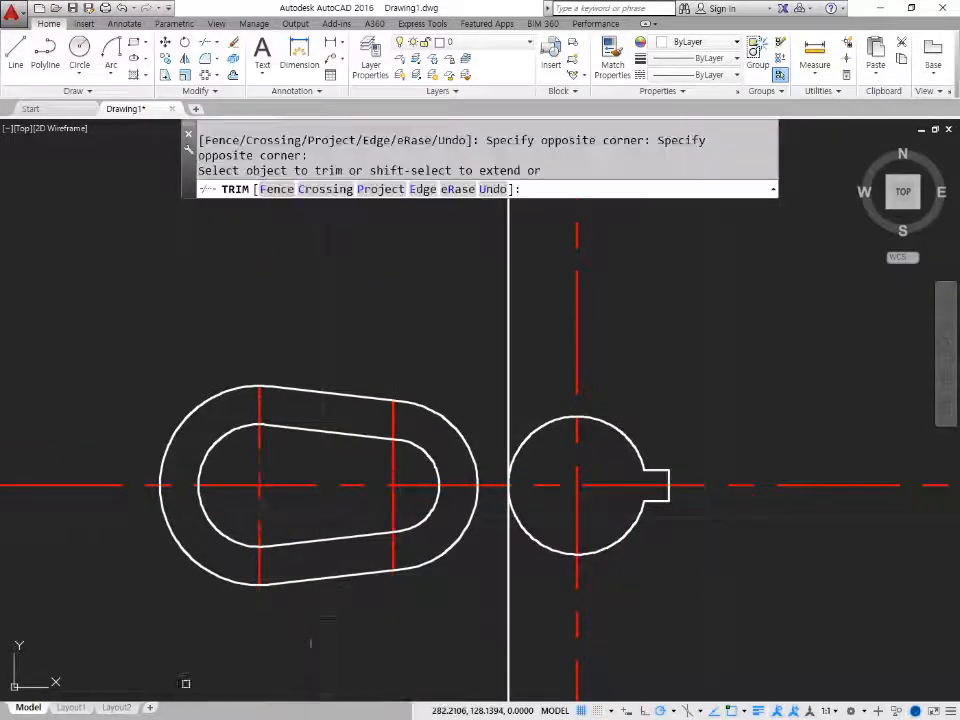
key("Return")
Erase the outer offset outline around the tapered slot, both arcs and both slanted lines.
left_click(322, 578)
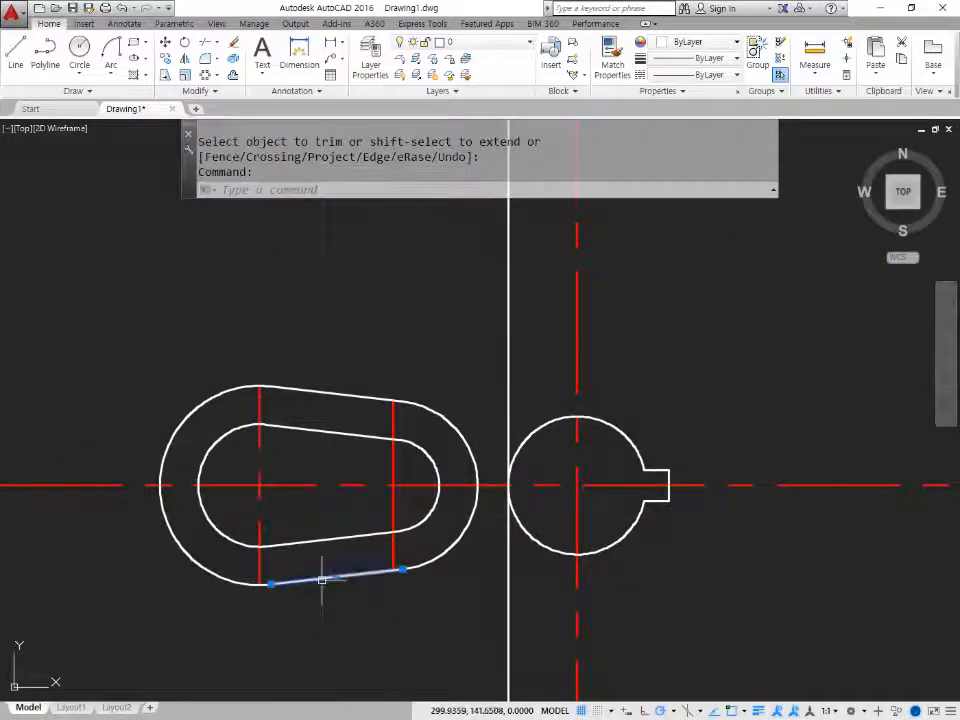
left_click(429, 561)
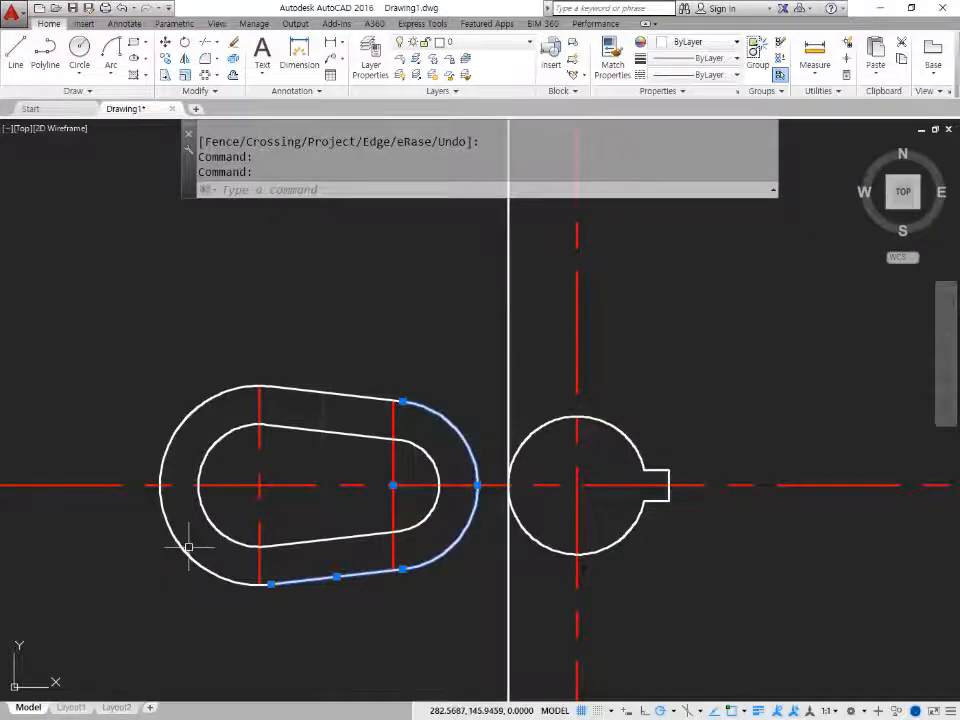
left_click(188, 547)
left_click(154, 523)
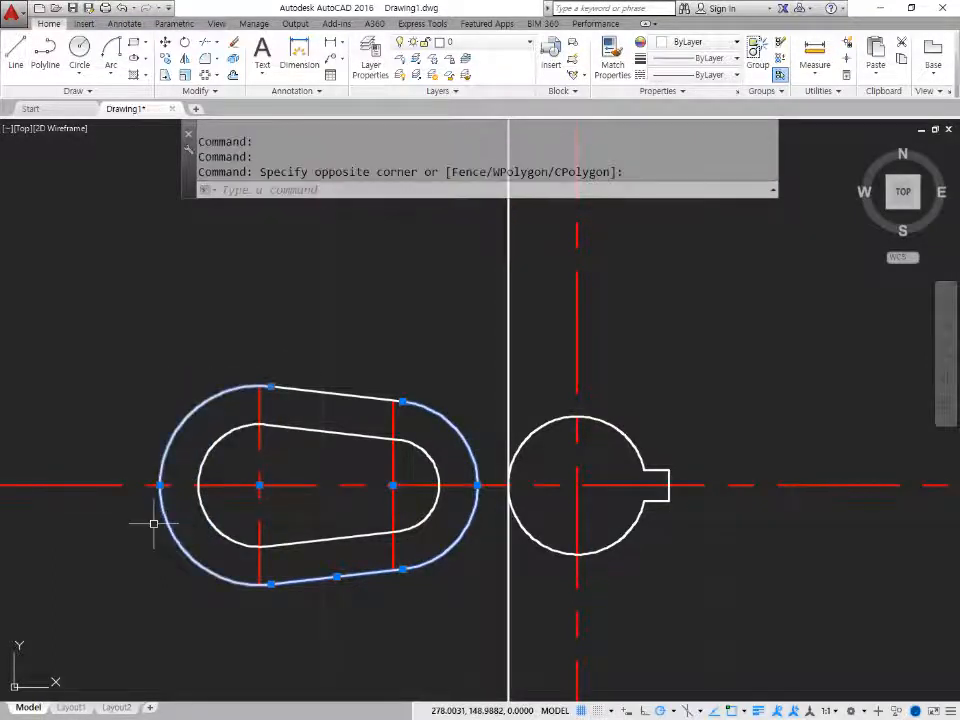
left_click(337, 394)
type("e")
key("Return")
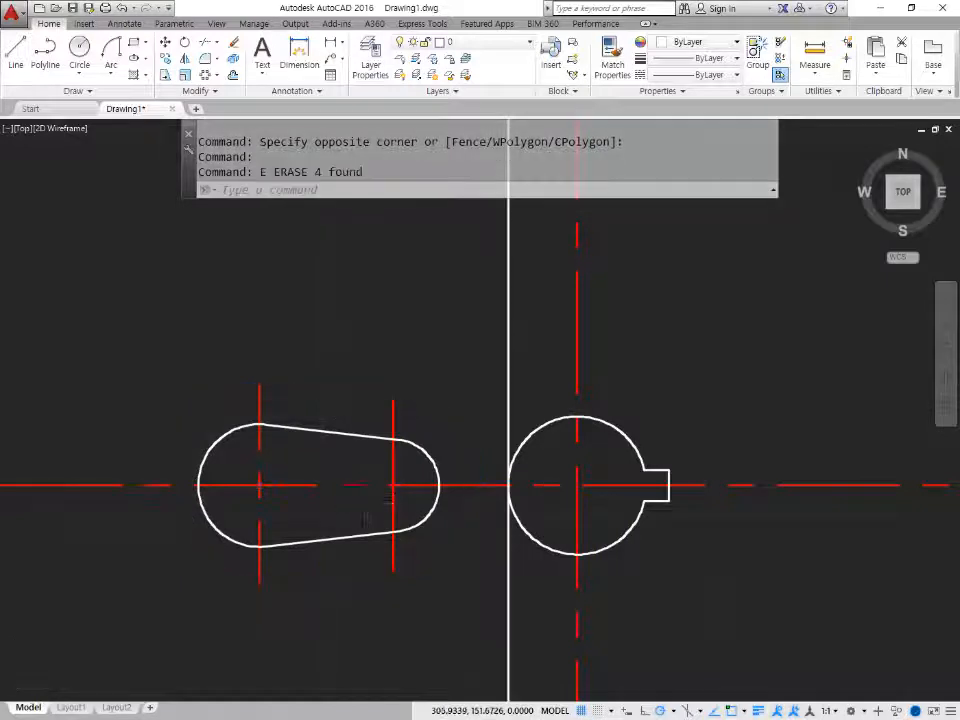
Draw a circle of radius 53.5 centred on the keyed shaft hole.
scroll(371, 505, "down", 2)
type("c")
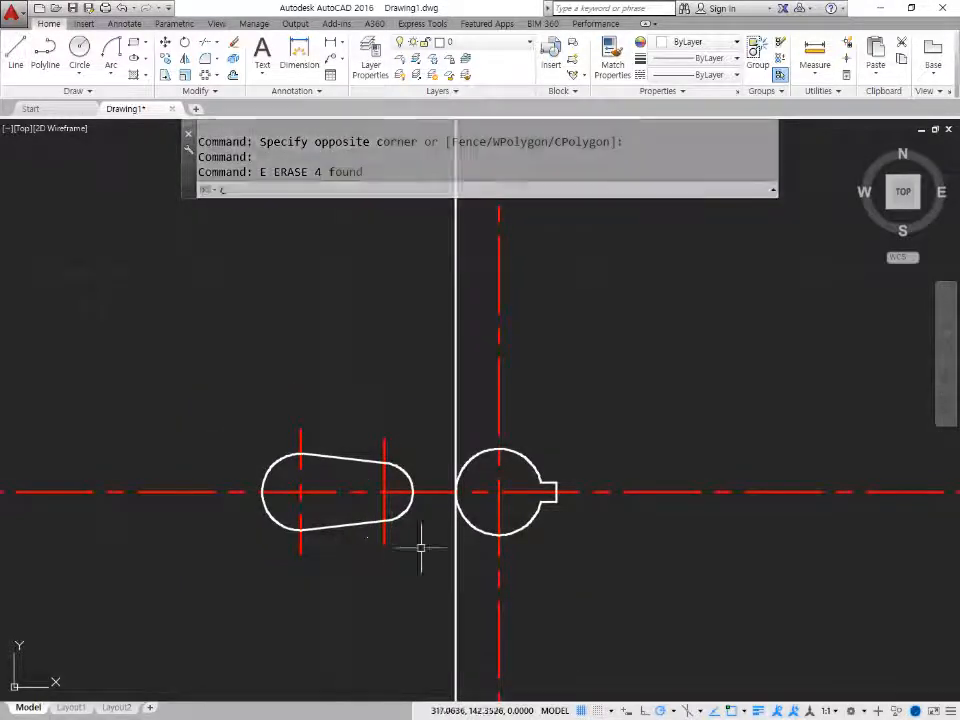
key("Return")
left_click(499, 491)
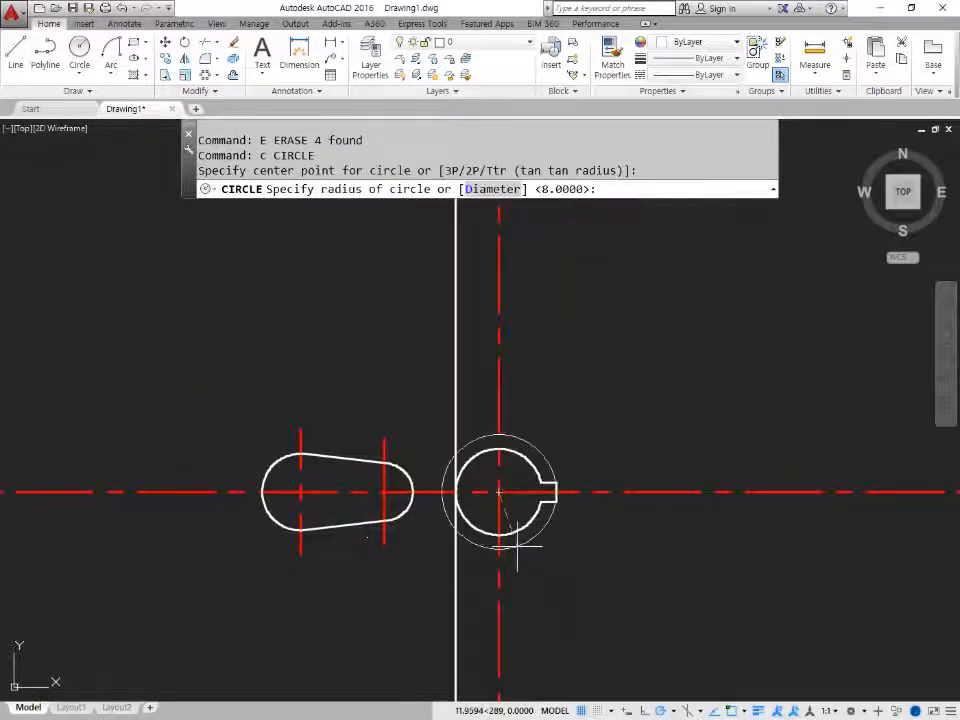
type("53.5")
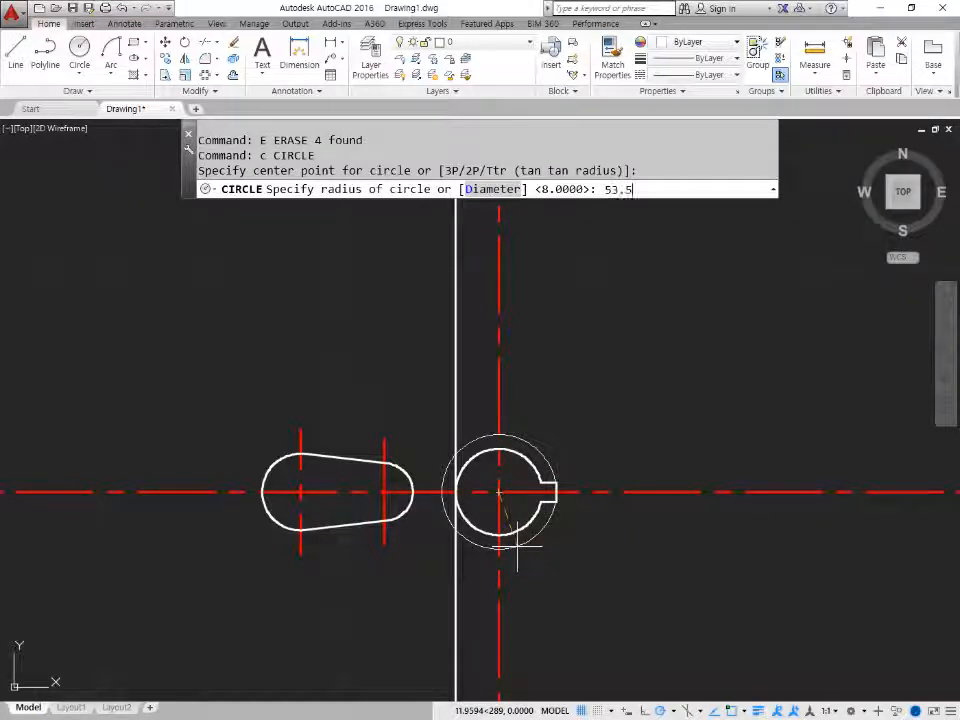
key("Return")
Draw a circle of radius 60 concentric with the shaft hole.
type("c")
key("Return")
left_click(499, 491)
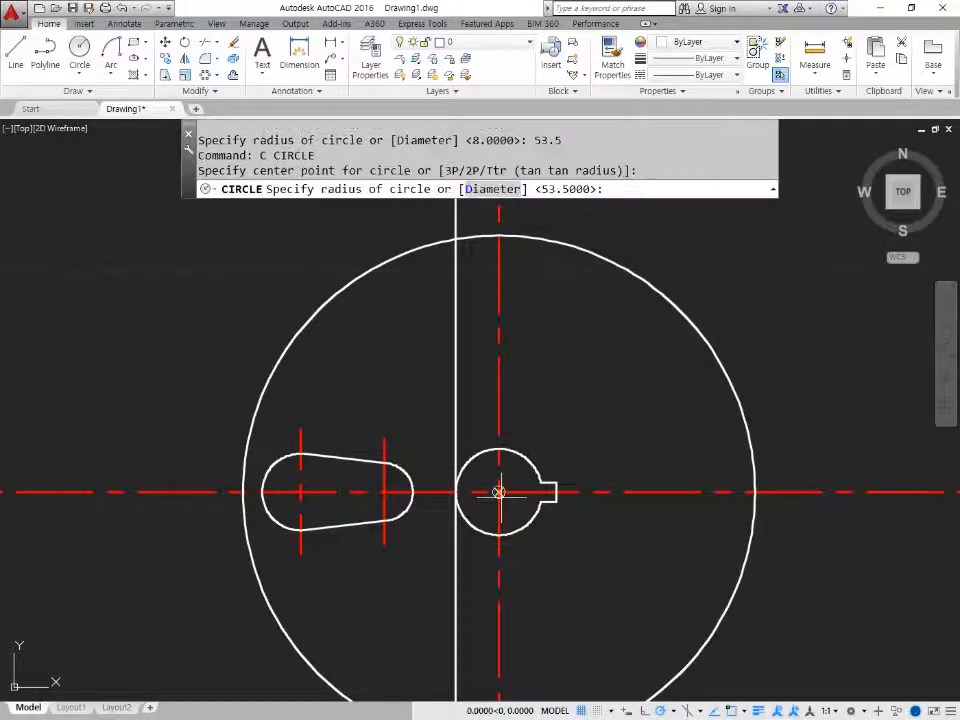
type("60")
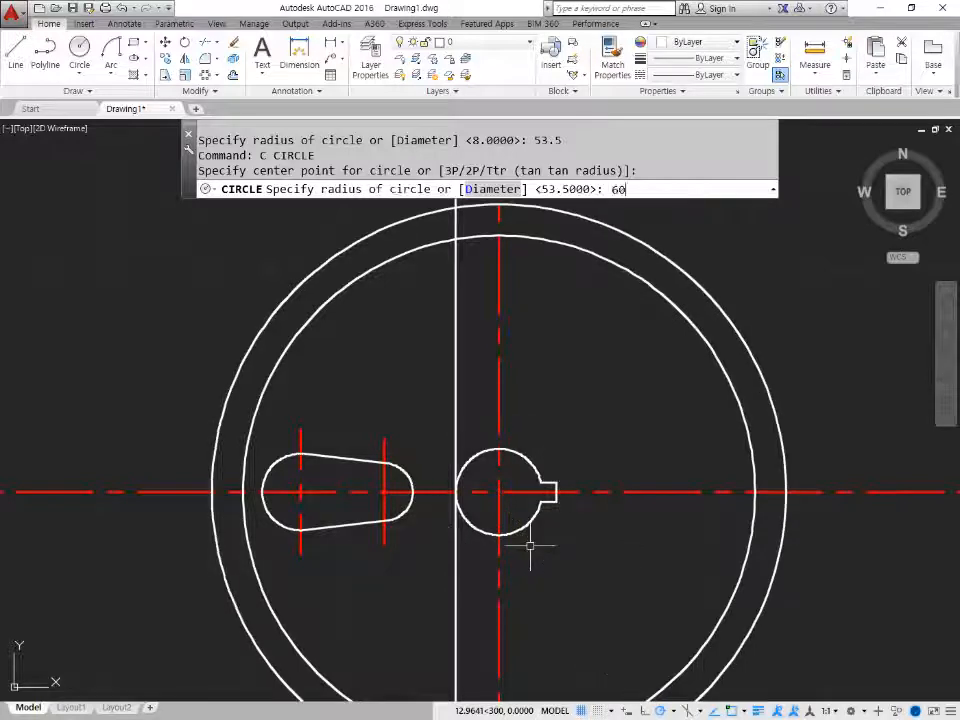
key("Return")
Erase the white vertical construction line touching the edge of the shaft hole.
left_click(461, 380)
left_click(438, 383)
type("e")
key("Return")
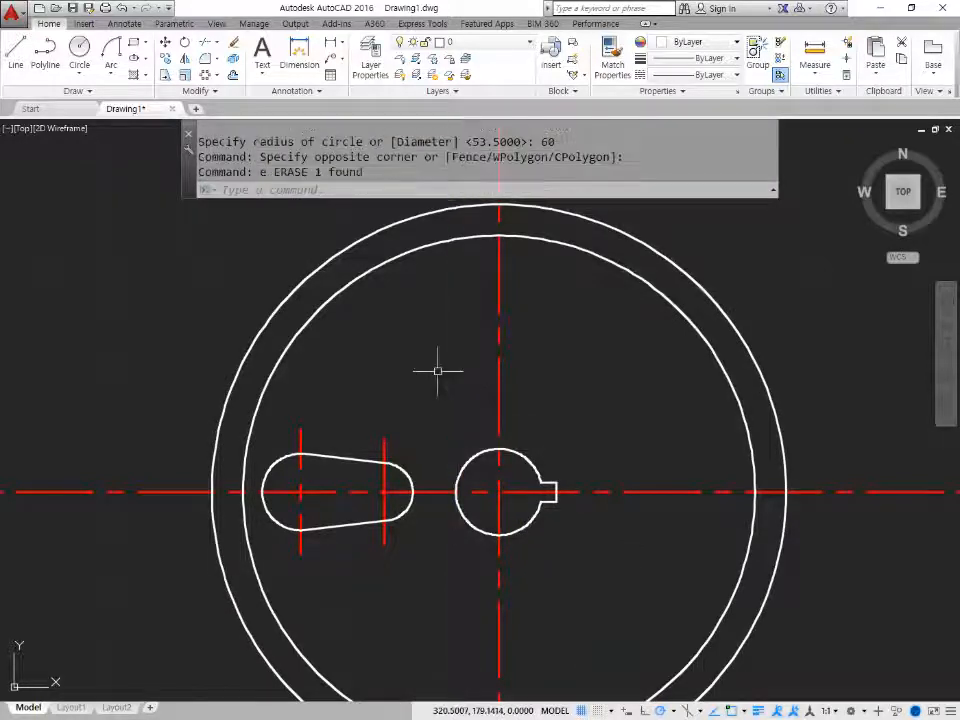
Offset the shaft hole's vertical centre line by 24/2 to both sides.
scroll(403, 418, "up", 5)
type("o")
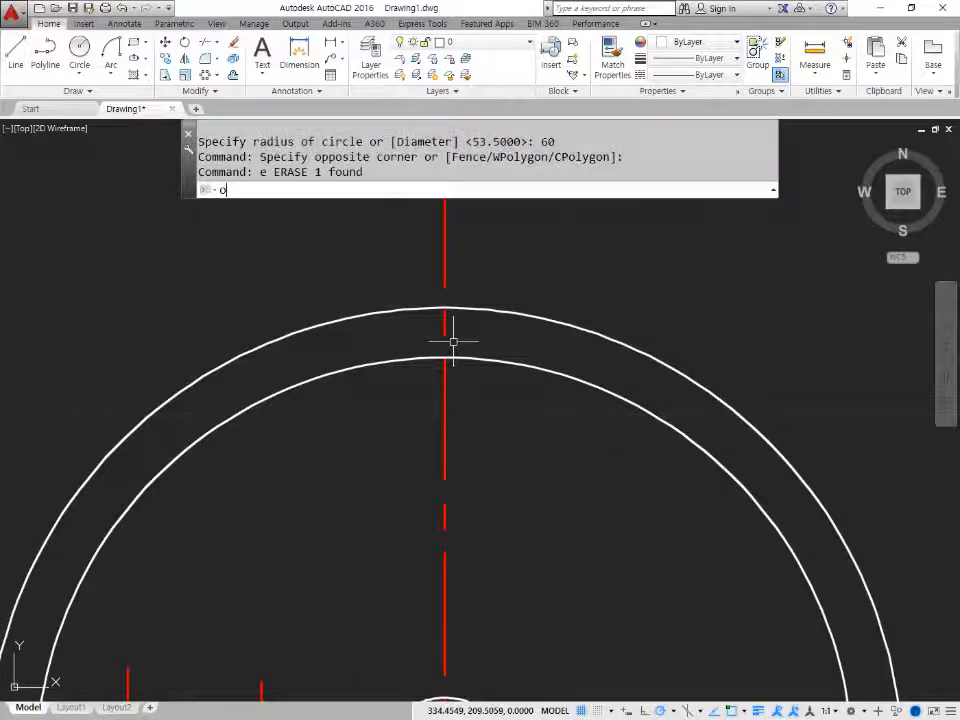
key("Return")
type("24/")
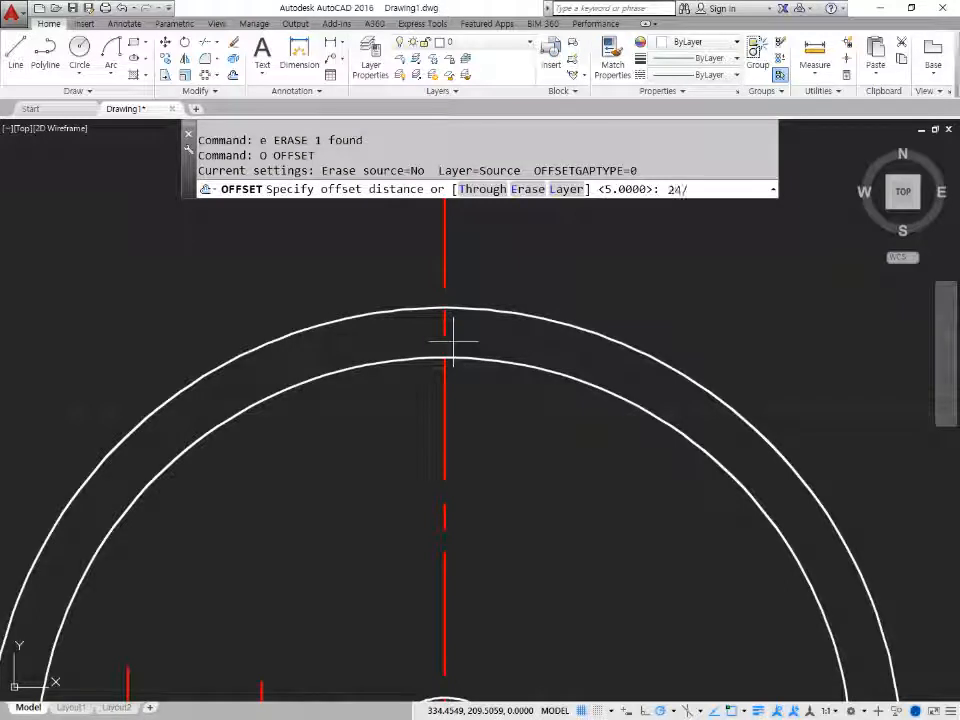
type("2")
key("Return")
left_click(446, 328)
left_click(432, 331)
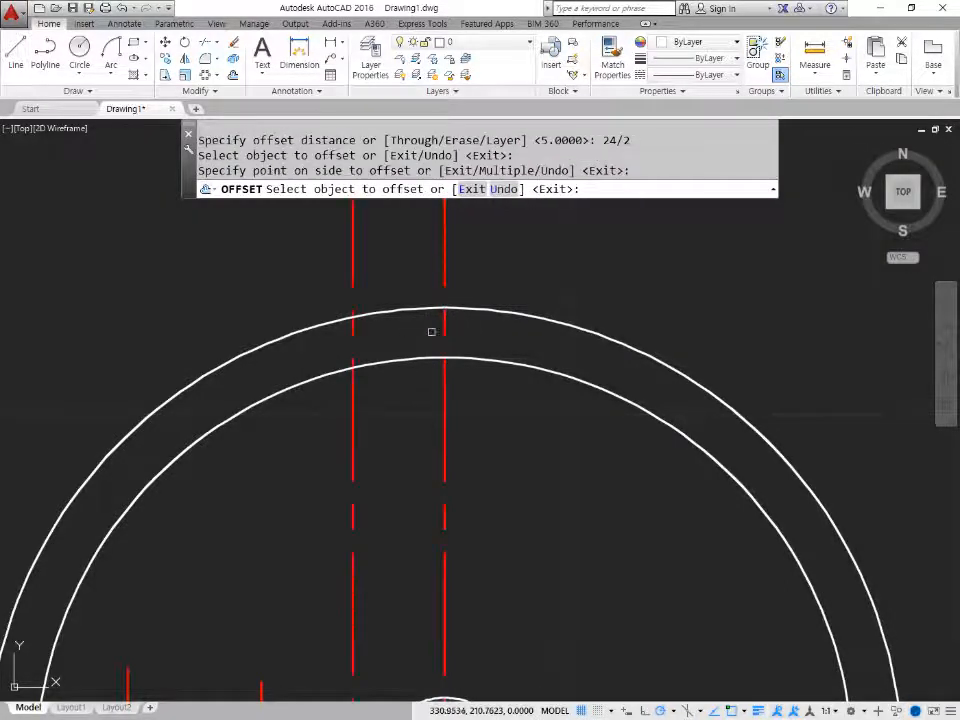
left_click(441, 328)
left_click(510, 328)
key("Return")
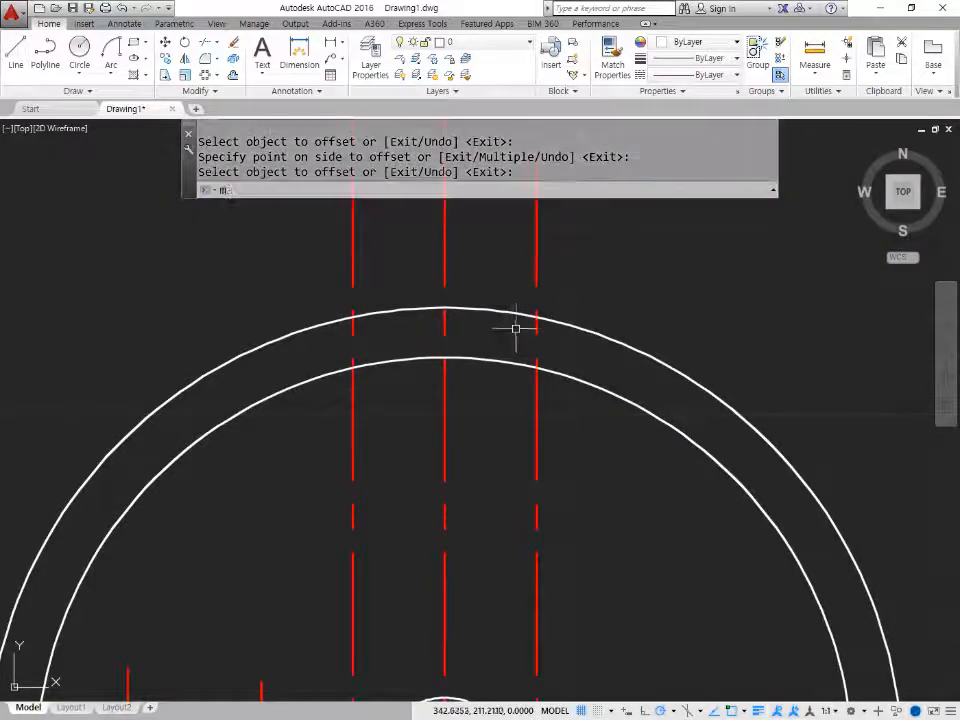
Match the two offset vertical lines to the properties of the radius 60 circle.
type("ma")
key("Return")
left_click(514, 317)
left_click(536, 327)
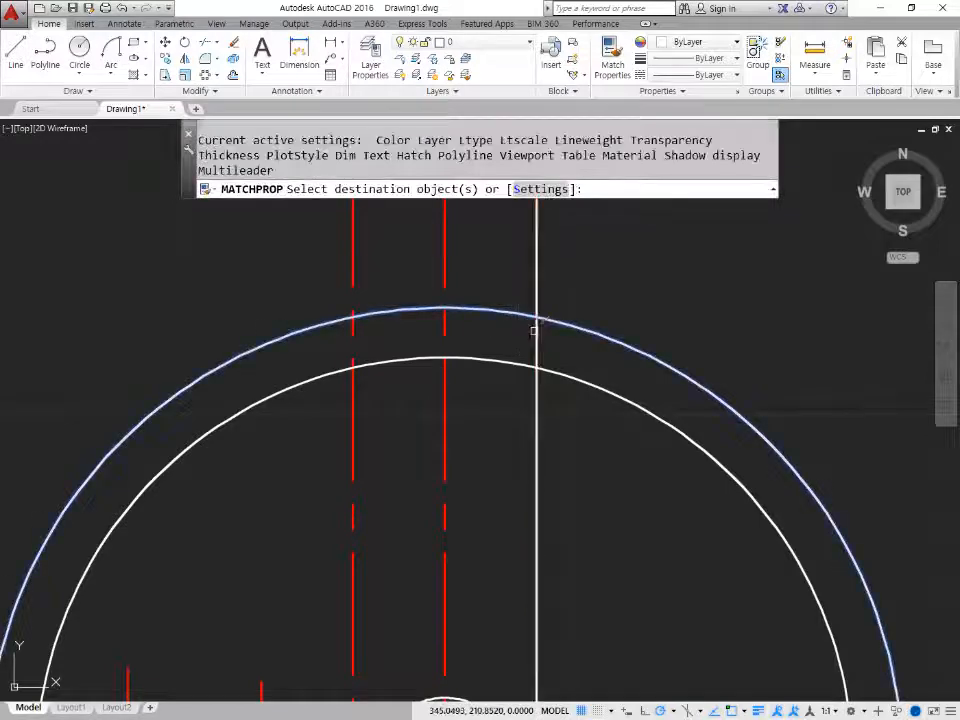
left_click(355, 329)
key("Return")
Trim the radius 60 circle outside the two vertical lines, keeping the arc between them at the top.
type("tr")
key("Return")
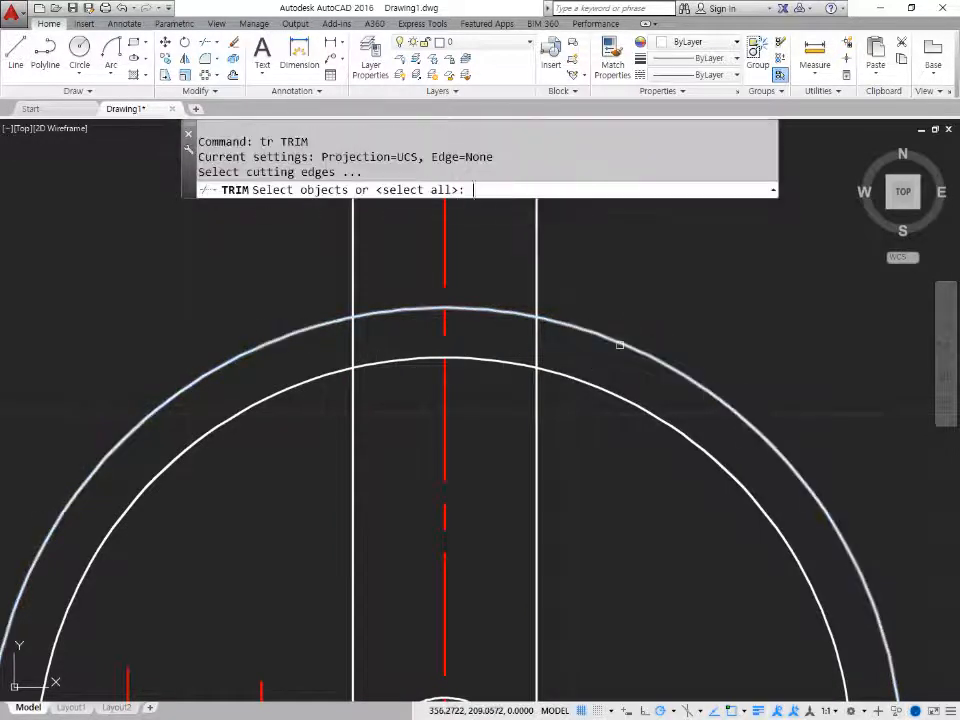
key("Return")
left_click(619, 344)
left_click(326, 324)
key("Return")
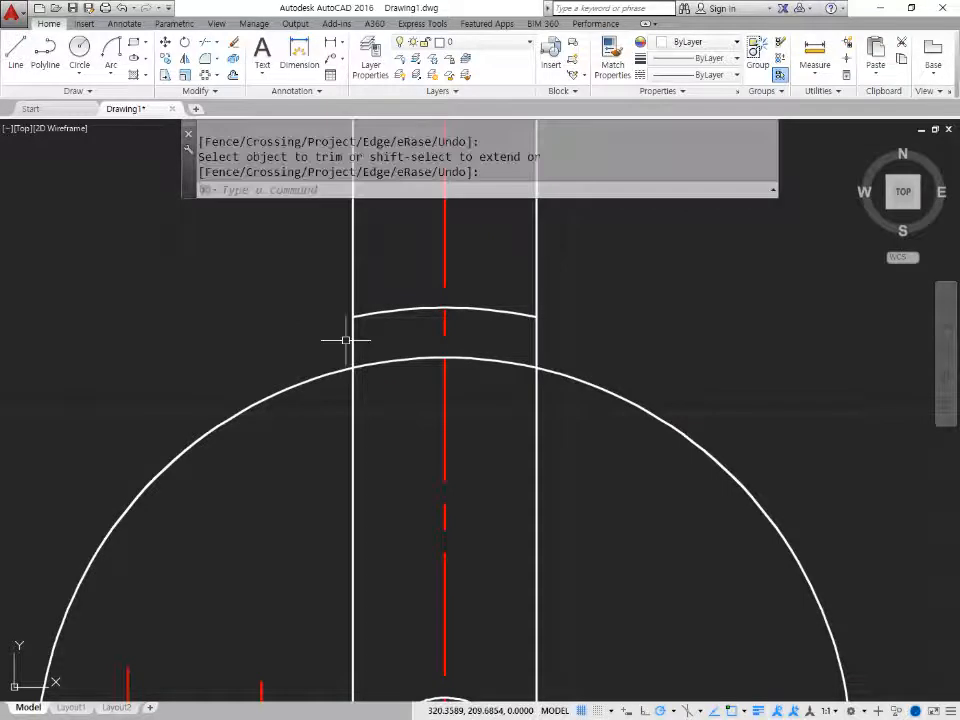
Fillet the top arc with both vertical lines at radius 0 to form the sharp corners of a tooth.
type("f")
key("Return")
left_click(352, 336)
left_click(375, 314)
key("Return")
left_click(499, 311)
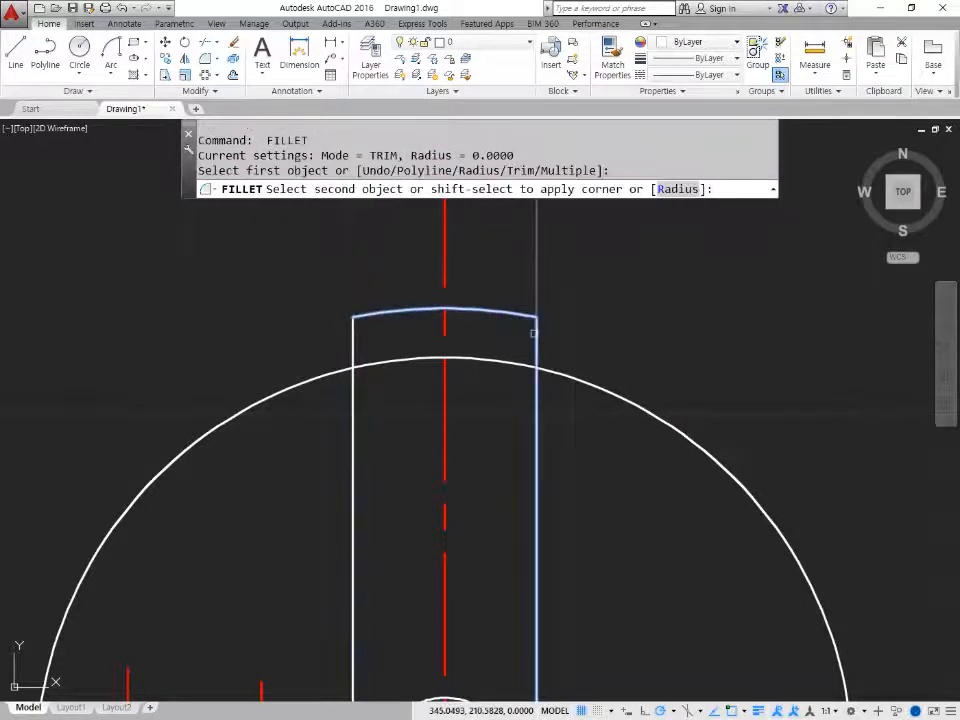
left_click(534, 333)
Trim the tooth's two side lines inside the radius 53.5 circle.
type("tr")
key("Return")
left_click(512, 365)
key("Return")
left_click(550, 409)
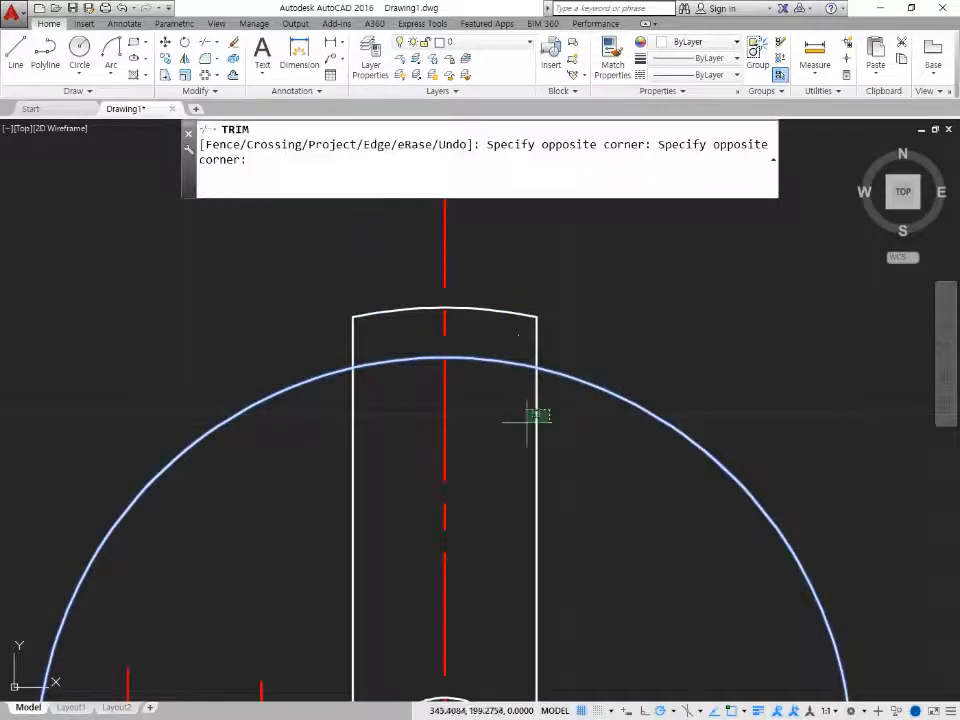
left_click(527, 422)
left_click(353, 467)
key("Return")
Erase the leftover vertical lines and arc below the radius 53.5 circle.
scroll(350, 494, "down", 5)
middle_click_drag(394, 683, 398, 535)
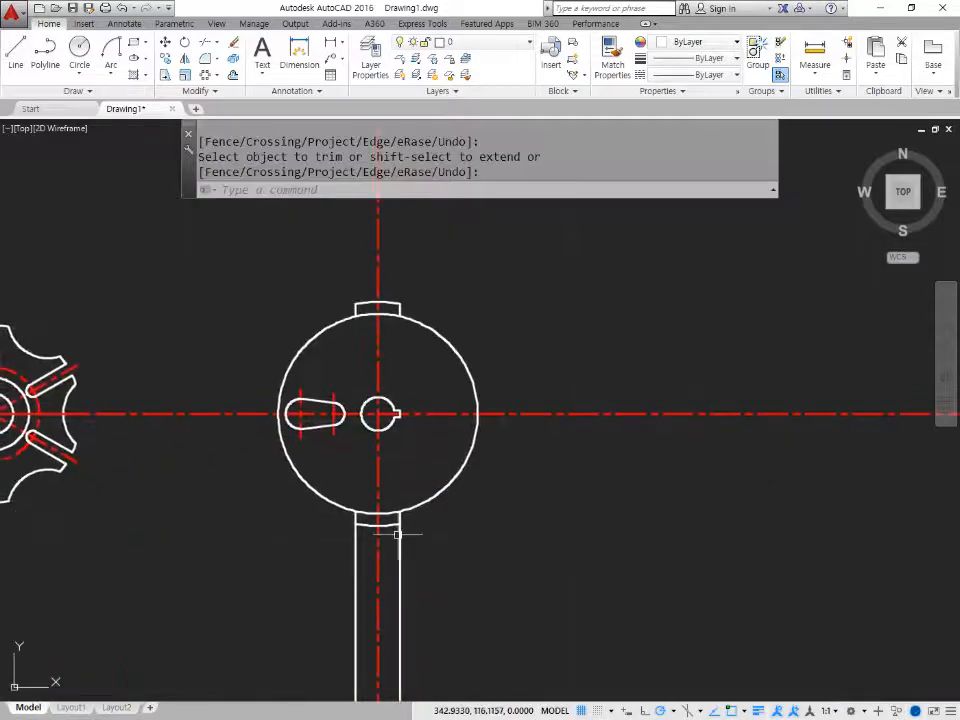
scroll(402, 551, "up", 2)
left_click(431, 532)
left_click(383, 506)
left_click(334, 555)
left_click(303, 563)
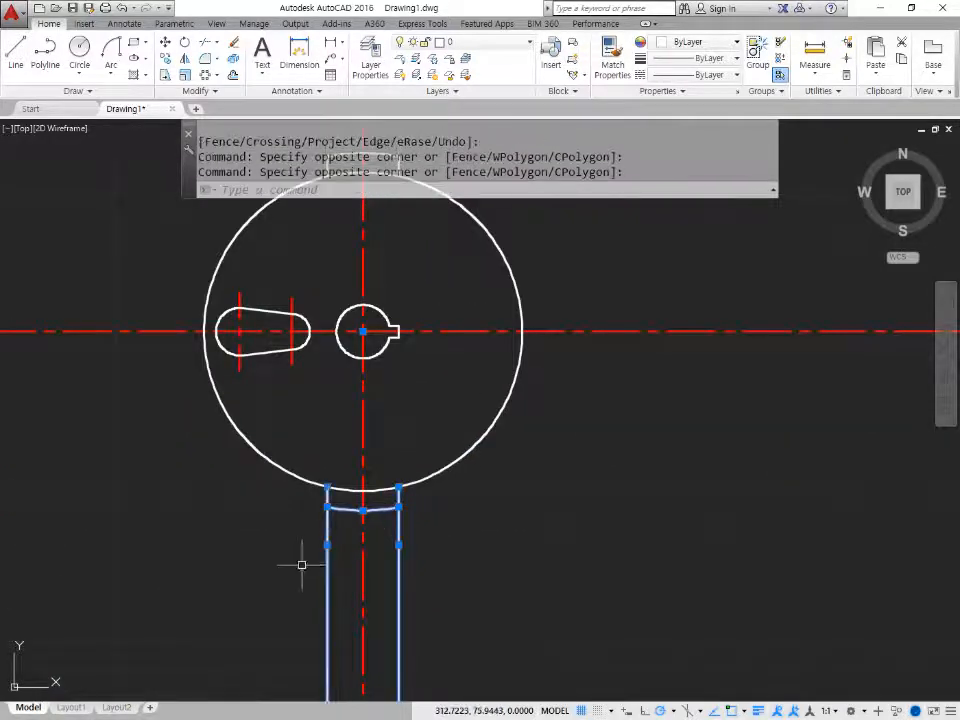
left_click(301, 565)
left_click(242, 579)
type("e")
key("Return")
Create a polar array of the tapered slot and its centre lines around the shaft hole's centre with 4 items.
middle_click_drag(244, 418, 258, 558)
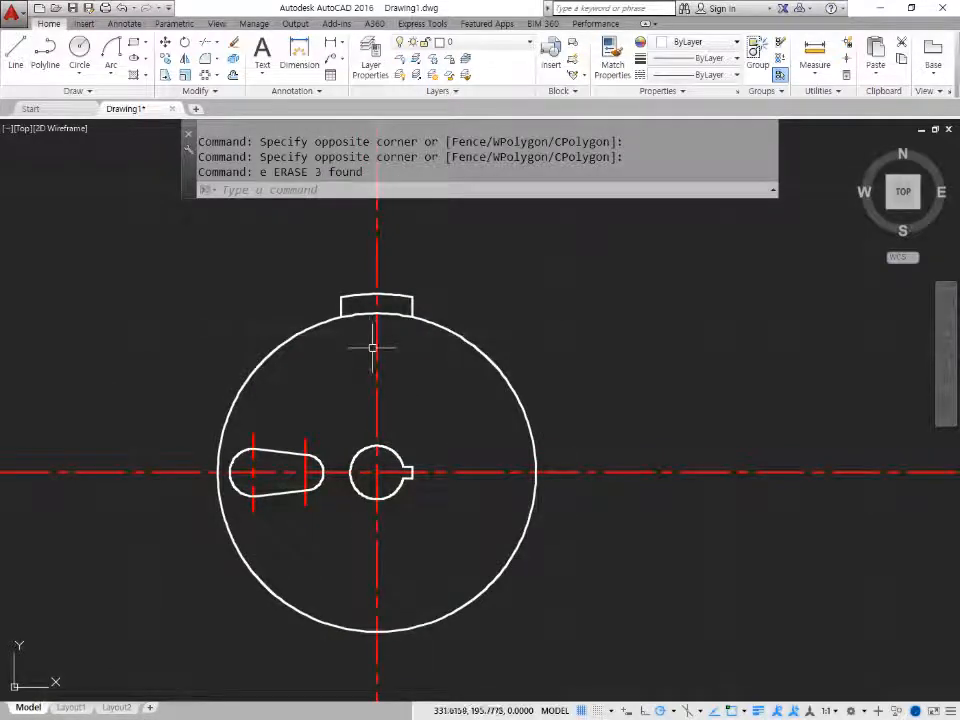
type("ar")
key("Return")
left_click(201, 360)
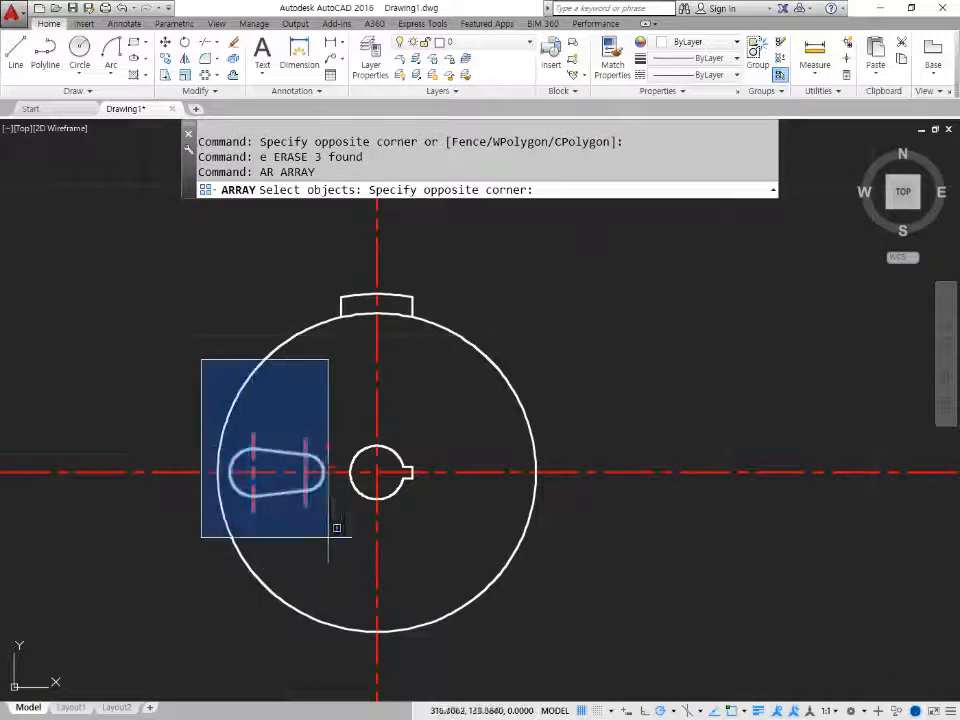
left_click(330, 541)
key("Return")
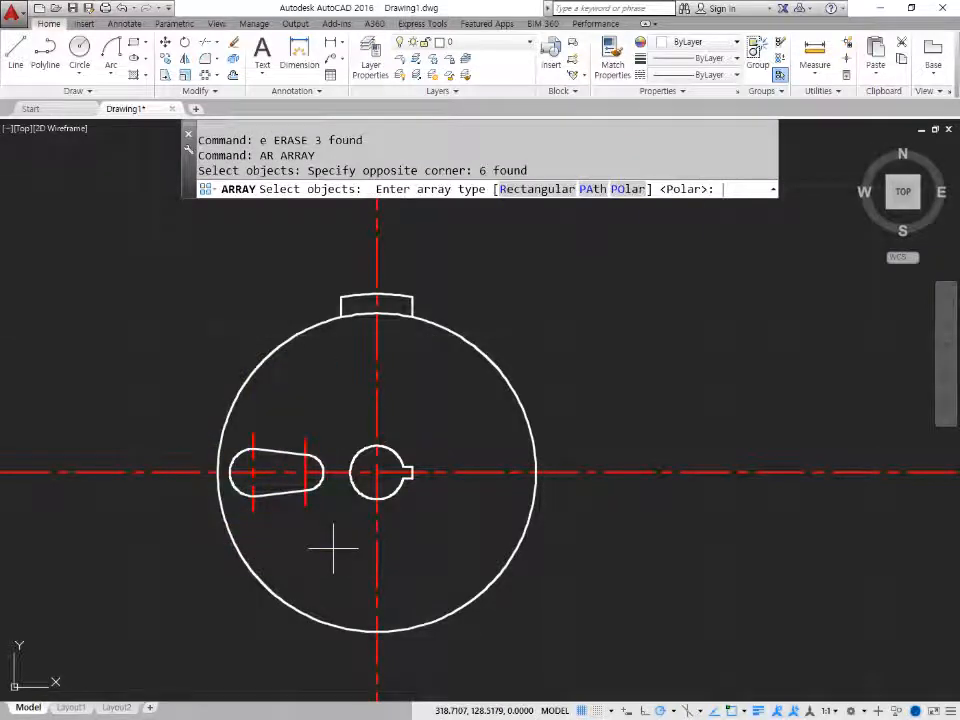
left_click(621, 195)
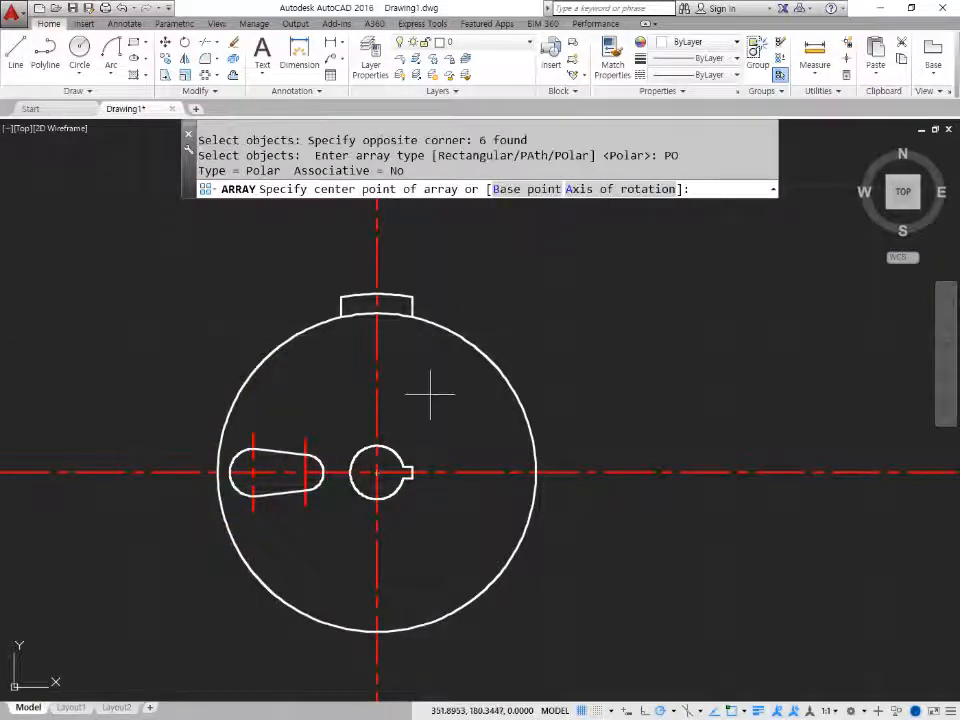
left_click(376, 472)
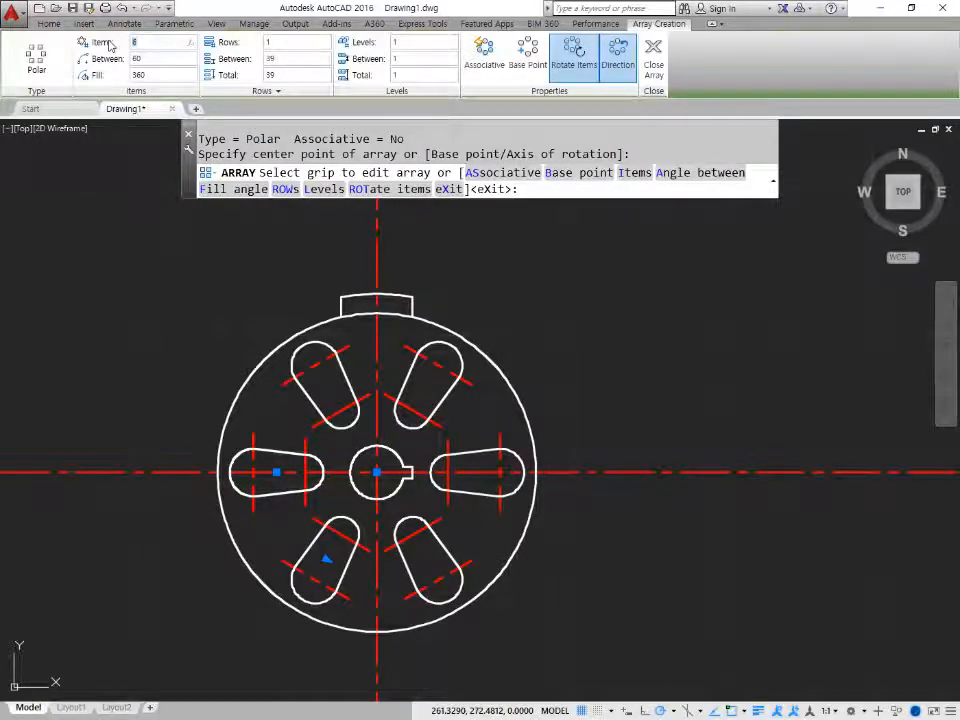
type("4")
key("Return")
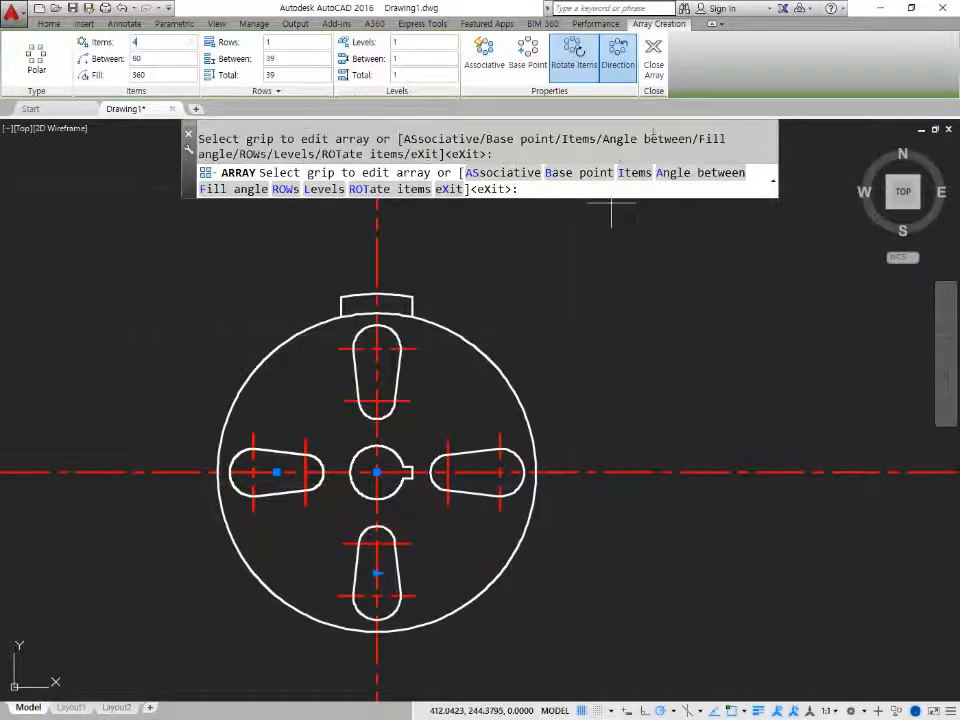
key("Return")
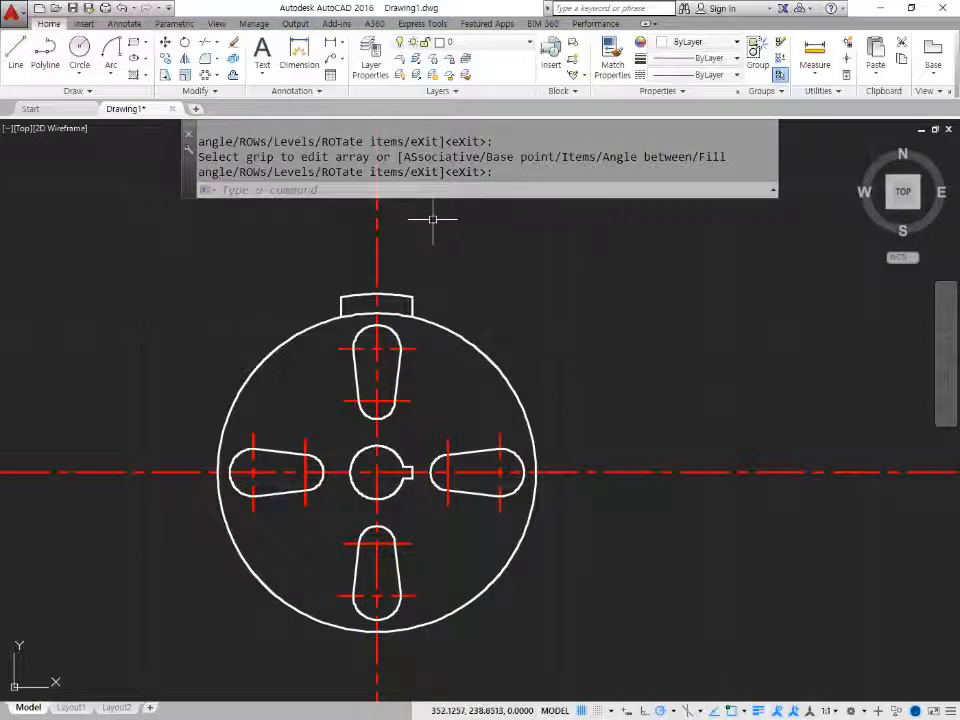
Create a polar array of the top tooth around the shaft hole's centre with 12 items.
type("ar")
key("Return")
left_click(300, 246)
left_click(450, 325)
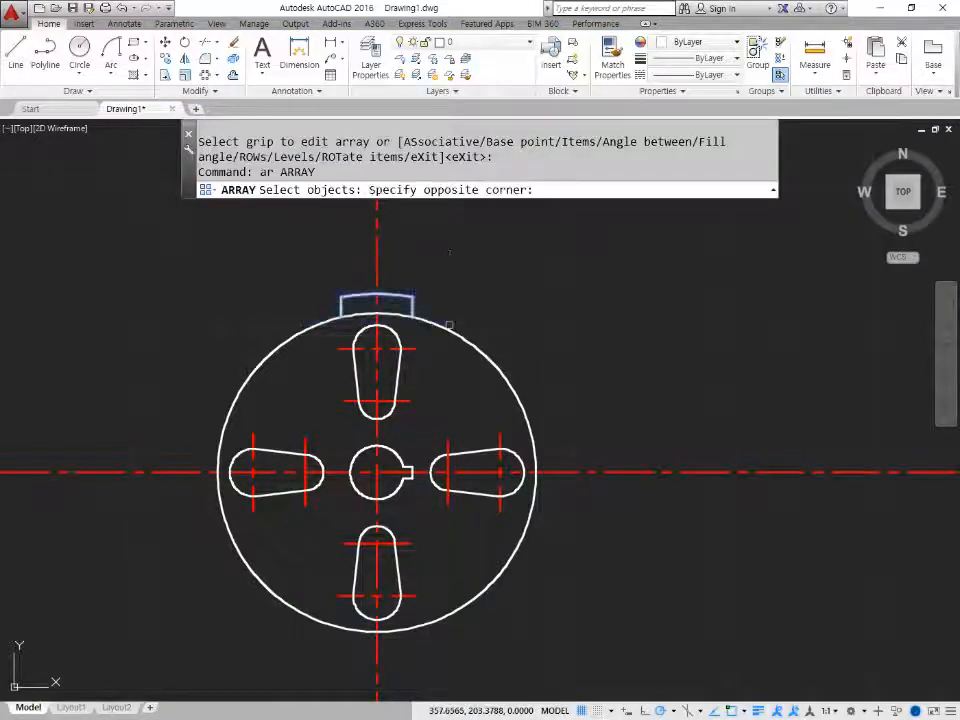
key("Return")
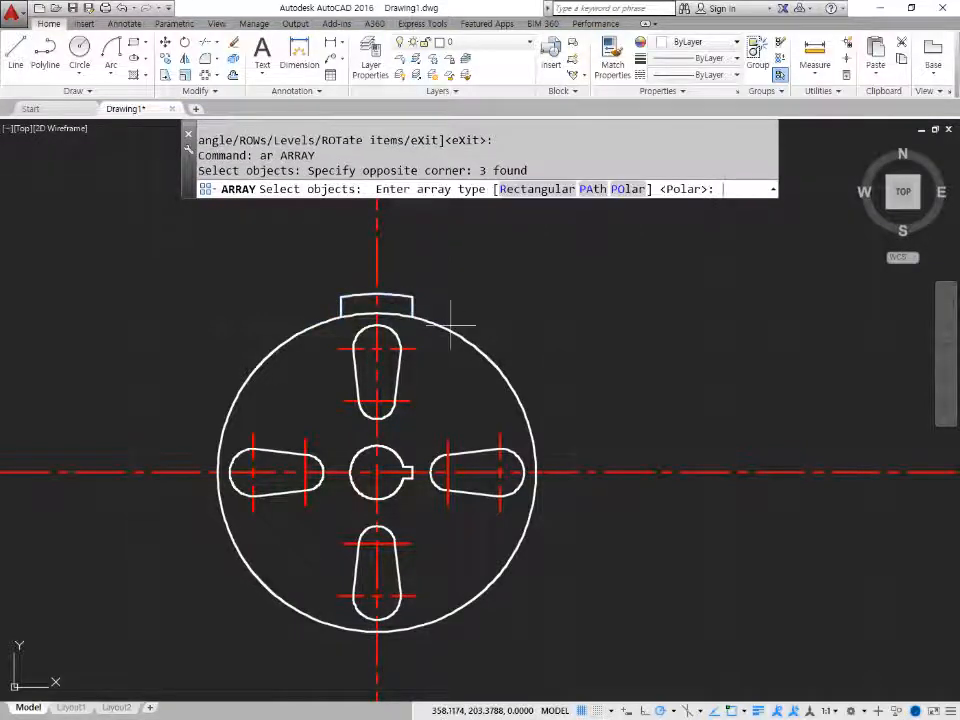
left_click(627, 189)
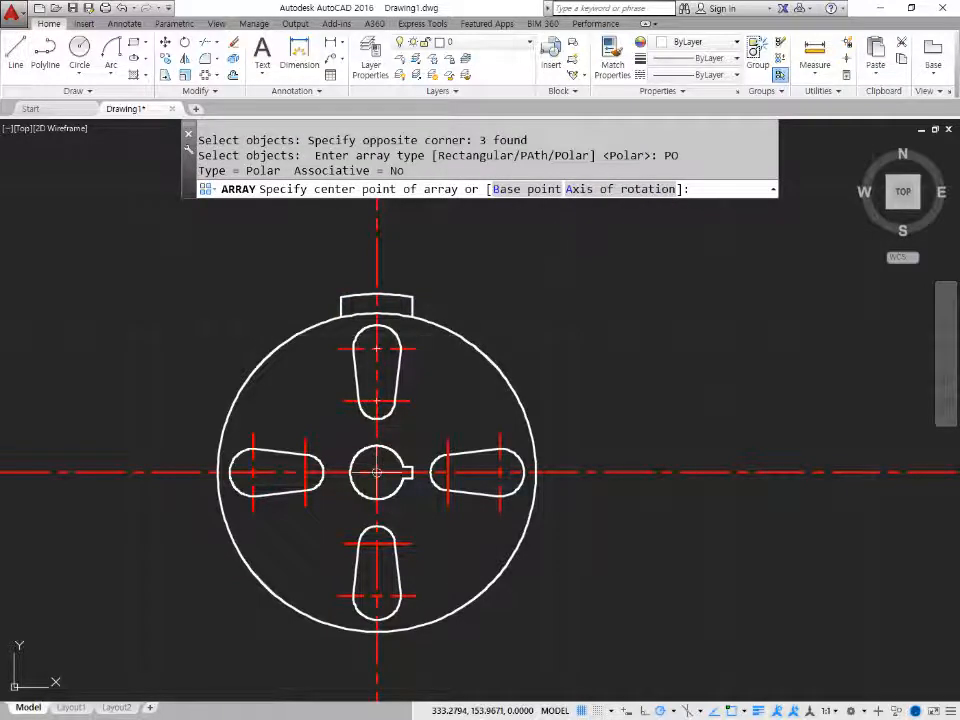
left_click(376, 471)
left_click(139, 44)
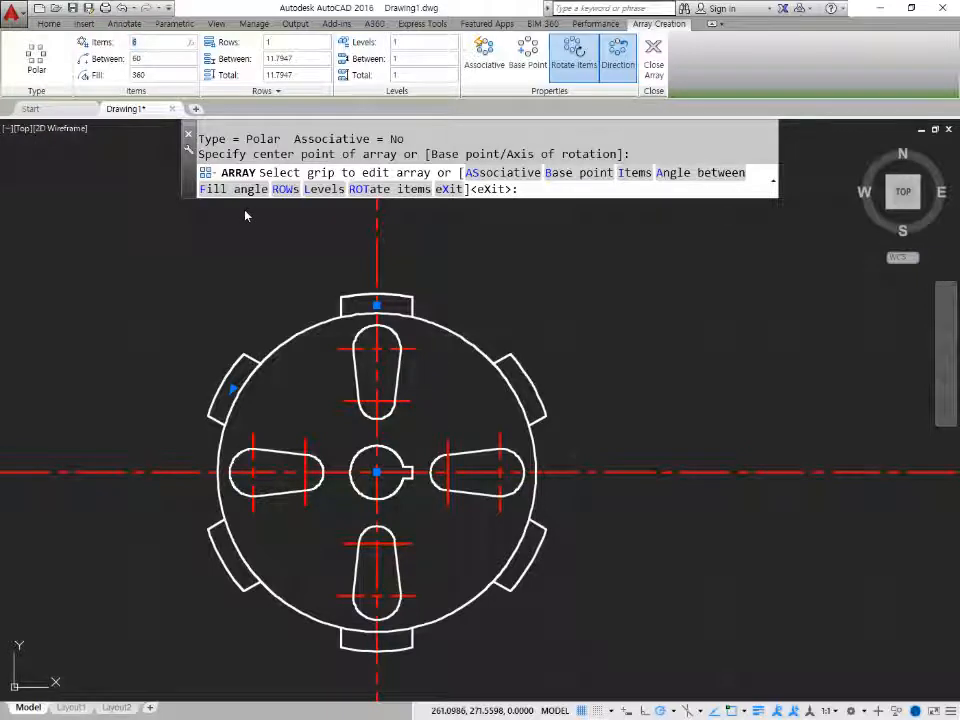
type("12")
key("Return")
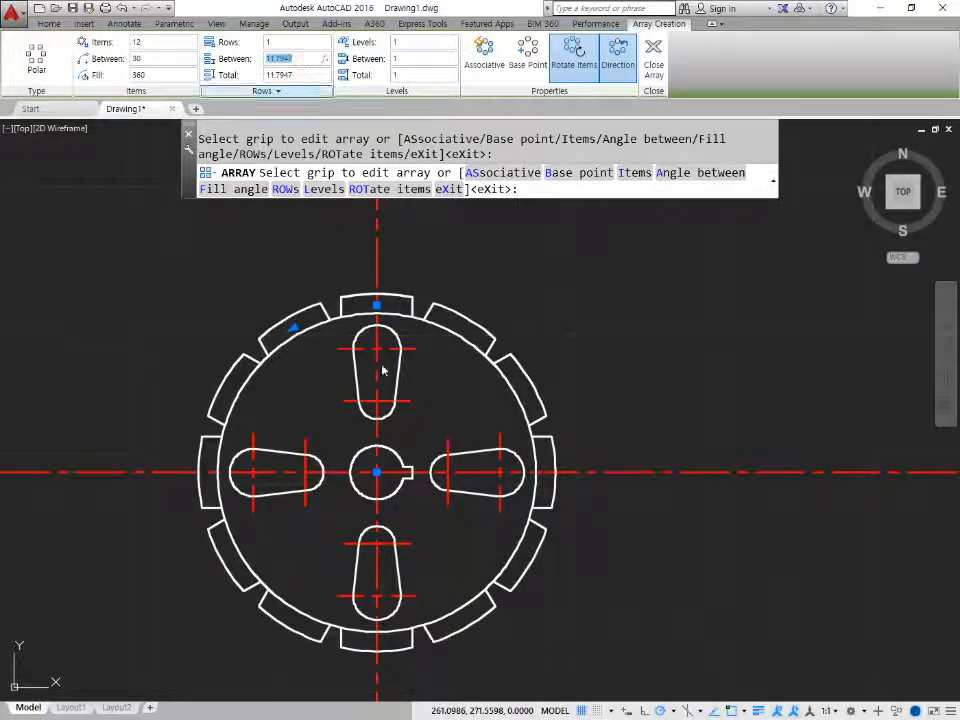
Finish the 12-item polar array of the top tooth.
left_click(654, 68)
type("o")
key("Return")
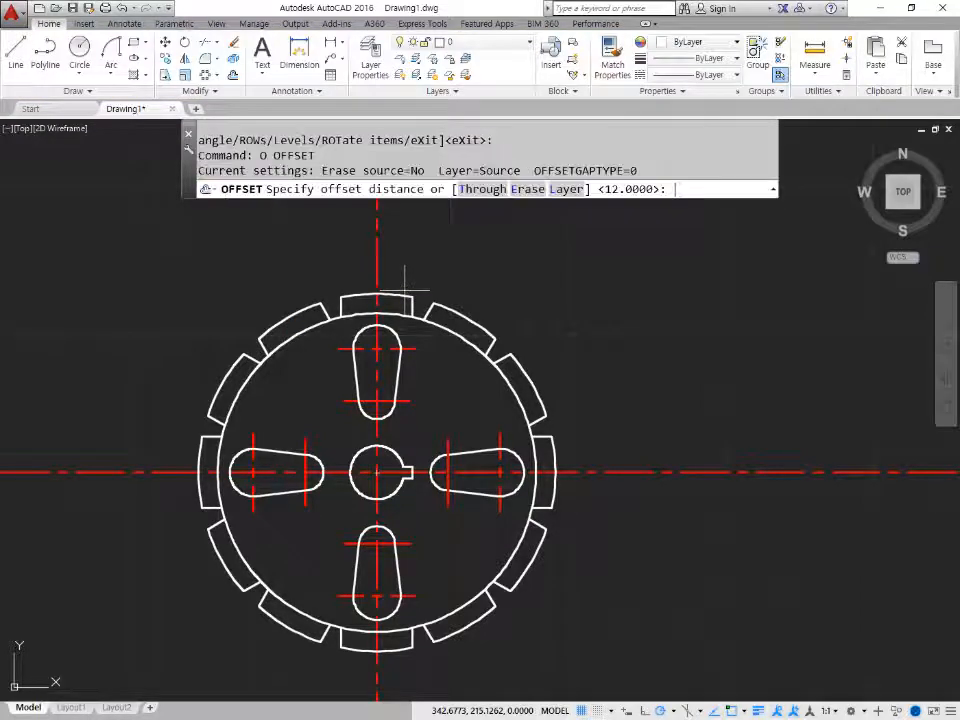
key("Escape")
Draw a circle of about radius 65.4 from the shaft hole's centre, just outside the toothed wheel.
type("c")
key("Return")
left_click(377, 471)
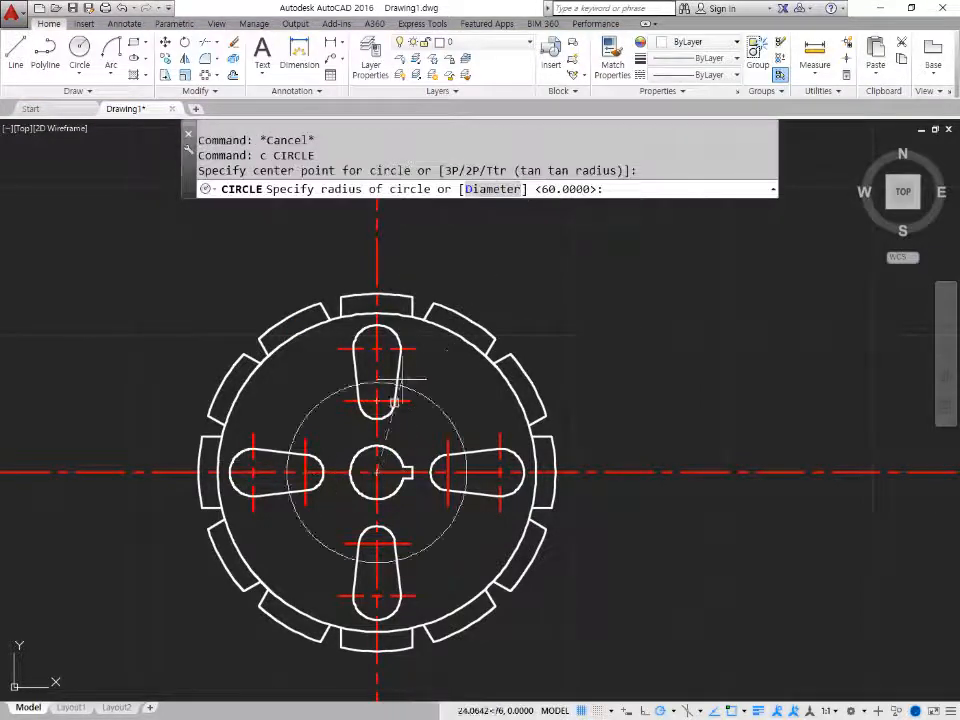
left_click(406, 278)
Trim the horizontal and vertical centre lines where they extend beyond the outermost circle around the toothed wheel.
type("tr")
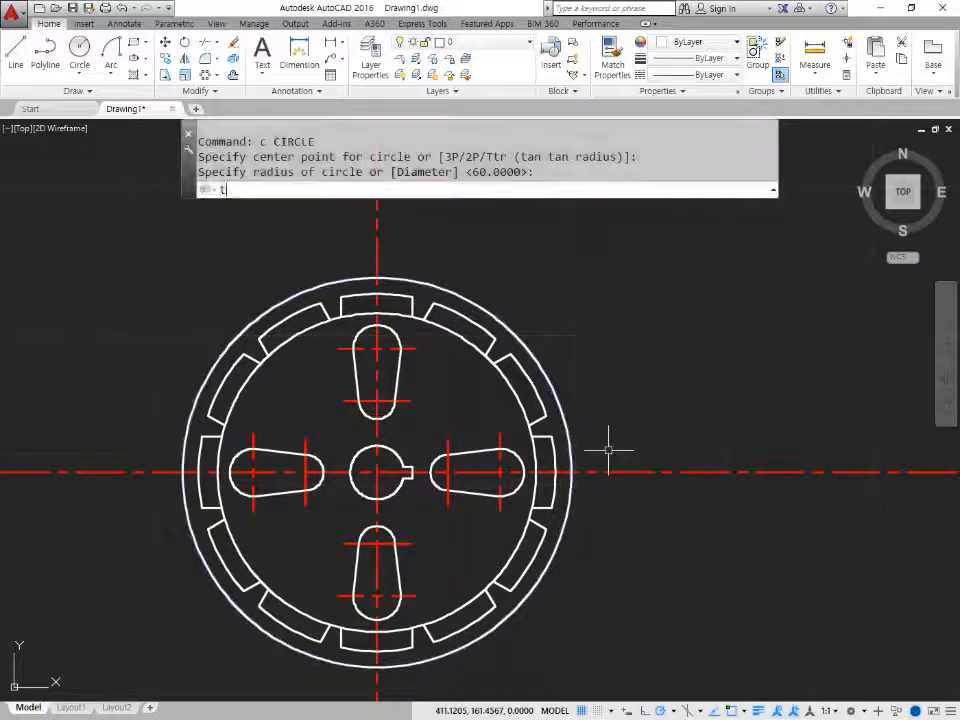
key("Return")
key("Return")
left_click(619, 471)
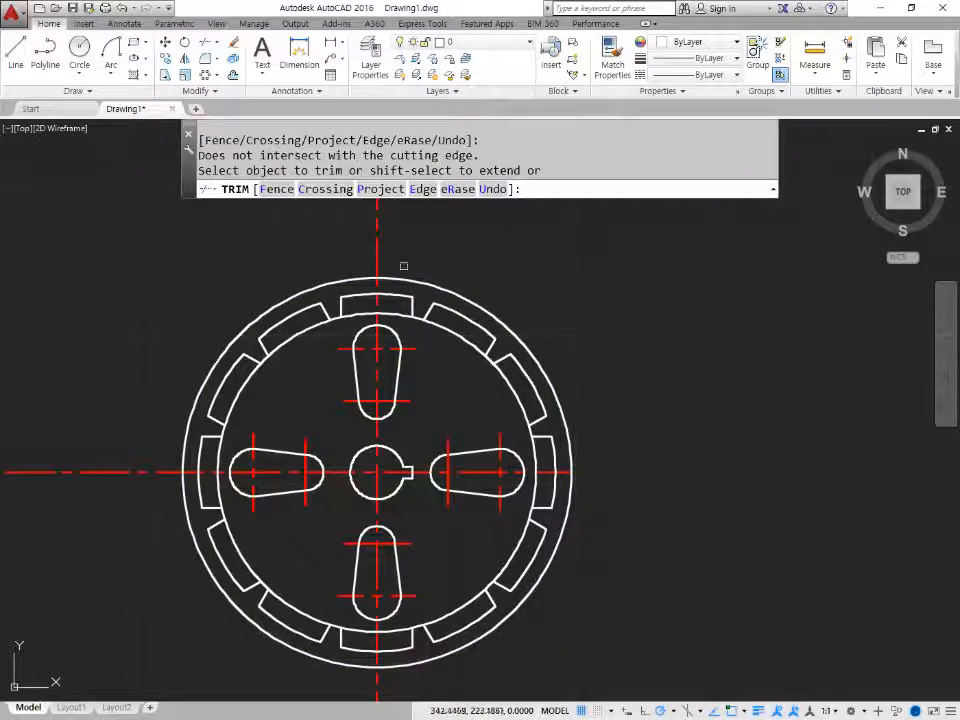
left_click(129, 472)
middle_click_drag(173, 515, 157, 446)
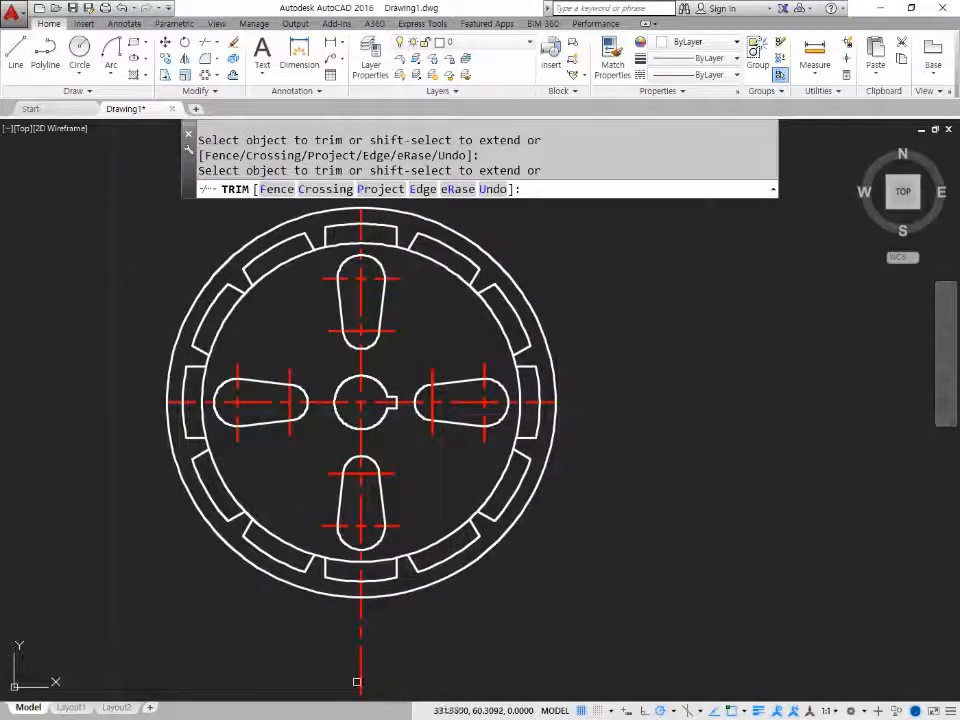
key("Return")
Erase the outermost trimming circle and all existing geometry to clear the drawing area.
left_click(300, 588)
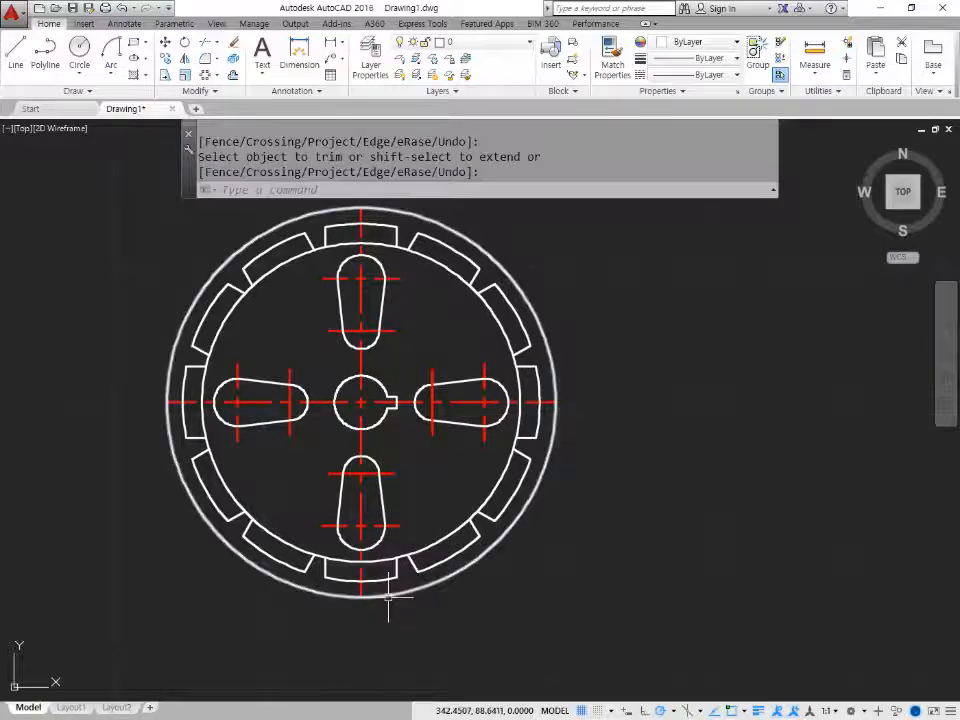
type("e")
key("Return")
scroll(297, 616, "down", 5)
mouse_move(157, 572)
middle_mouse_down()
mouse_move(317, 522)
mouse_move(546, 542)
middle_mouse_up()
scroll(440, 510, "up", 5)
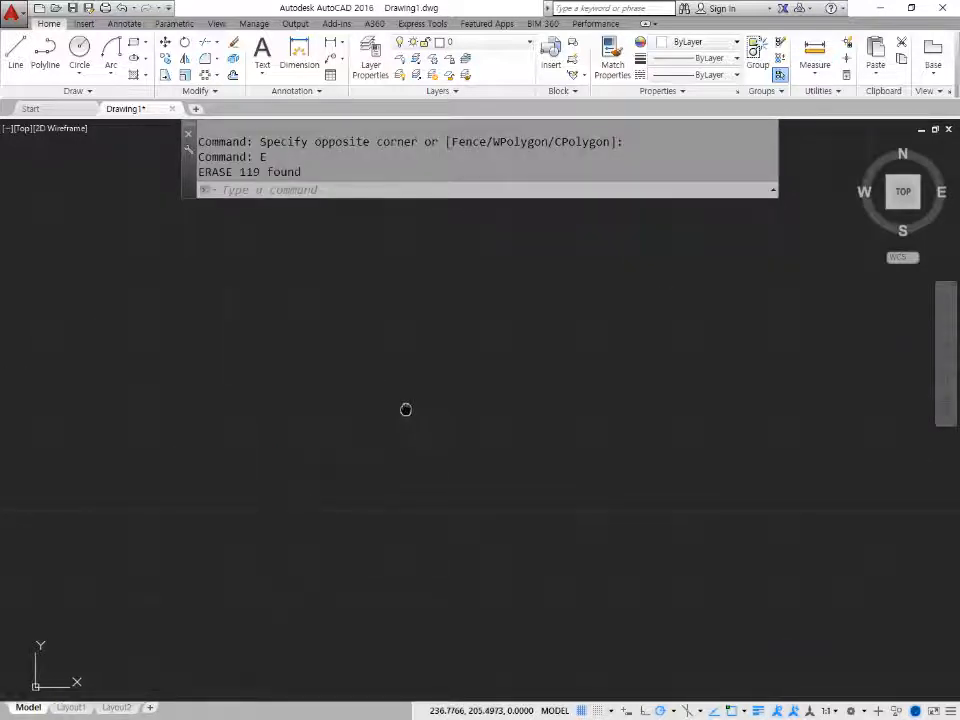
Draw three rays from one common point in the empty drawing area at 180°, 60° and 300°.
middle_click_drag(405, 409, 406, 408)
type("ray")
key("Return")
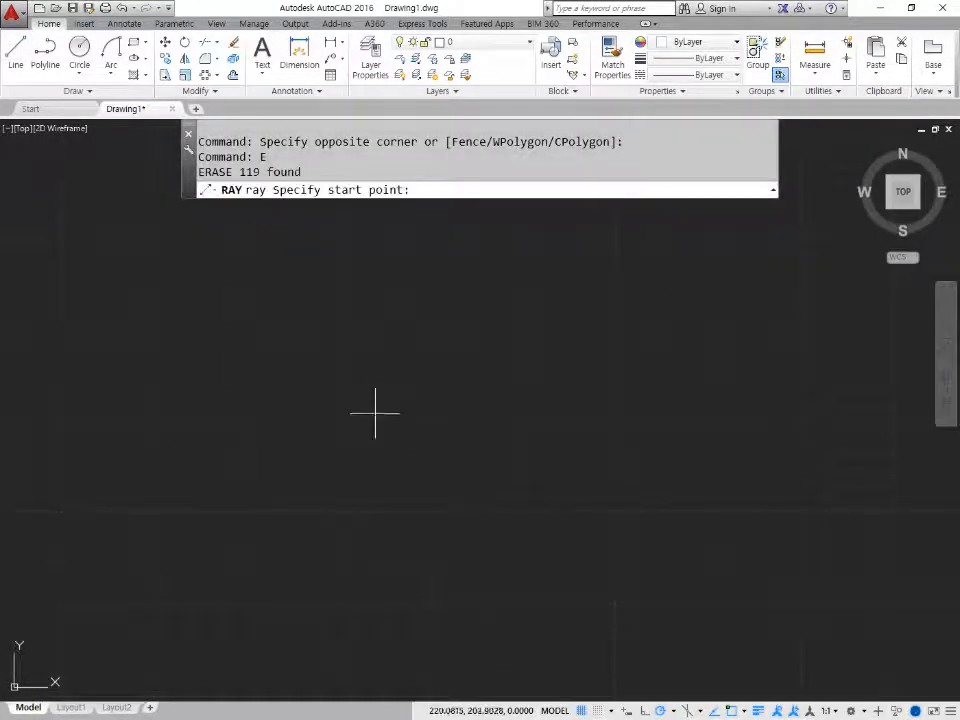
left_click(377, 413)
left_click(279, 413)
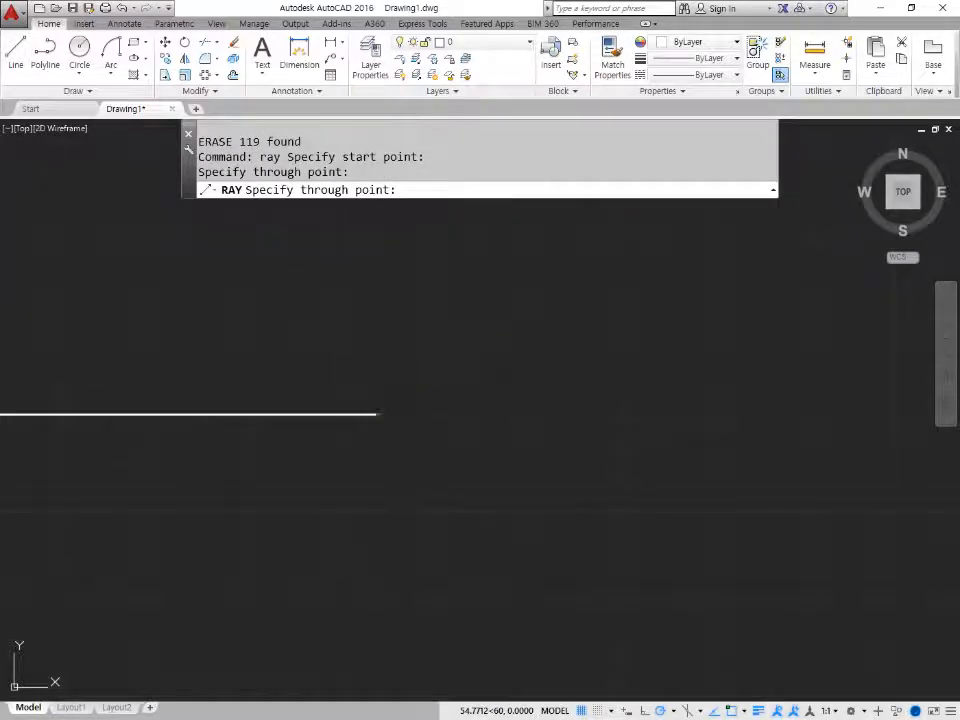
left_click(427, 339)
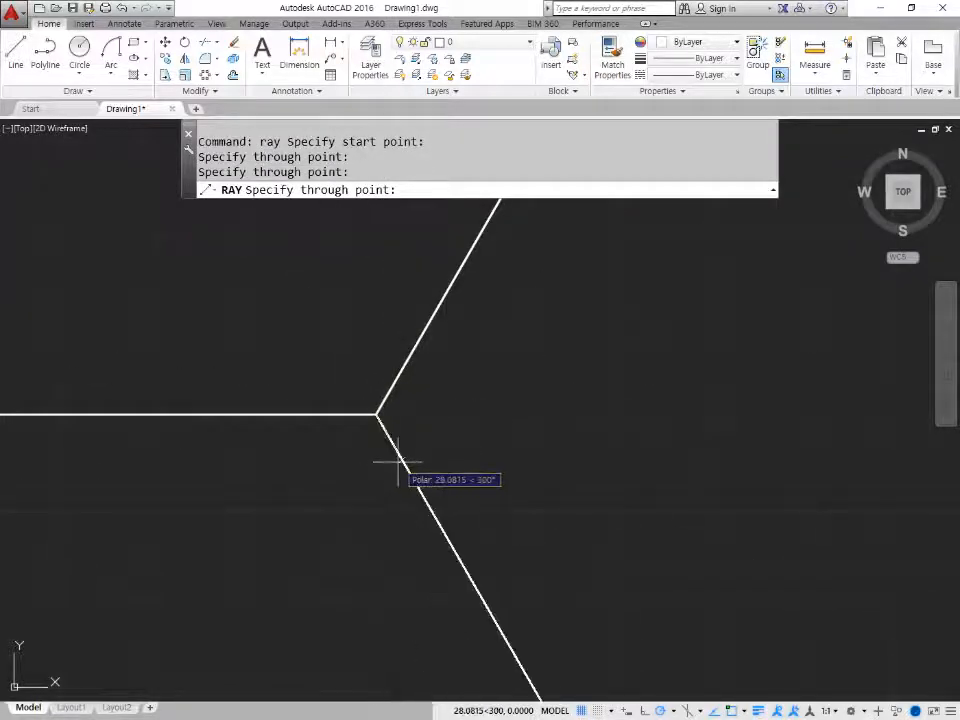
left_click(400, 462)
key("Return")
Move the three rays to the cen layer.
left_click(427, 397)
left_click(363, 427)
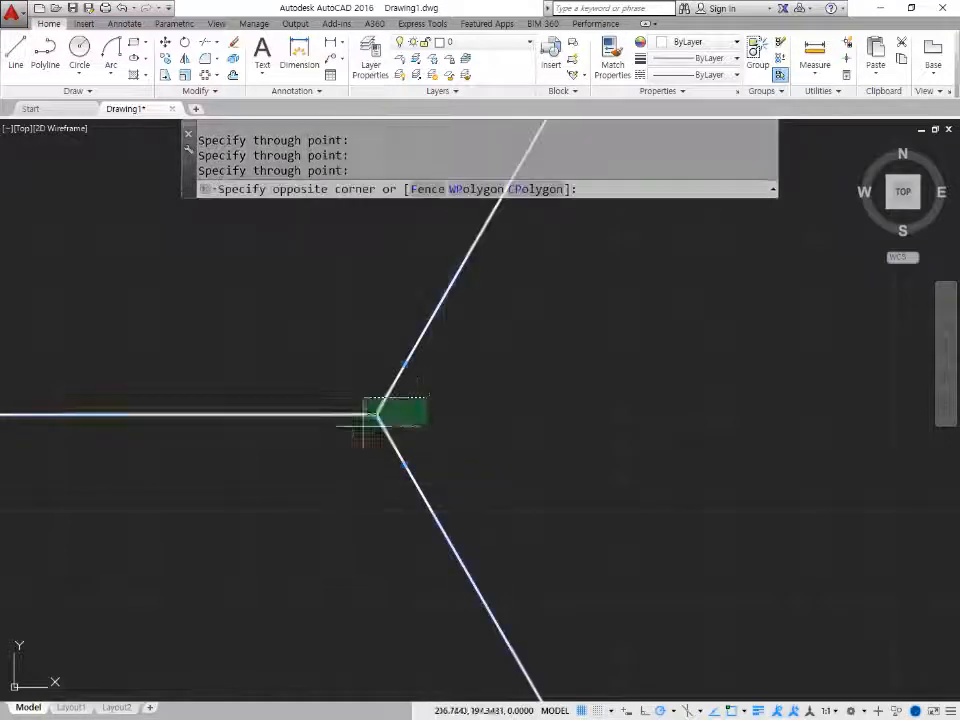
left_click(480, 42)
left_click(488, 82)
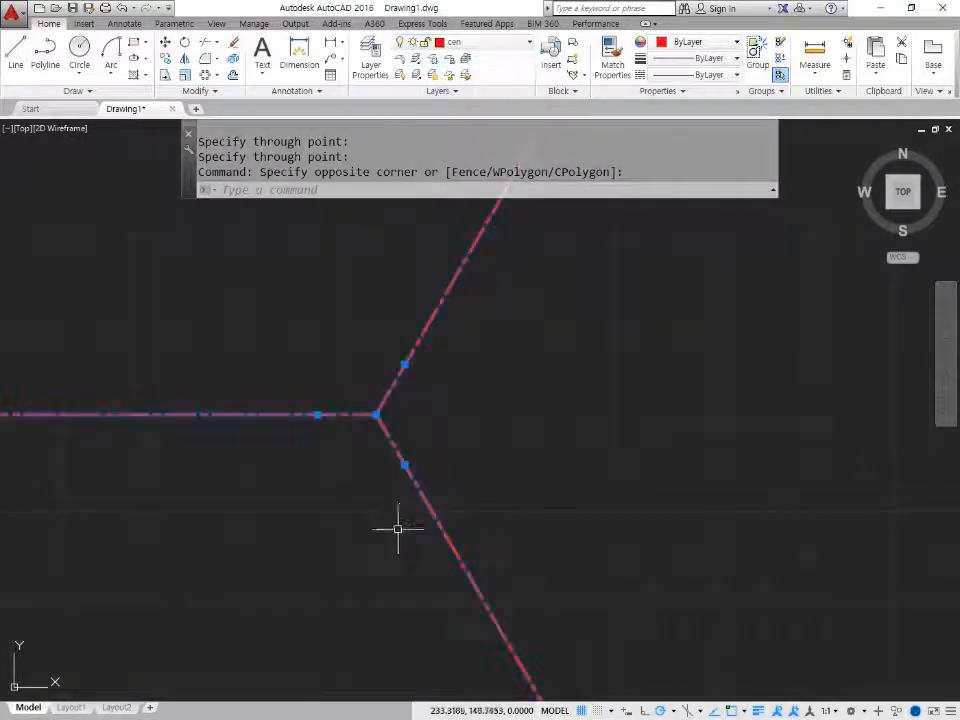
key("Escape")
Draw a circle of diameter 30 centred on the rays' common point.
type("c")
key("Return")
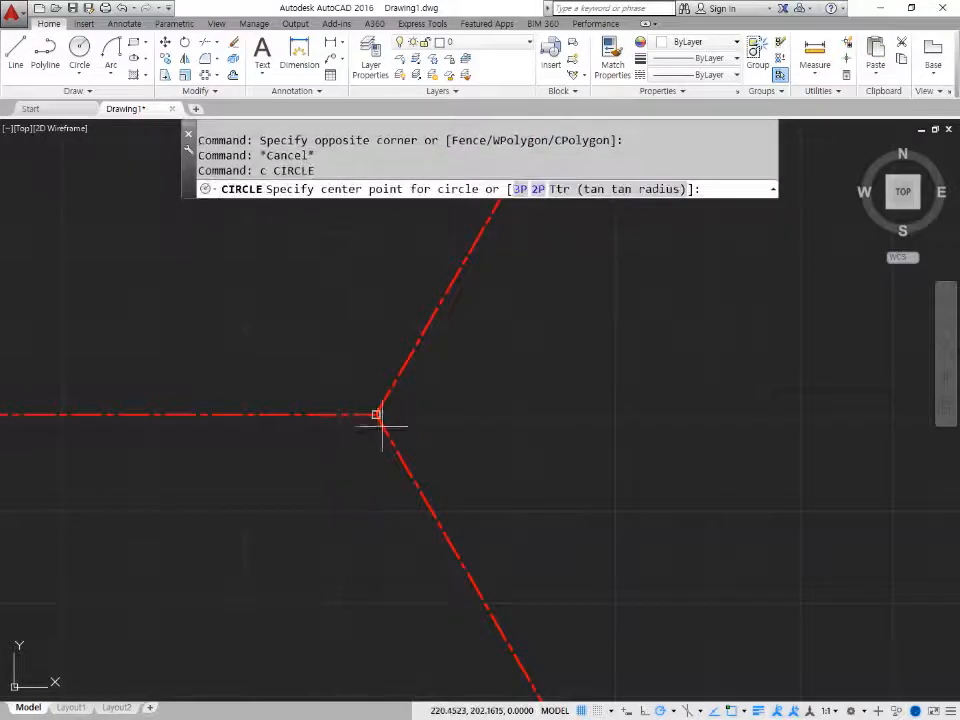
left_click(376, 414)
type("d")
key("Return")
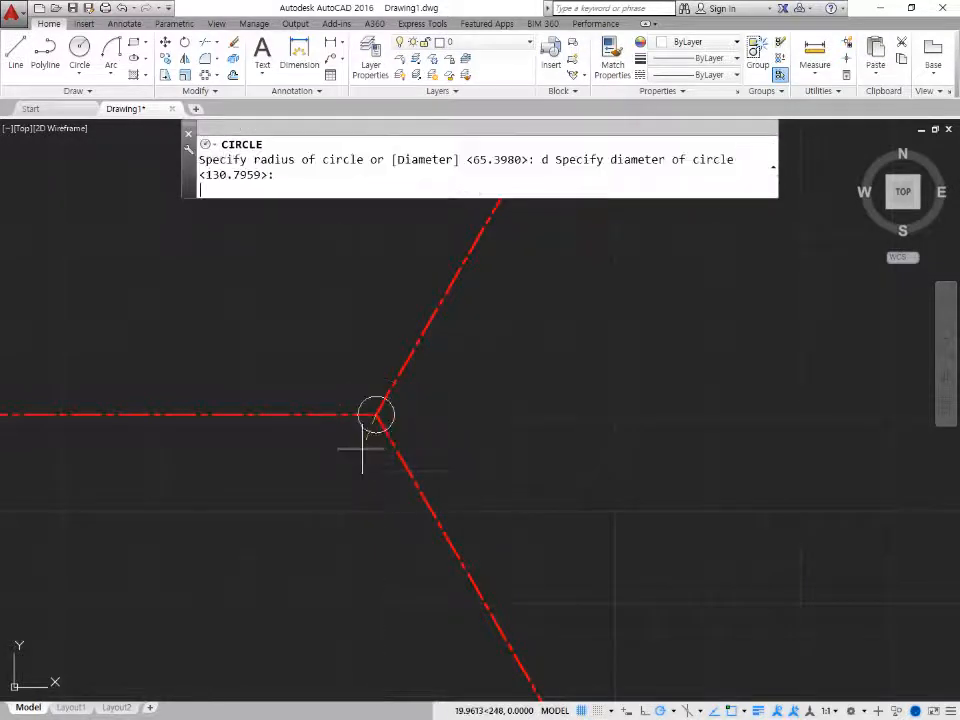
type("30")
key("Return")
Draw a concentric circle of radius 20 around the diameter 30 circle.
type("c")
key("Return")
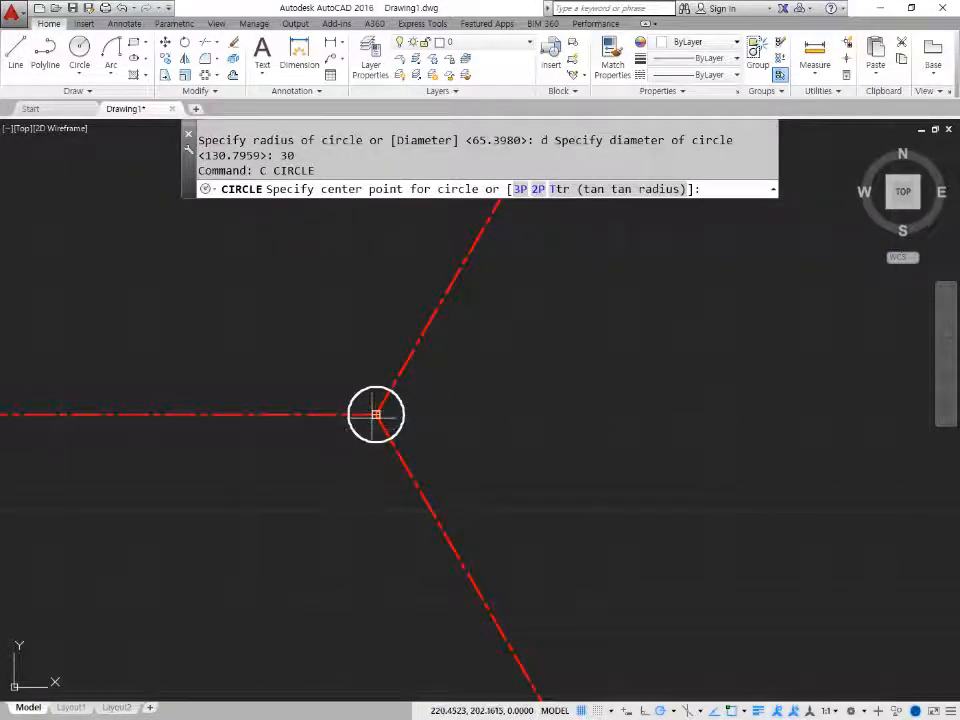
left_click(376, 414)
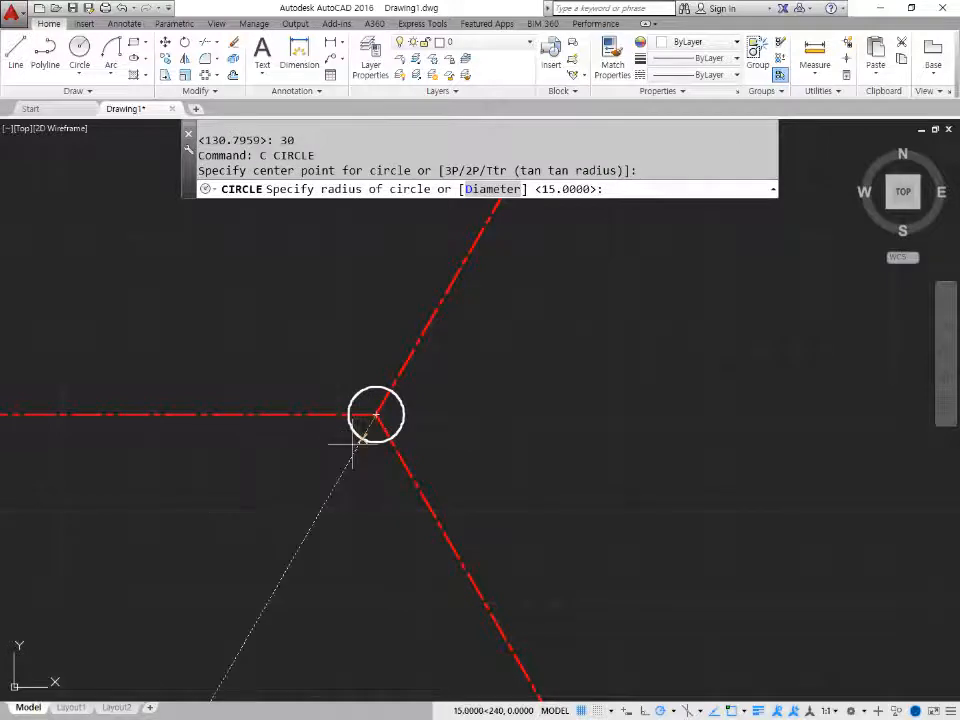
type("20")
key("Return")
Draw a circle of radius 80 centred on the rays' common point.
scroll(343, 443, "up", 2)
type("c")
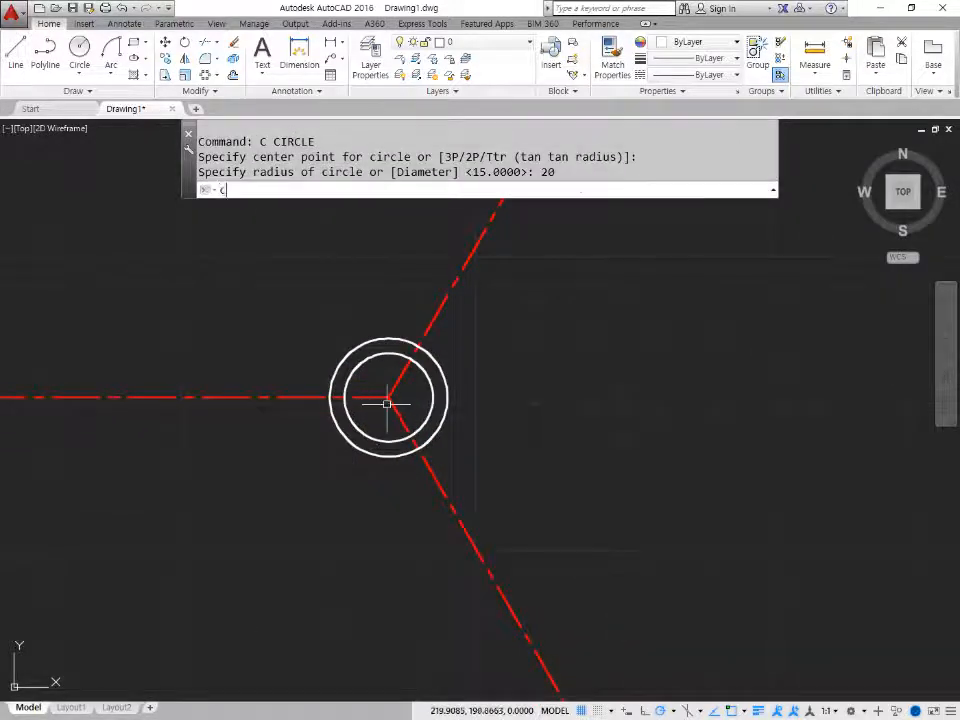
key("Return")
left_click(388, 398)
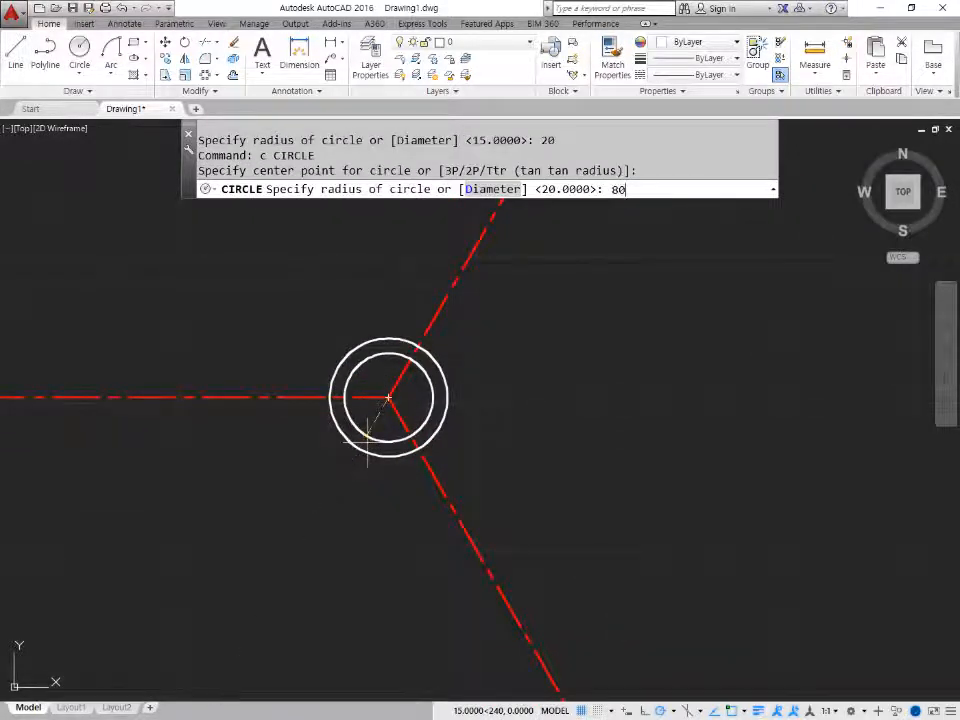
key("Return")
Match the radius 80 circle's properties to those of the centre-line rays.
type("ma")
key("Return")
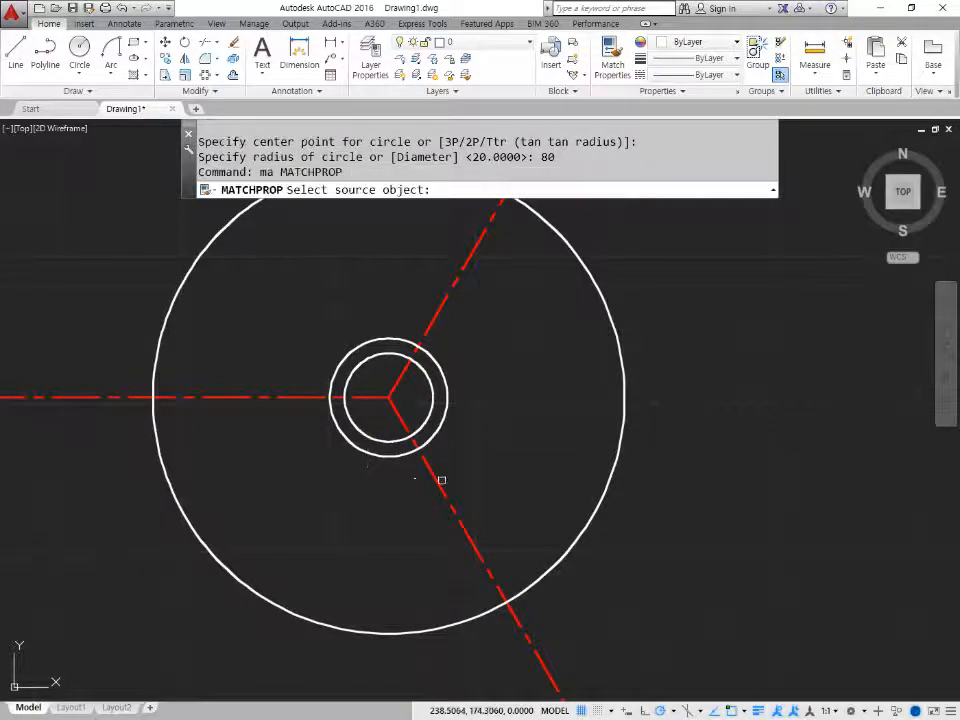
left_click(440, 478)
left_click(310, 622)
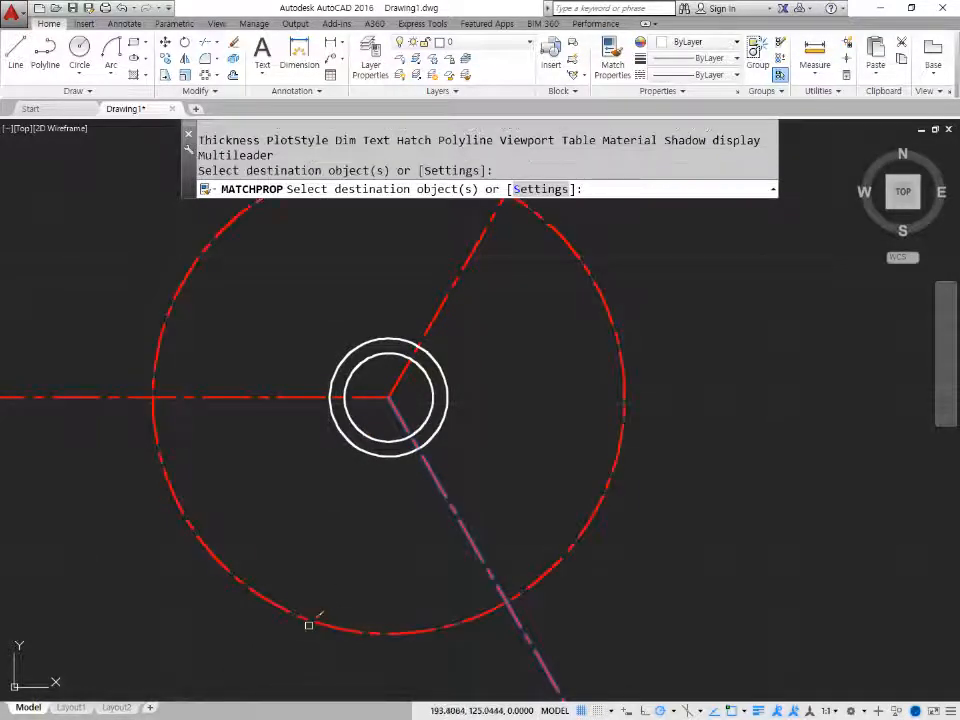
key("Return")
Draw a circle of diameter 10 where the horizontal ray crosses the radius 80 circle.
scroll(302, 551, "down", 2)
scroll(203, 451, "up", 2)
type("c")
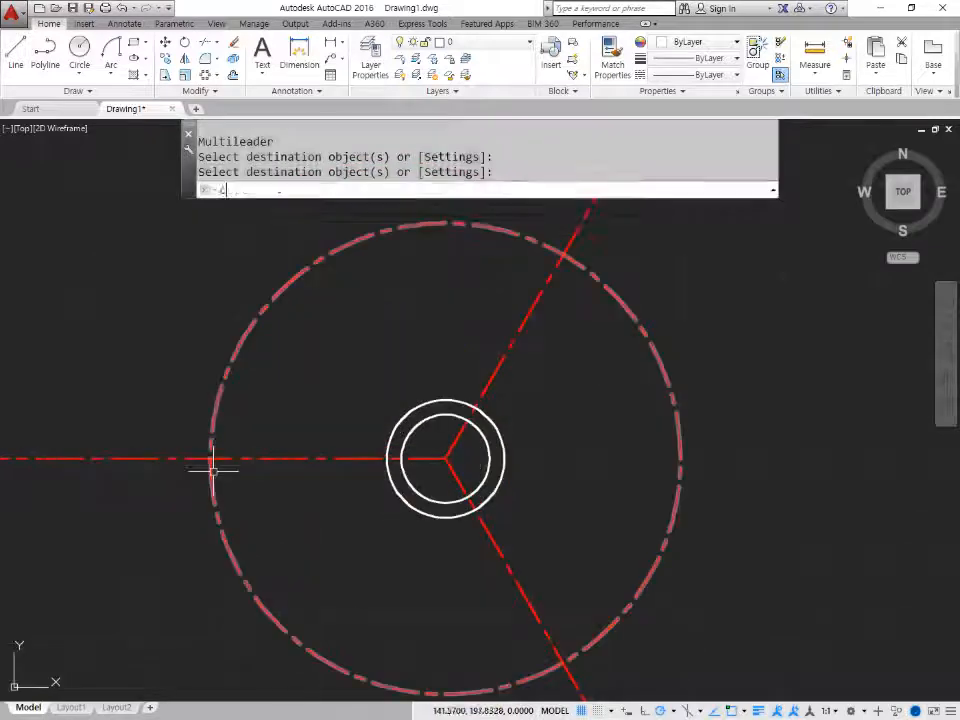
key("Return")
left_click(210, 458)
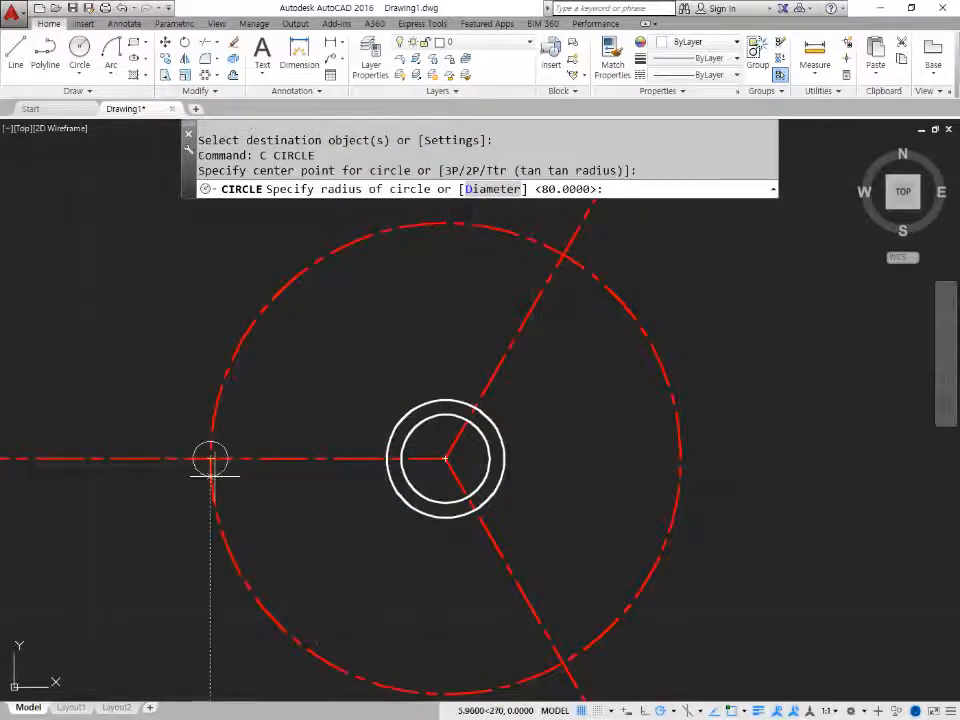
type("d")
key("Return")
type("10")
key("Return")
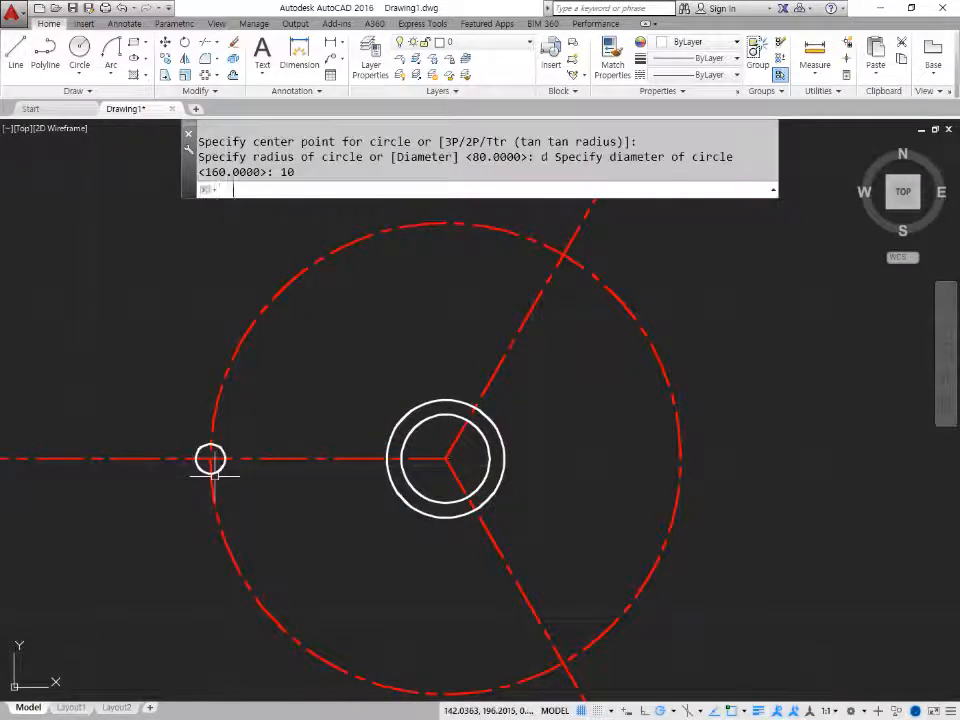
Draw a concentric circle of radius 10 around the diameter 10 circle.
type("c")
key("Return")
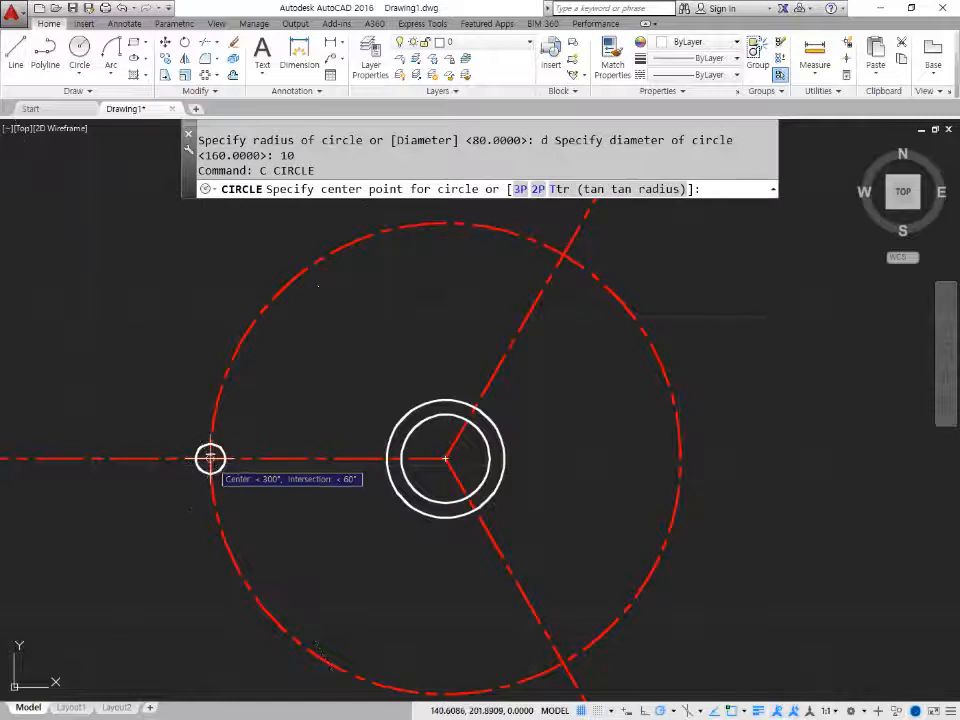
left_click(210, 458)
type("10")
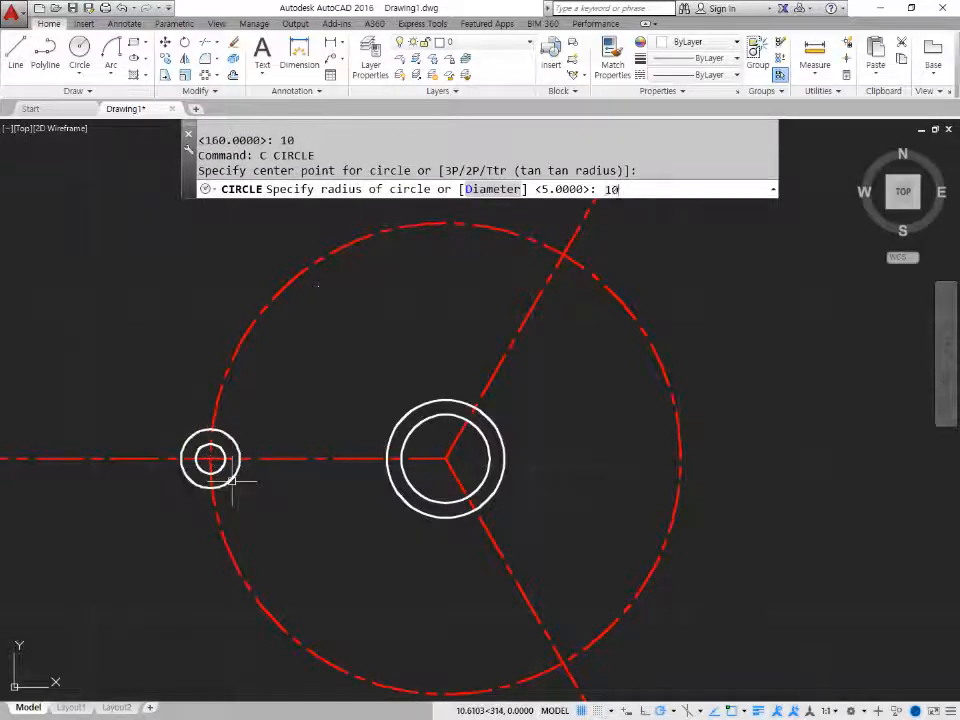
key("Return")
Draw an upper line tangent to the diameter 10 circle and the radius 20 hub circle.
type("l")
key("Return")
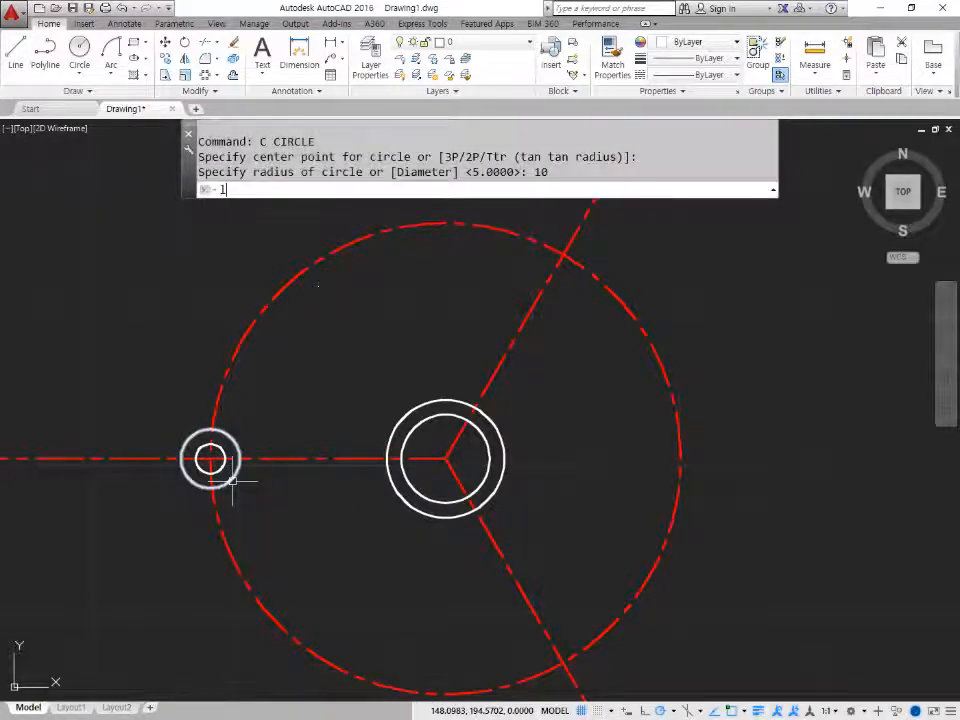
scroll(218, 428, "up", 2)
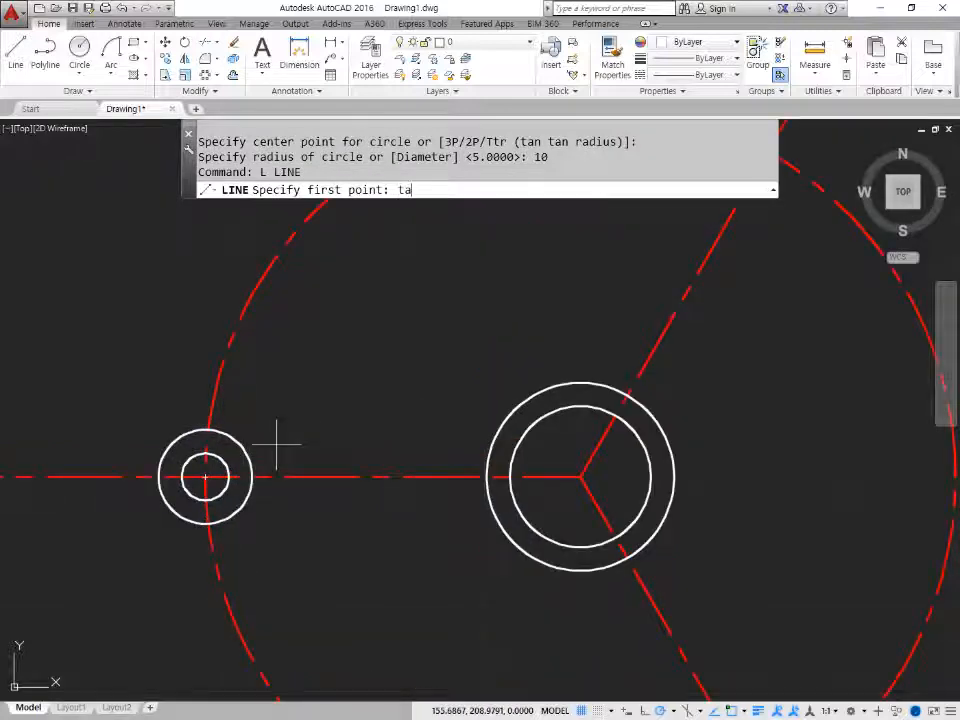
left_click(197, 458)
type("tan")
key("Return")
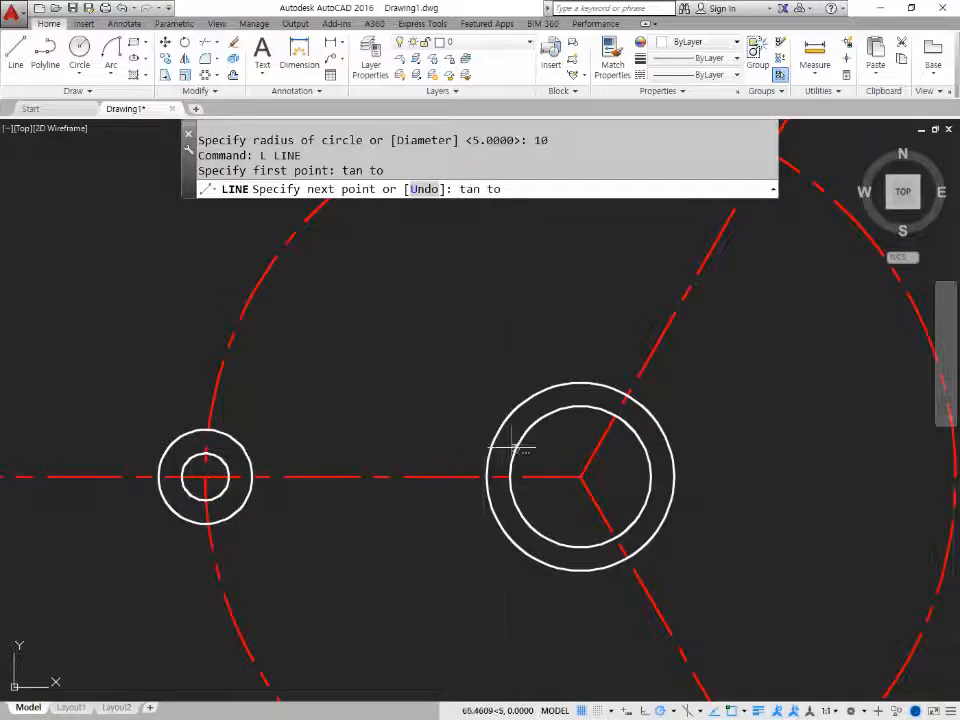
left_click(506, 435)
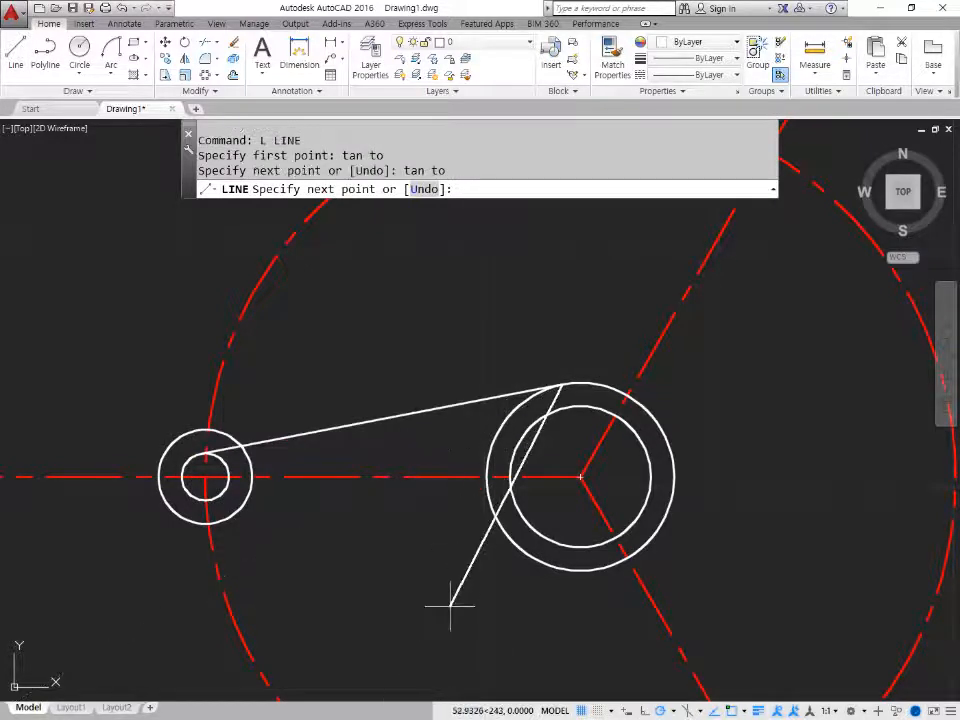
key("Return")
Draw the matching lower line tangent to the diameter 10 circle and the radius 20 hub circle.
key("Return")
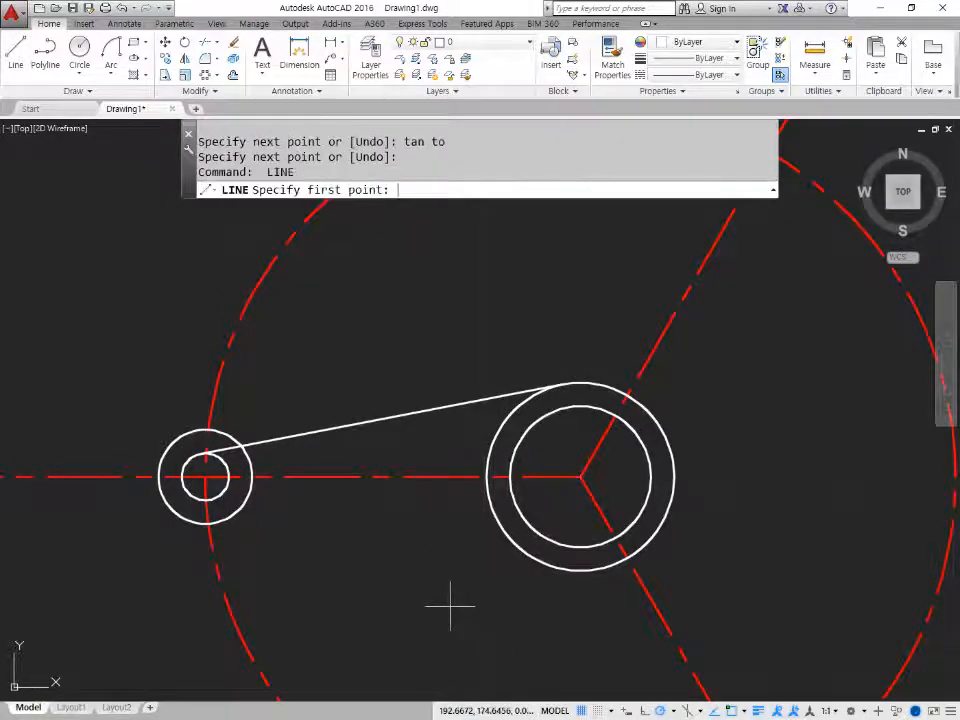
type("tan to")
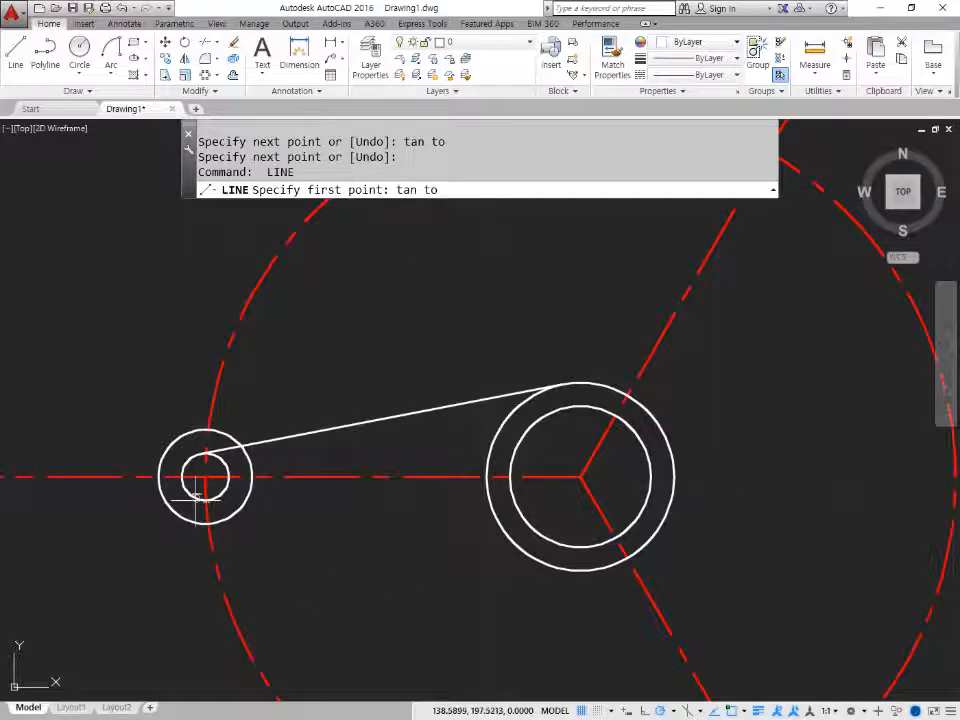
left_click(198, 497)
type("ta")
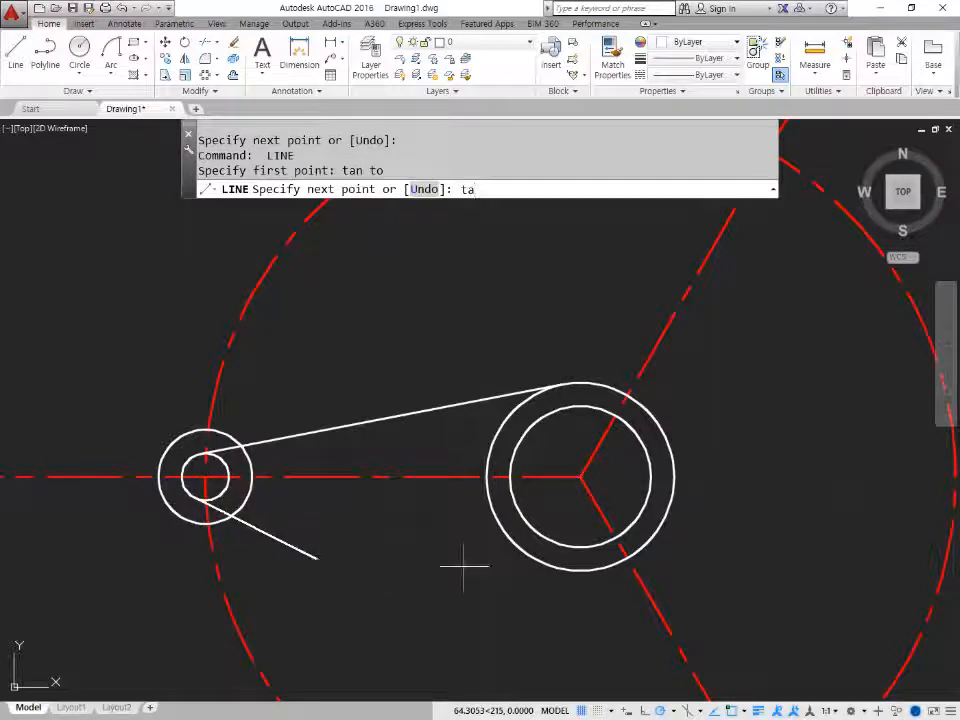
type("n")
key("Return")
left_click(527, 554)
key("Return")
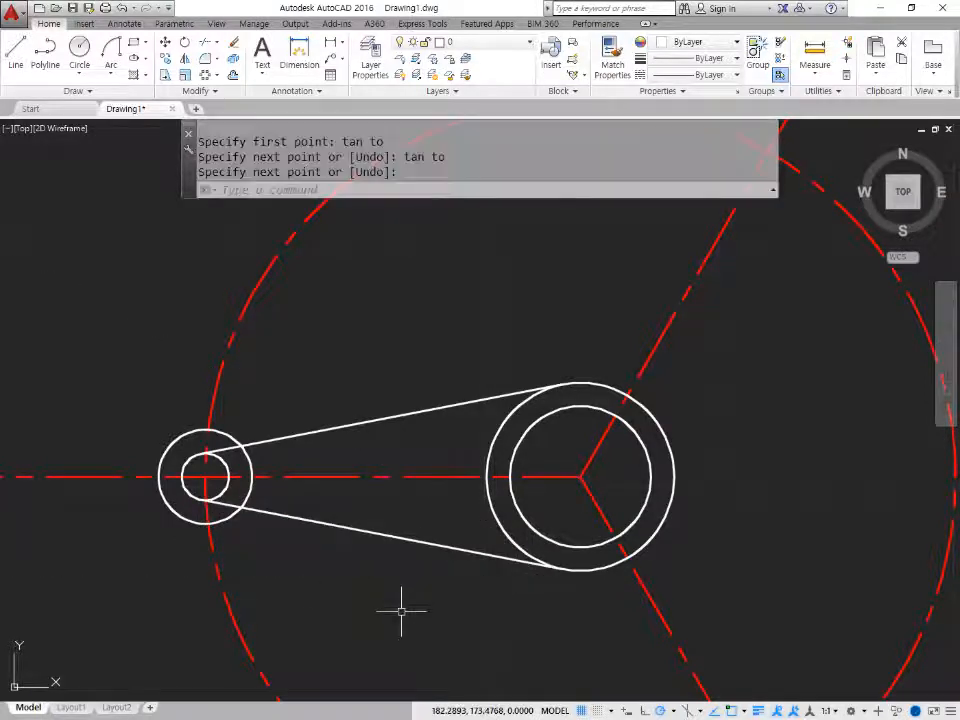
Offset both tangent lines of the arm outward by 5.
type("o")
key("Return")
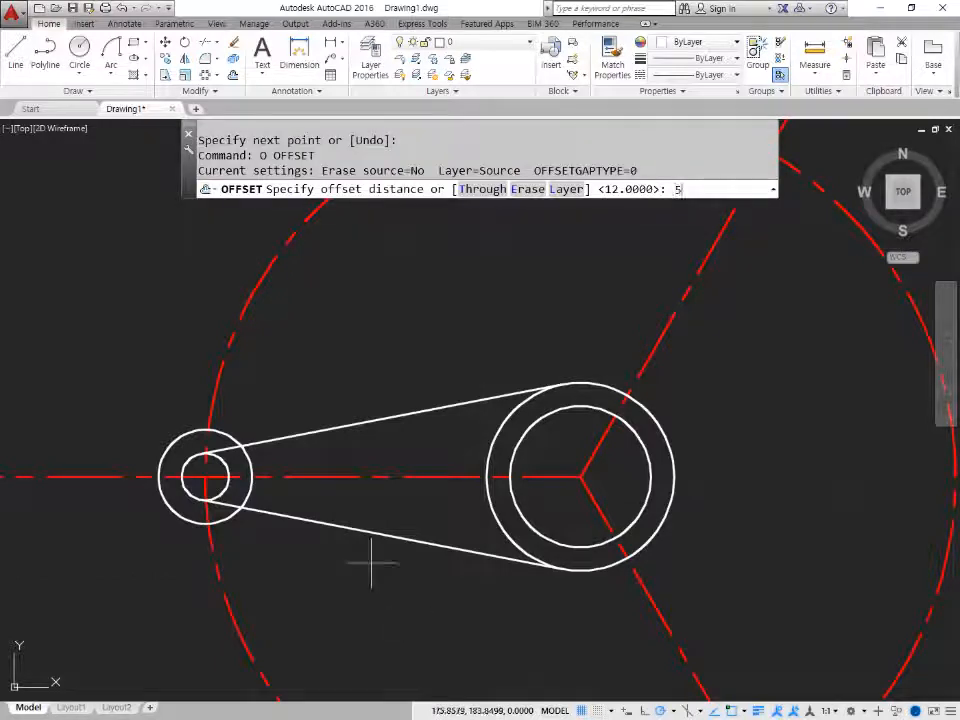
type("5")
key("Return")
left_click(311, 420)
left_click(317, 439)
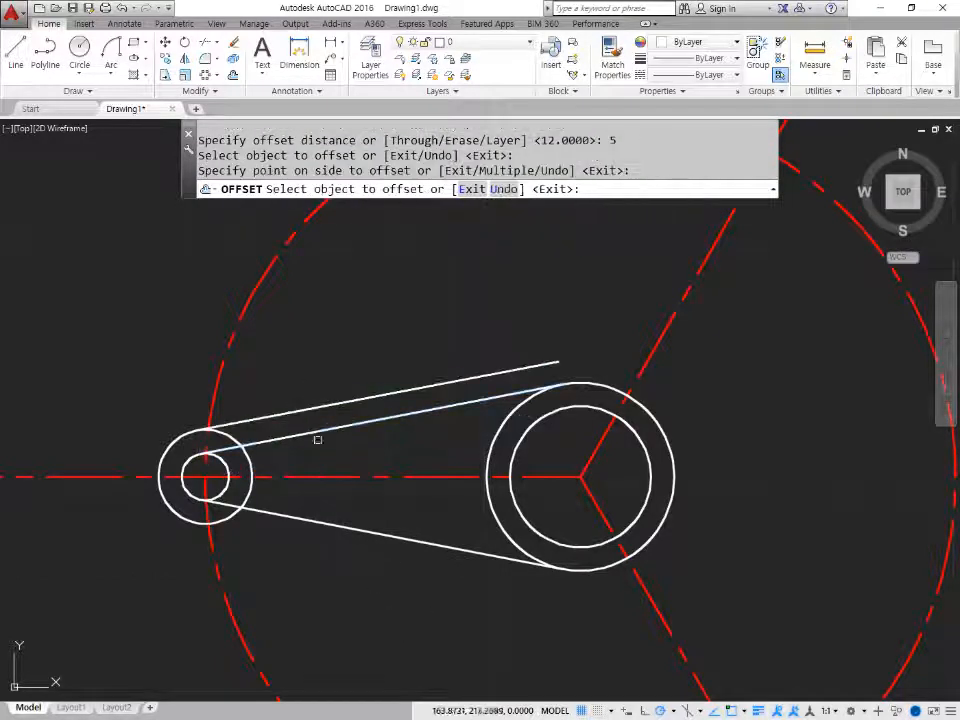
left_click(327, 520)
left_click(306, 560)
key("Return")
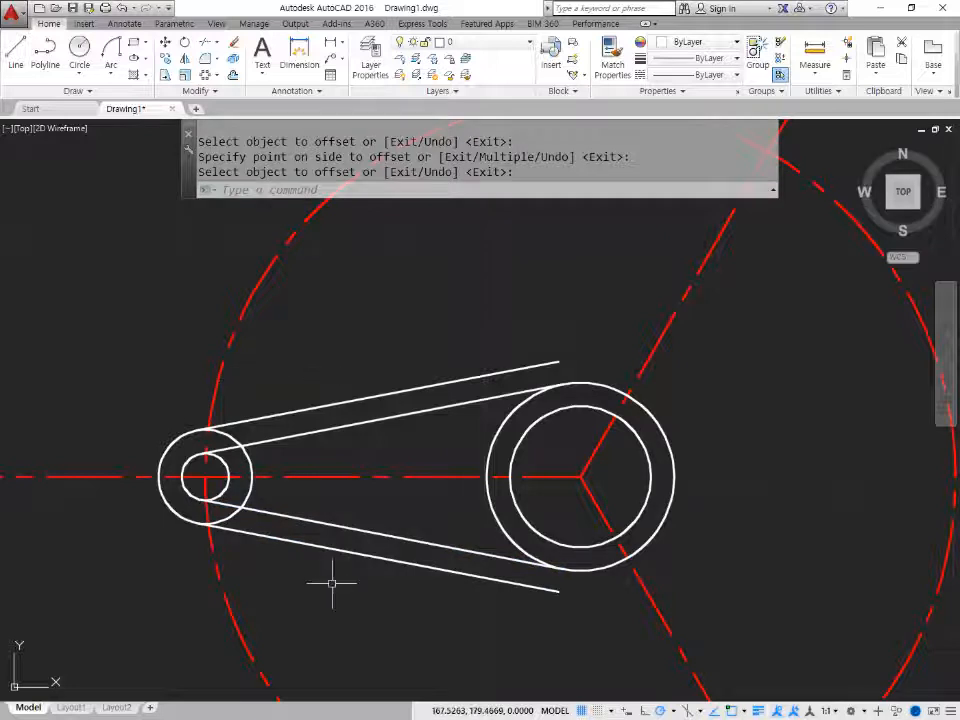
Fillet the two inner arm lines against the outer circle of the small end with radius 2.
scroll(228, 463, "up", 2)
type("f")
key("Return")
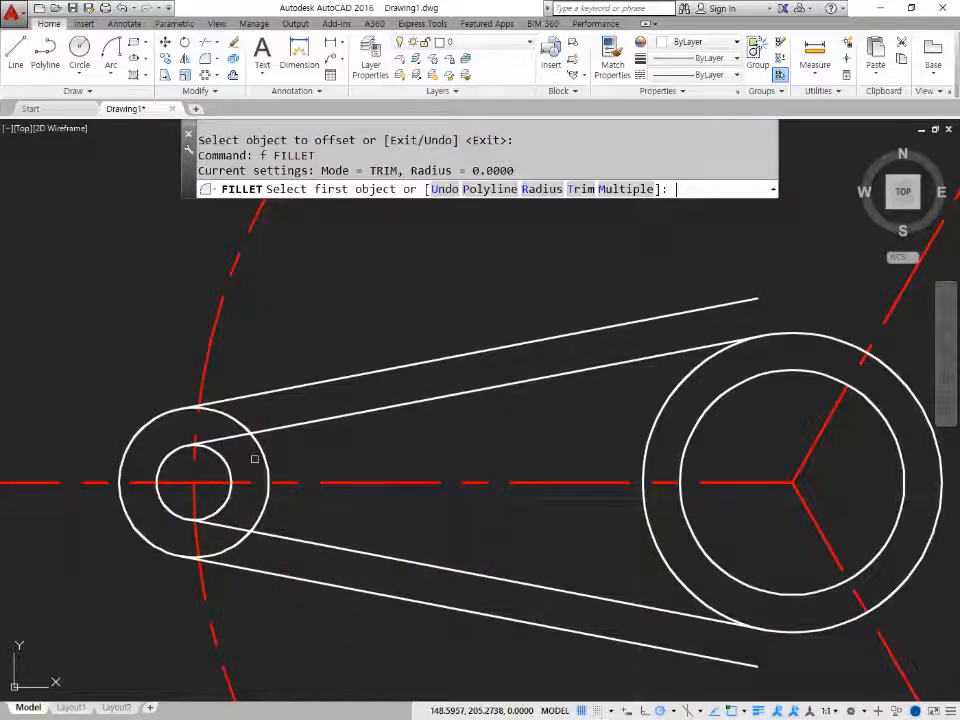
type("r")
key("Return")
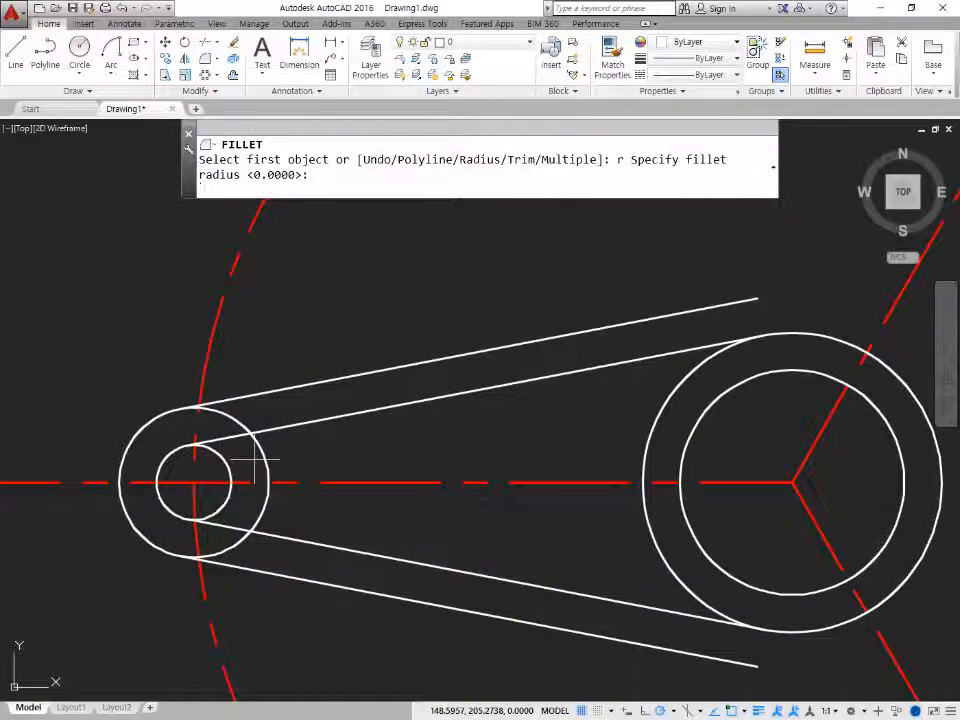
type("2")
key("Return")
left_click(272, 427)
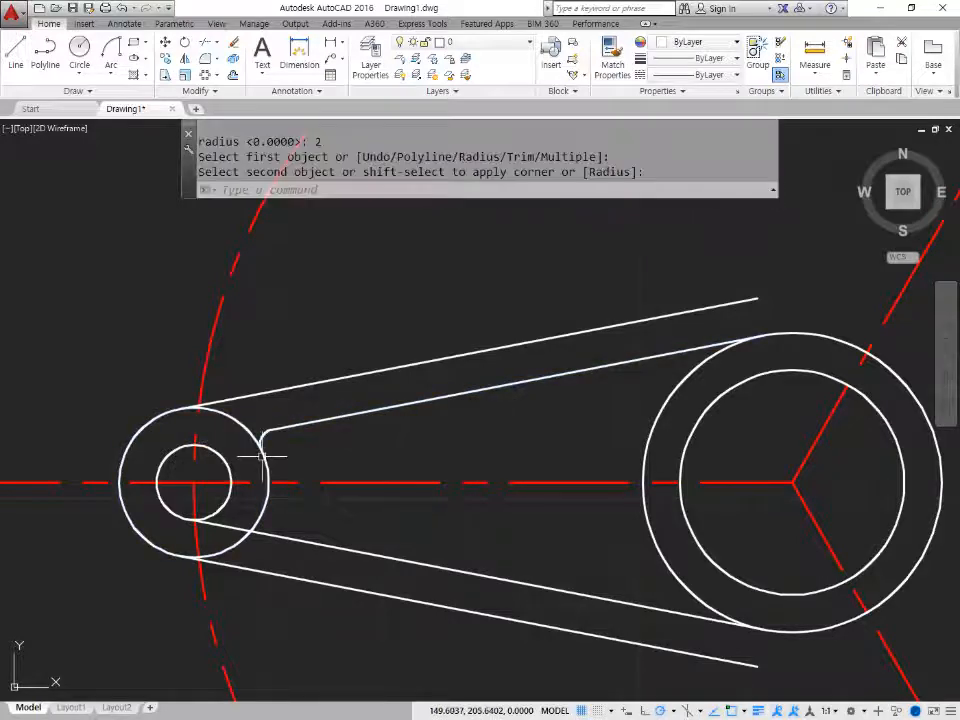
left_click(262, 456)
key("Return")
left_click(273, 536)
left_click(282, 538)
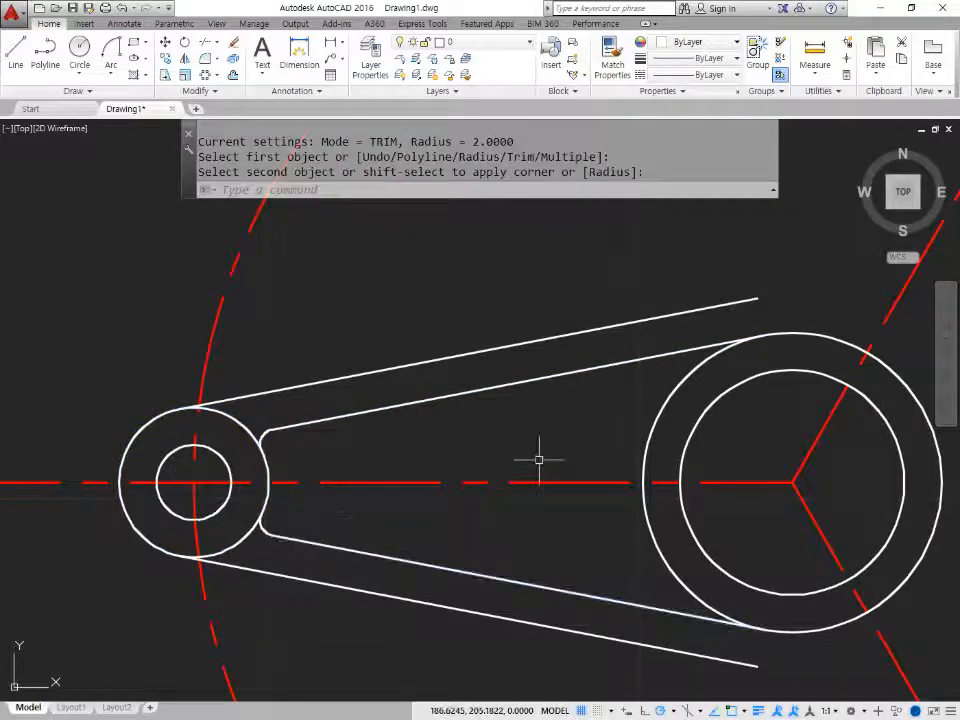
Fillet the two inner arm lines against the outer hub circle with radius 4.
type("f")
key("Return")
type("r")
key("Return")
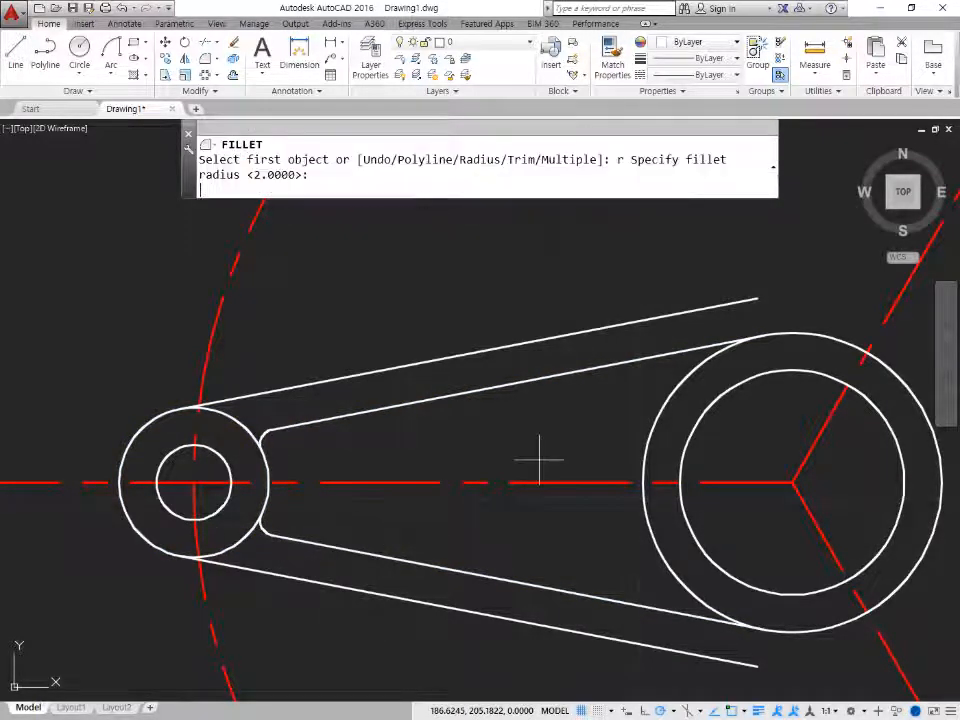
type("4")
key("Return")
left_click(664, 353)
left_click(668, 396)
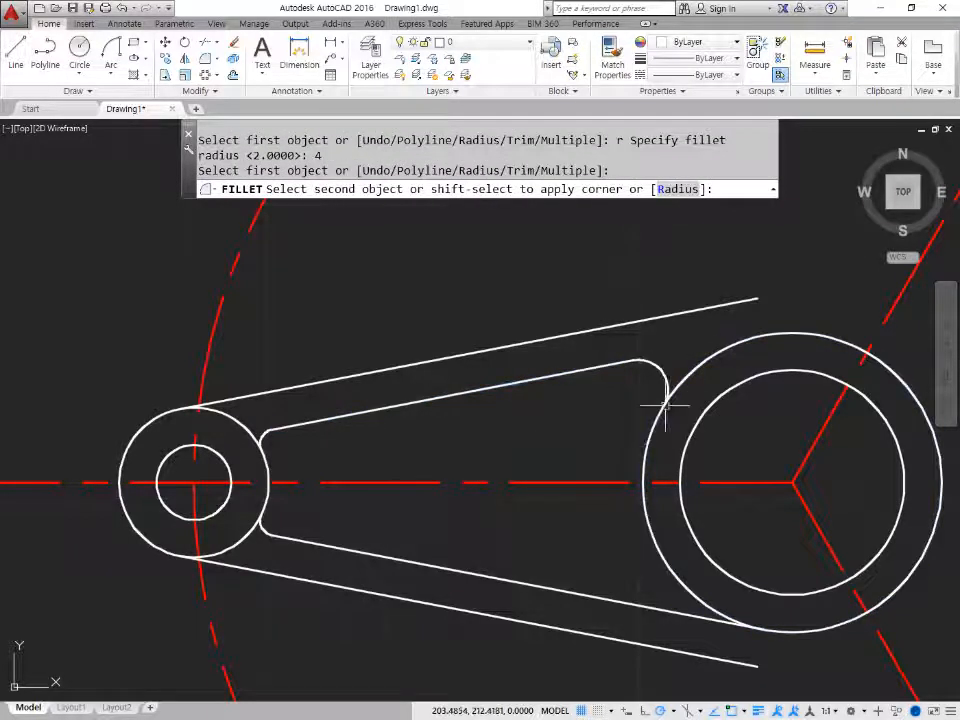
key("Return")
left_click(651, 534)
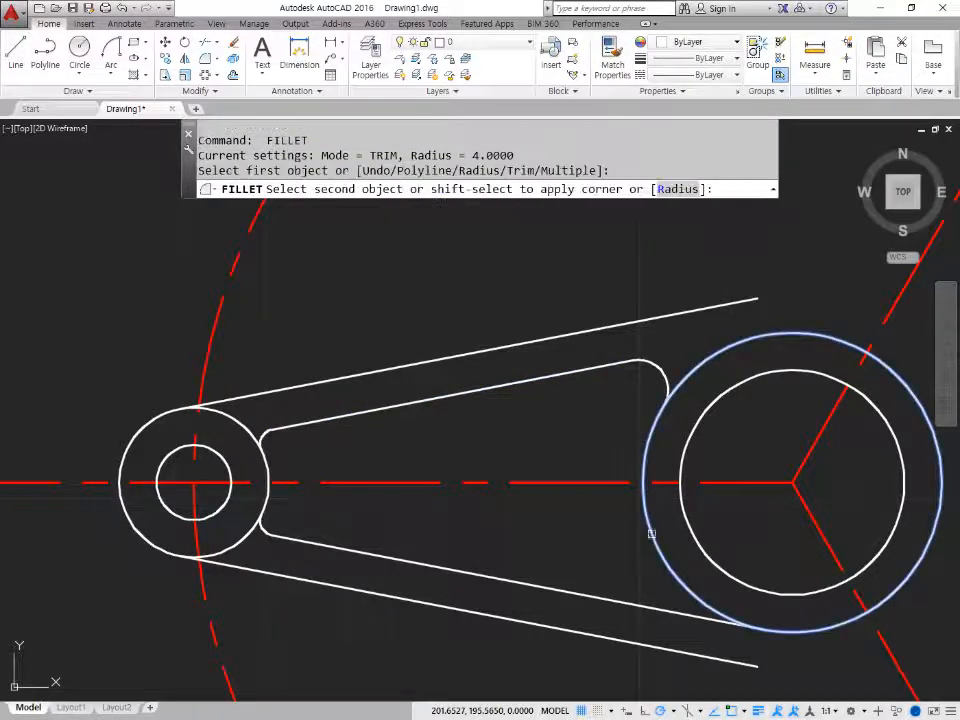
left_click(634, 604)
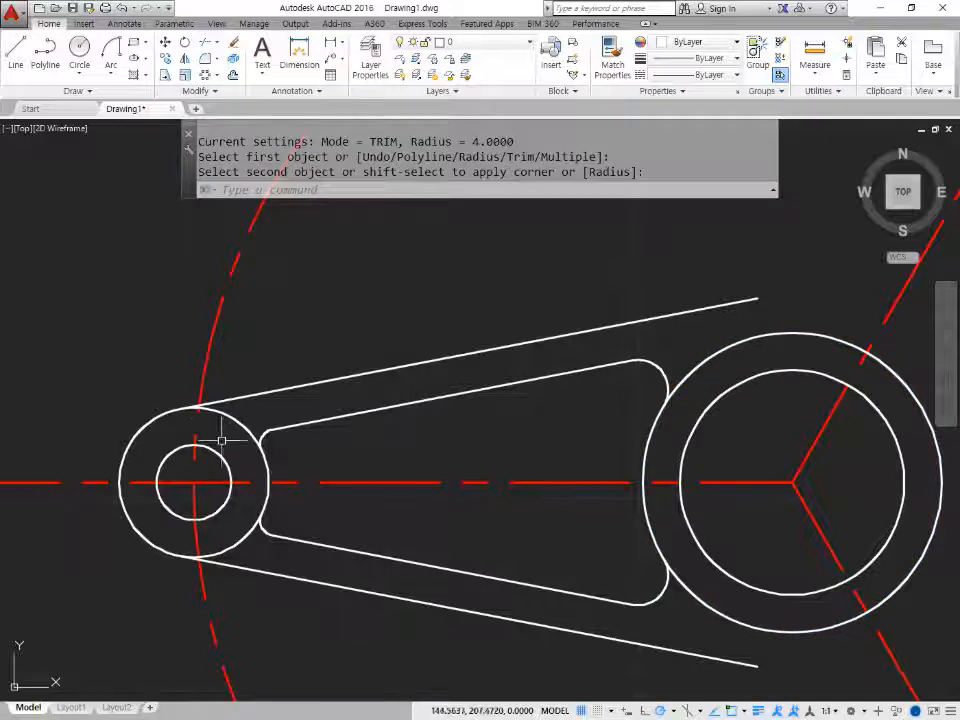
Trim the small end's outer circle between the offset lines and the radius 2 fillets, above and below the centre line.
type("tr")
key("Return")
left_click(232, 400)
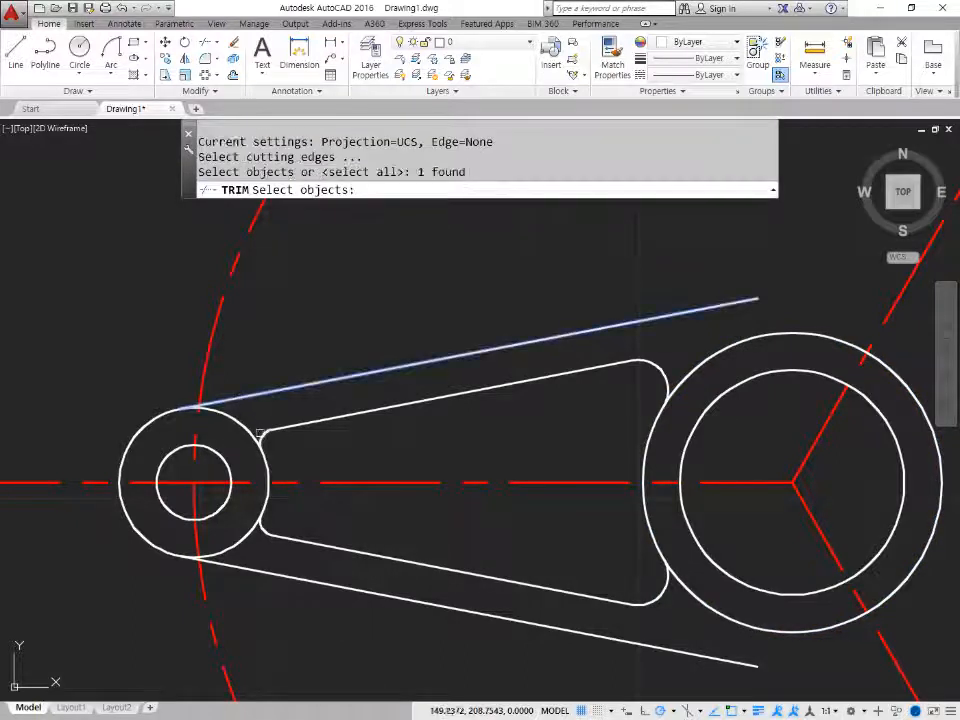
left_click(261, 433)
left_click(263, 522)
left_click(239, 565)
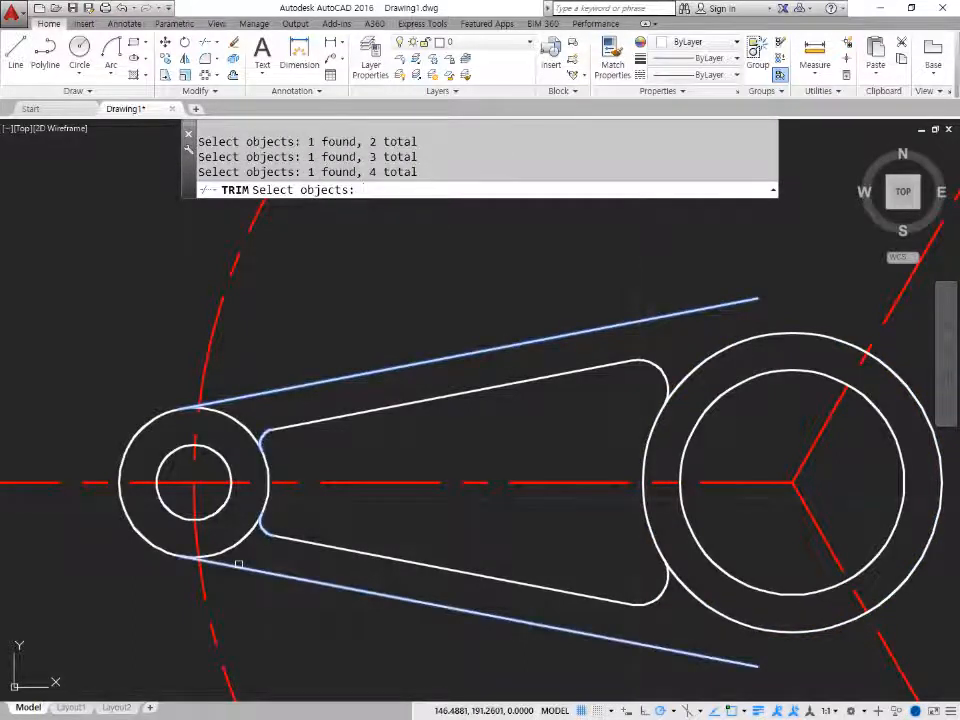
key("Return")
left_click(246, 553)
scroll(189, 409, "up", 8)
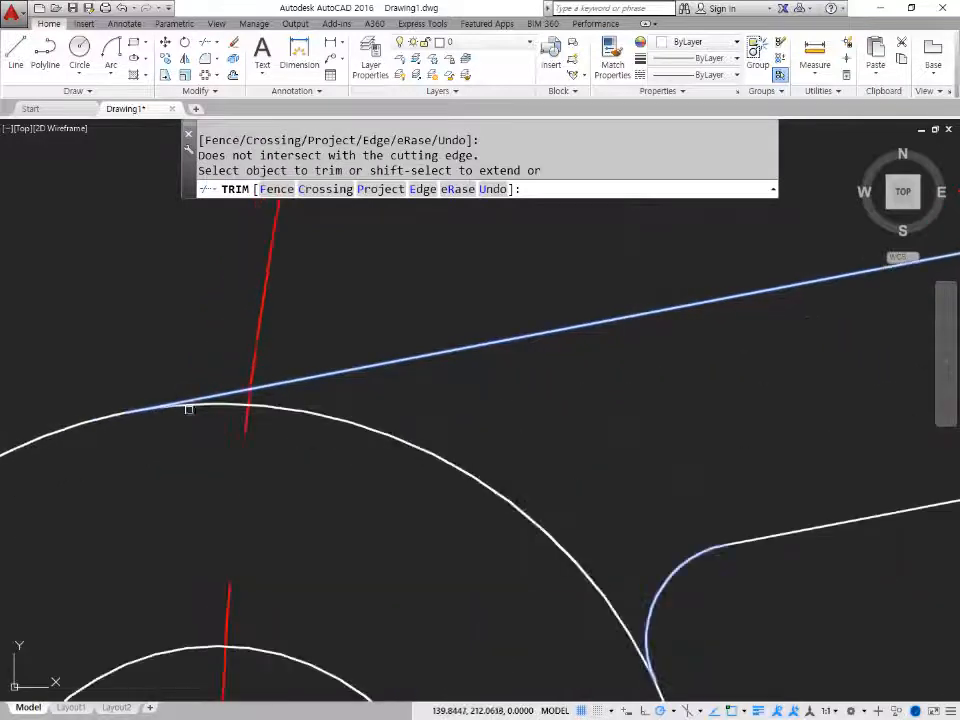
scroll(200, 433, "up", 2)
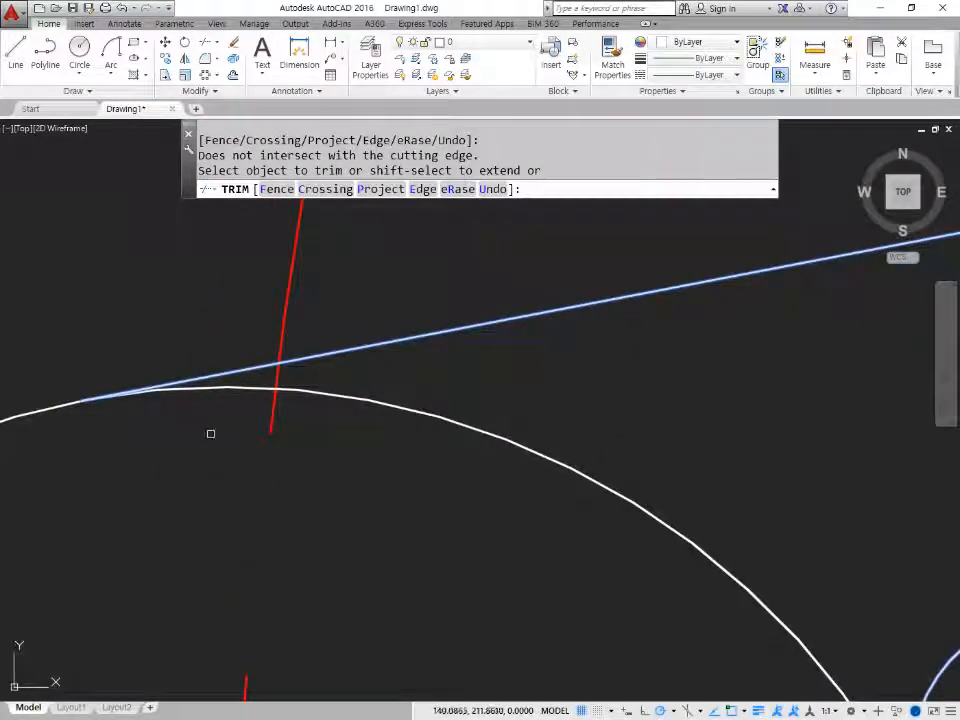
scroll(362, 456, "down", 6)
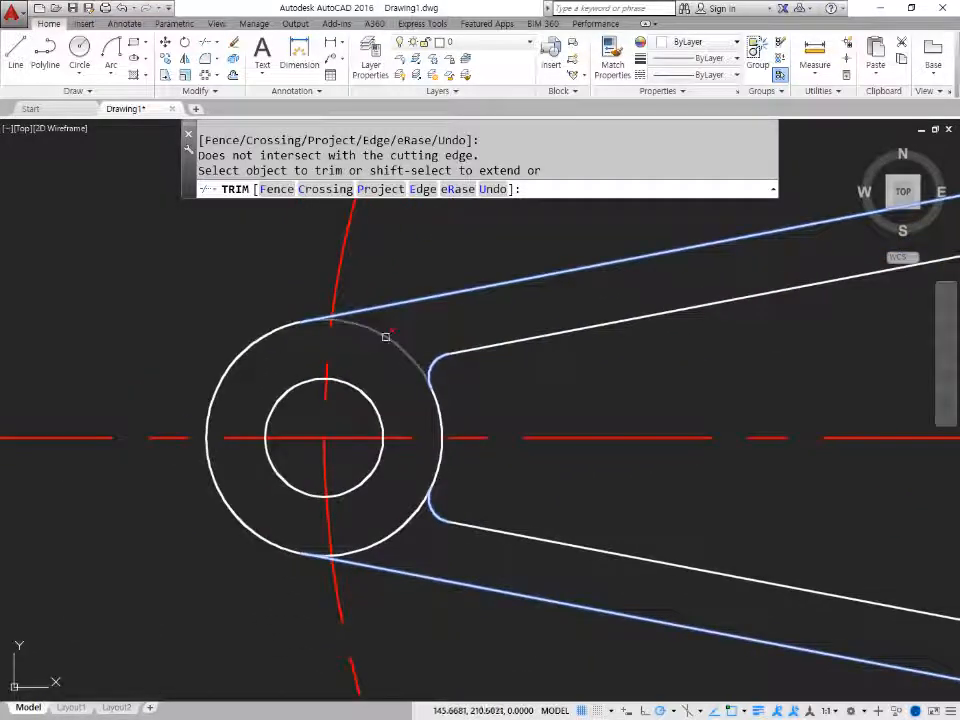
left_click(385, 337)
left_click(373, 548)
key("Return")
scroll(355, 515, "down", 2)
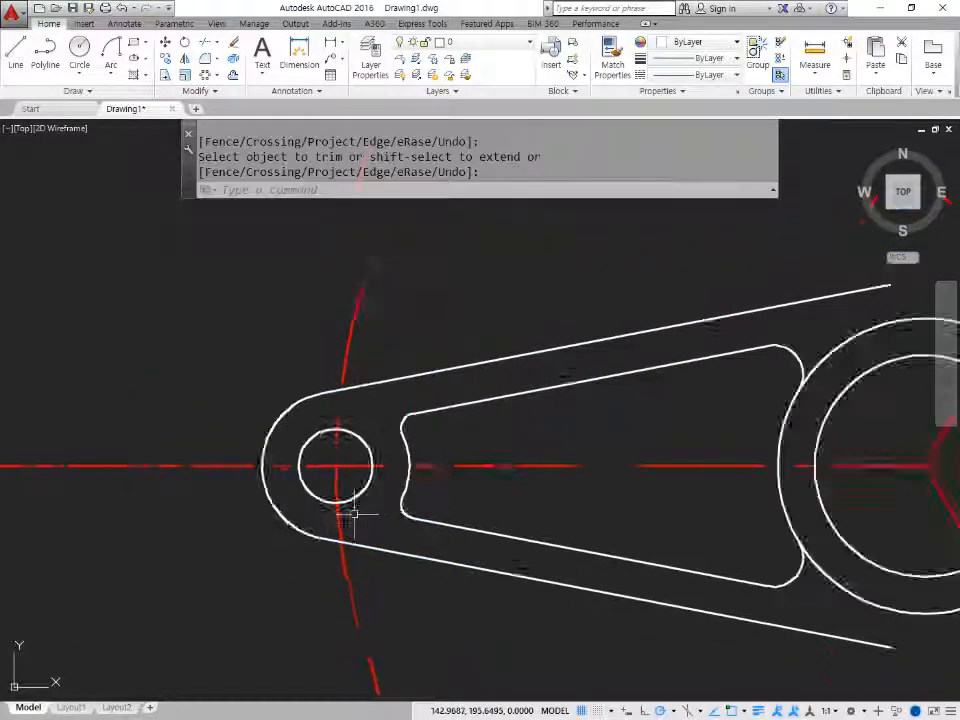
Create a polar array of the whole arm around the hub centre with 3 items over 360°.
scroll(352, 515, "down", 3)
middle_click_drag(507, 478, 422, 454)
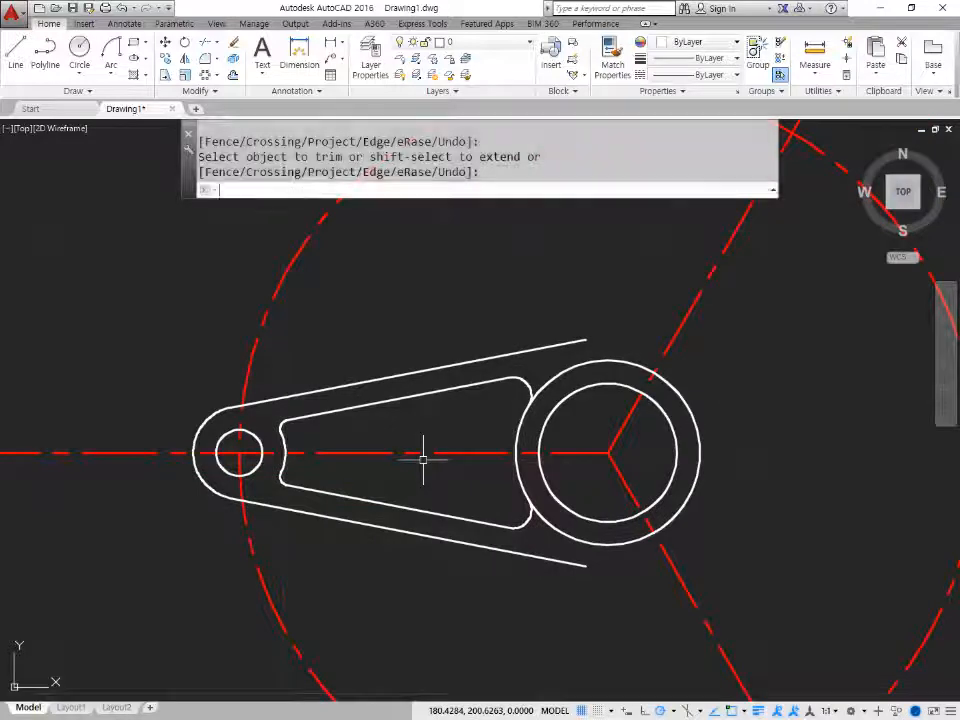
type("ar")
key("Return")
left_click(131, 269)
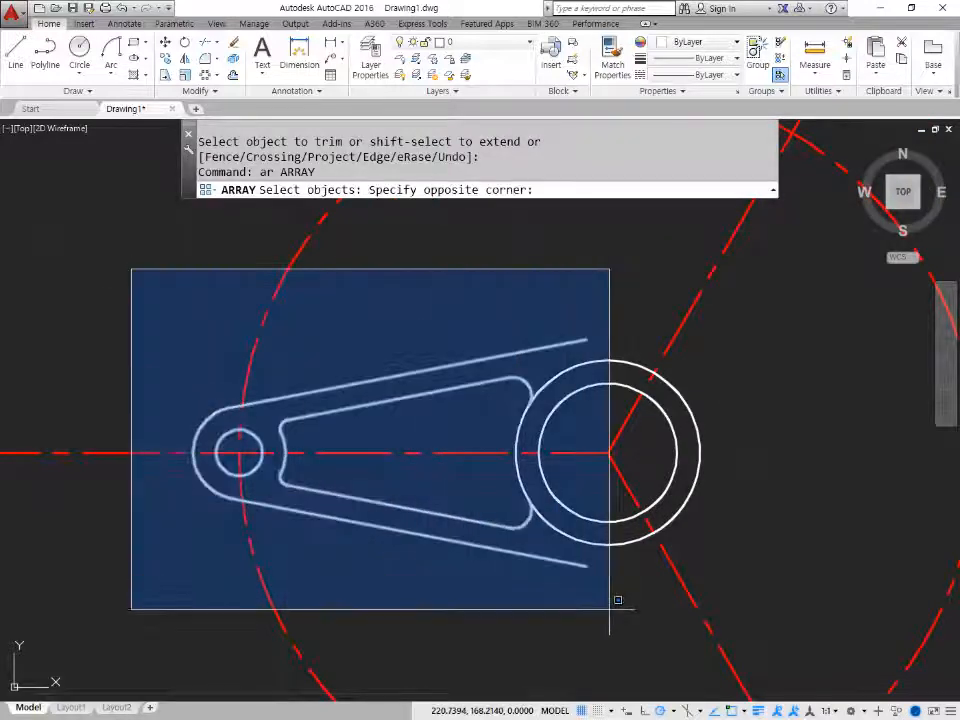
left_click(610, 608)
key("Return")
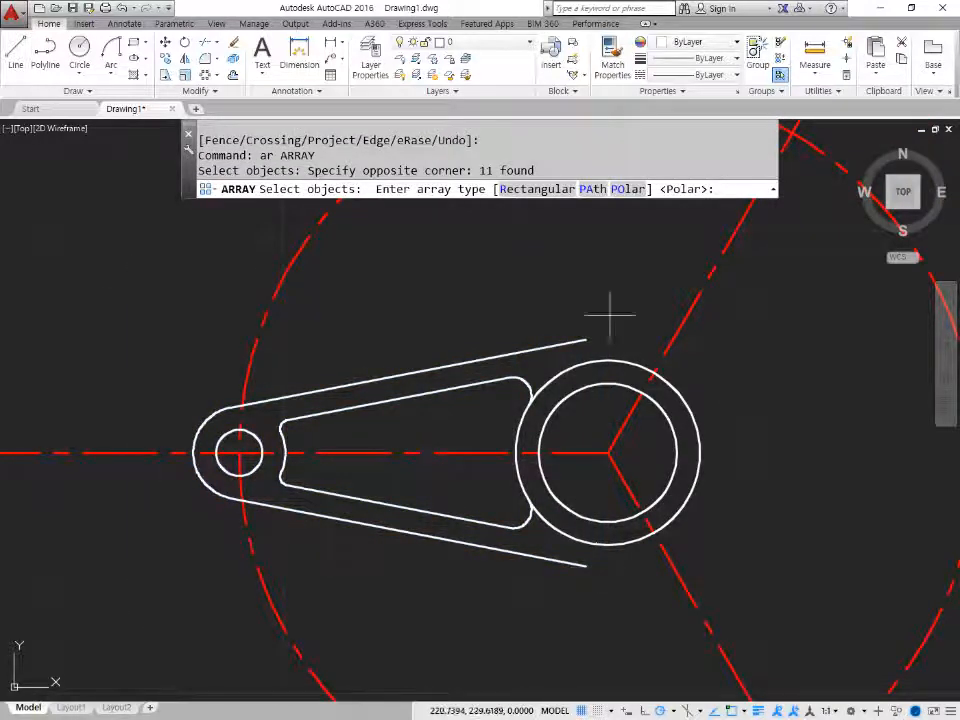
left_click(627, 189)
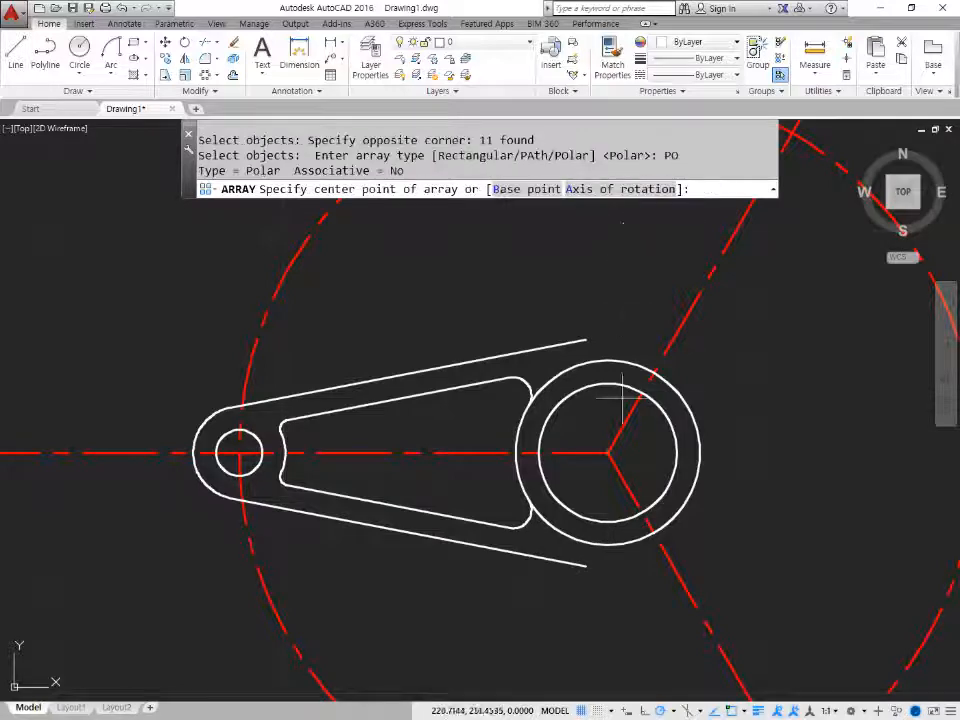
left_click(607, 453)
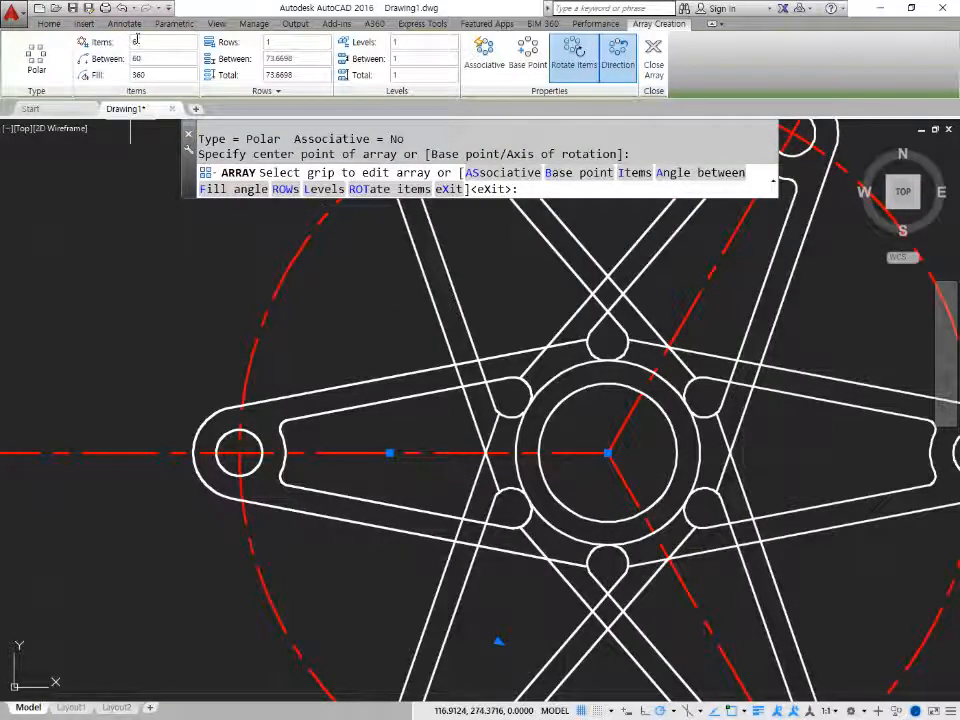
left_click(138, 42)
type("3")
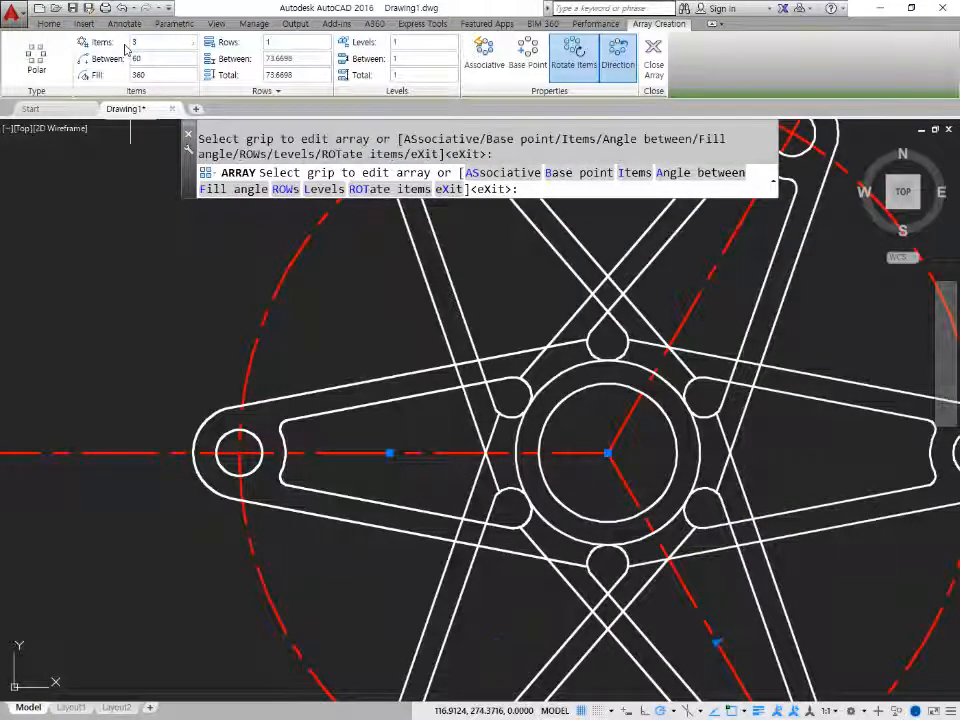
left_click(410, 42)
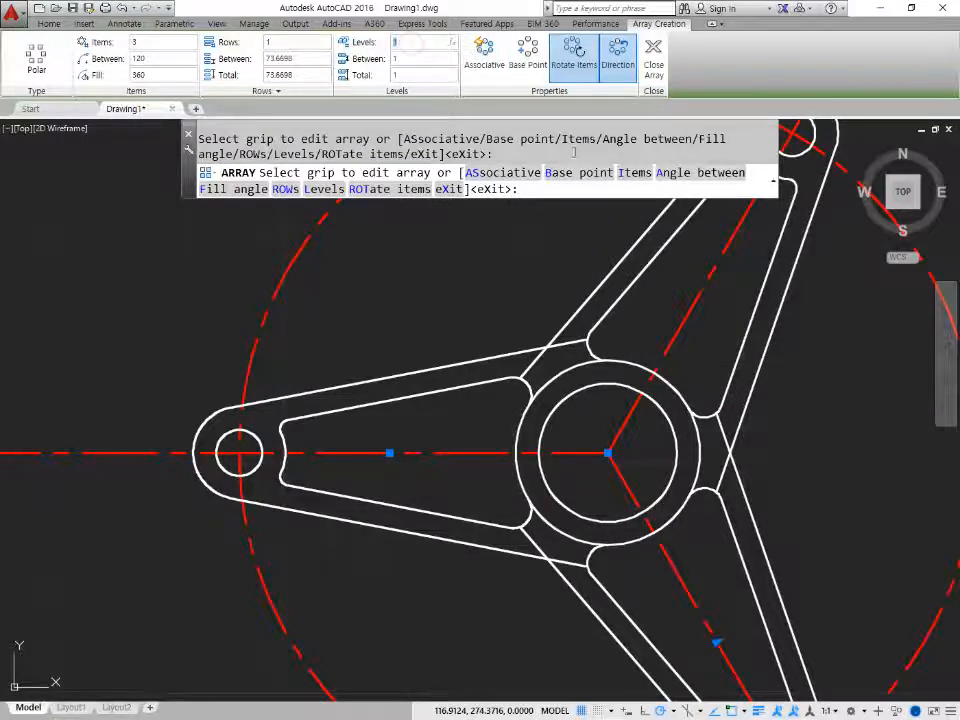
left_click(655, 71)
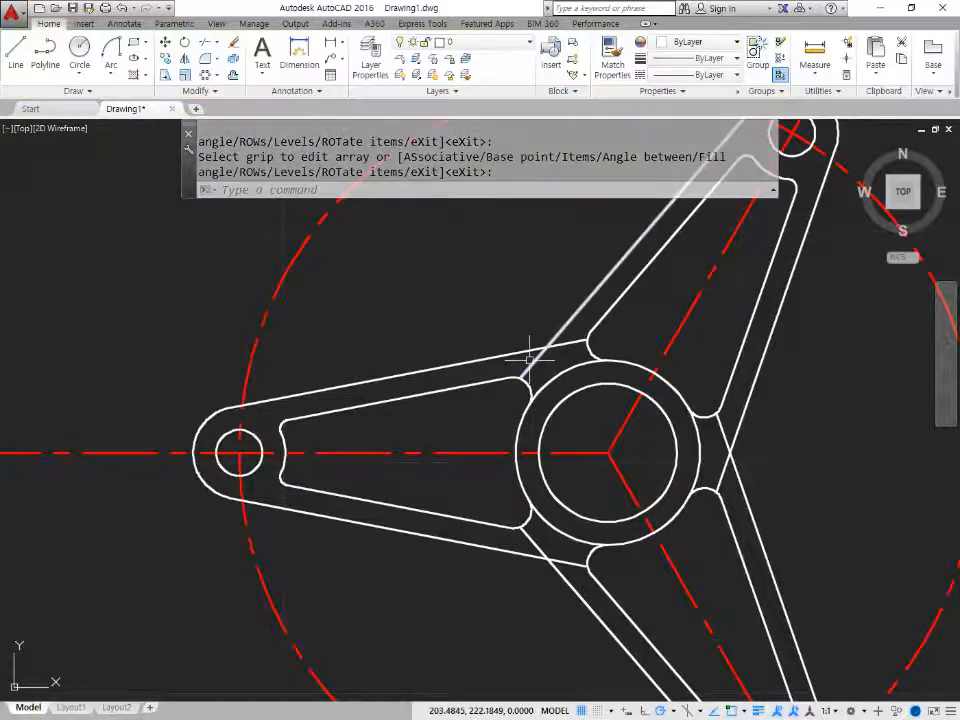
Fillet the crossing outer edges of the horizontal arm and the upper arm with radius 30.
type("f")
key("Return")
type("r")
key("Return")
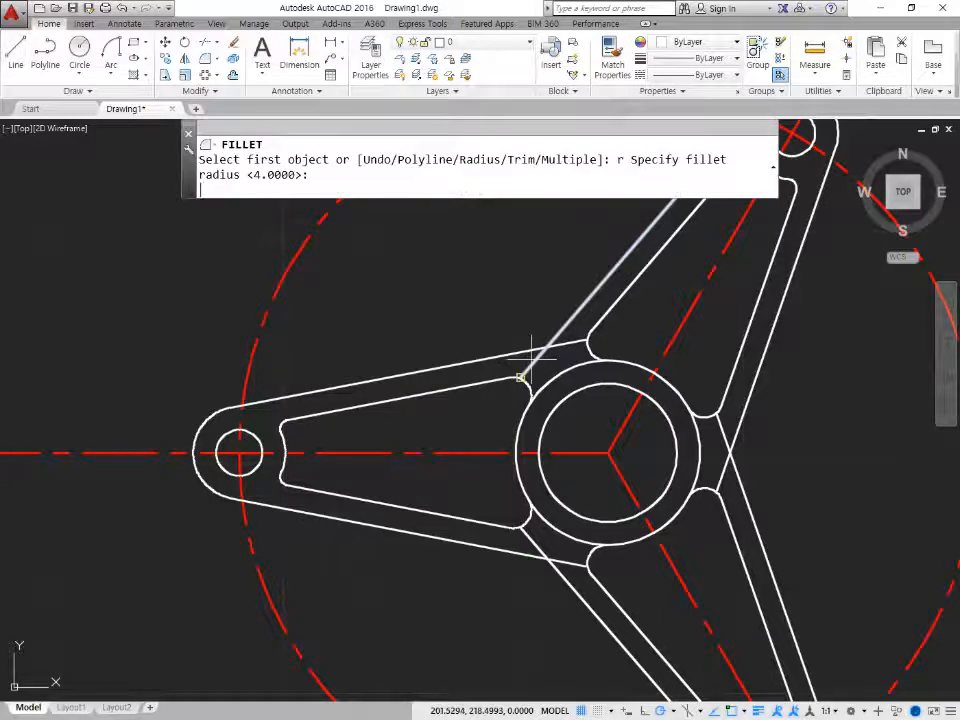
type("30")
key("Return")
left_click(466, 357)
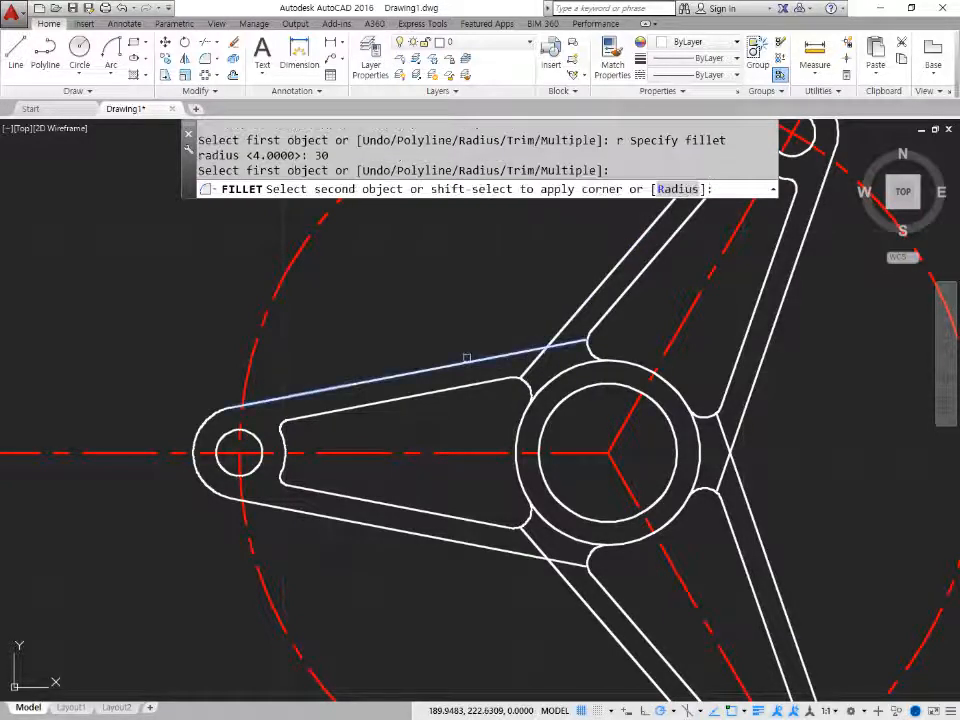
left_click(568, 326)
Fillet the crossing outer edges at the other two arm junctions with the same radius of 30.
middle_click_drag(493, 433, 369, 394)
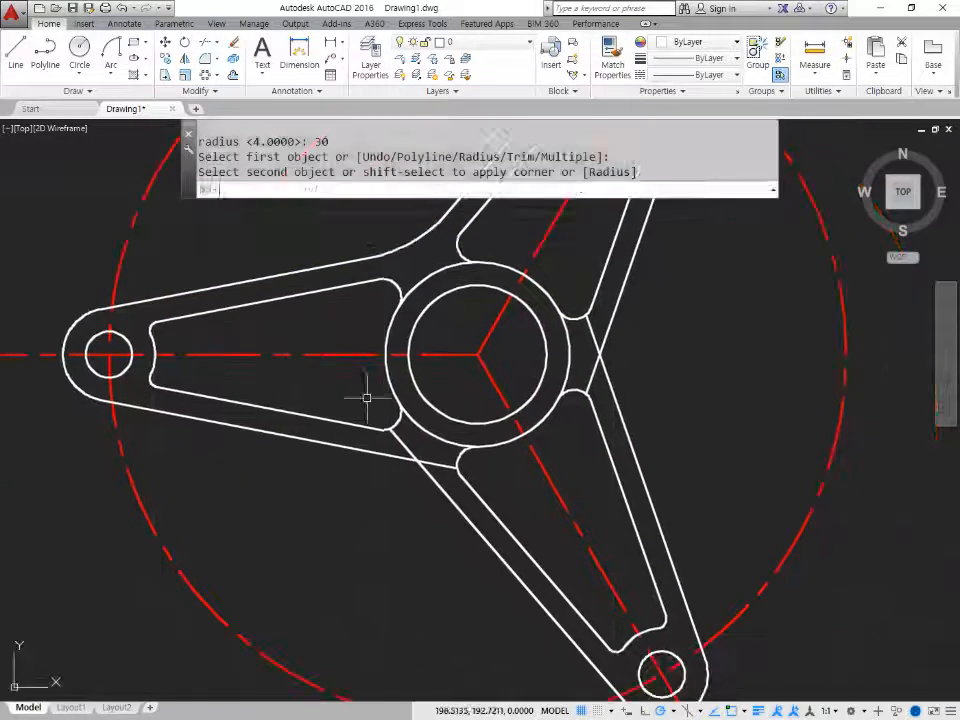
key("Return")
left_click(364, 451)
left_click(430, 481)
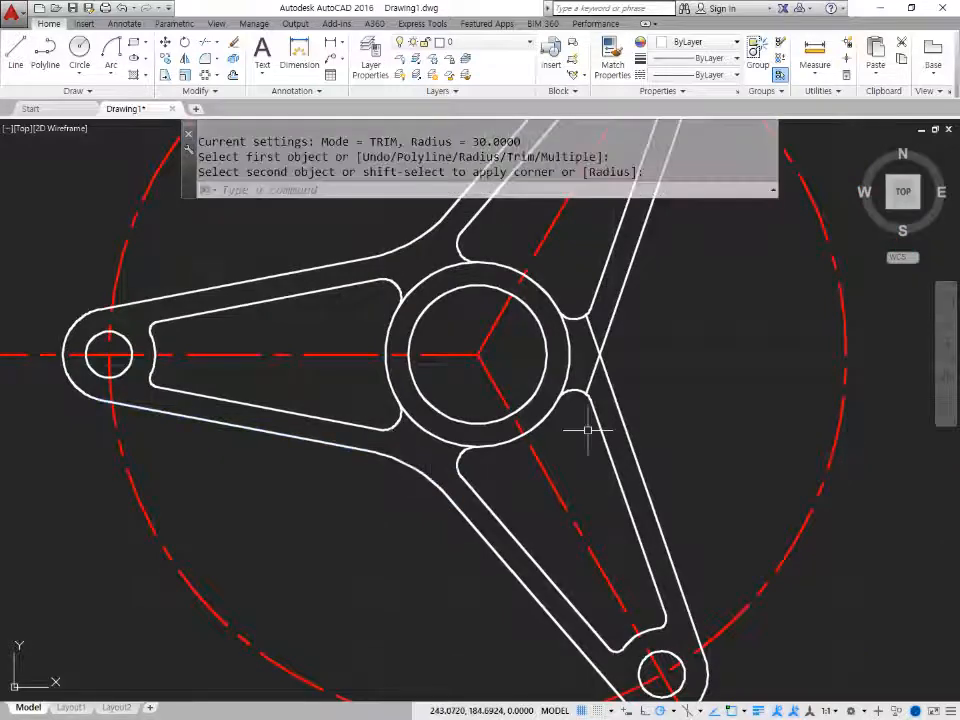
key("Return")
left_click(617, 400)
left_click(609, 327)
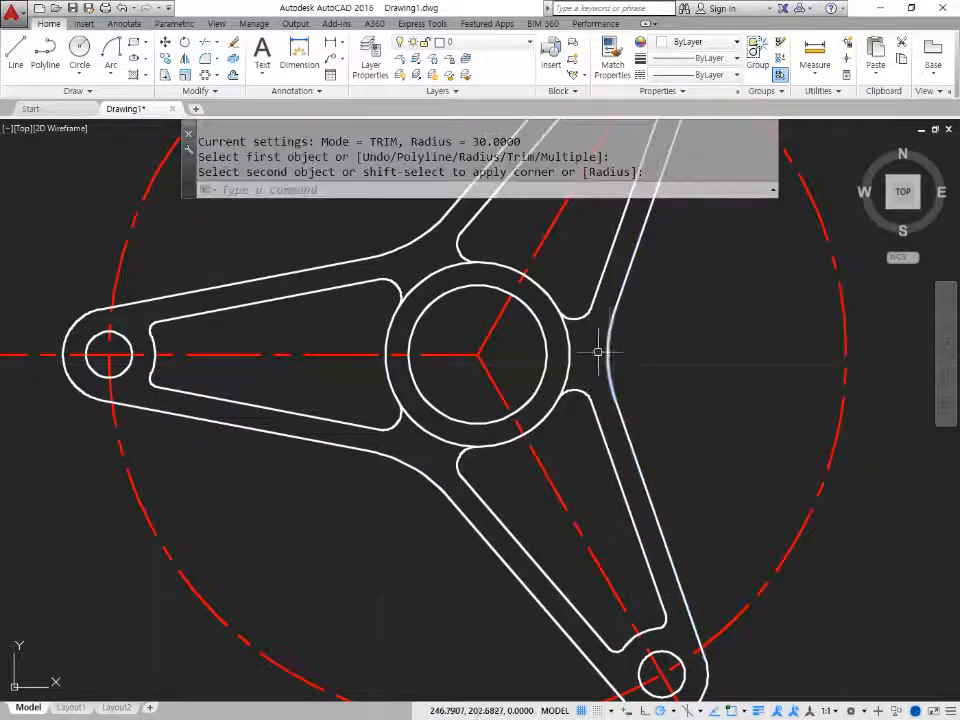
Trim the outer hub circle between the arm pockets, leaving only the arcs that close the three pockets.
middle_click_drag(606, 349, 609, 420)
type("t")
key("Return")
key("Return")
left_click(582, 408)
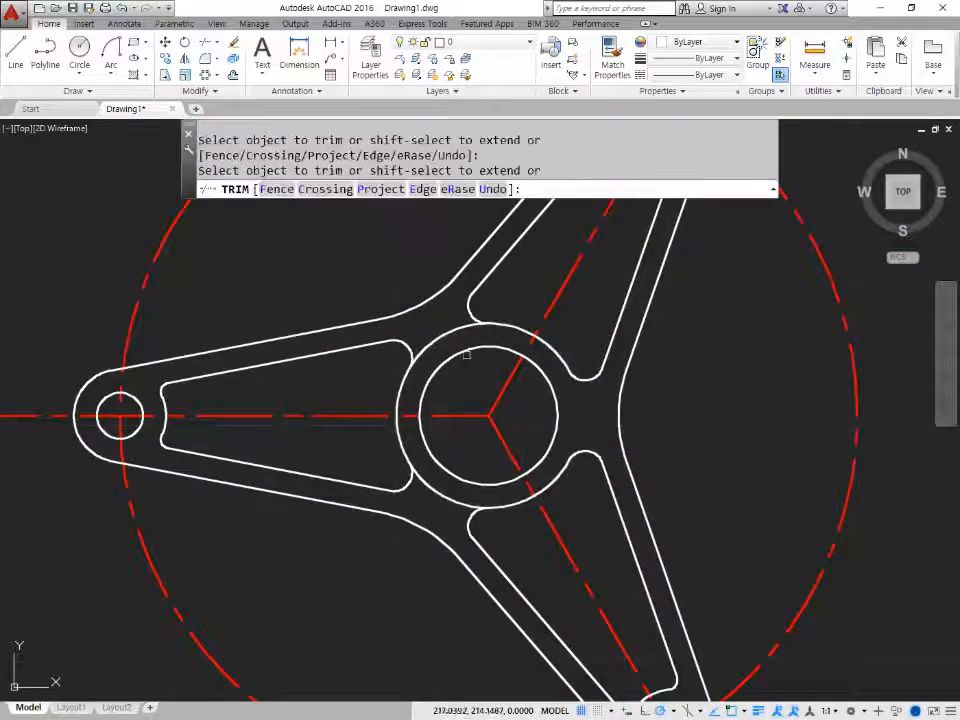
left_click(433, 487)
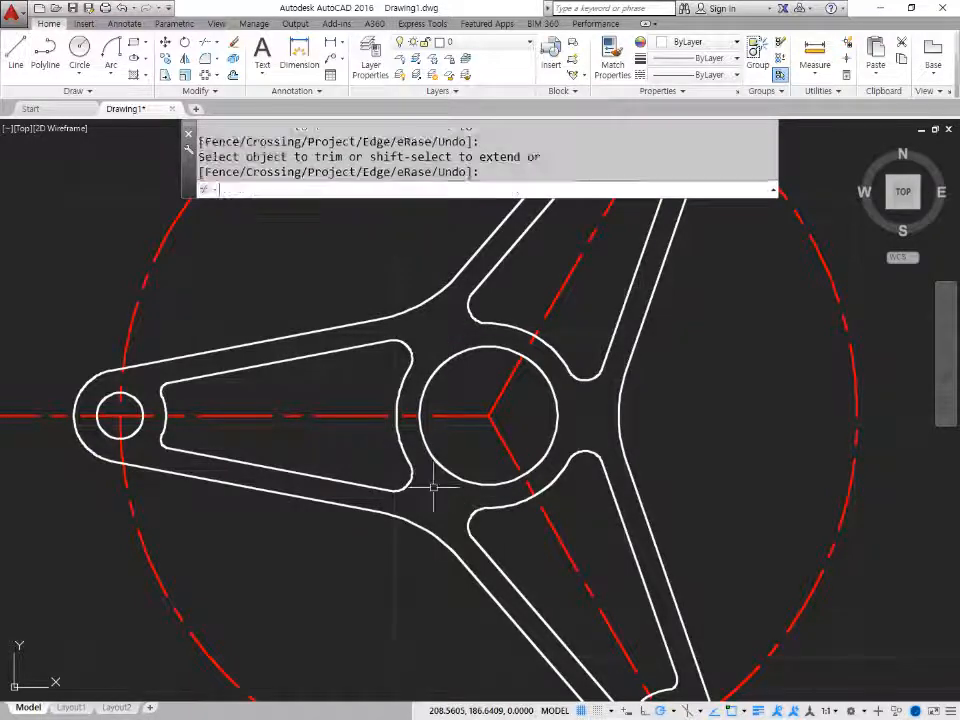
key("Return")
scroll(433, 487, "down", 4)
middle_click_drag(556, 463, 514, 463)
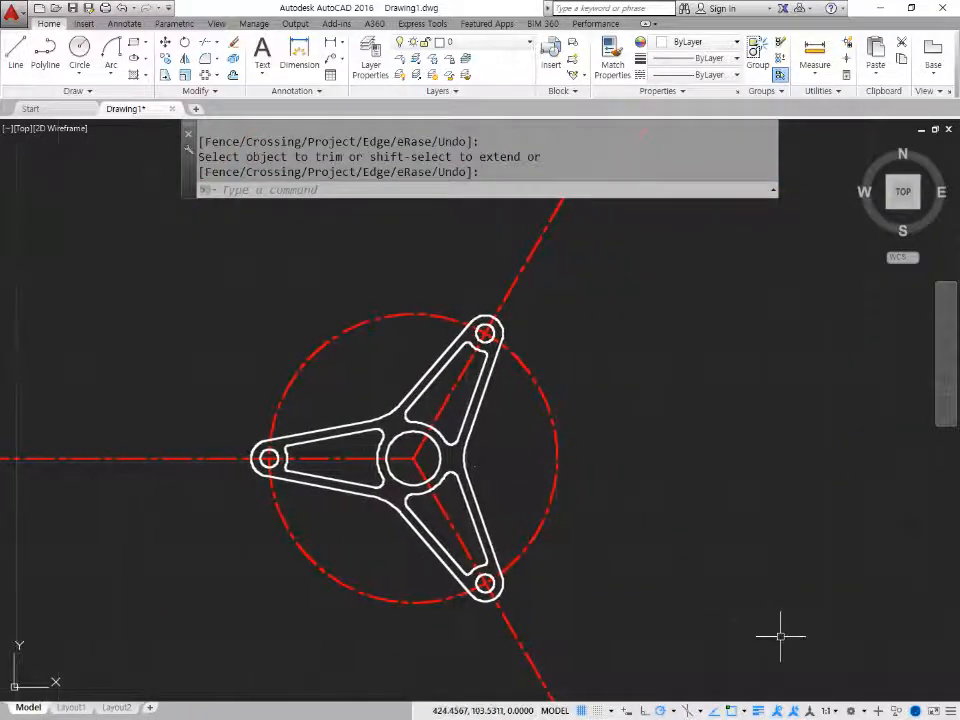
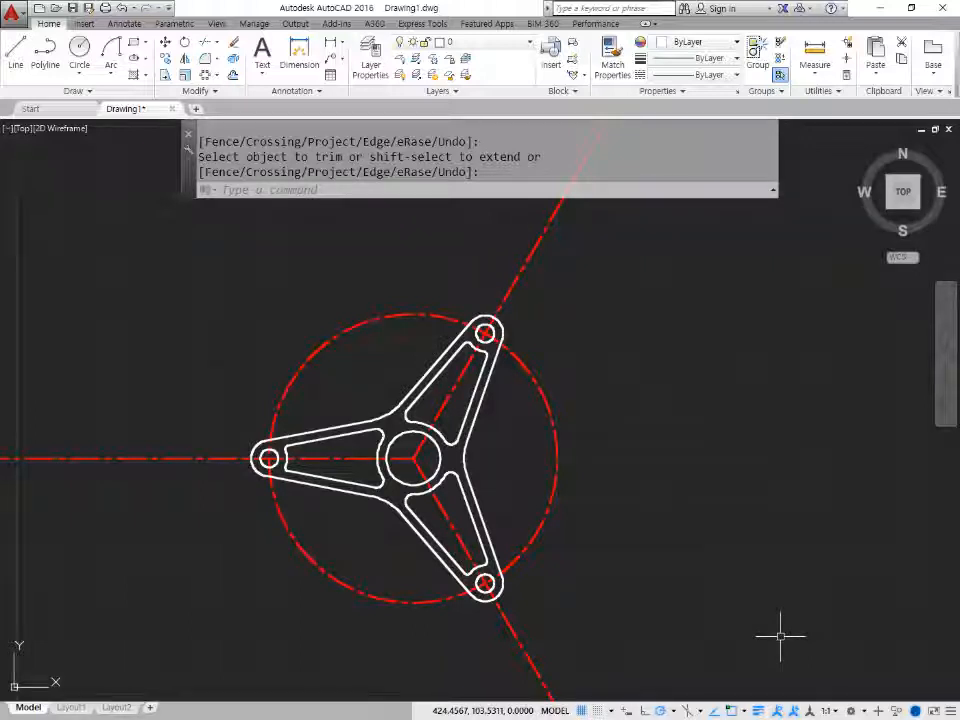
Erase the whole three-armed part together with its centre lines.
left_click(604, 643)
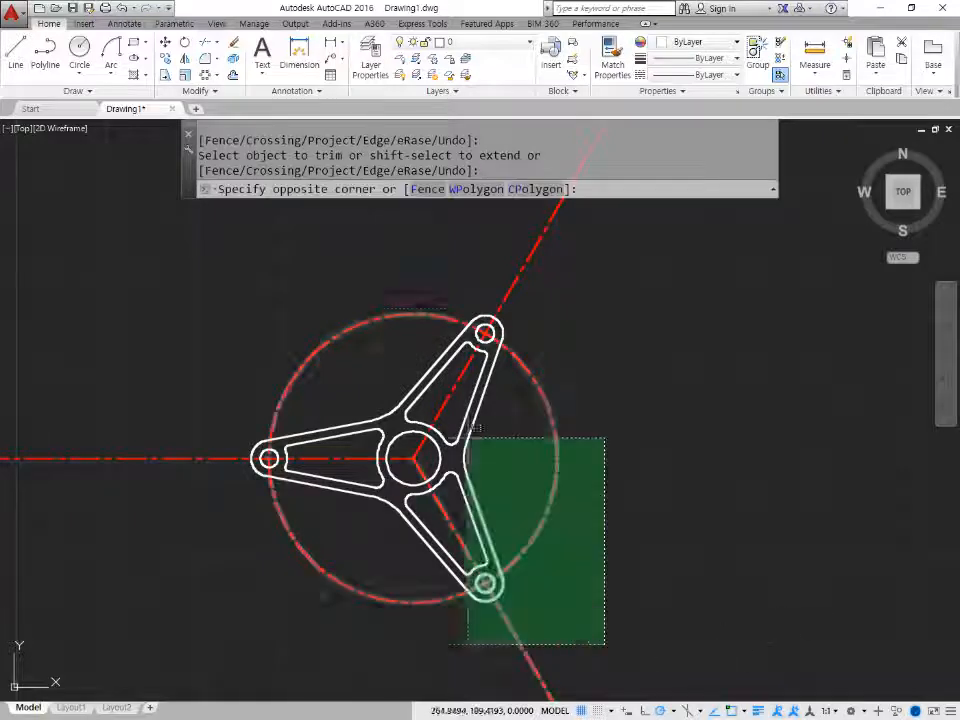
left_click(169, 272)
type("e")
key("Return")
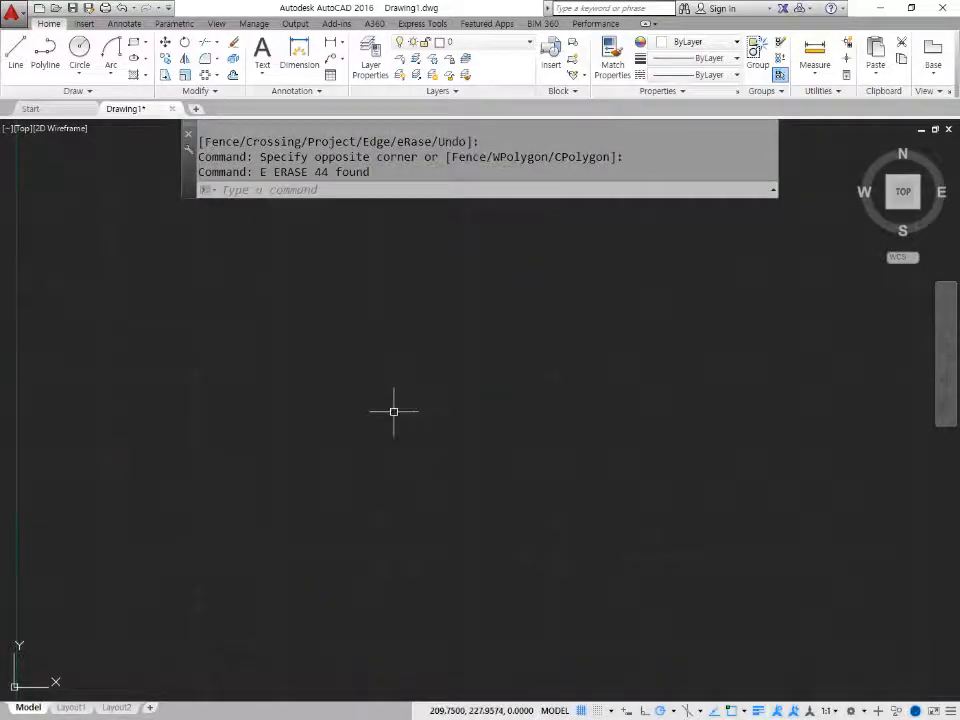
Draw a horizontal and a vertical construction line crossing at one point in the empty drawing area.
type("x")
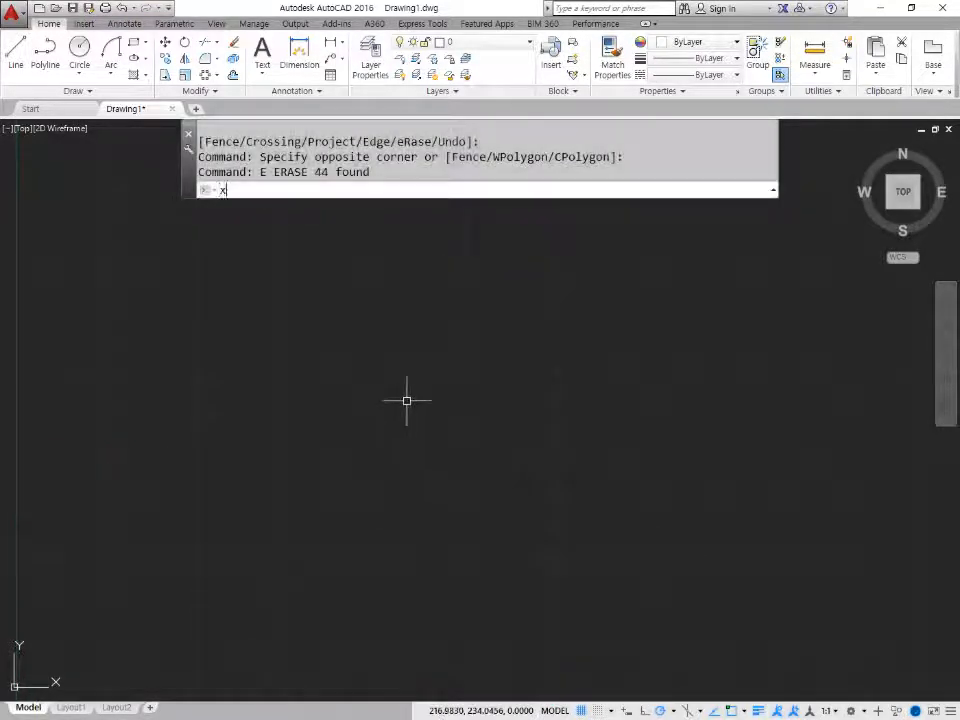
type("l")
key("Return")
left_click(466, 404)
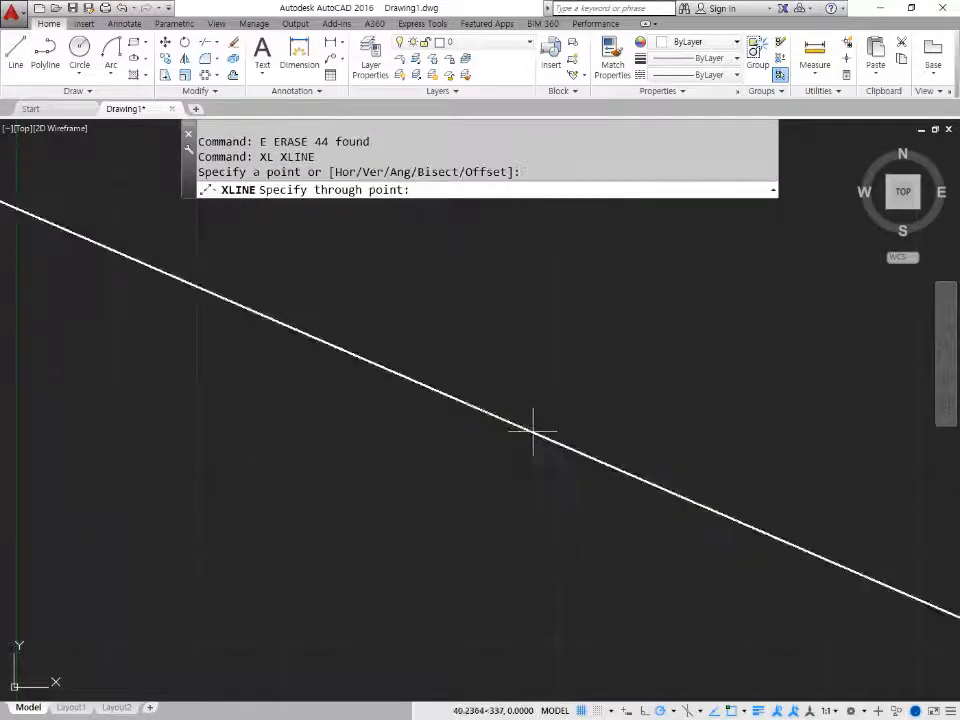
left_click(538, 404)
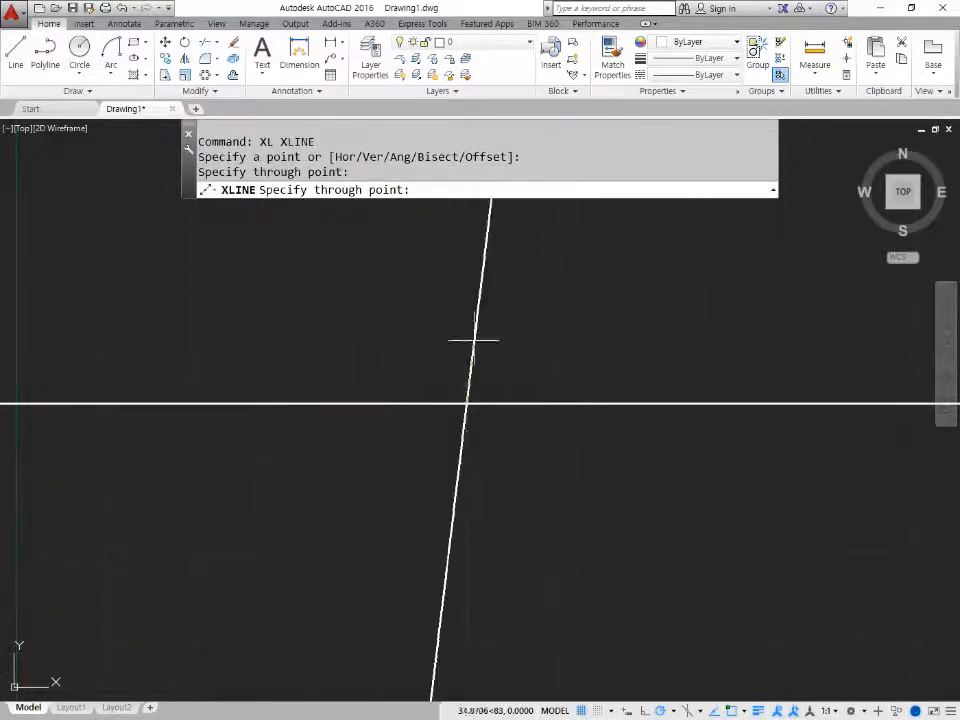
left_click(467, 323)
key("Return")
Assign both crossing construction lines to the cen layer.
left_click(487, 371)
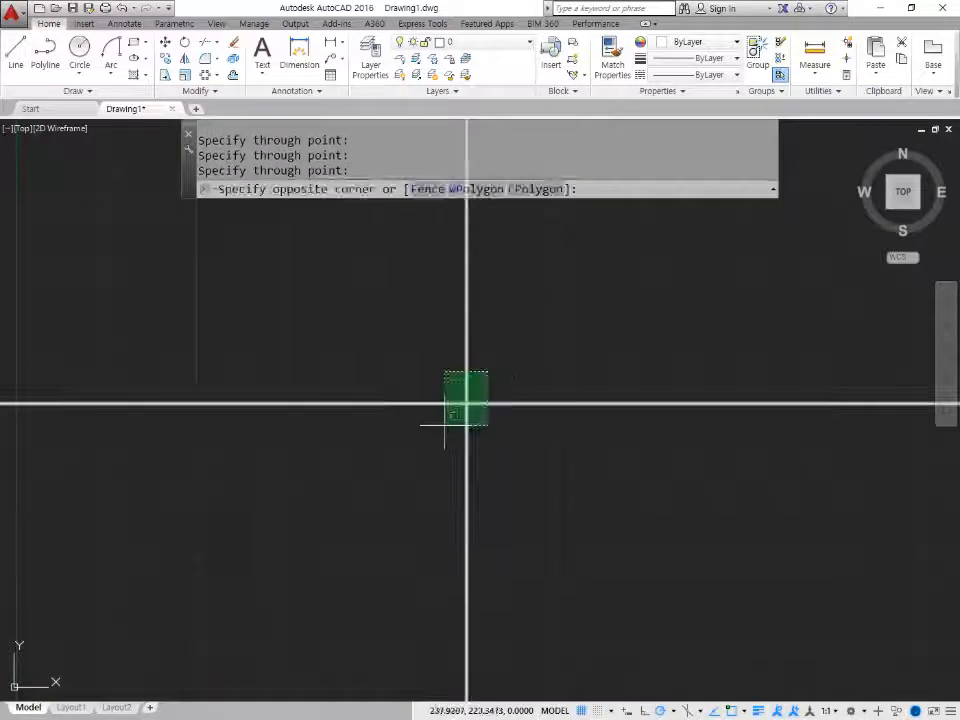
left_click(445, 425)
left_click(517, 45)
left_click(515, 76)
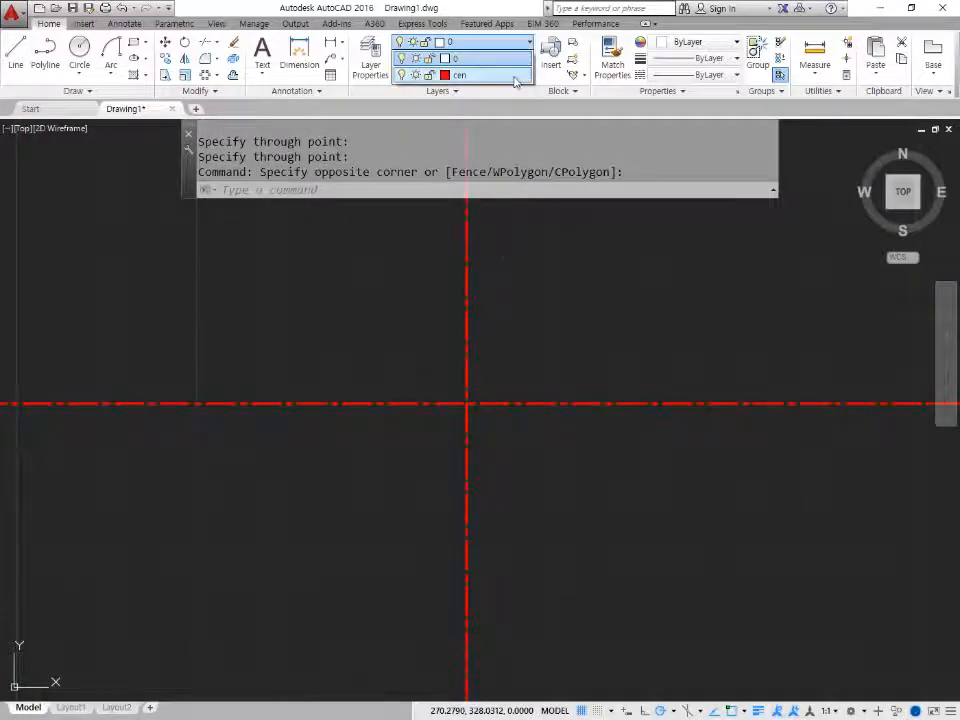
key("Escape")
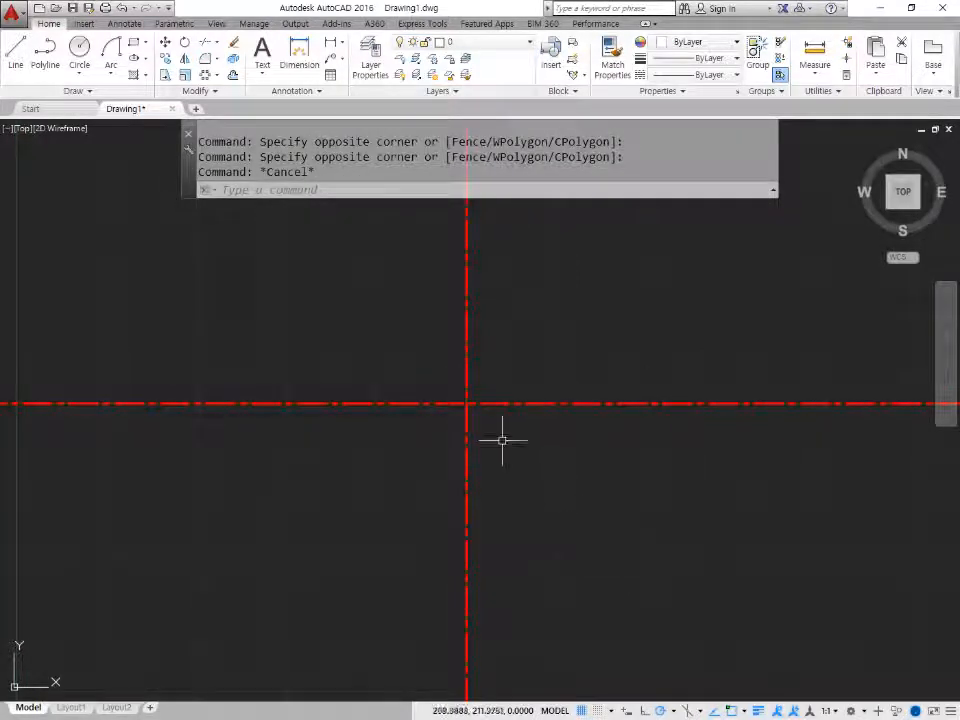
Draw a circle of radius 9 centred on the intersection of the centre lines.
type("c")
key("Return")
left_click(466, 403)
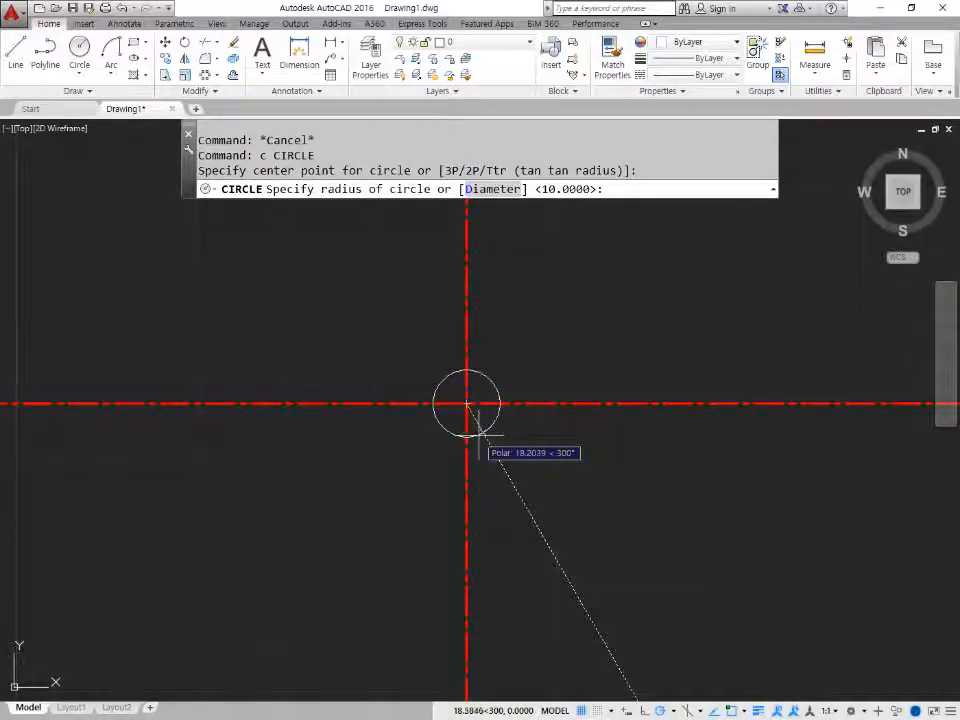
type("9")
key("Return")
Add a vertical construction line through the left quadrant of the radius 9 circle.
scroll(460, 380, "up", 4)
scroll(468, 402, "up", 3)
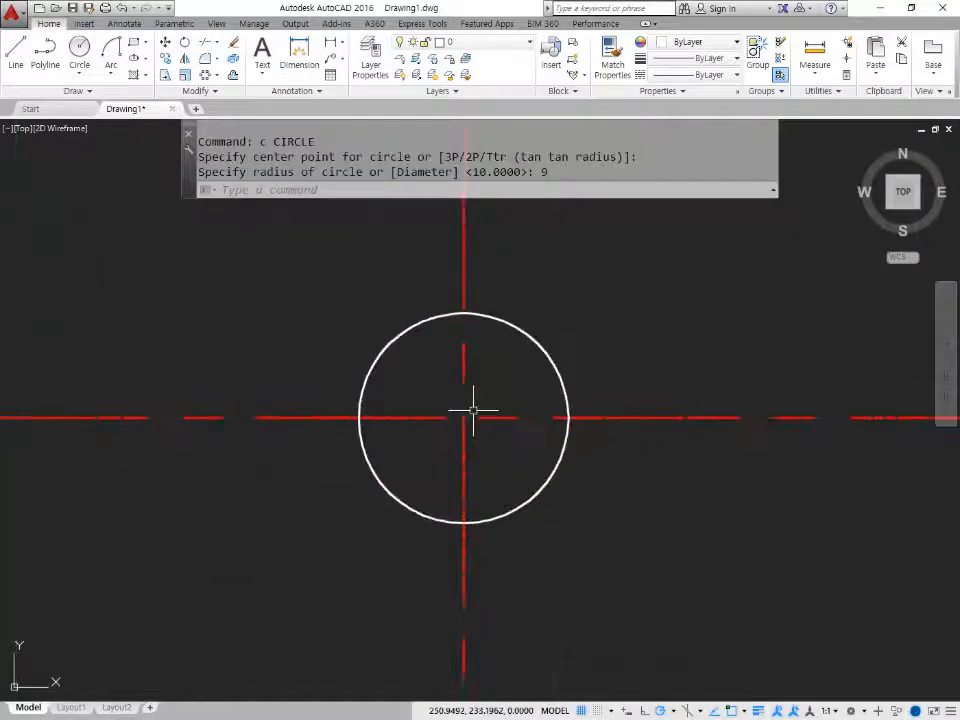
type("xl")
key("Return")
type("v")
key("Return")
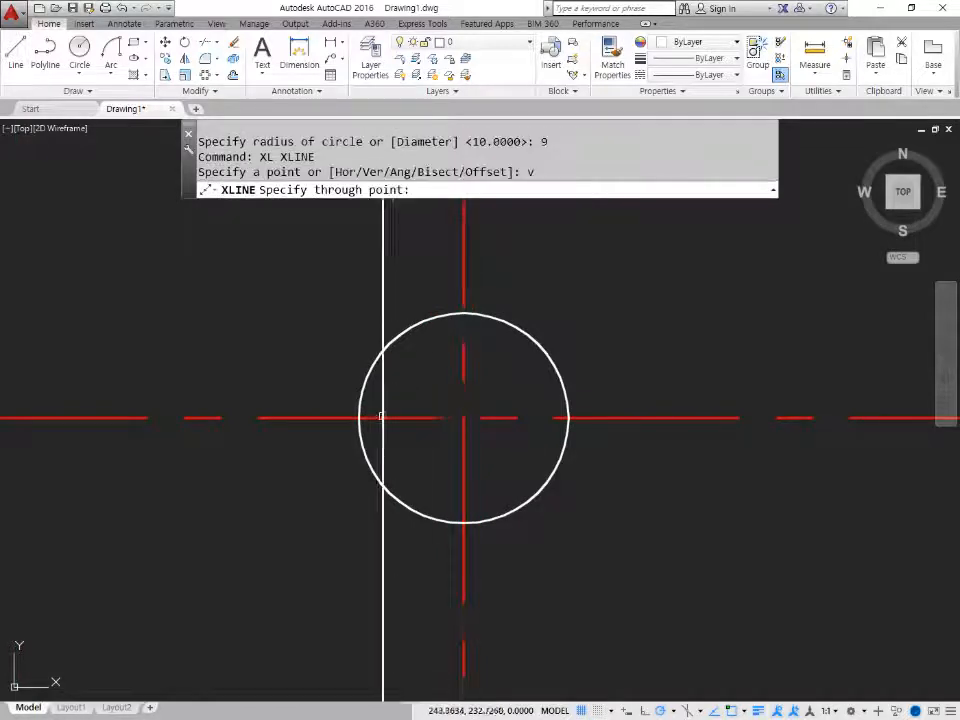
left_click(359, 417)
key("Return")
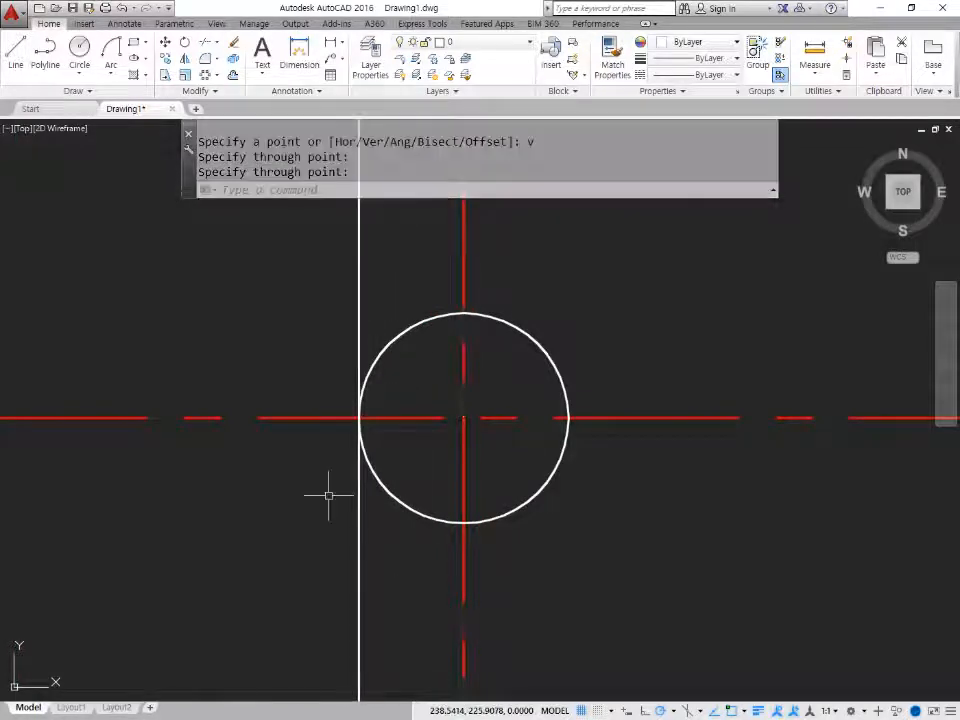
Offset the vertical construction line 22 to the right, past the circle.
type("o")
key("Return")
type("2")
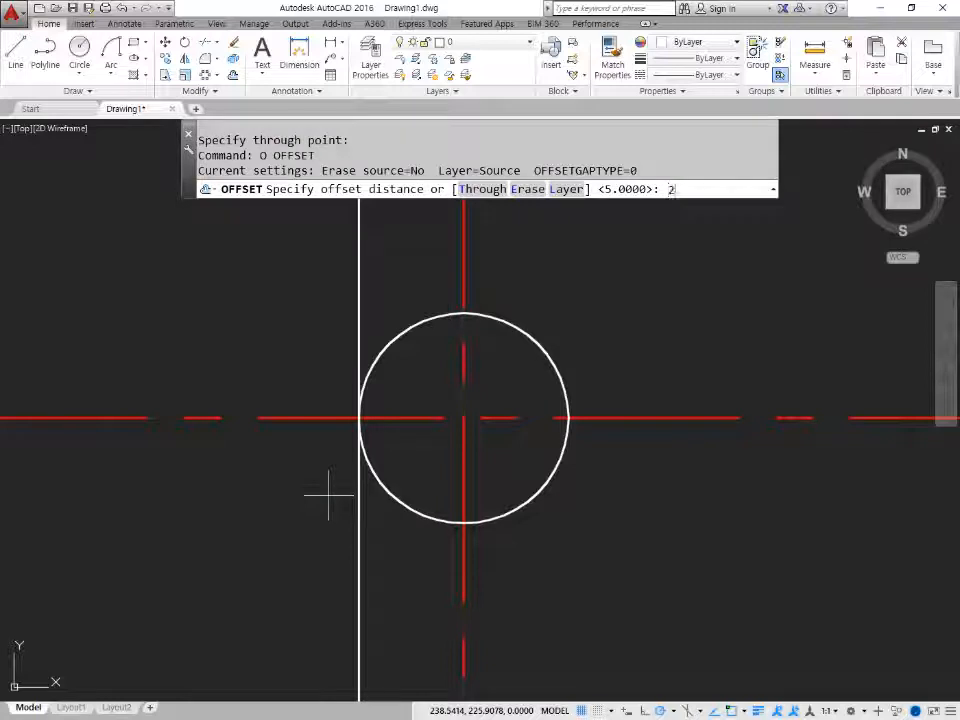
type("2")
key("Return")
left_click(359, 512)
left_click(627, 566)
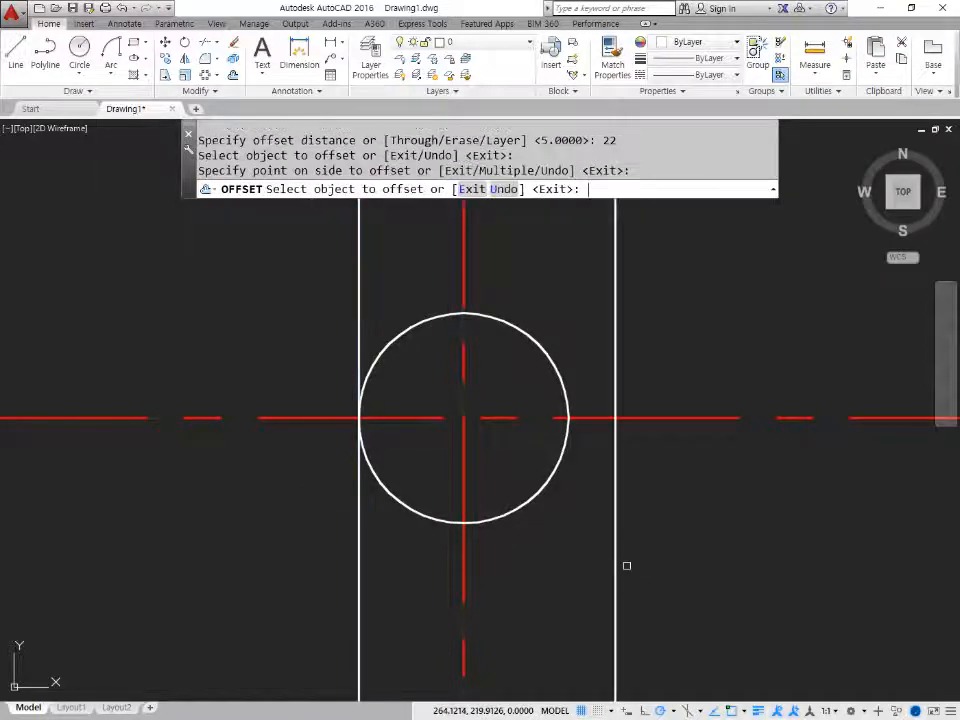
key("Return")
Offset the horizontal centre line by 5/2 upward and downward for the keyway sides.
type("o")
key("Return")
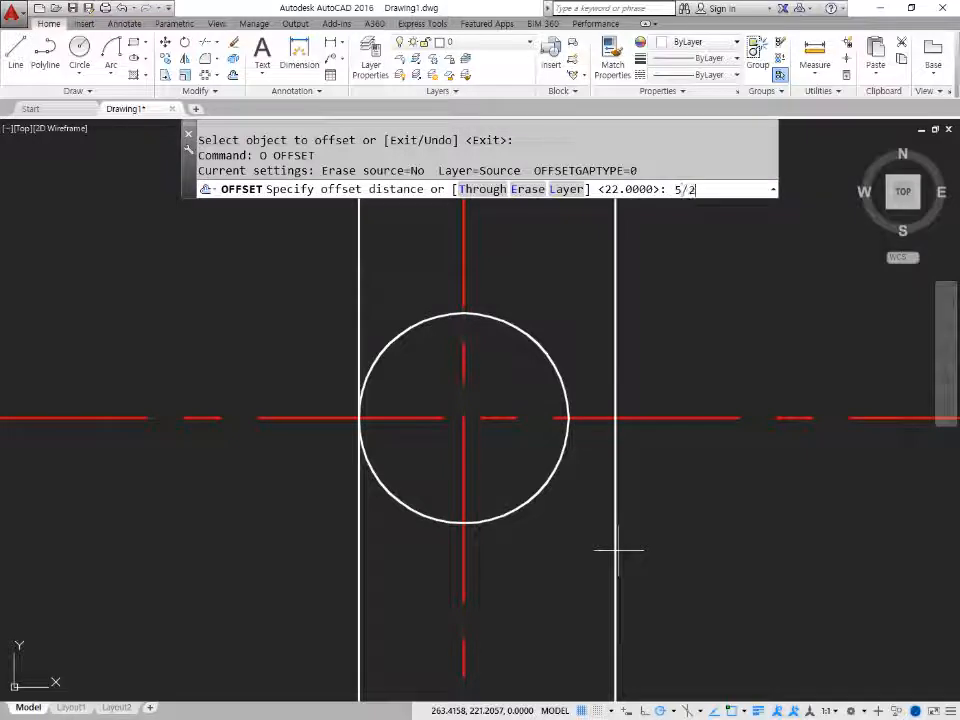
type("5/2")
key("Return")
left_click(658, 416)
left_click(658, 392)
left_click(655, 416)
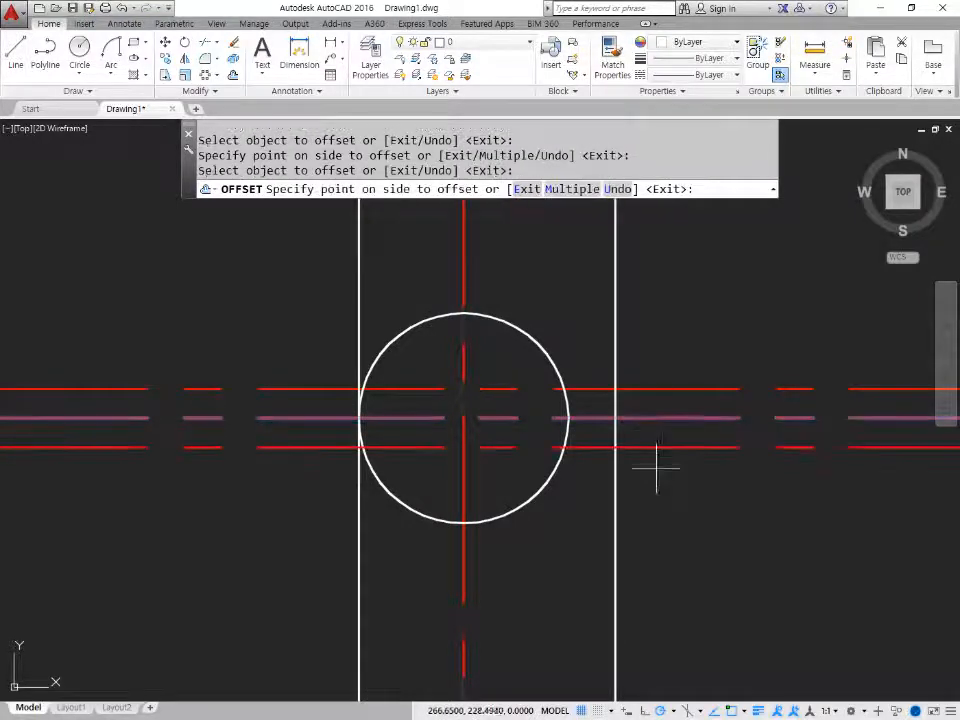
left_click(657, 465)
key("Return")
Trim the right-hand arc of the bore circle between the two keyway side lines.
type("tr")
key("Return")
key("Return")
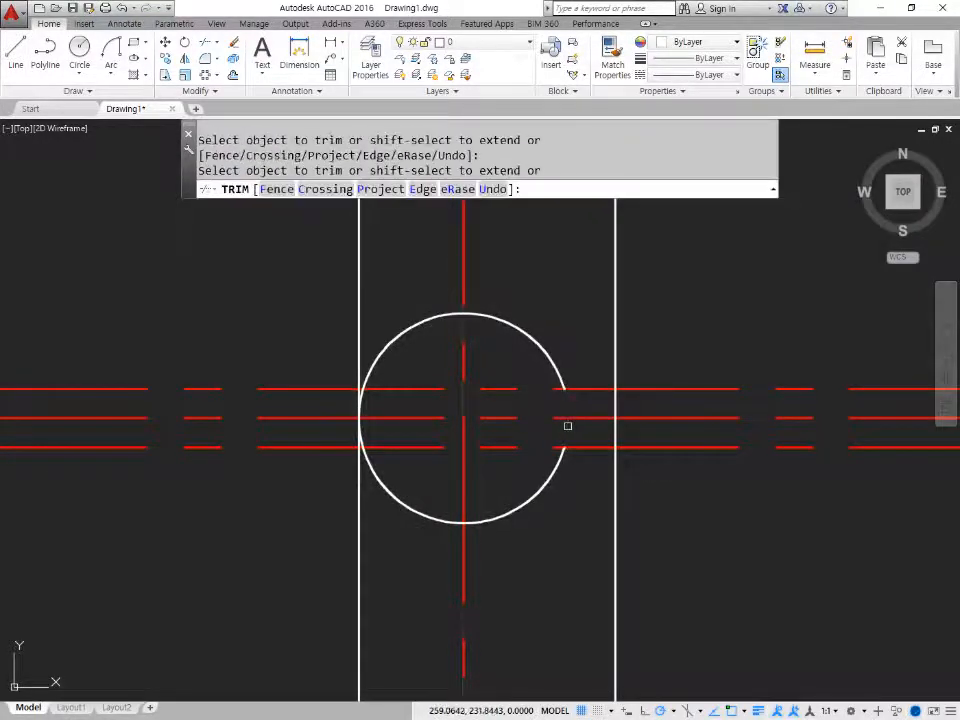
key("Return")
type("m")
key("Return")
left_click(614, 482)
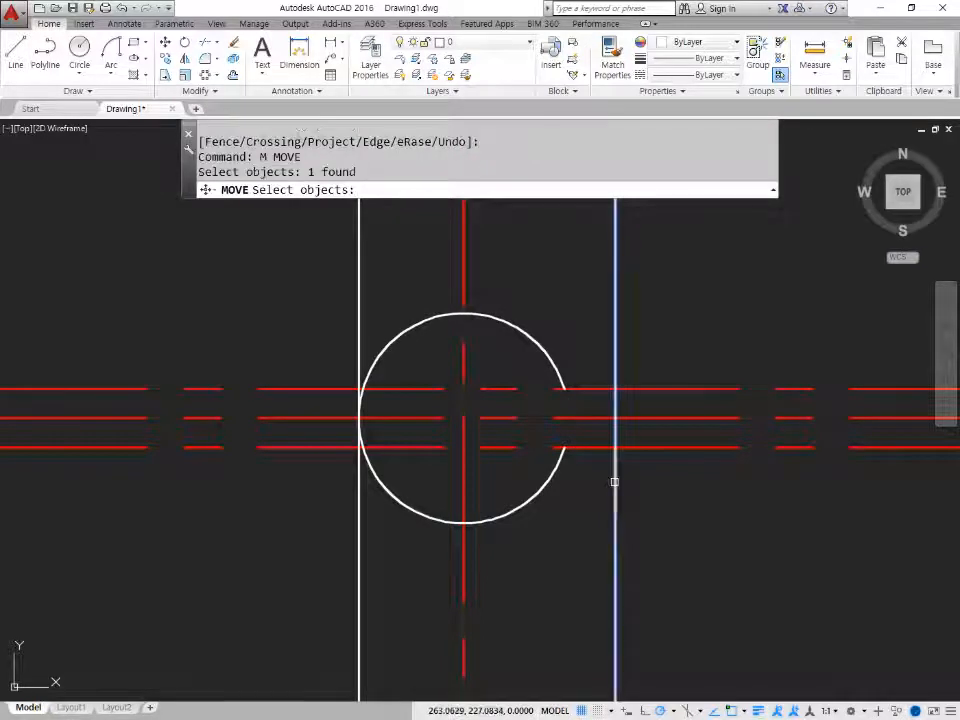
left_click(621, 446)
key("Escape")
key("Escape")
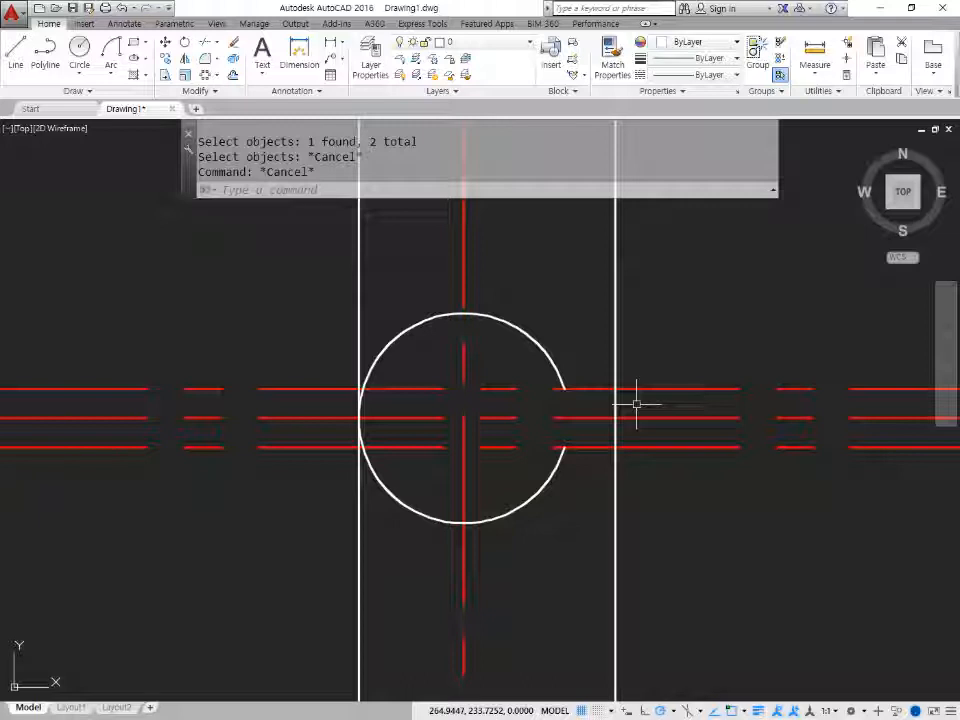
Match the properties of both keyway side lines to the white vertical line.
type("ma")
key("Return")
left_click(614, 476)
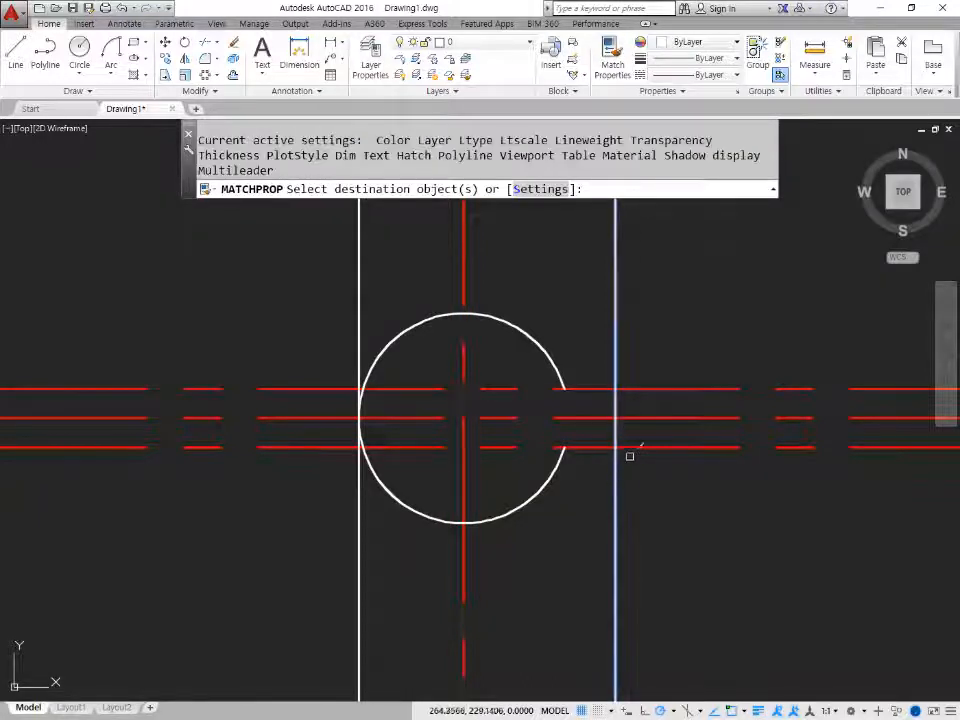
left_click(633, 446)
left_click(570, 388)
Fillet with radius 0 the upper keyway line to the bore arc and to the right vertical line, using the Multiple option.
type("f")
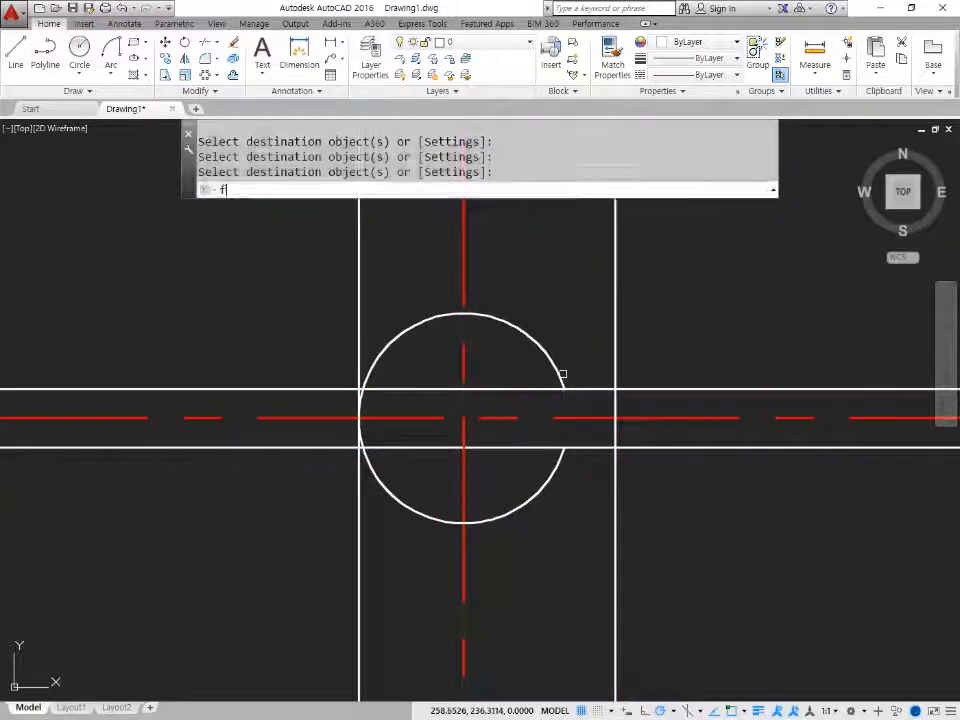
key("Return")
type("r")
key("Return")
type("0")
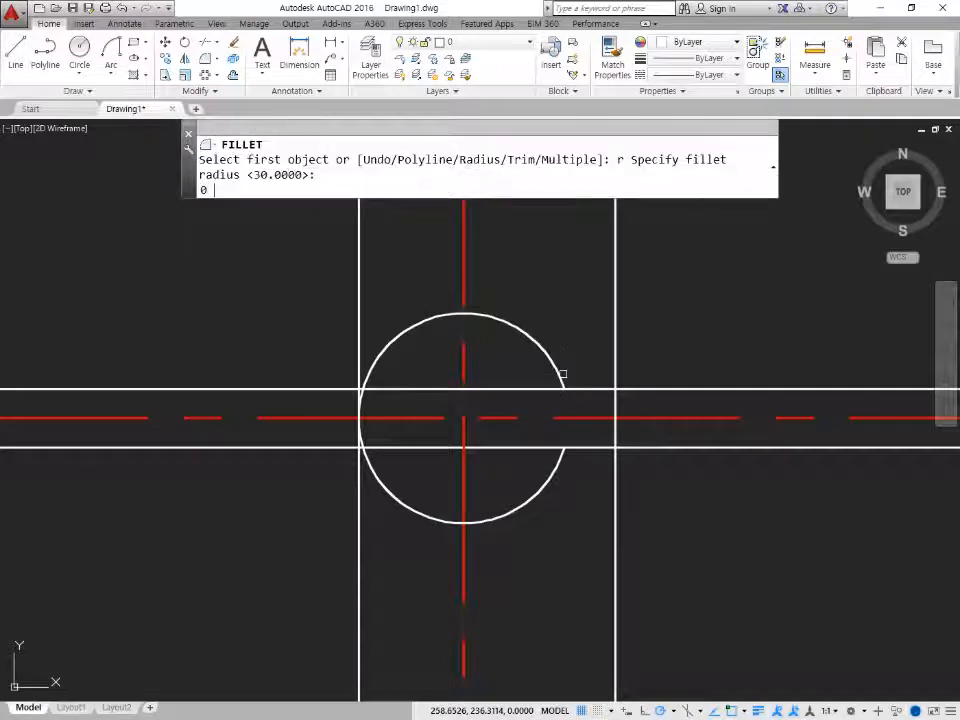
key("Return")
type("m")
key("Return")
left_click(562, 374)
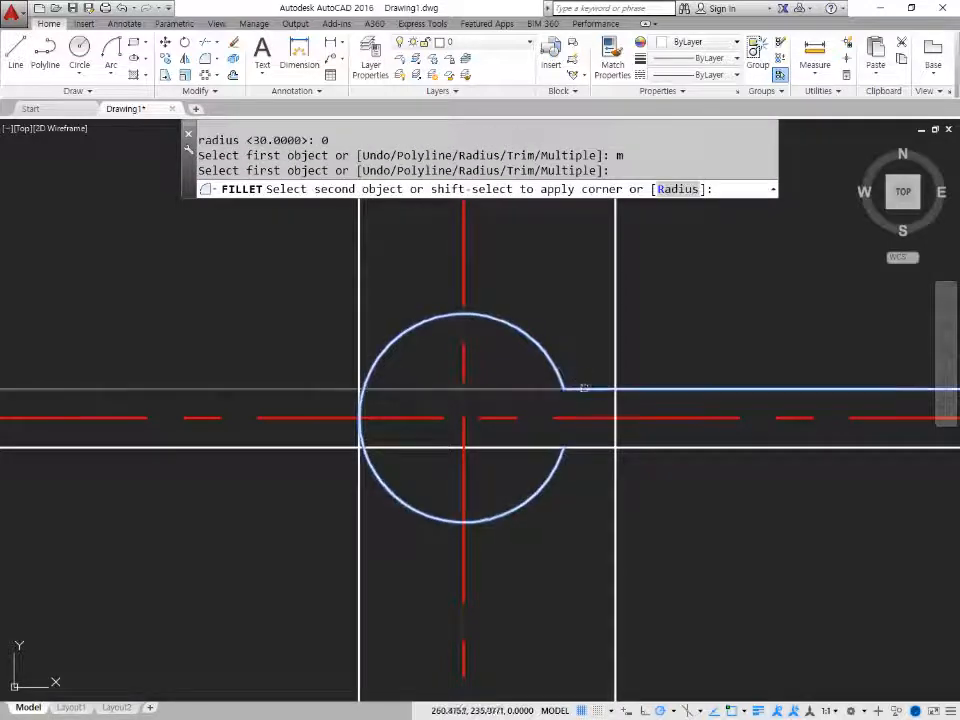
left_click(584, 388)
left_click(600, 388)
left_click(614, 398)
Close the keyway's lower corners by filleting the lower side line to the vertical line and the bore arc with radius 0.
left_click(615, 400)
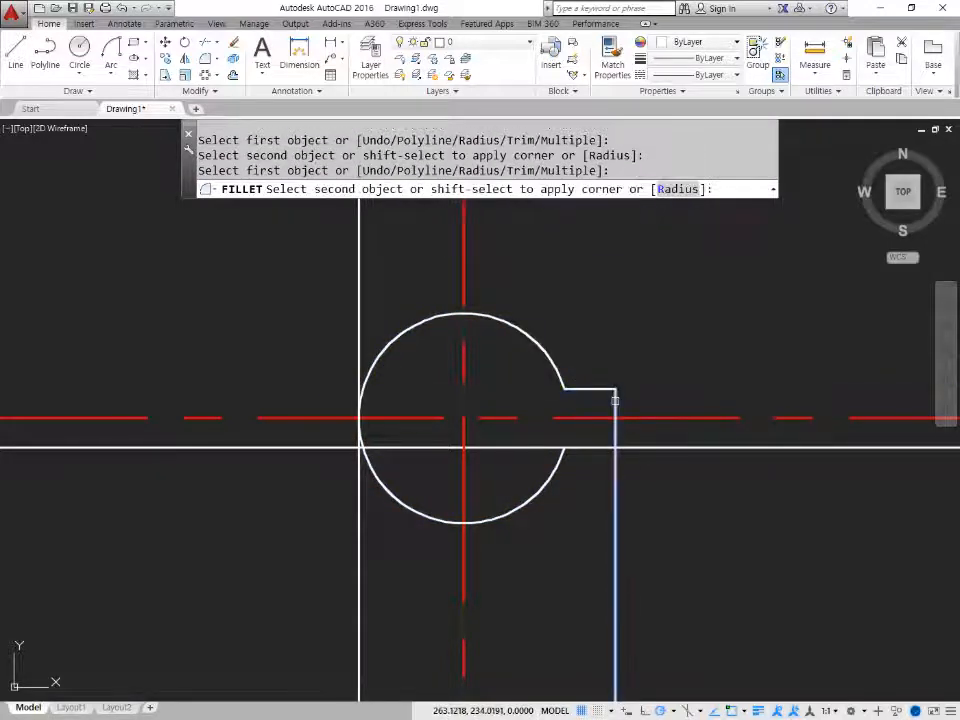
left_click(603, 447)
left_click(584, 447)
left_click(558, 462)
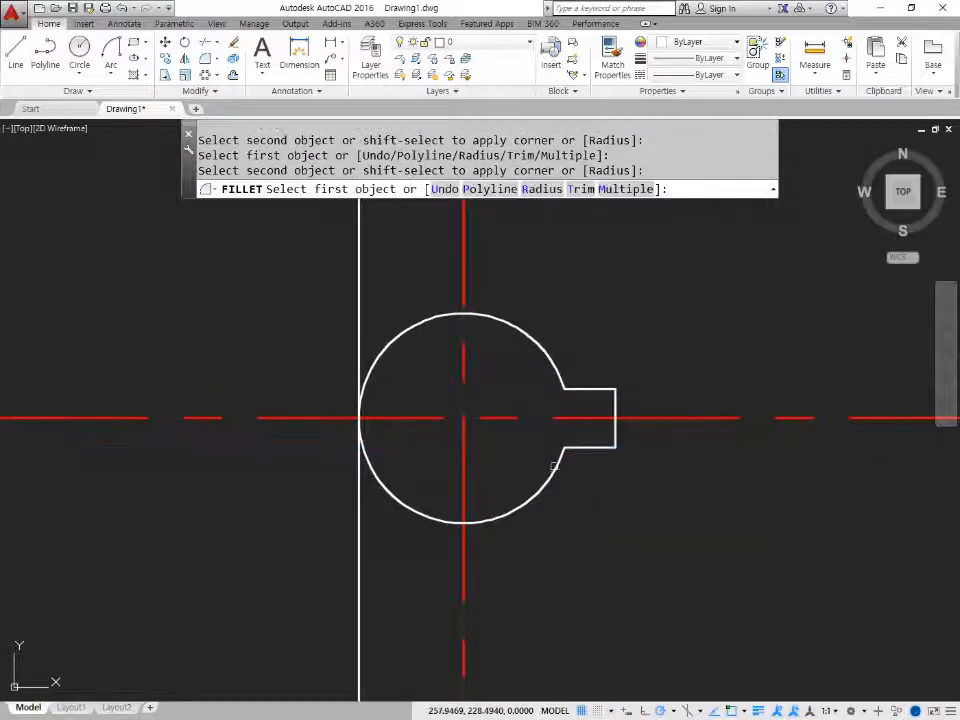
key("Escape")
Erase the leftover vertical construction line at the bore's left side.
left_click(369, 531)
left_click(304, 574)
type("e")
key("Return")
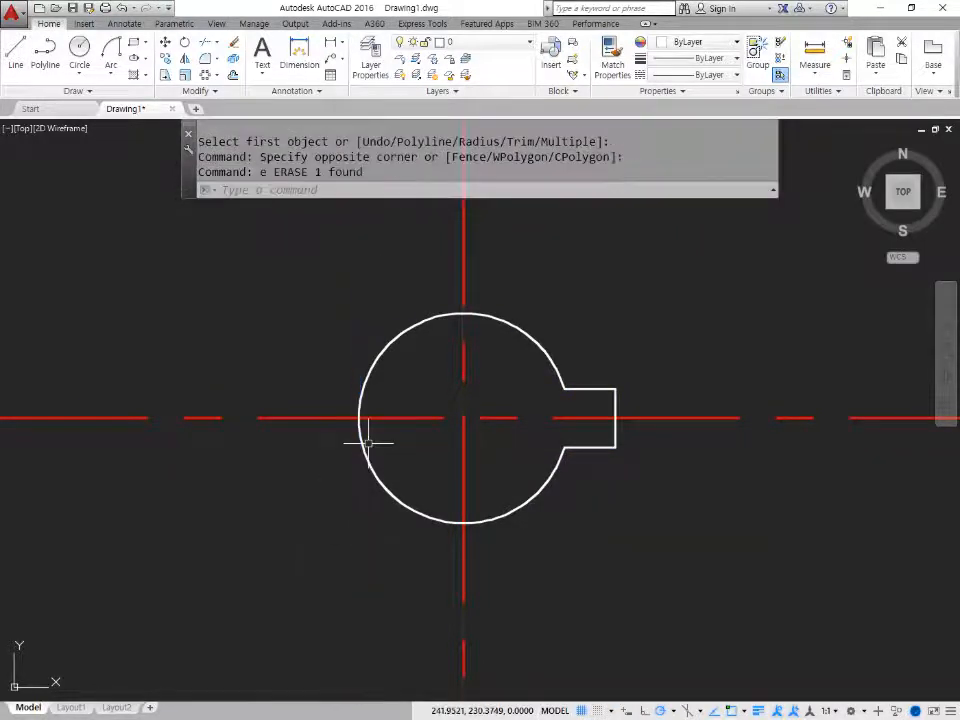
Draw a circle of radius 19 concentric with the bore.
scroll(369, 444, "down", 2)
type("c")
key("Return")
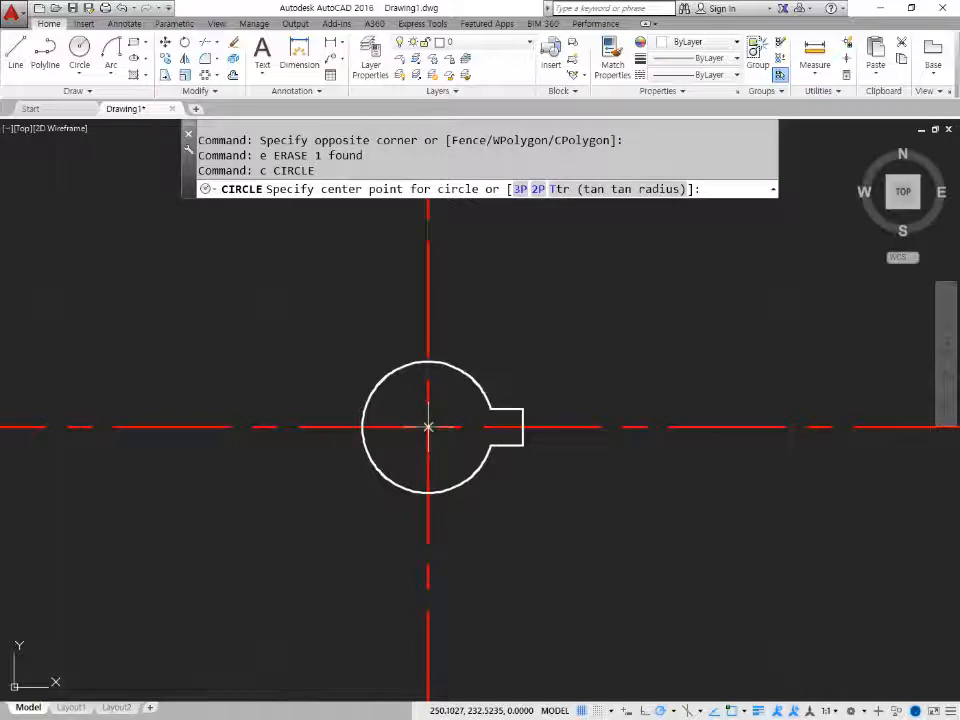
left_click(428, 427)
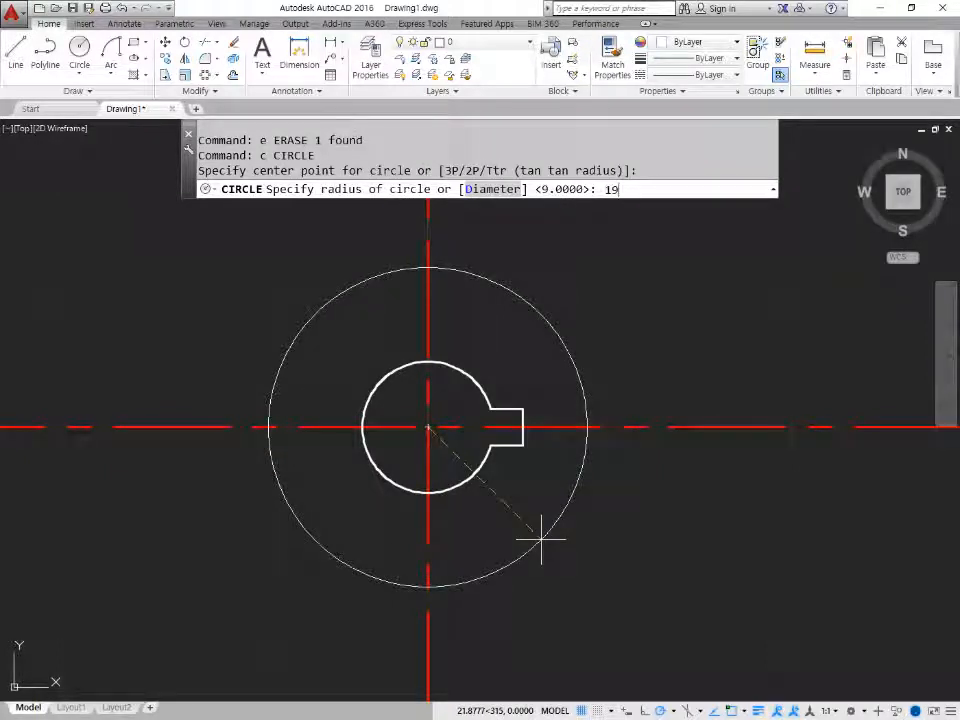
type("19")
key("Return")
Draw an outer circle of radius 65 centred on the bore centre.
type("c")
key("Return")
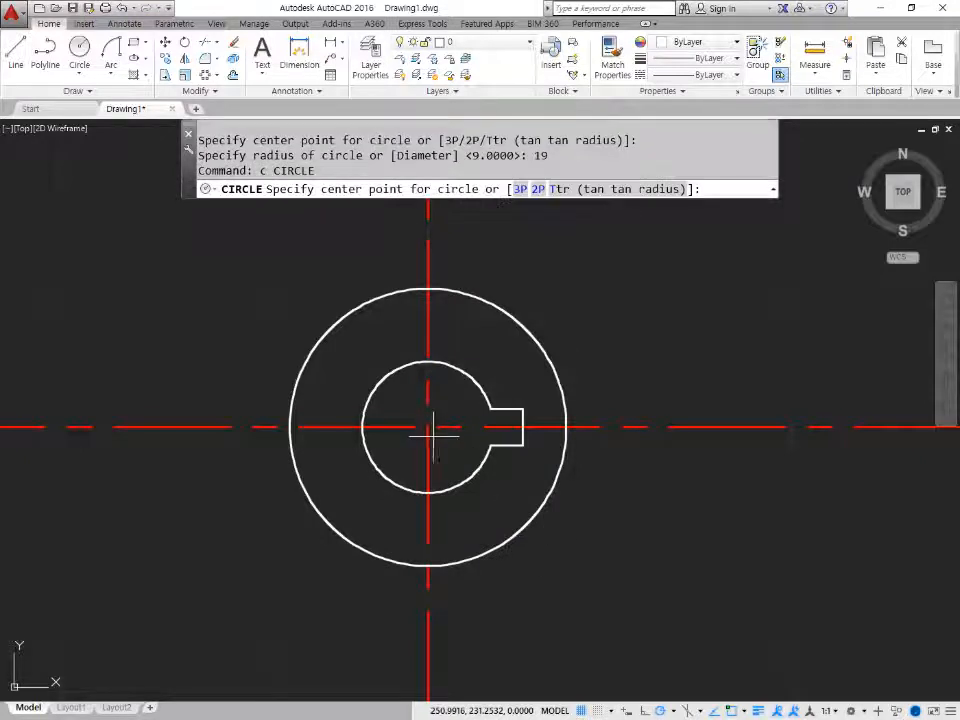
left_click(428, 427)
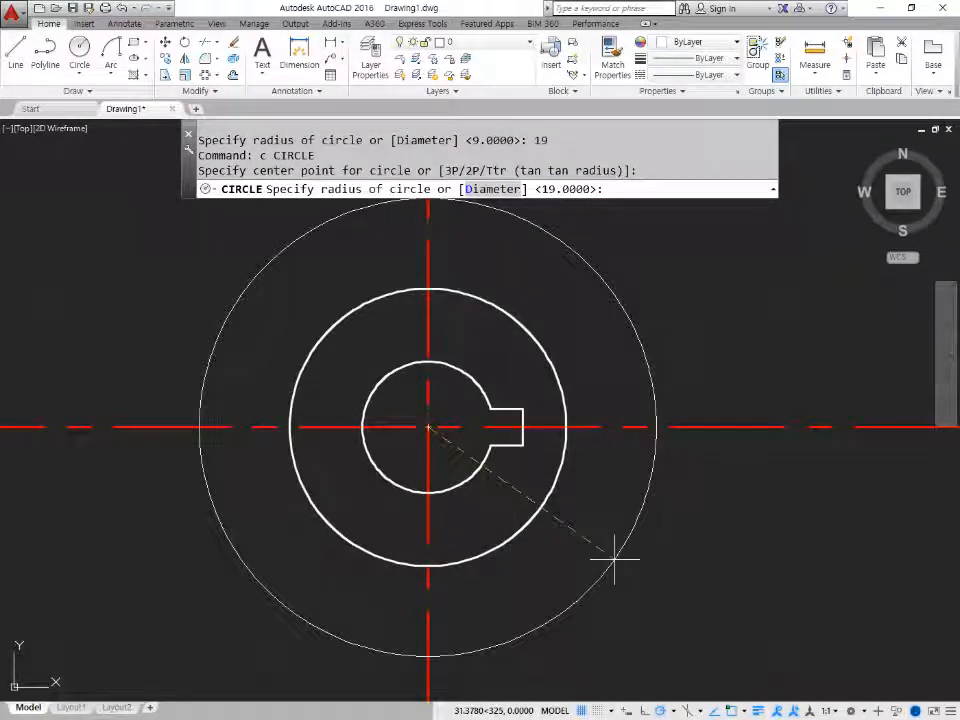
type("65")
key("Return")
Offset the radius 19 circle outward by 10.
scroll(615, 561, "down", 3)
mouse_move(615, 561)
middle_mouse_down()
mouse_move(485, 428)
mouse_move(466, 432)
middle_mouse_up()
scroll(520, 405, "up", 2)
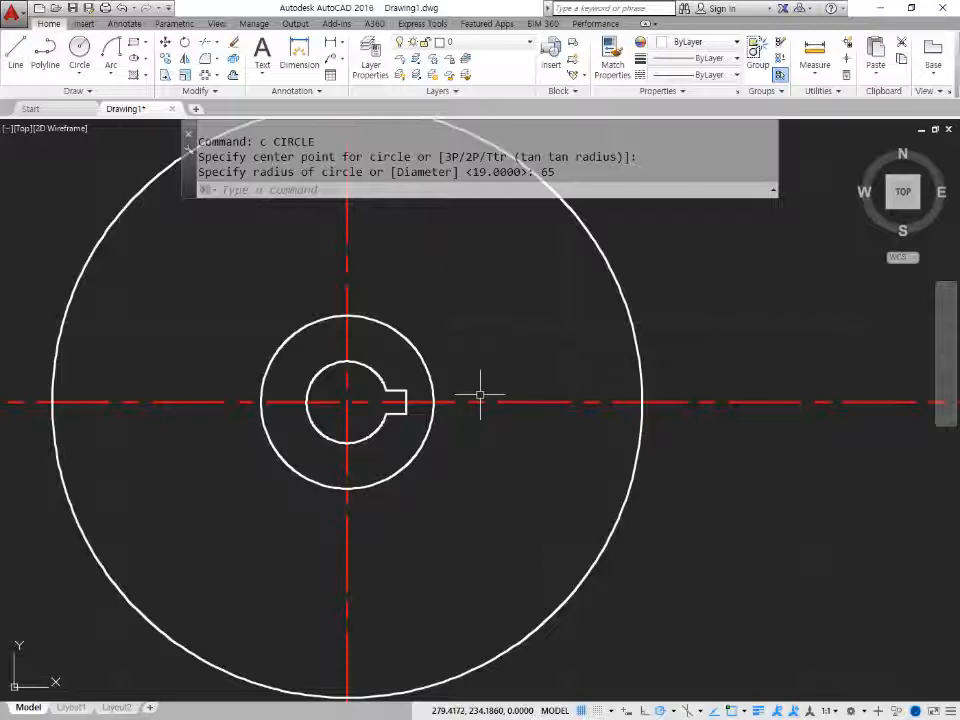
type("o")
key("Return")
type("10")
key("Return")
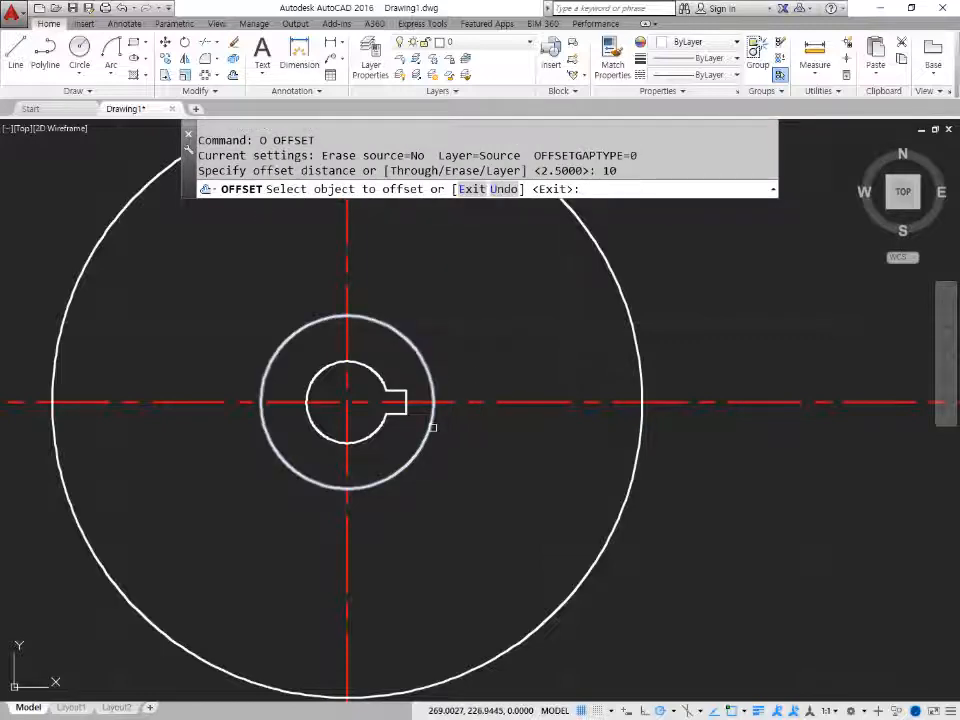
left_click(433, 427)
left_click(493, 449)
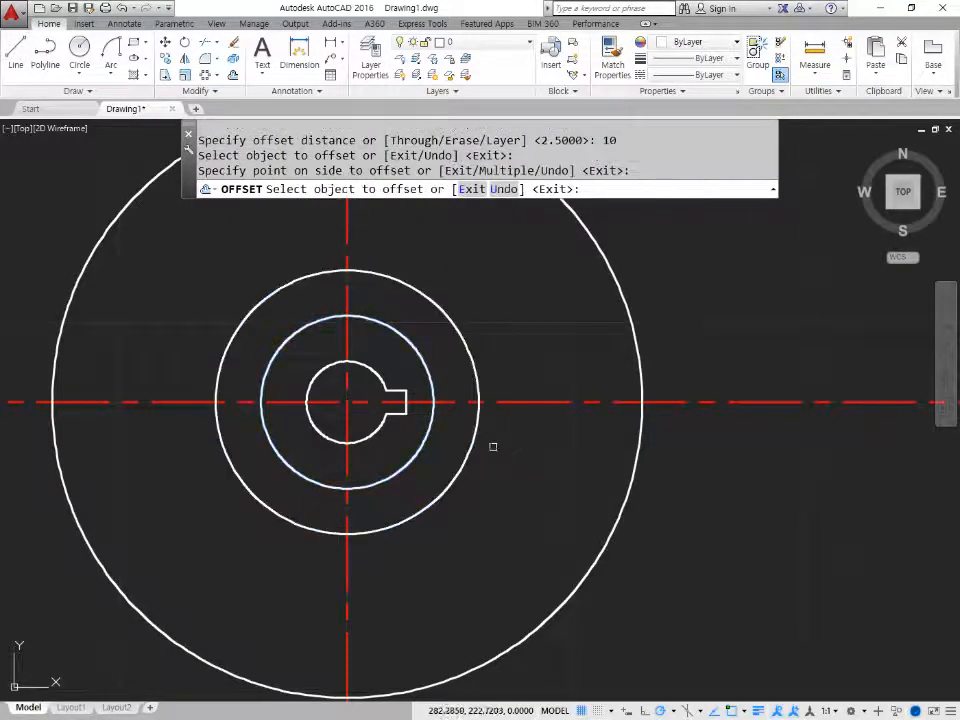
key("Return")
scroll(472, 388, "up", 4)
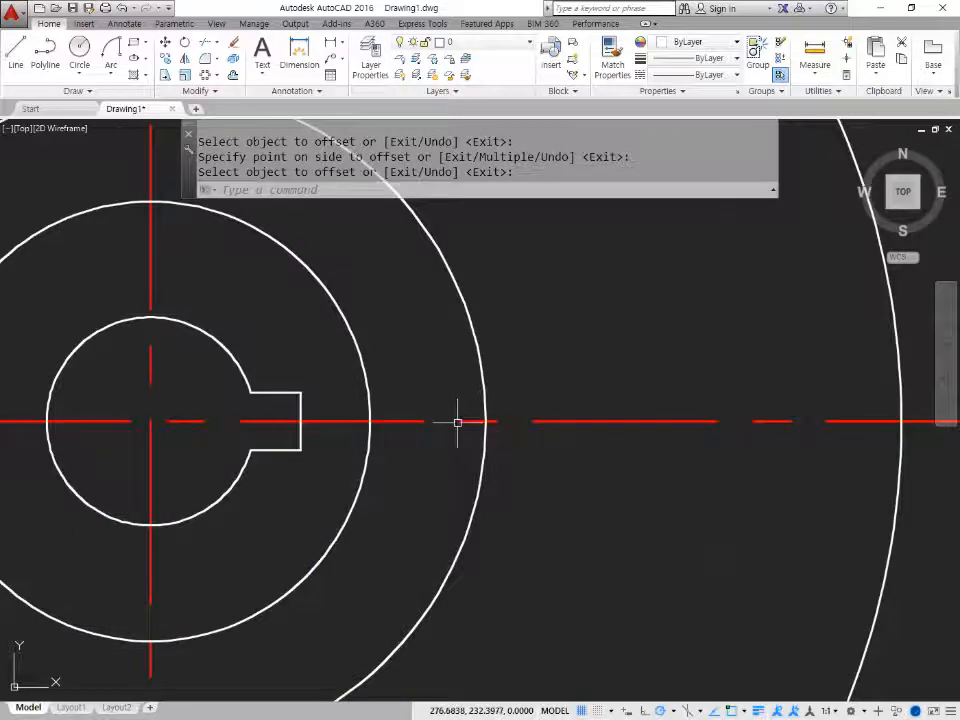
left_click_drag(407, 366, 497, 362)
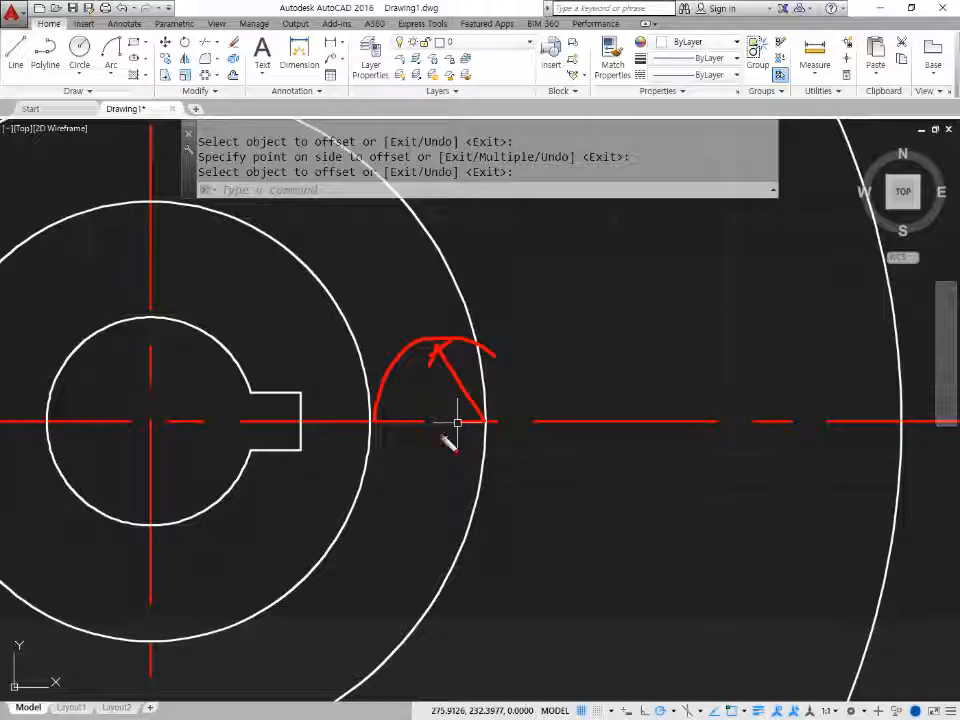
left_click_drag(356, 338, 352, 322)
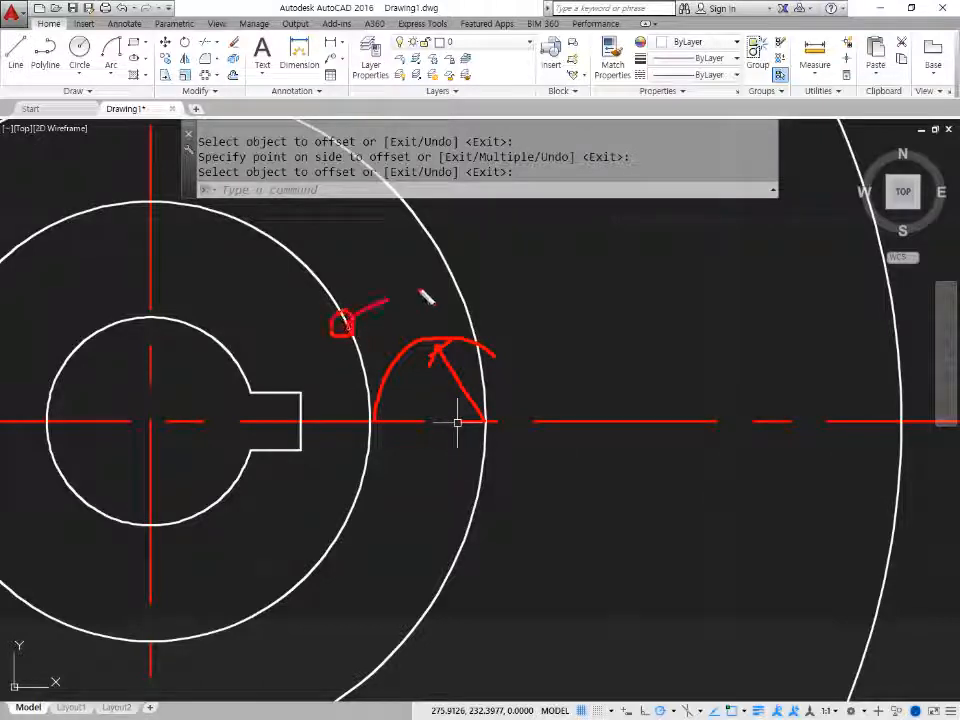
left_click_drag(421, 293, 447, 287)
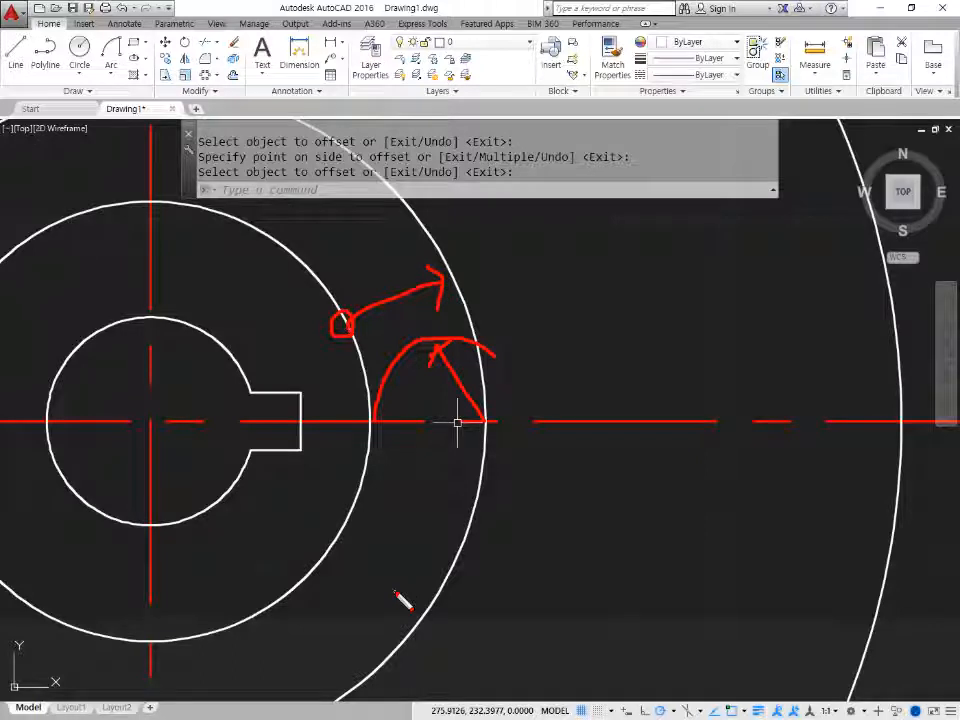
key("Escape")
Erase the circle offset outward from the radius 19 circle.
left_click(461, 634)
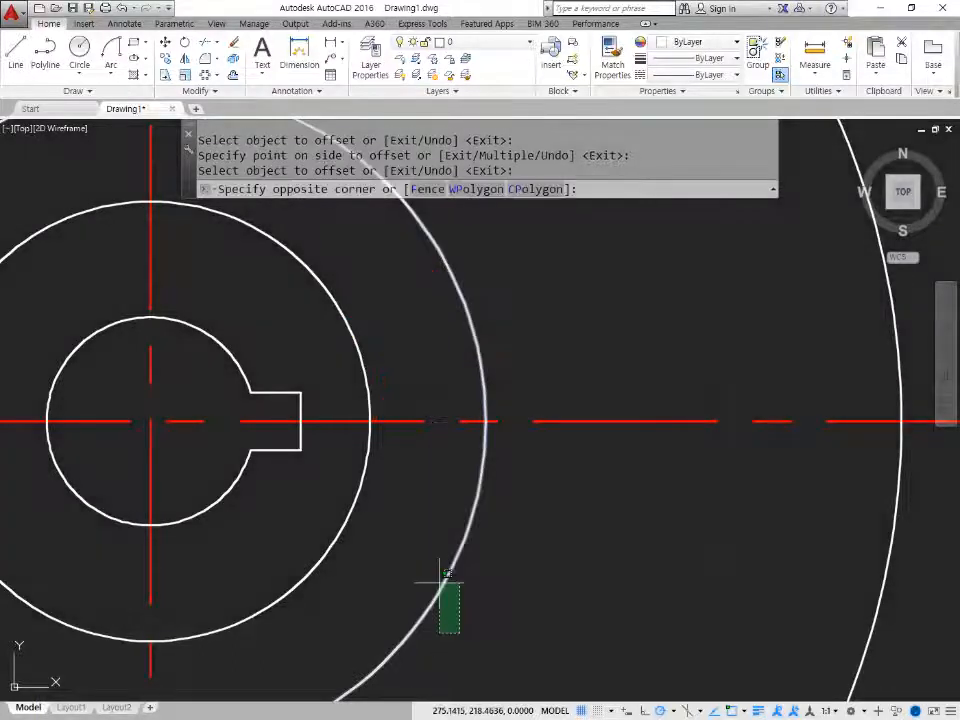
left_click(438, 581)
type("e")
key("space")
Draw a vertical construction line through the right quadrant of the radius 19 circle.
type("xl")
key("space")
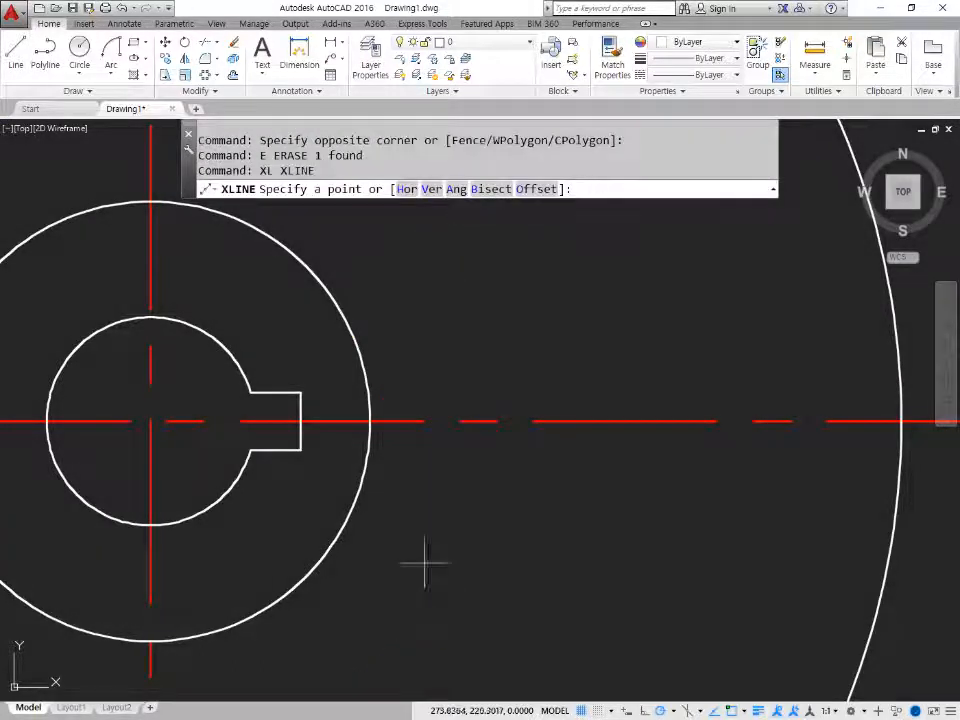
type("v")
key("space")
left_click(371, 421)
key("space")
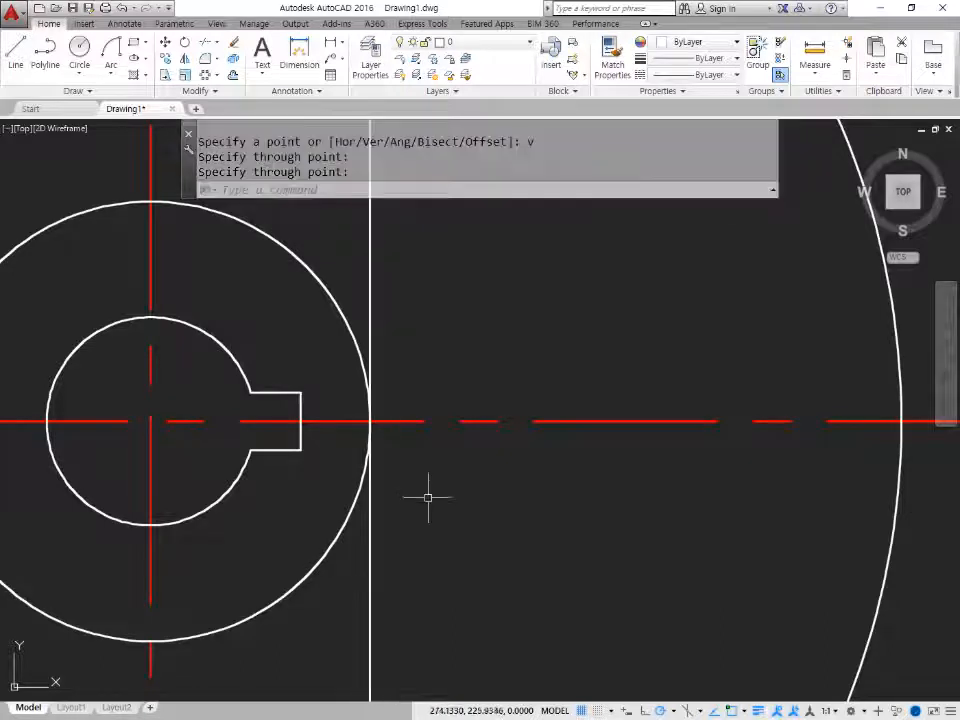
Offset the vertical construction line by 10 to the right, away from the bore.
type("o")
key("space")
type("10")
key("space")
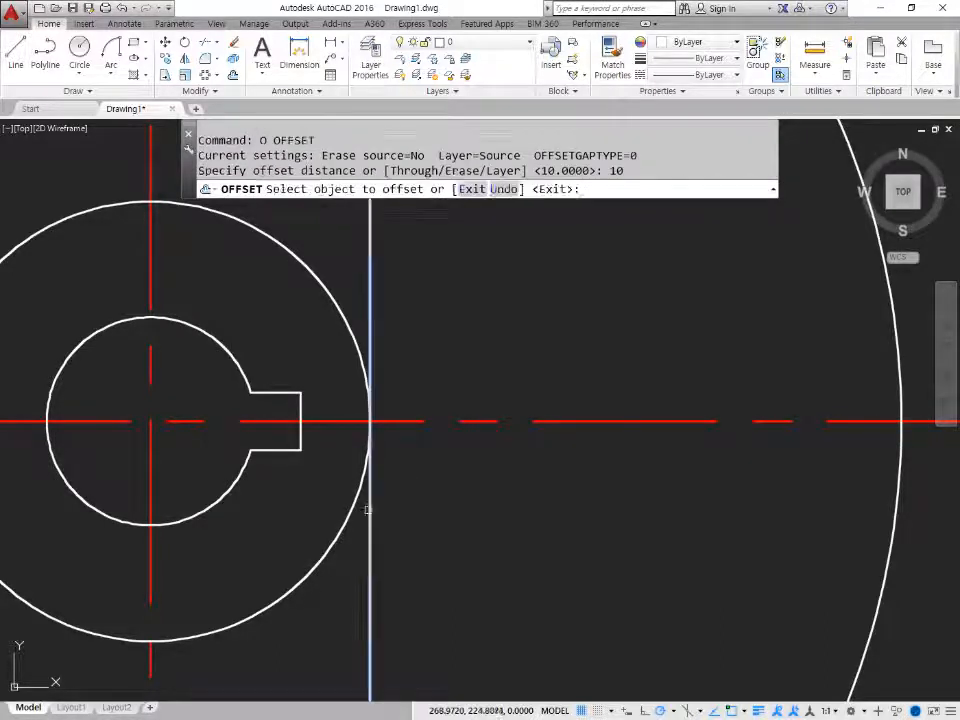
left_click(370, 505)
left_click(445, 503)
key("space")
Draw a radius 10 circle centred where the offset construction line crosses the horizontal centreline.
type("c")
key("space")
left_click(486, 421)
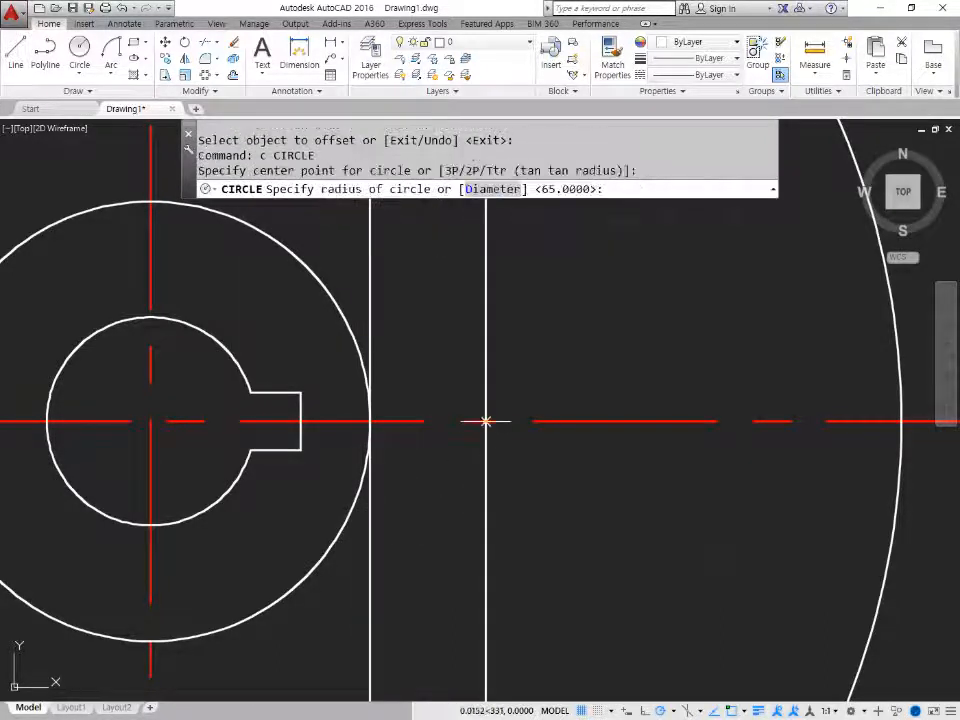
type("10")
key("space")
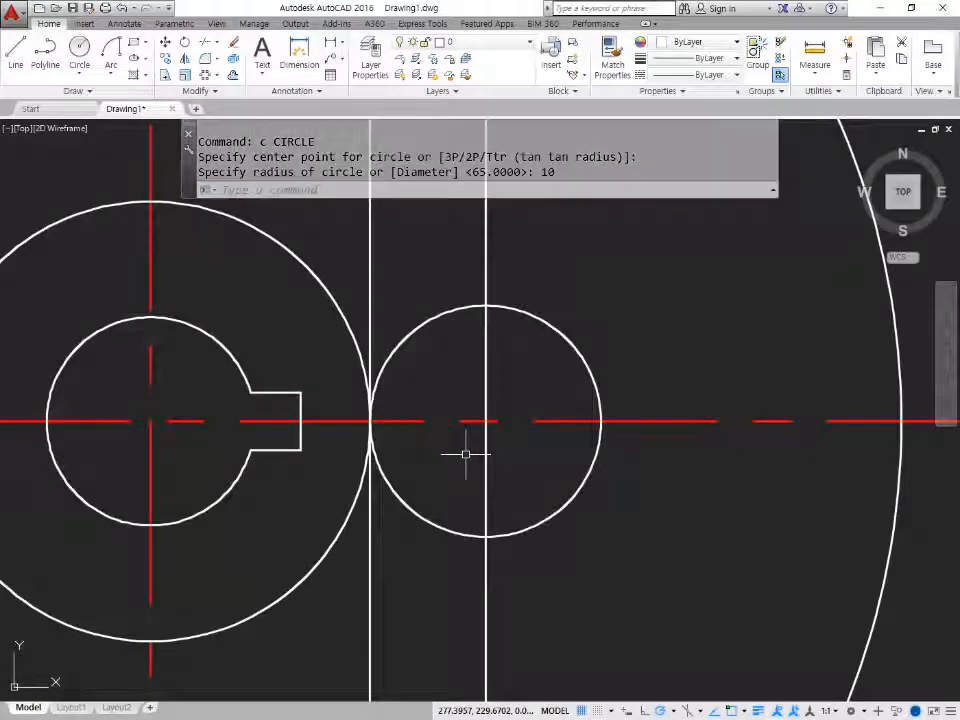
Erase the radius 10 circle together with both vertical construction lines.
left_click(530, 608)
left_click(368, 512)
type("e")
key("space")
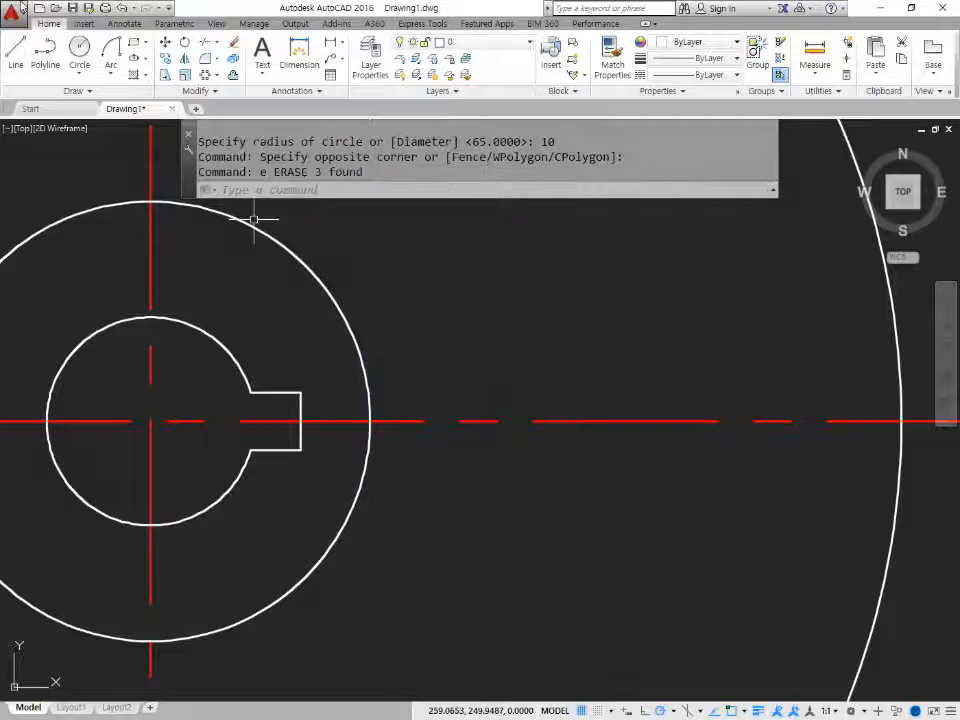
Draw a two-point circle of diameter 20 along the horizontal centreline, starting at the right quadrant of the radius 19 circle.
left_click(80, 78)
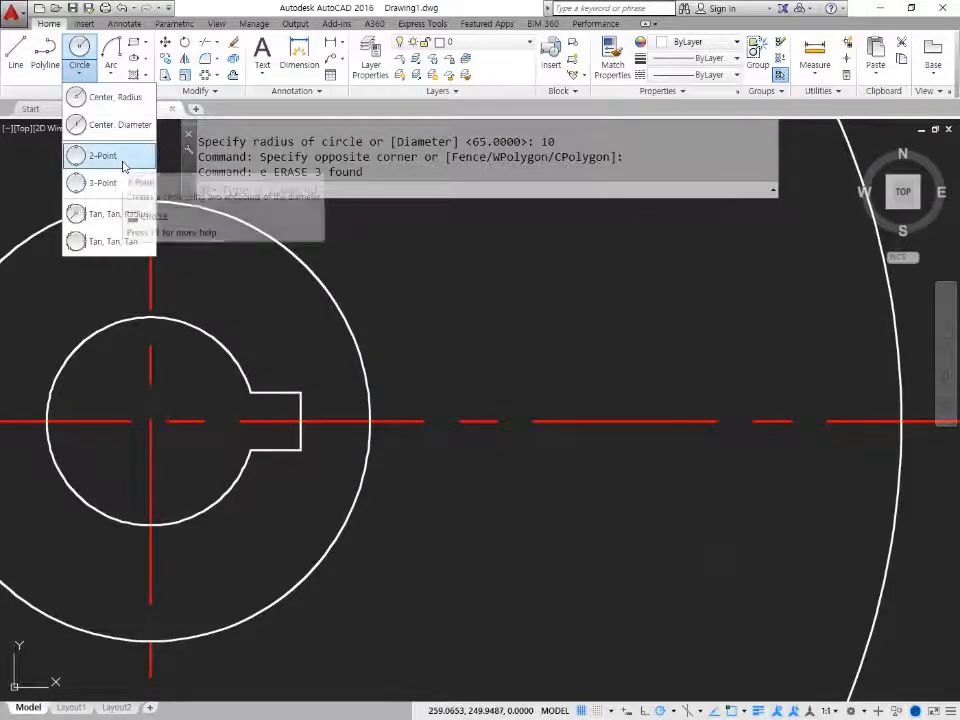
left_click(118, 154)
left_click(369, 421)
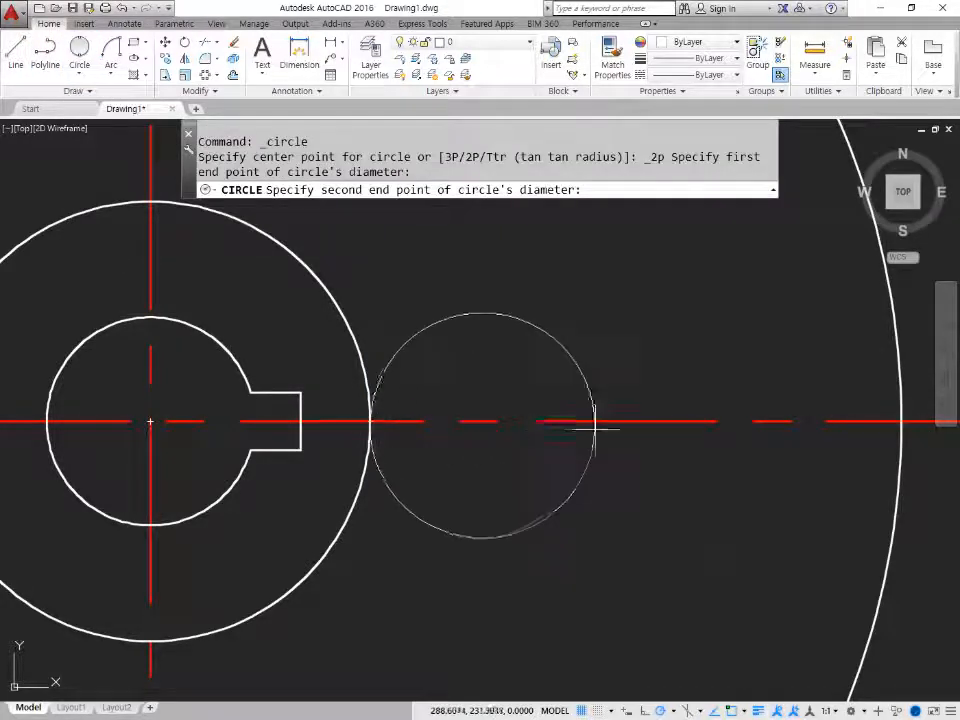
type("20")
key("Return")
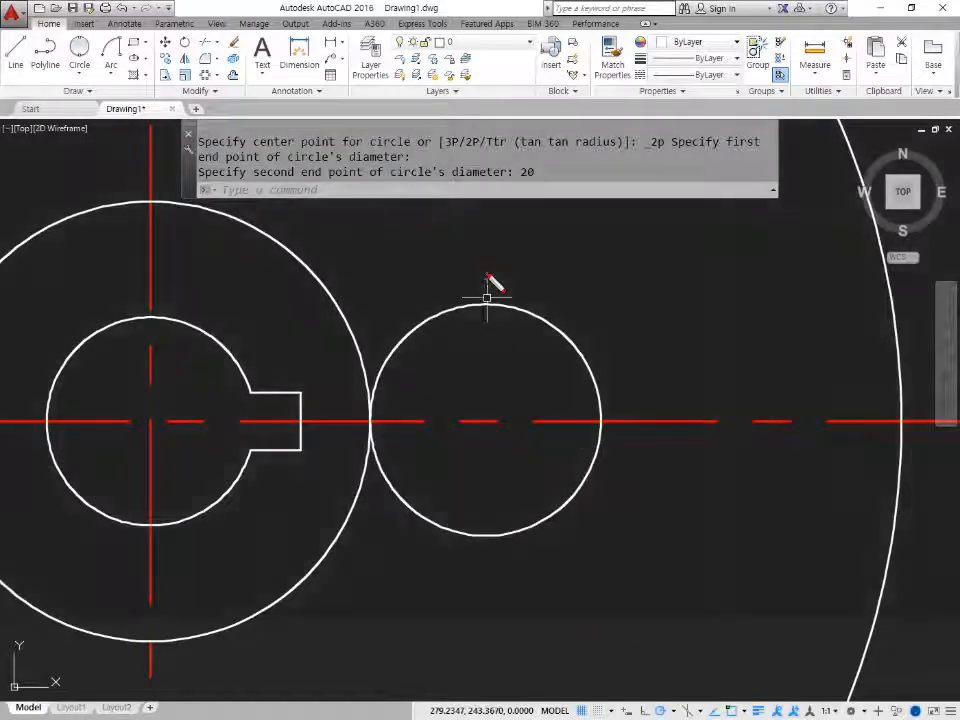
left_click_drag(487, 276, 484, 500)
left_click_drag(378, 413, 474, 421)
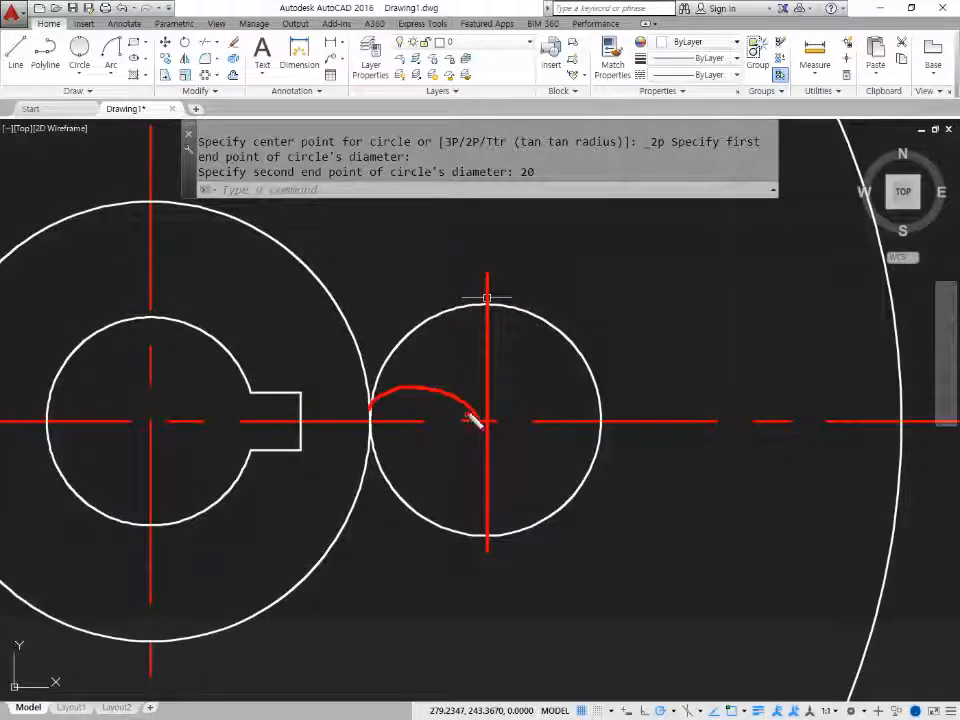
left_click_drag(566, 390, 626, 406)
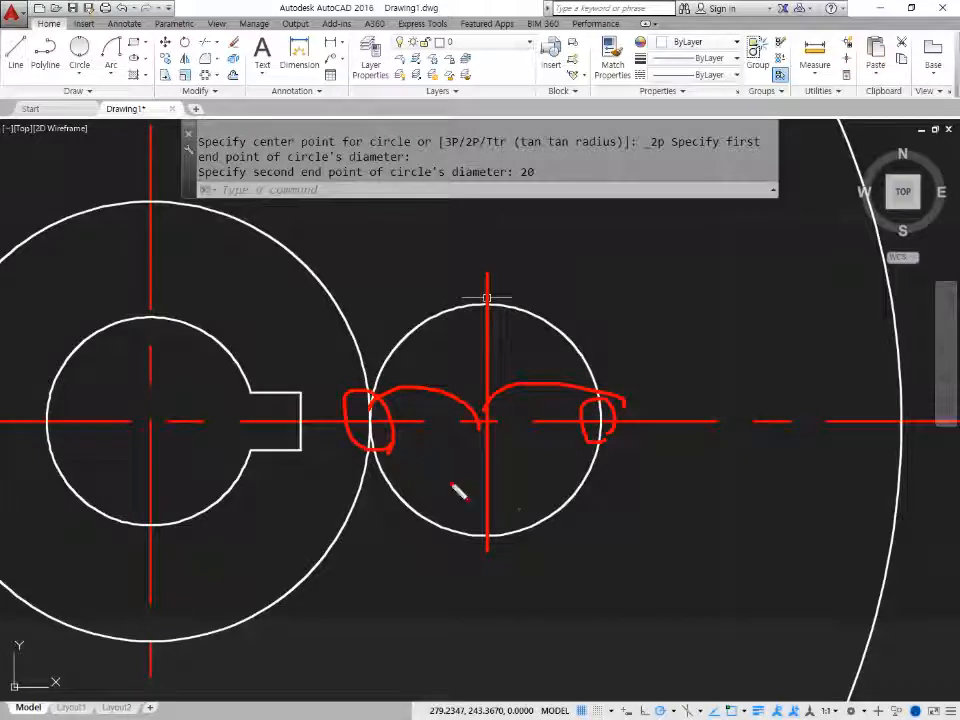
key("Escape")
Erase the two-point circle beside the radius 19 circle.
left_click(539, 522)
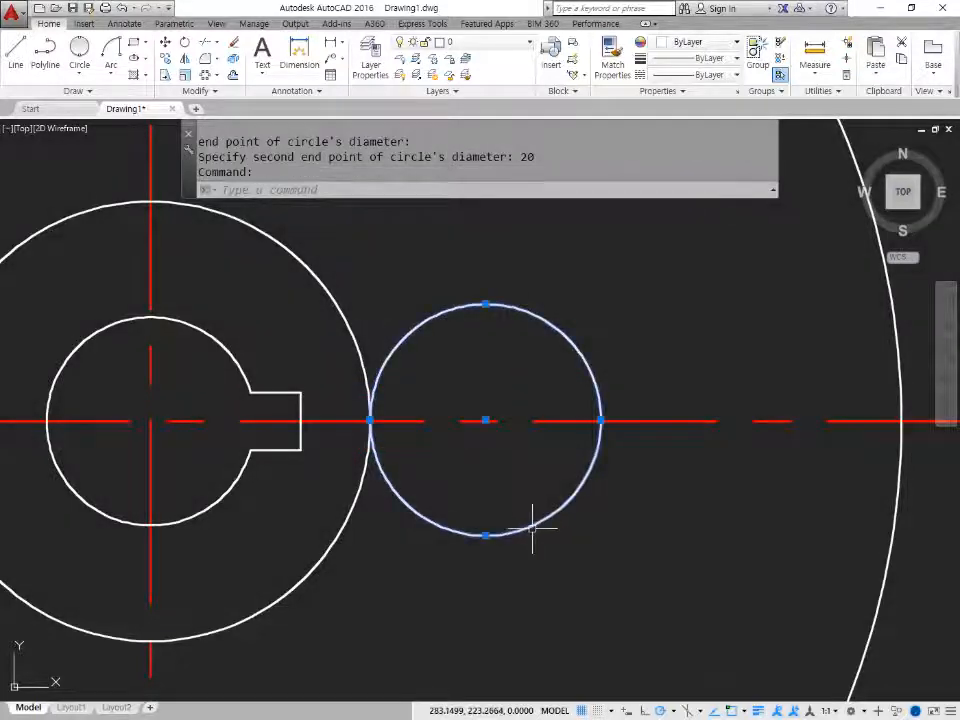
type("e")
key("Return")
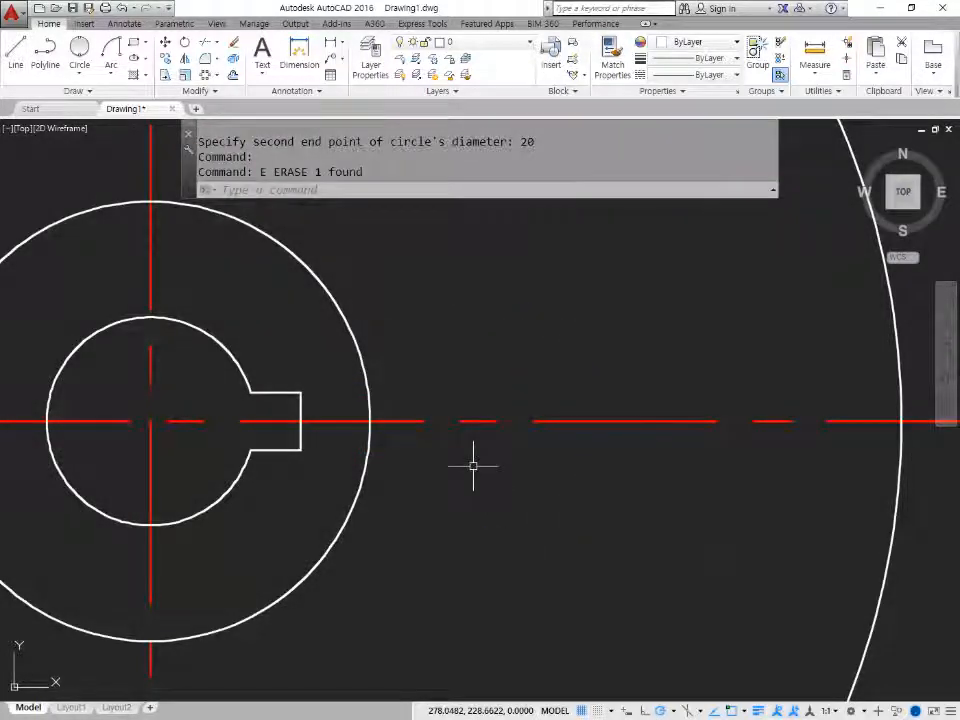
Offset the radius 19 circle outward by 10 as a construction circle.
type("o")
key("Return")
type("10")
key("Return")
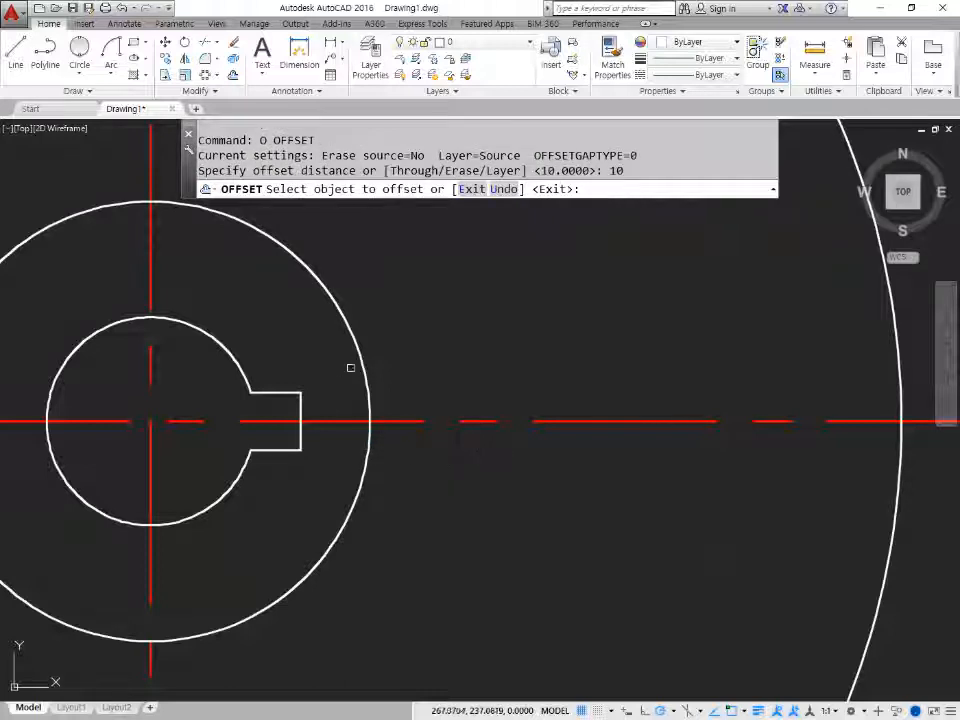
left_click(360, 356)
left_click(448, 424)
key("Return")
Draw a radius 10 circle centred where the offset circle meets the horizontal centreline on the keyway side.
type("c CIRCLE")
key("Return")
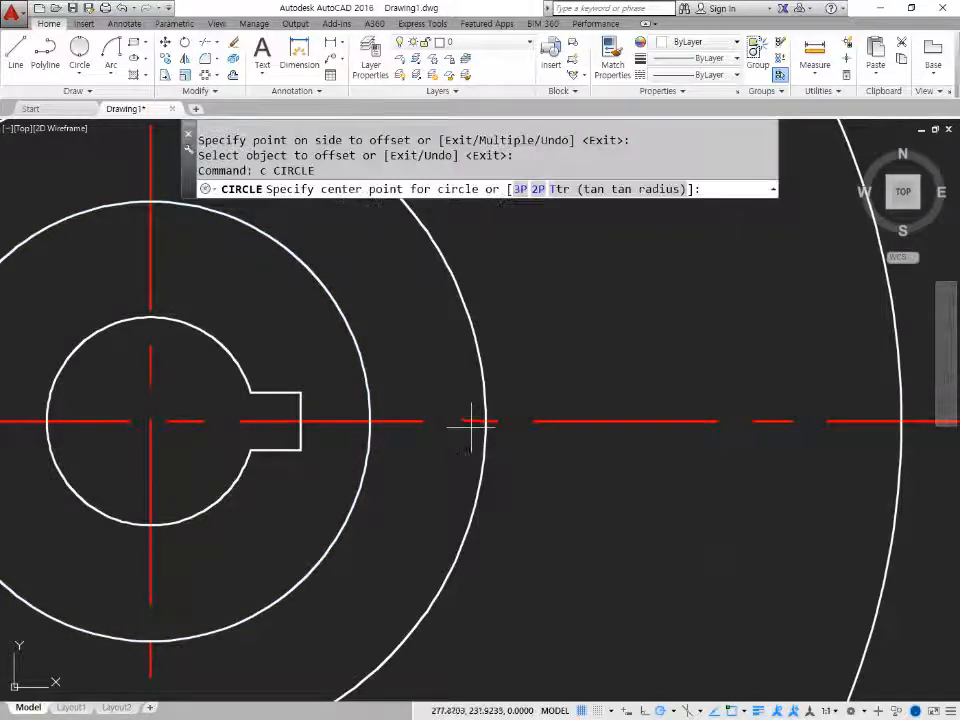
left_click(485, 421)
type("10")
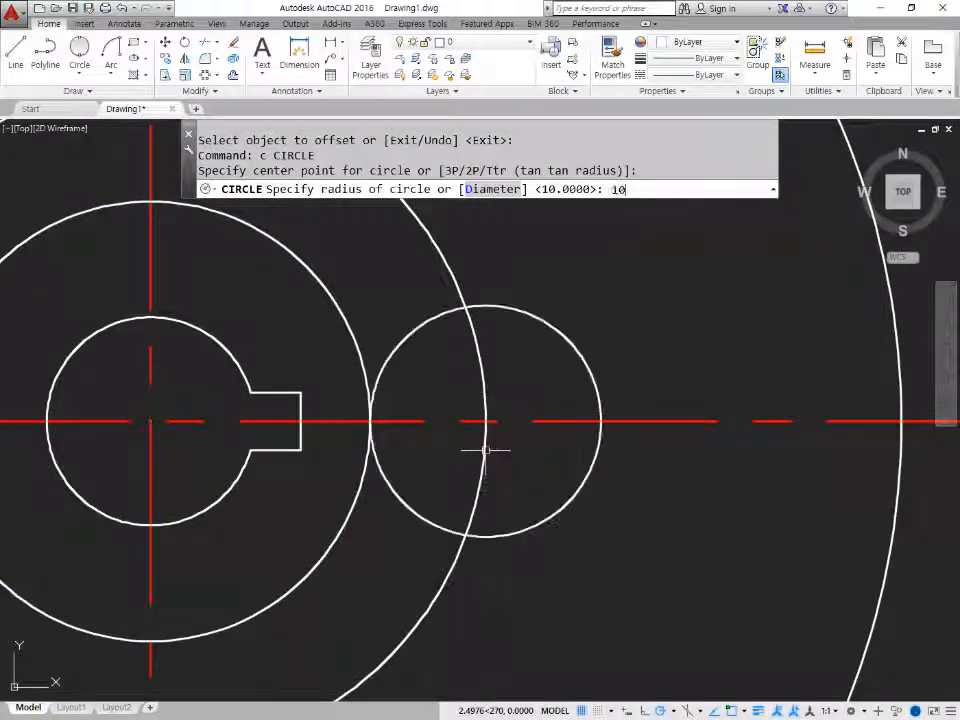
key("Return")
Erase the construction circle that passes through the radius 10 circle's centre.
left_click(452, 272)
left_click(435, 283)
type("e")
key("Return")
Draw a radius 30 circle tangent to the top of the radius 10 circle and the lower right of the outer circle.
scroll(563, 506, "down", 2)
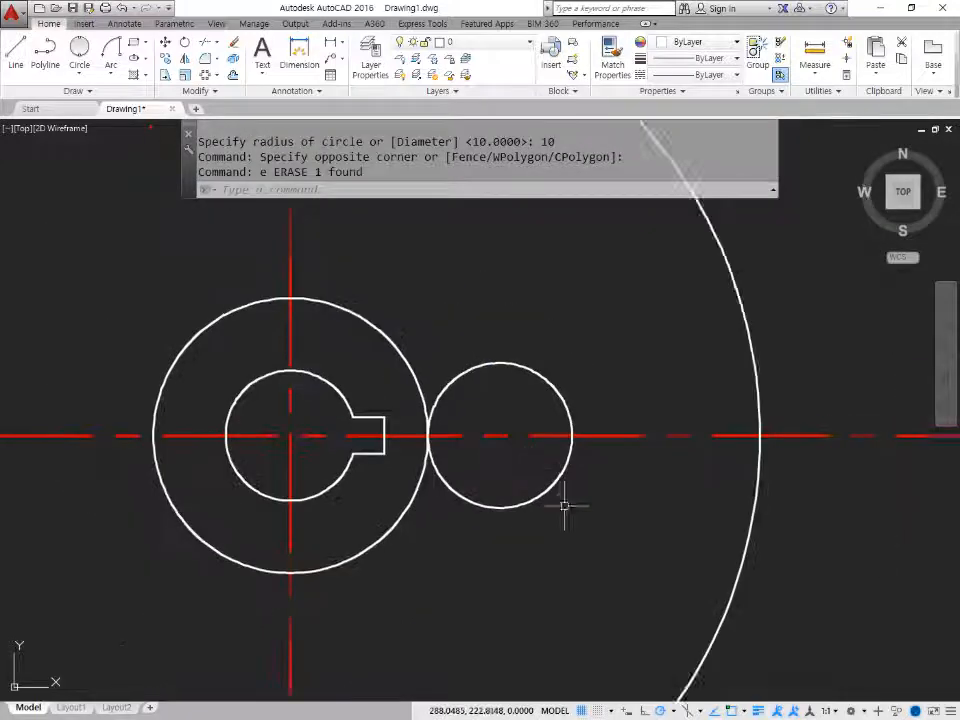
mouse_move(563, 506)
middle_mouse_down()
mouse_move(508, 347)
mouse_move(504, 378)
middle_mouse_up()
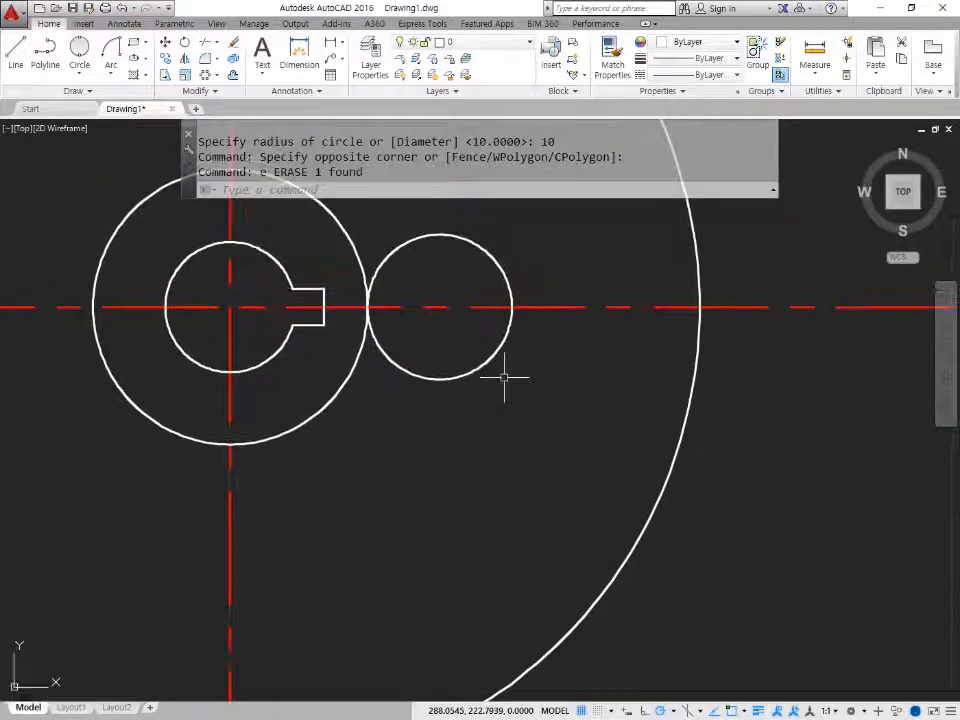
type("c")
key("Return")
key("Return")
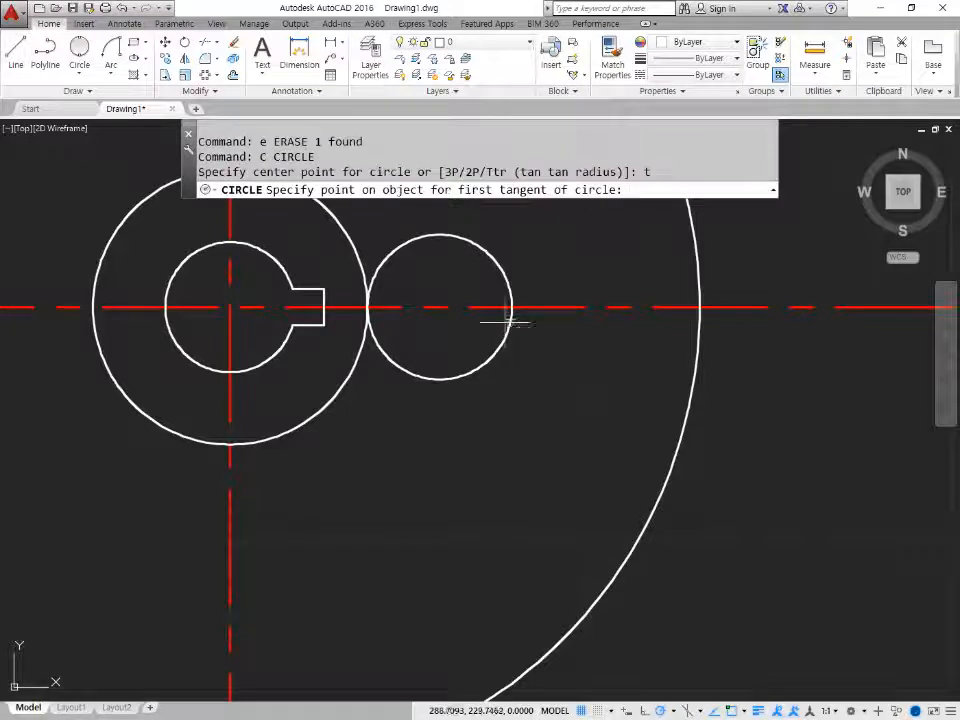
left_click(488, 256)
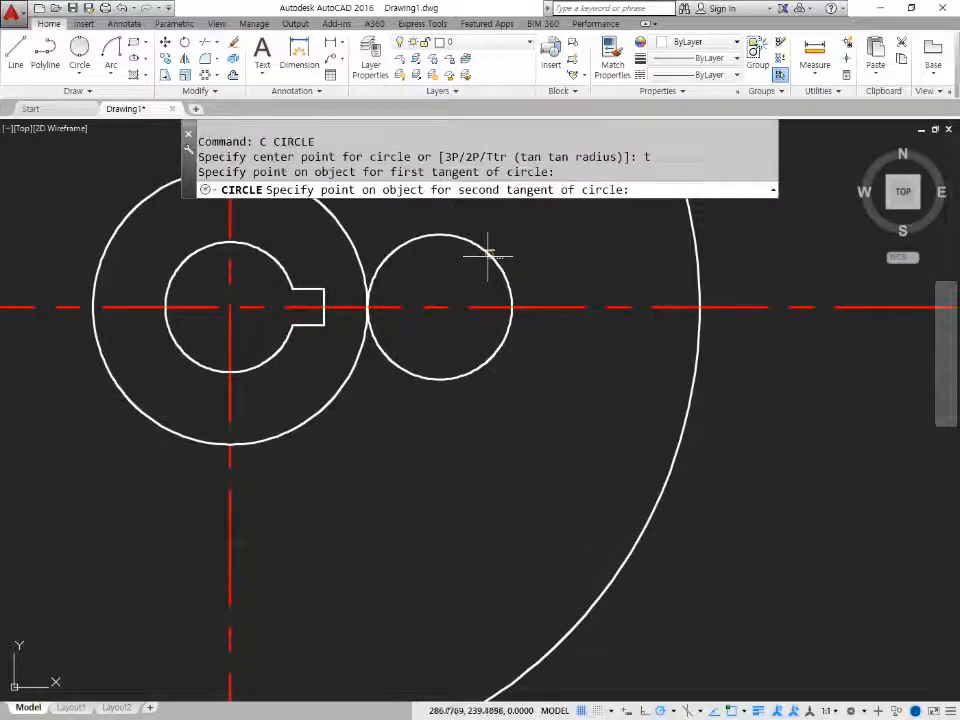
left_click(639, 514)
type("30")
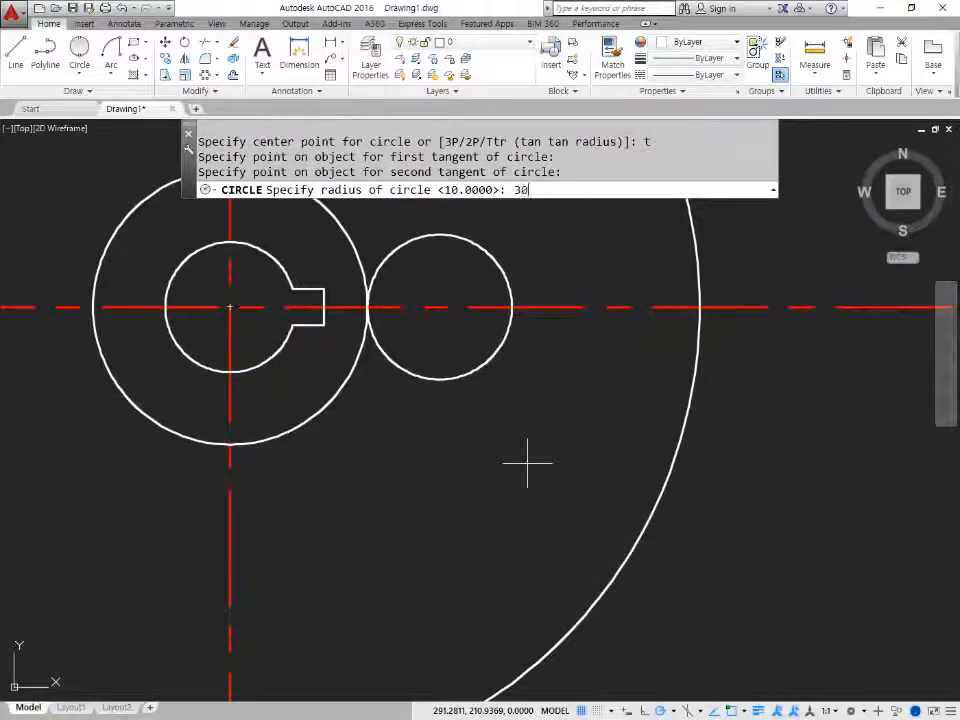
key("Return")
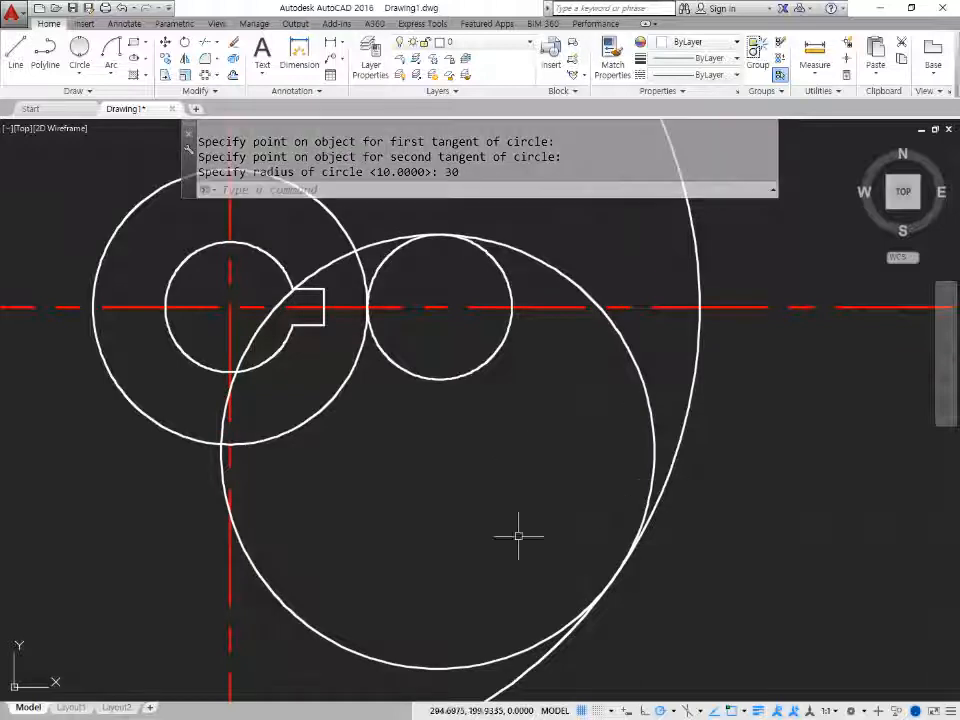
Trim the lower and right part of the radius 10 circle and the radius 30 circle's segment between the hub and their tangent point.
type("tr")
key("Return")
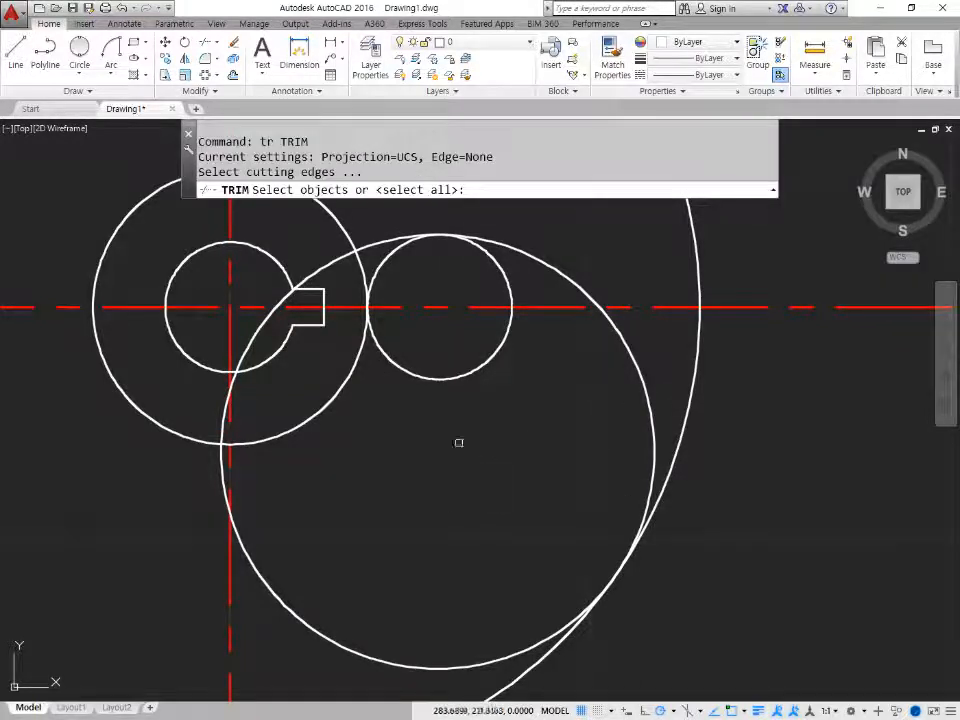
key("Return")
left_click(428, 377)
left_click(492, 263)
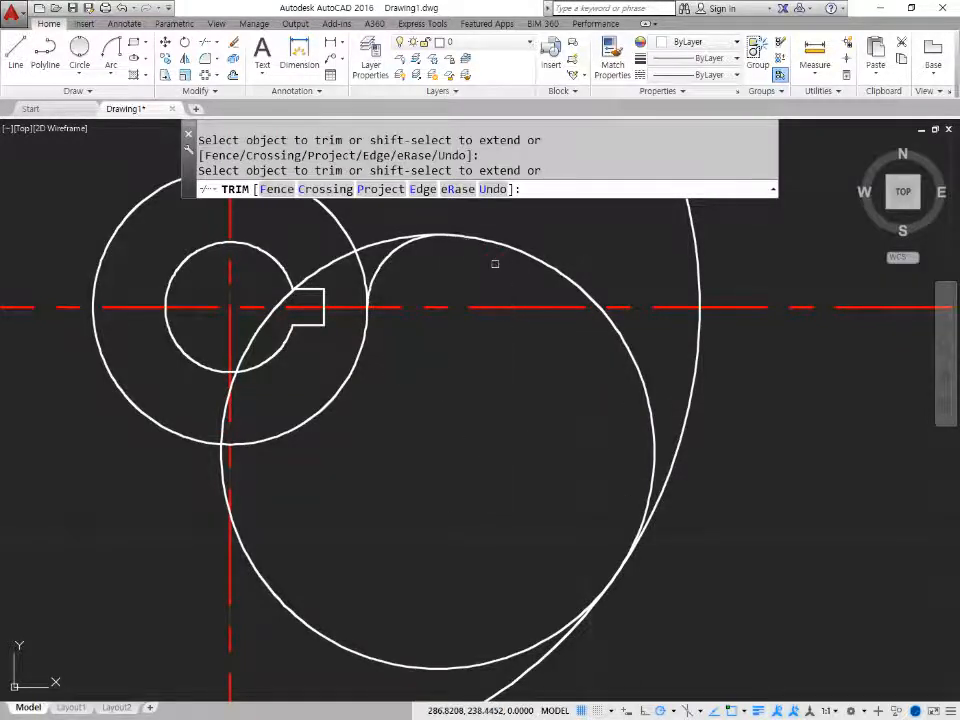
key("Return")
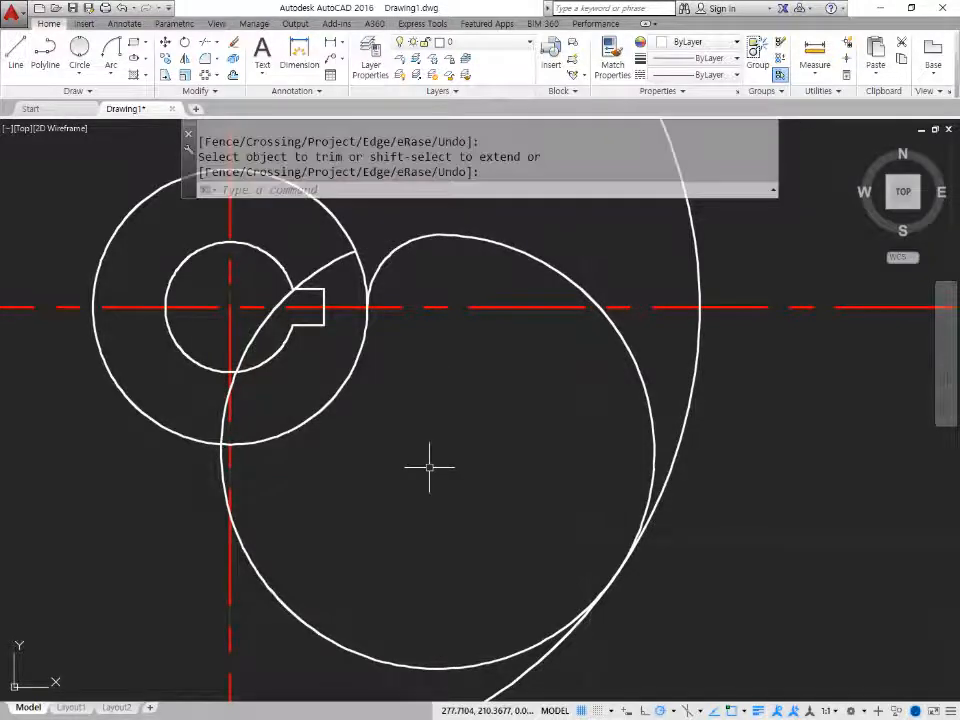
Fillet the radius 30 arc with the outer circle at radius 0, removing the arc's remainder beyond their tangent point.
type("f")
key("Return")
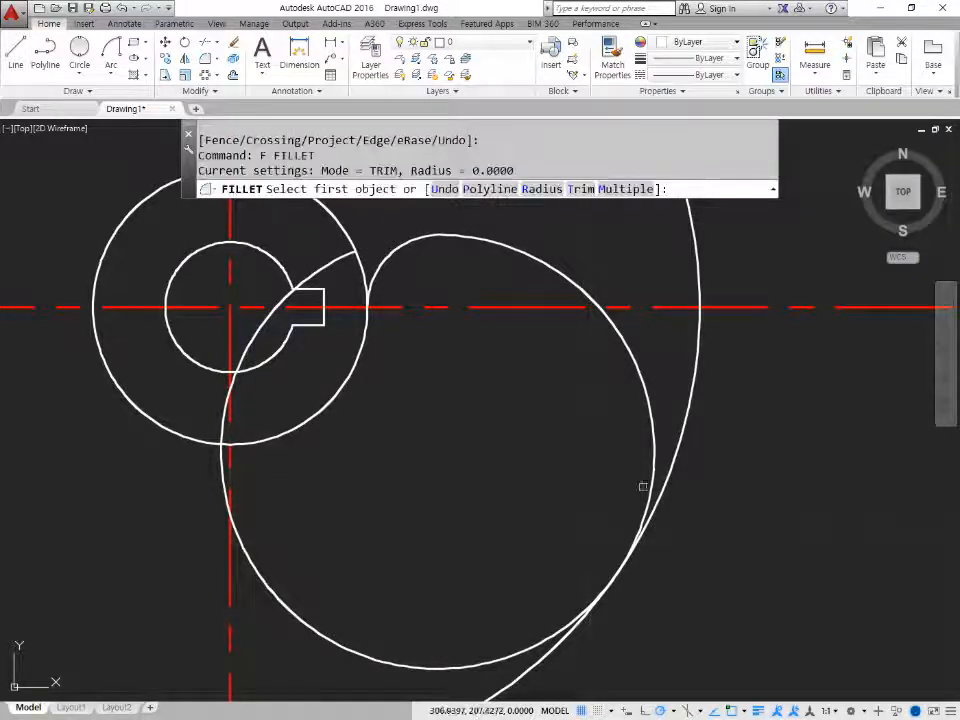
left_click(653, 452)
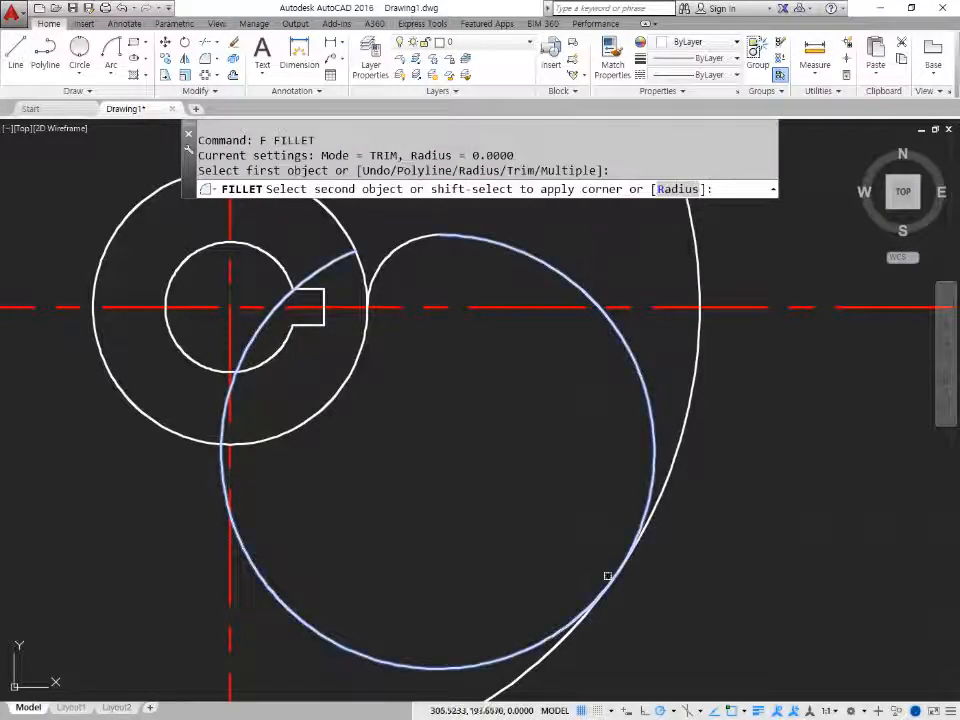
left_click(562, 647)
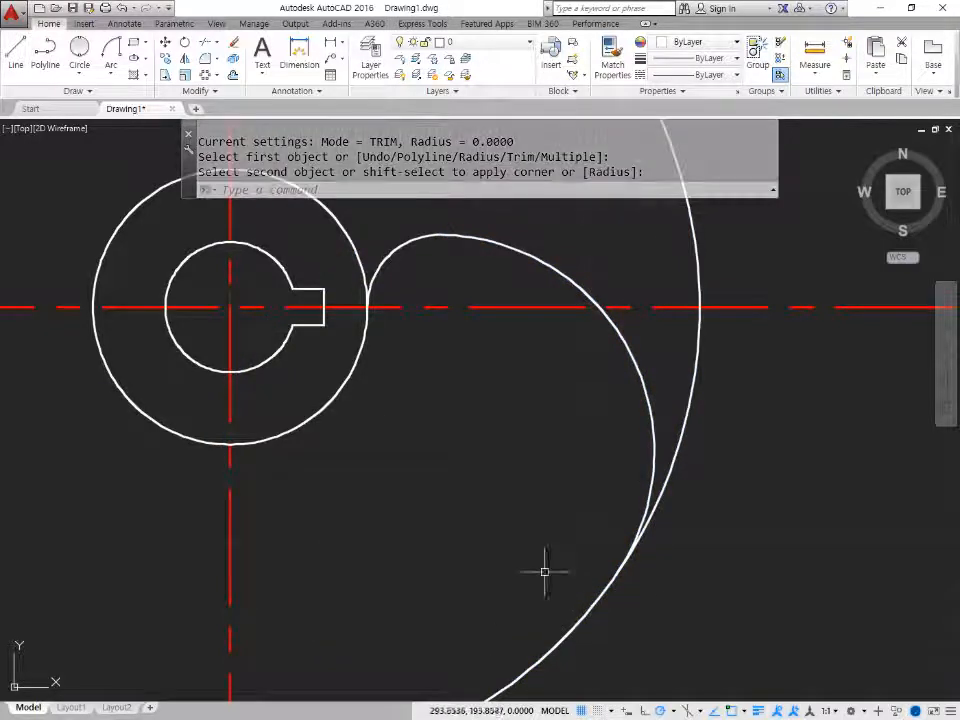
Offset the horizontal centreline downward by 30.
scroll(416, 446, "down", 2)
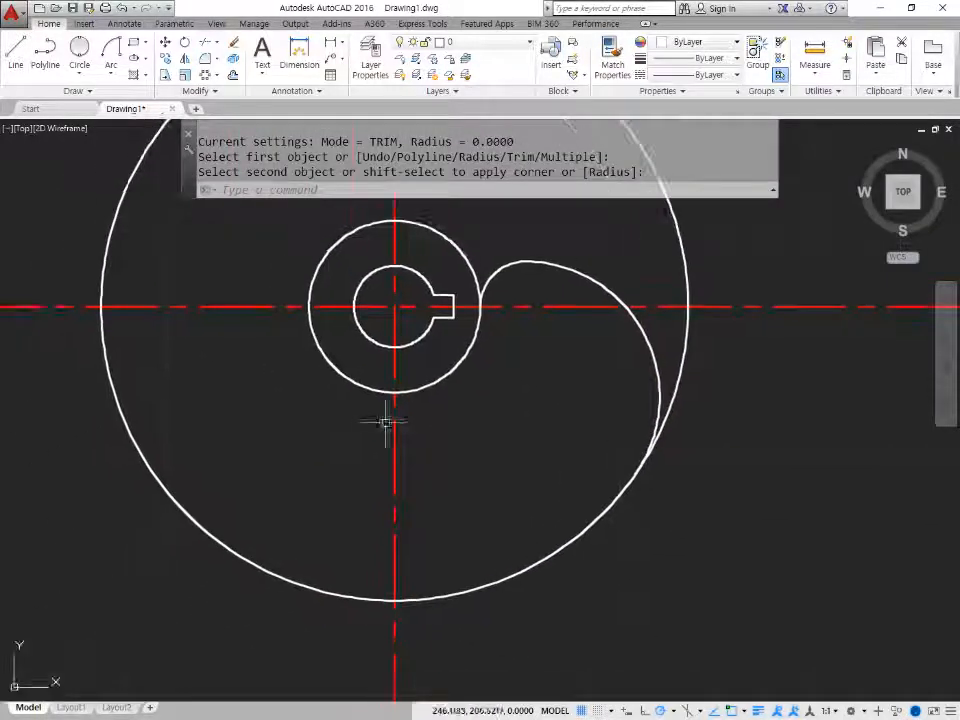
type("o")
key("Return")
type("3")
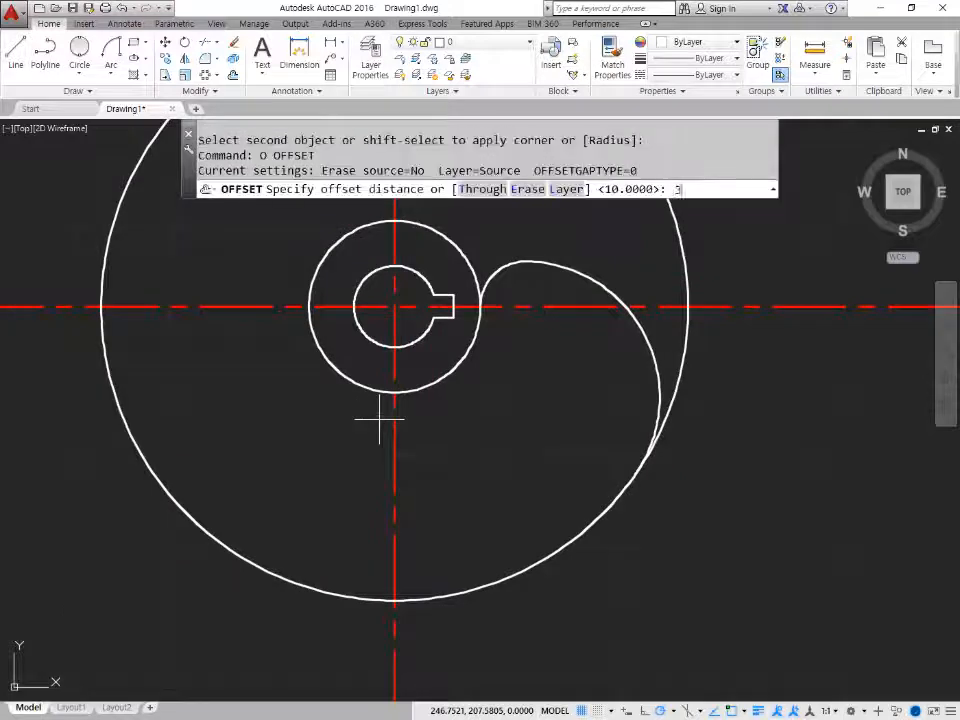
type("0")
key("Return")
left_click(249, 305)
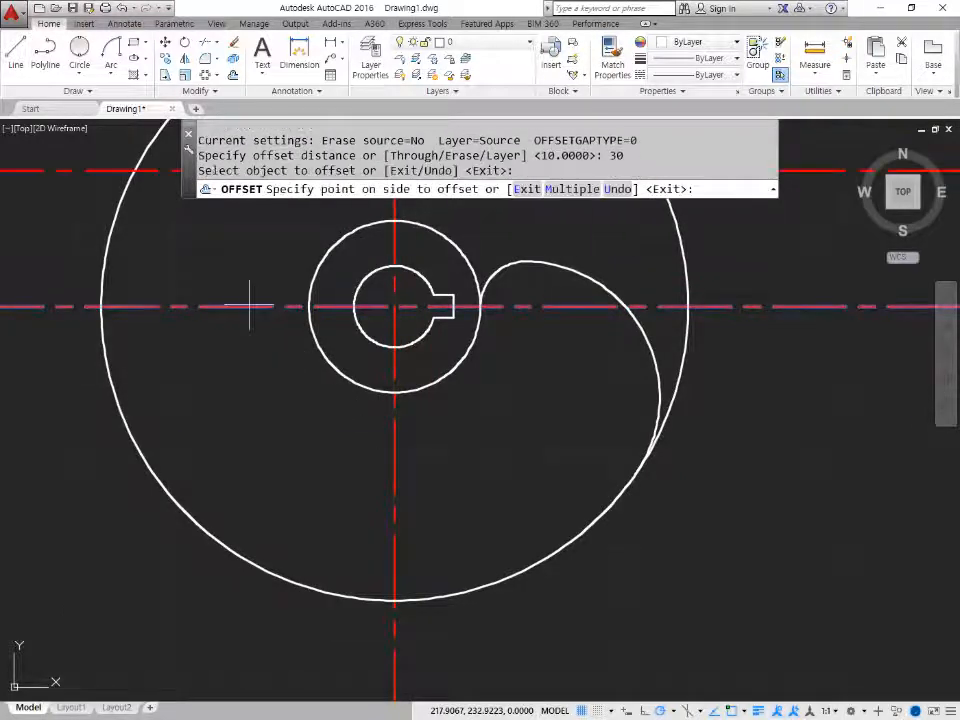
left_click(249, 386)
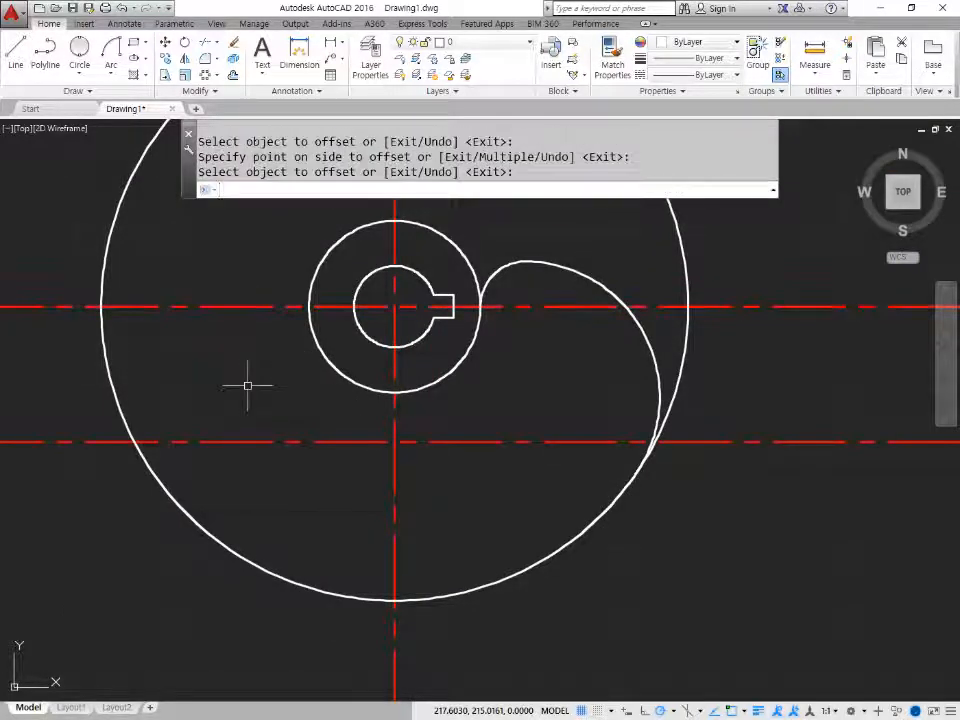
Offset the vertical centreline by 20 towards the left side of the wheel.
key("Return")
type("o")
key("Return")
type("20")
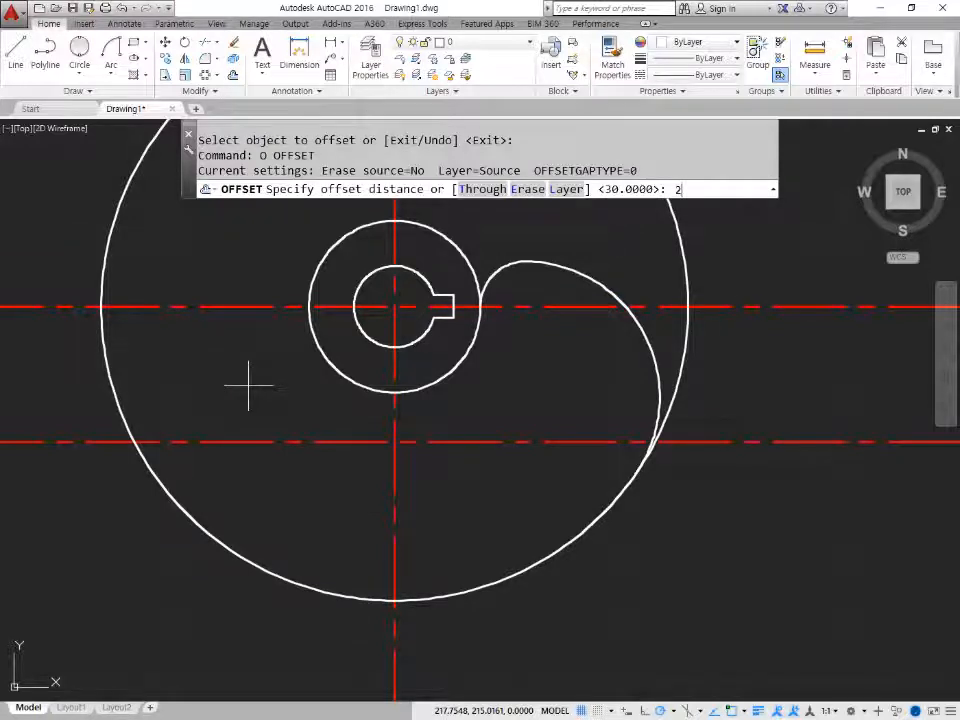
key("Return")
left_click(393, 484)
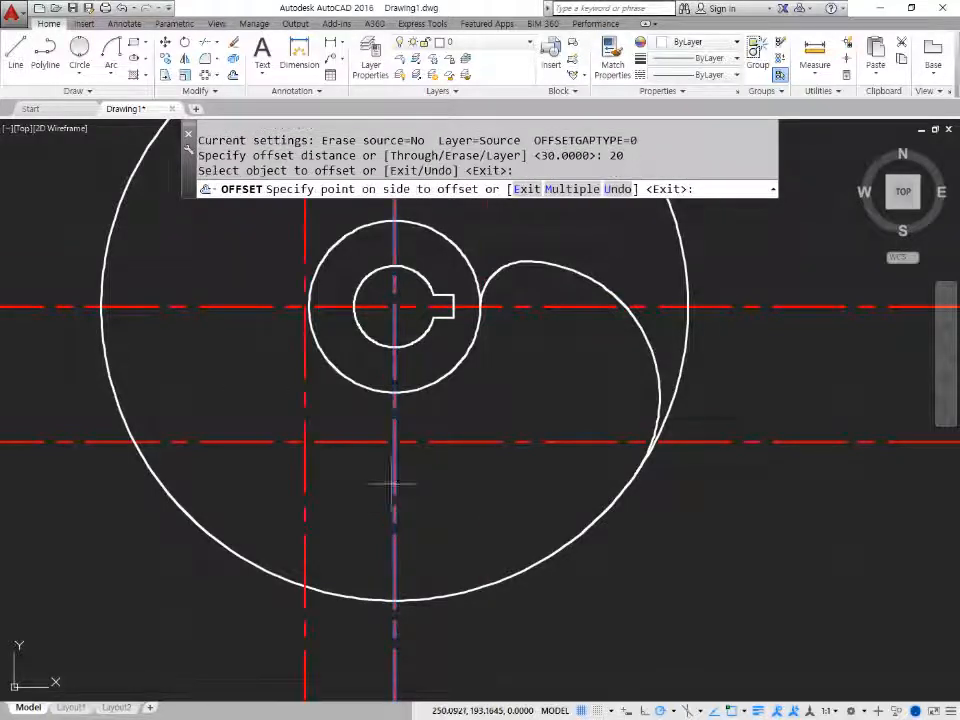
left_click(290, 470)
key("Return")
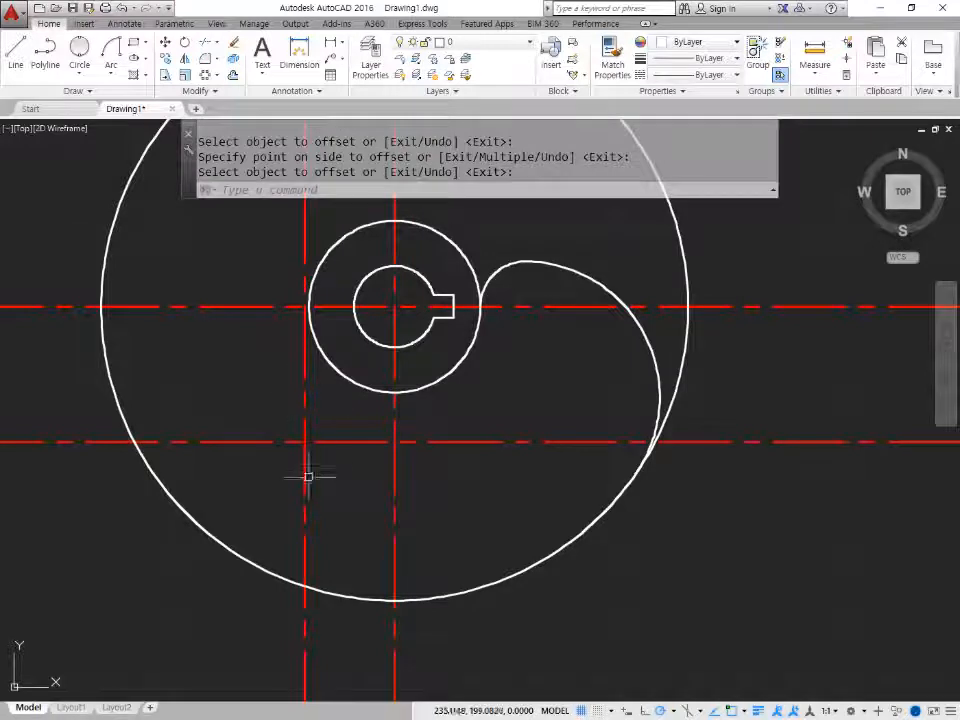
Draw a radius 40 circle centred on the intersection of the two offset centrelines.
type("c")
key("Return")
left_click(305, 441)
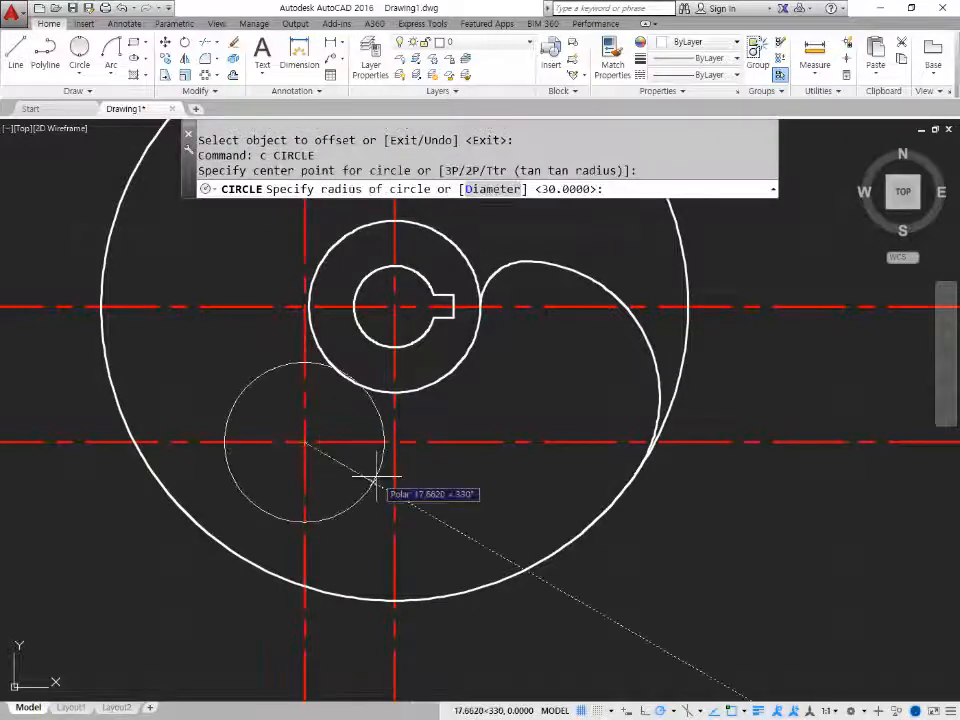
type("4")
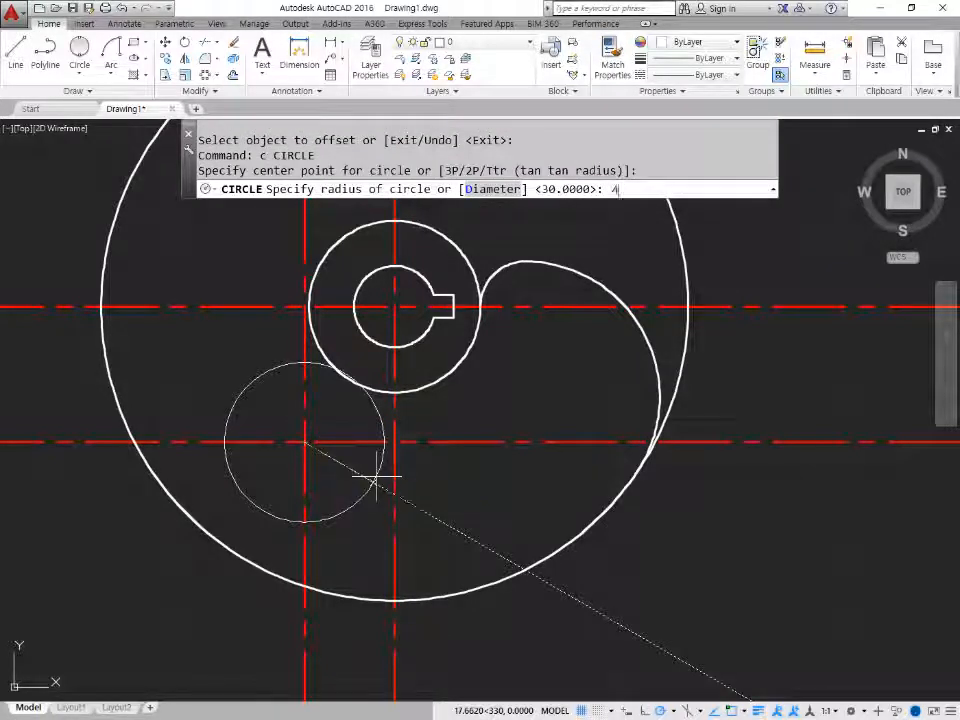
type("0")
key("Return")
Erase the two offset construction centrelines through the radius 40 circle's centre.
left_click(331, 481)
left_click(268, 396)
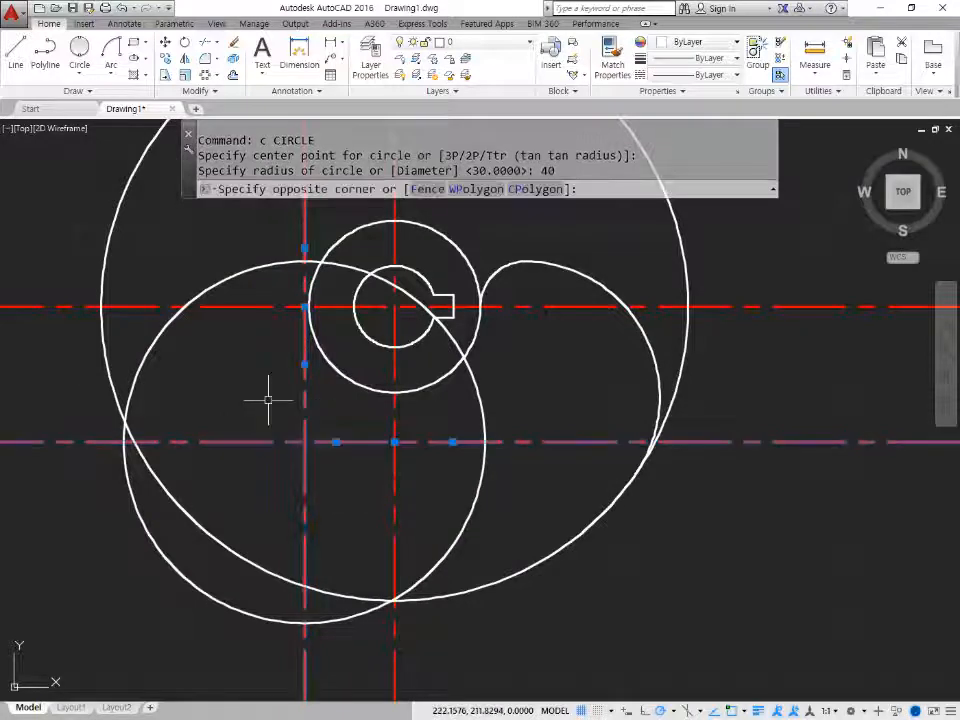
type("E")
key("Return")
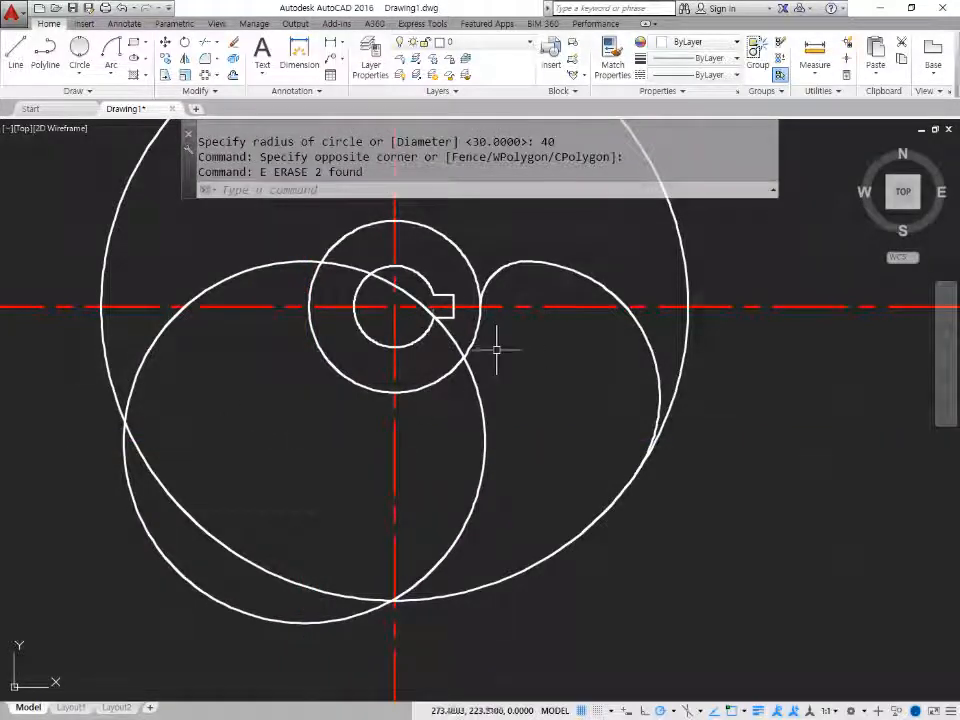
Trim the radius 40 circle's segment between the keyway and the hub circle's lower right.
type("tr")
key("Return")
key("Return")
left_click(447, 337)
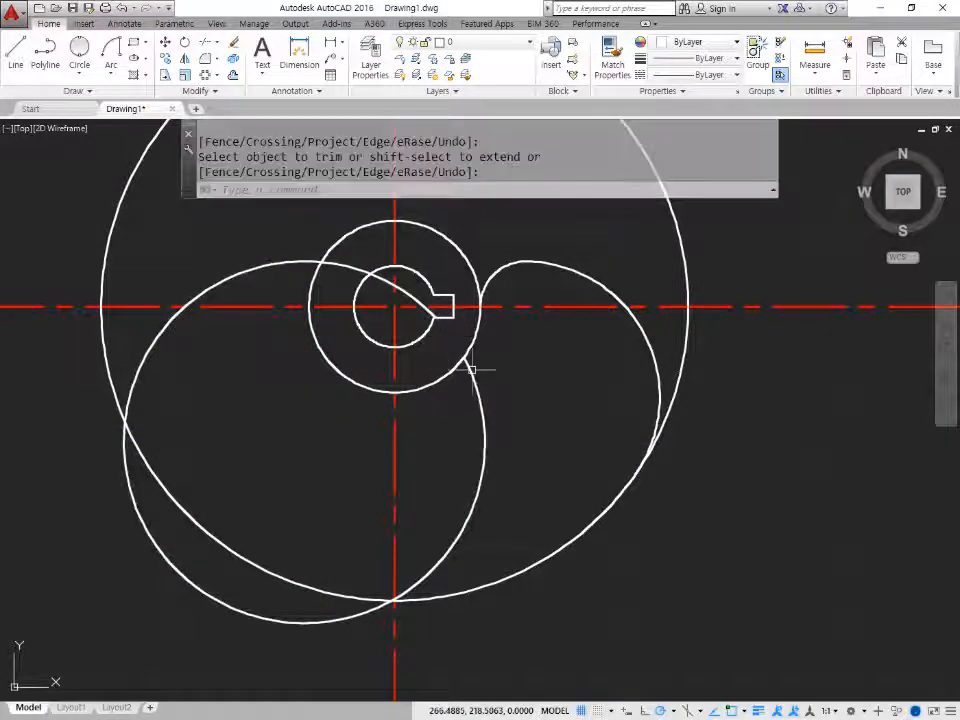
key("Return")
Fillet the hub circle's right side with the radius 40 arc at radius 19.
scroll(478, 368, "up", 2)
type("f")
key("Return")
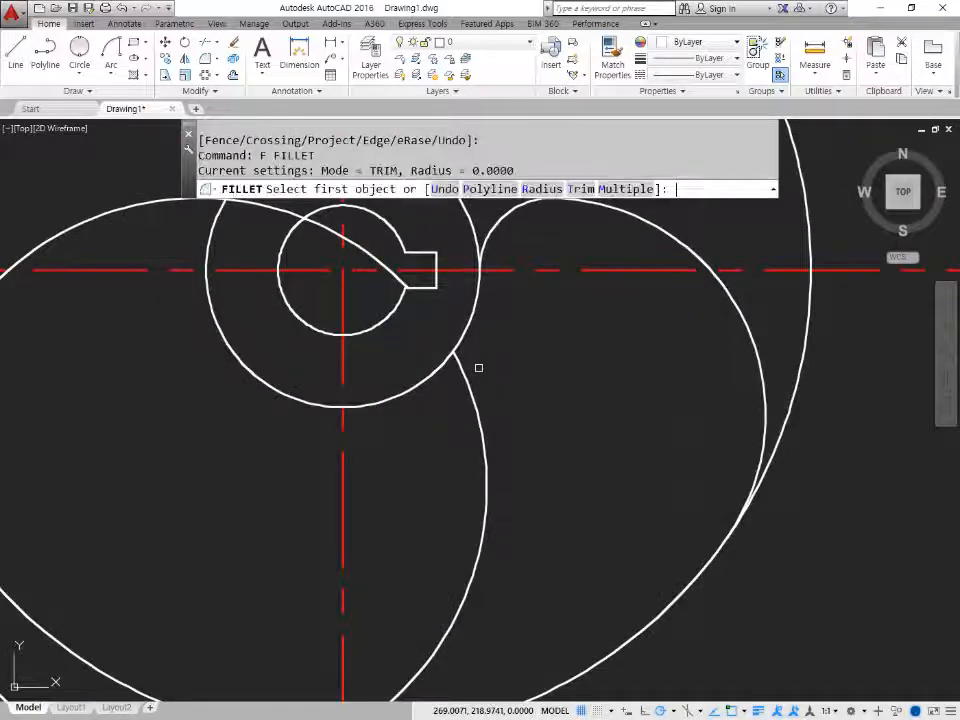
type("r")
key("Return")
type("1")
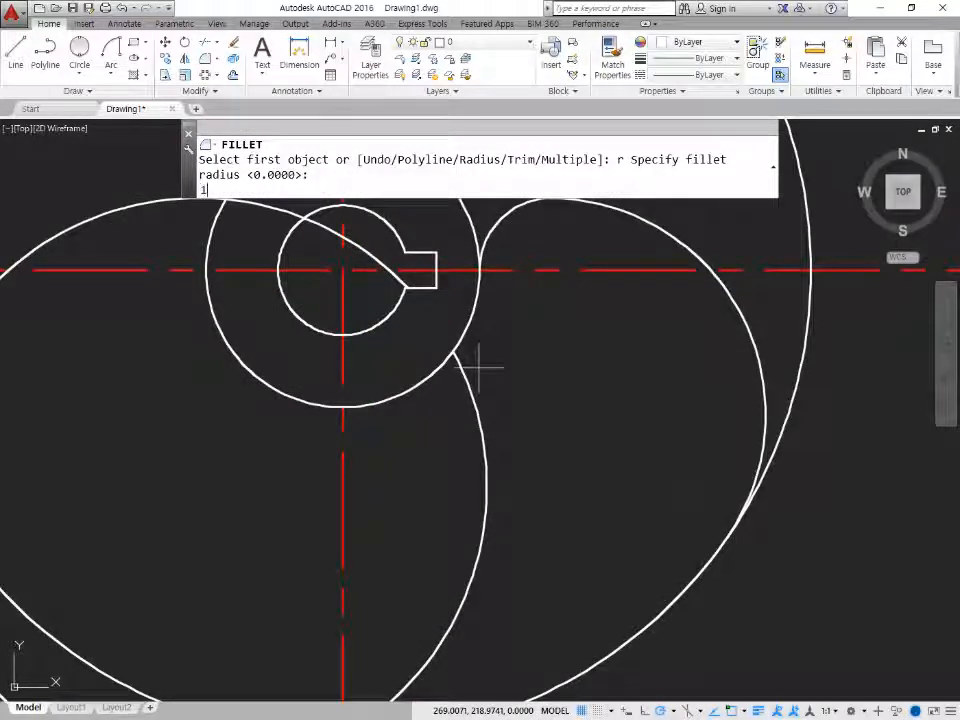
type("9")
key("Return")
left_click(474, 306)
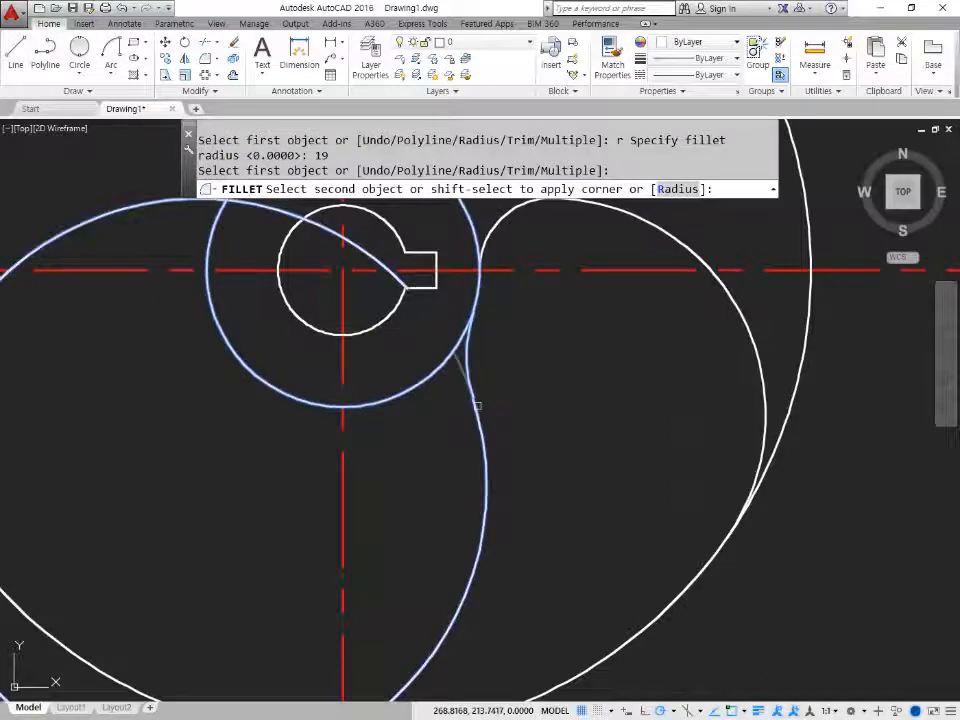
left_click(477, 406)
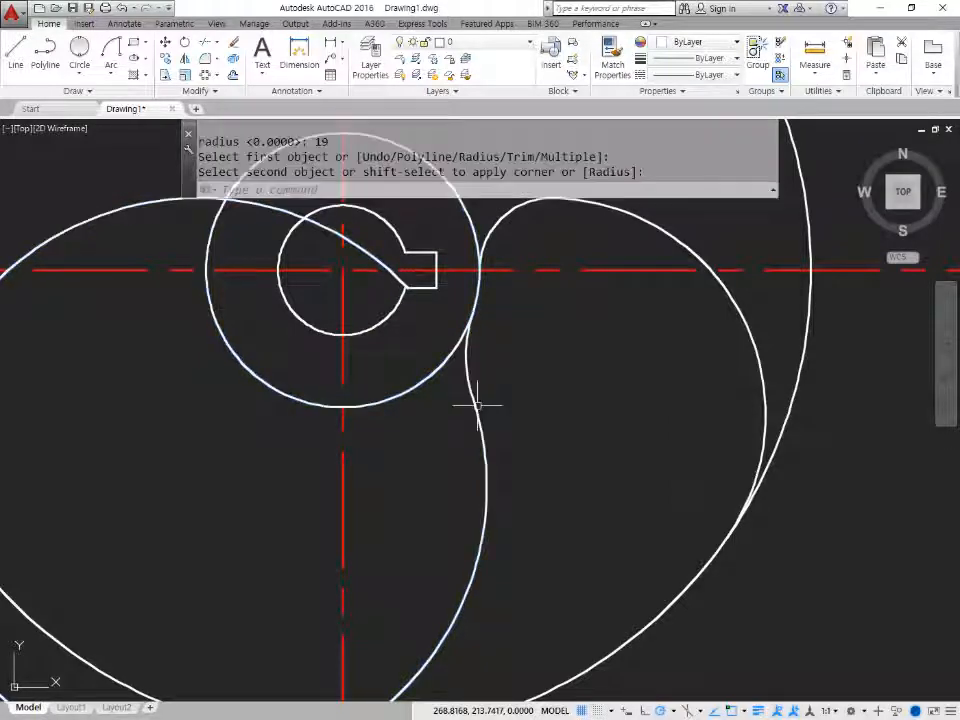
Fillet the lower end of the radius 40 arc with the outer circle at radius 5.
middle_click_drag(466, 545, 466, 400)
type("f")
key("Return")
type("r")
key("Return")
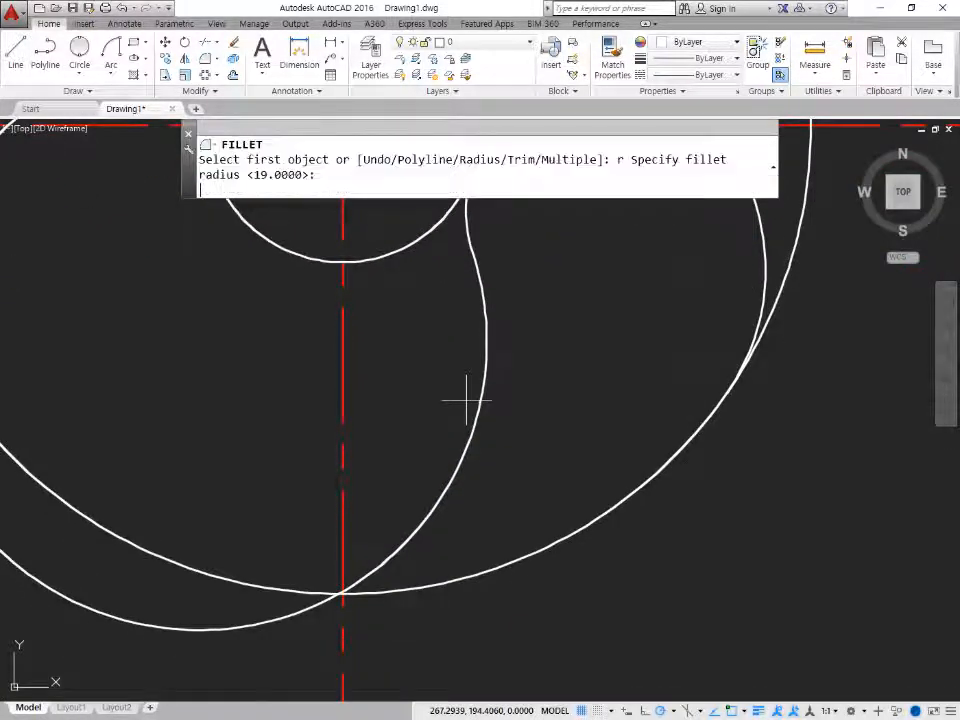
type("5")
key("Return")
left_click(420, 526)
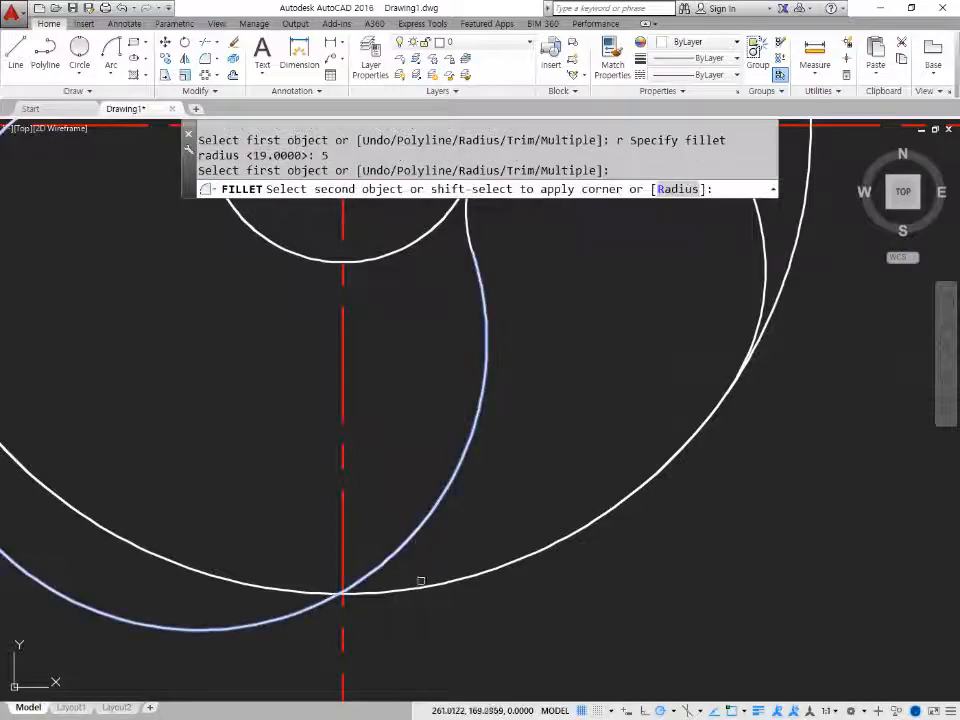
left_click(426, 590)
scroll(364, 531, "down", 5)
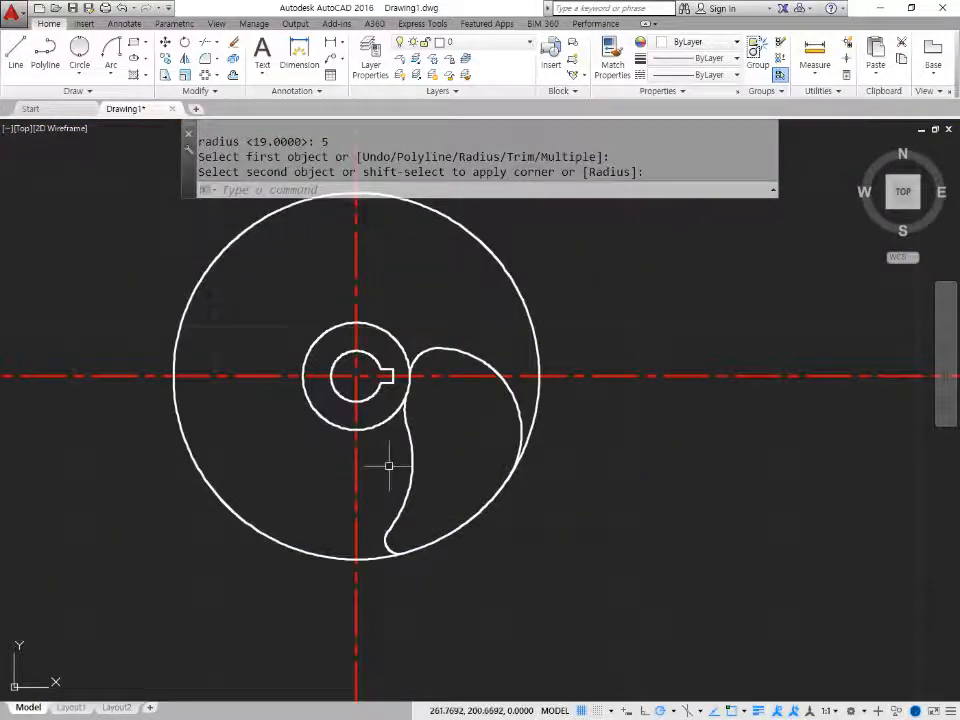
Create a polar array of the five arcs bounding the lower right opening, centred on the hub.
type("ar")
key("Return")
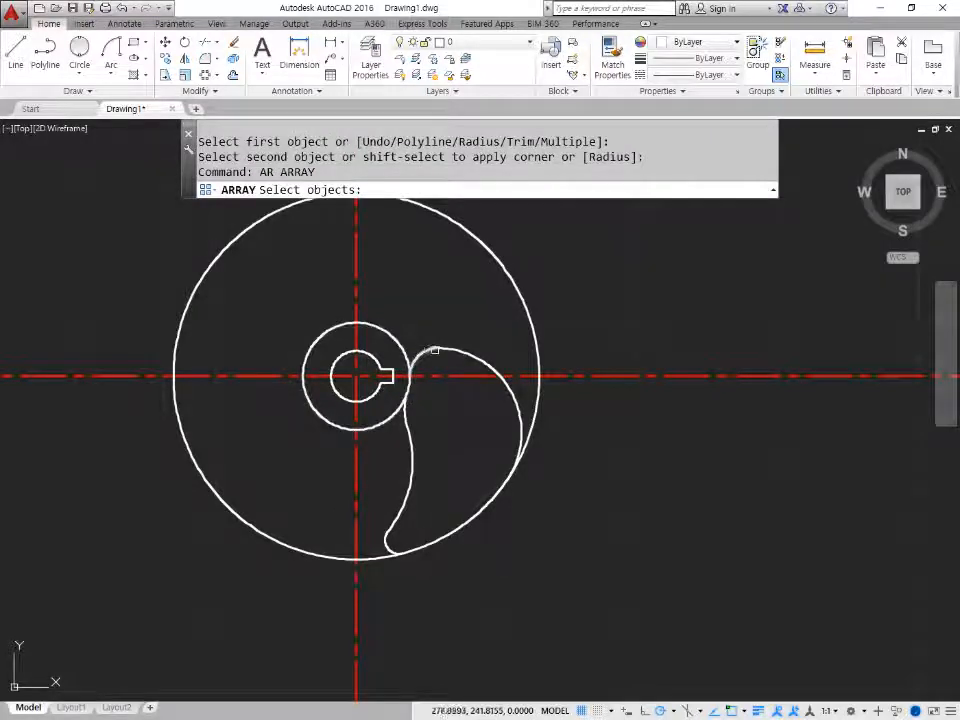
left_click(423, 352)
left_click(466, 354)
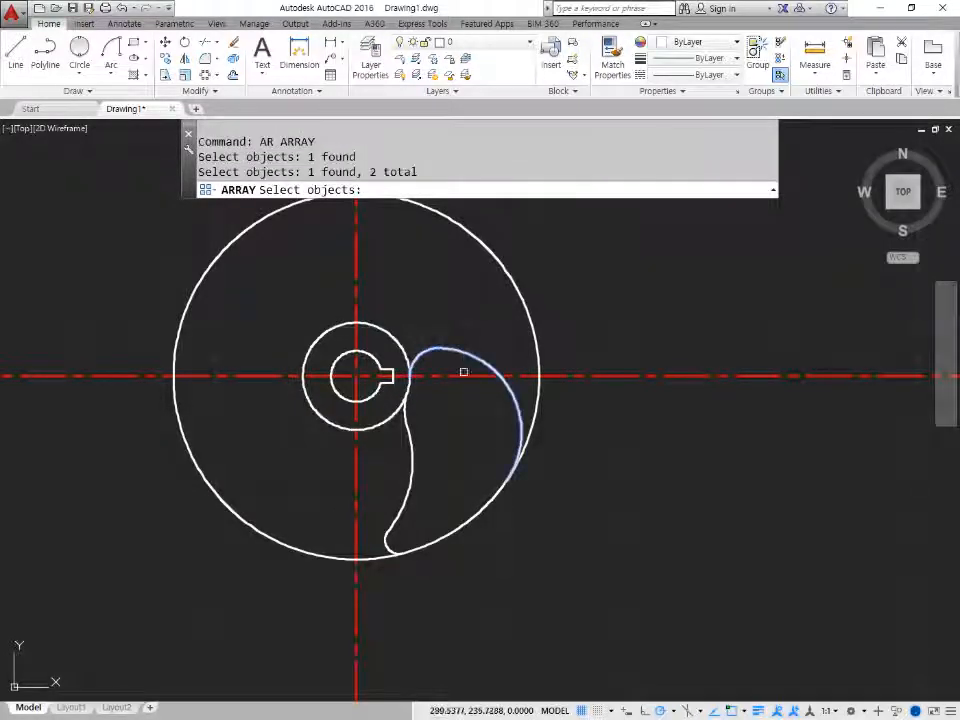
left_click(404, 418)
left_click(407, 454)
left_click(422, 480)
left_click(407, 493)
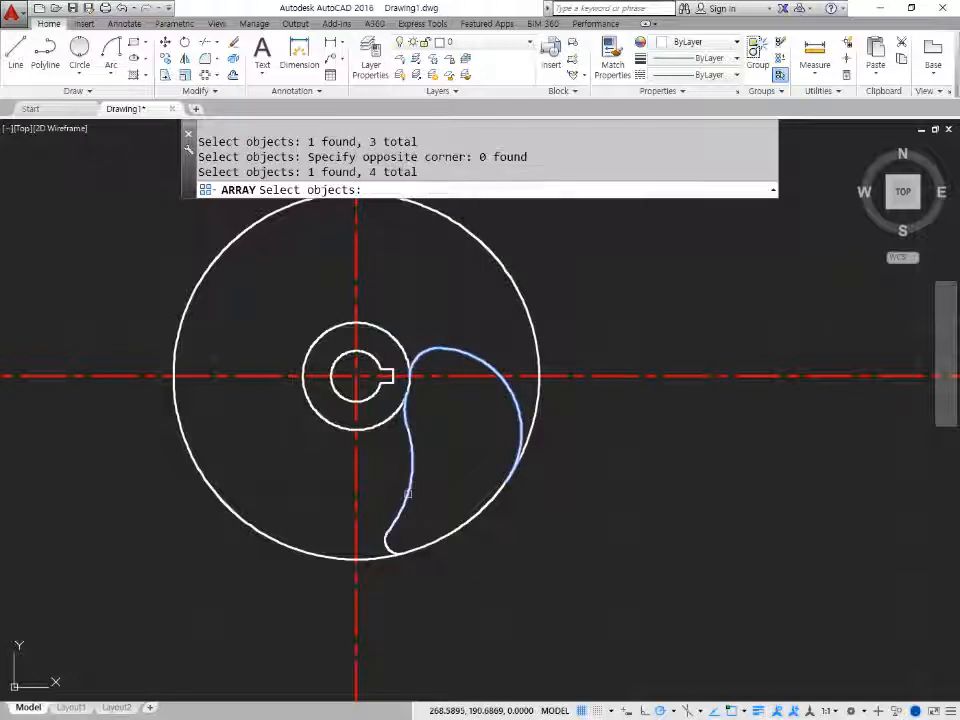
left_click(388, 547)
key("Return")
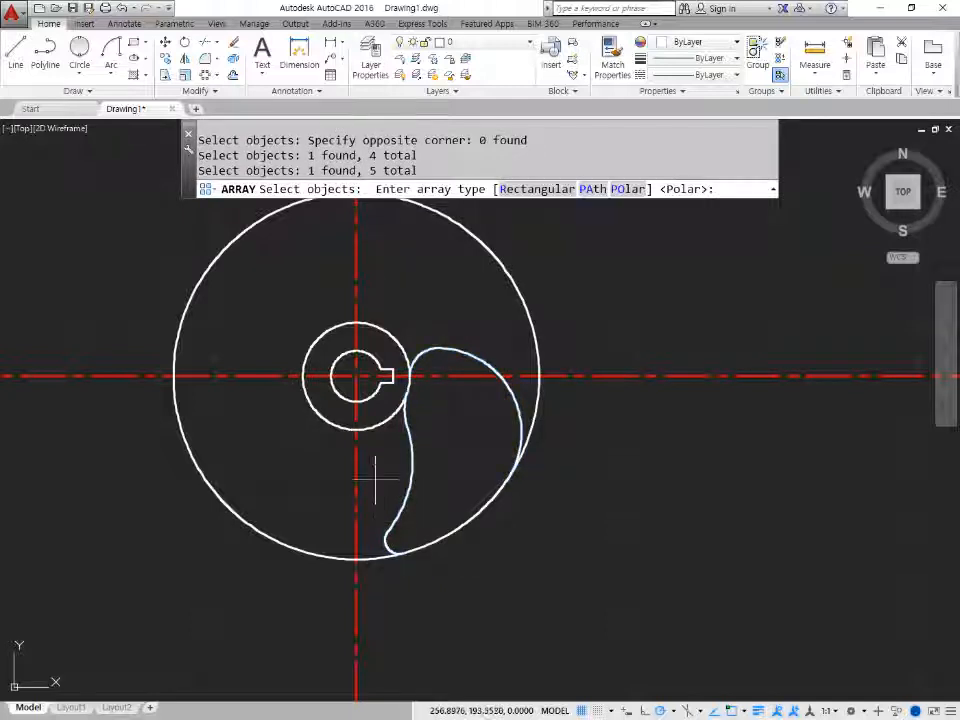
left_click(628, 188)
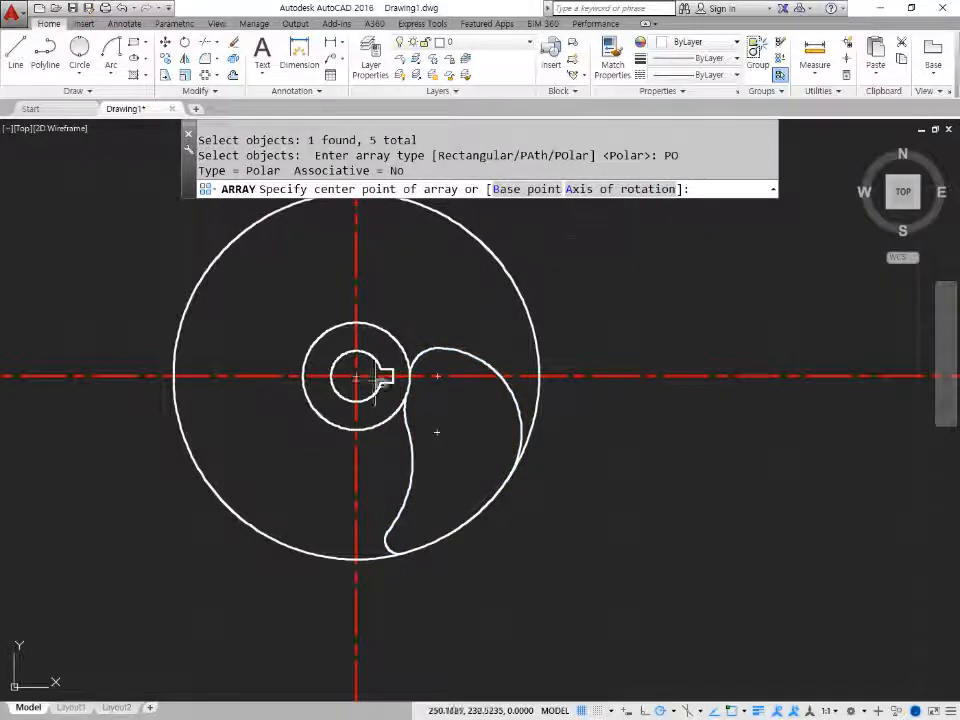
left_click(356, 376)
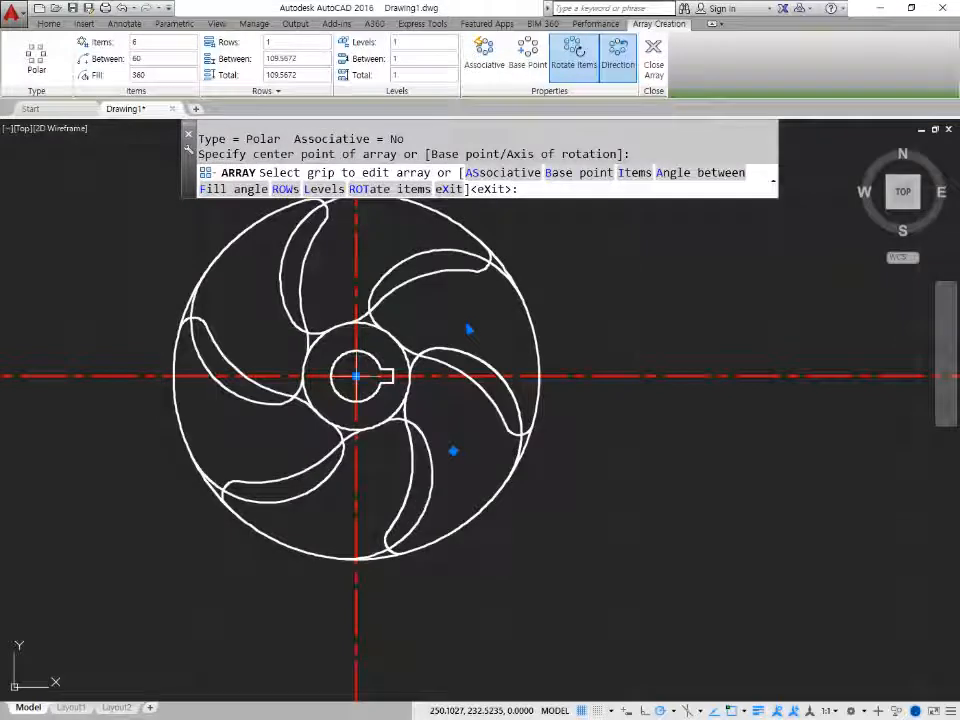
Set the polar array to 4 items and finish it.
double_click(148, 43)
type("4")
key("Return")
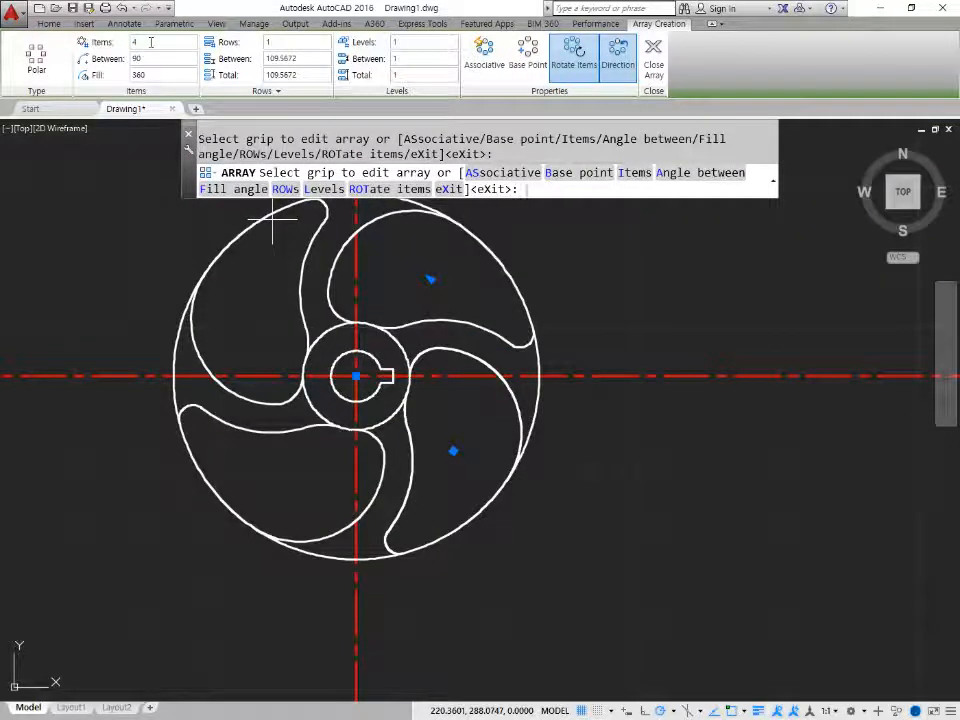
left_click(653, 55)
Offset the wheel's outer circle outward by 11 to form the rim.
type("o")
key("Return")
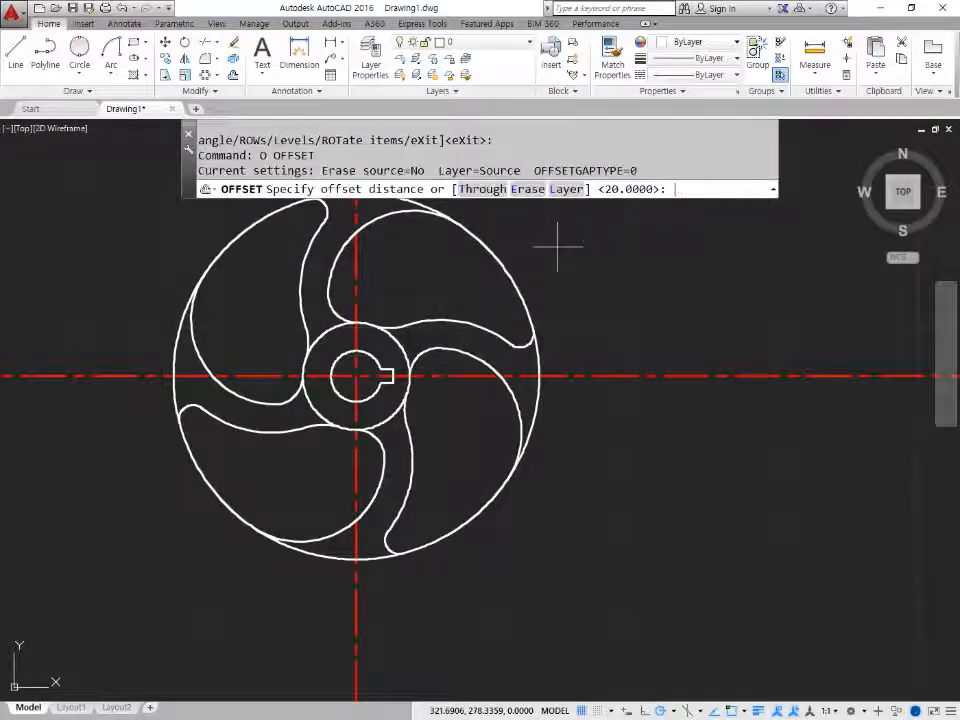
type("11")
key("Return")
left_click(497, 262)
left_click(531, 251)
key("Return")
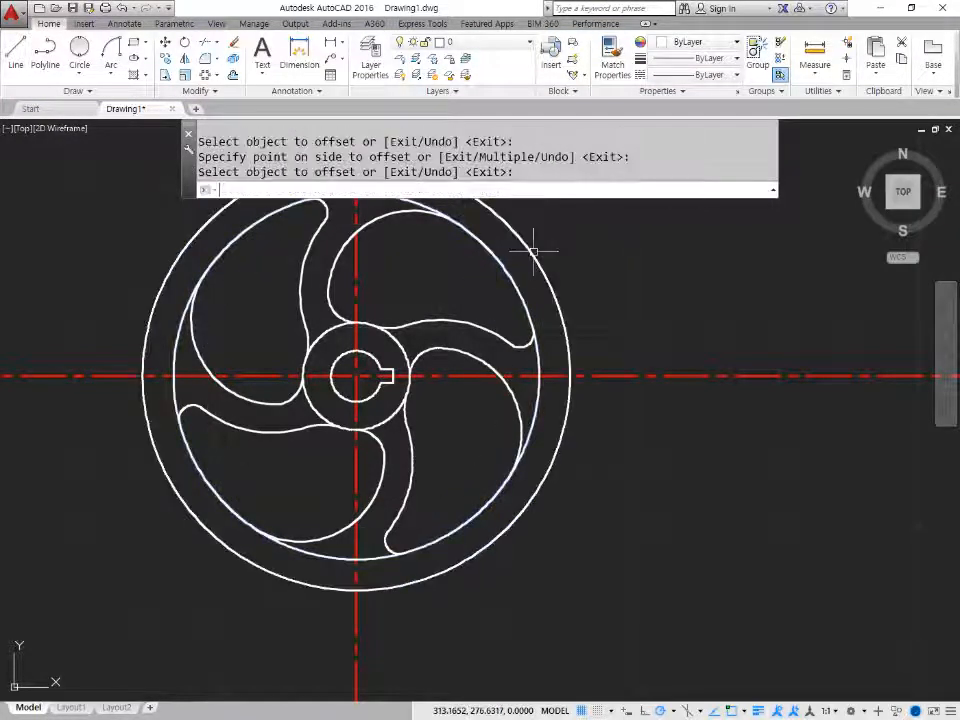
Offset the rim's outer circle outward by 5 as a boundary for the centrelines.
type("o")
key("Return")
type("5")
key("Return")
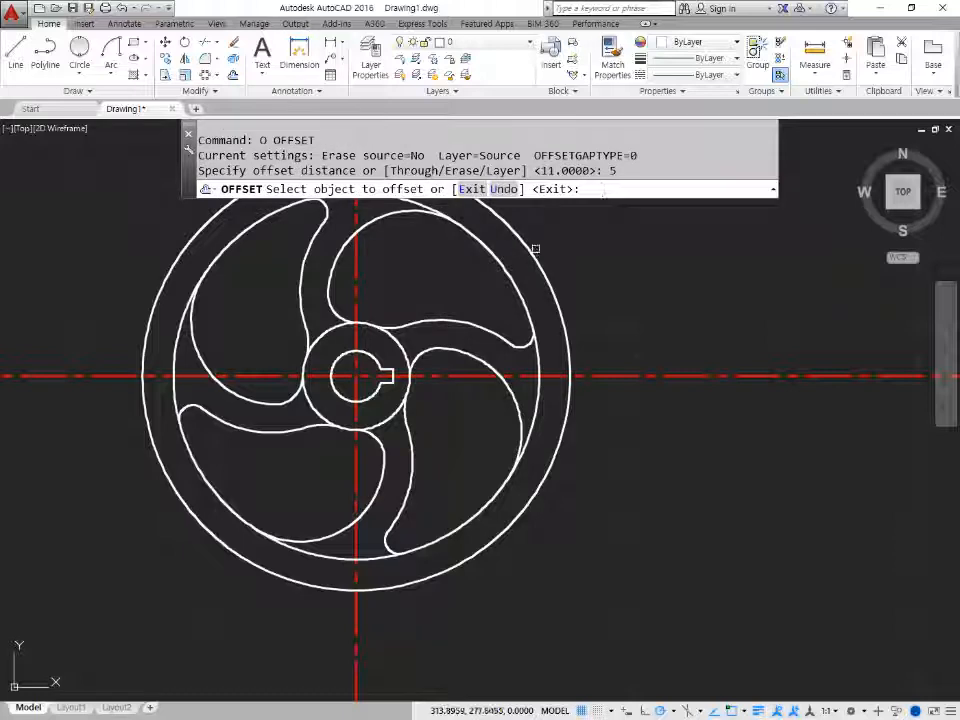
left_click(542, 253)
left_click(548, 253)
key("Return")
Trim both centrelines outside the outermost circle on all four sides.
scroll(604, 367, "down", 2)
type("tr")
key("Return")
key("Return")
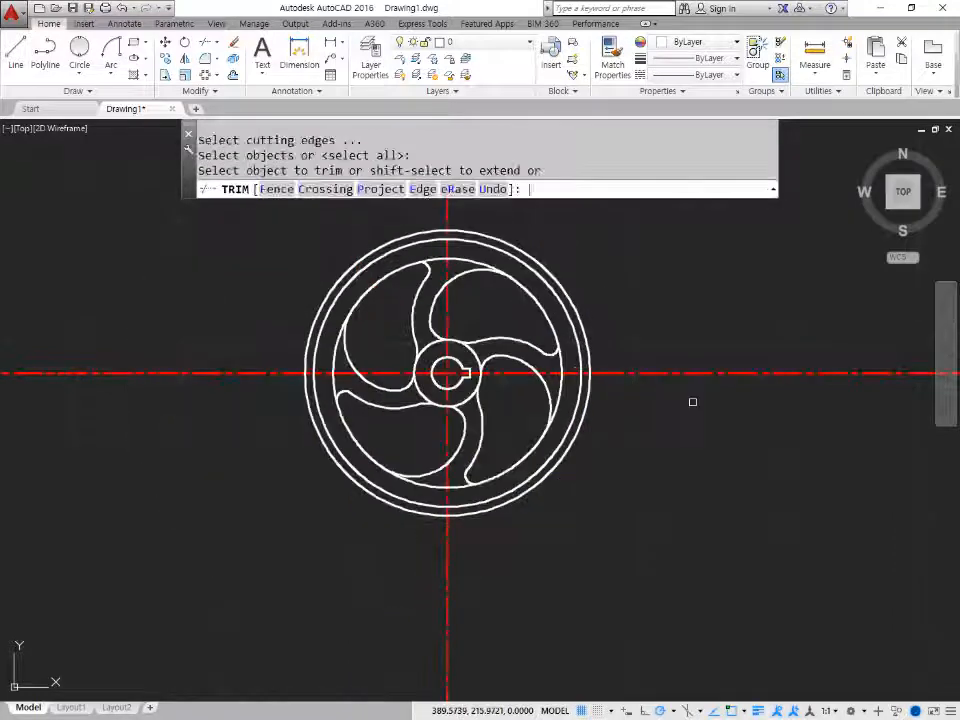
left_click(714, 403)
left_click(640, 322)
left_click(497, 595)
left_click(401, 559)
left_click(261, 408)
left_click(217, 340)
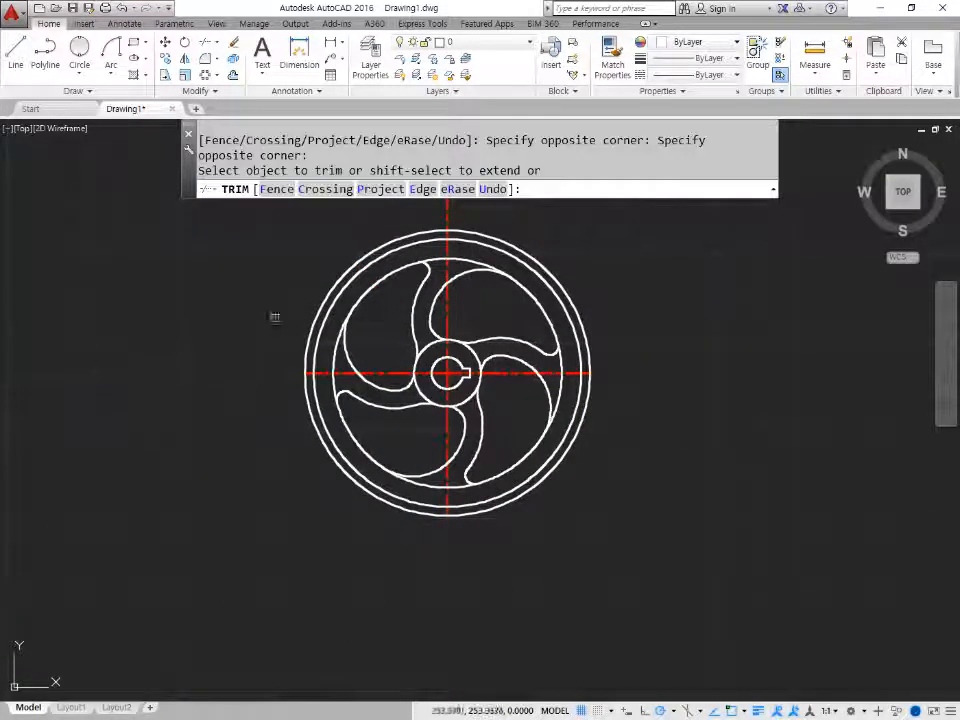
middle_click_drag(453, 264, 455, 338)
left_click(448, 261)
key("Return")
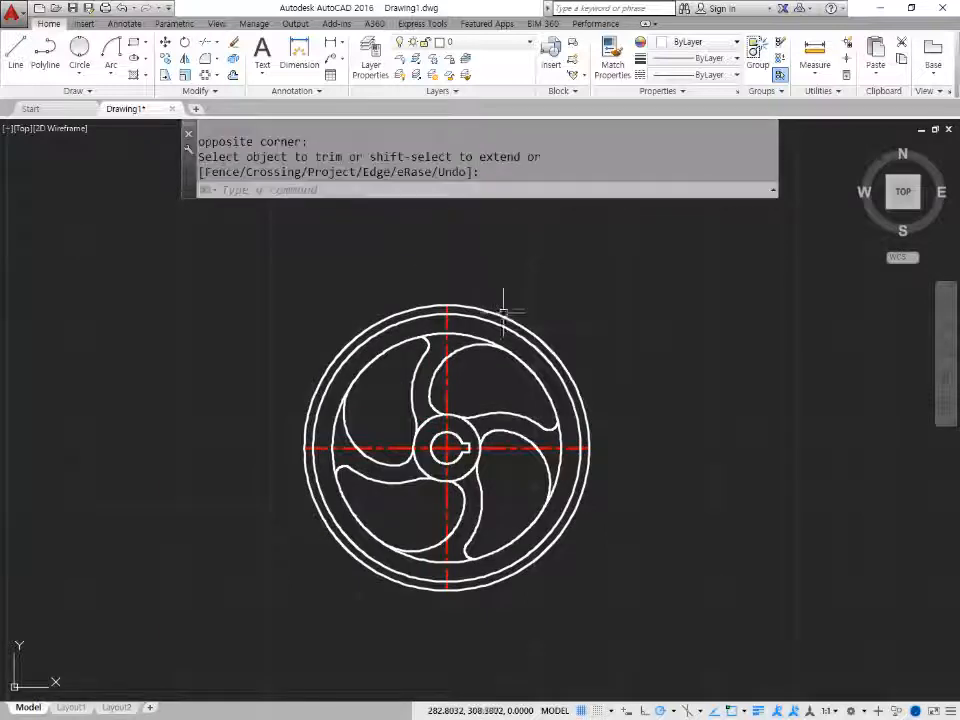
Erase the outermost boundary circle so the centrelines extend slightly past the rim.
type("e")
key("Return")
scroll(619, 568, "up", 3)
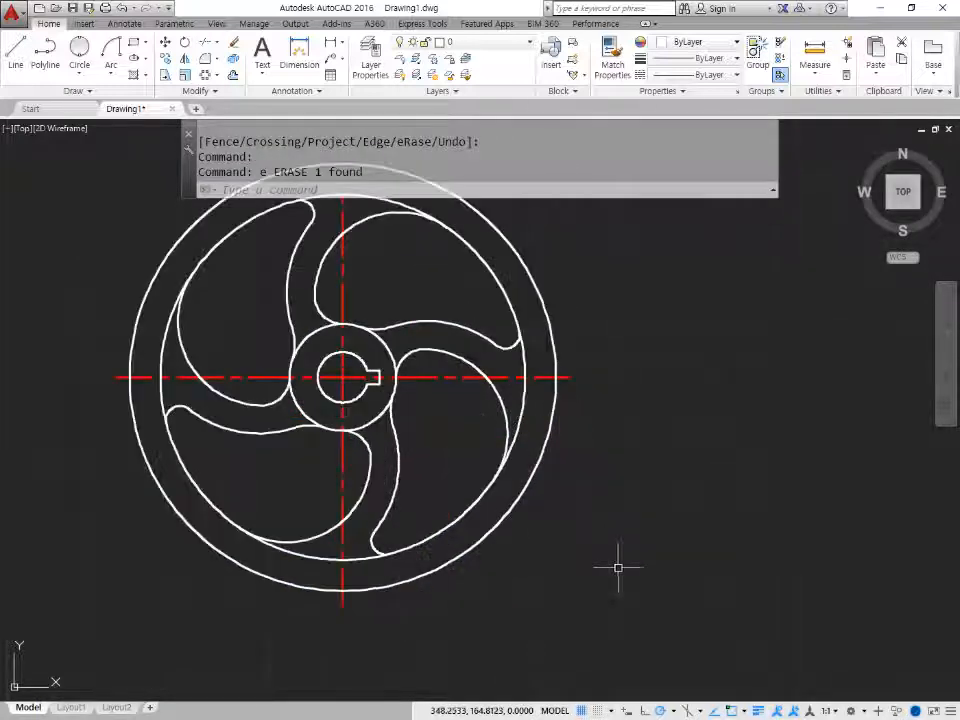
middle_click_drag(634, 581, 641, 568)
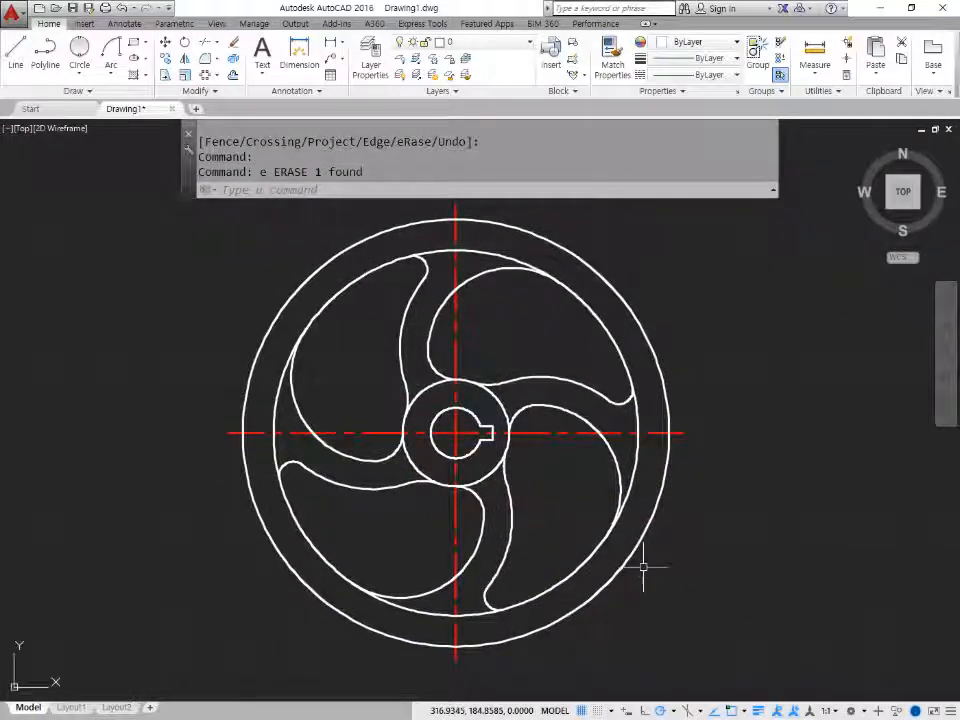